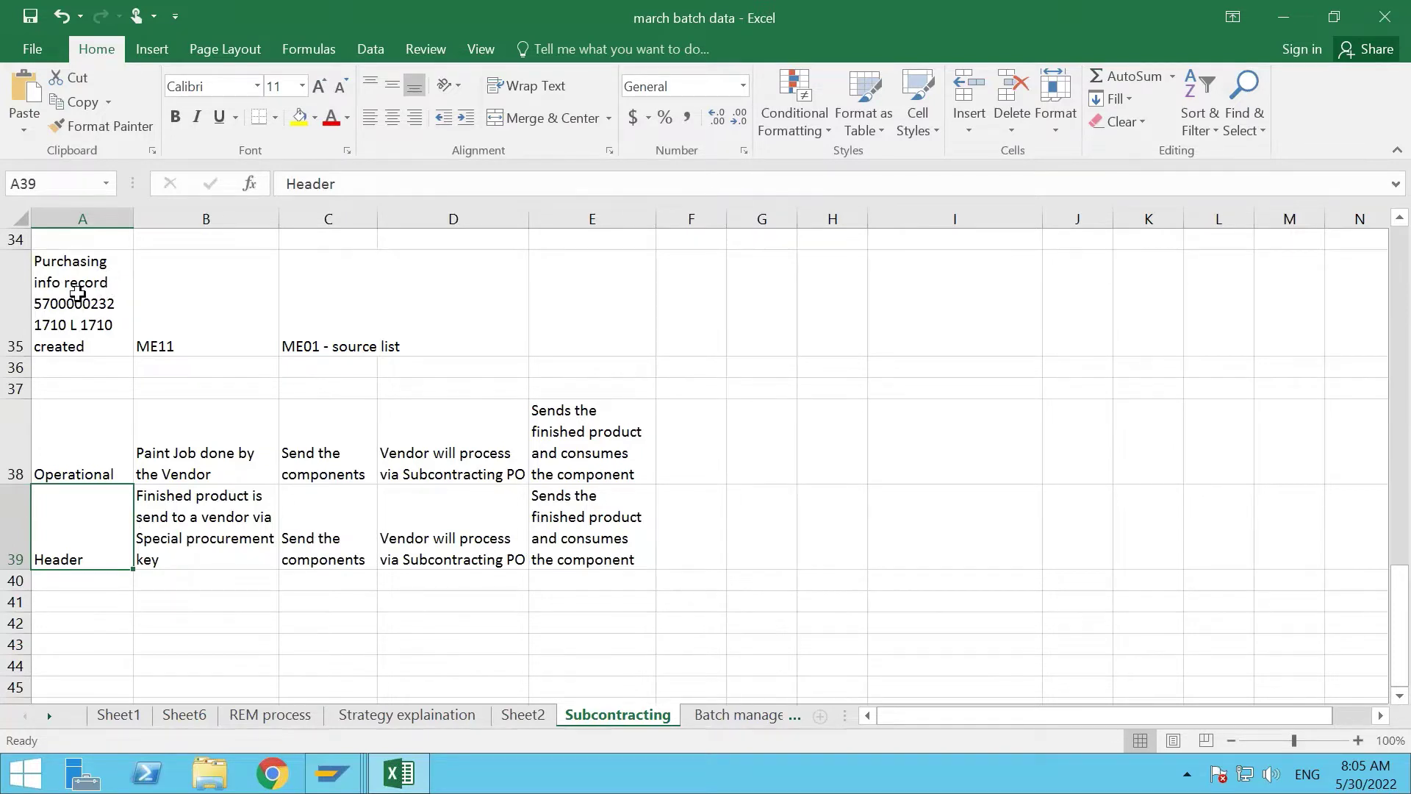
{"action": "left_click", "coordinate": [78, 294]}
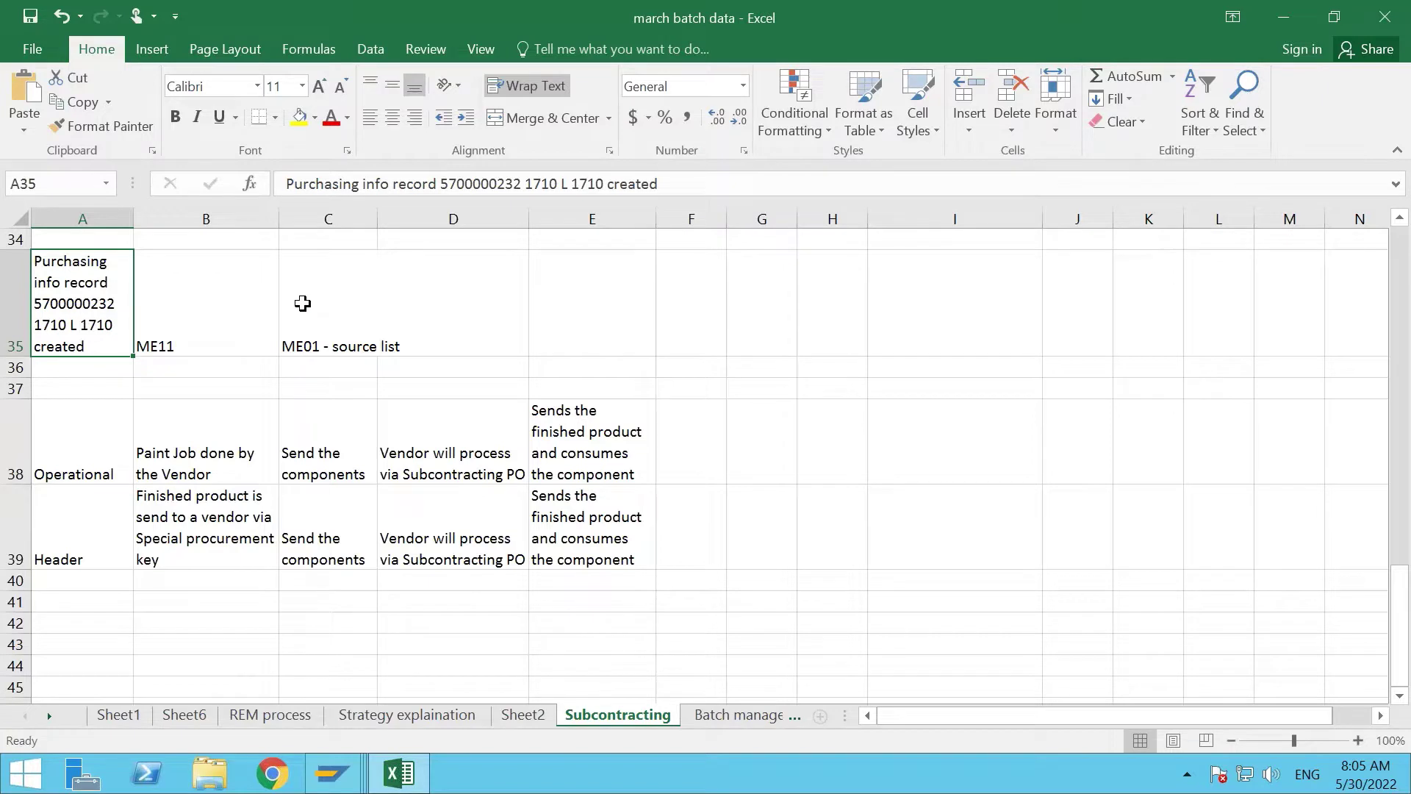
{"action": "left_click", "coordinate": [303, 303]}
{"action": "left_click_drag", "start_coordinate": [66, 305], "coordinate": [328, 305]}
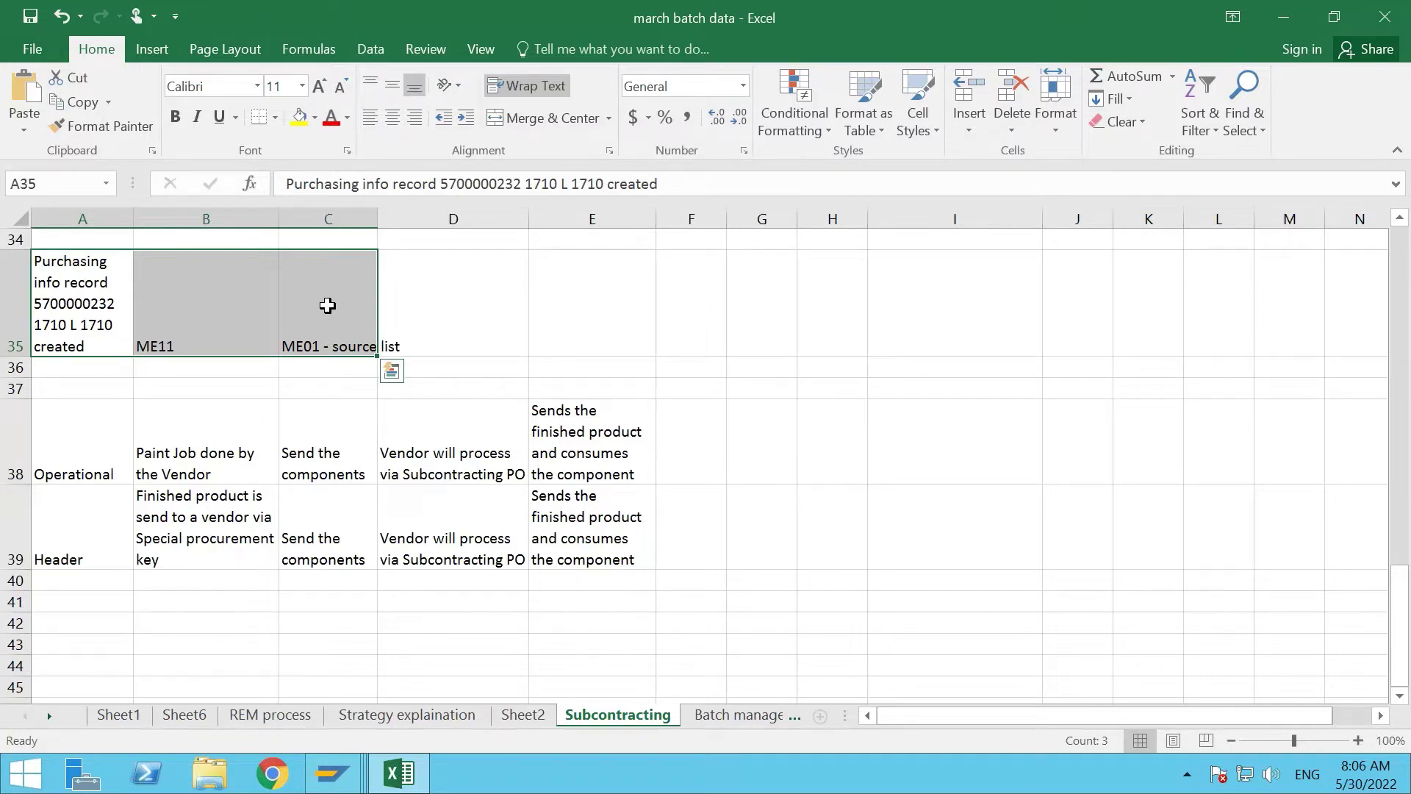
Switch to an SAP Easy Access session, start transaction MM02 and call up the view selection for material XUV_700.
{"action": "left_click", "coordinate": [334, 782]}
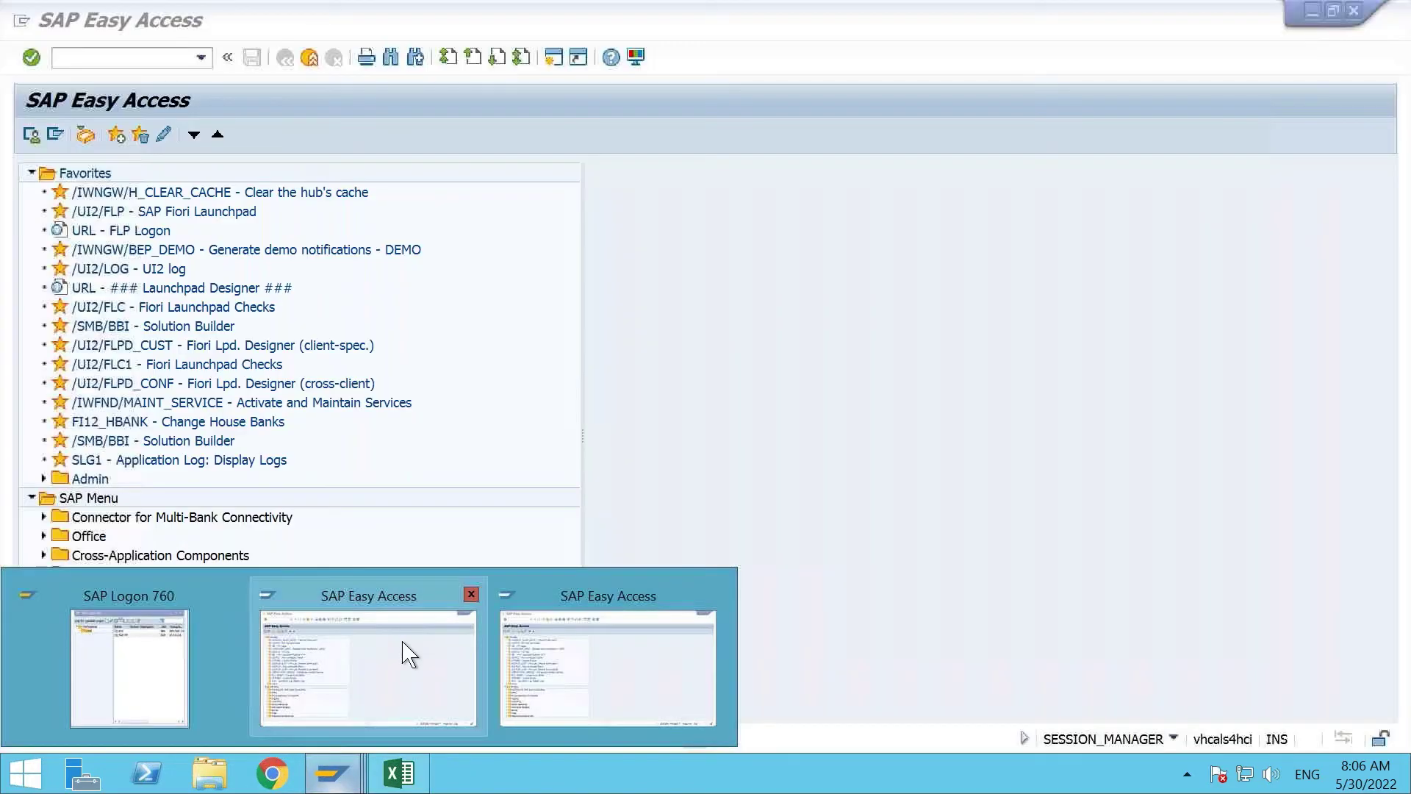
{"action": "left_click", "coordinate": [405, 653]}
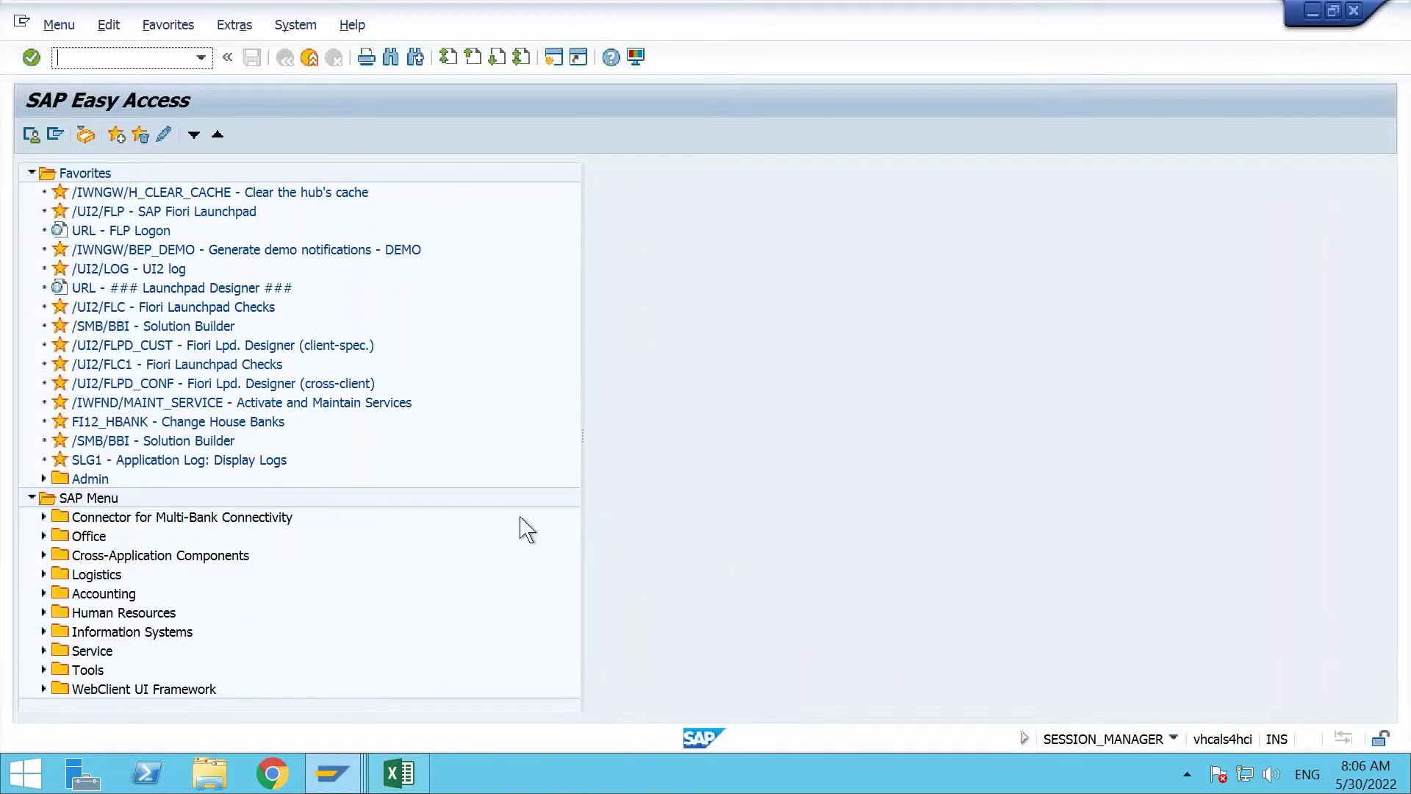
{"action": "type", "text": "mm02"}
{"action": "key", "text": "Return"}
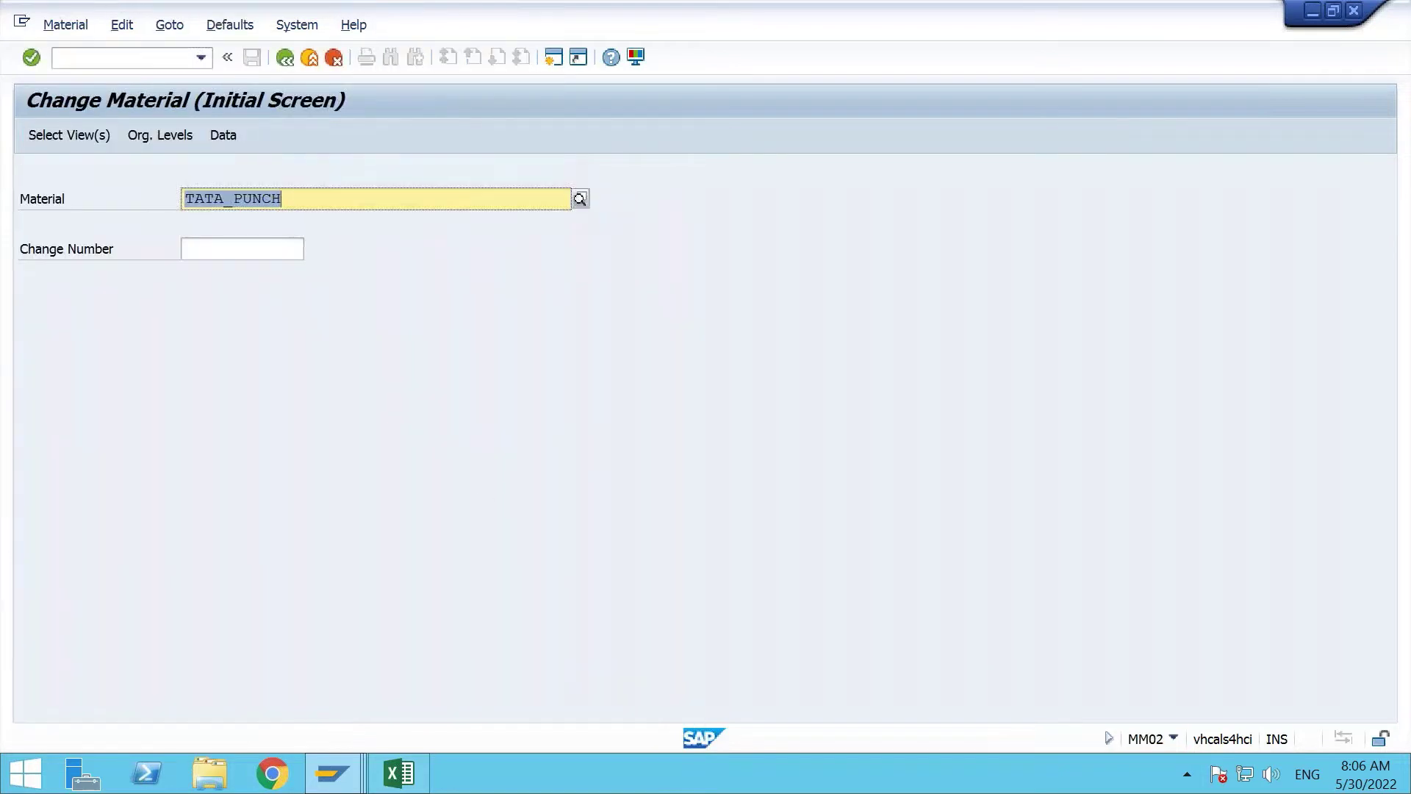
{"action": "key", "text": "Delete"}
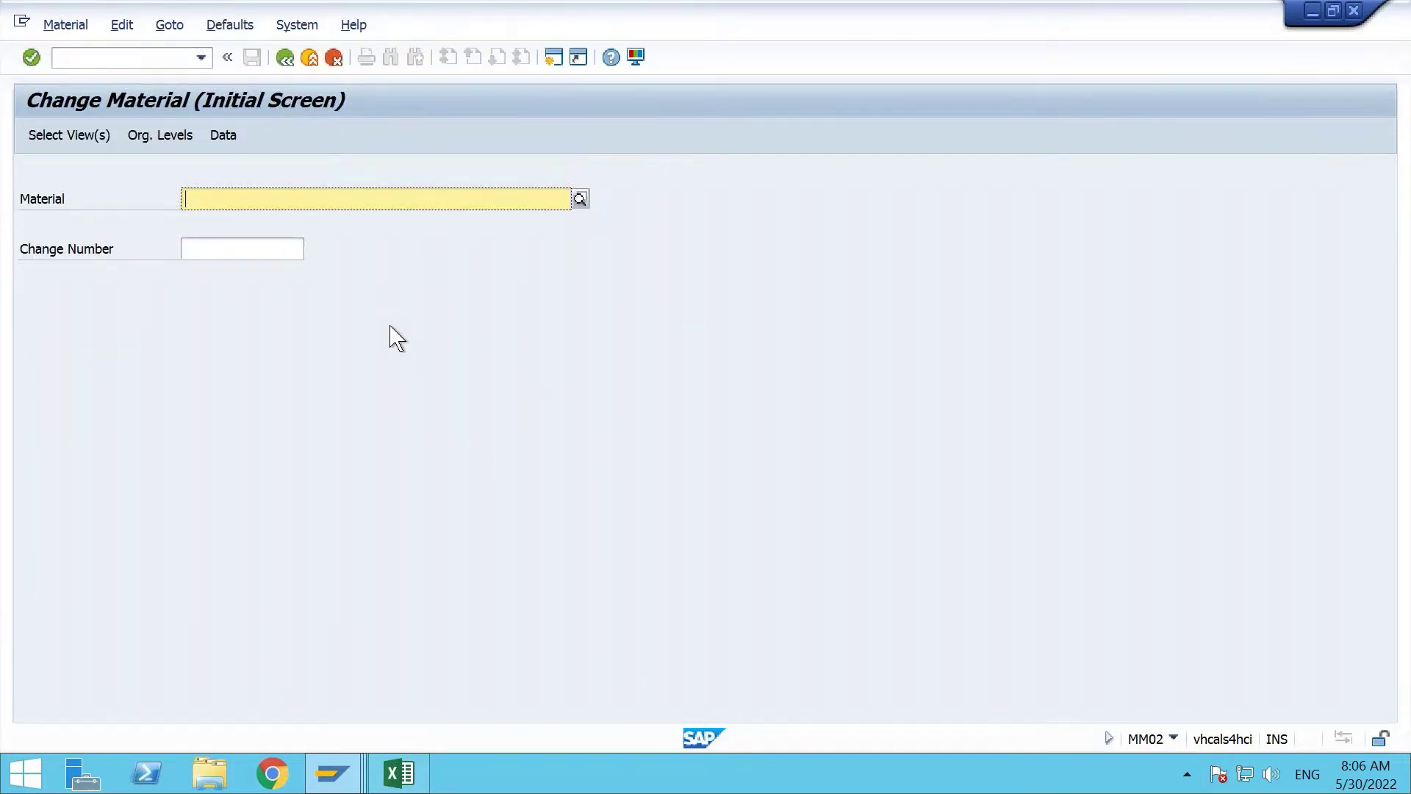
{"action": "type", "text": "xuv"}
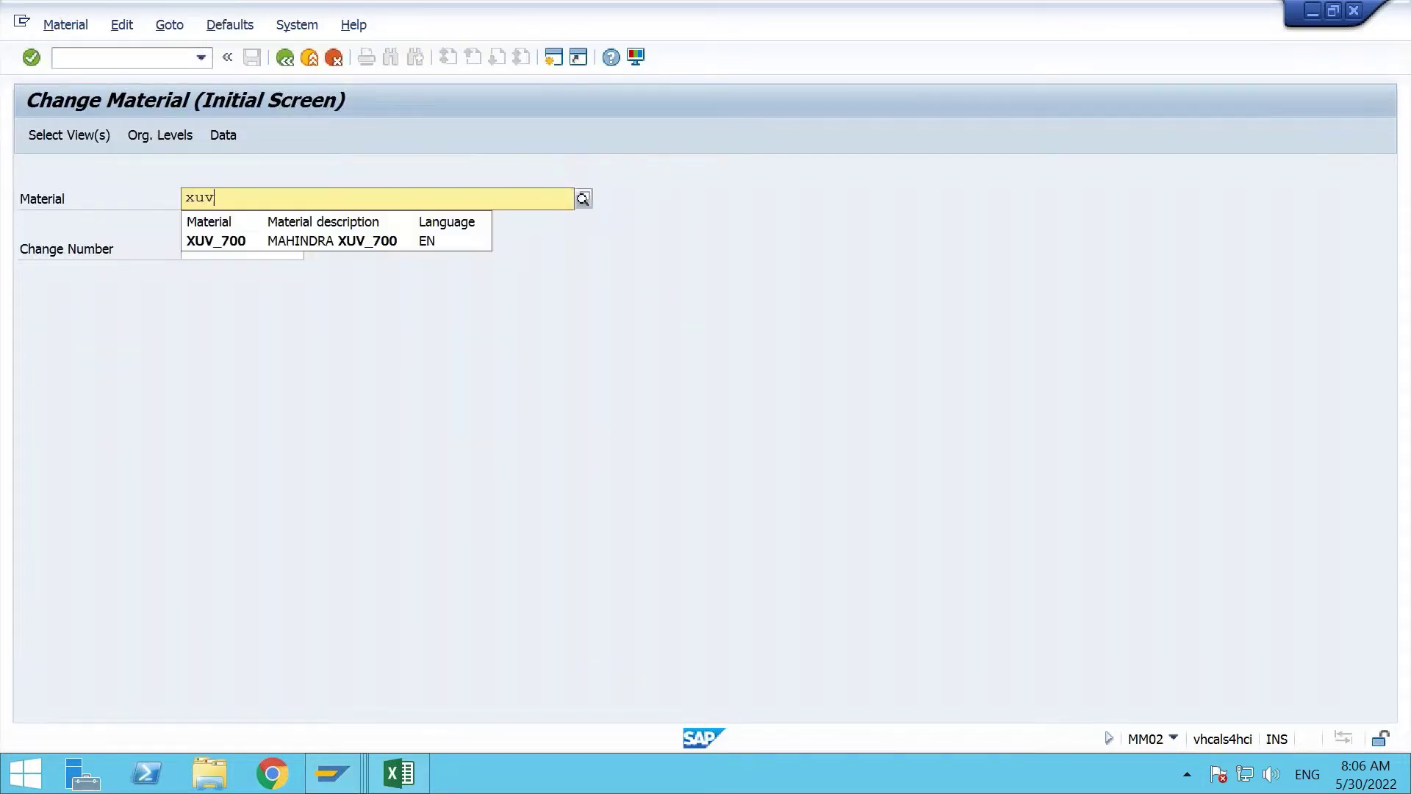
{"action": "left_click", "coordinate": [292, 241]}
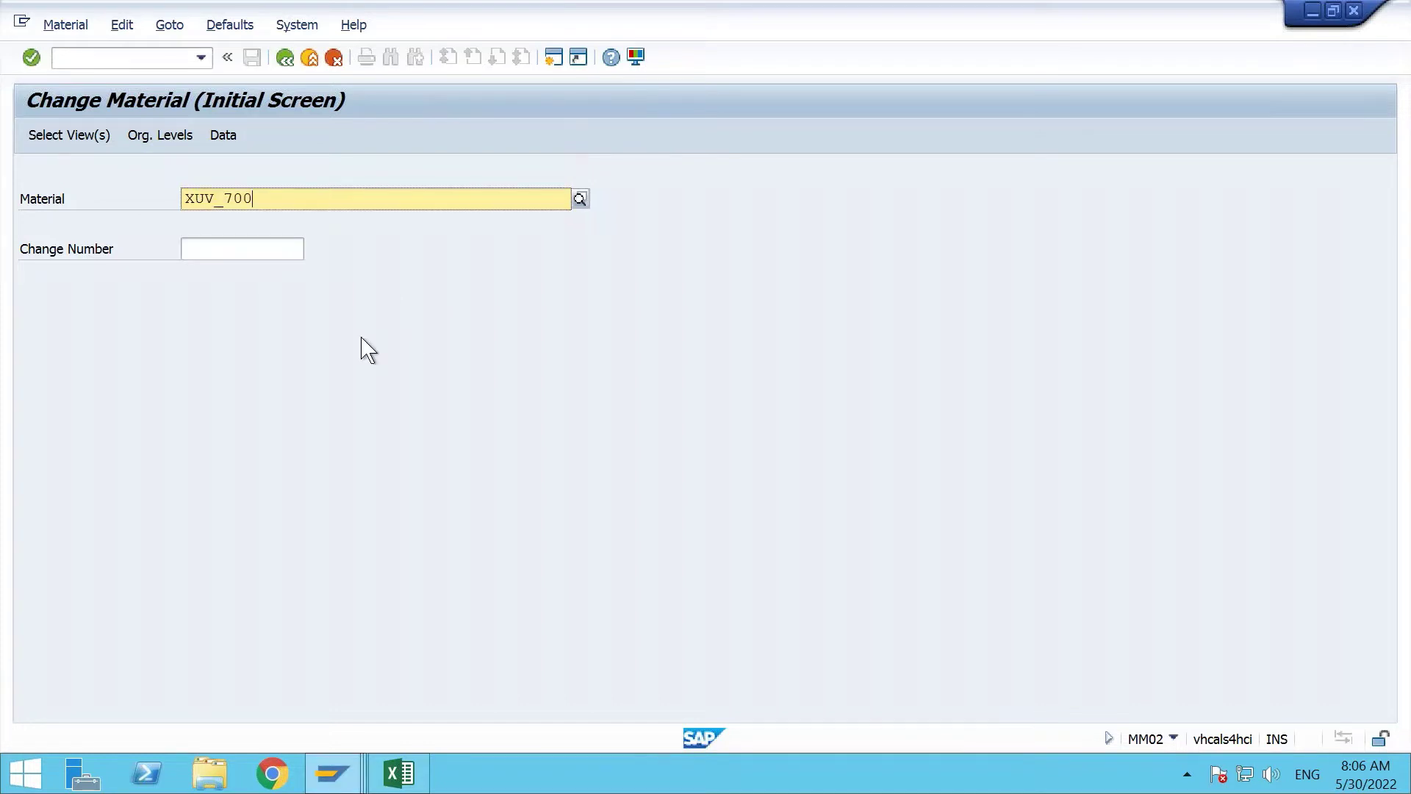
{"action": "key", "text": "Return"}
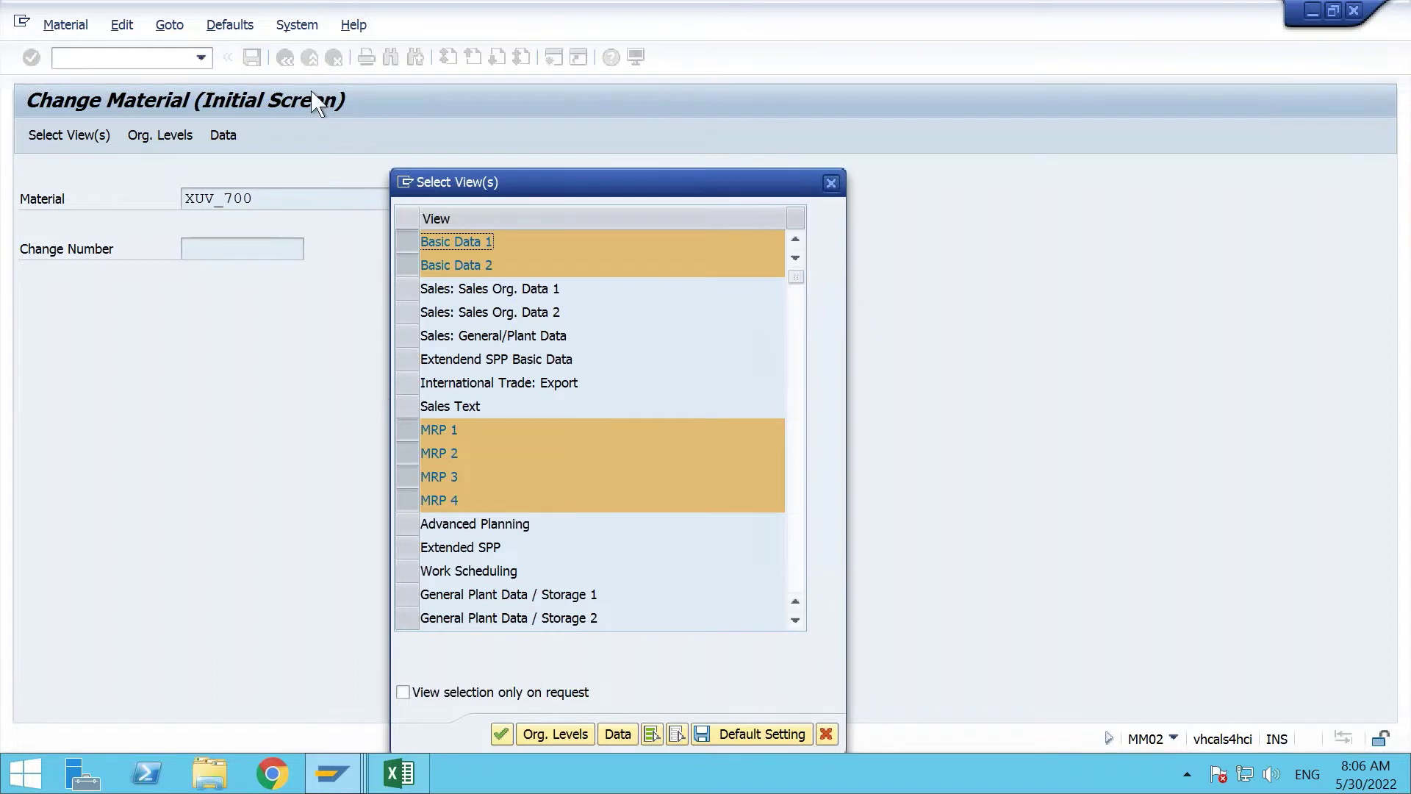
Open a new SAP GUI window and display the MD04 stock/requirements list for material XUV_700.
{"action": "left_click", "coordinate": [405, 182]}
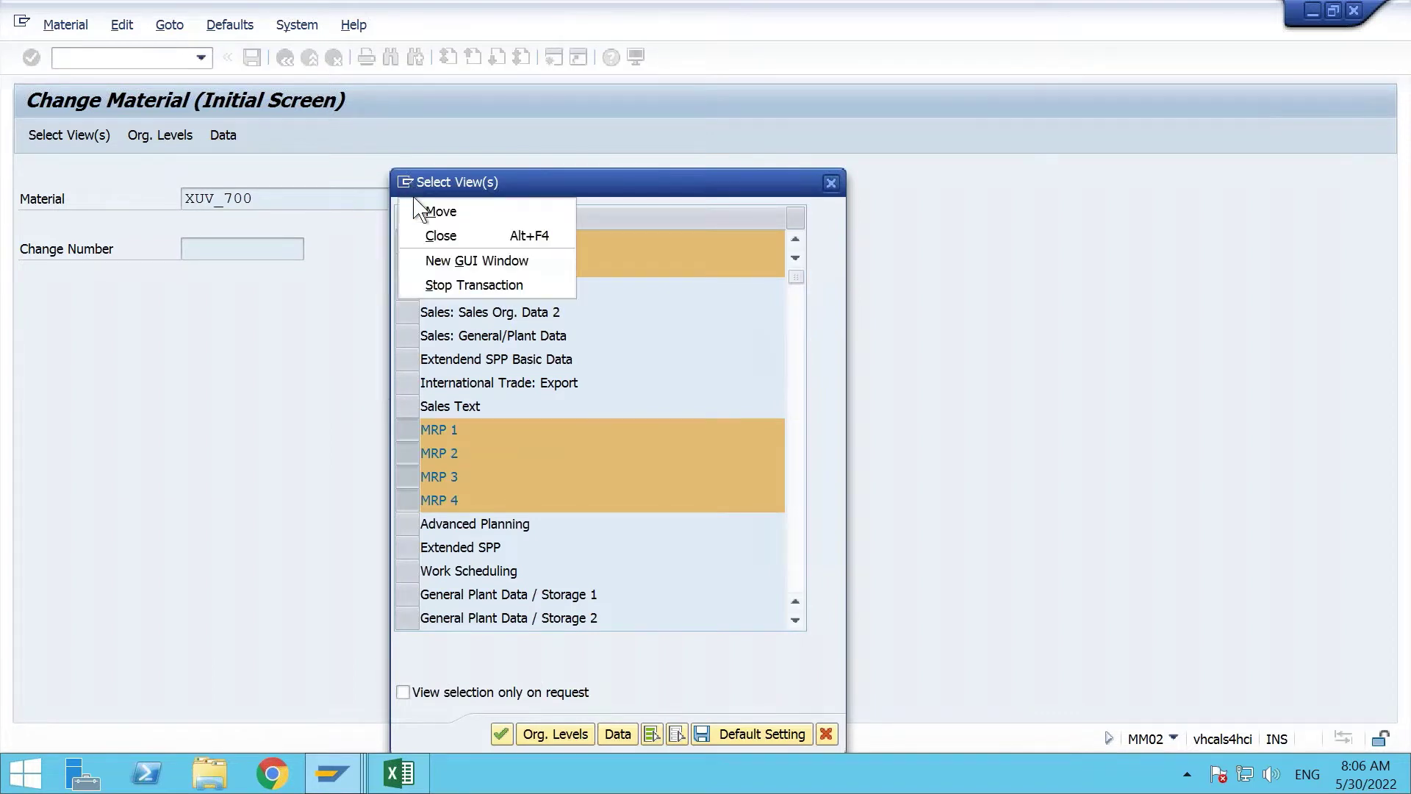
{"action": "left_click", "coordinate": [446, 261]}
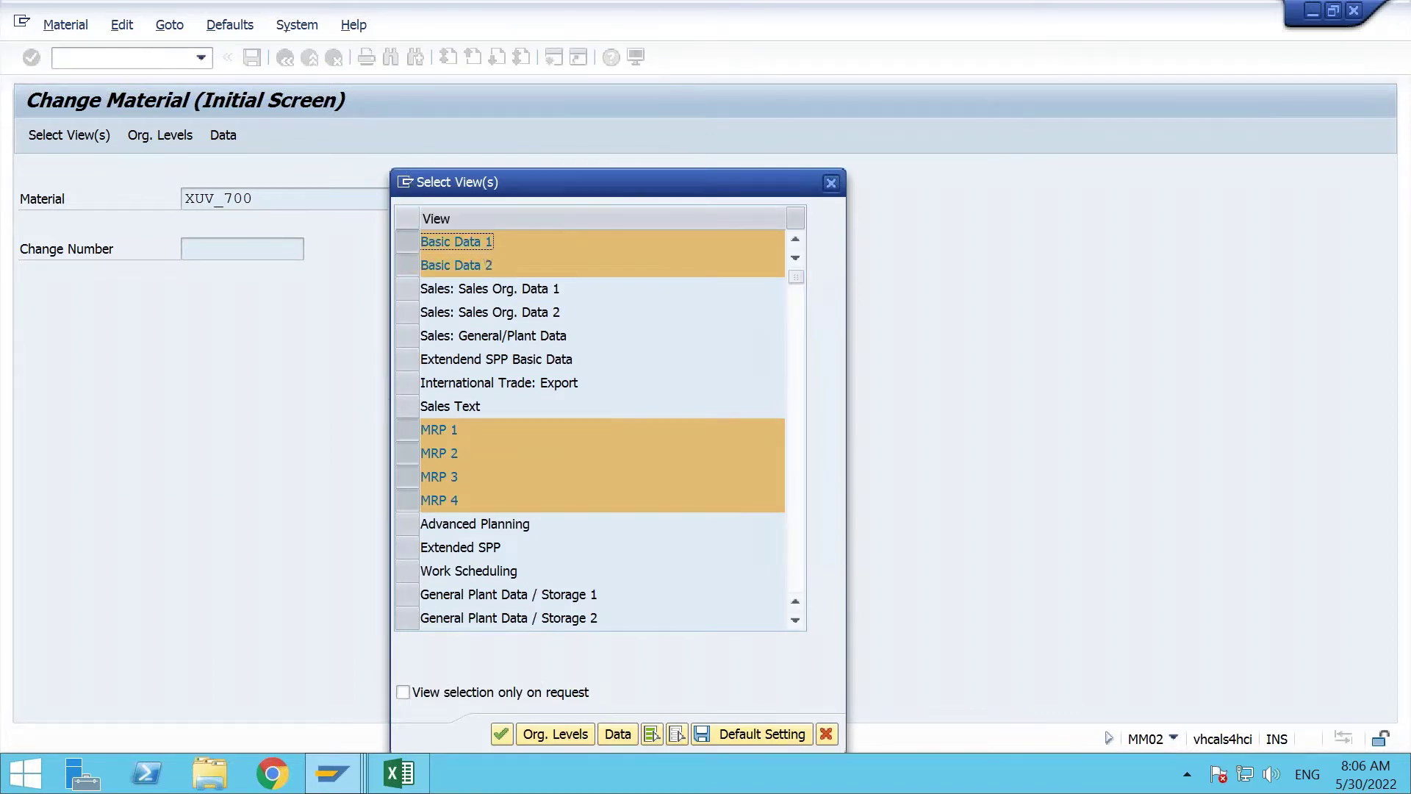
{"action": "type", "text": "md04"}
{"action": "key", "text": "Return"}
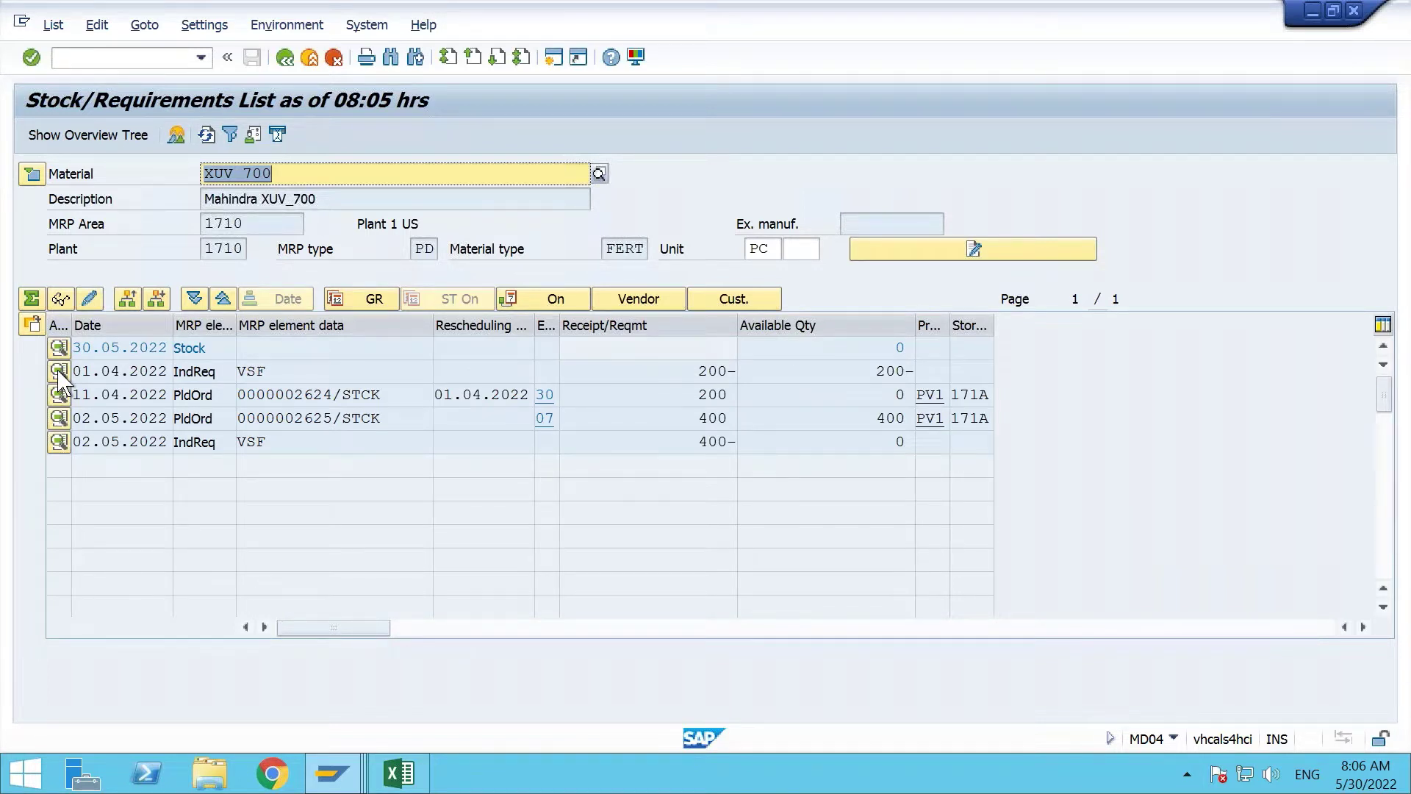
{"action": "left_click", "coordinate": [111, 60]}
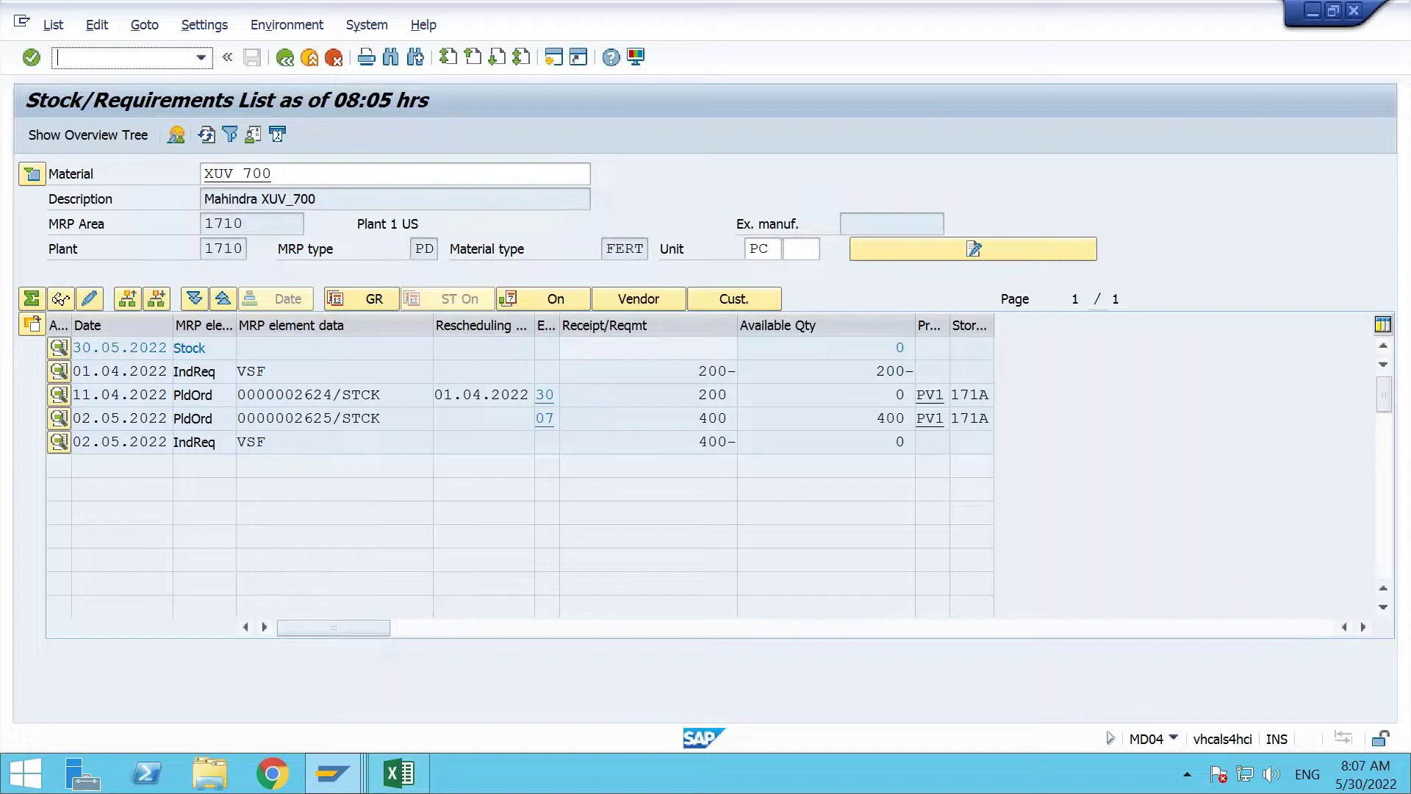
Switch to the Excel workbook and enter "No need of Routing," in cell G39 of the Header row.
{"action": "left_click", "coordinate": [397, 772]}
{"action": "left_click", "coordinate": [103, 544]}
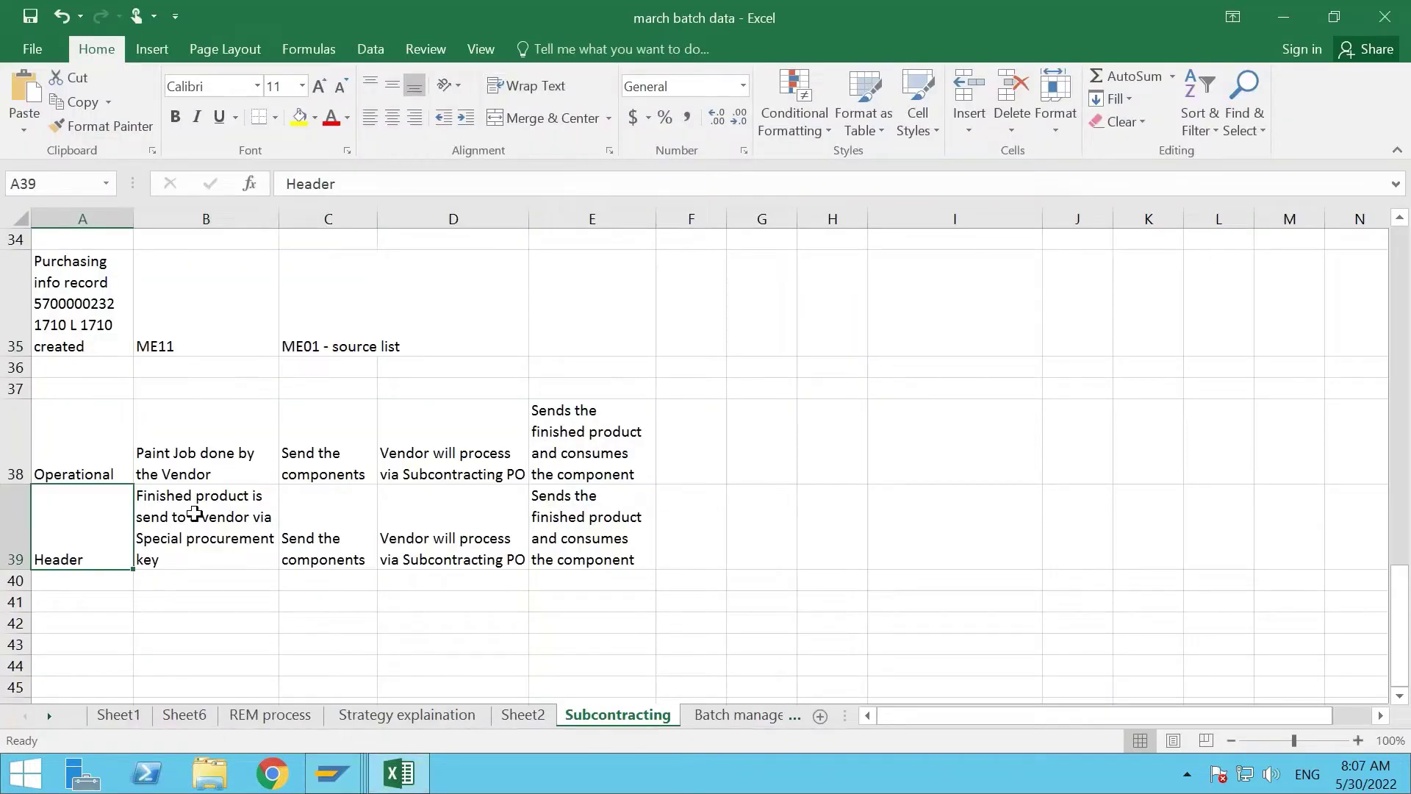
{"action": "left_click", "coordinate": [688, 532]}
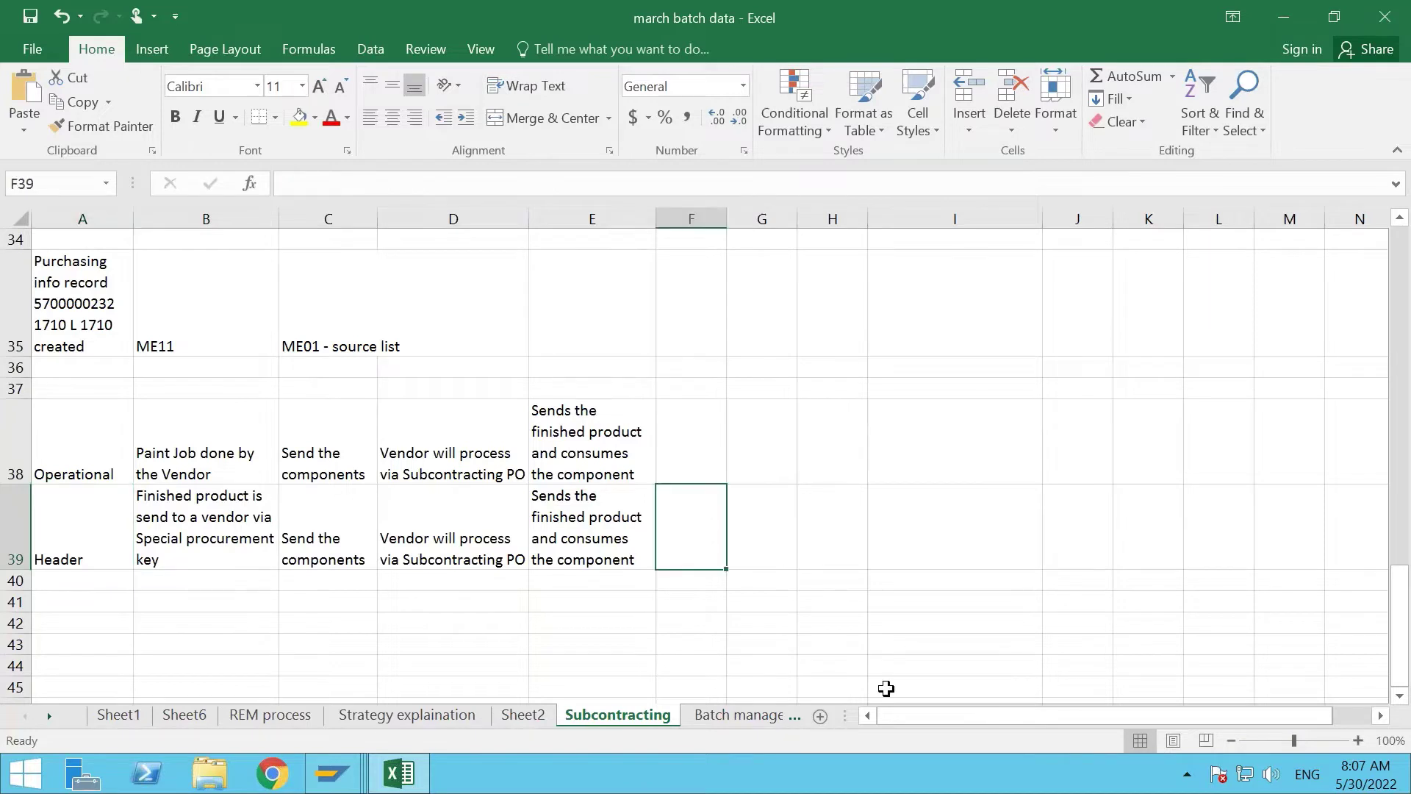
{"action": "key", "text": "Right"}
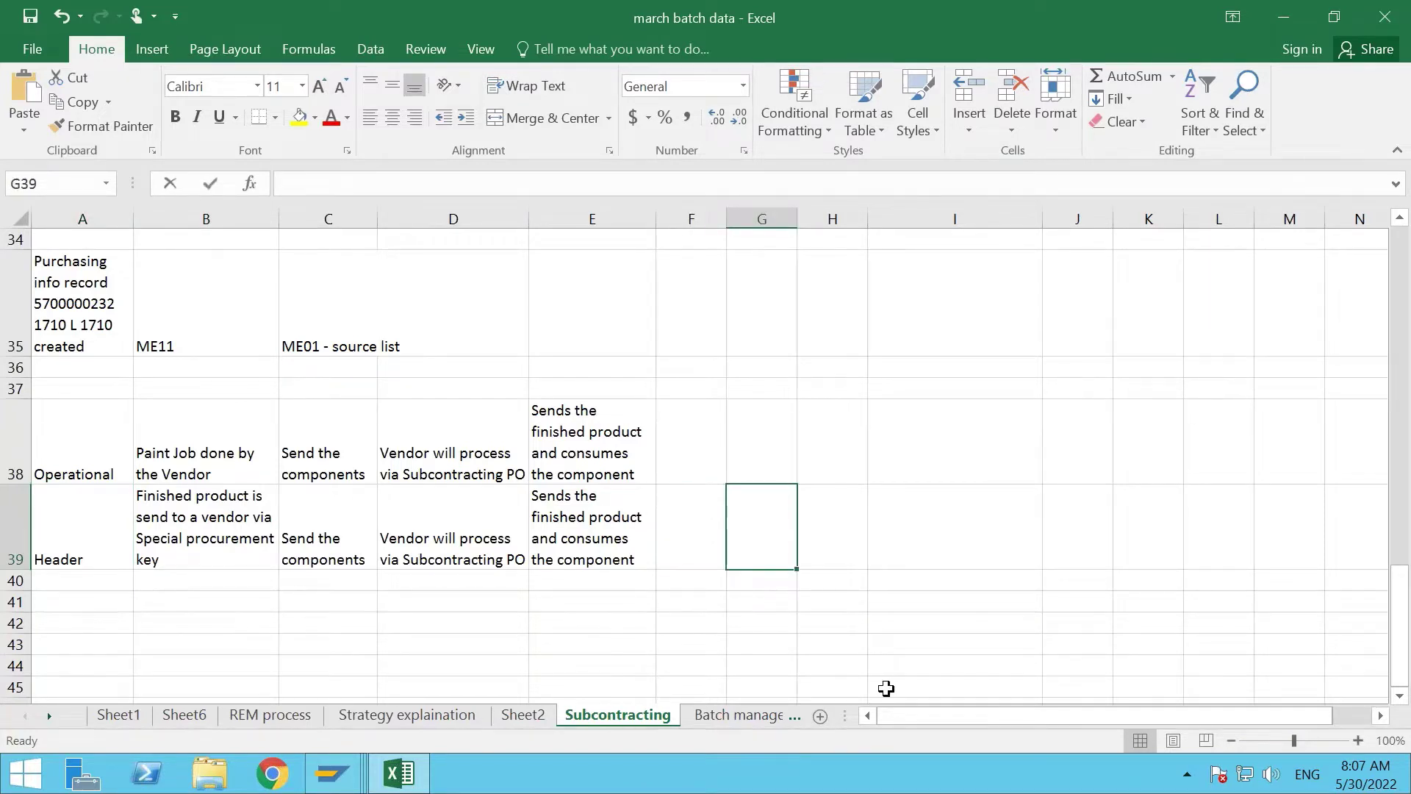
{"action": "type", "text": "No nee"}
{"action": "type", "text": "d of"}
{"action": "key", "text": "BackSpace"}
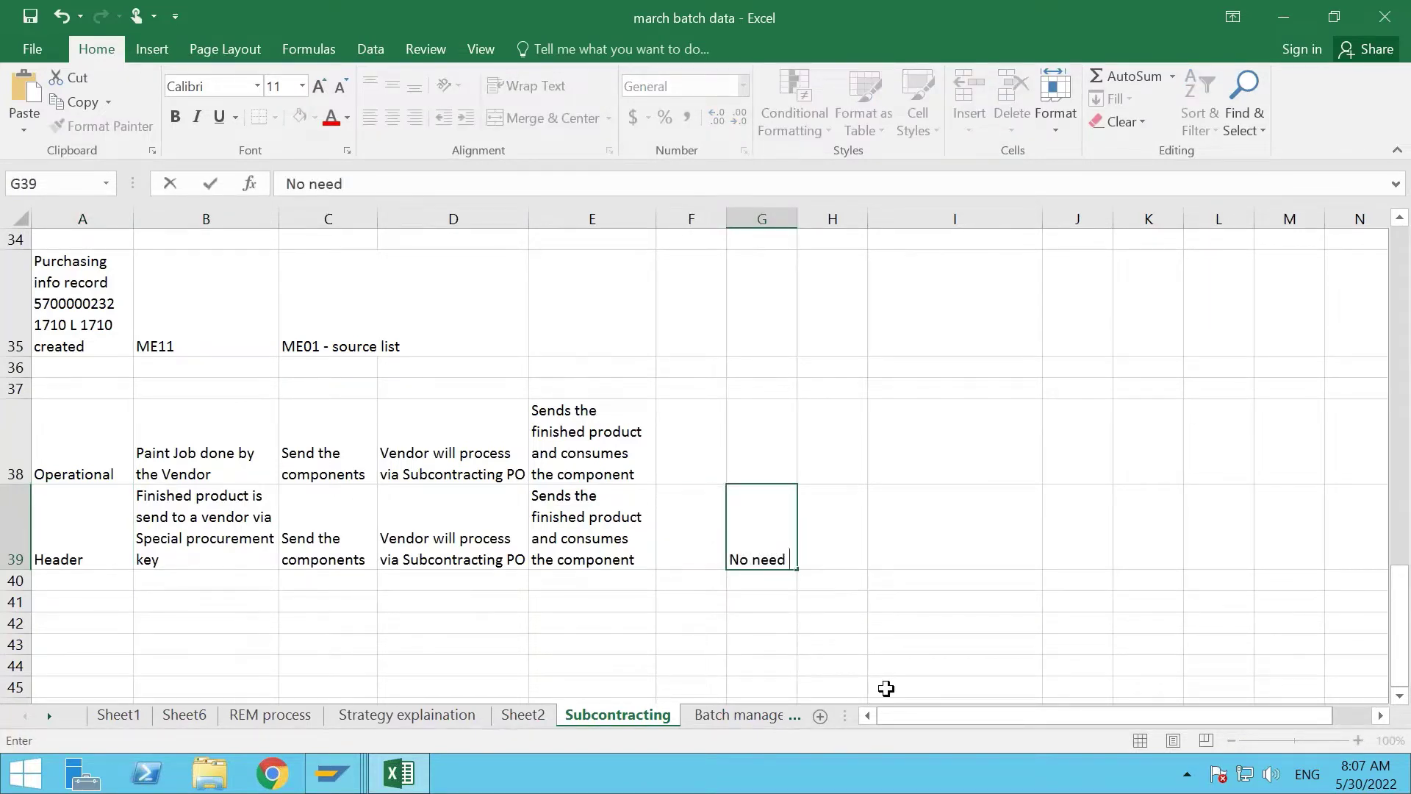
{"action": "type", "text": "of Routing "}
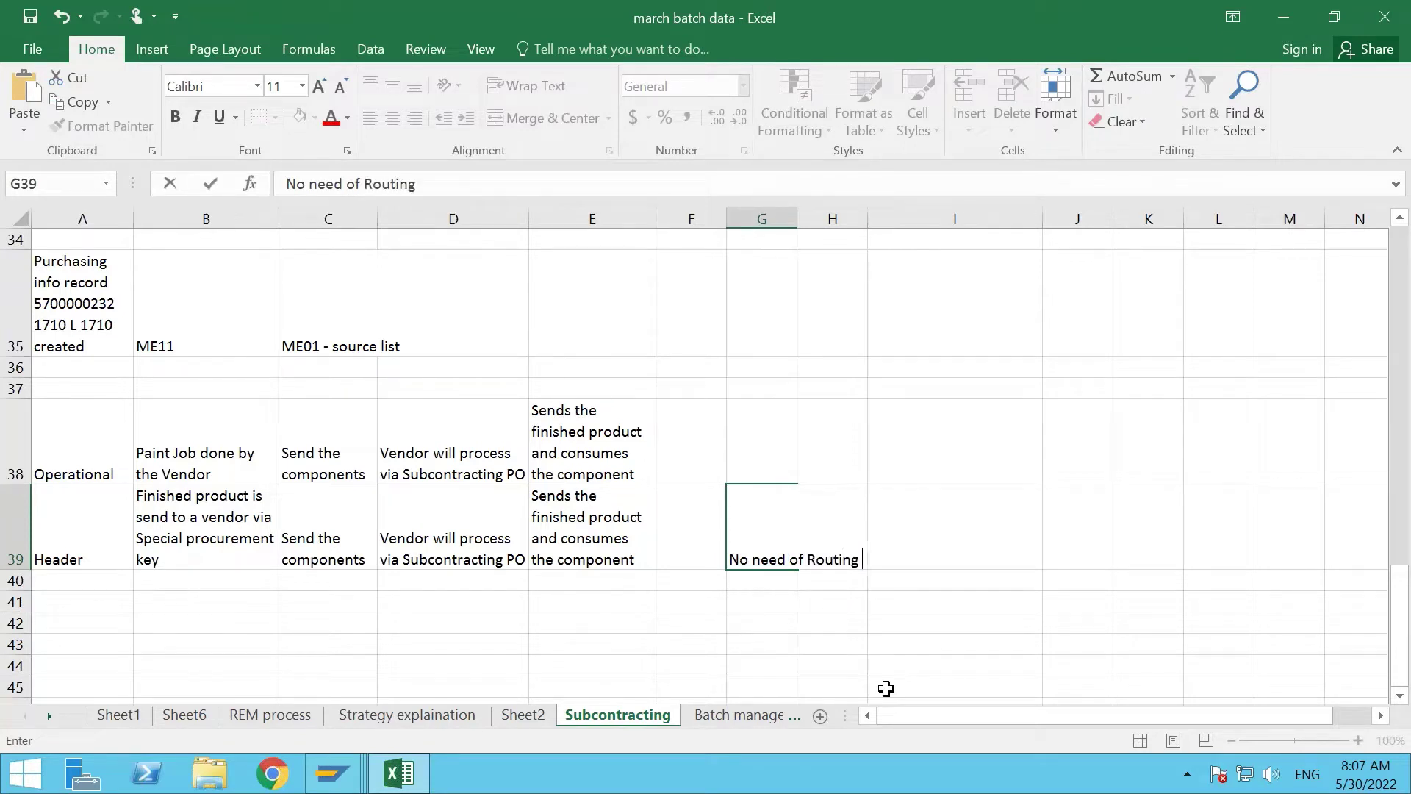
{"action": "type", "text": ","}
{"action": "key", "text": "Return"}
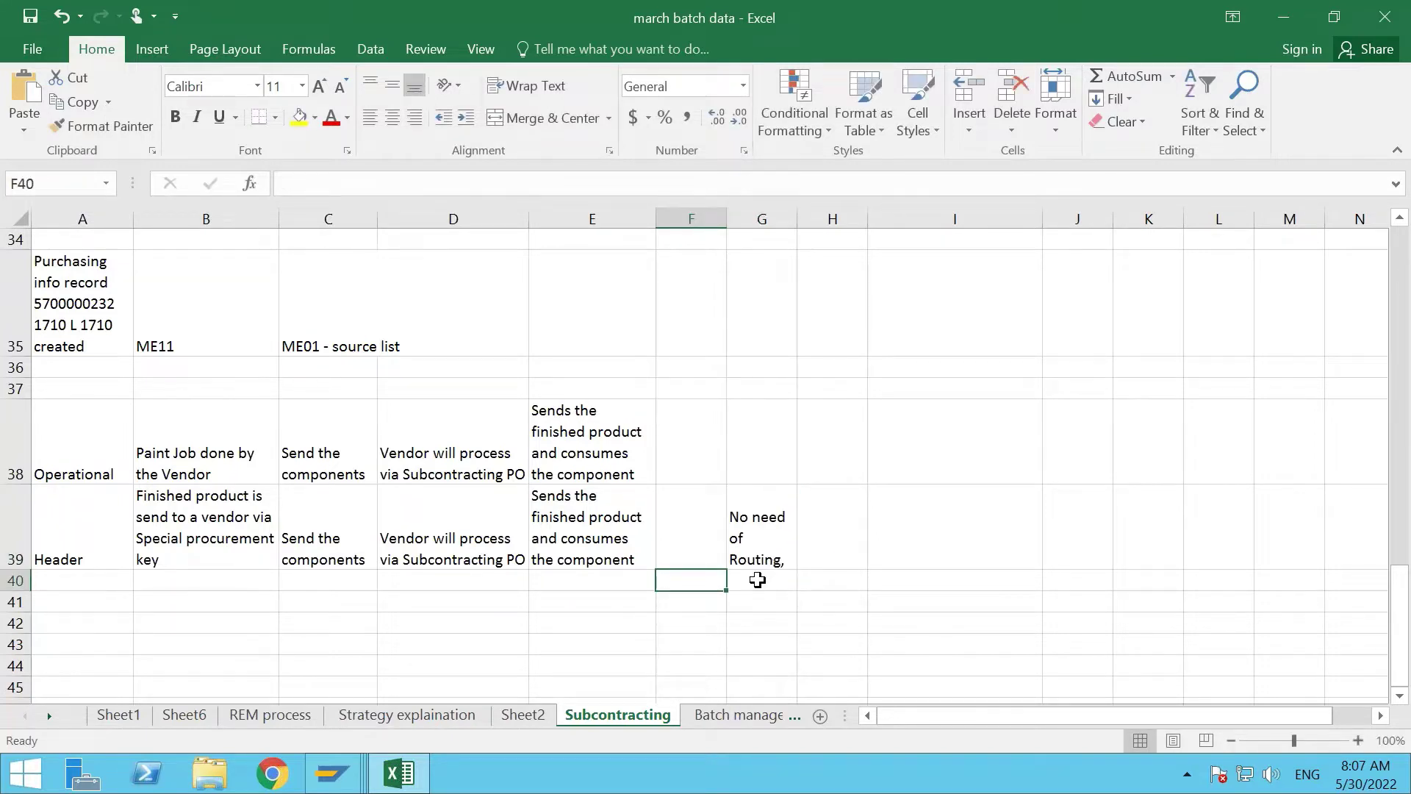
Enter "BOM is required" in cell G40 and "Prod version required" in cell G41.
{"action": "left_click", "coordinate": [757, 580]}
{"action": "type", "text": "BOM is r"}
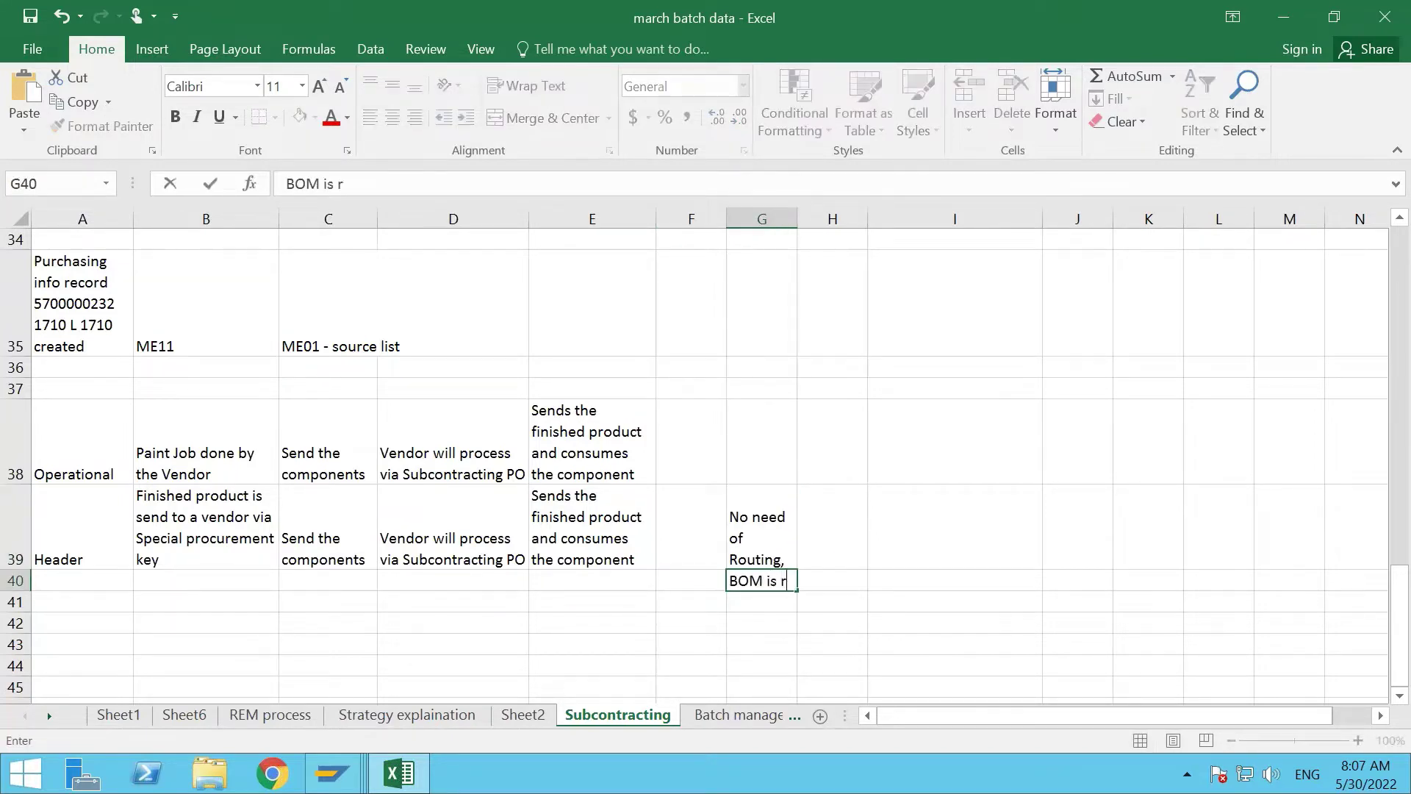
{"action": "type", "text": "equired"}
{"action": "key", "text": "Return"}
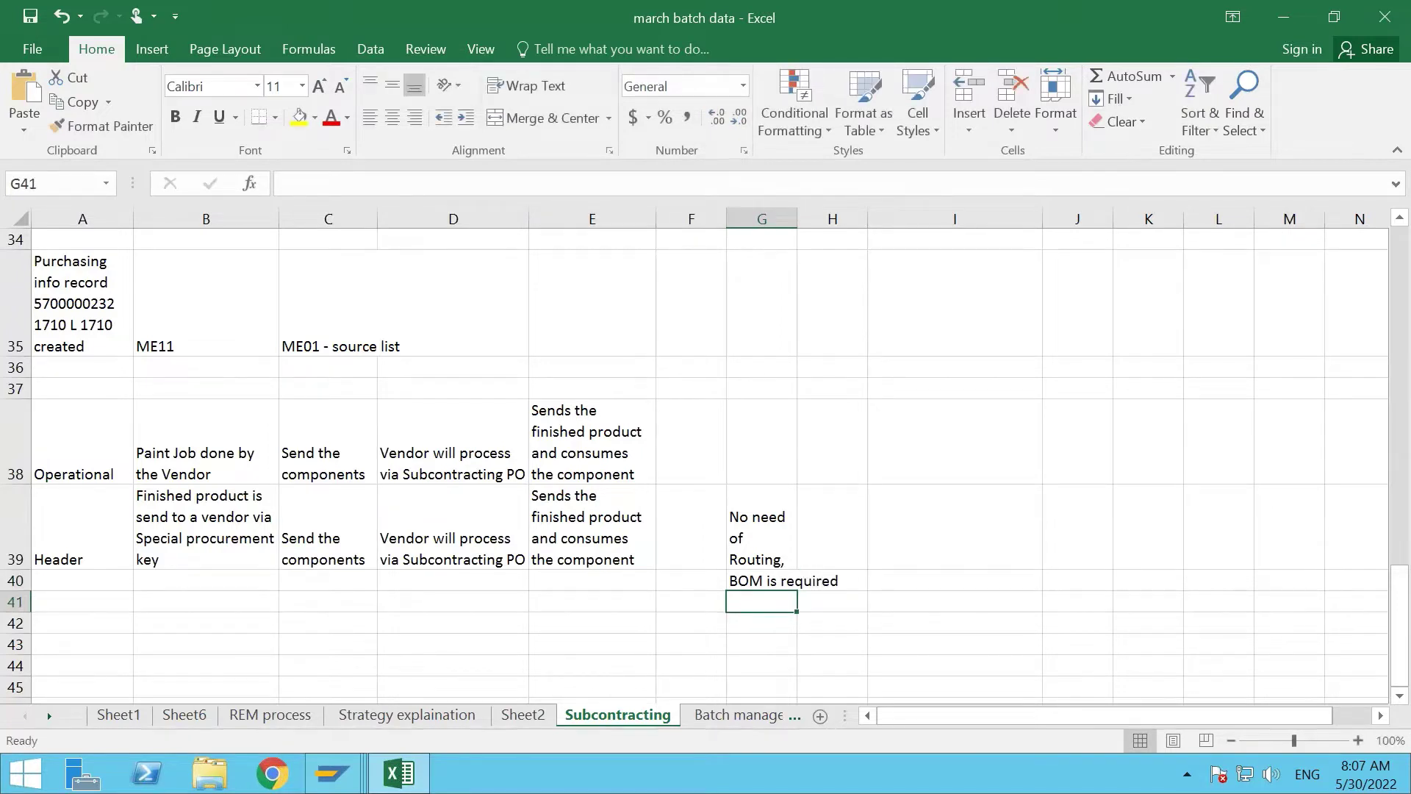
{"action": "type", "text": "Prod "}
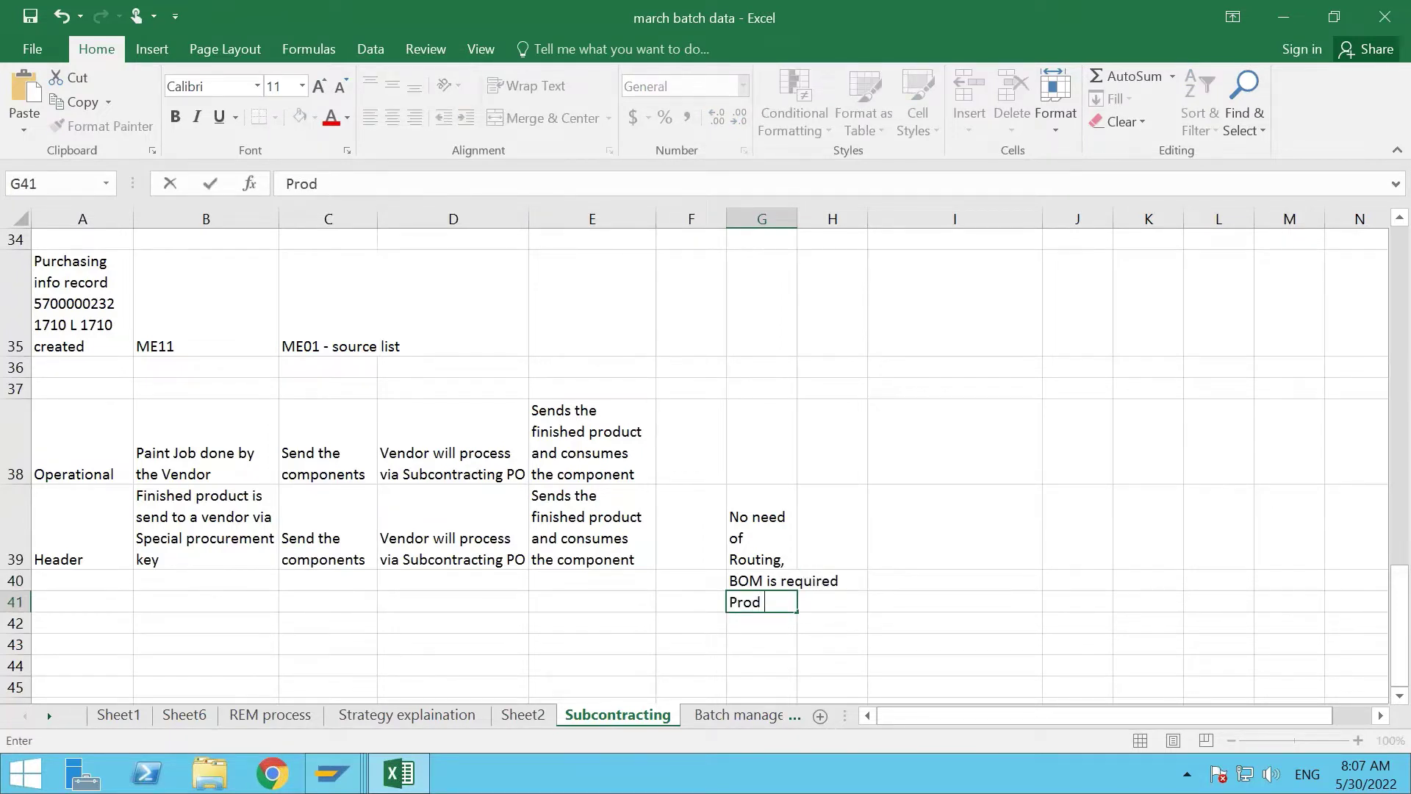
{"action": "type", "text": "version required"}
{"action": "key", "text": "Return"}
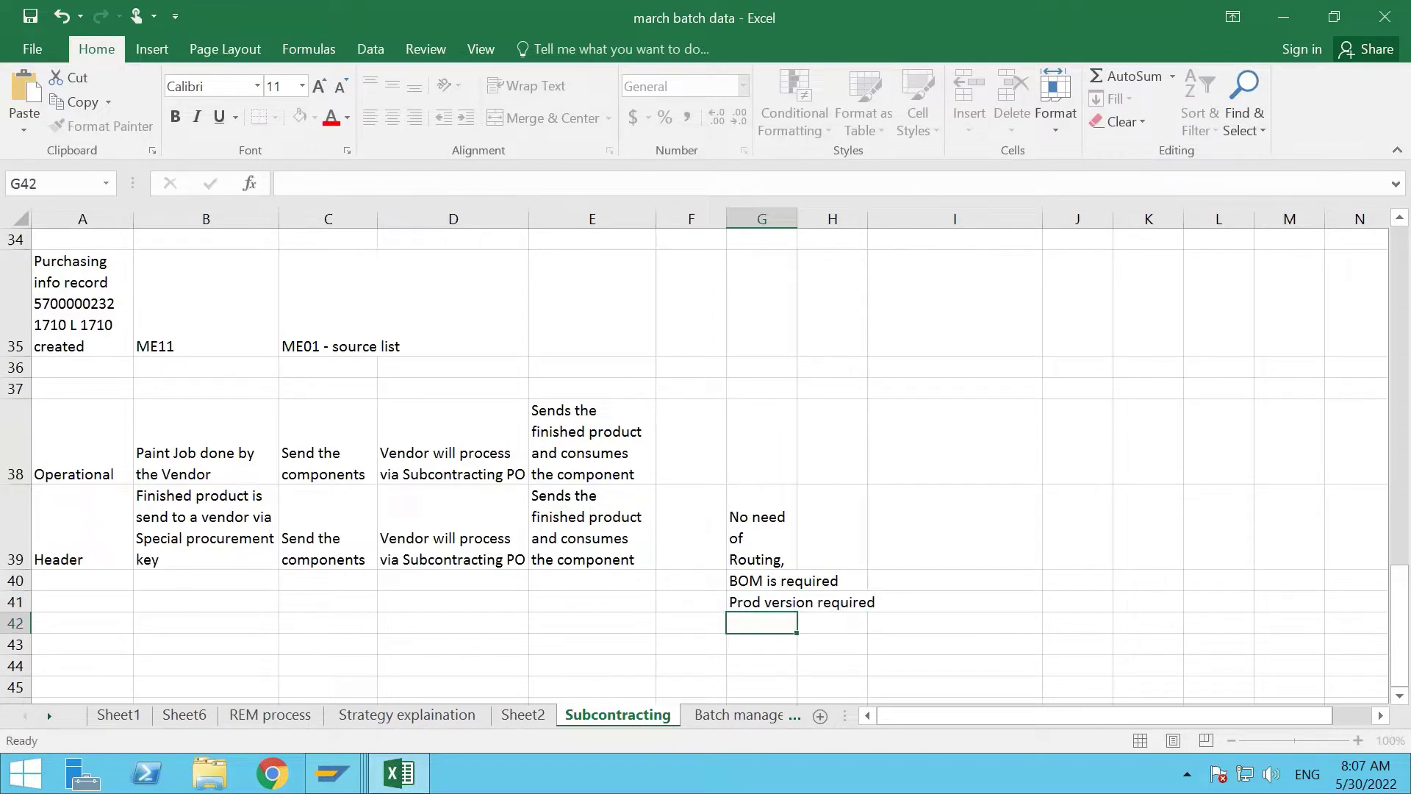
Review the routing, BOM and production version notes in G39:G41 against the Header subcontracting row.
{"action": "left_click", "coordinate": [755, 588]}
{"action": "left_click_drag", "start_coordinate": [755, 590], "coordinate": [757, 603]}
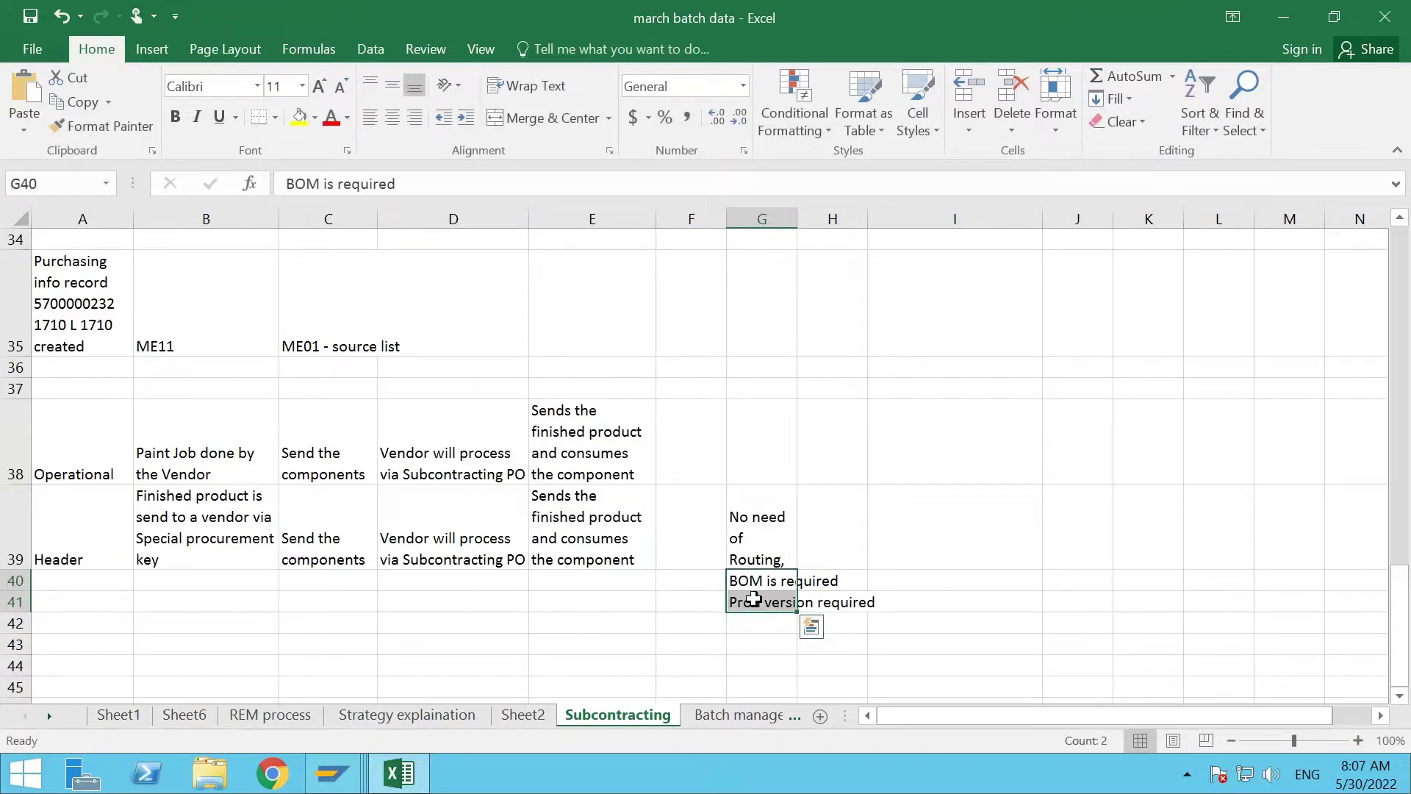
{"action": "left_click", "coordinate": [87, 540]}
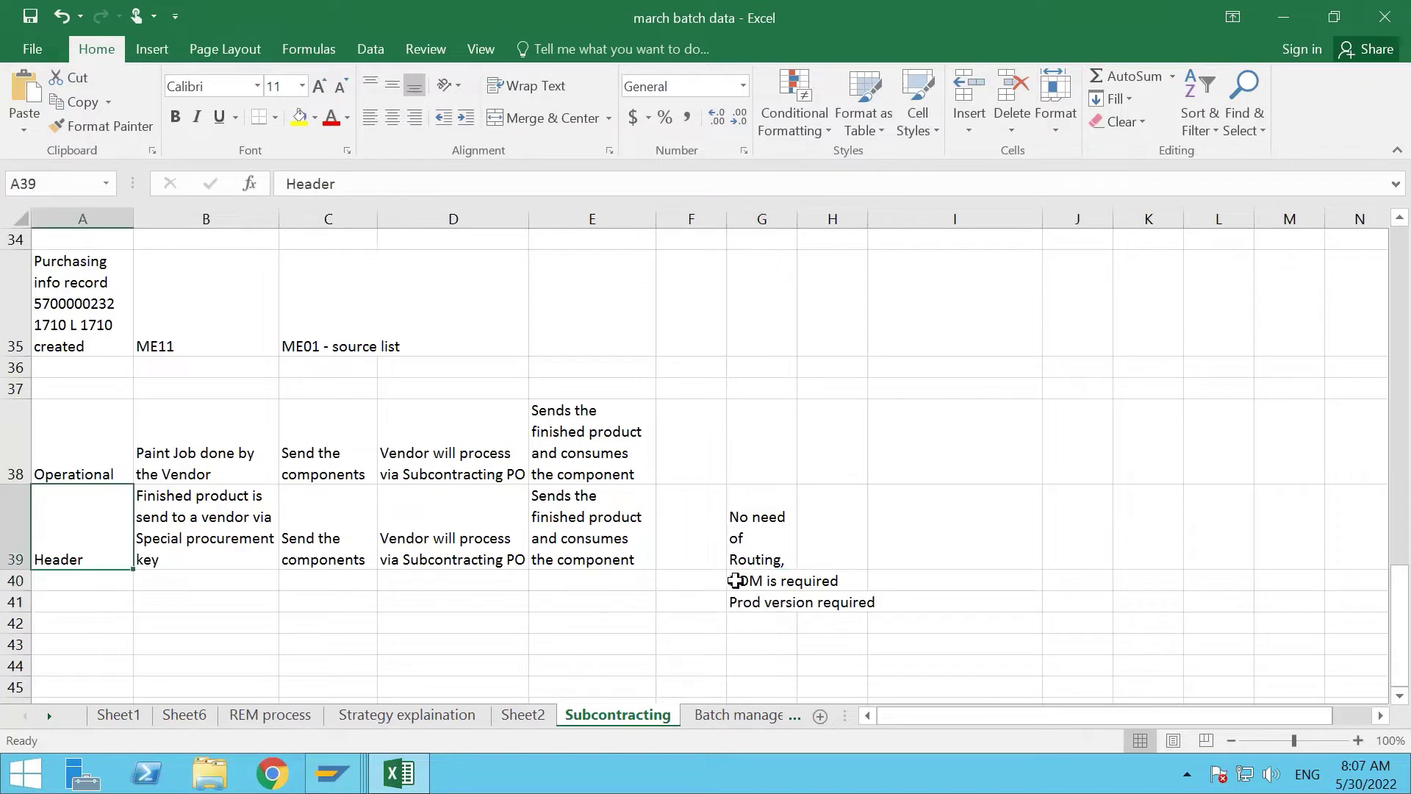
{"action": "left_click", "coordinate": [744, 581]}
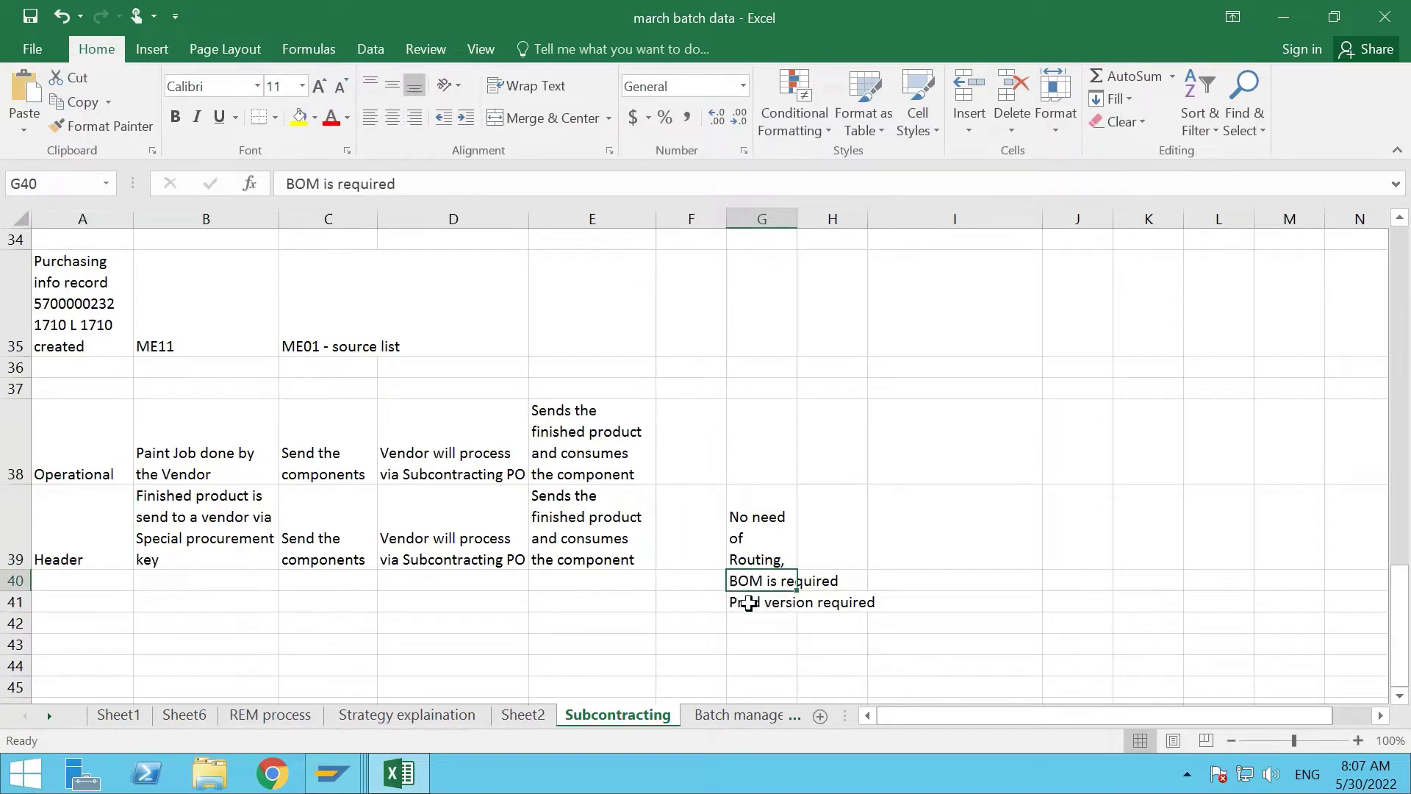
{"action": "left_click", "coordinate": [748, 602]}
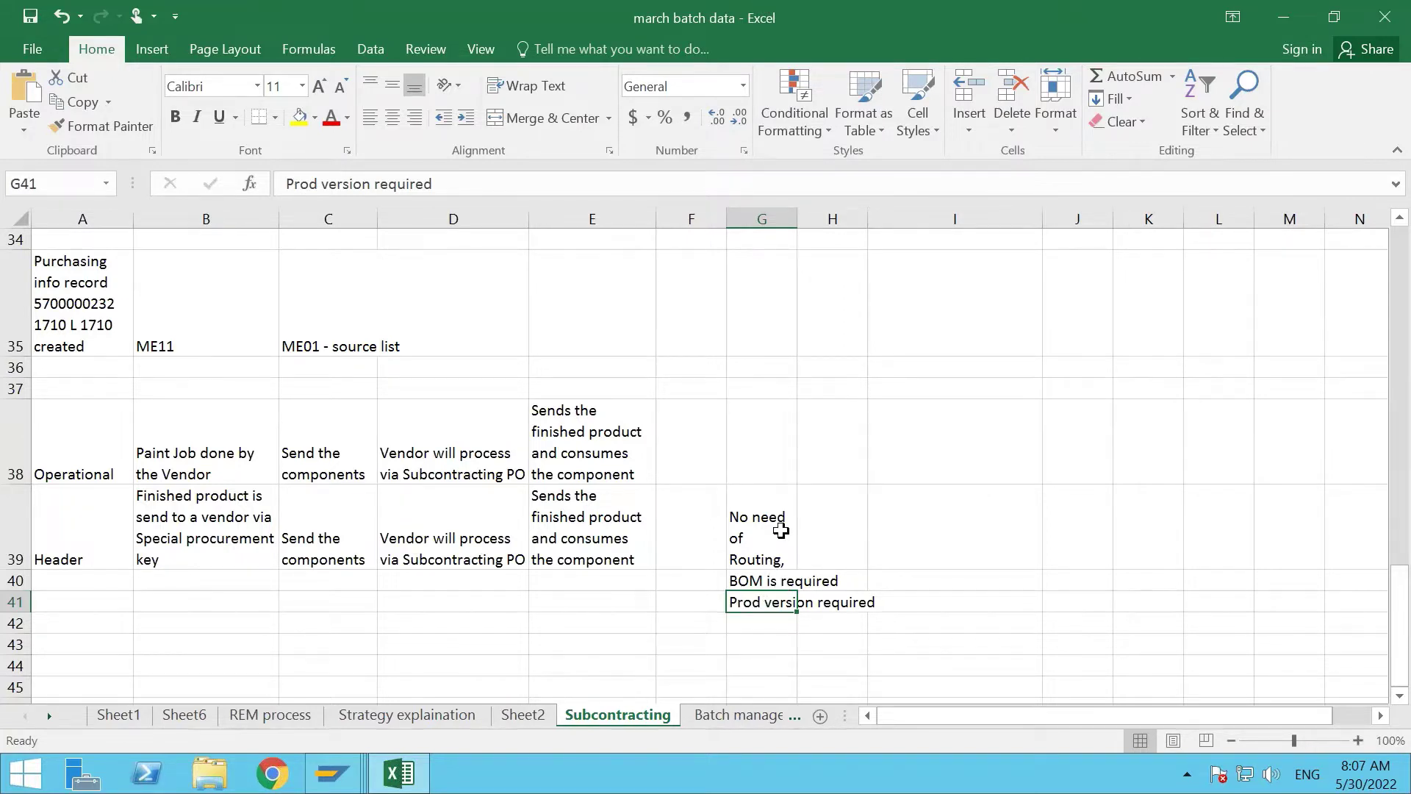
{"action": "left_click", "coordinate": [781, 530]}
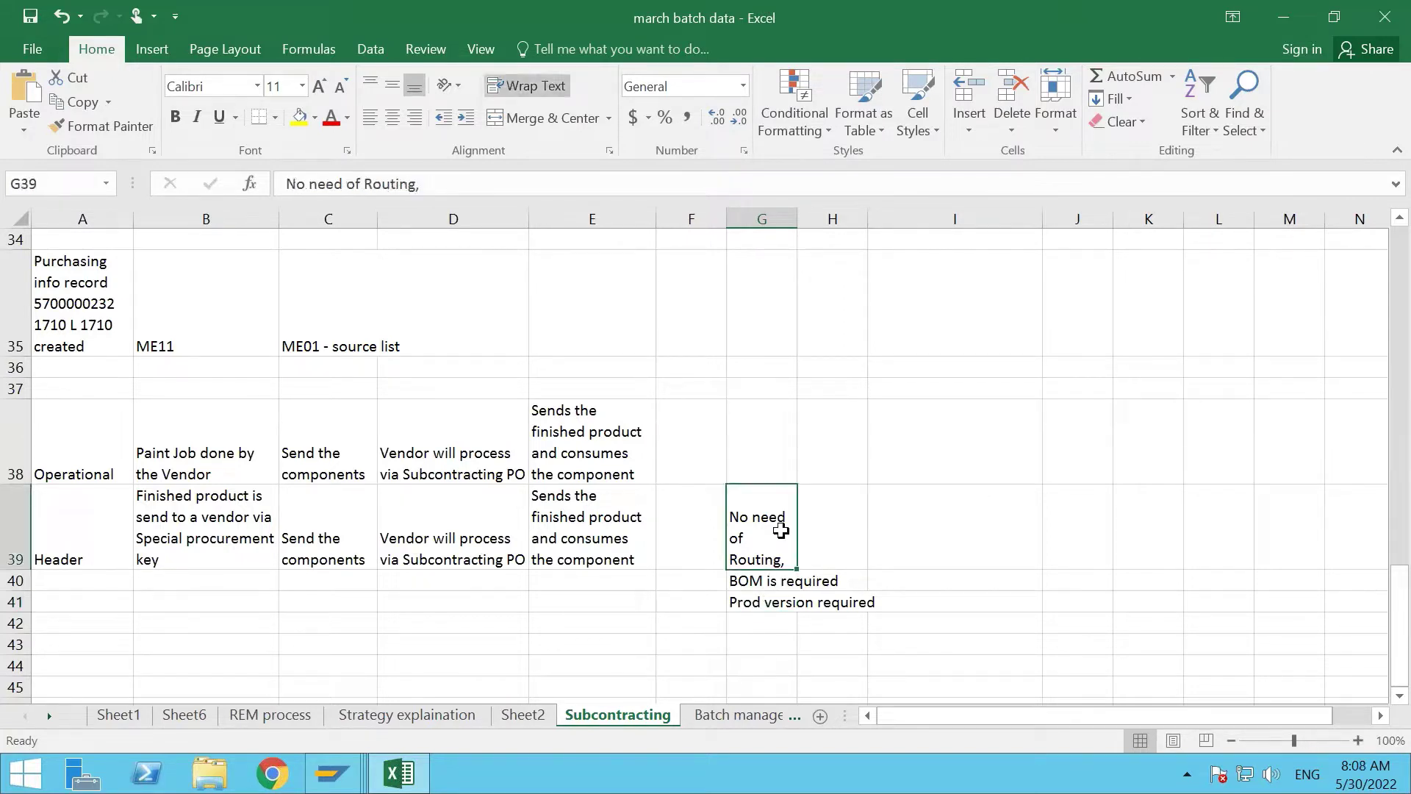
{"action": "left_click", "coordinate": [758, 601]}
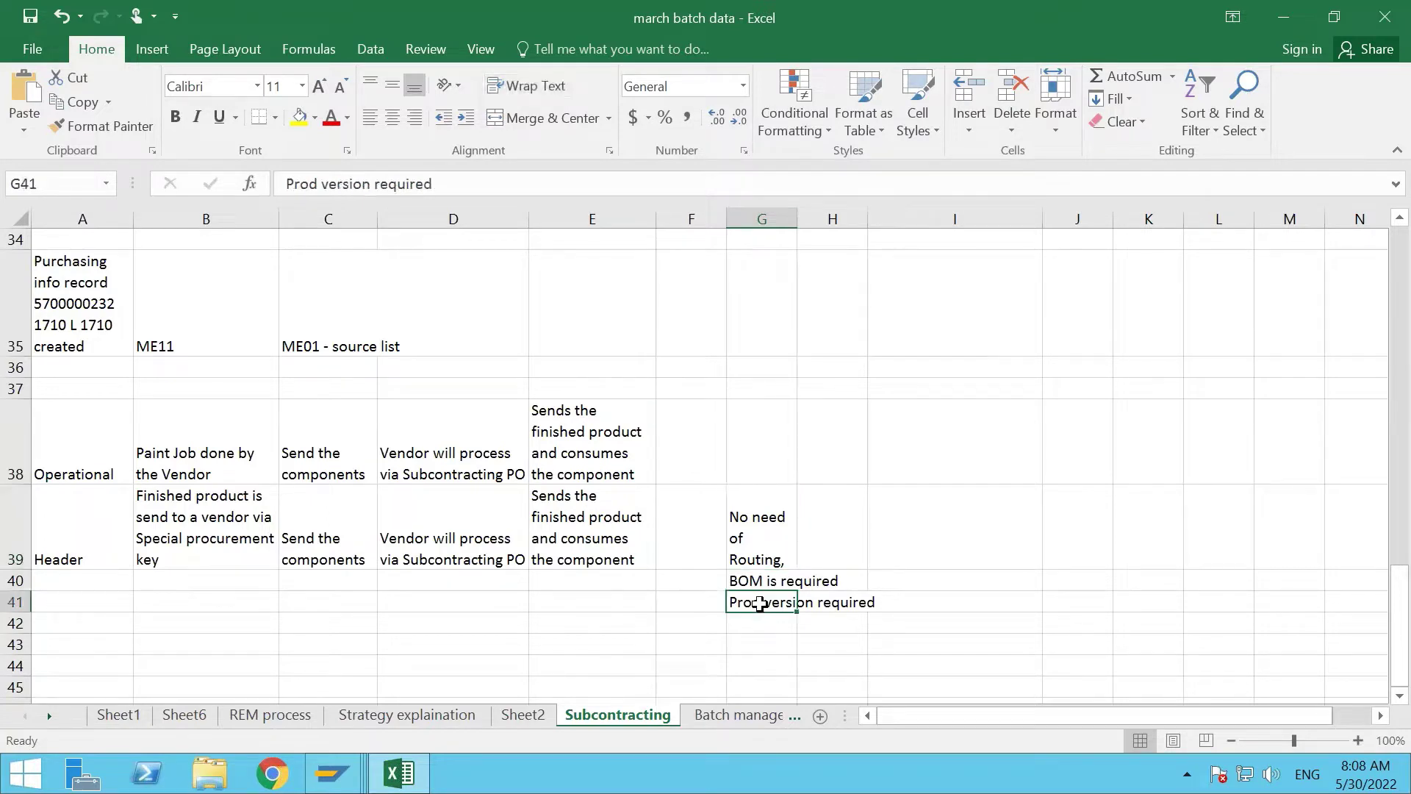
{"action": "left_click", "coordinate": [758, 523]}
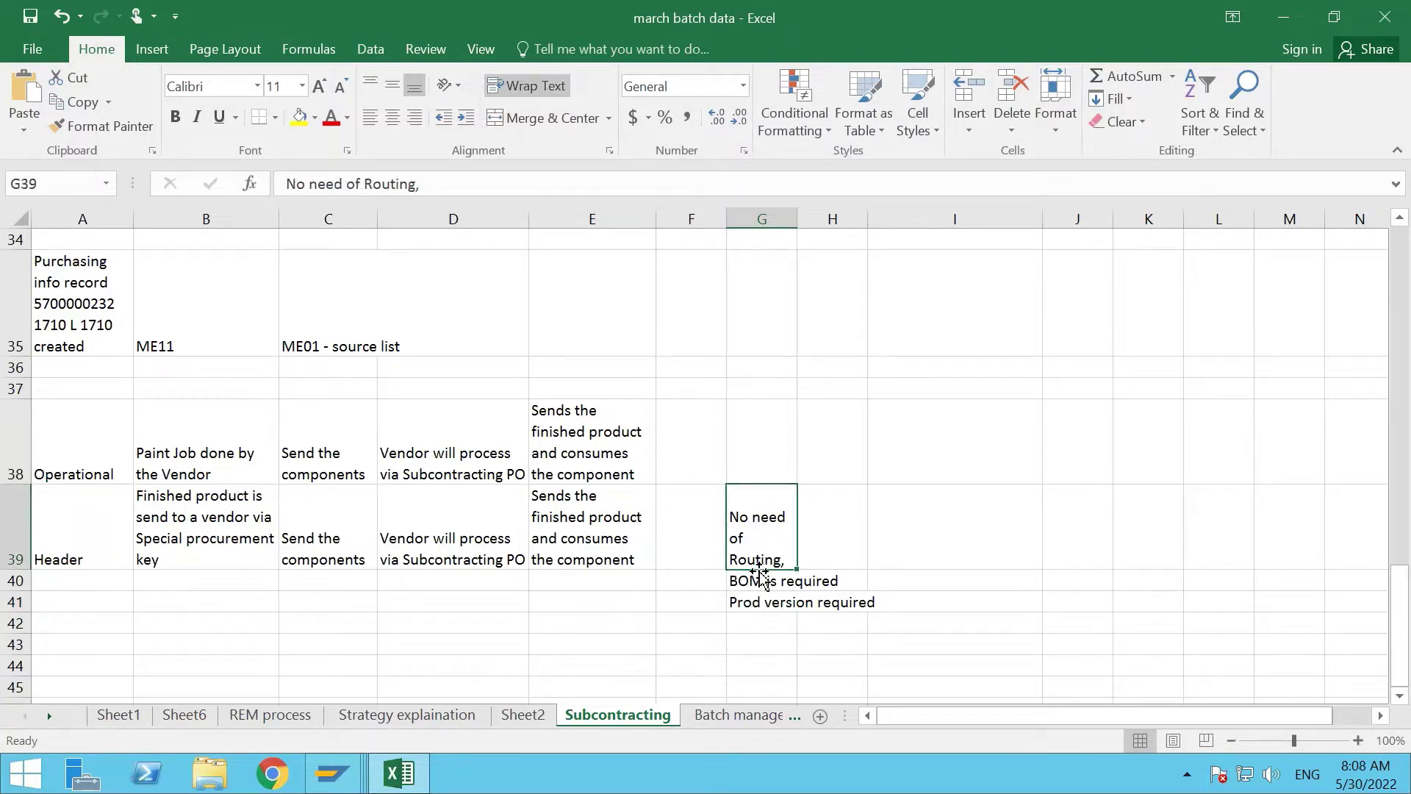
{"action": "left_click", "coordinate": [761, 579]}
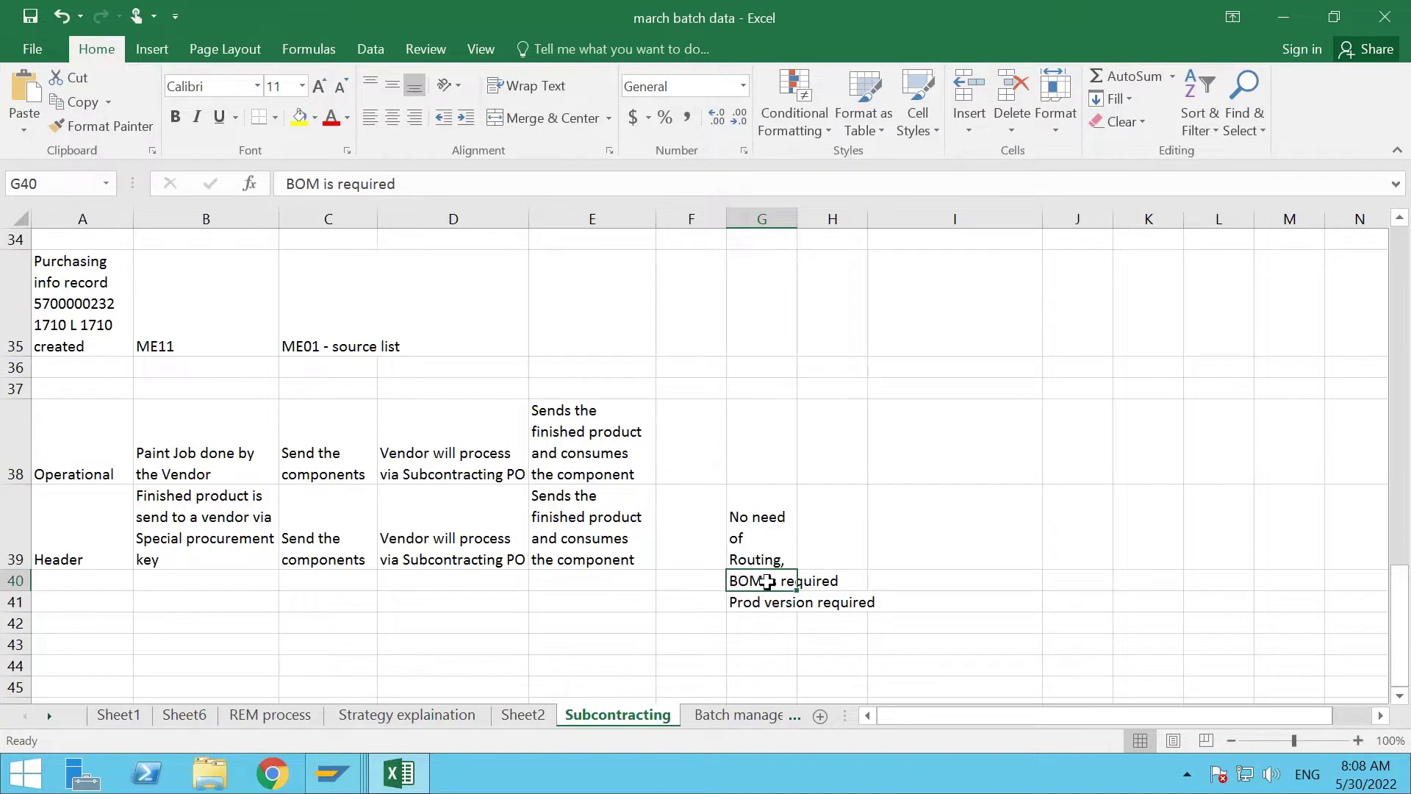
{"action": "left_click", "coordinate": [762, 601]}
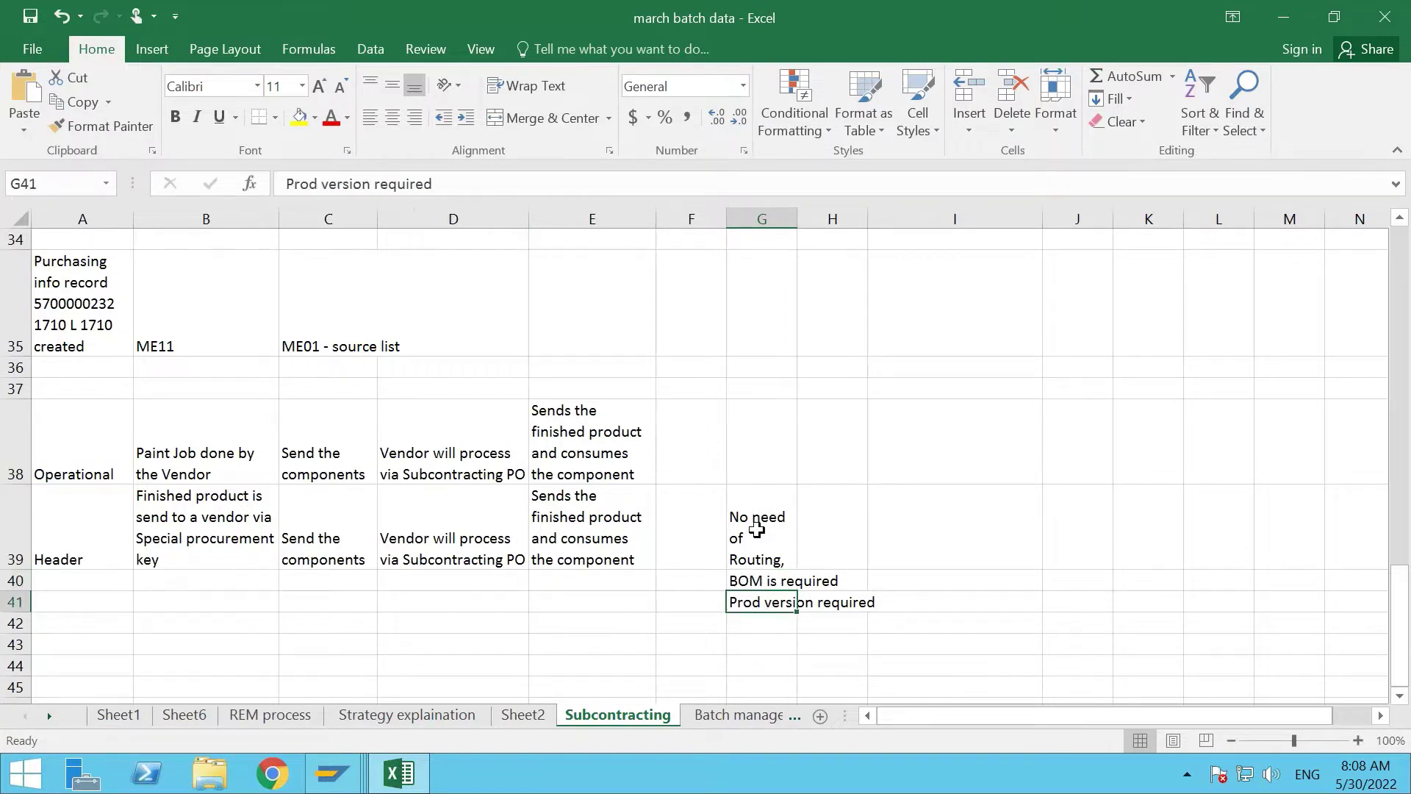
{"action": "left_click", "coordinate": [757, 530]}
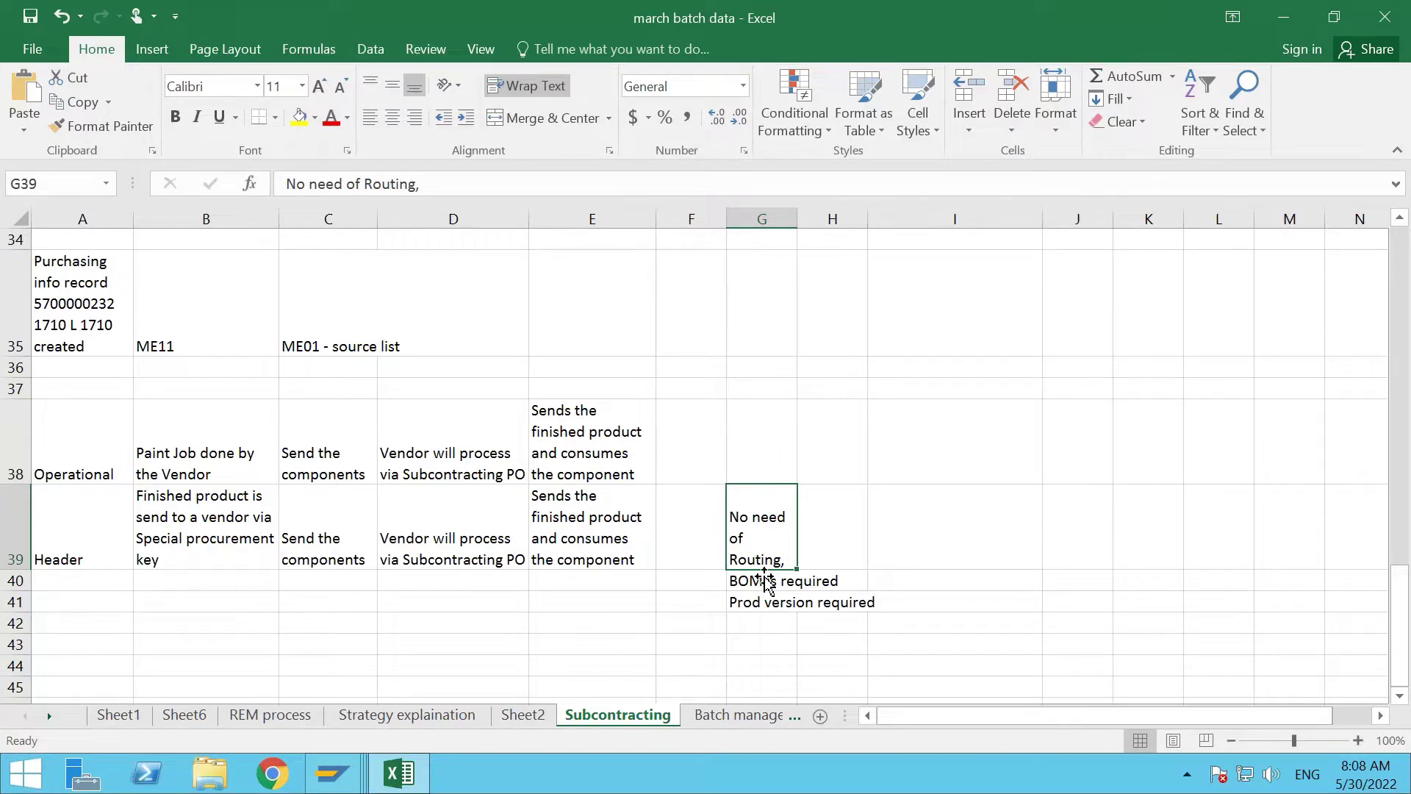
Switch to the SAP Change Material window, dismiss its view selection and start transaction MM01 to create a material.
{"action": "left_click", "coordinate": [335, 777]}
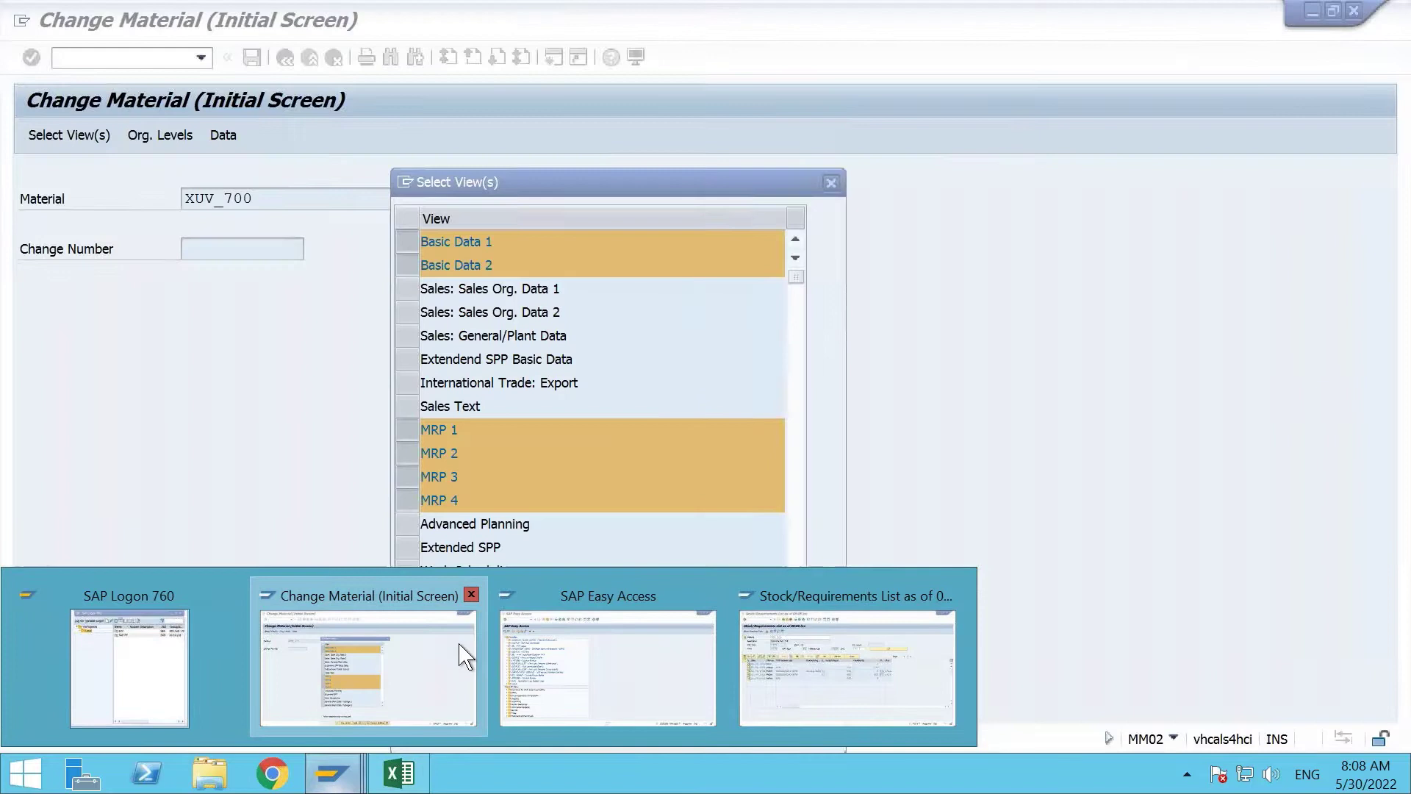
{"action": "left_click", "coordinate": [463, 653]}
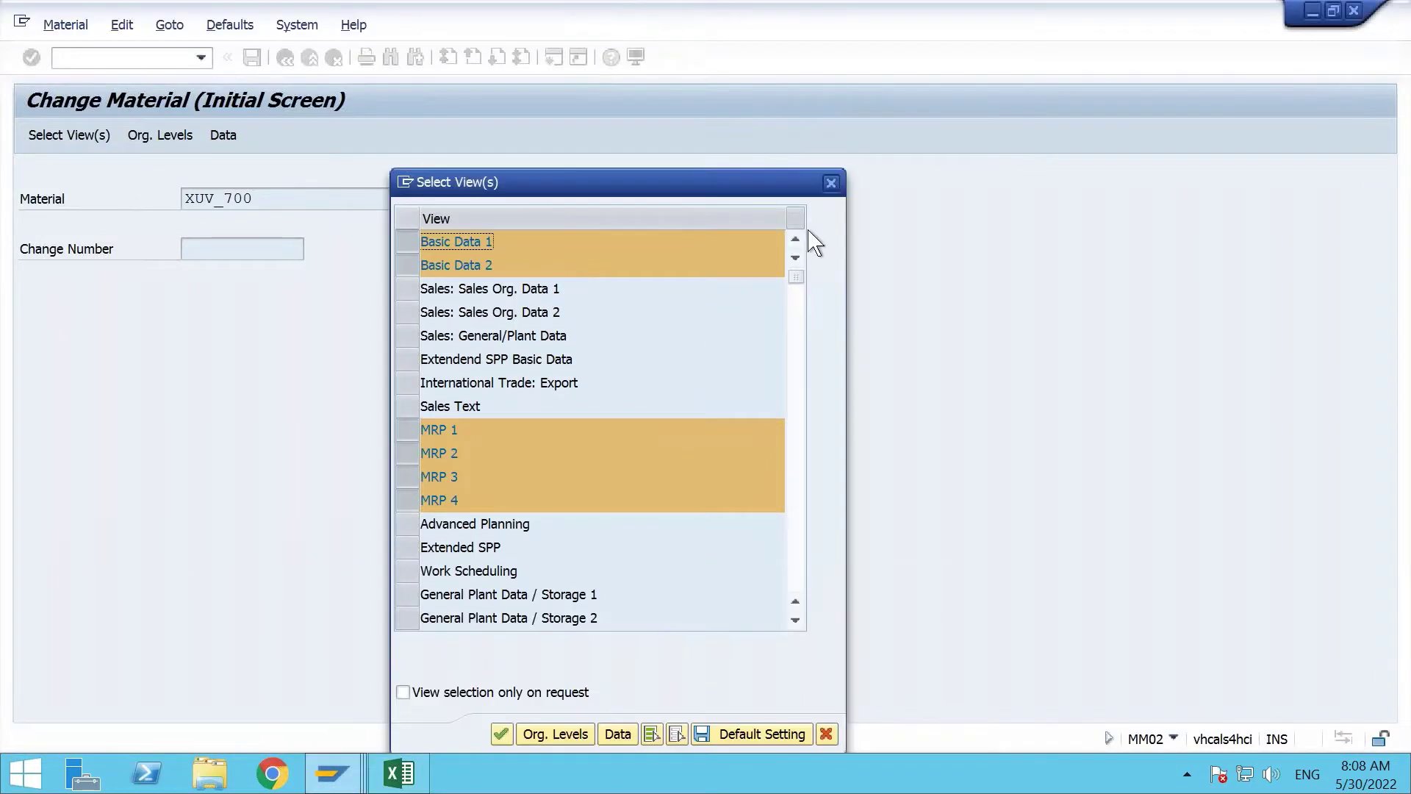
{"action": "left_click", "coordinate": [832, 183]}
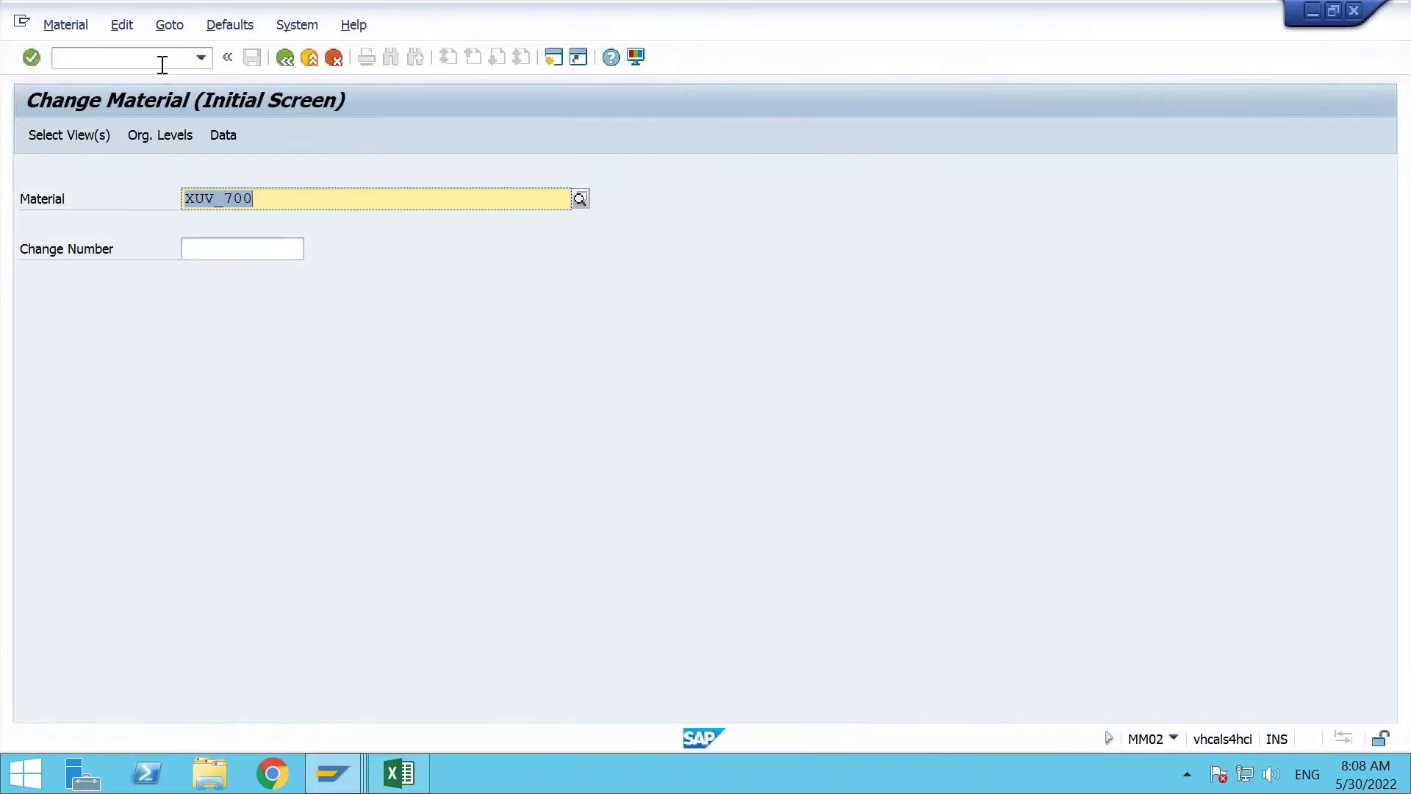
{"action": "left_click", "coordinate": [163, 65]}
{"action": "type", "text": "/n"}
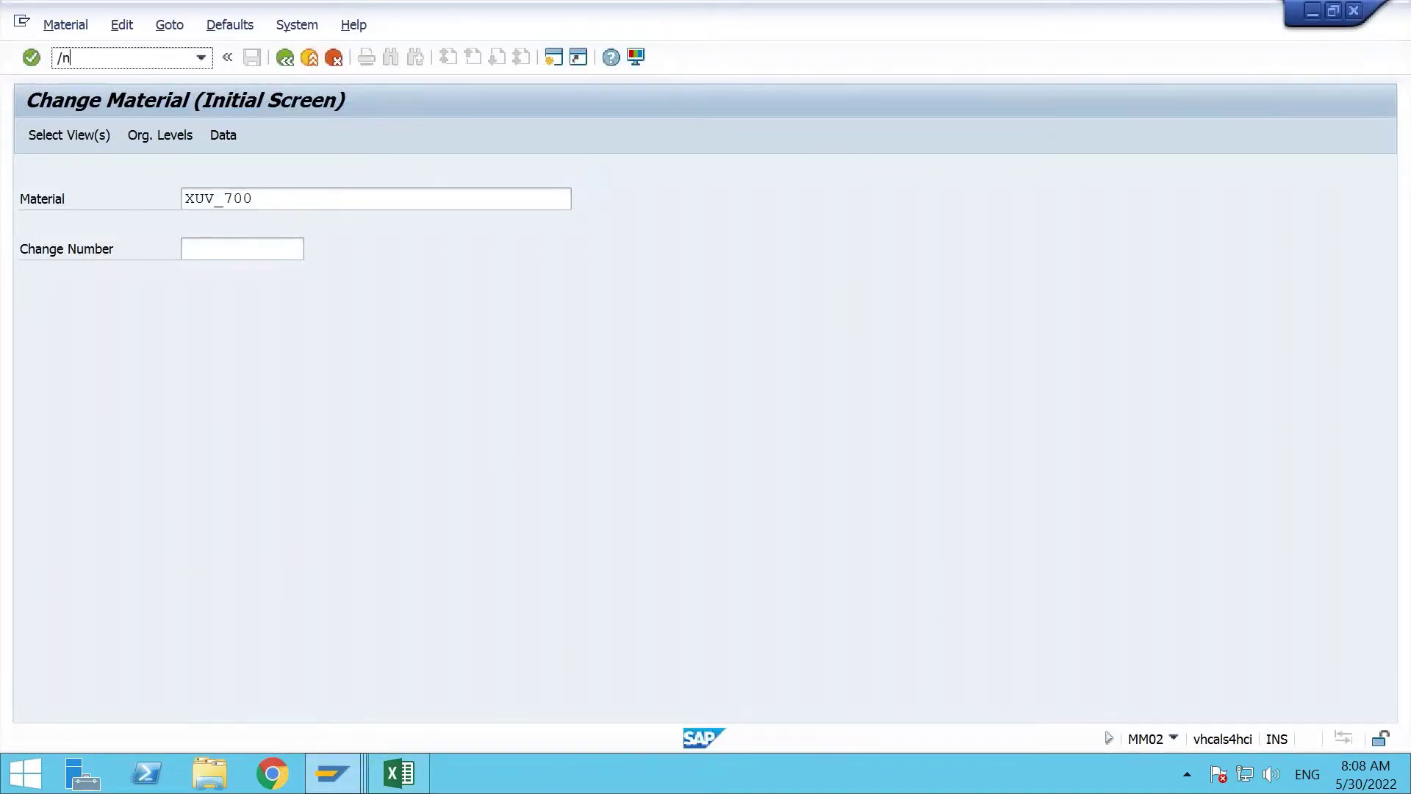
{"action": "type", "text": "mm01"}
{"action": "key", "text": "Return"}
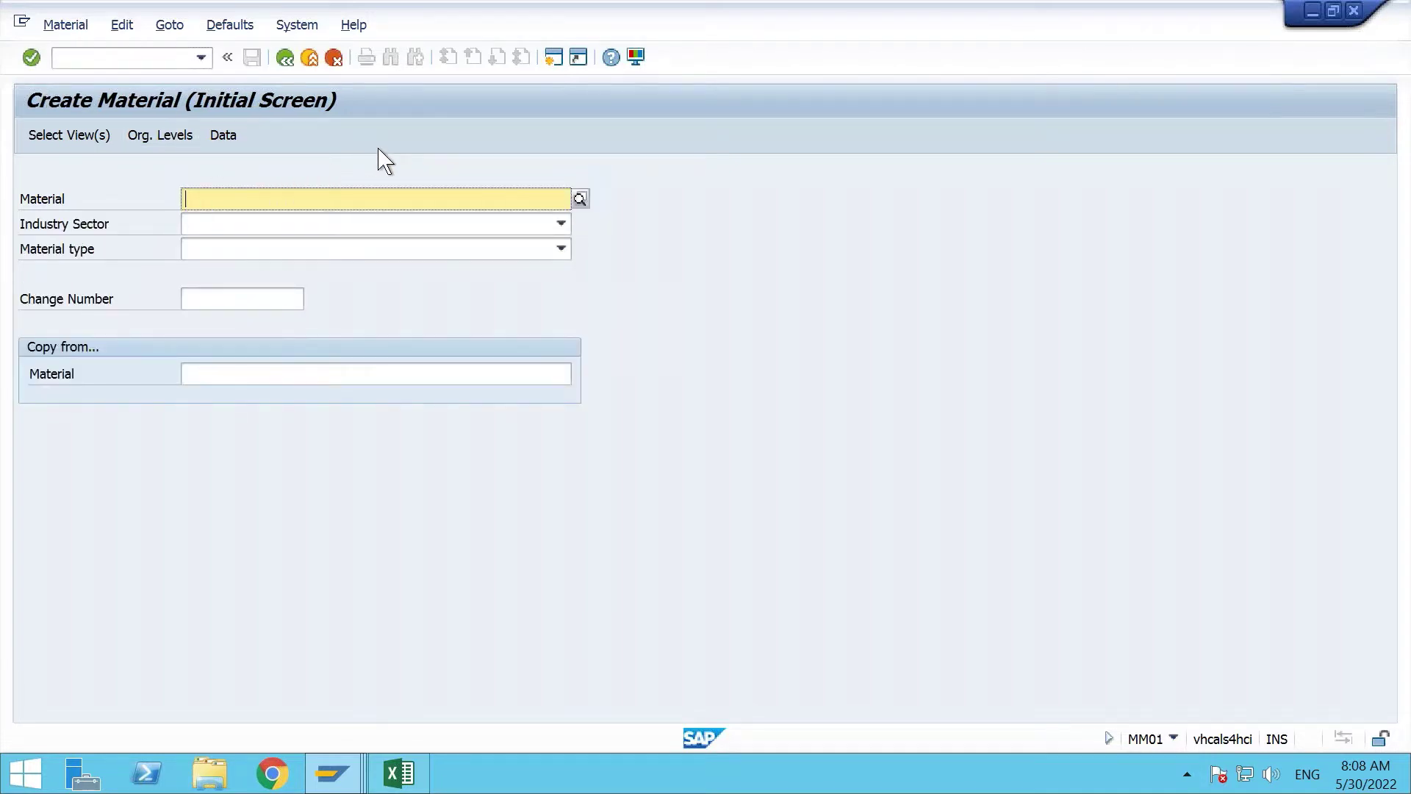
Enter SUBCONFIN as the name of the new material.
{"action": "type", "text": "SUB"}
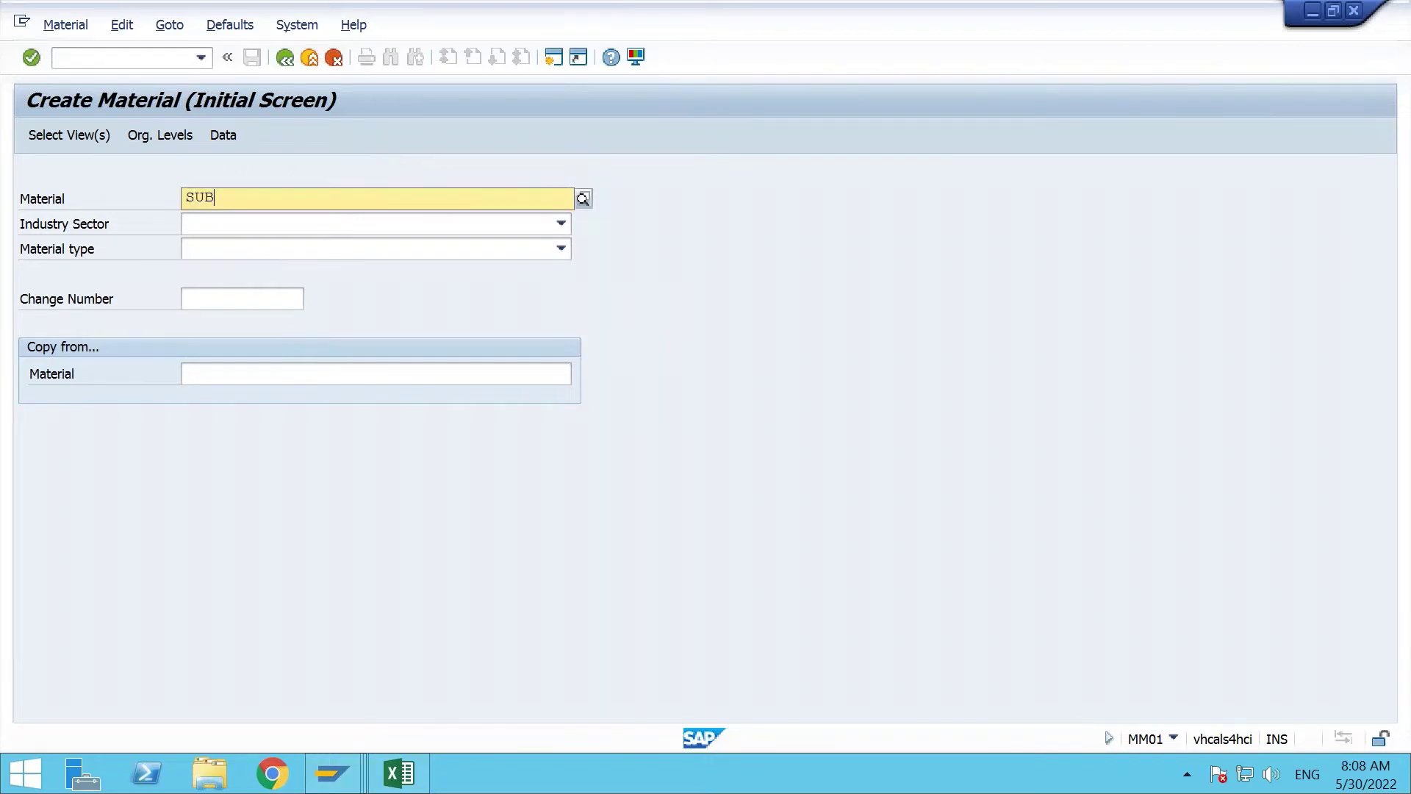
{"action": "type", "text": "-CON"}
{"action": "key", "text": "BackSpace"}
{"action": "key", "text": "BackSpace"}
{"action": "key", "text": "BackSpace"}
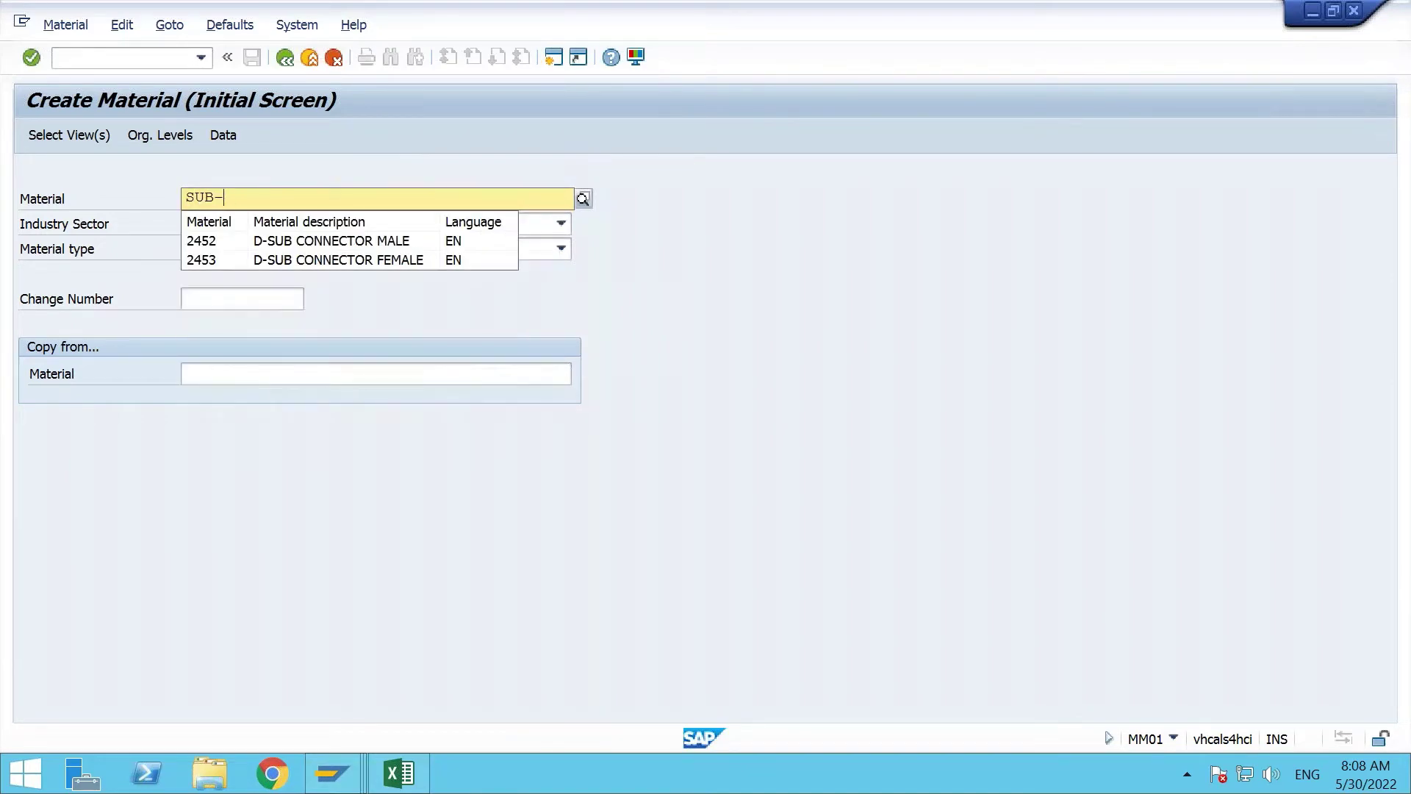
{"action": "key", "text": "BackSpace"}
{"action": "type", "text": "Con"}
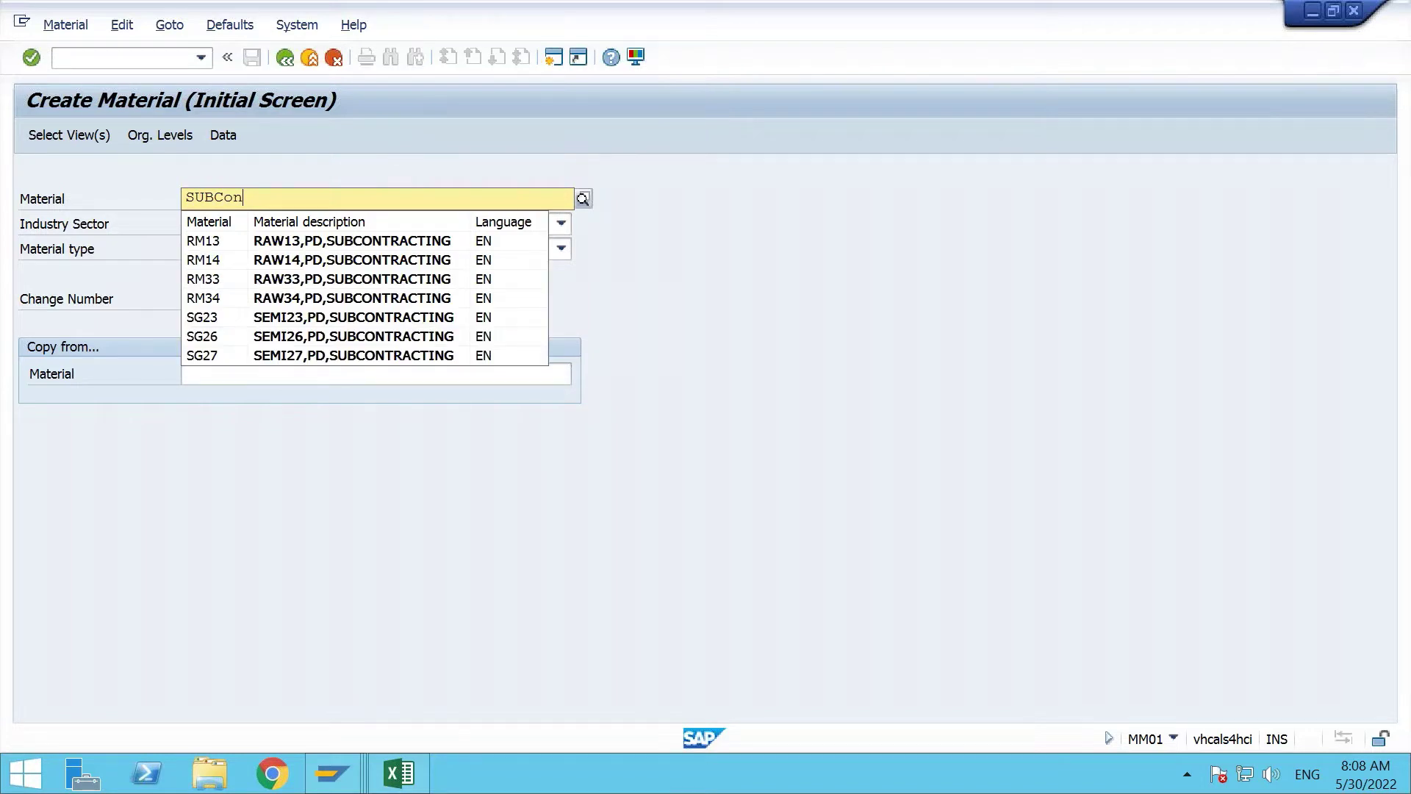
{"action": "type", "text": "FIN"}
{"action": "key", "text": "Return"}
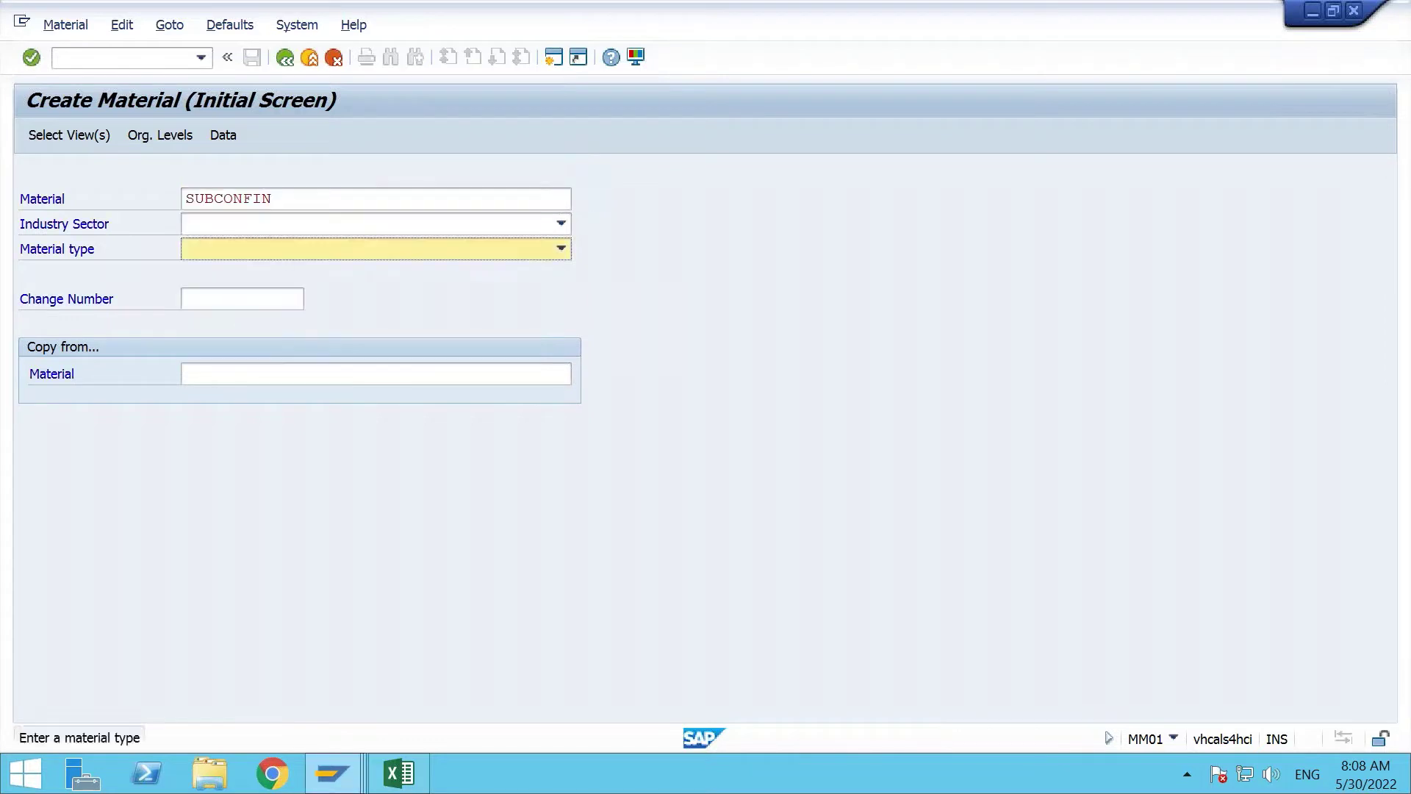
Set the material type to Finished Product and the industry sector to Mechanical engineering, and proceed to view selection.
{"action": "left_click", "coordinate": [254, 252]}
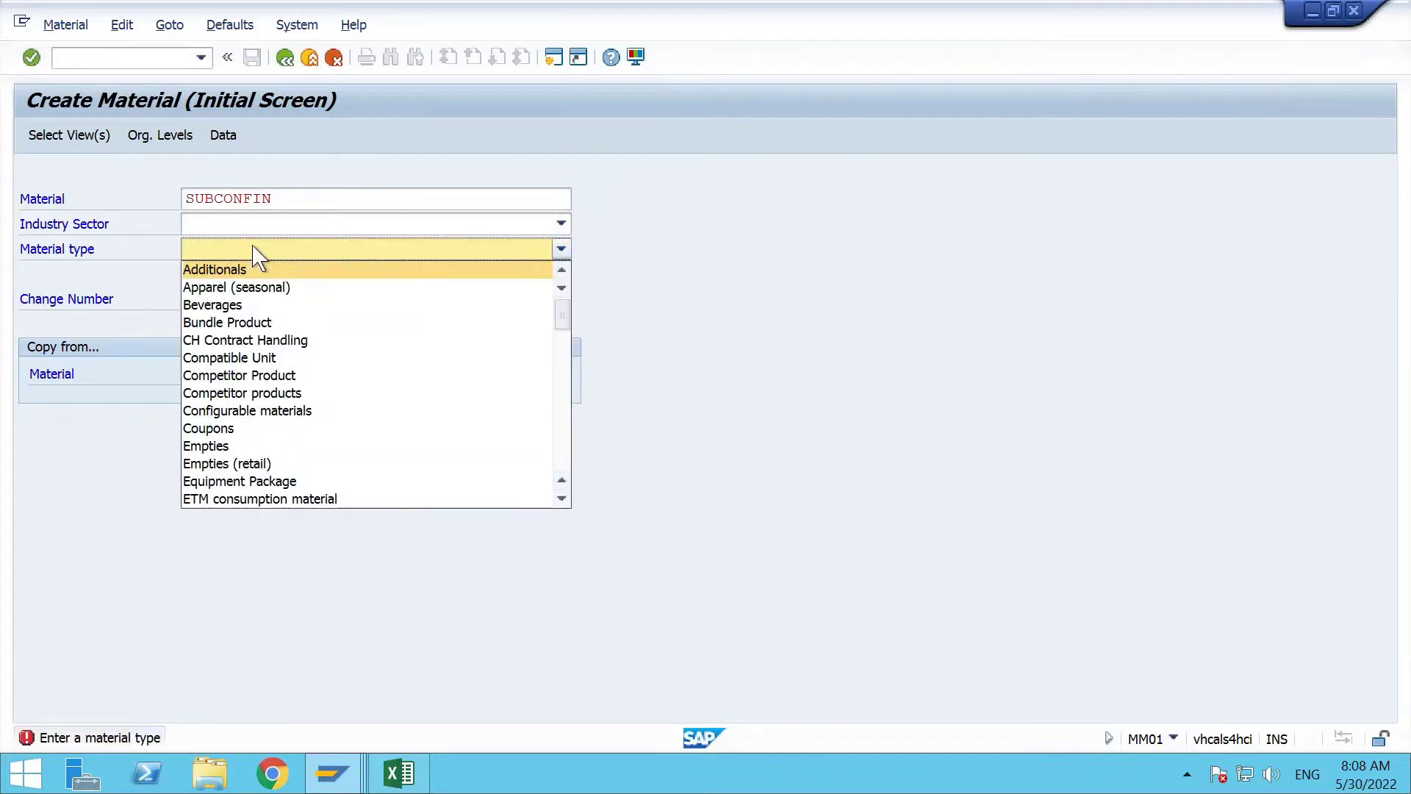
{"action": "key", "text": "f"}
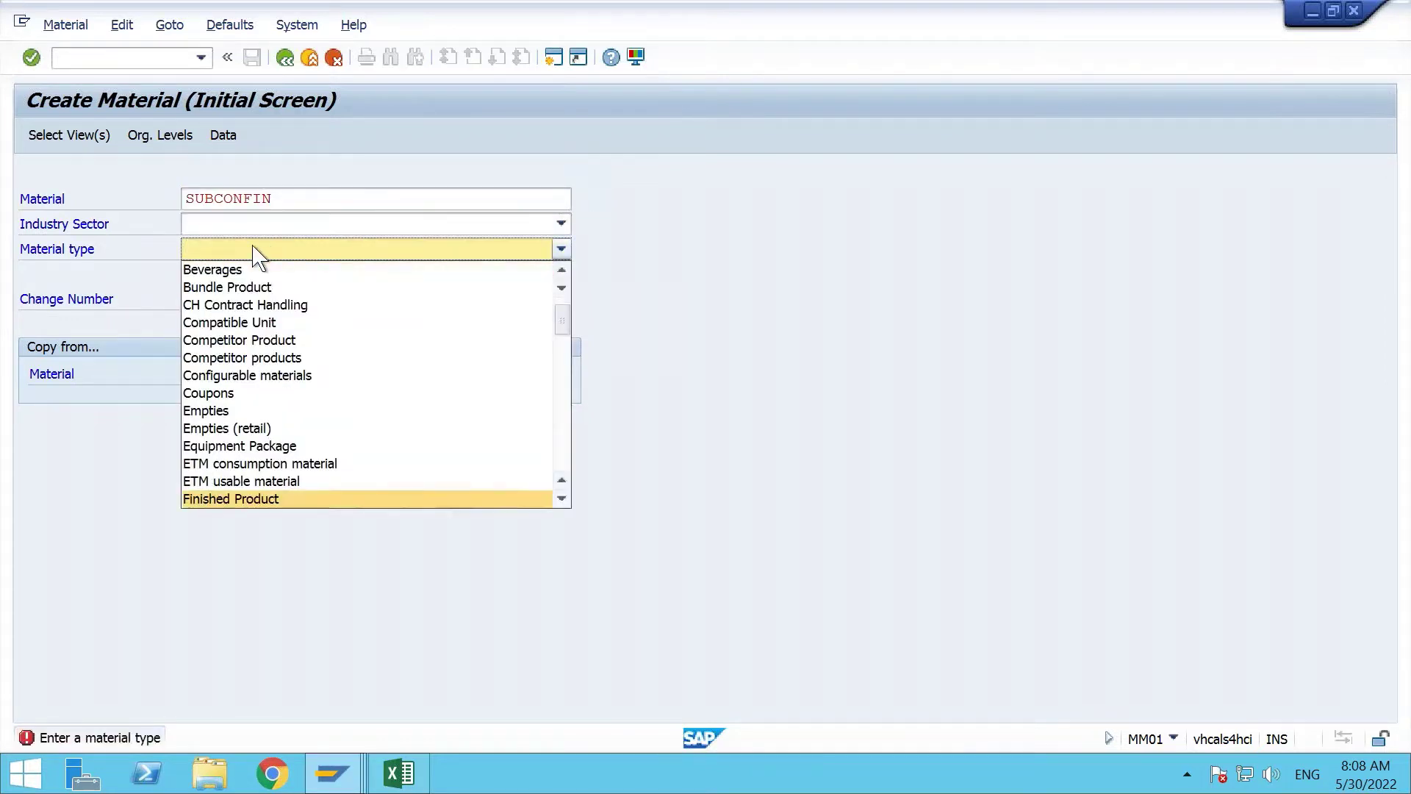
{"action": "left_click", "coordinate": [242, 500]}
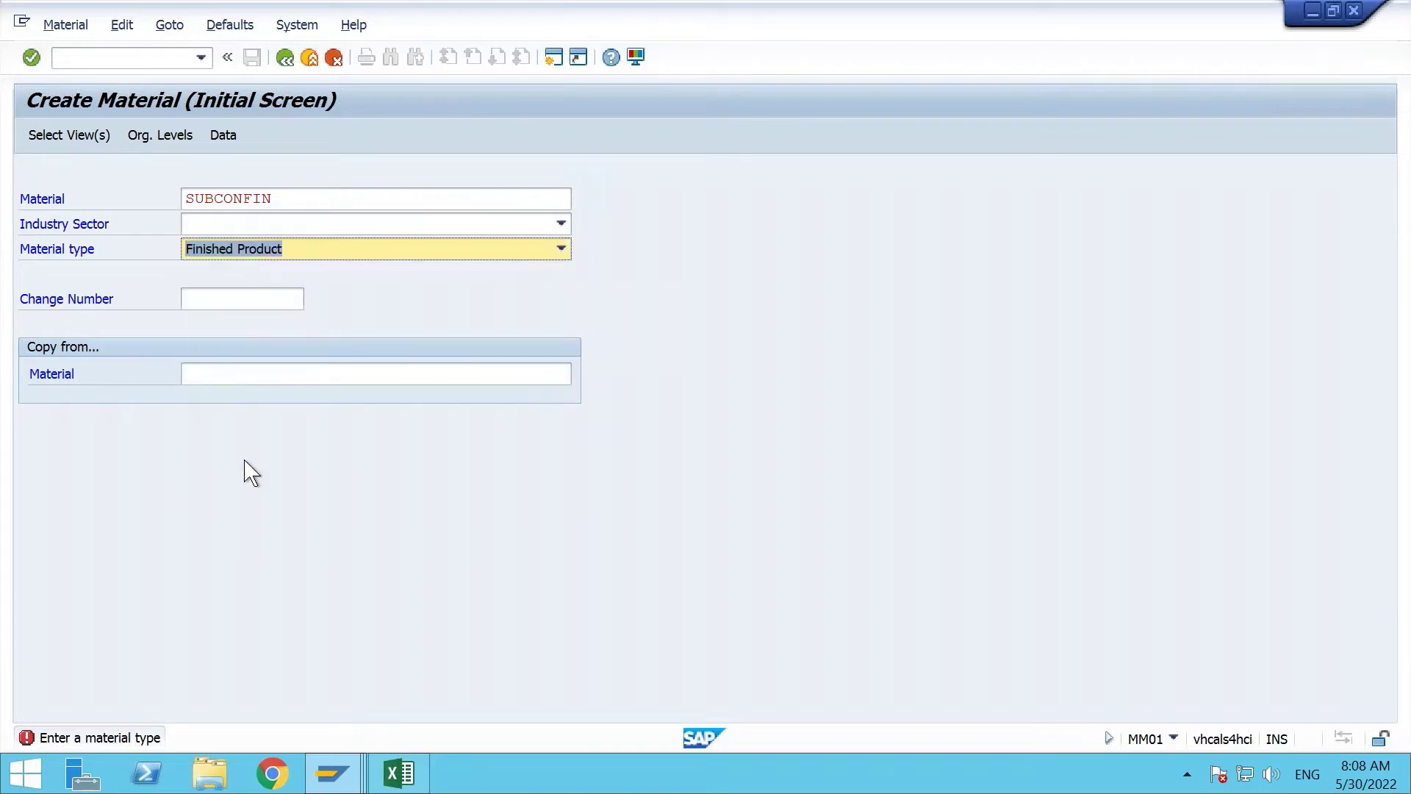
{"action": "left_click", "coordinate": [254, 223]}
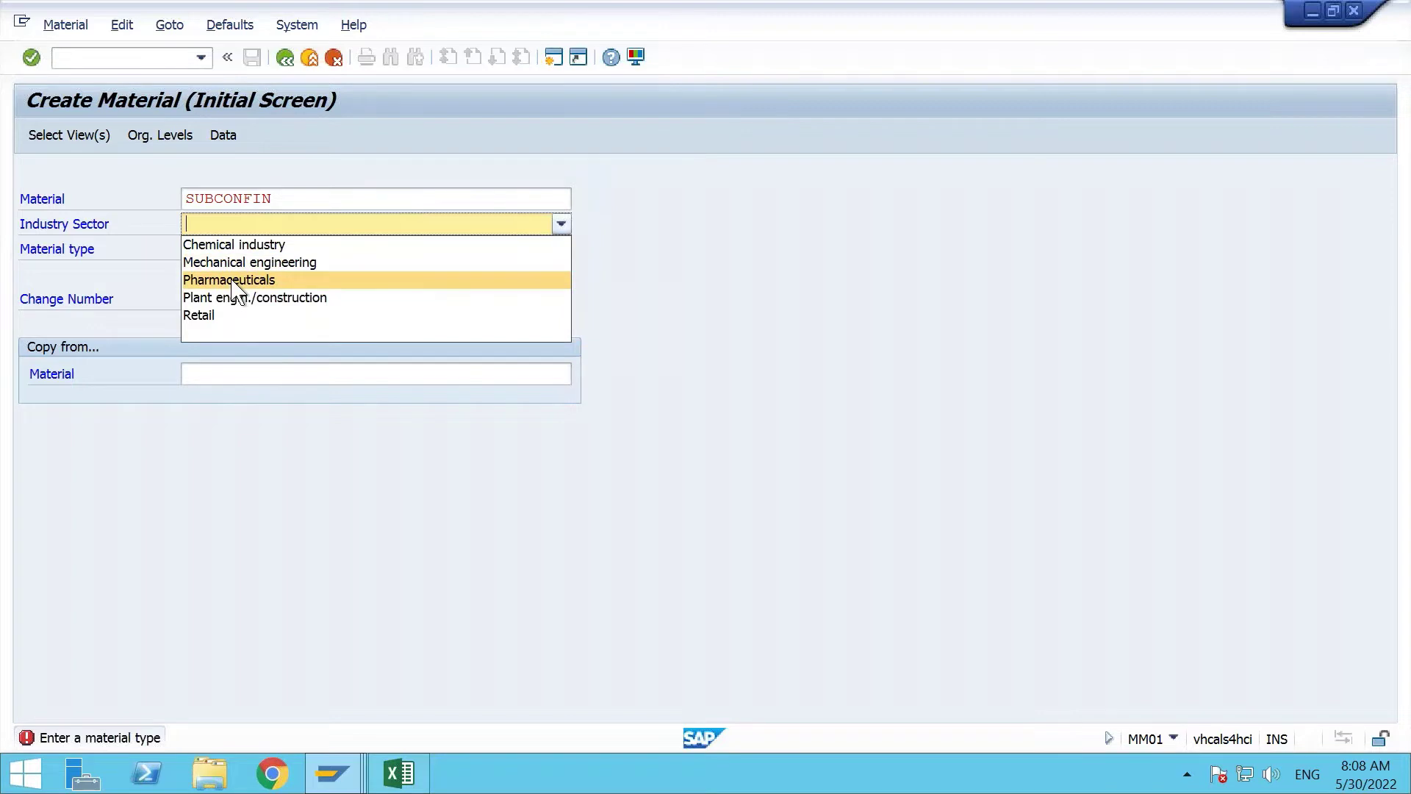
{"action": "left_click", "coordinate": [233, 267]}
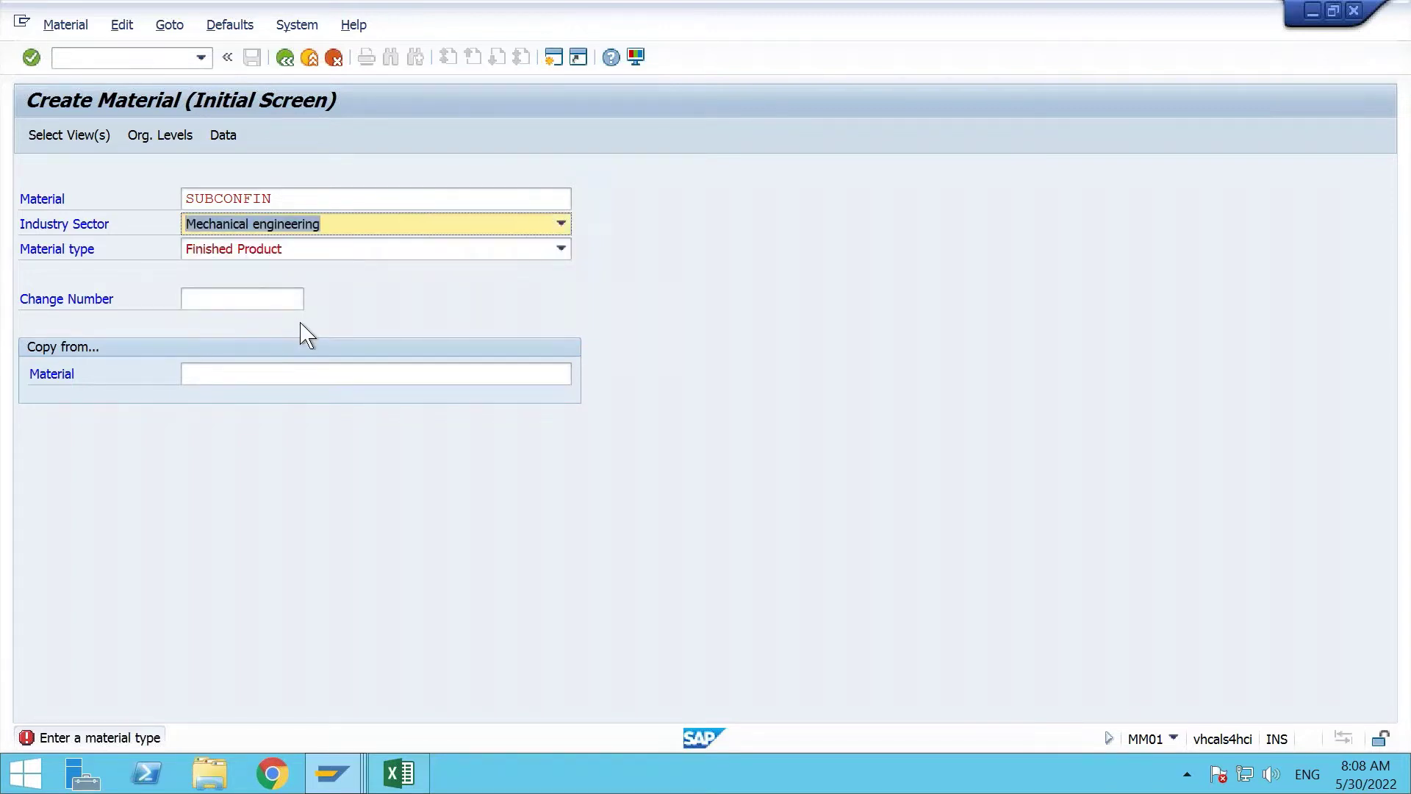
{"action": "left_click", "coordinate": [314, 373]}
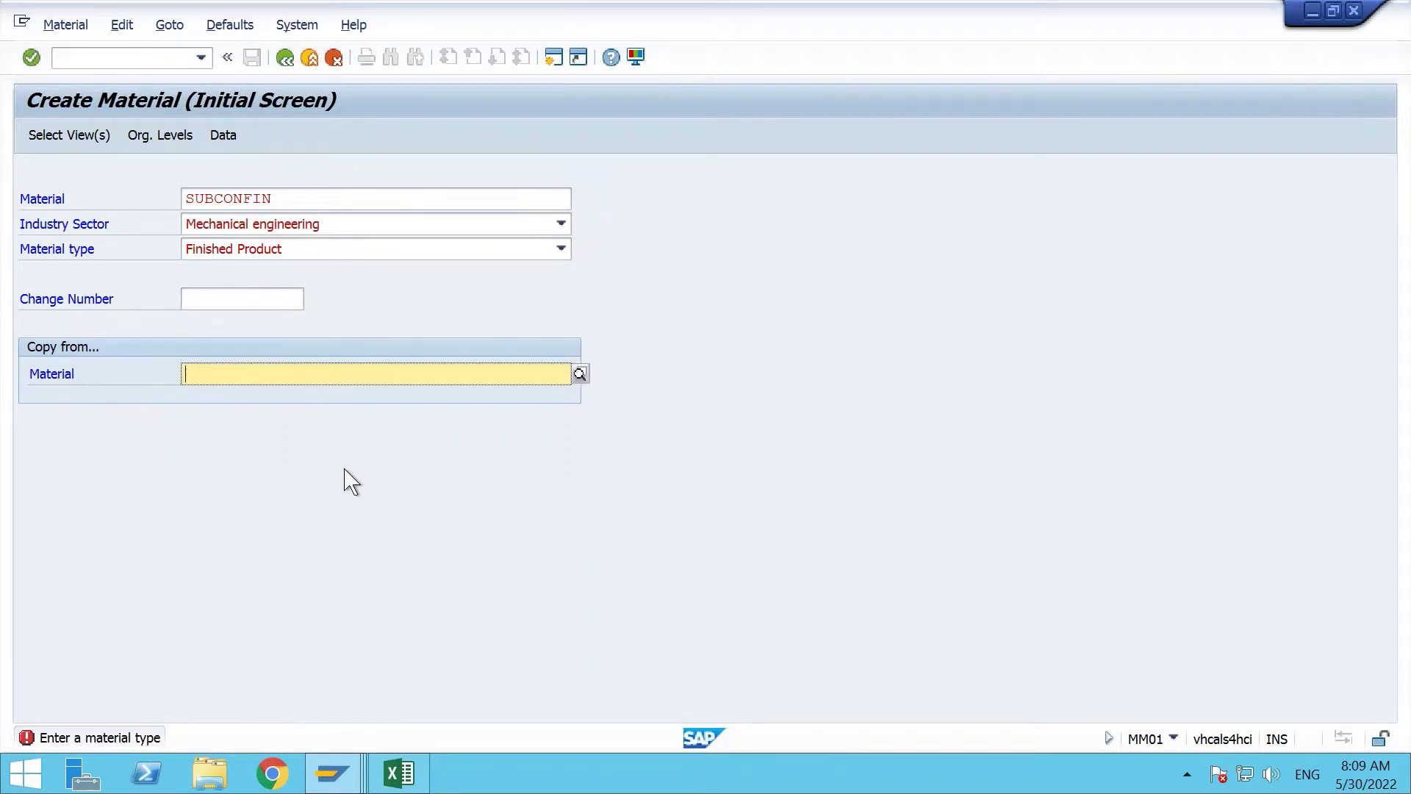
{"action": "key", "text": "Return"}
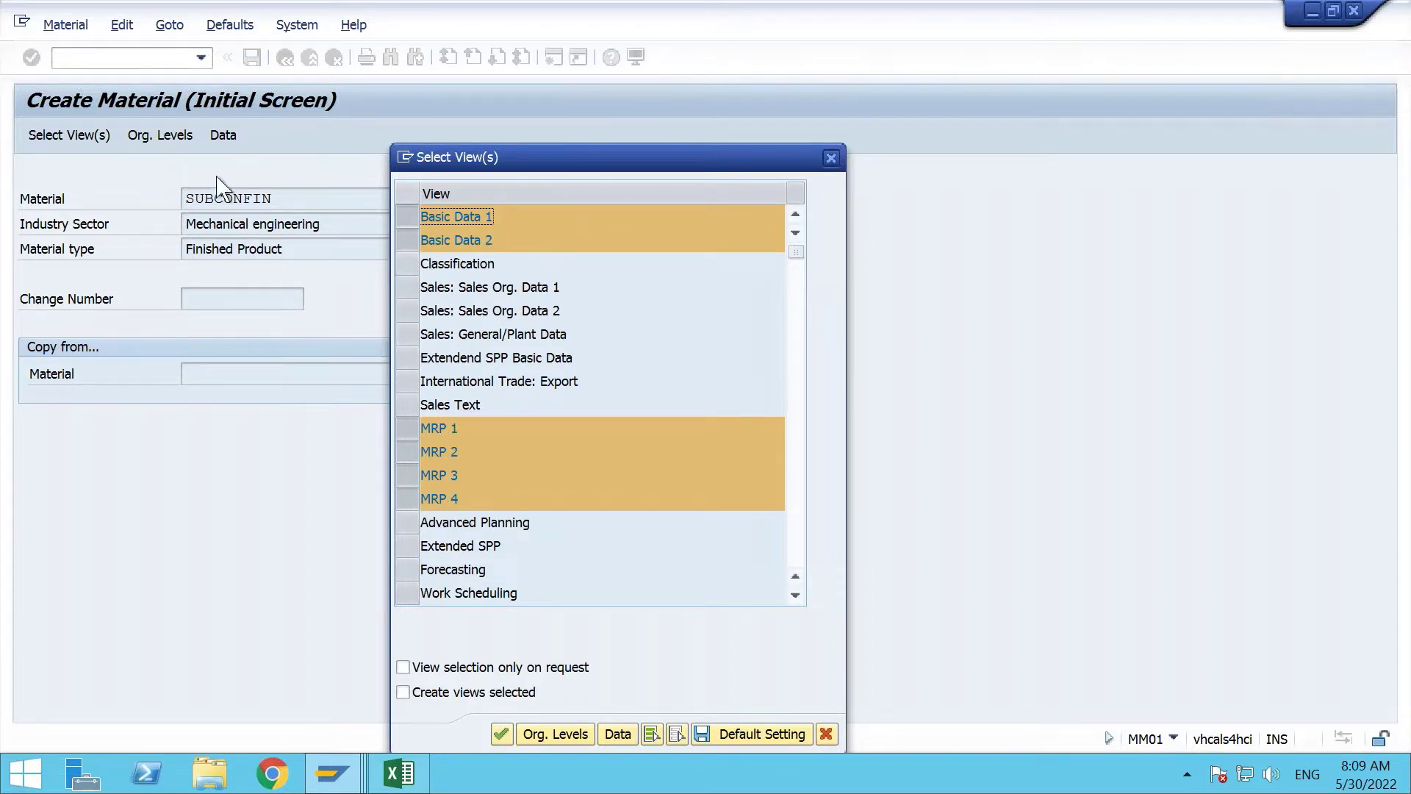
Add the Sales Org. Data 1, Sales Org. Data 2 and Sales General/Plant Data views to the selection.
{"action": "left_click", "coordinate": [406, 288]}
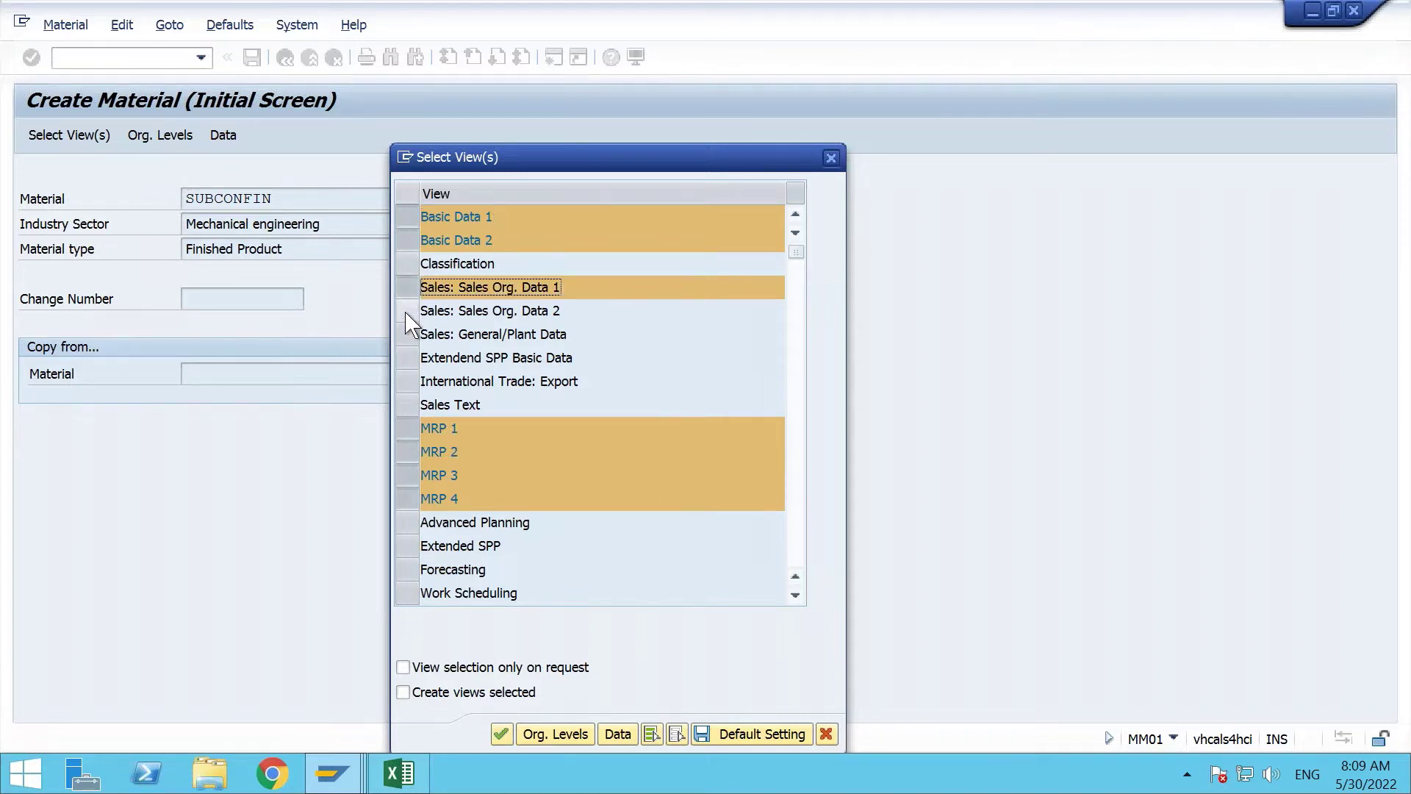
{"action": "left_click", "coordinate": [407, 311]}
{"action": "left_click", "coordinate": [407, 335]}
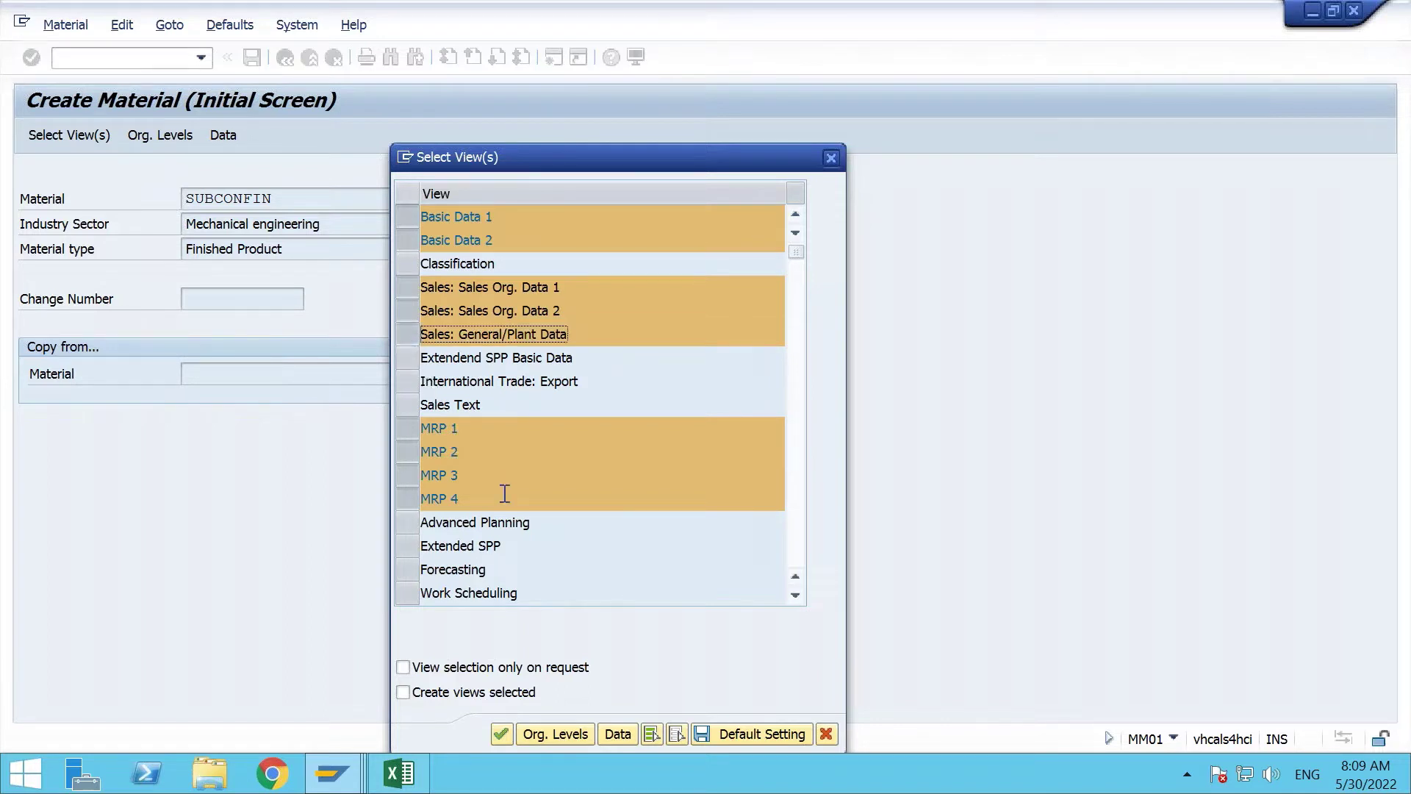
{"action": "scroll", "coordinate": [505, 494], "scroll_direction": "down", "scroll_amount": 1}
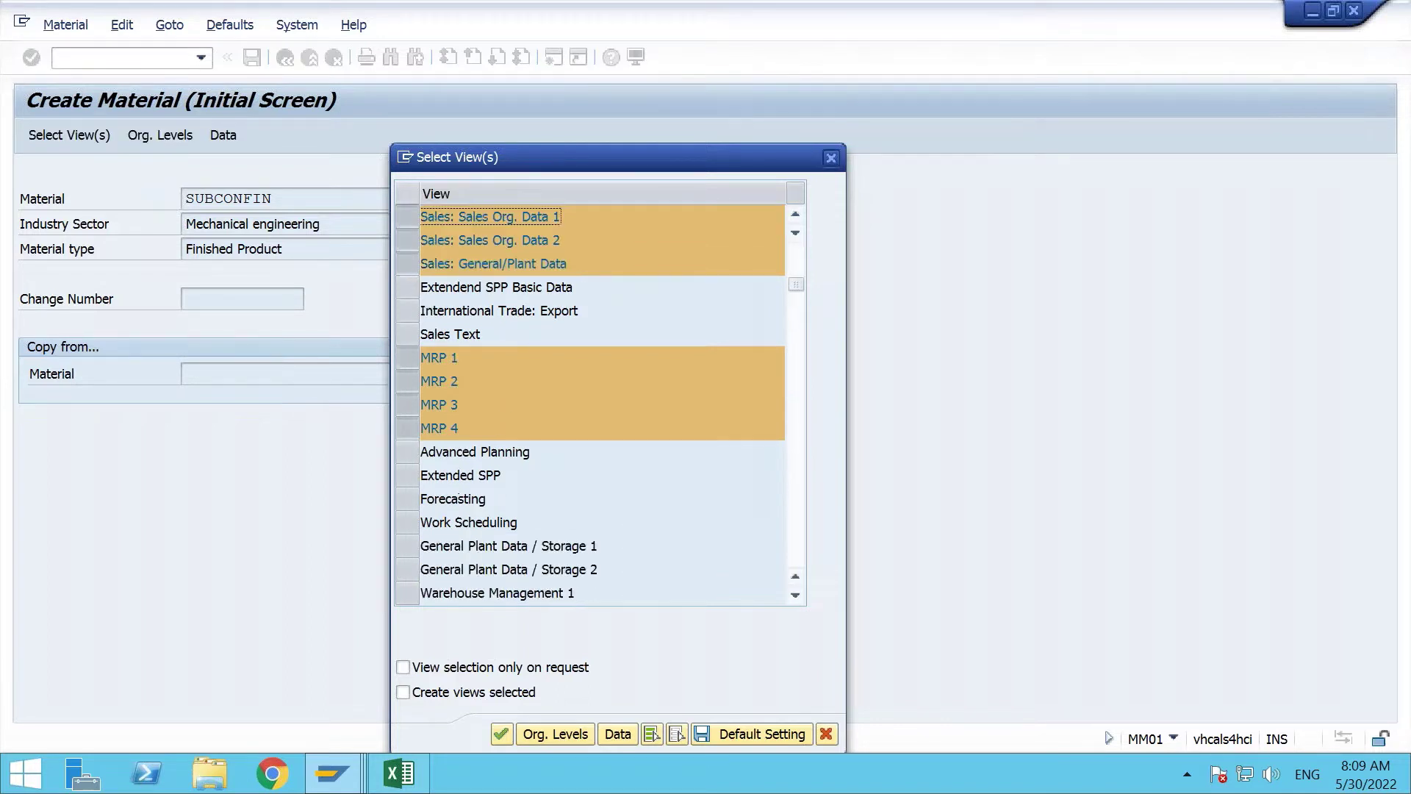
{"action": "scroll", "coordinate": [455, 498], "scroll_direction": "up", "scroll_amount": 1}
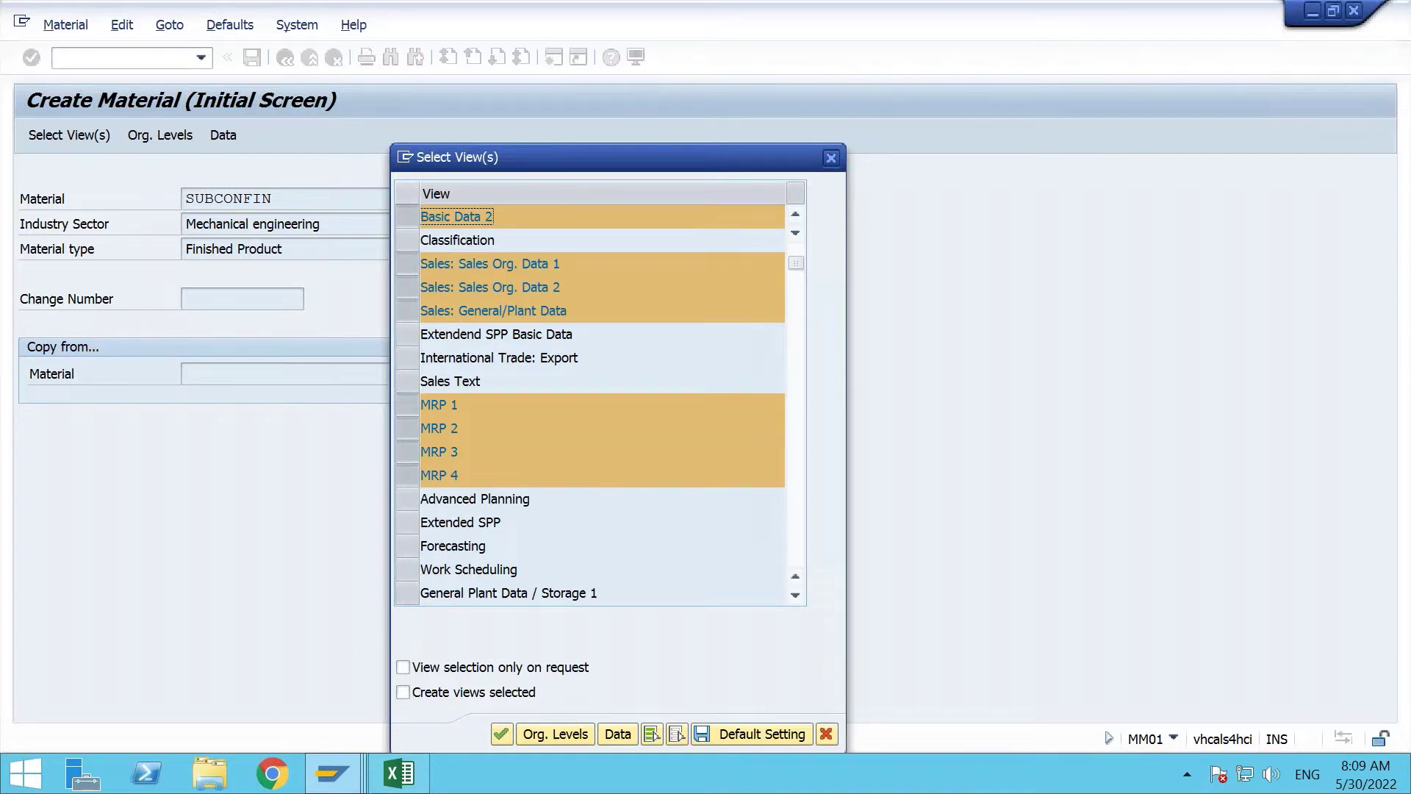
{"action": "scroll", "coordinate": [599, 404], "scroll_direction": "down", "scroll_amount": 1}
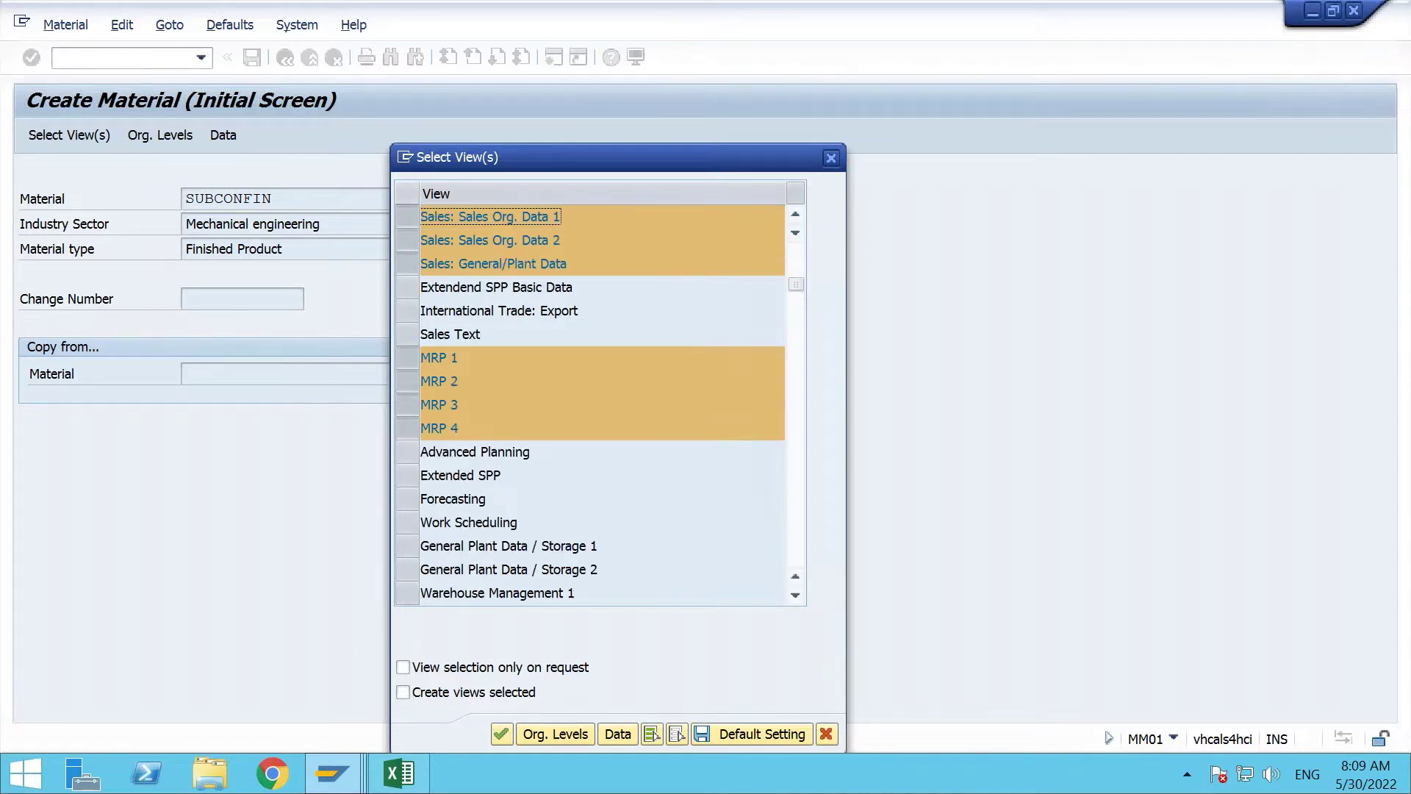
{"action": "scroll", "coordinate": [599, 404], "scroll_direction": "down", "scroll_amount": 2}
{"action": "scroll", "coordinate": [599, 404], "scroll_direction": "down", "scroll_amount": 2}
{"action": "scroll", "coordinate": [599, 404], "scroll_direction": "up", "scroll_amount": 5}
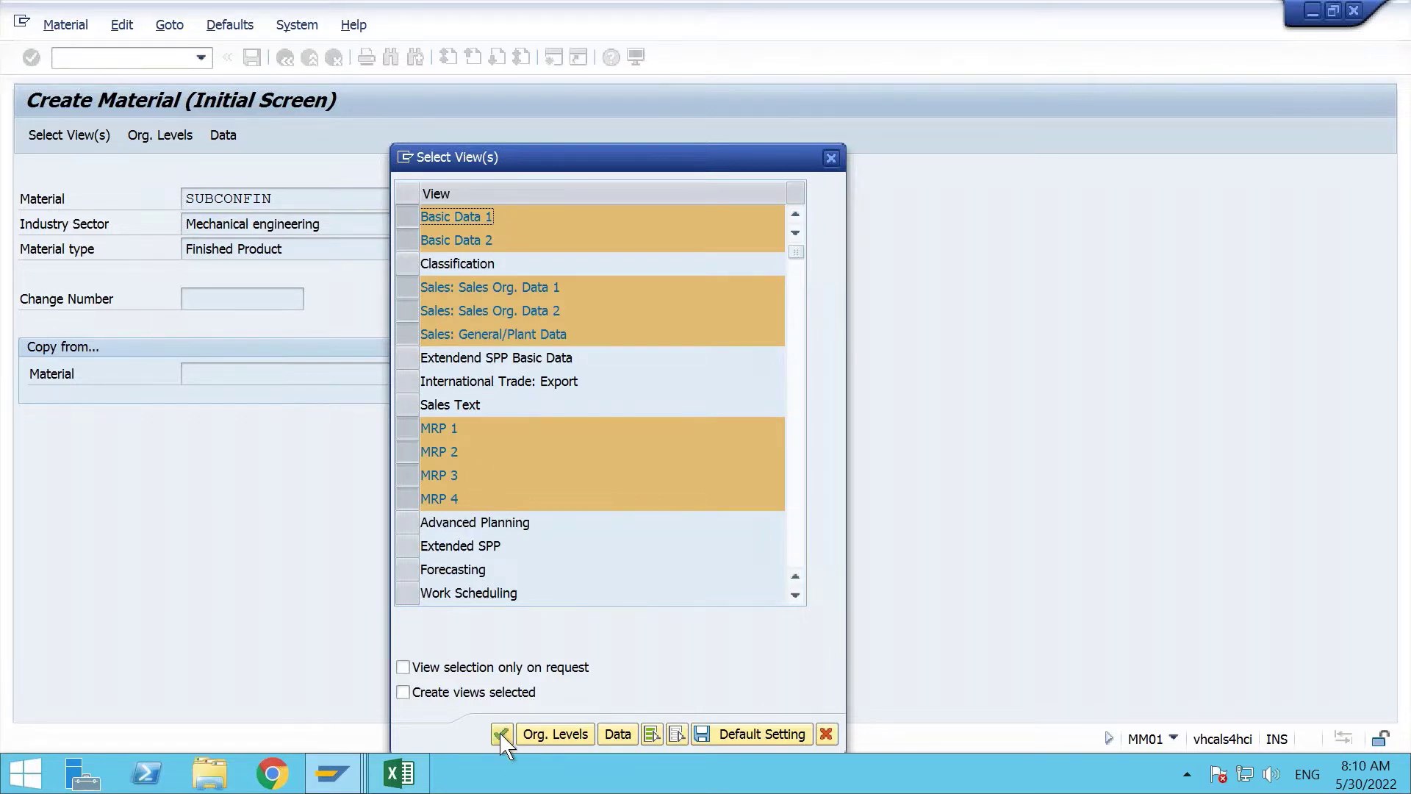
Open the organizational levels and set the storage location to 171A for plant 1710.
{"action": "left_click", "coordinate": [544, 735]}
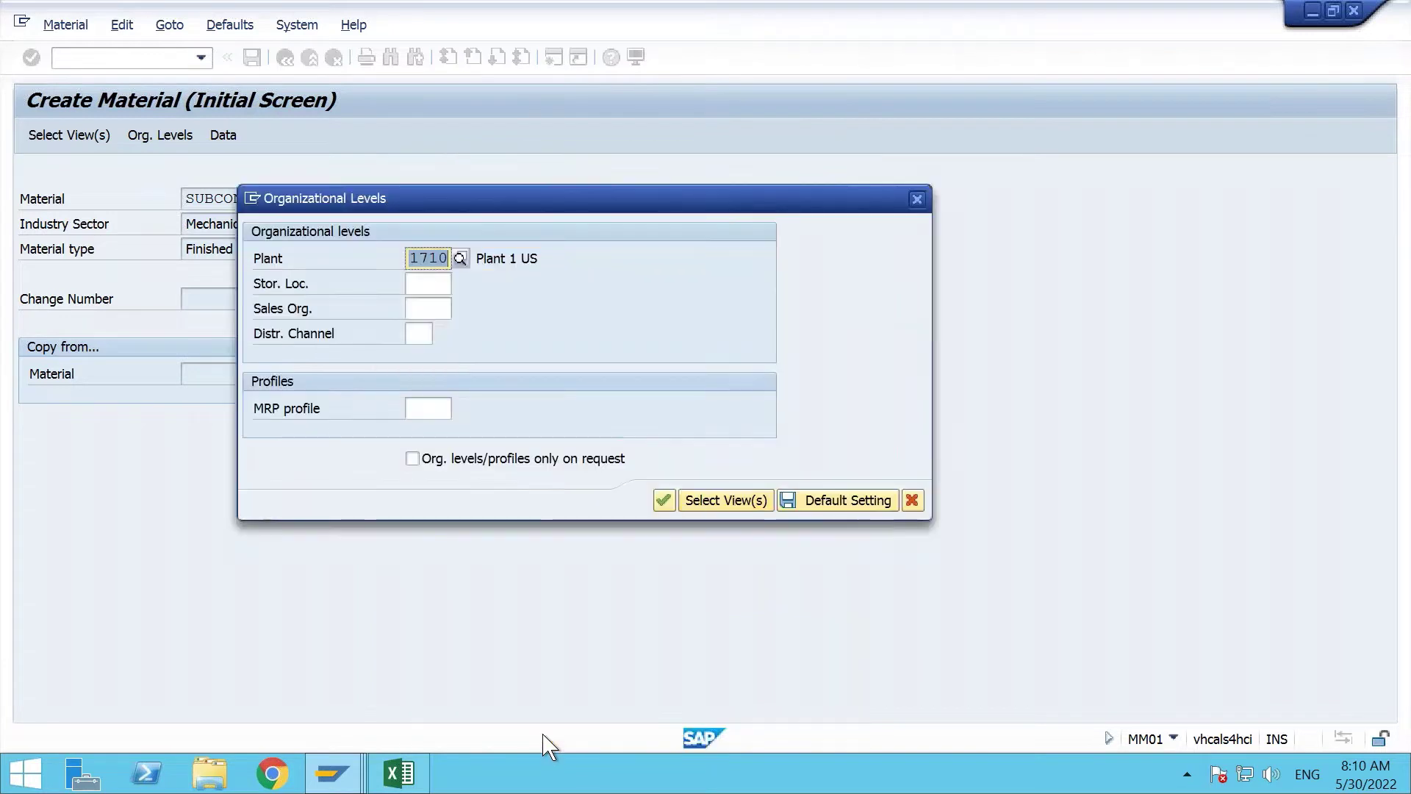
{"action": "left_click", "coordinate": [430, 283]}
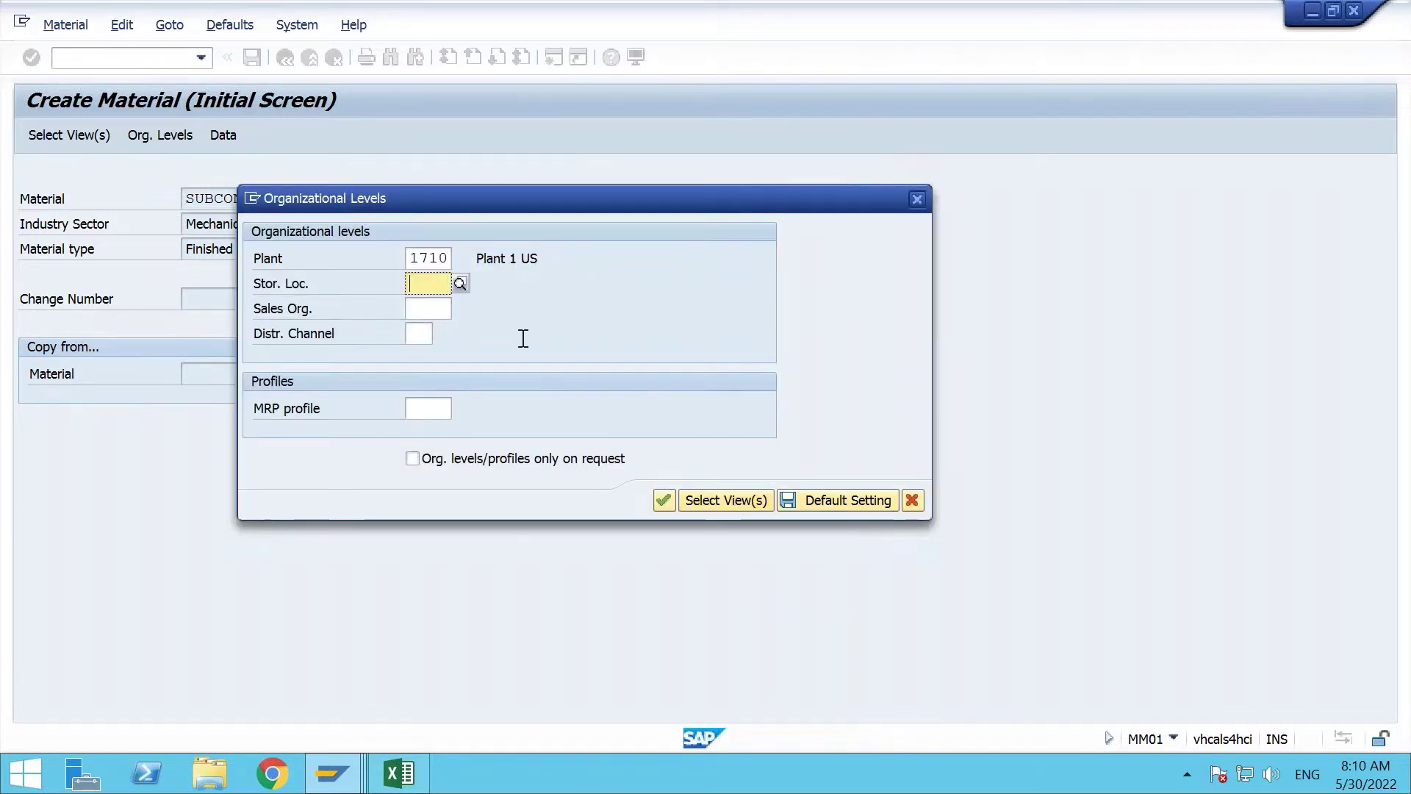
{"action": "type", "text": "!&!A"}
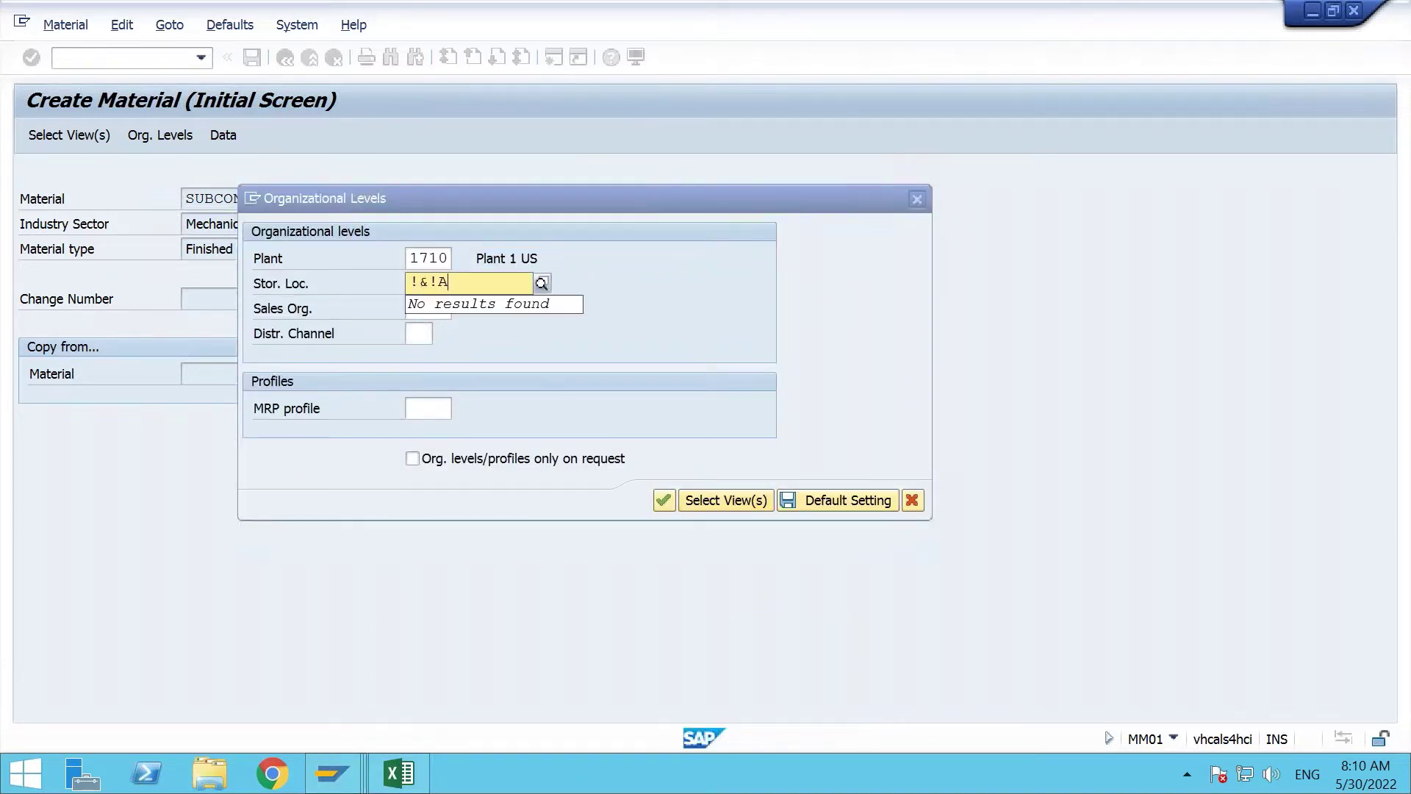
{"action": "key", "text": "BackSpace"}
{"action": "key", "text": "BackSpace"}
{"action": "key", "text": "BackSpace"}
{"action": "type", "text": "171a"}
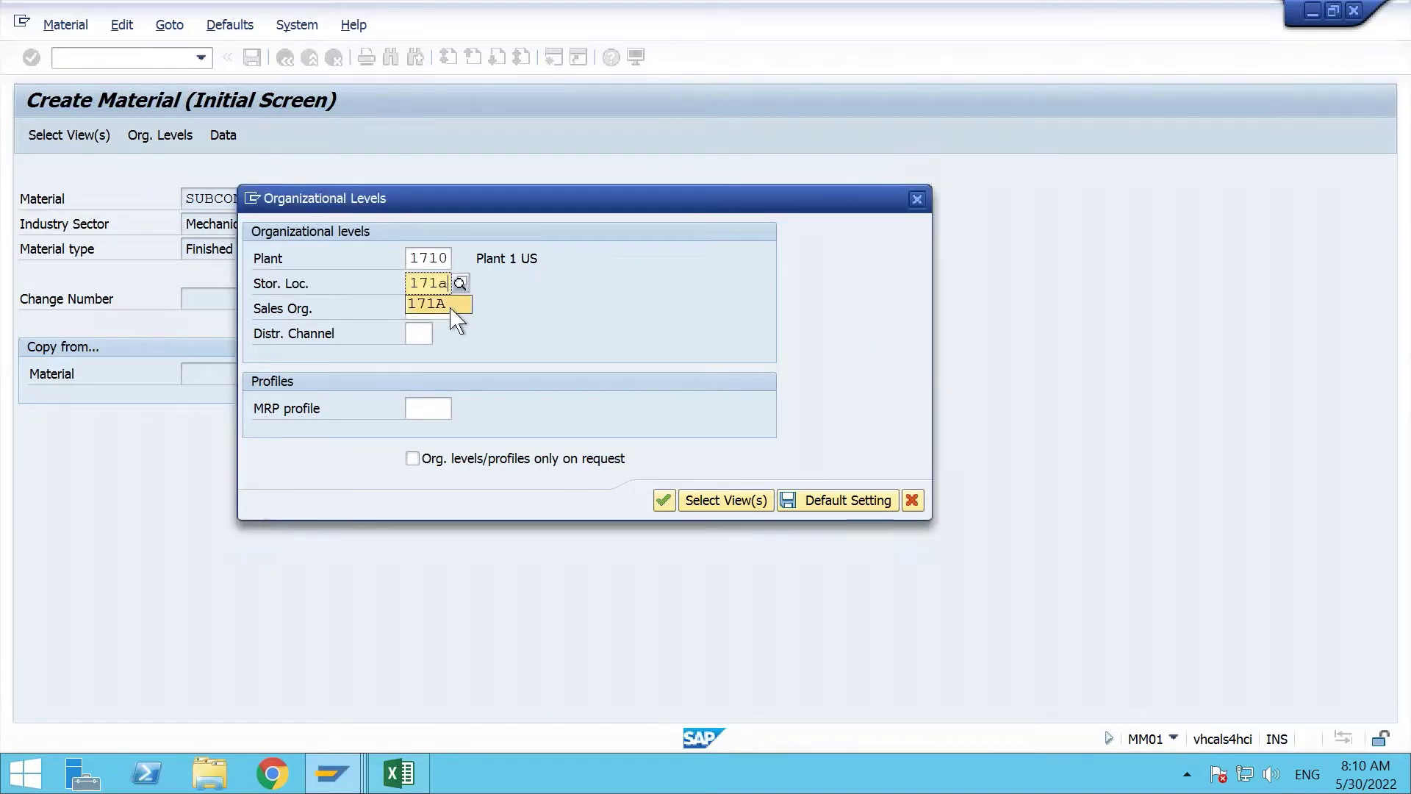
{"action": "left_click", "coordinate": [451, 305]}
Set the sales organization to 1710 and the distribution channel to 10, and confirm the organizational levels.
{"action": "left_click", "coordinate": [439, 308]}
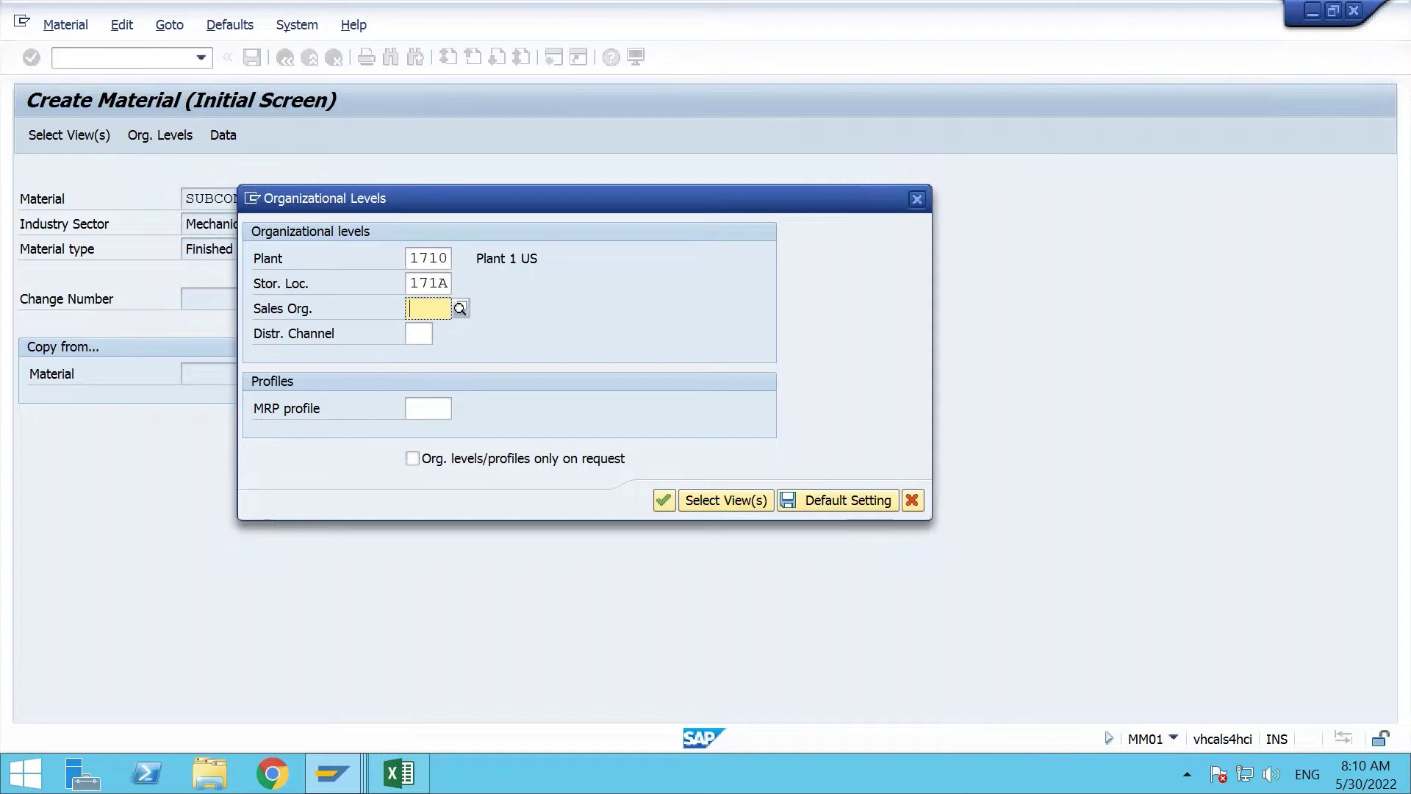
{"action": "type", "text": "1710"}
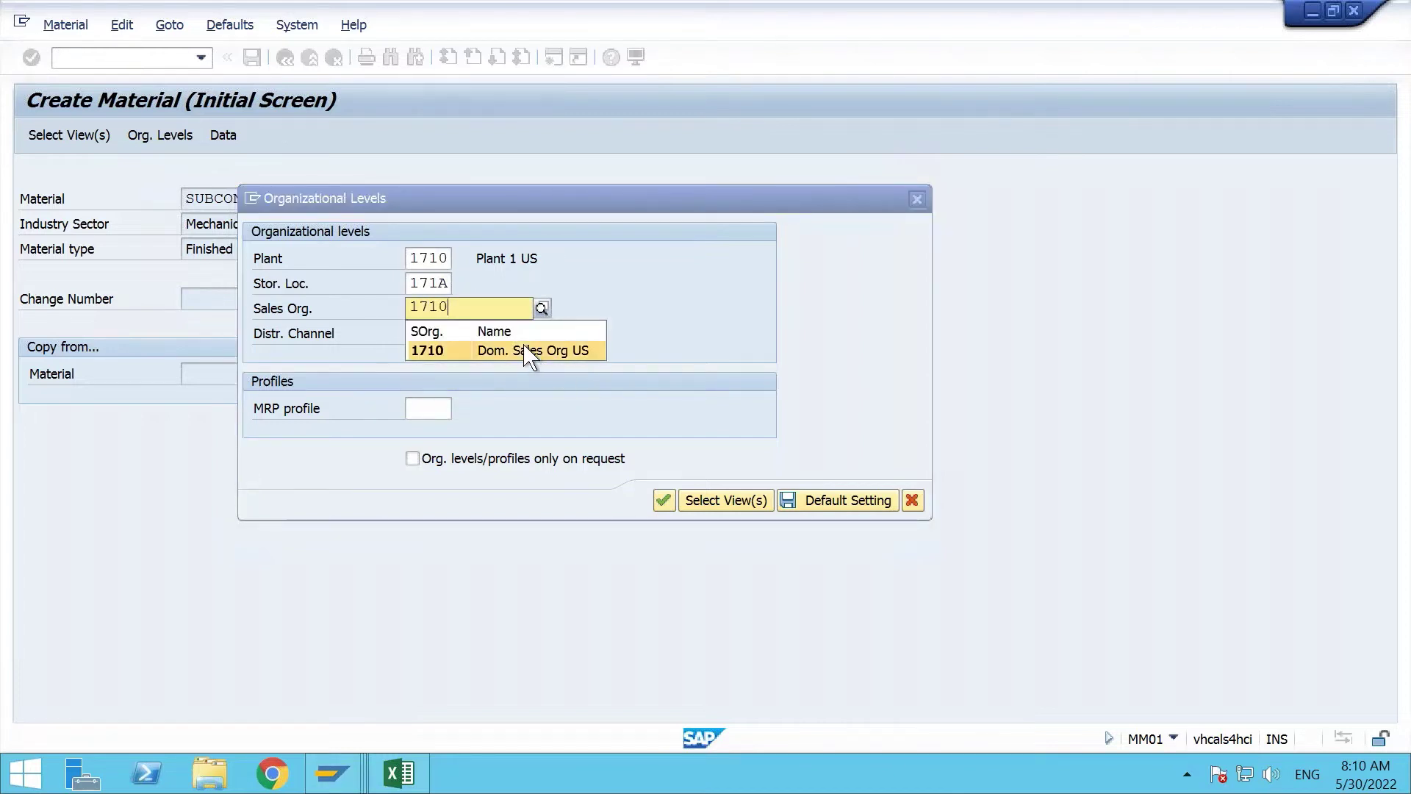
{"action": "left_click", "coordinate": [529, 351]}
{"action": "left_click", "coordinate": [428, 335]}
{"action": "type", "text": "00"}
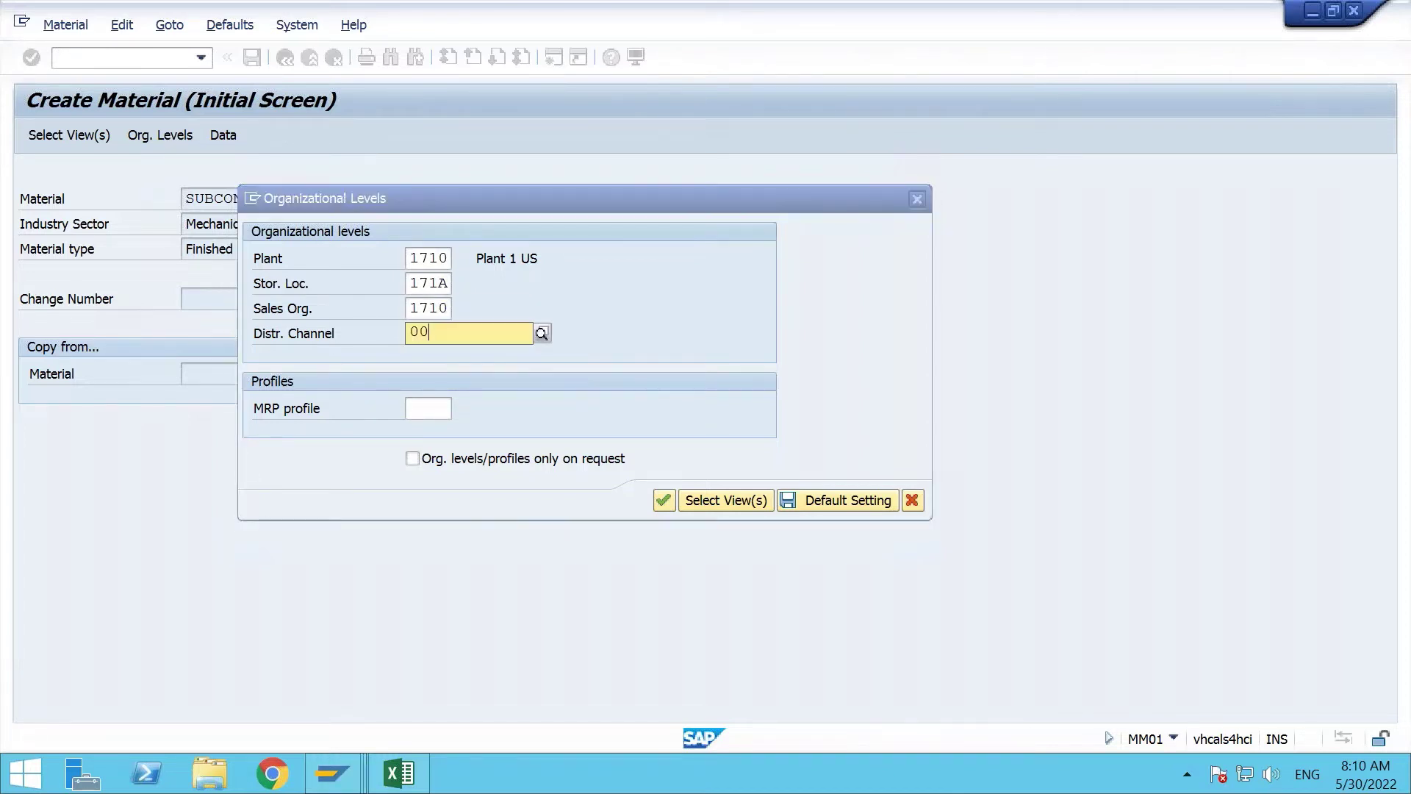
{"action": "key", "text": "BackSpace"}
{"action": "key", "text": "BackSpace"}
{"action": "type", "text": "10"}
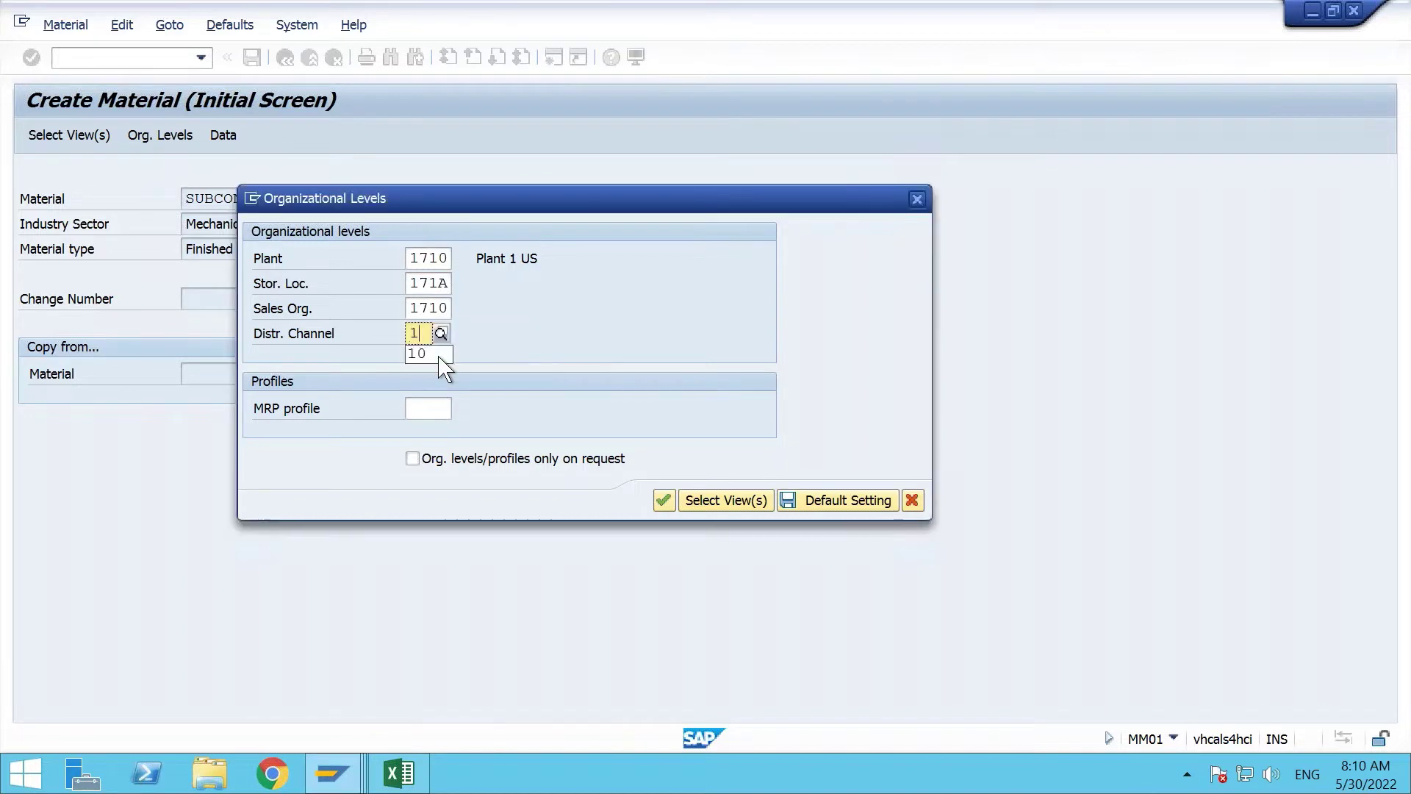
{"action": "left_click", "coordinate": [663, 502]}
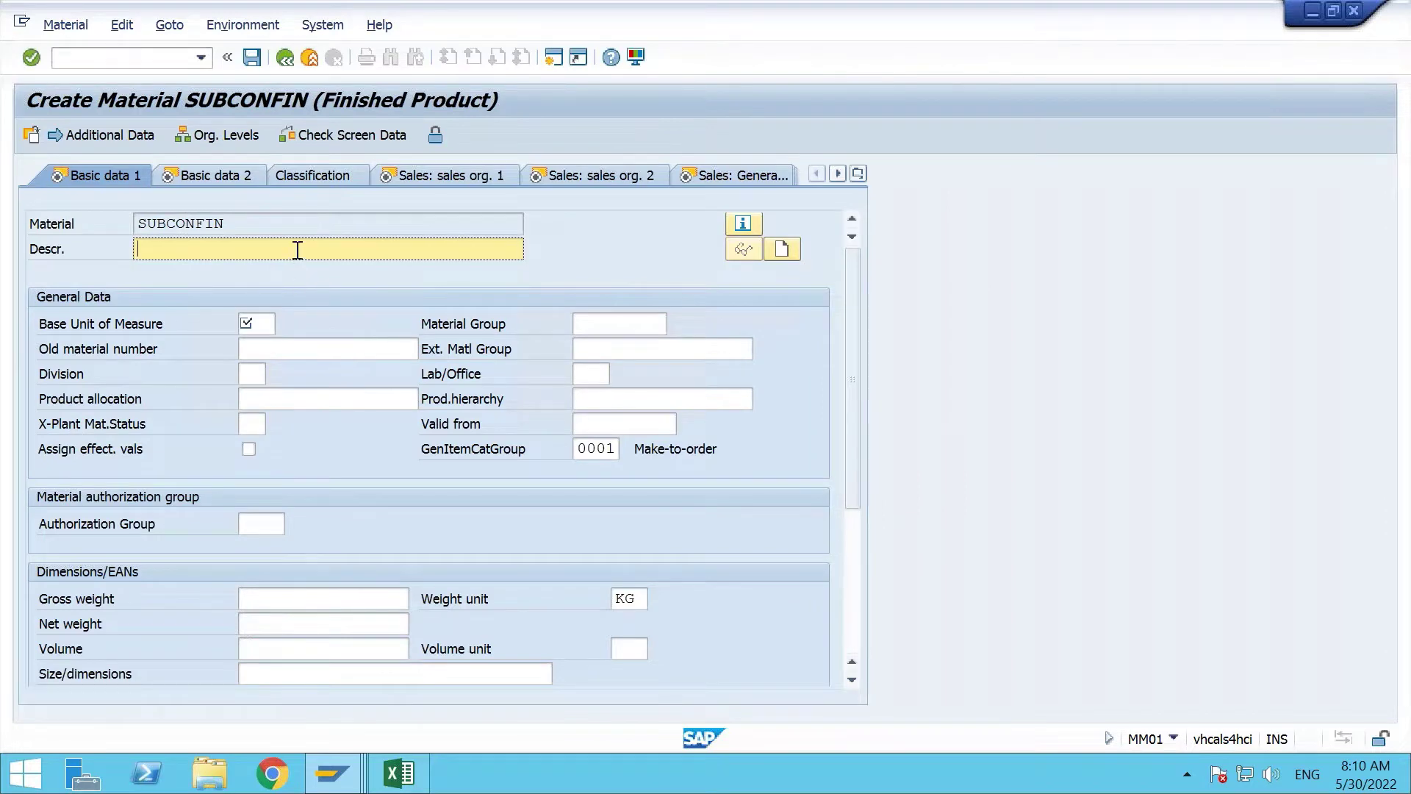
Enter "Sub con material" as the description of material SUBCONFIN.
{"action": "type", "text": "con"}
{"action": "key", "text": "BackSpace"}
{"action": "key", "text": "BackSpace"}
{"action": "key", "text": "BackSpace"}
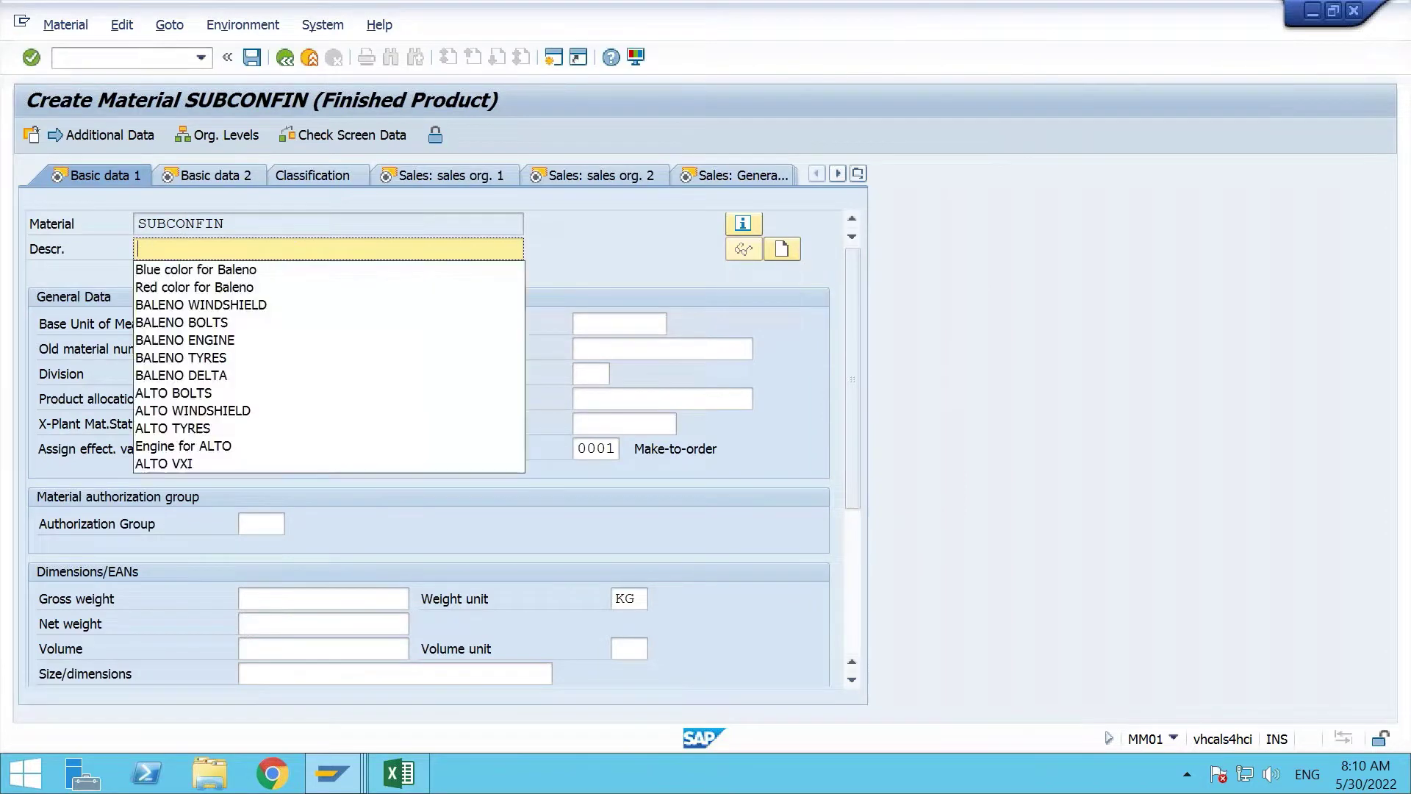
{"action": "type", "text": "Sub con"}
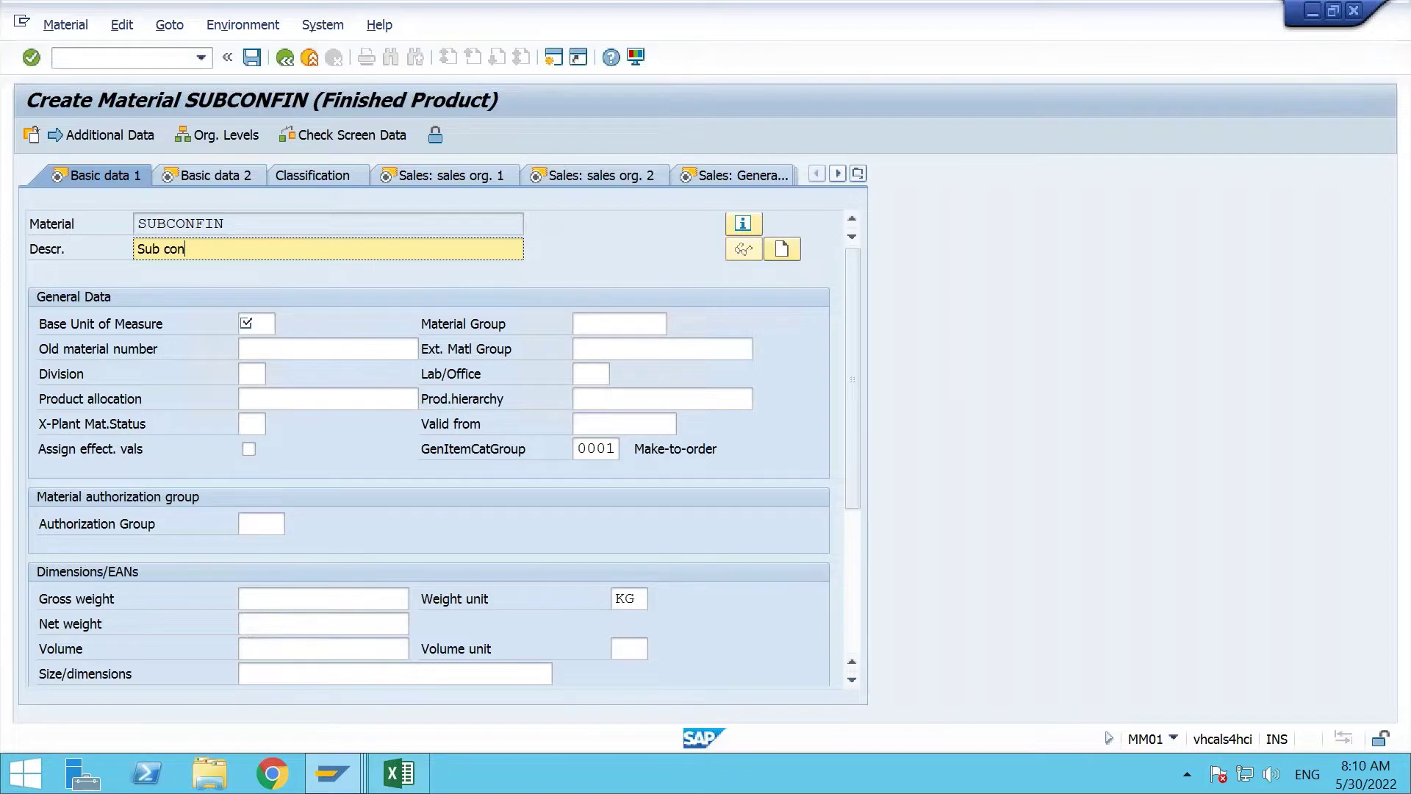
{"action": "type", "text": " material"}
Set the base unit of measure to PC and the material group to L004 for material SUBCONFIN.
{"action": "left_click", "coordinate": [266, 325]}
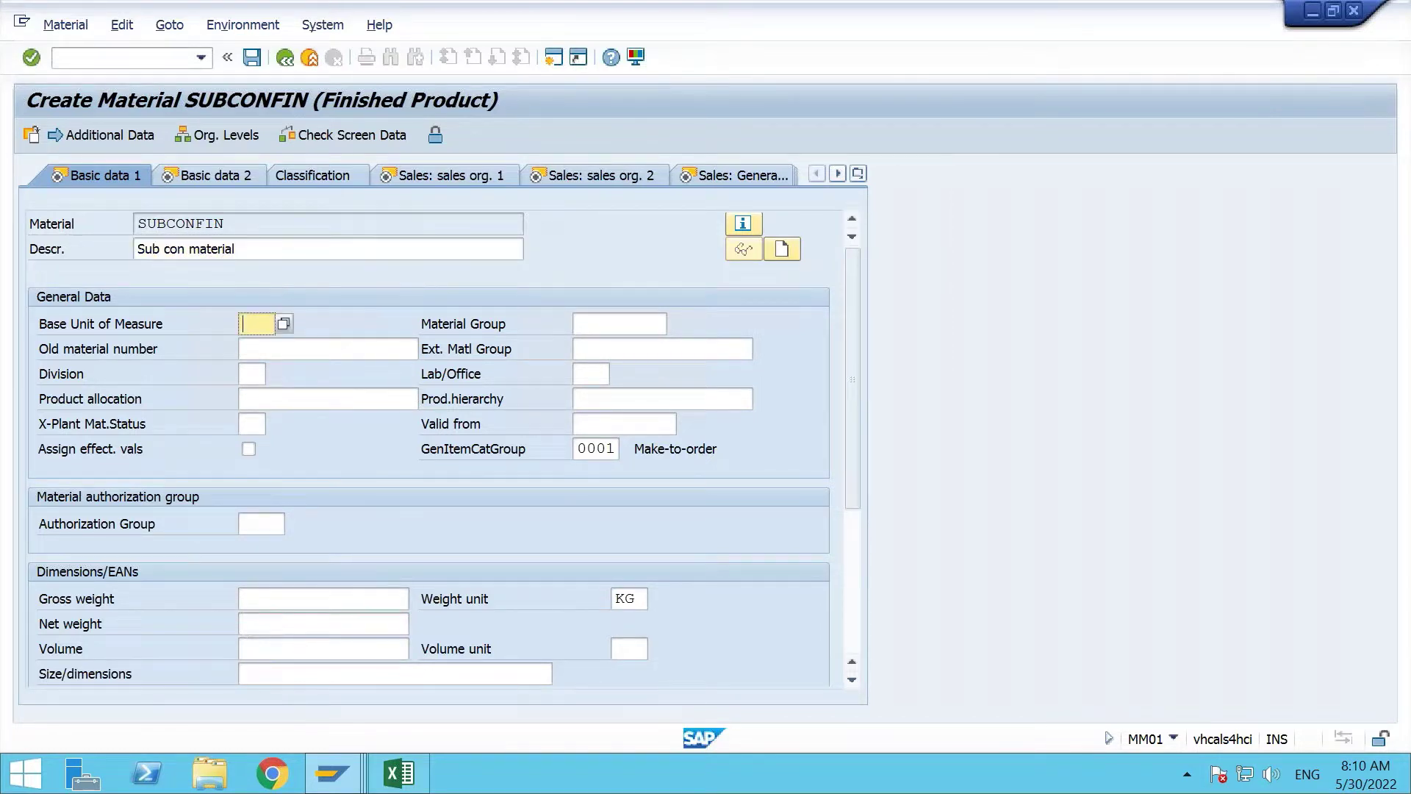
{"action": "type", "text": "PC"}
{"action": "left_click", "coordinate": [637, 317]}
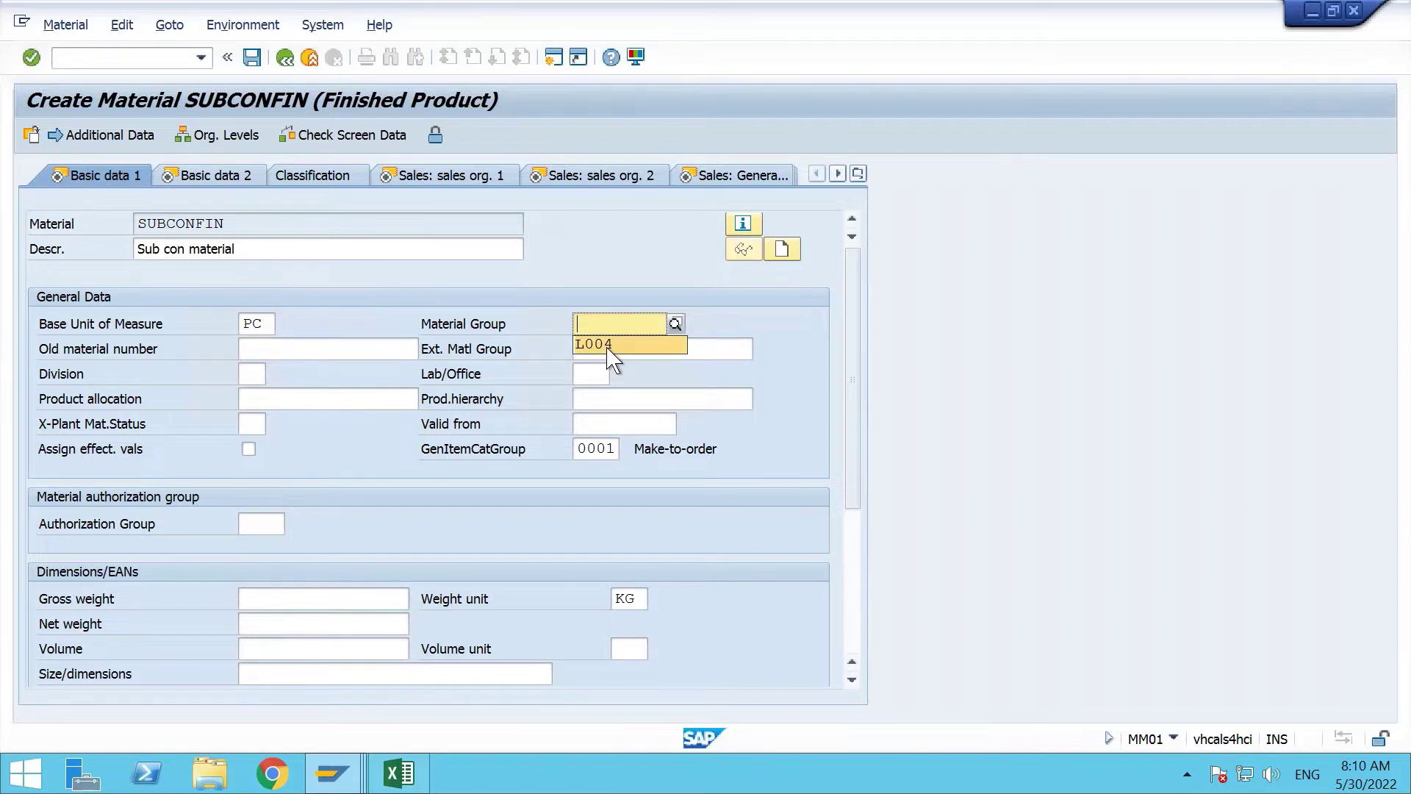
{"action": "left_click", "coordinate": [609, 346]}
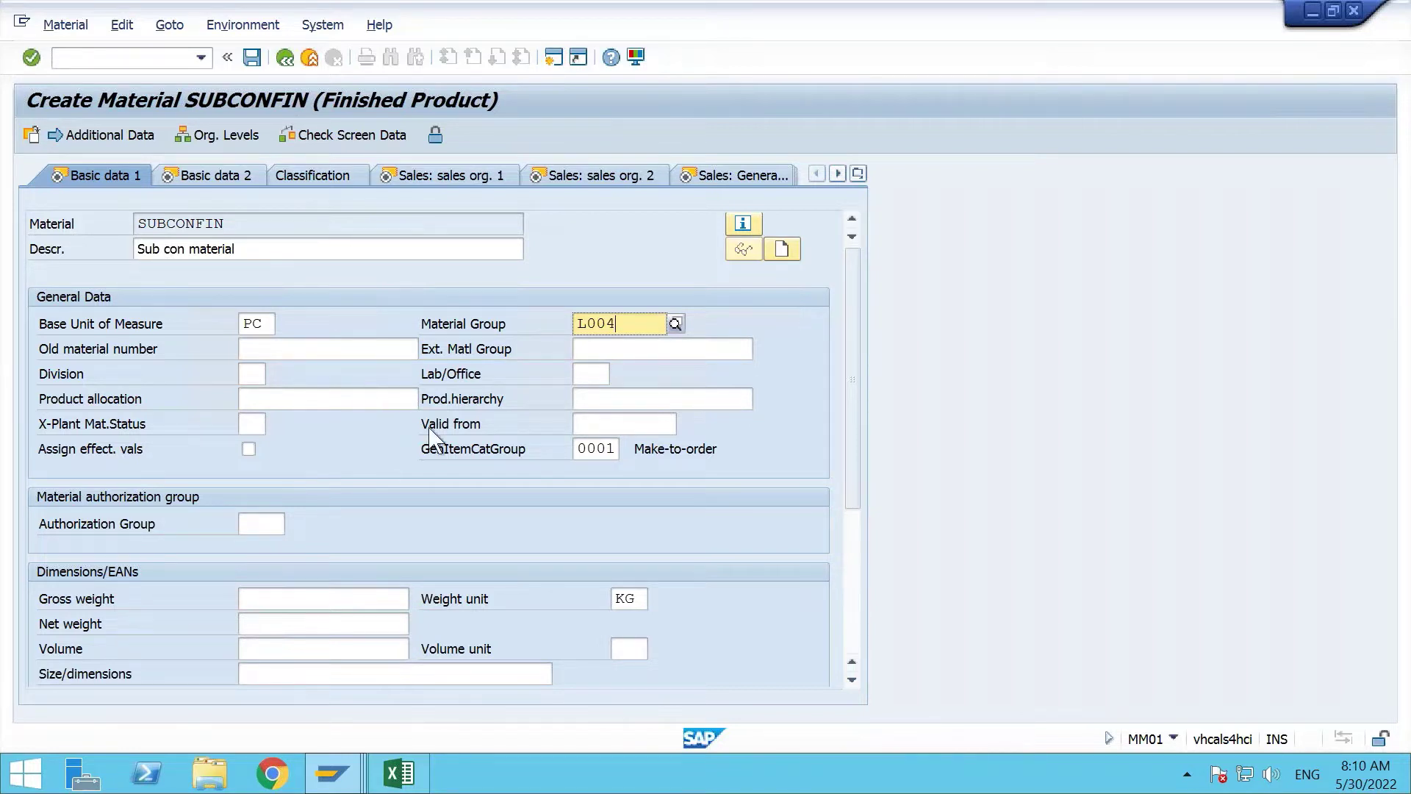
Set the general item category group to NORM and confirm the first basic data view.
{"action": "left_click", "coordinate": [577, 449]}
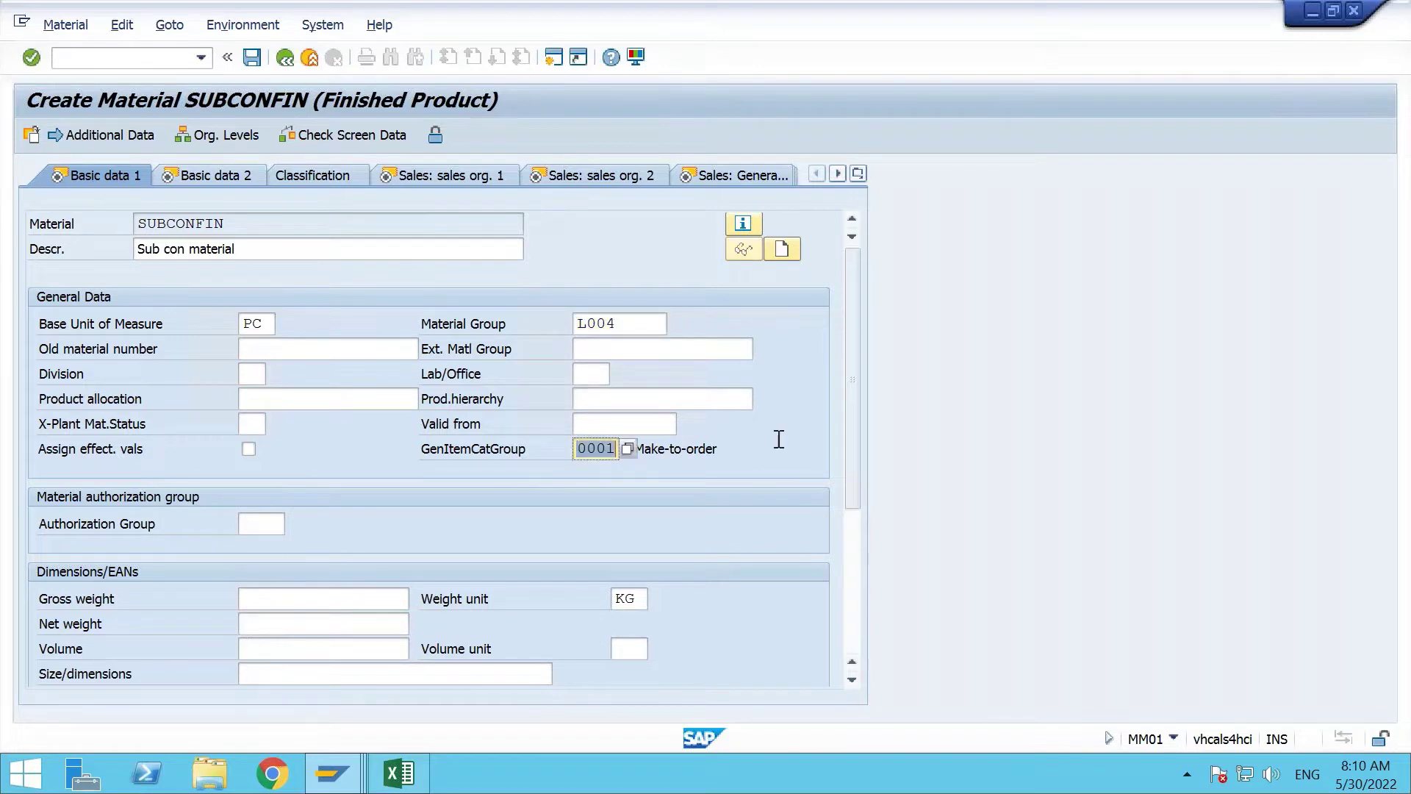
{"action": "type", "text": "NORM"}
{"action": "key", "text": "Return"}
{"action": "key", "text": "Return"}
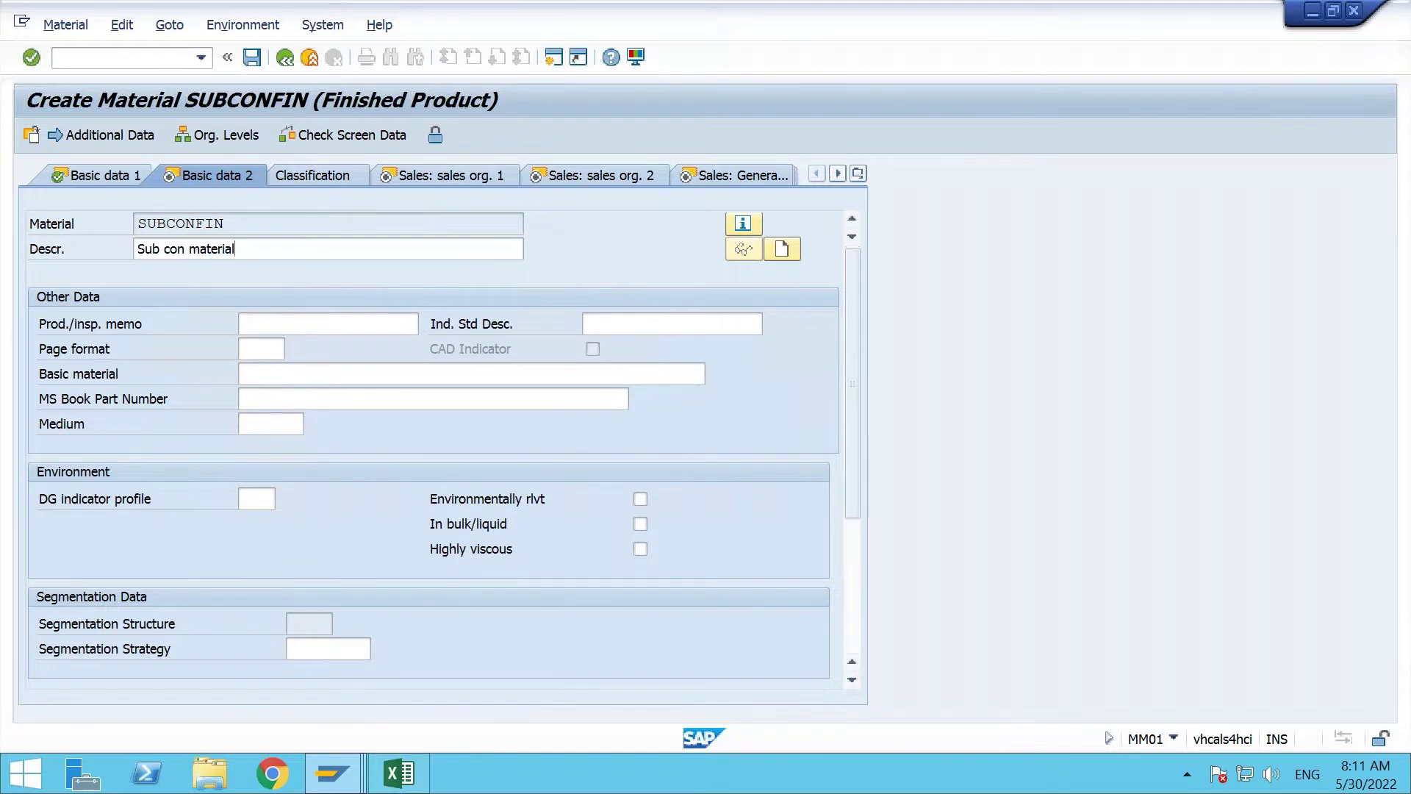
Set the division to 00 in the Sales Org. 1 data and confirm the entry.
{"action": "key", "text": "Return"}
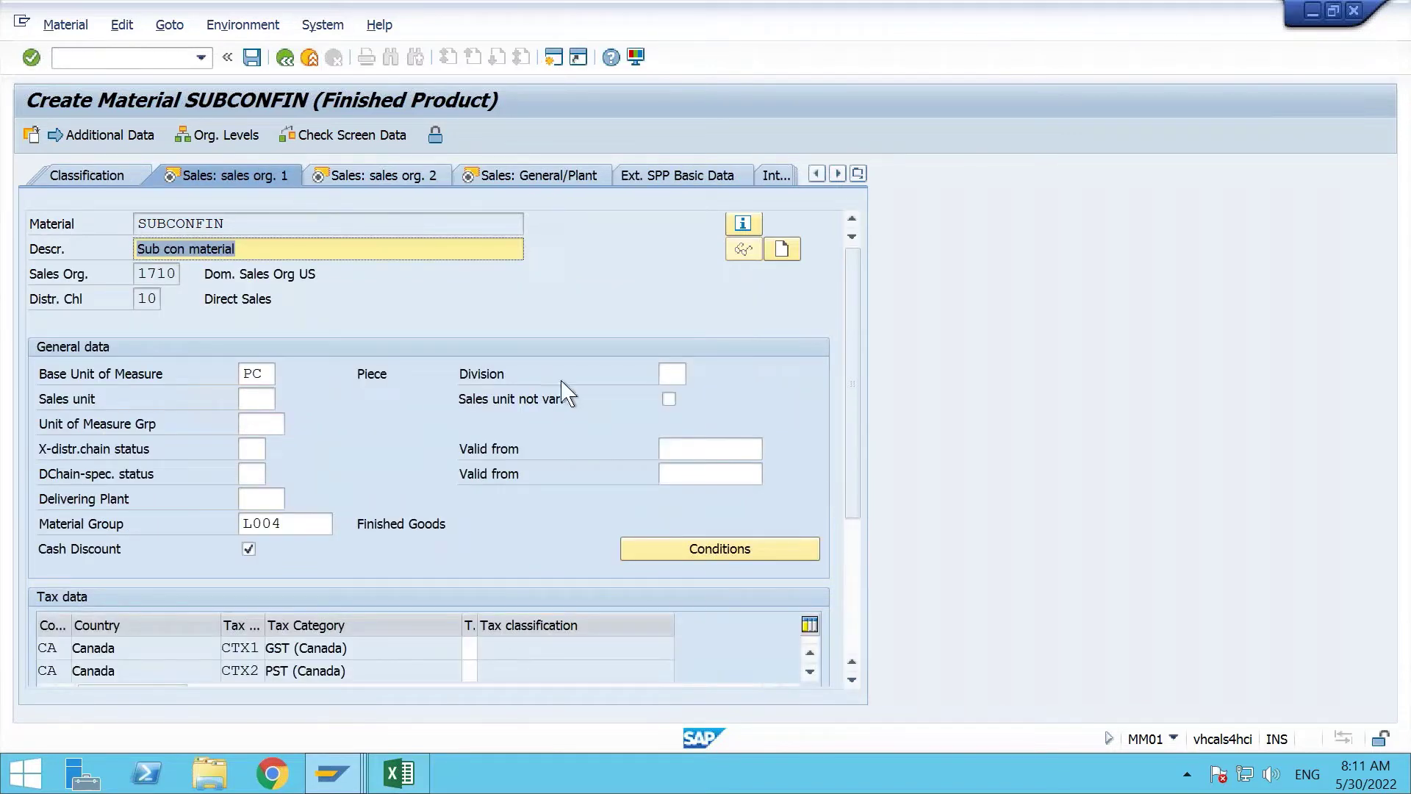
{"action": "left_click", "coordinate": [680, 374]}
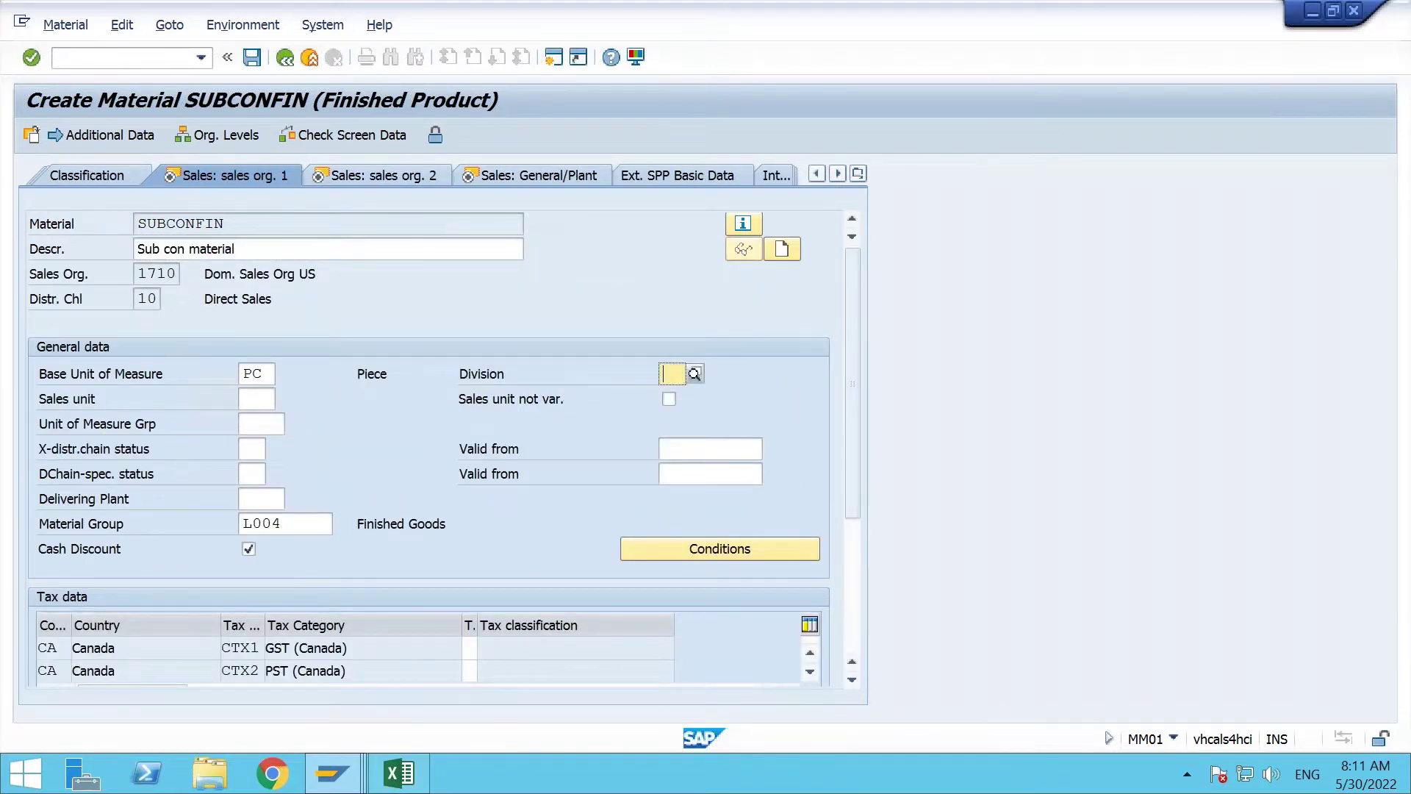
{"action": "type", "text": "00"}
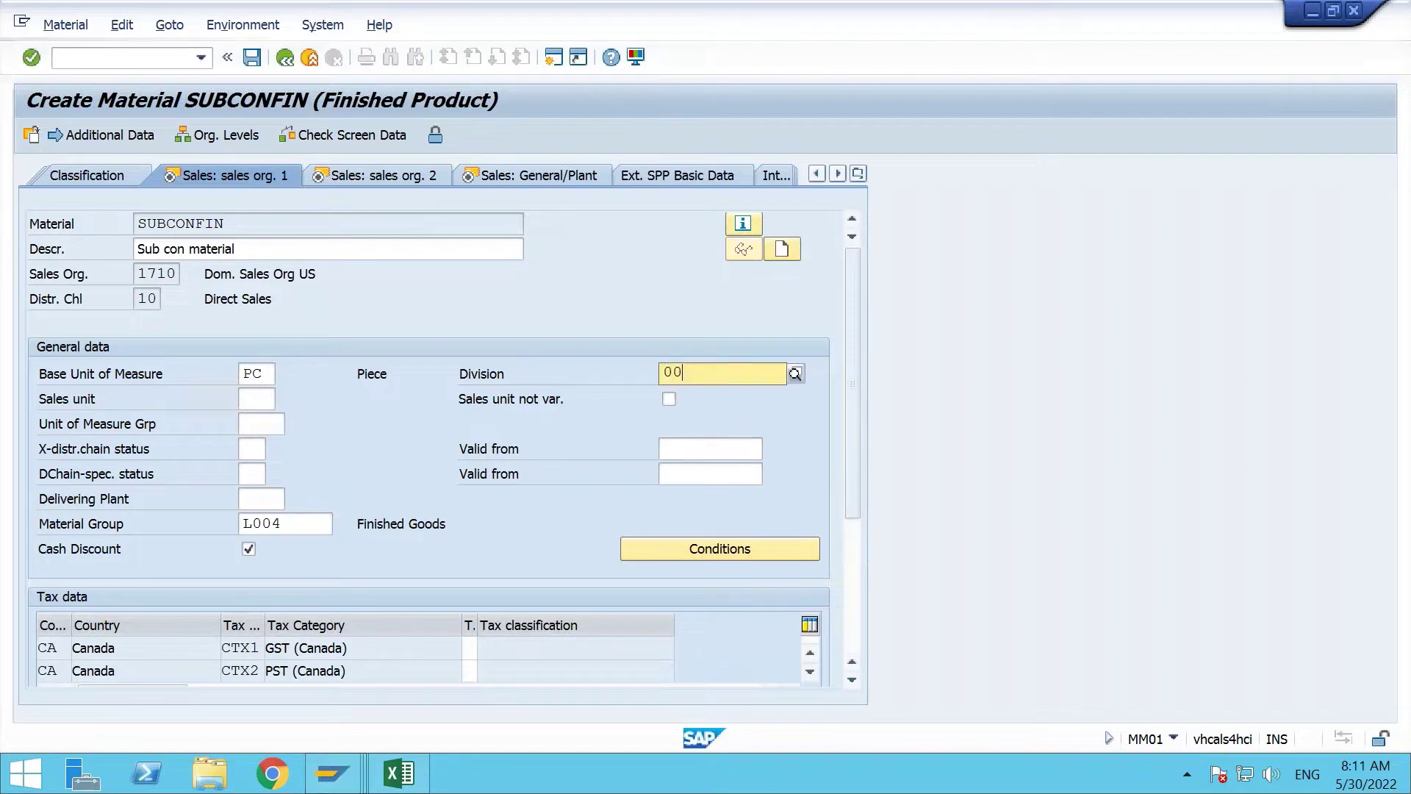
{"action": "left_click", "coordinate": [720, 416]}
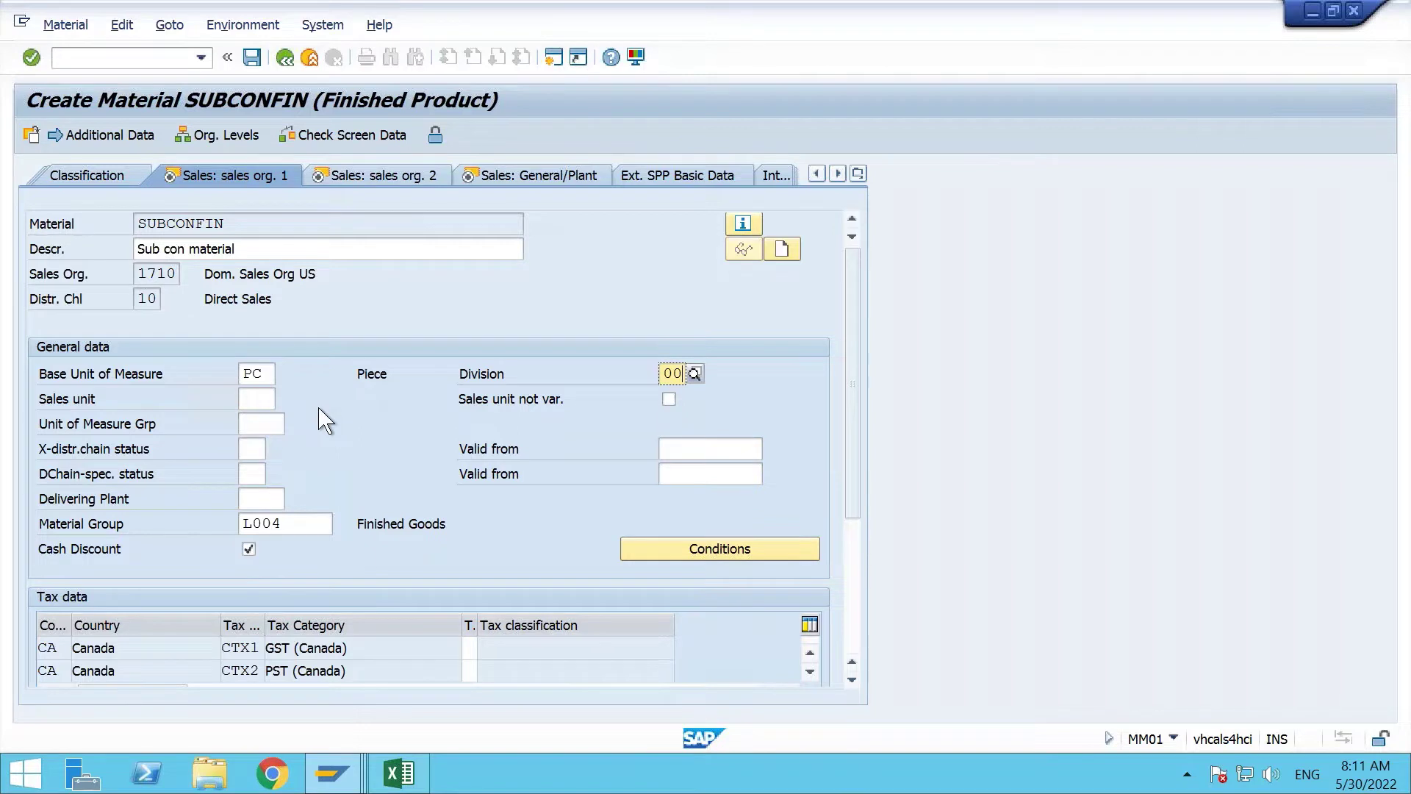
{"action": "key", "text": "Return"}
Set the tax classification to 0 for all the listed Canada, Germany and USA tax categories and confirm.
{"action": "type", "text": "0"}
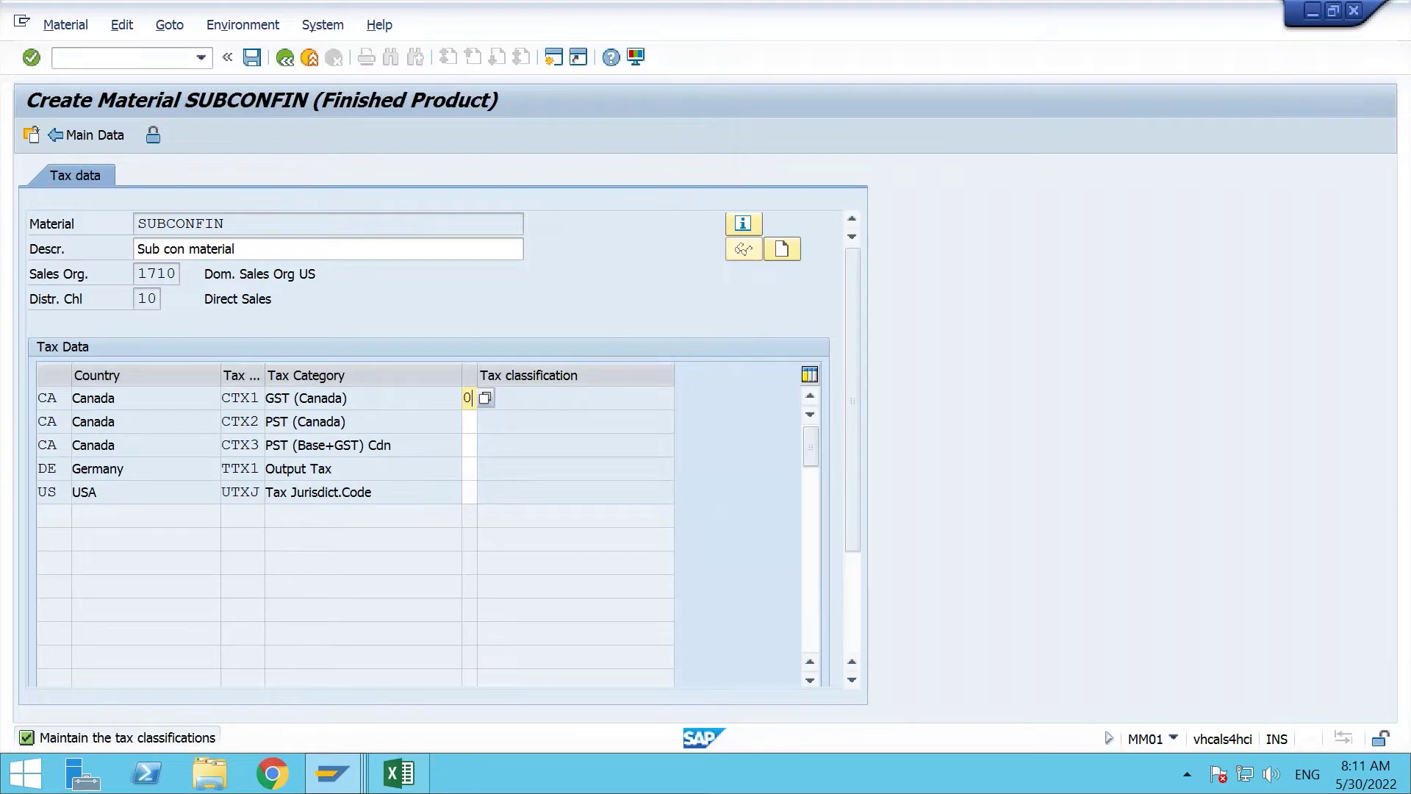
{"action": "type", "text": "0000"}
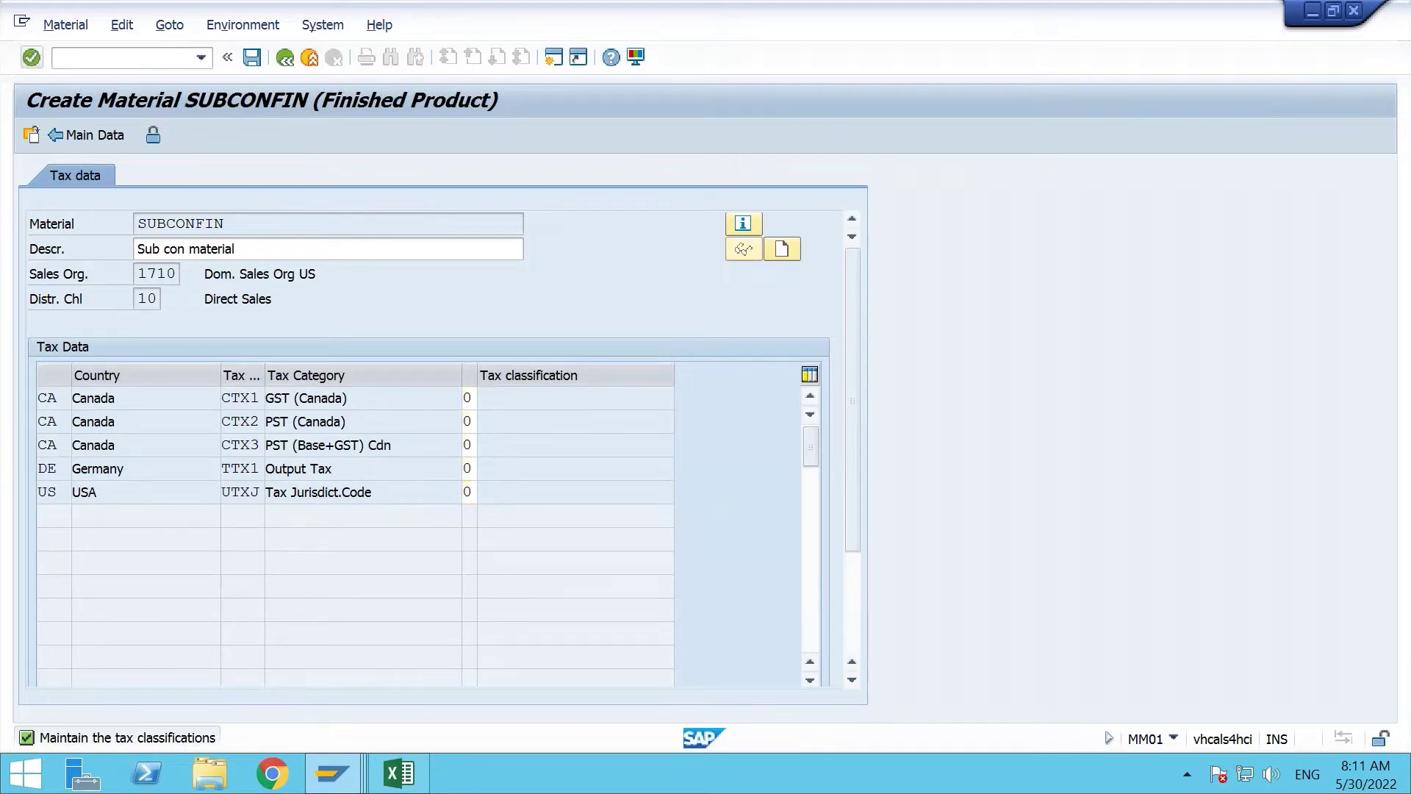
{"action": "key", "text": "Return"}
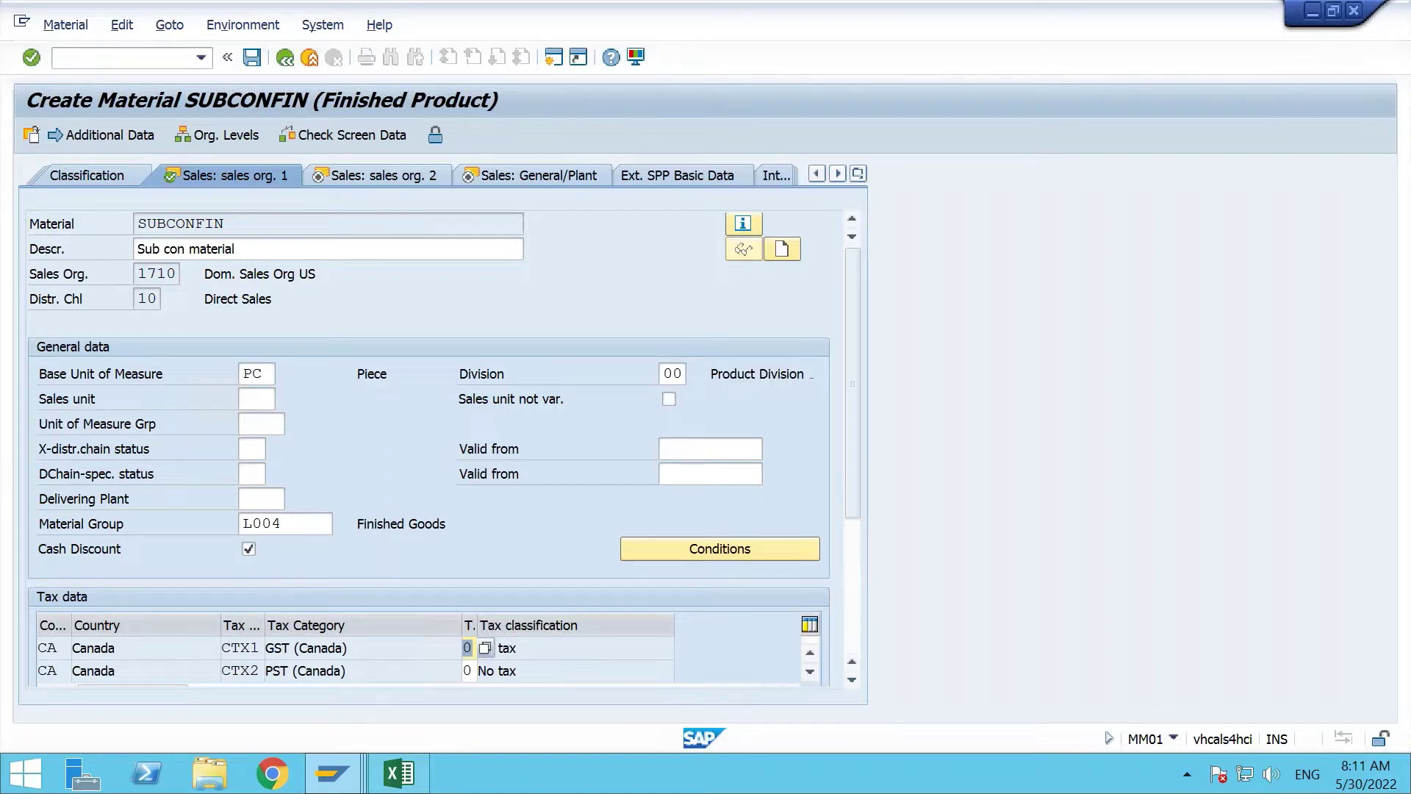
In the Sales General/Plant data, set the availability check to 02 and the profit center to SAP-DUMMY.
{"action": "key", "text": "Return"}
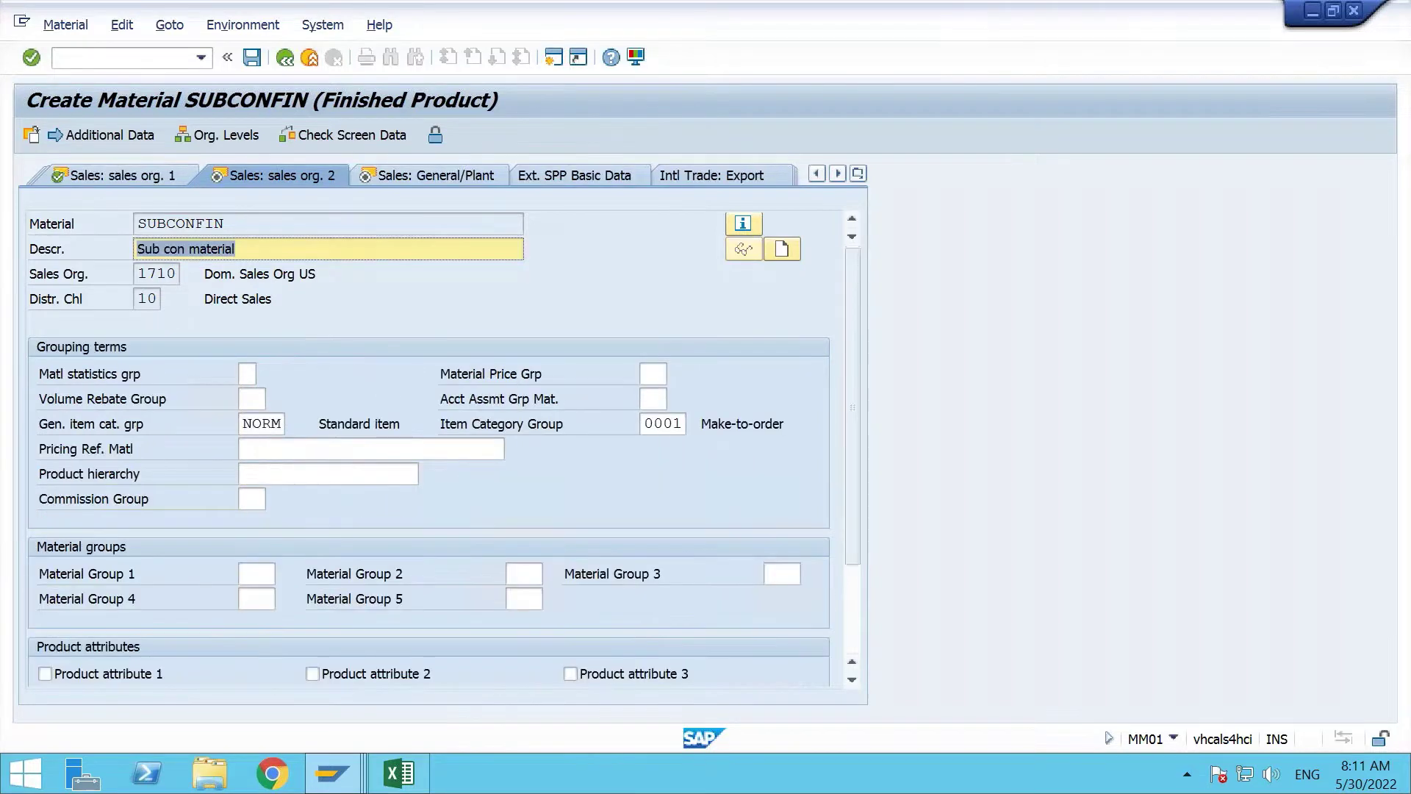
{"action": "key", "text": "Return"}
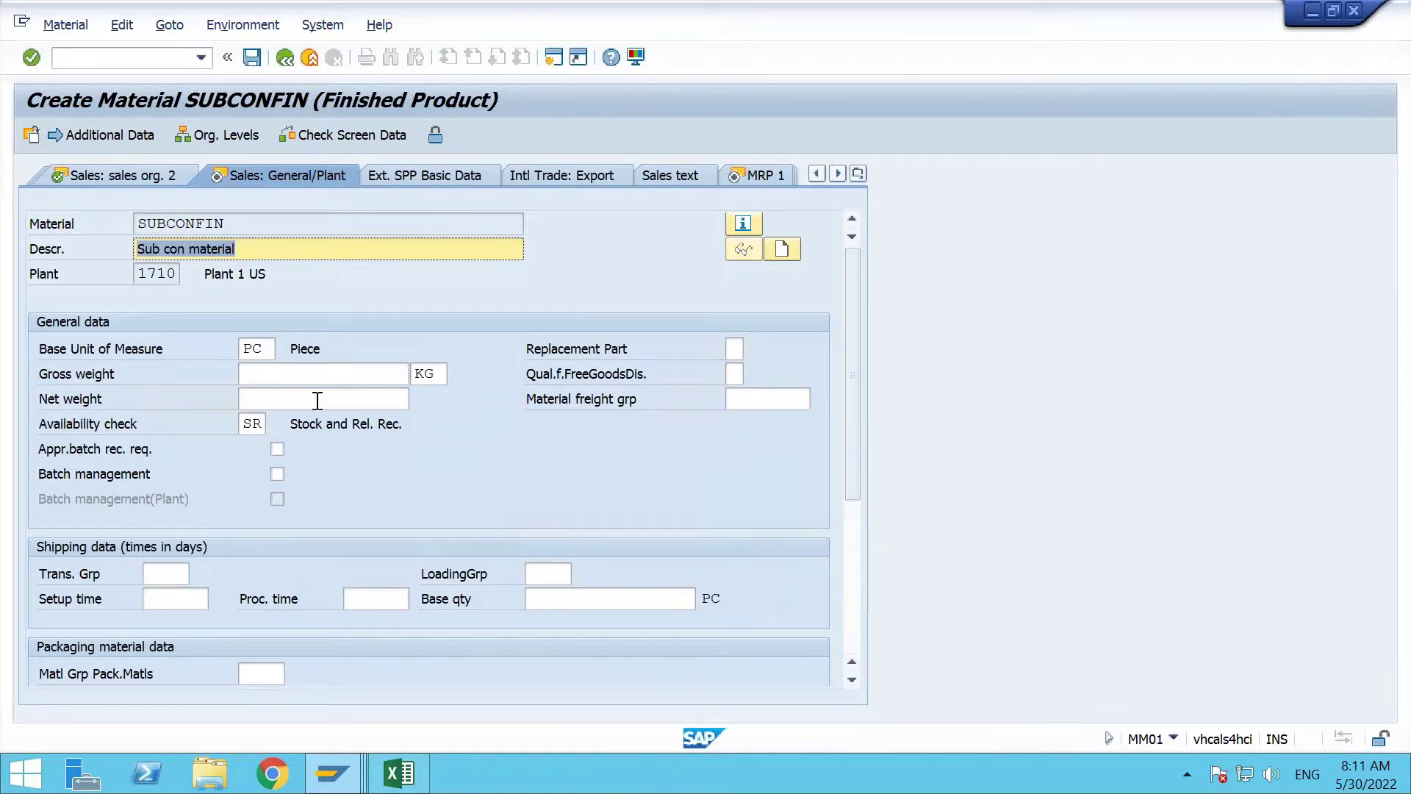
{"action": "left_click", "coordinate": [252, 423]}
{"action": "type", "text": "02"}
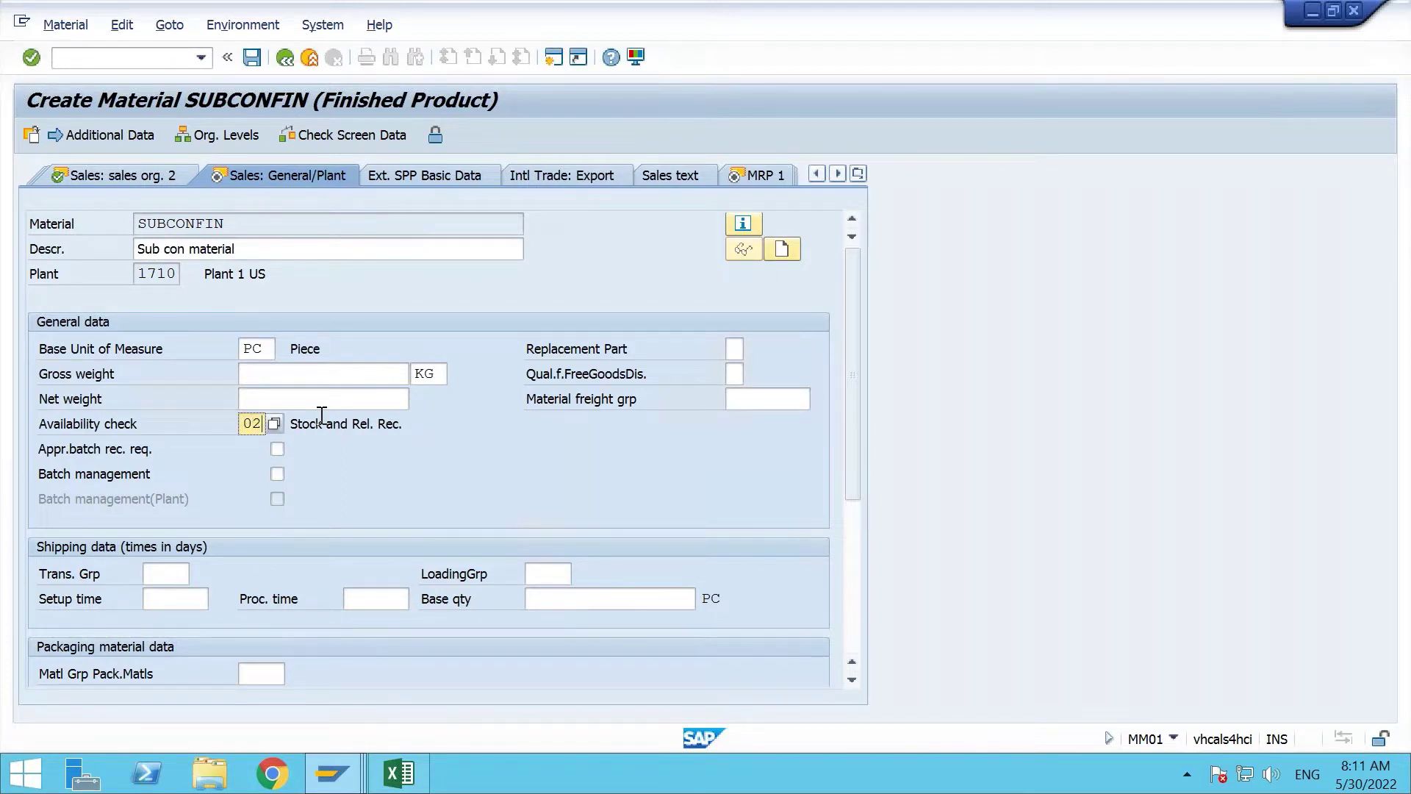
{"action": "key", "text": "Return"}
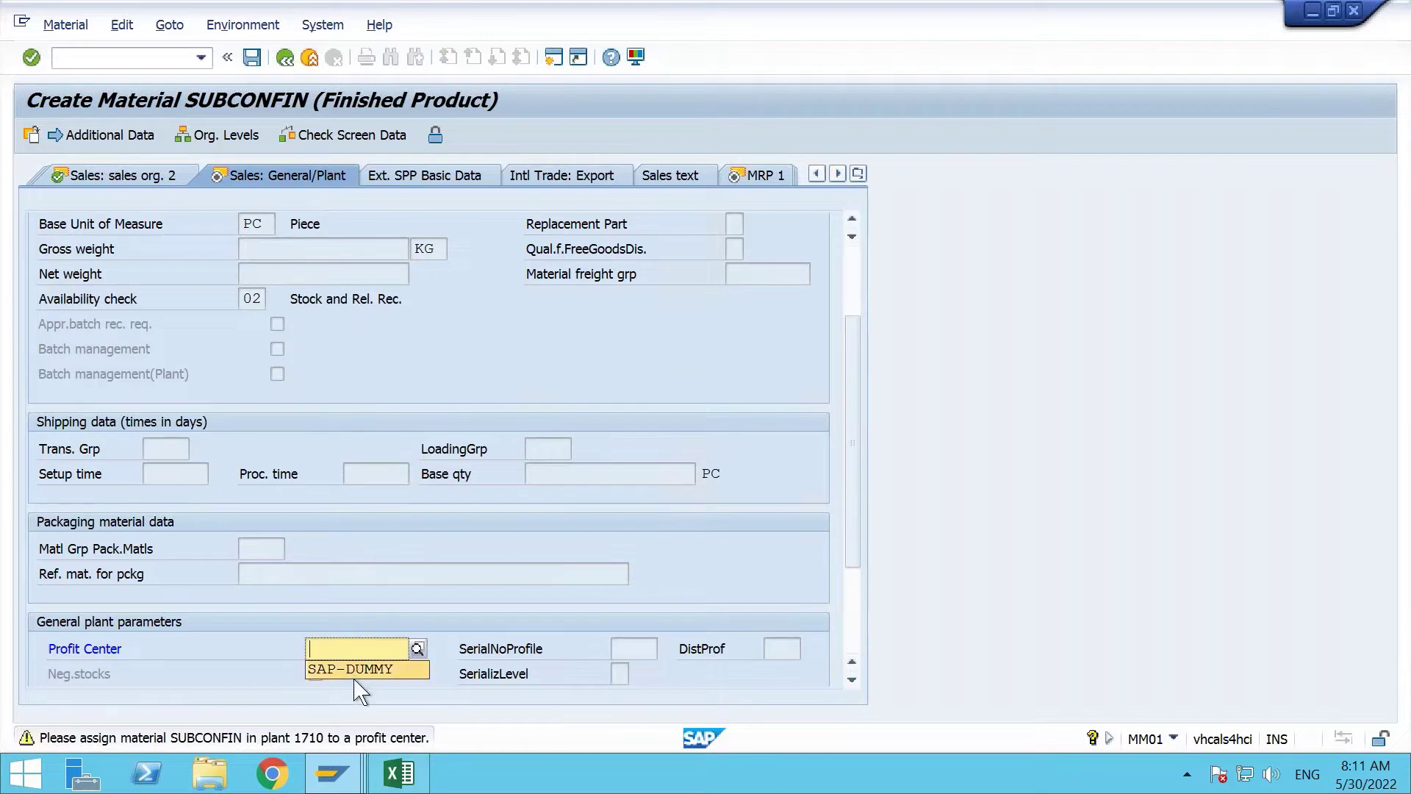
{"action": "left_click", "coordinate": [353, 668]}
{"action": "key", "text": "Return"}
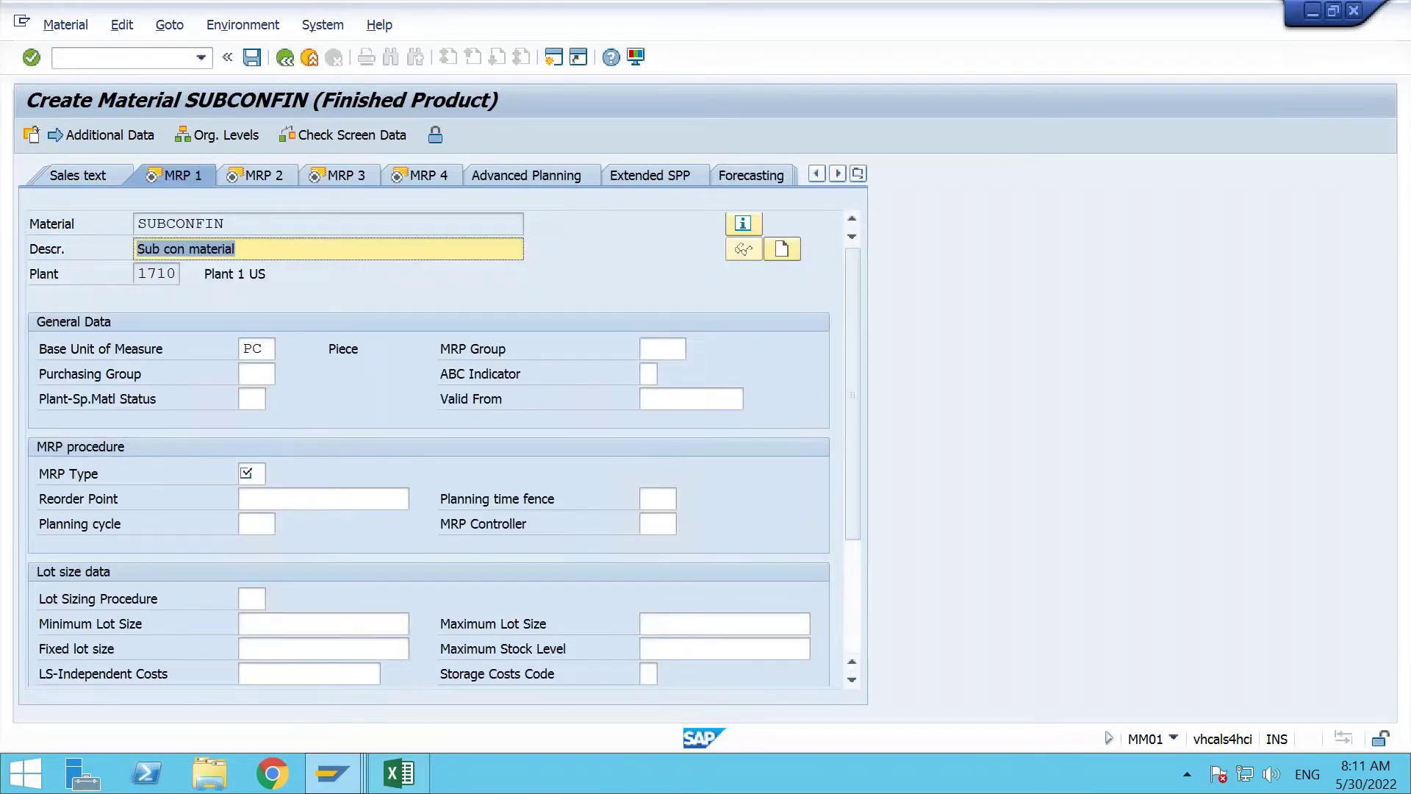
Set the MRP type to PD and the lot sizing procedure to EX in the MRP 1 data.
{"action": "left_click", "coordinate": [249, 472]}
{"action": "type", "text": "PD"}
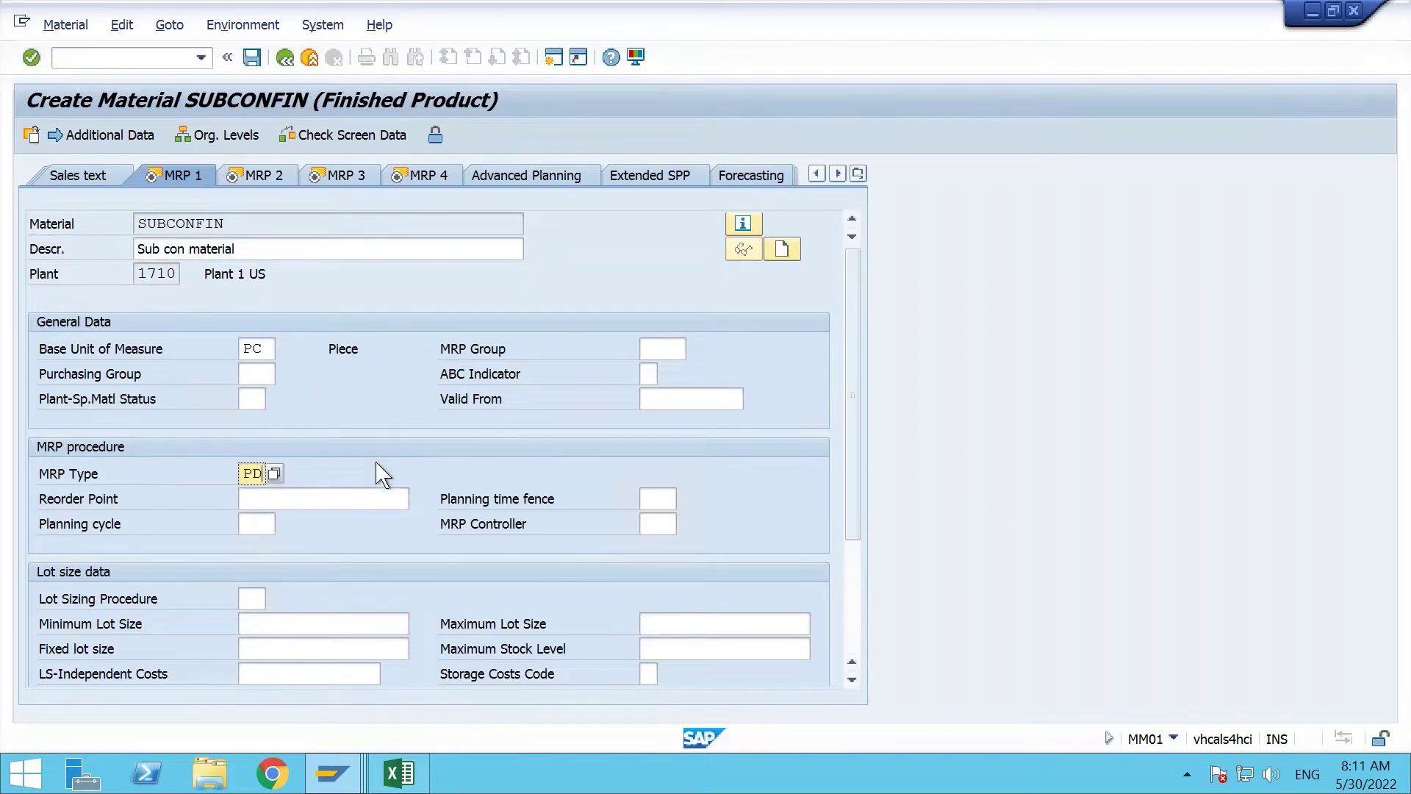
{"action": "left_click", "coordinate": [259, 592]}
{"action": "type", "text": "EX"}
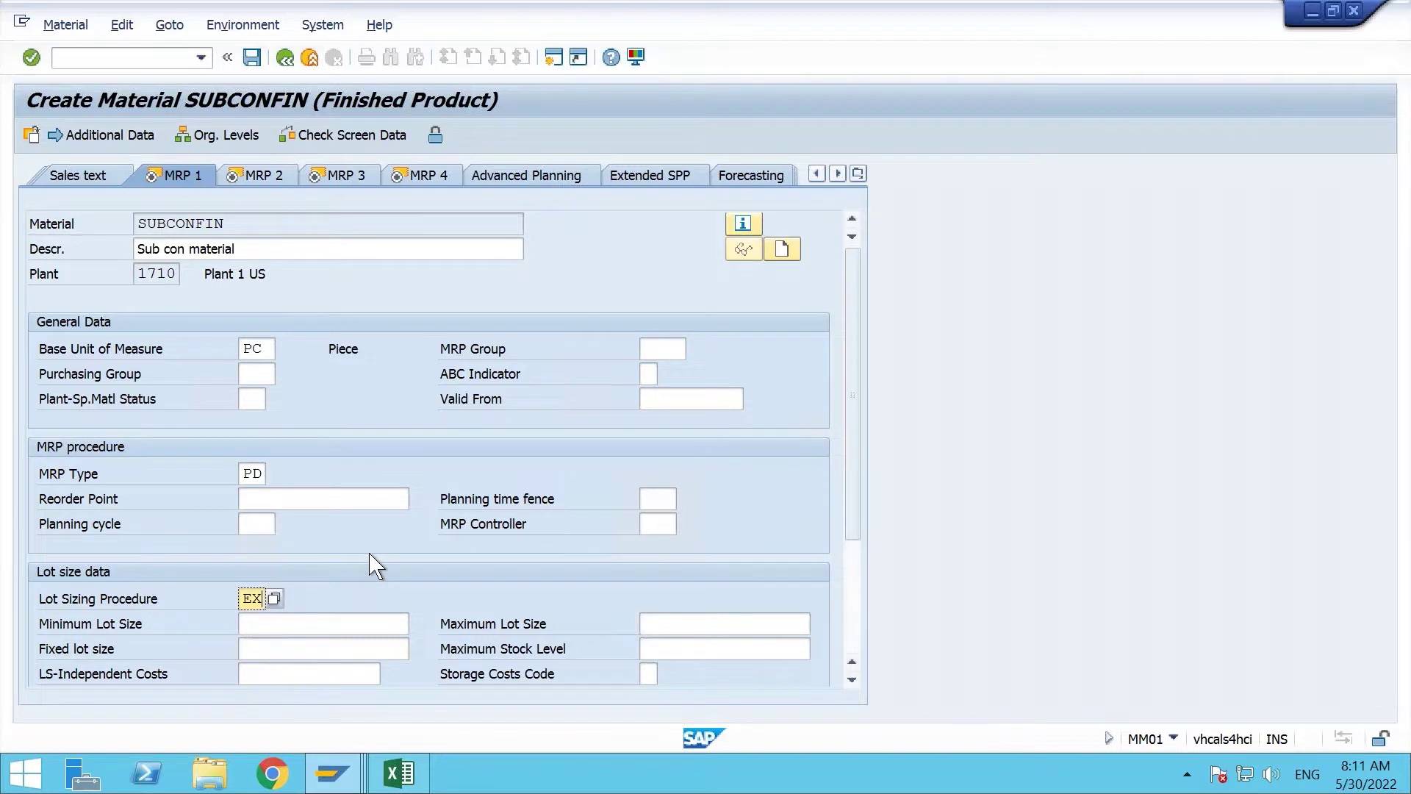
{"action": "key", "text": "Return"}
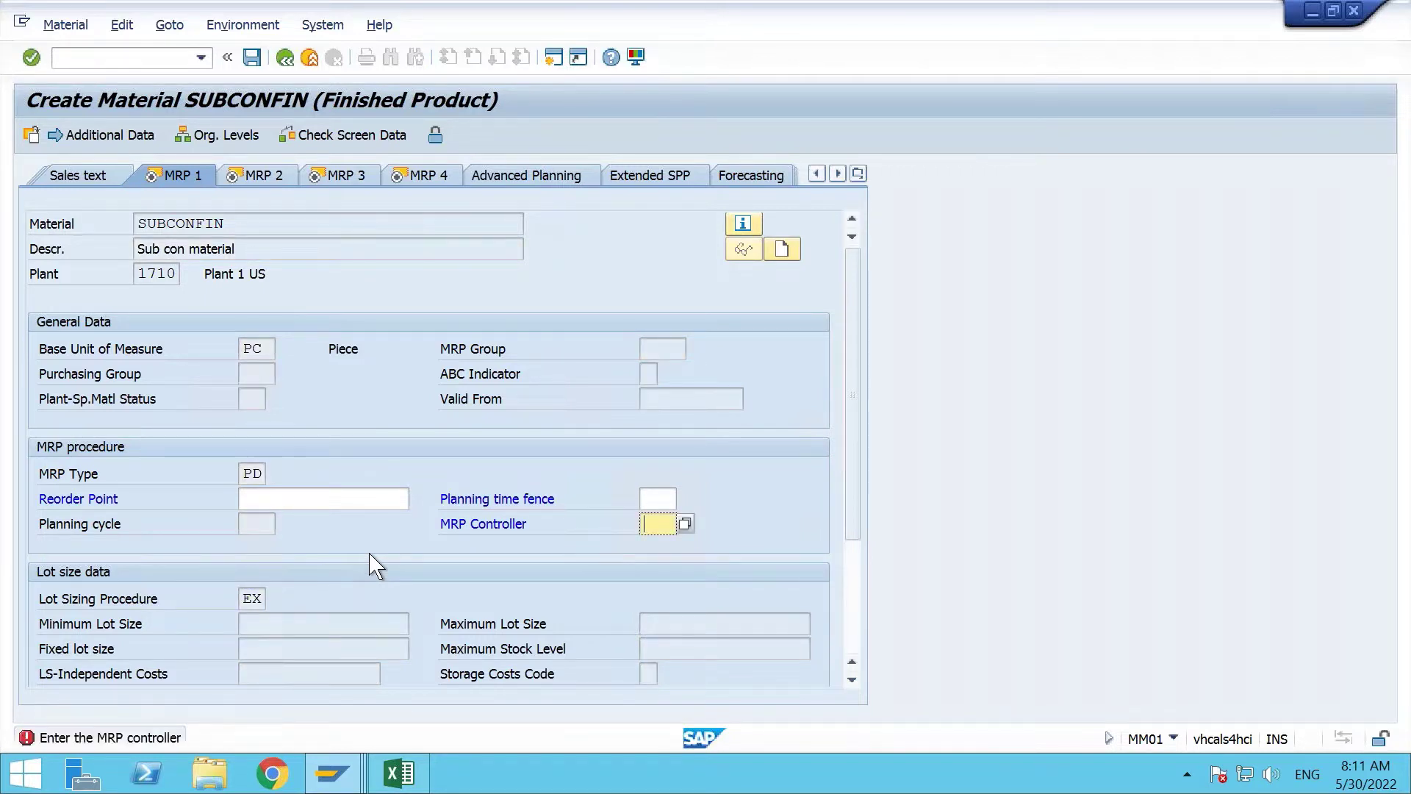
Enter MRP controller 001 and confirm the MRP 1 data.
{"action": "type", "text": "1"}
{"action": "key", "text": "BackSpace"}
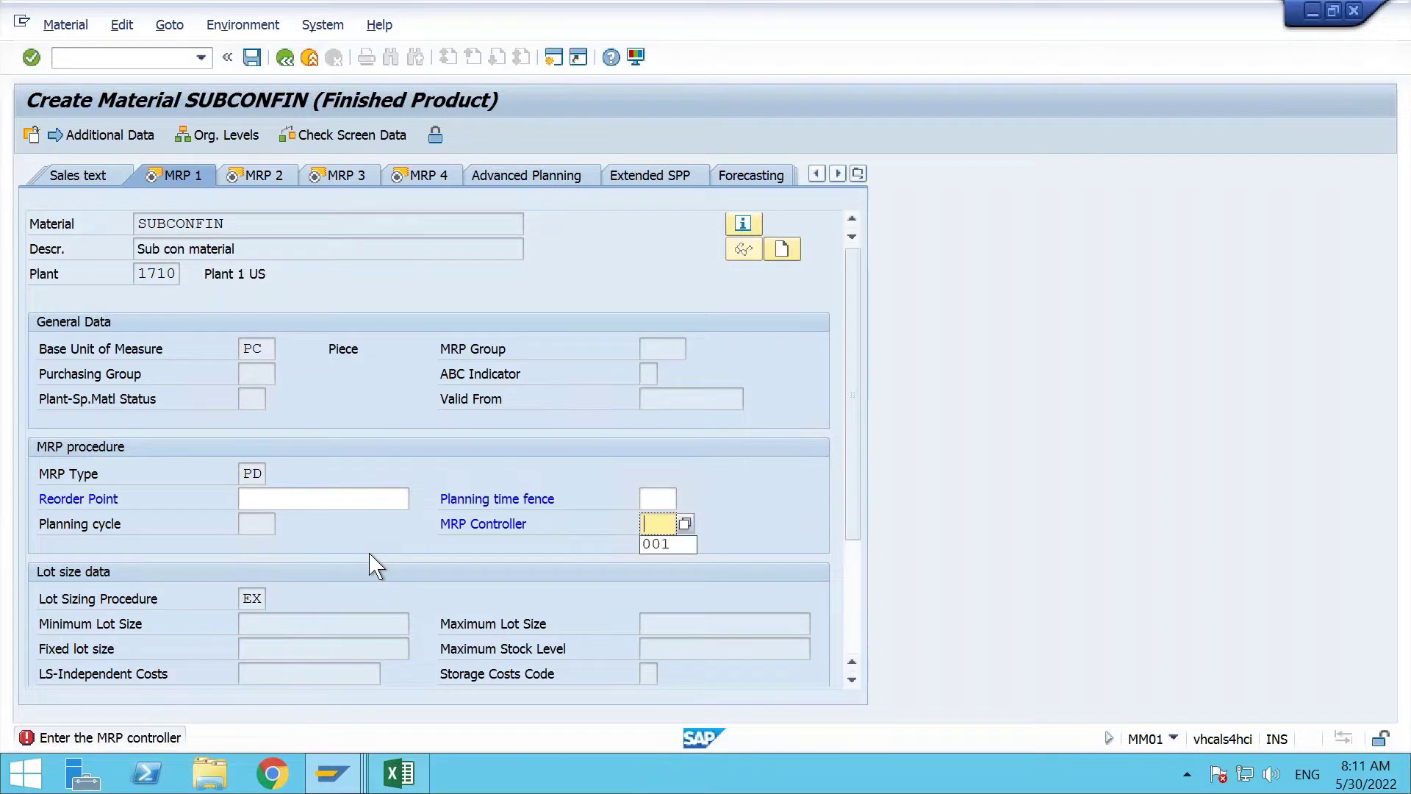
{"action": "type", "text": "001"}
{"action": "key", "text": "Return"}
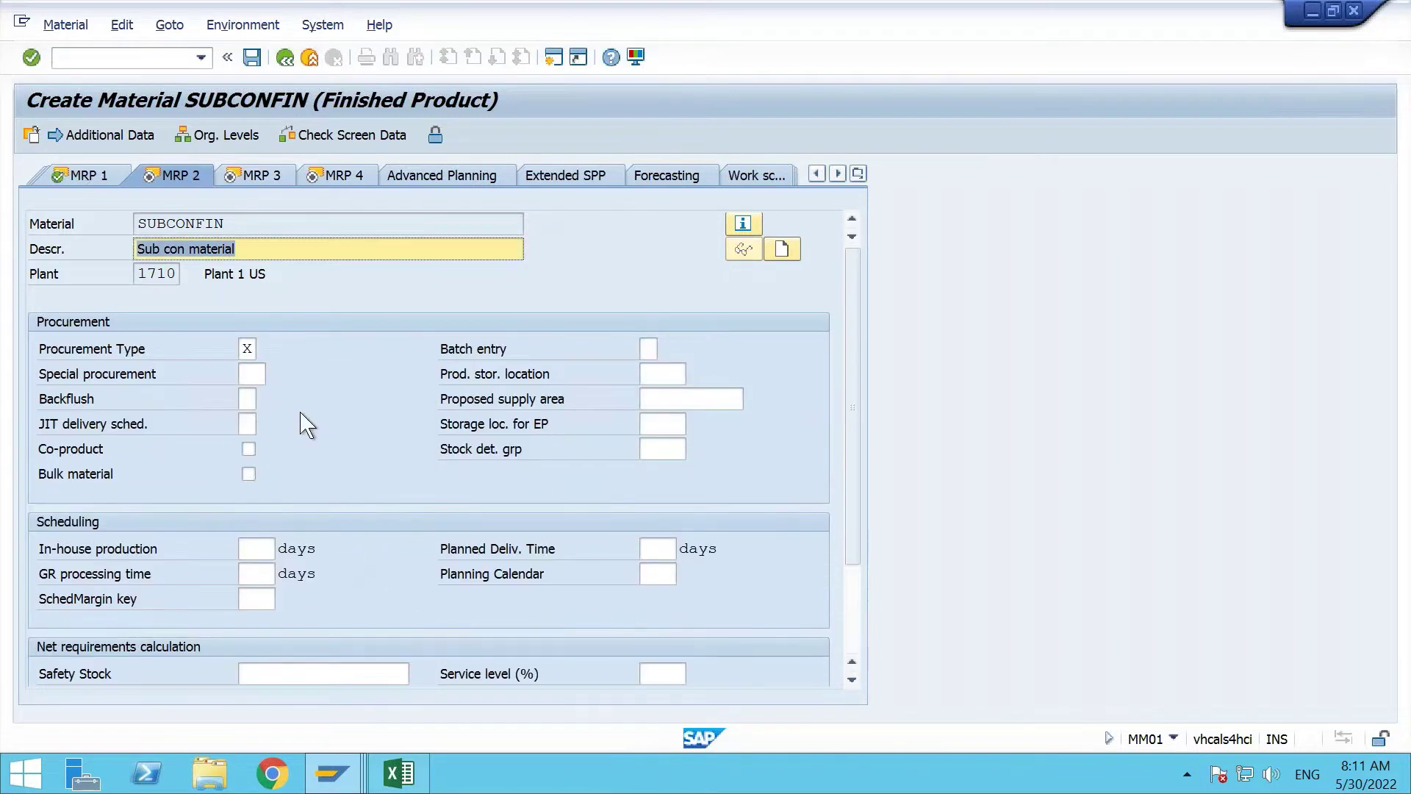
Set the procurement type to F (External procurement) in the MRP 2 data.
{"action": "left_click", "coordinate": [249, 349]}
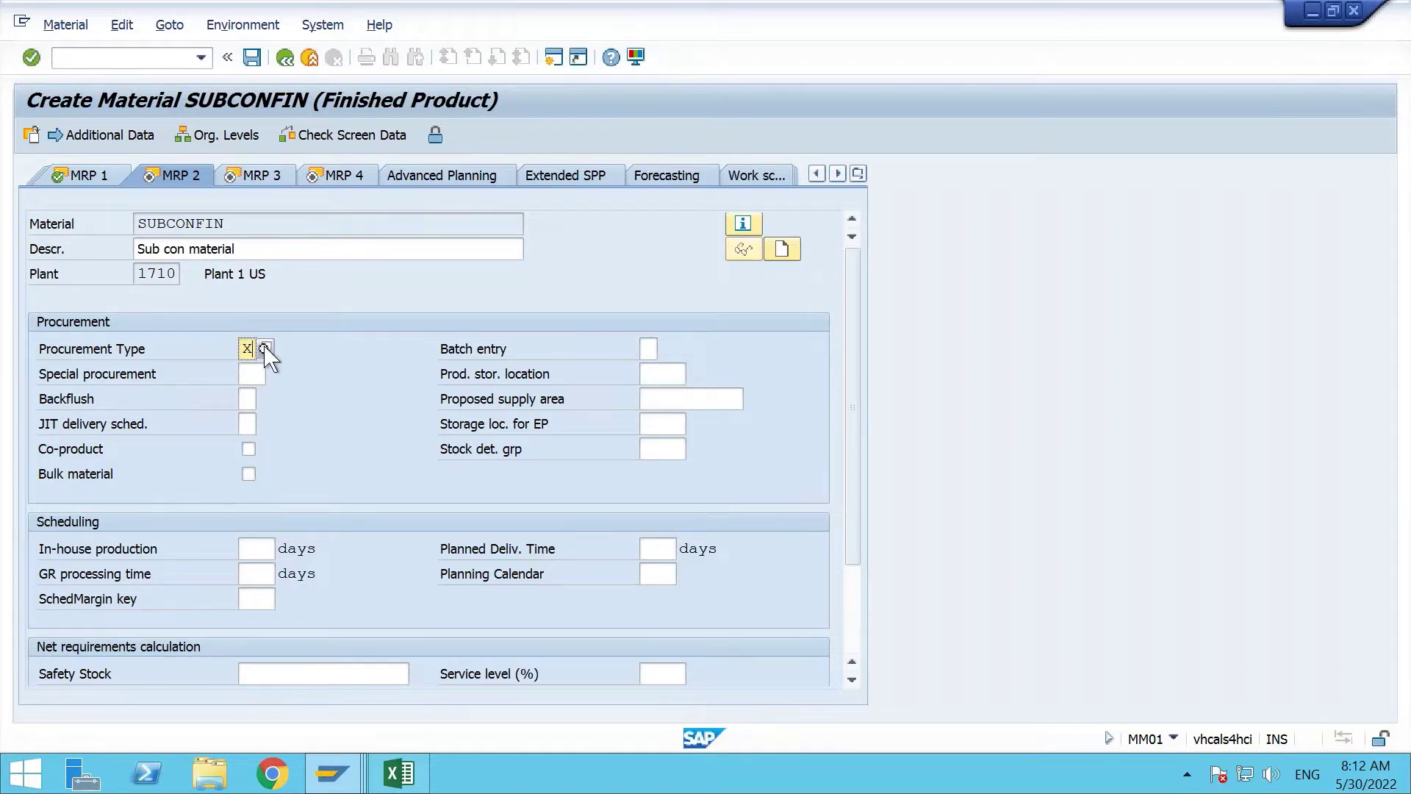
{"action": "left_click", "coordinate": [265, 350]}
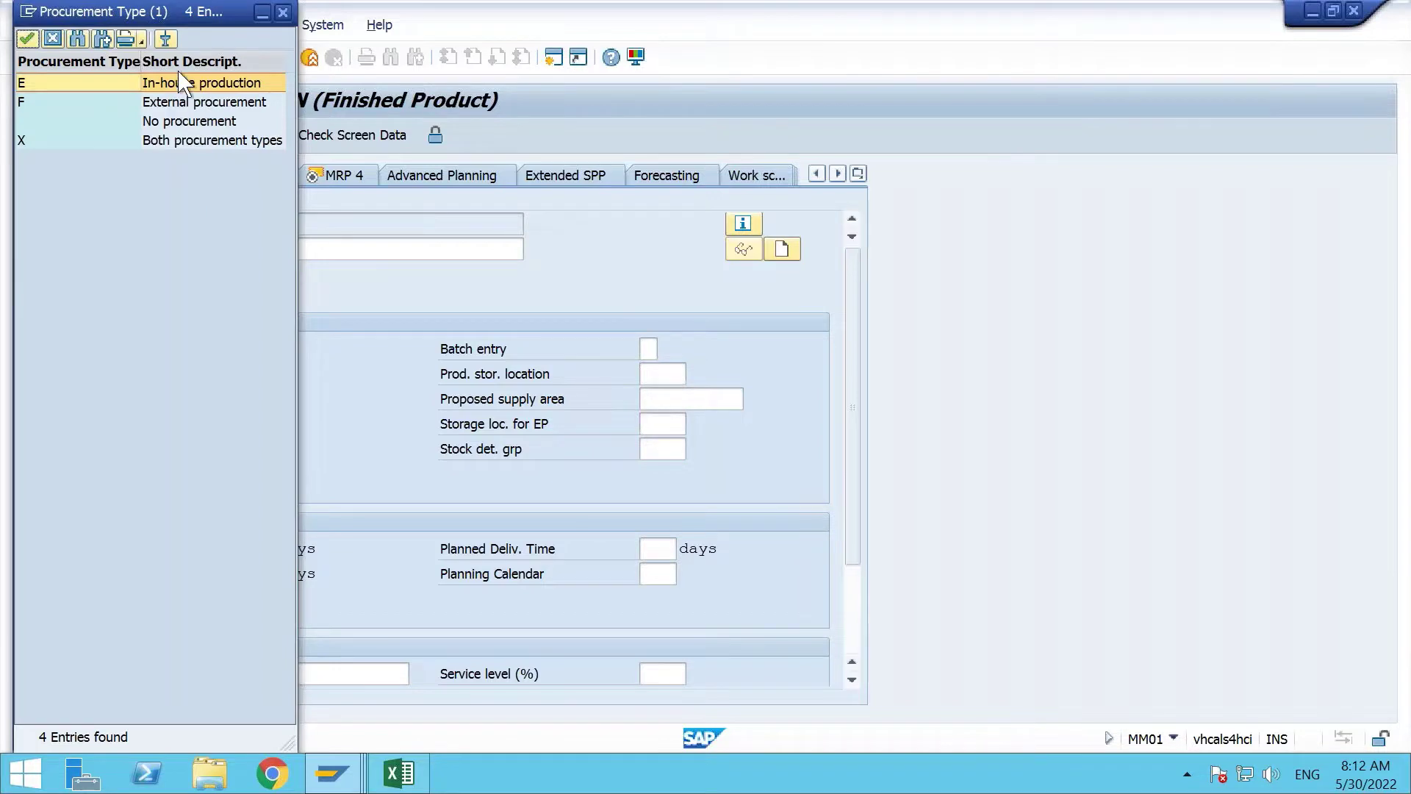
{"action": "left_click_drag", "start_coordinate": [195, 12], "coordinate": [712, 149]}
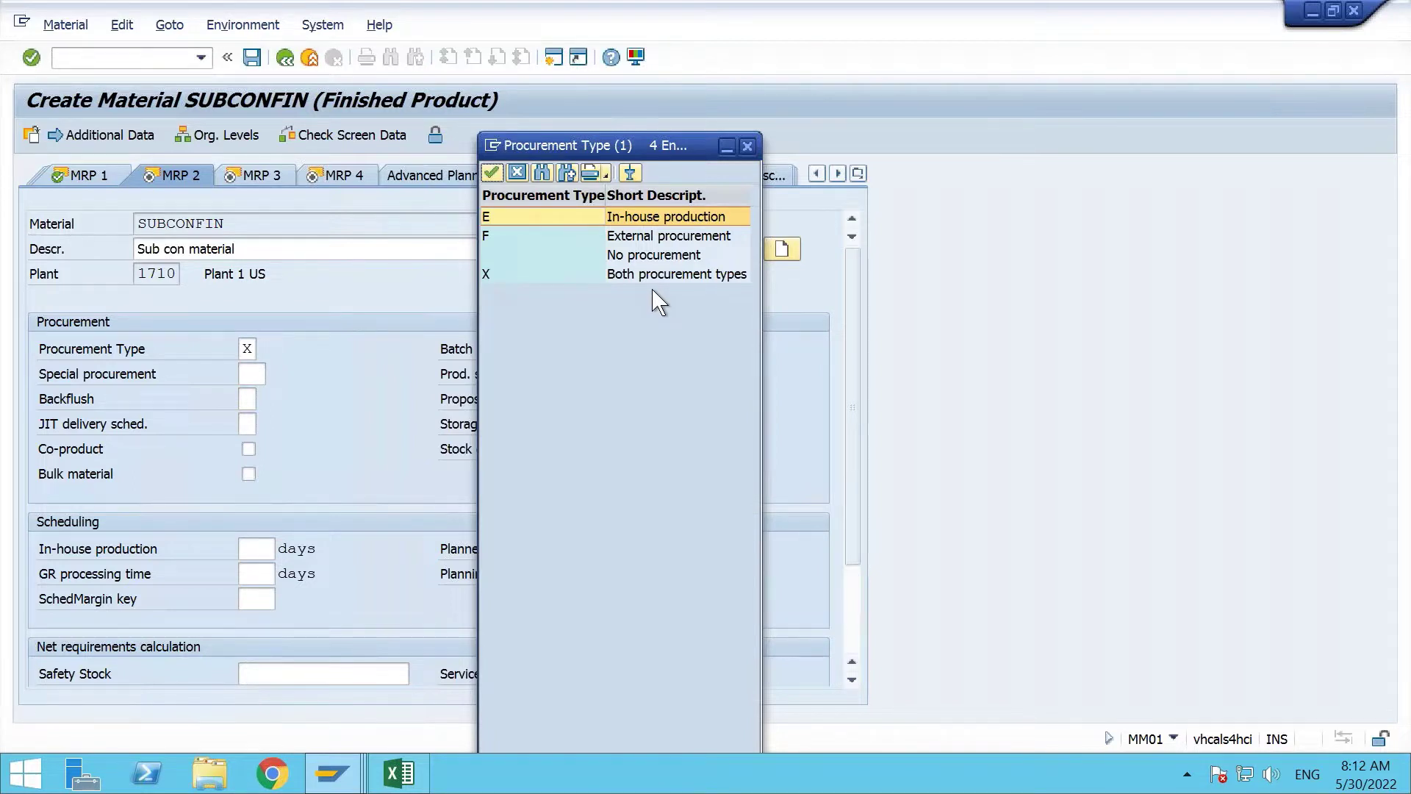
{"action": "double_click", "coordinate": [658, 237]}
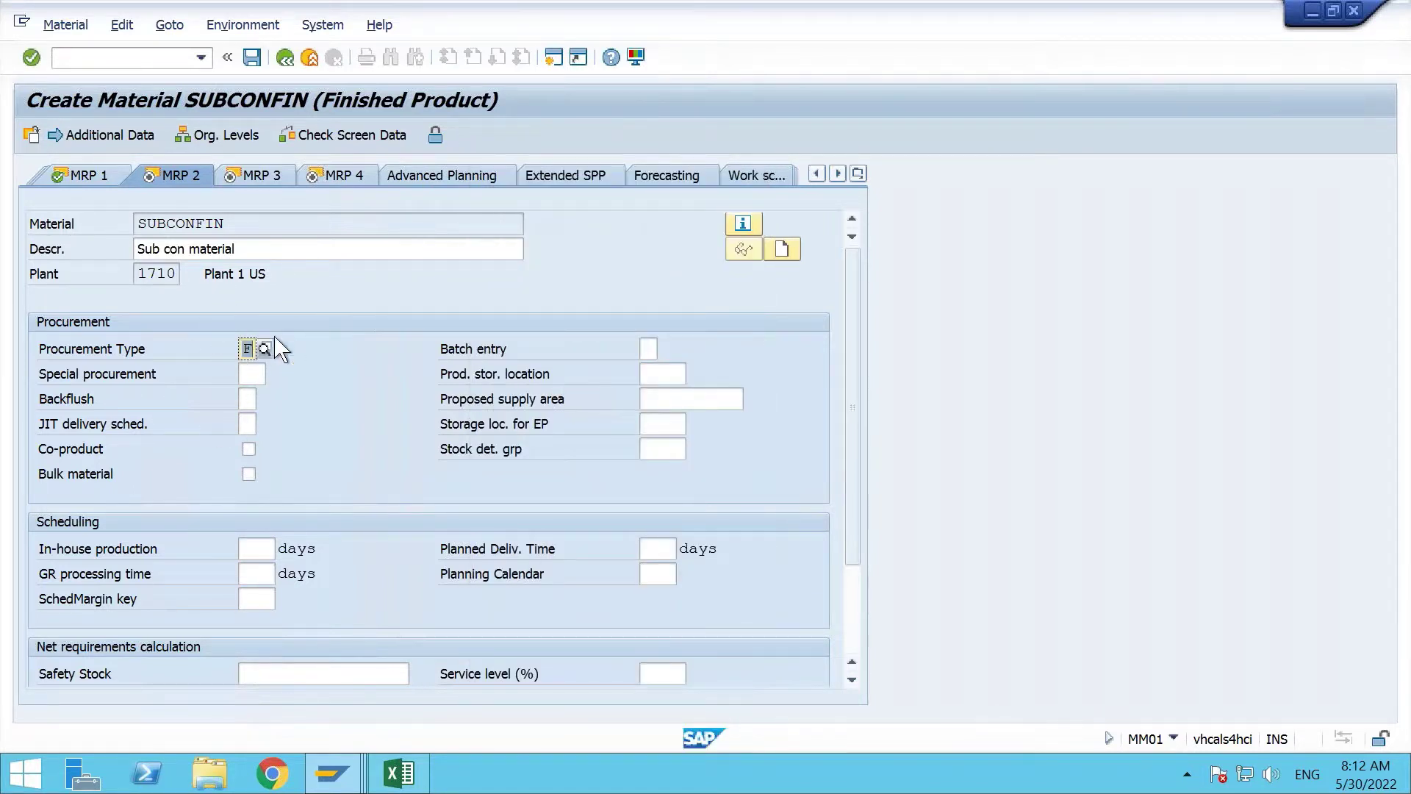
Set the special procurement type to 30 (Subcontracting) for the material.
{"action": "left_click", "coordinate": [258, 373]}
{"action": "left_click", "coordinate": [274, 374]}
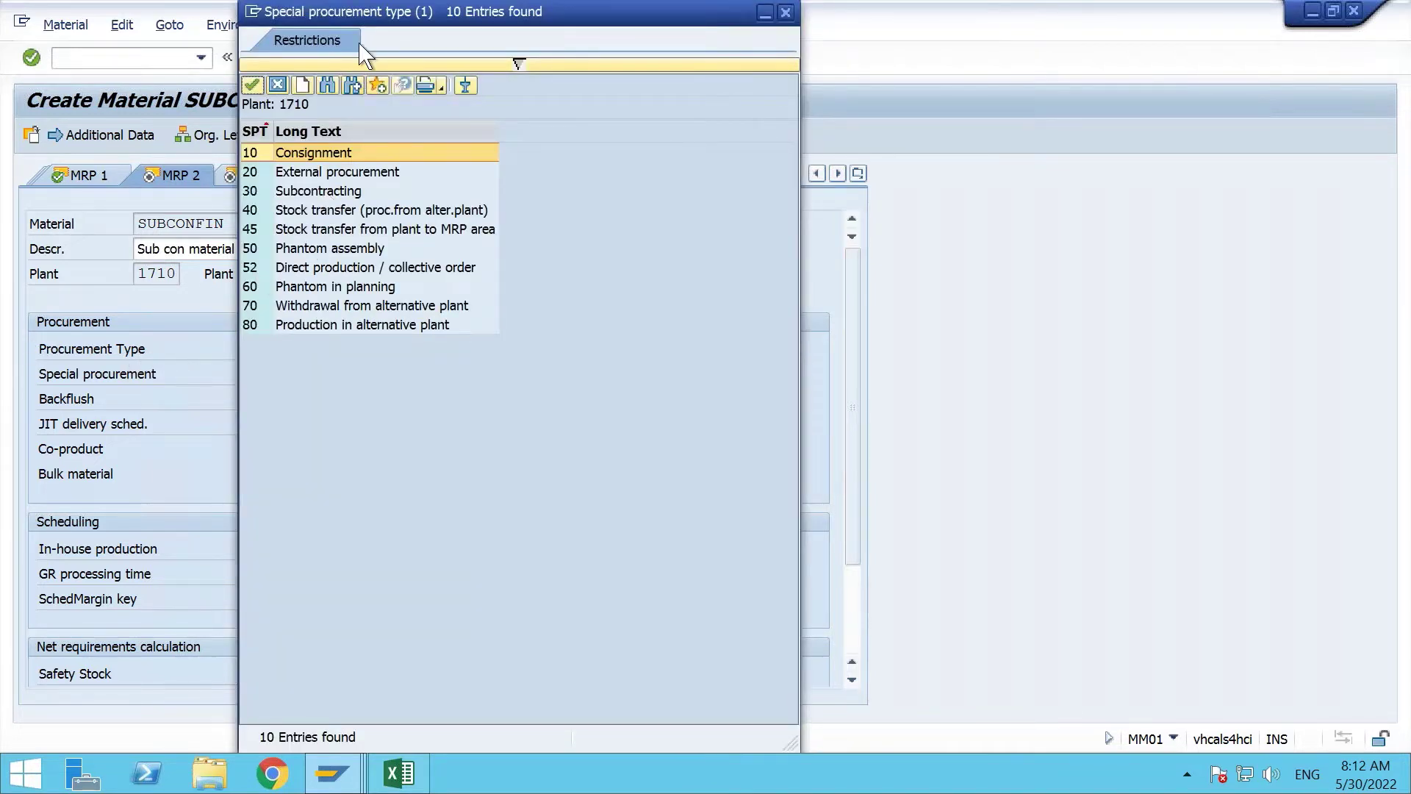
{"action": "left_click_drag", "start_coordinate": [374, 19], "coordinate": [585, 79]}
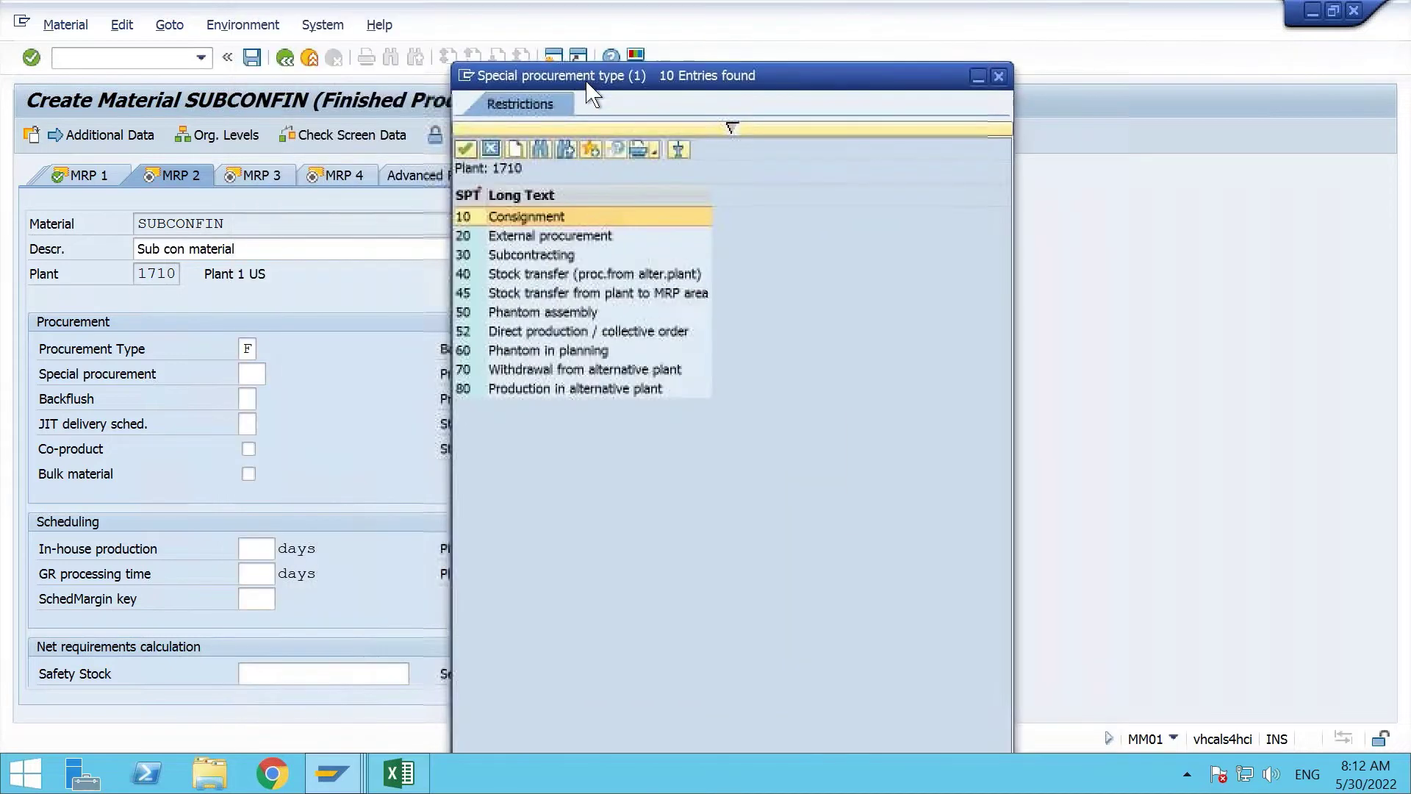
{"action": "double_click", "coordinate": [503, 257]}
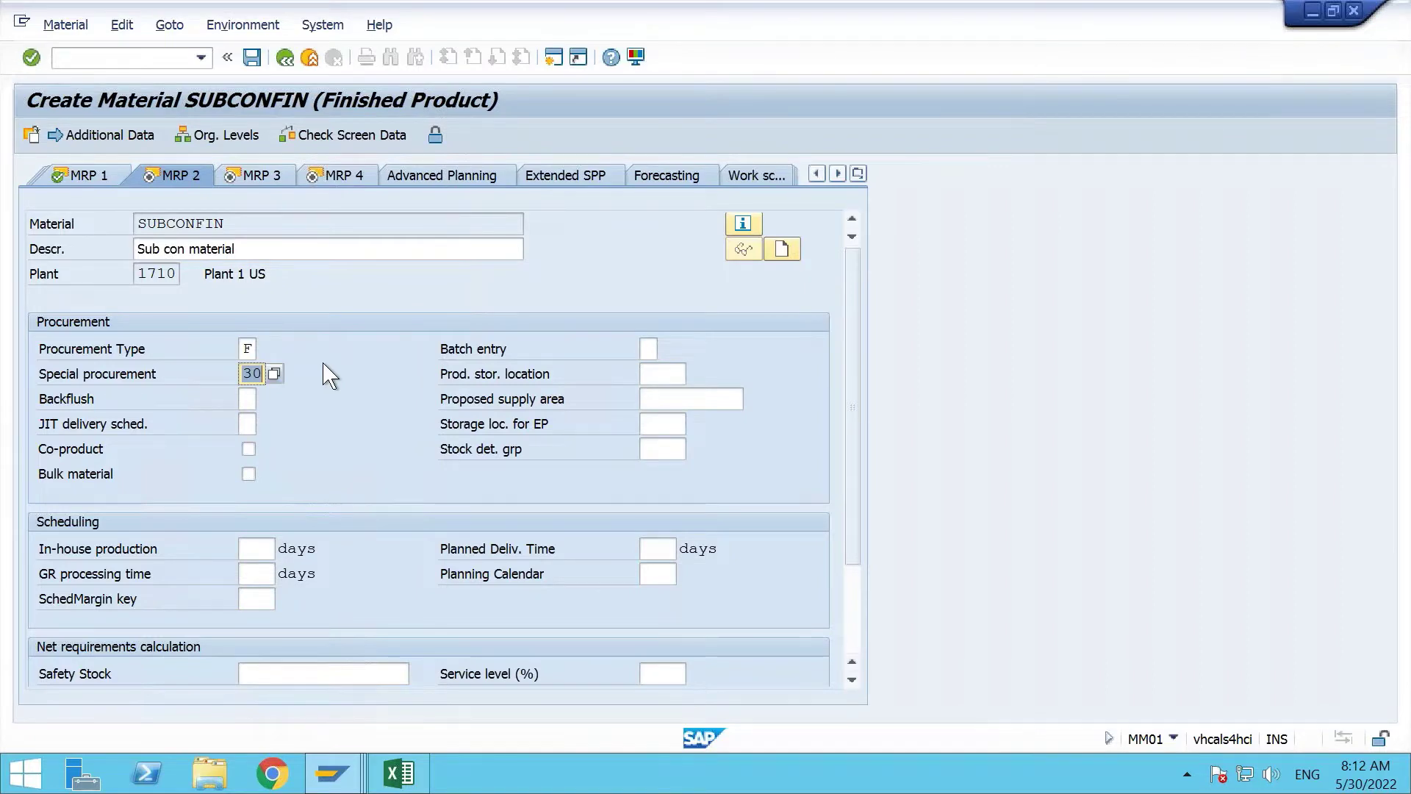
Set both the production storage location and the storage location for external procurement to 171A.
{"action": "scroll", "coordinate": [328, 377], "scroll_direction": "down", "scroll_amount": 3}
{"action": "left_click", "coordinate": [659, 250]}
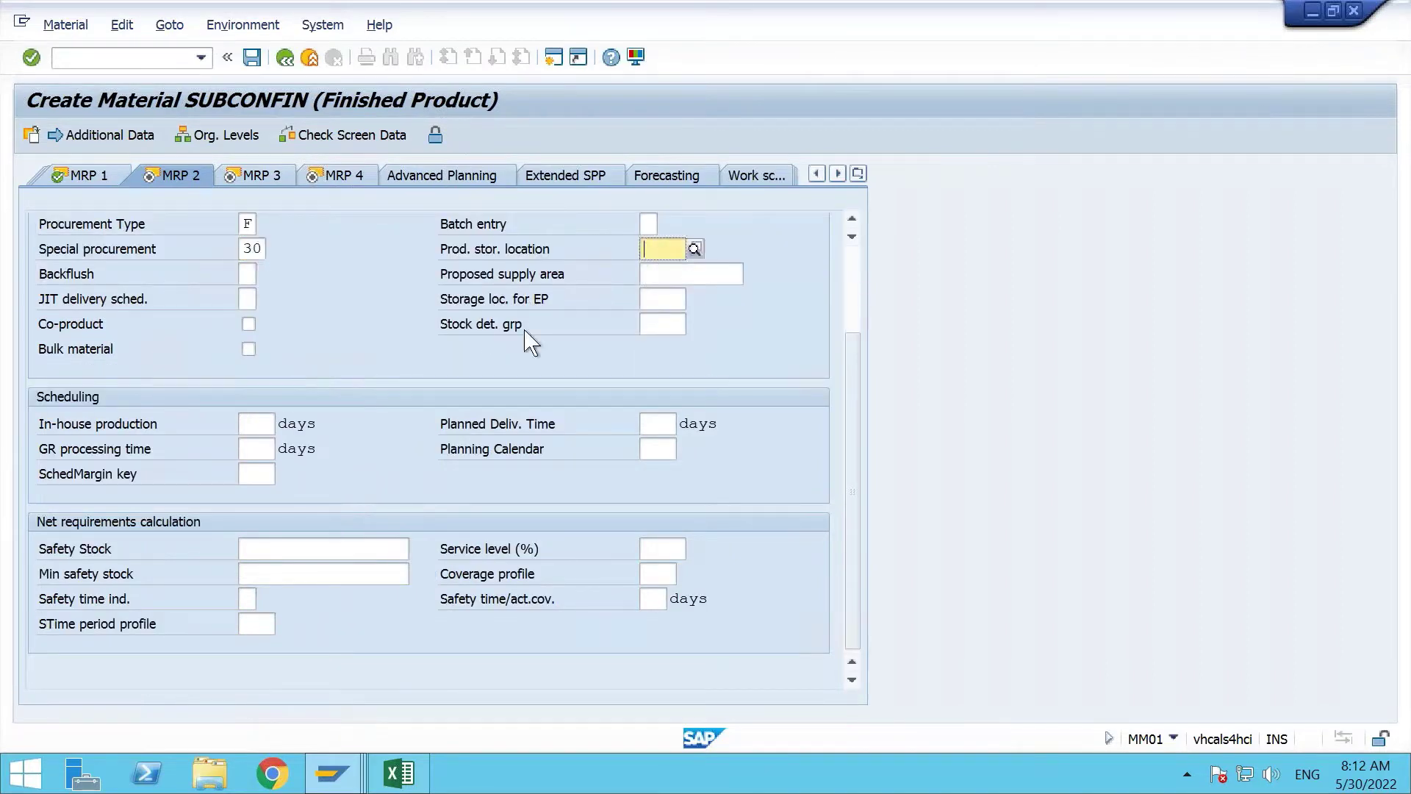
{"action": "type", "text": "171A"}
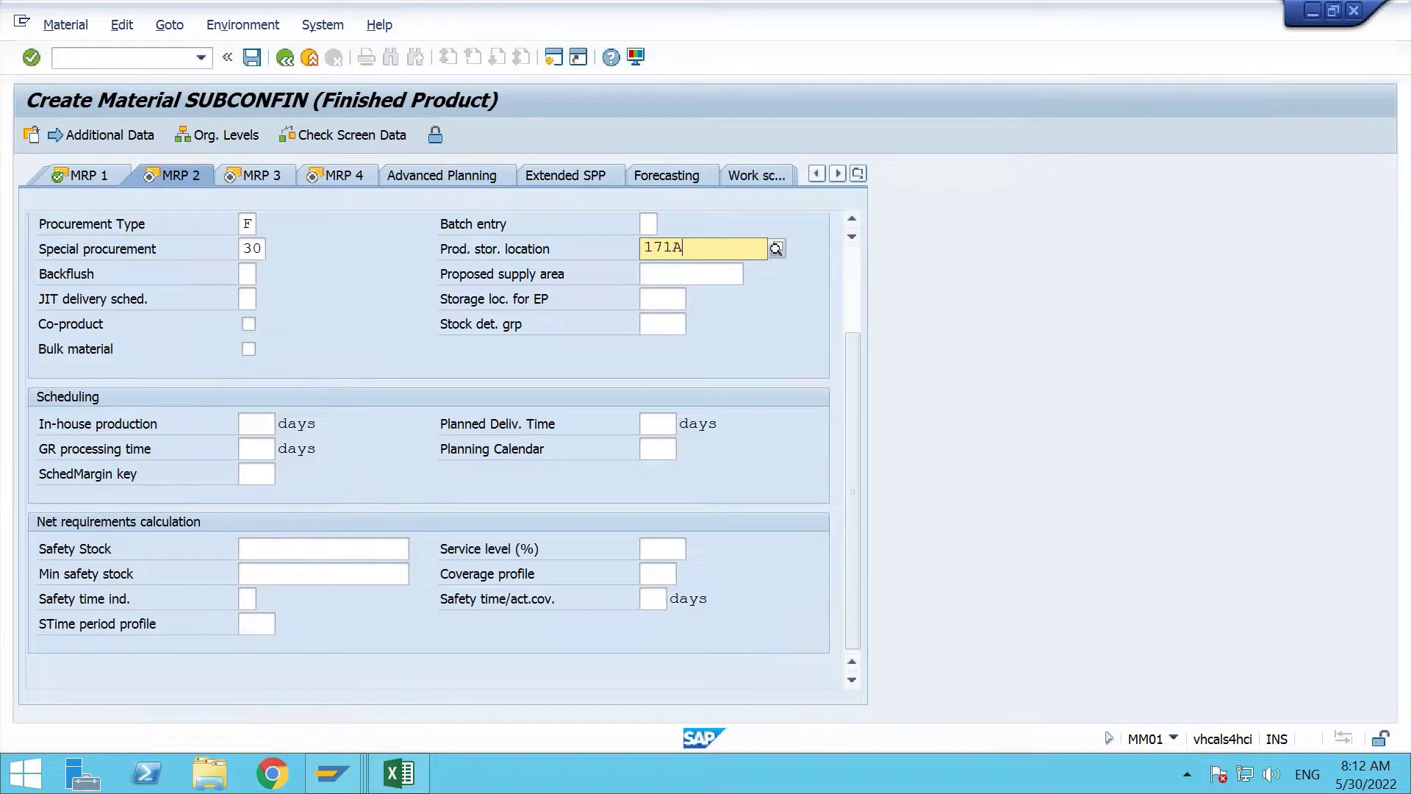
{"action": "left_click", "coordinate": [677, 291]}
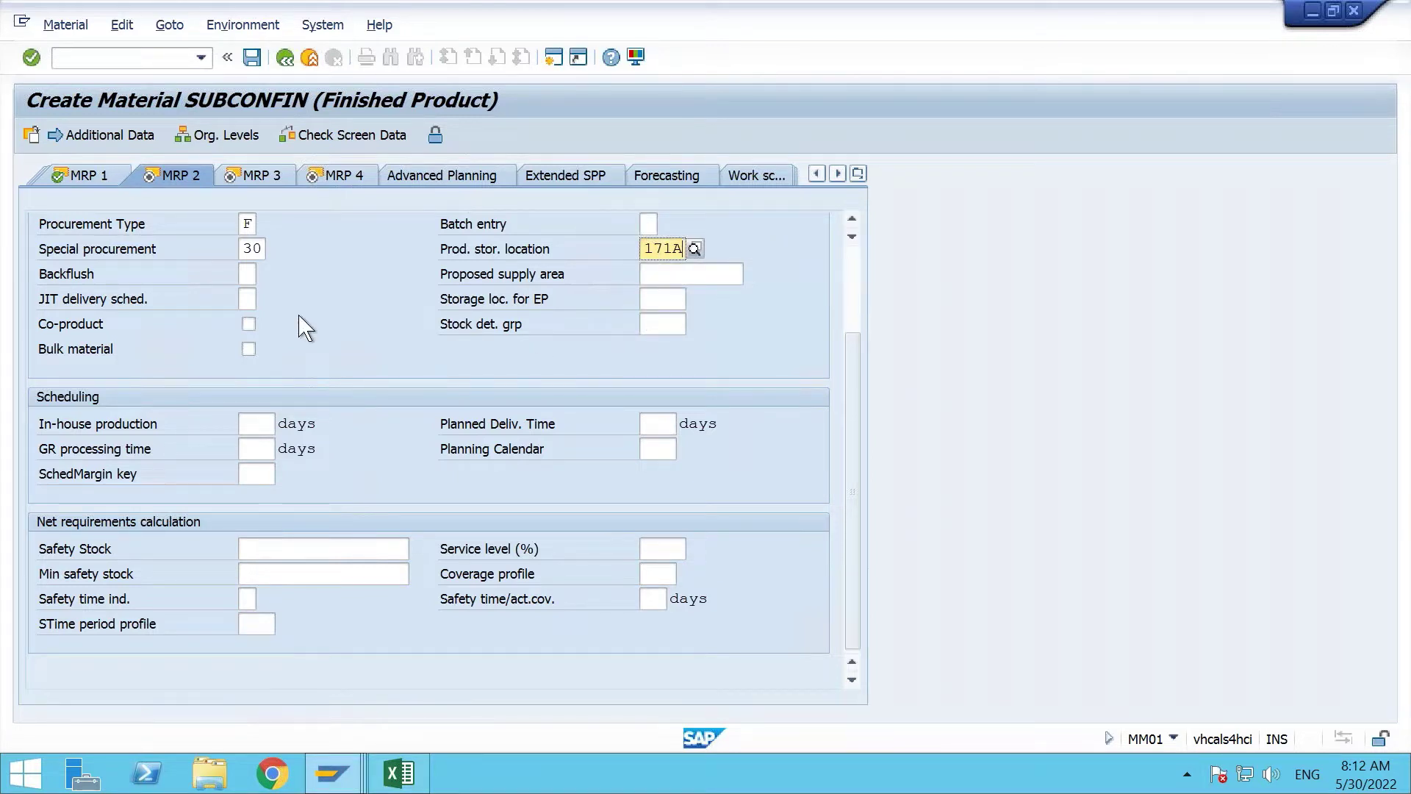
{"action": "left_click", "coordinate": [663, 299]}
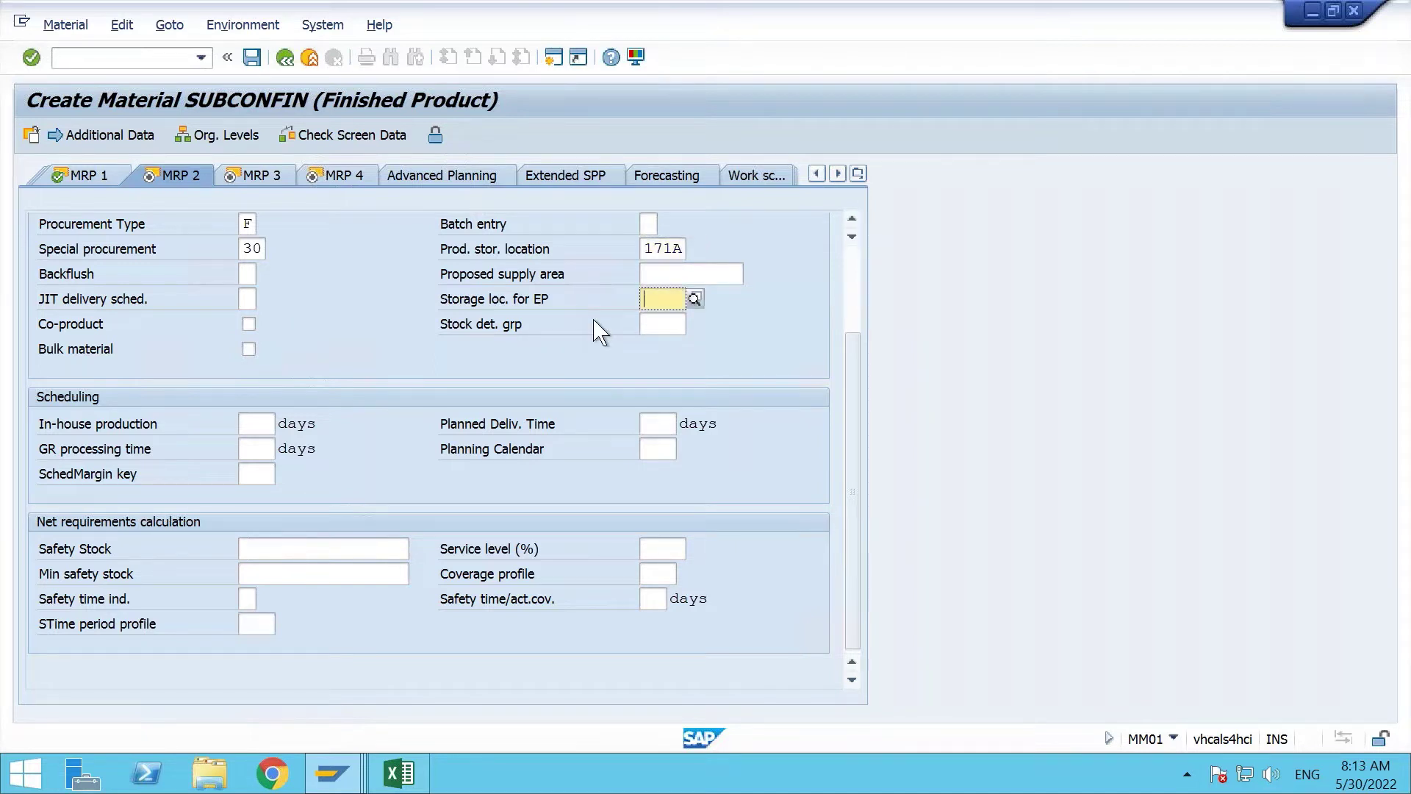
{"action": "type", "text": "171A"}
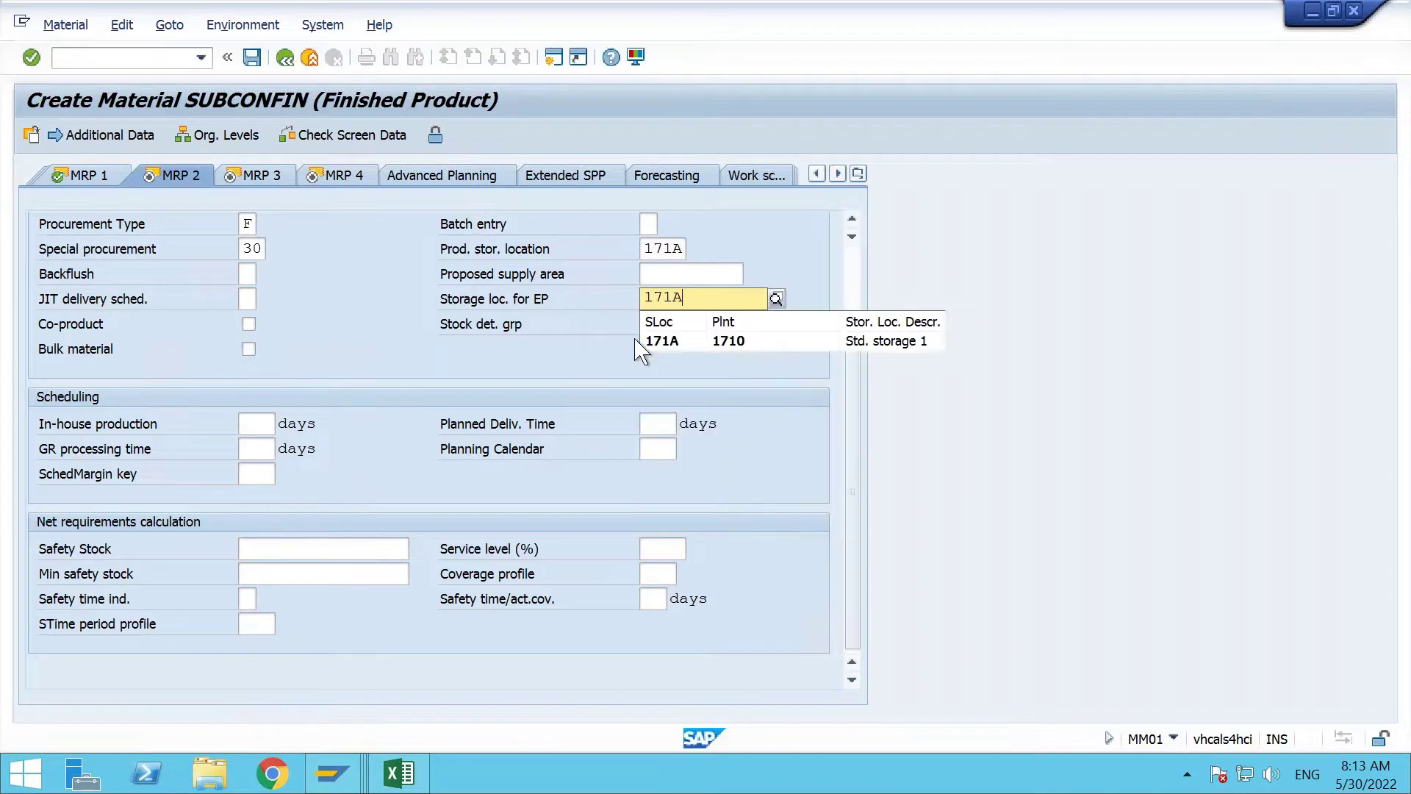
{"action": "left_click", "coordinate": [668, 342]}
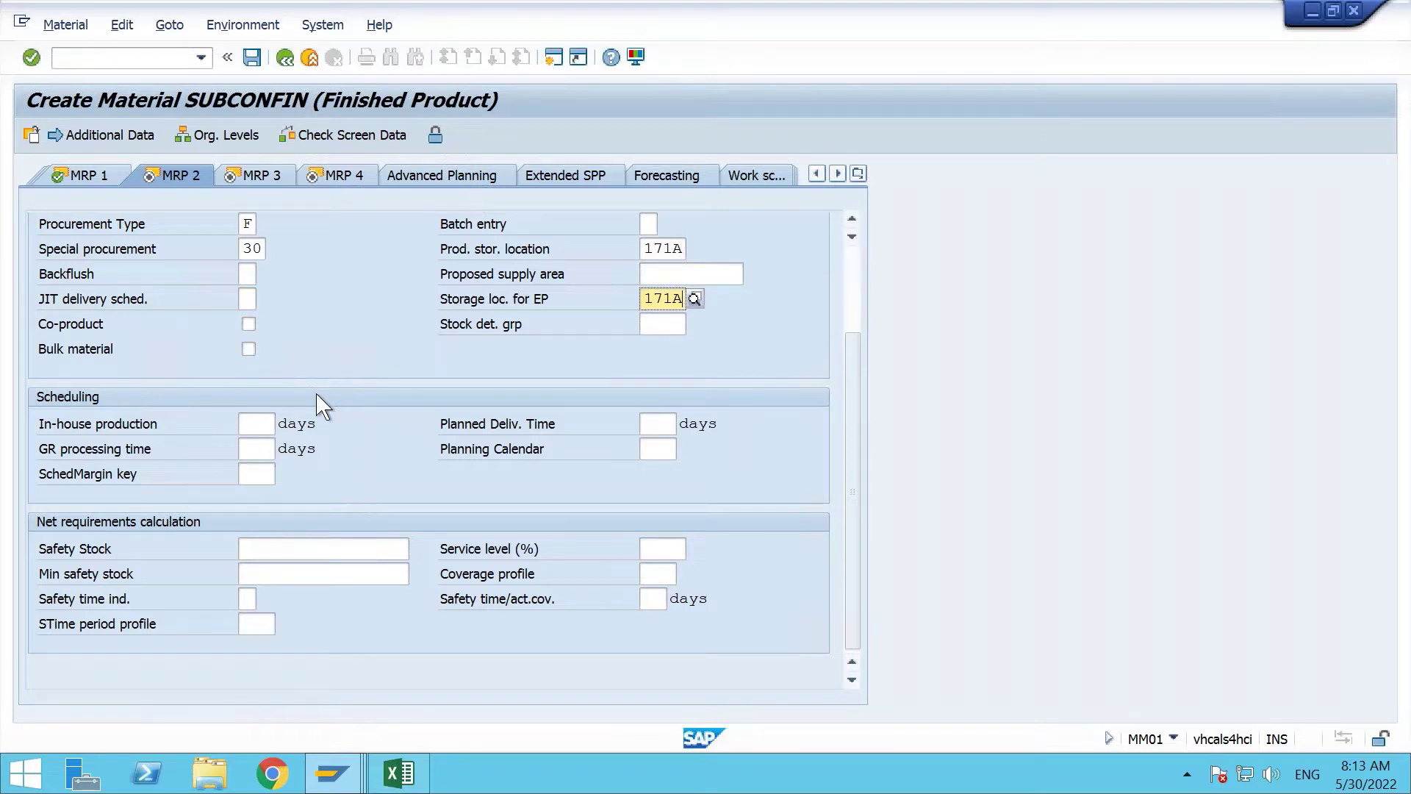
Confirm the MRP 2 data and accept the MRP 3 and MRP 4 views to reach the Accounting 1 data.
{"action": "key", "text": "Return"}
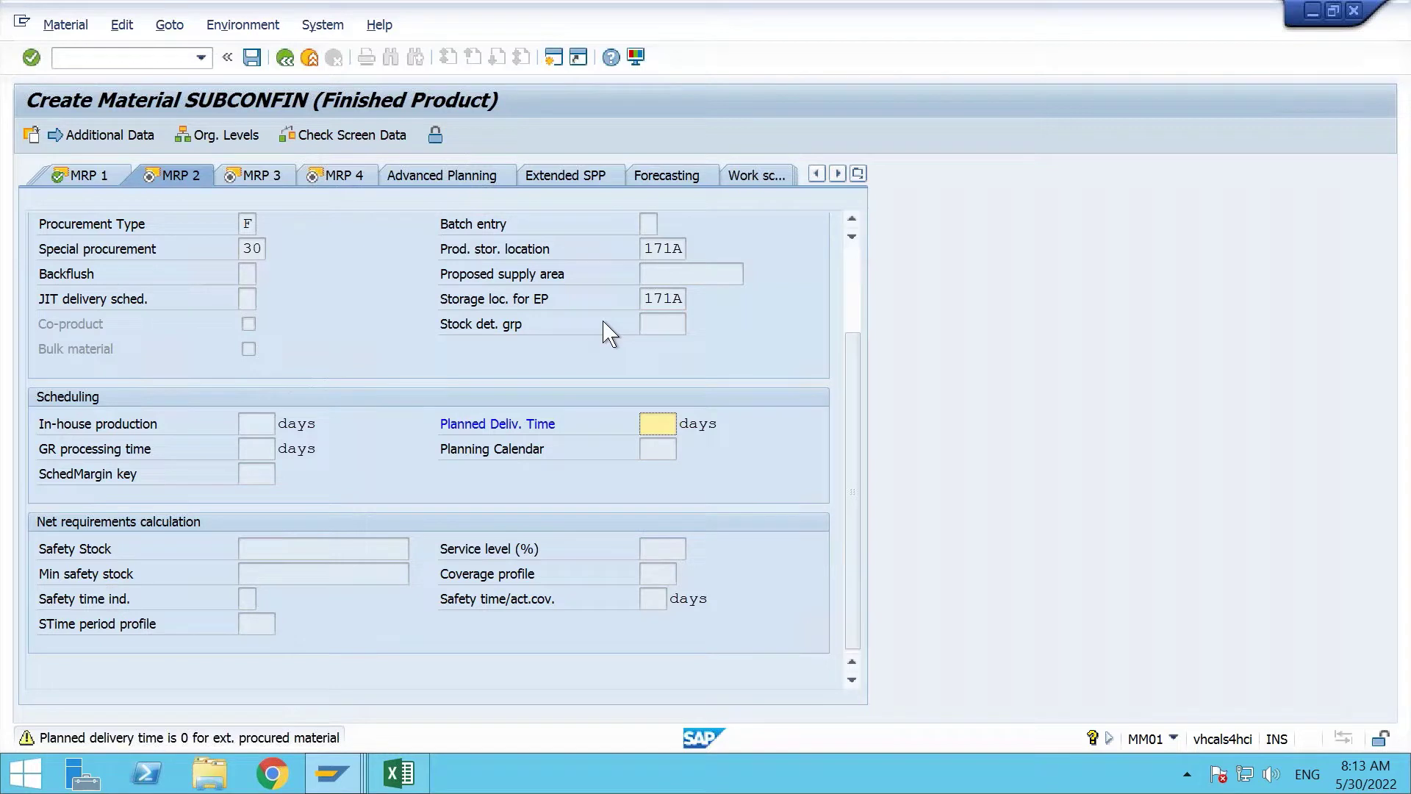
{"action": "key", "text": "Return"}
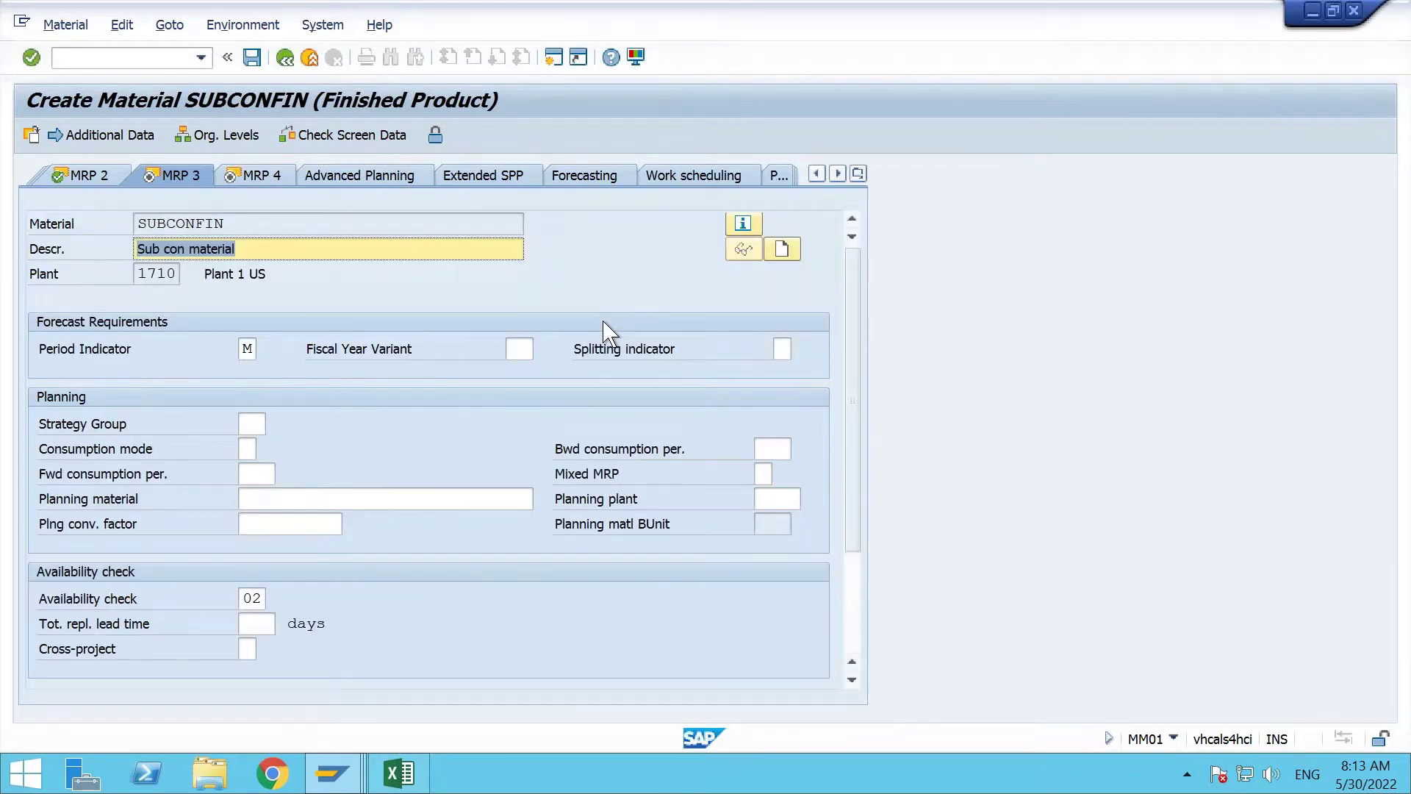
{"action": "left_click", "coordinate": [251, 424]}
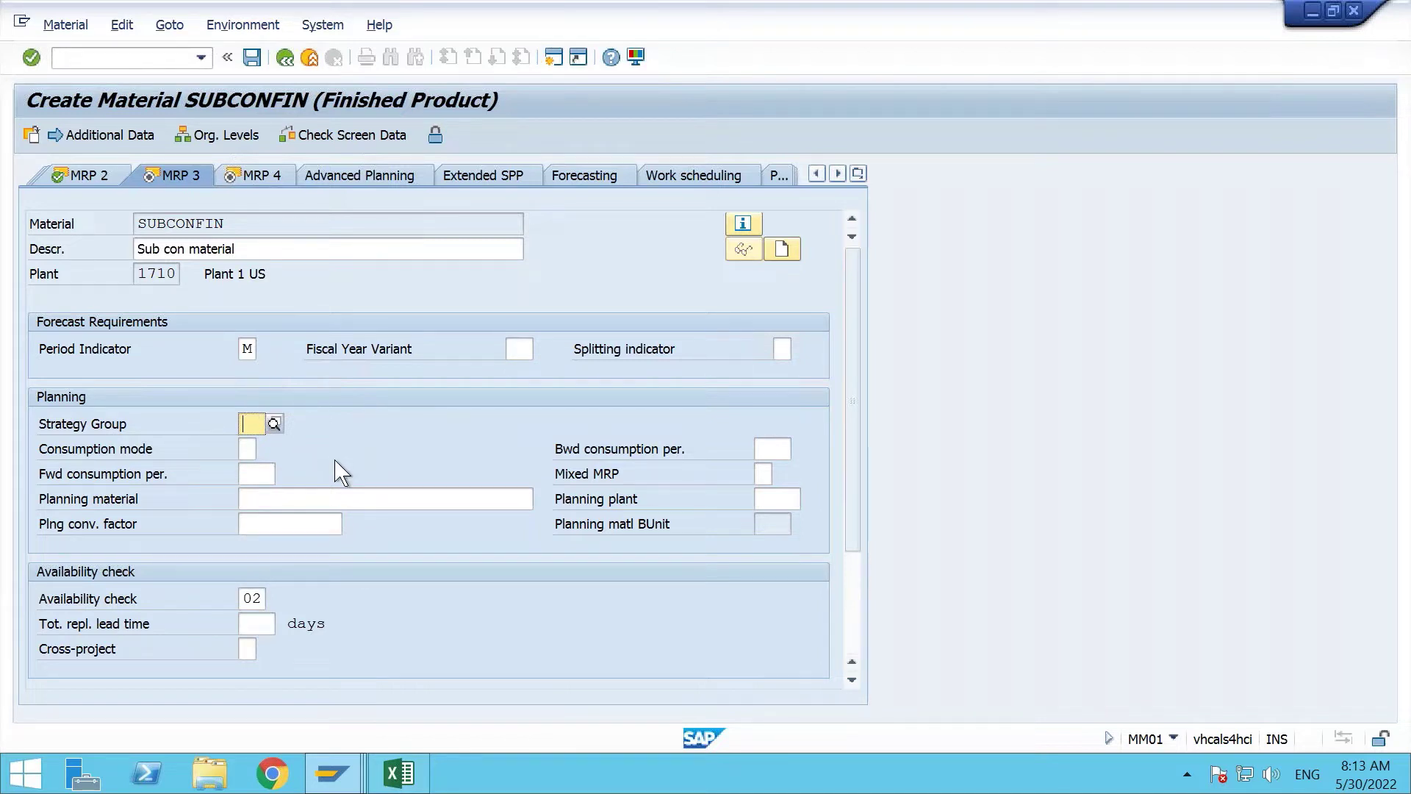
{"action": "key", "text": "Return"}
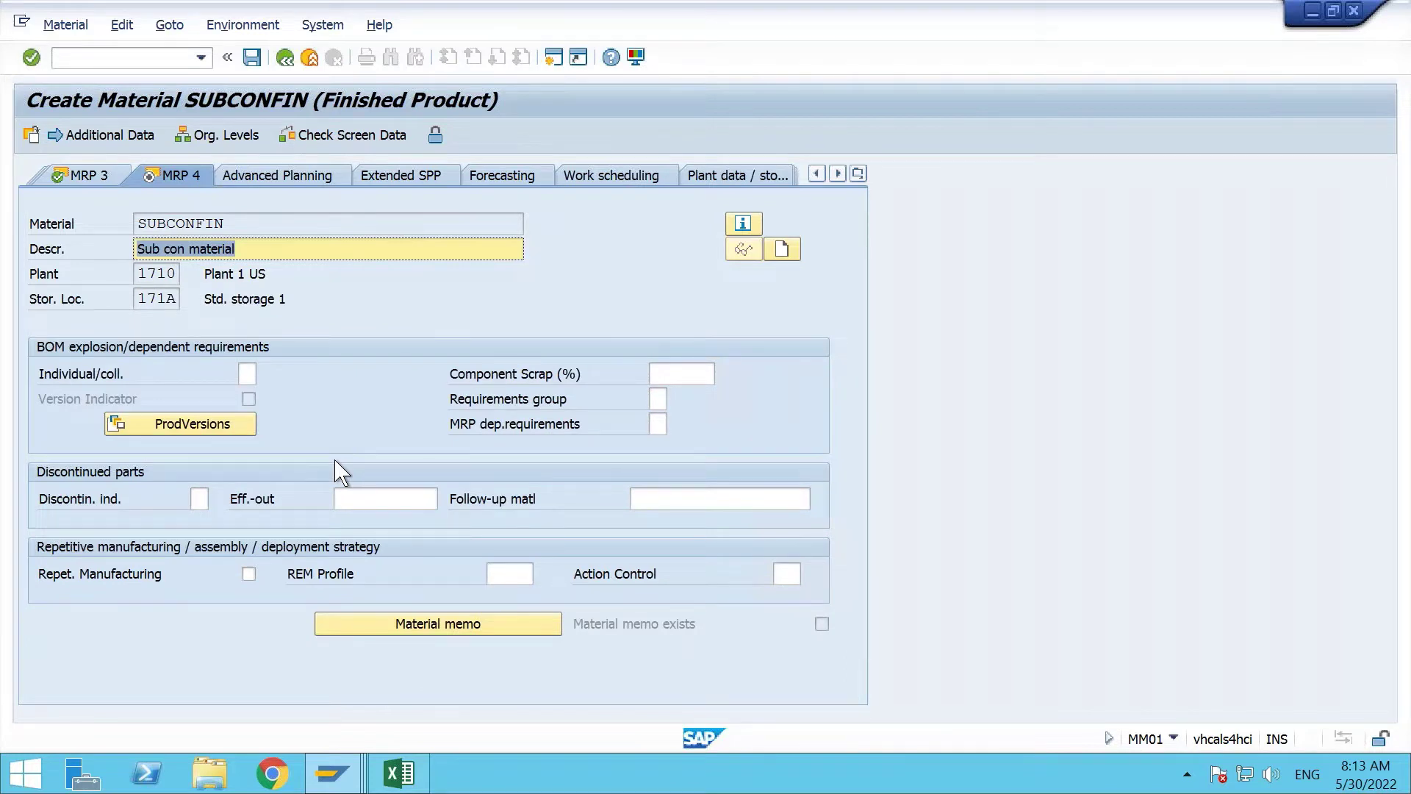
{"action": "key", "text": "Return"}
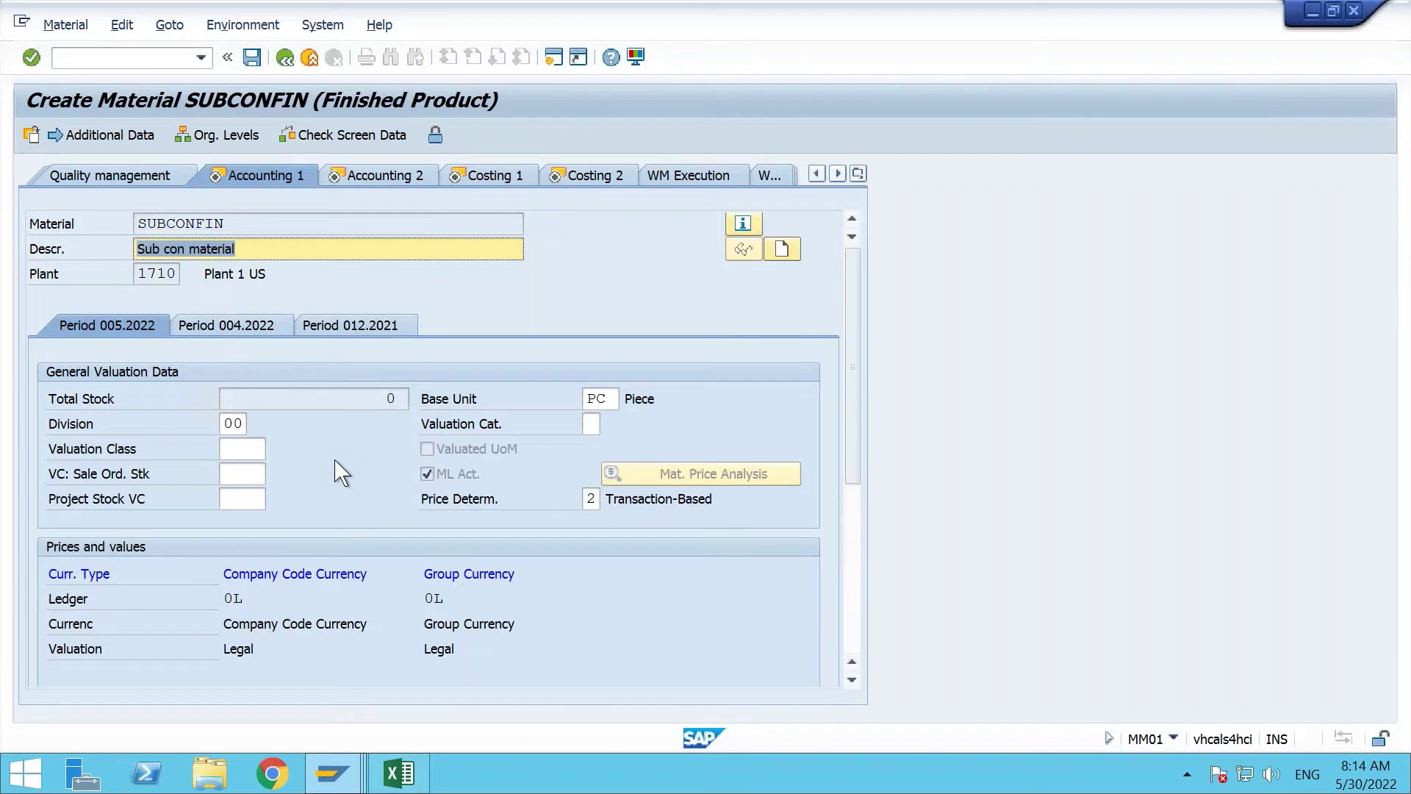
Set the material's standard price to 1200 USD in the Accounting 1 data.
{"action": "key", "text": "Return"}
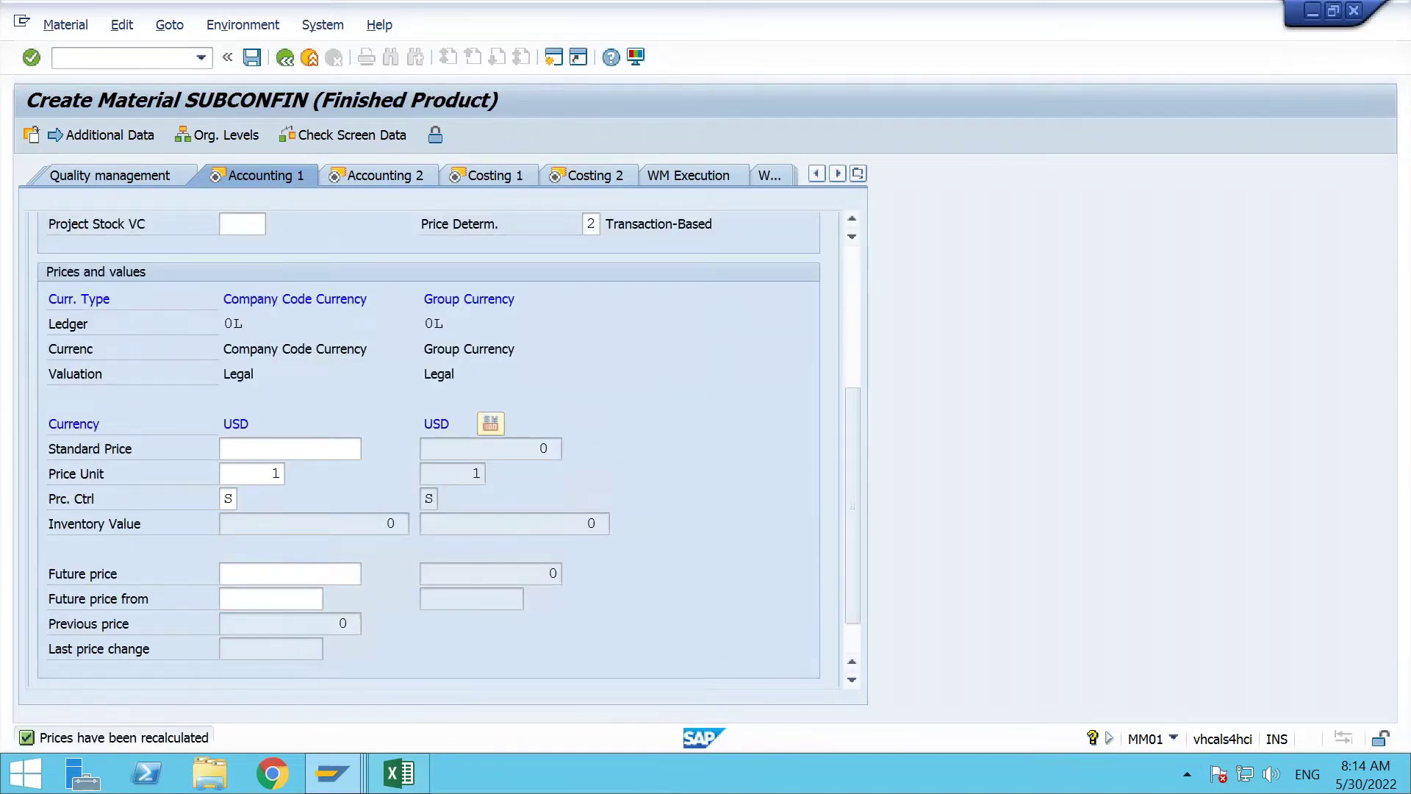
{"action": "left_click", "coordinate": [317, 449]}
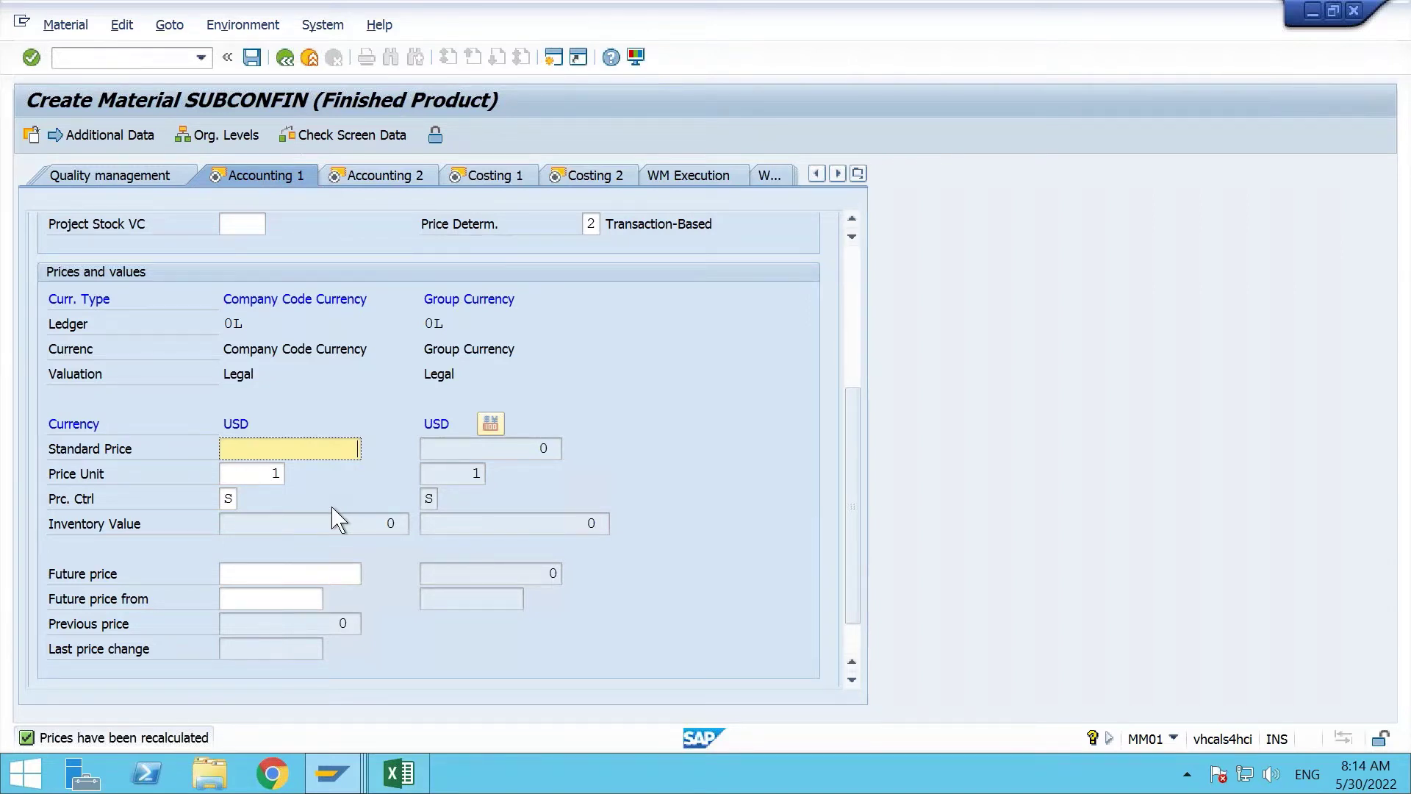
{"action": "type", "text": "1200"}
{"action": "key", "text": "Return"}
{"action": "key", "text": "Return"}
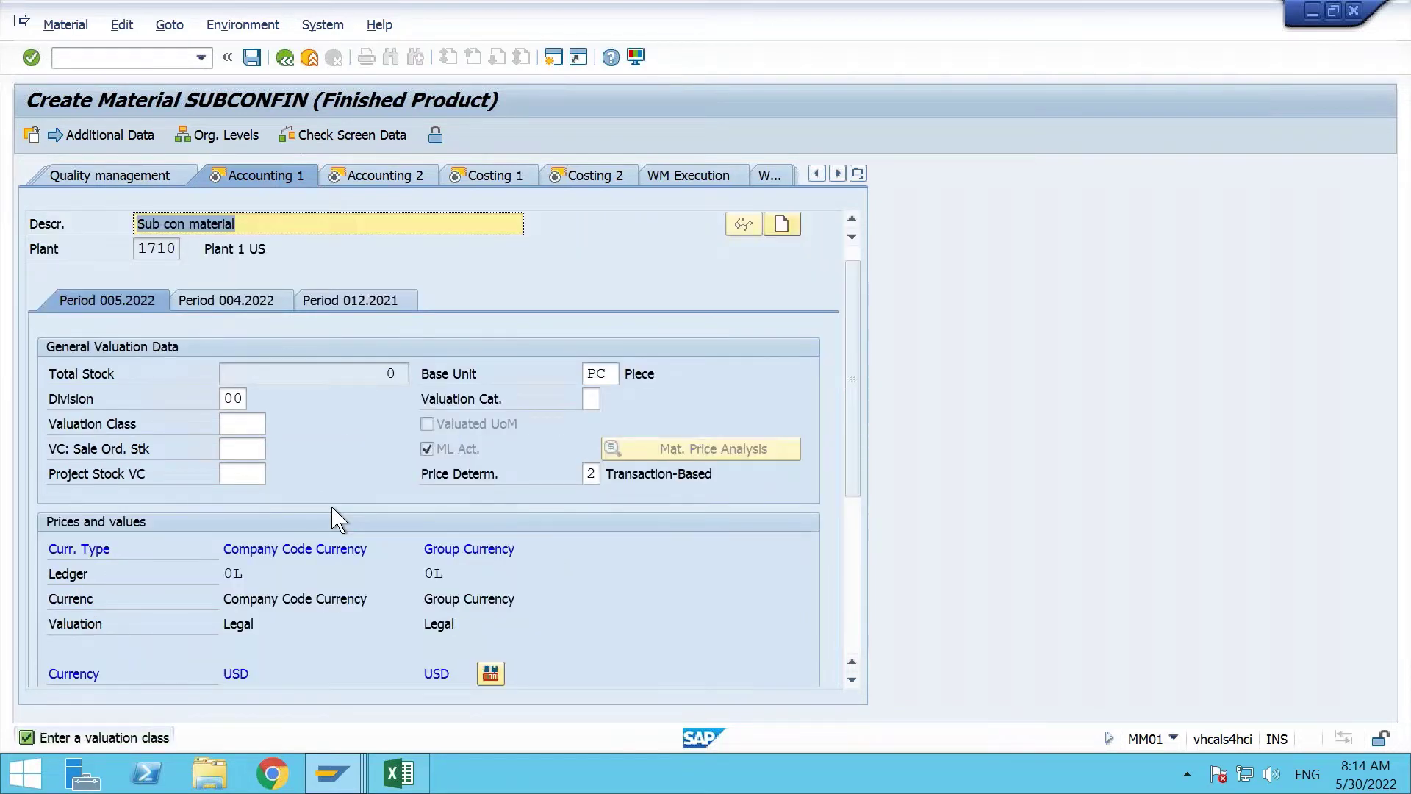
{"action": "key", "text": "Return"}
{"action": "scroll", "coordinate": [334, 518], "scroll_direction": "down", "scroll_amount": 4}
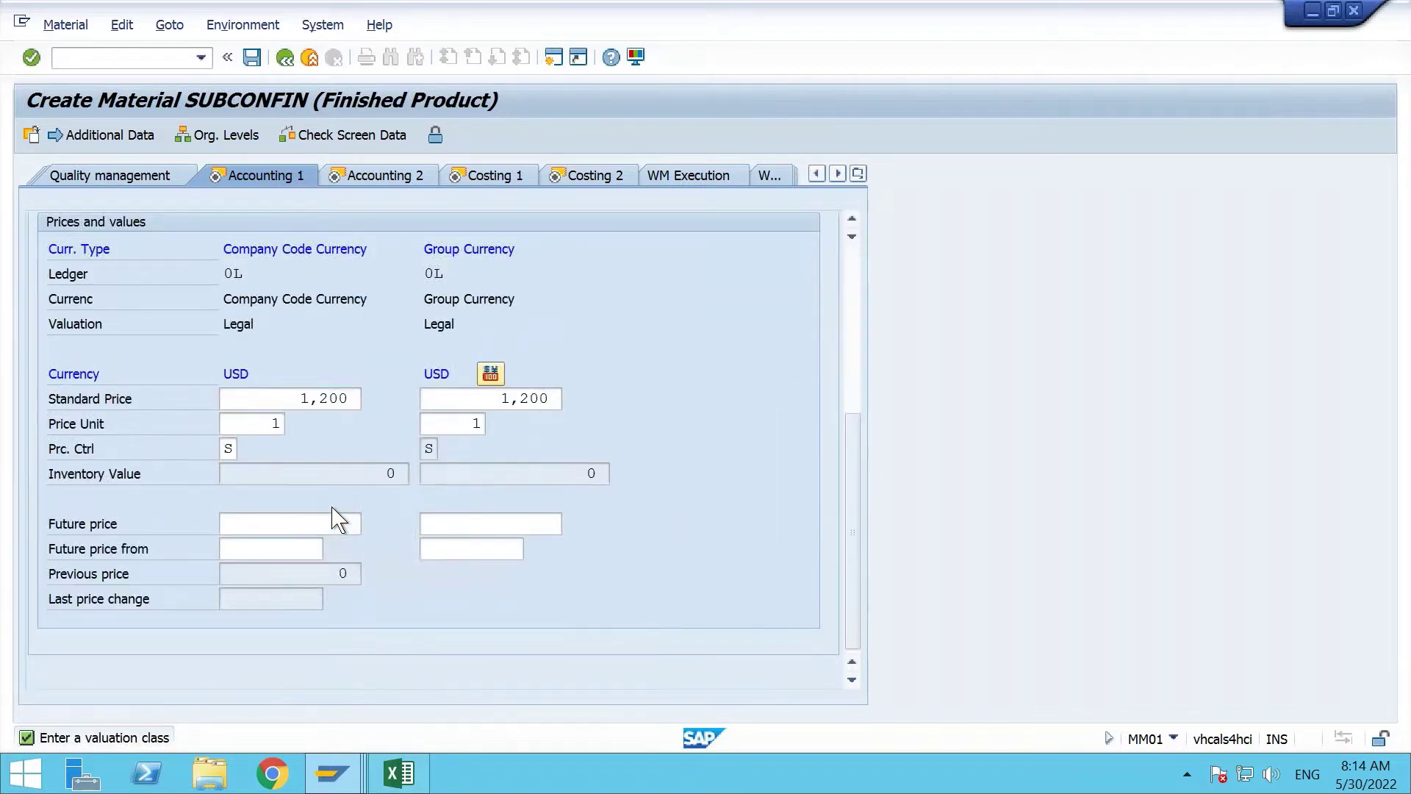
Choose valuation class 7920 for the material and confirm the Accounting 1 data.
{"action": "scroll", "coordinate": [334, 518], "scroll_direction": "up", "scroll_amount": 3}
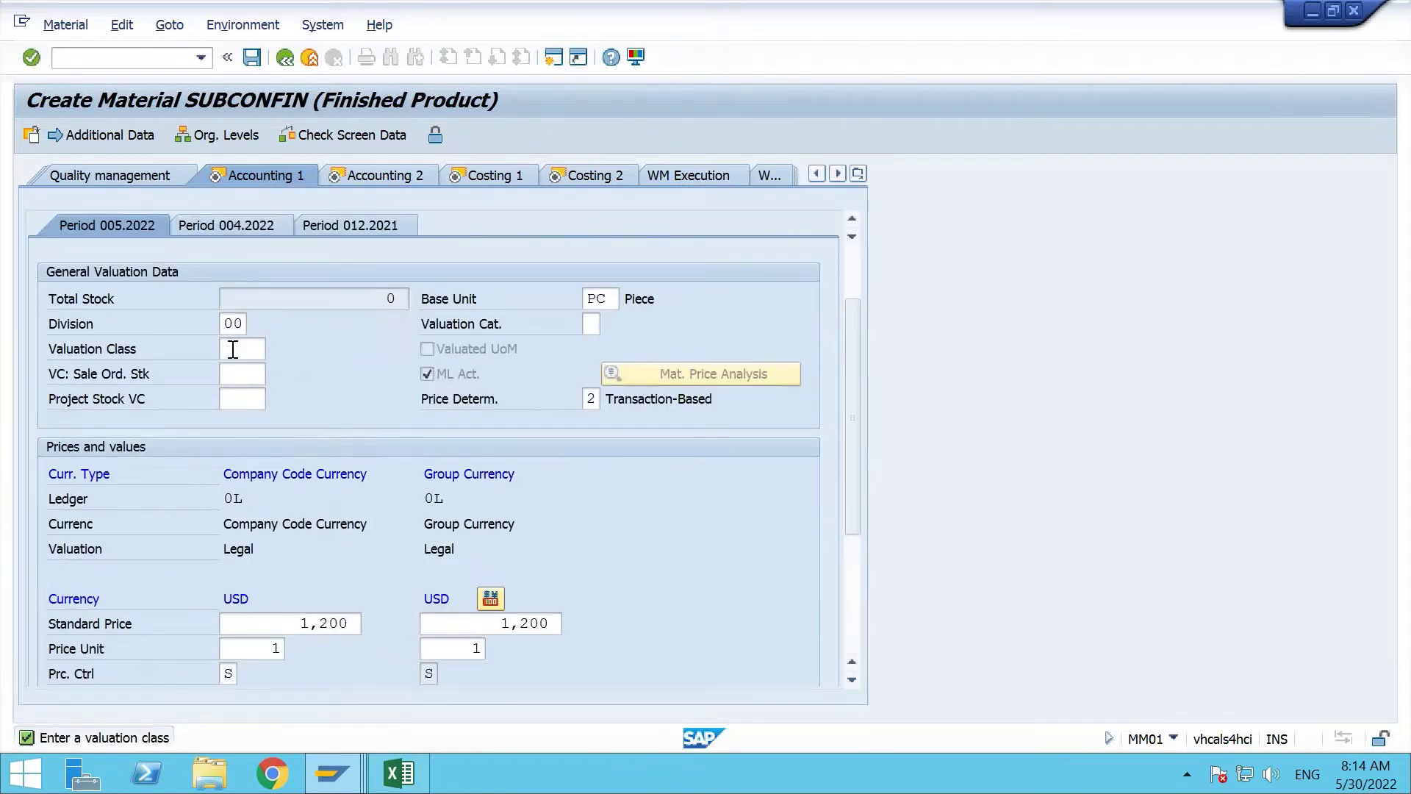
{"action": "left_click", "coordinate": [263, 348]}
{"action": "left_click", "coordinate": [275, 349]}
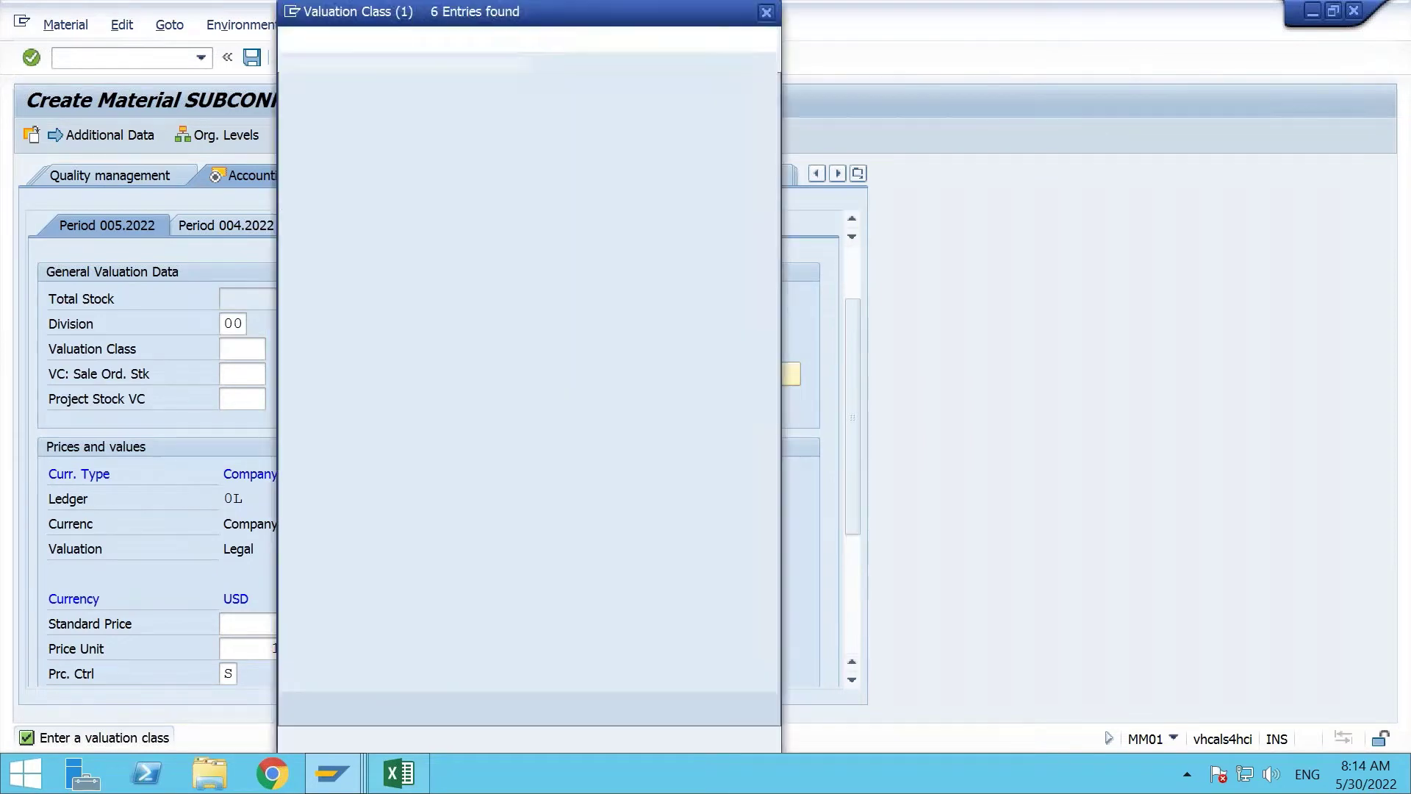
{"action": "double_click", "coordinate": [360, 131]}
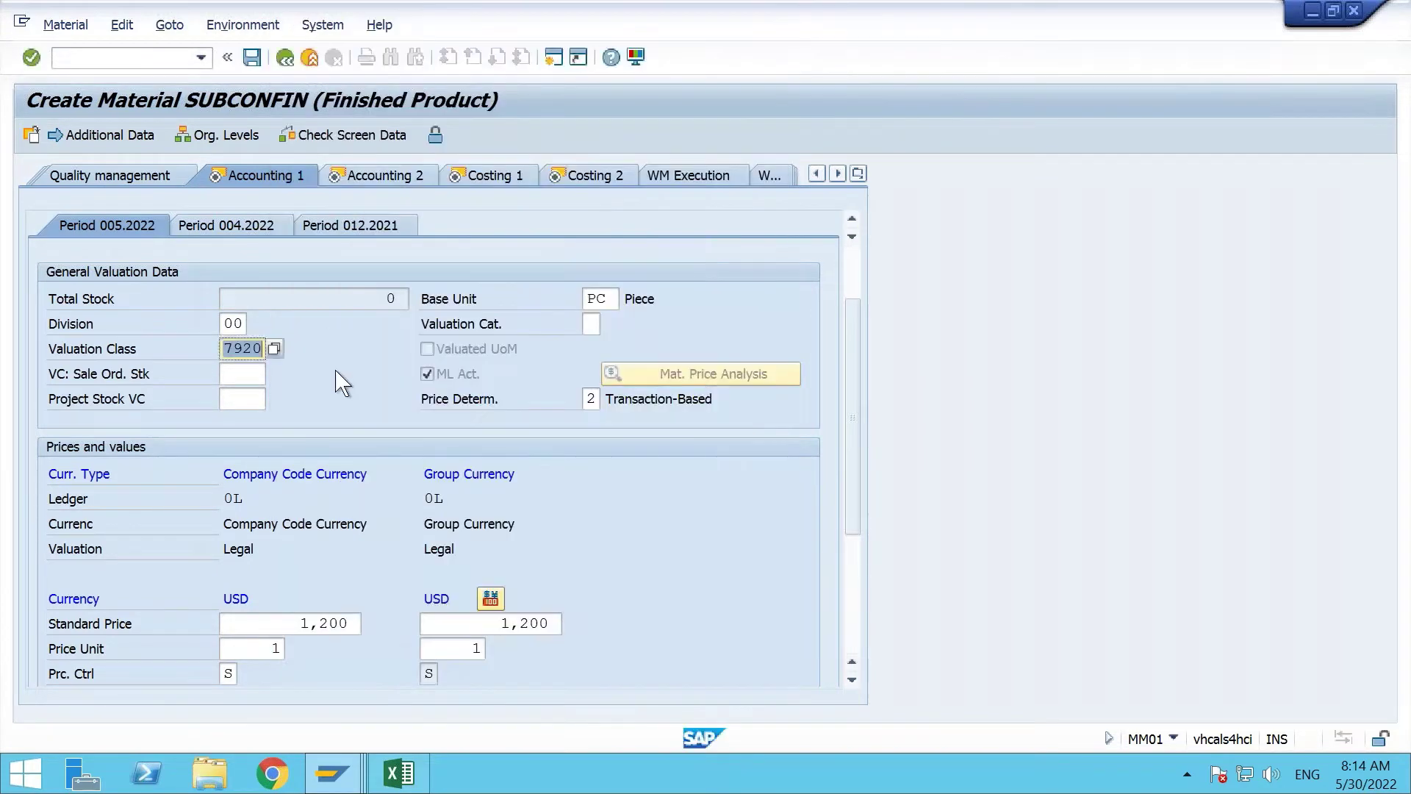
{"action": "key", "text": "Return"}
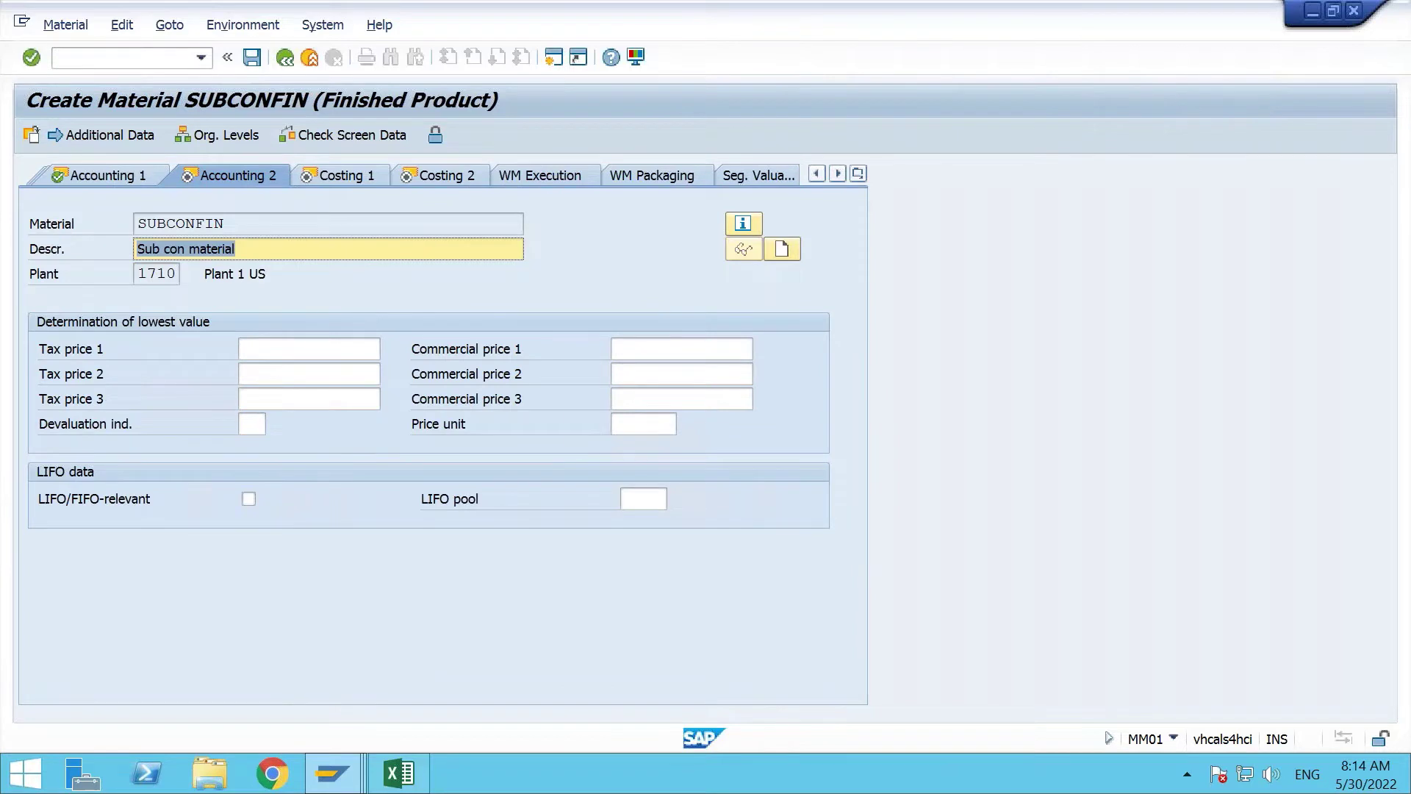
Accept the Accounting 2, Costing 1 and Costing 2 views and save the new material.
{"action": "key", "text": "Return"}
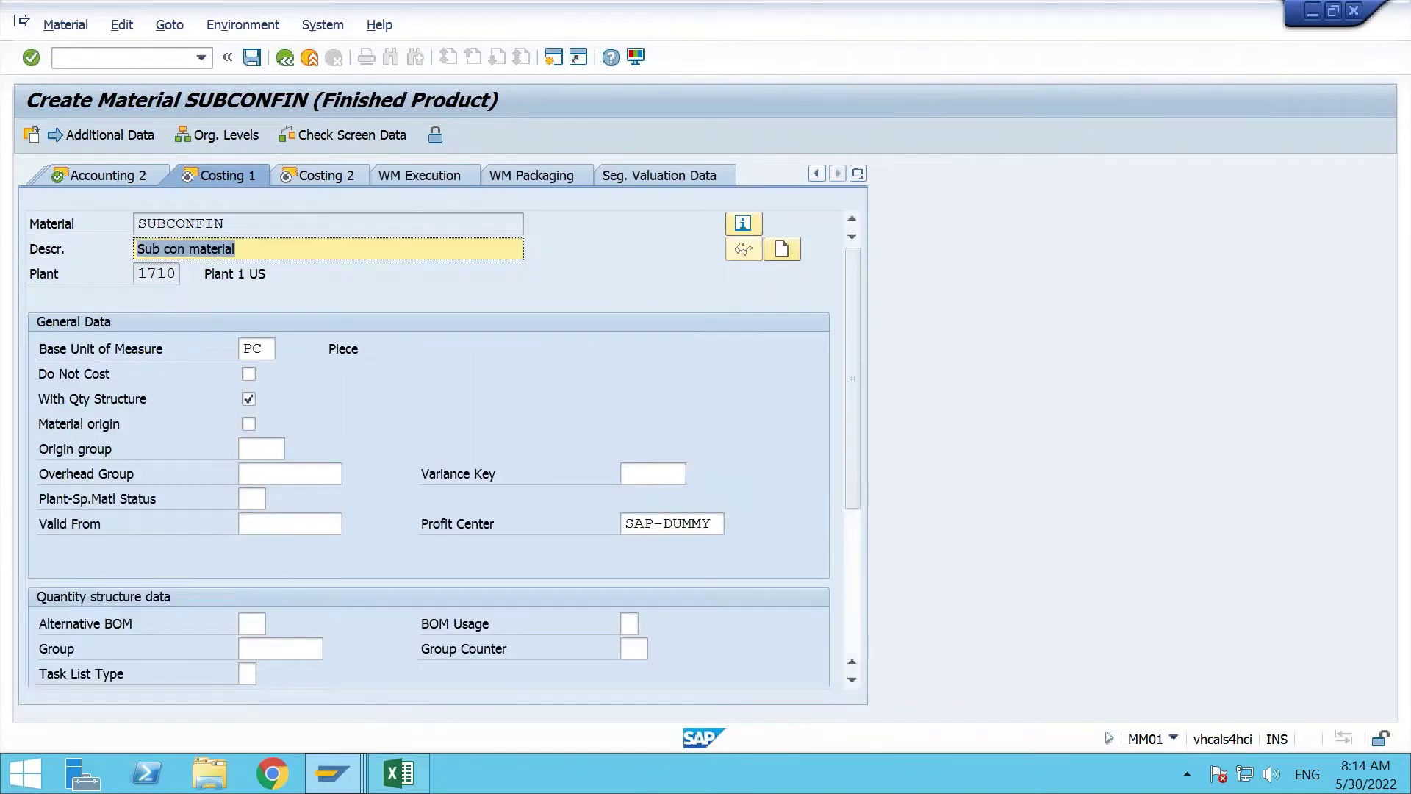
{"action": "key", "text": "Return"}
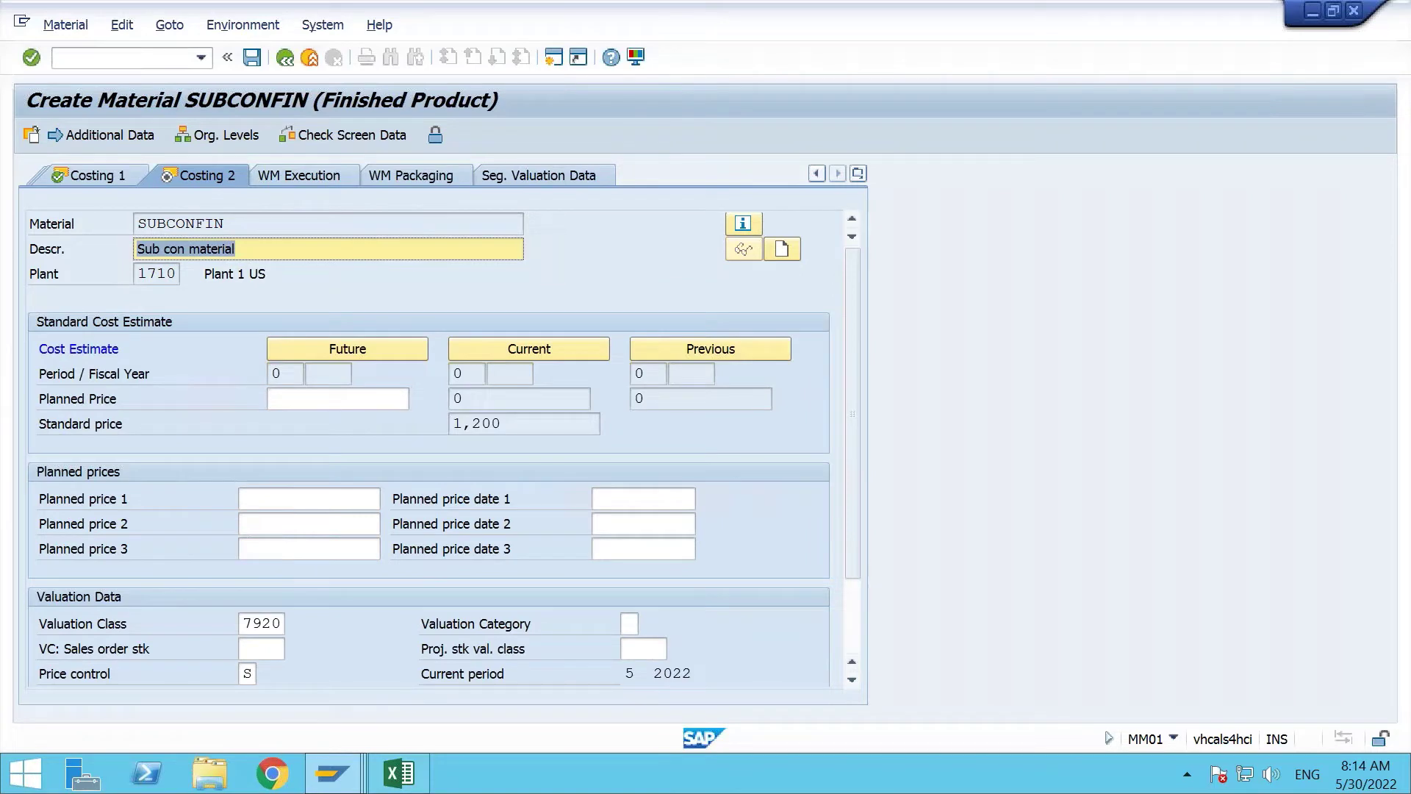
{"action": "key", "text": "Return"}
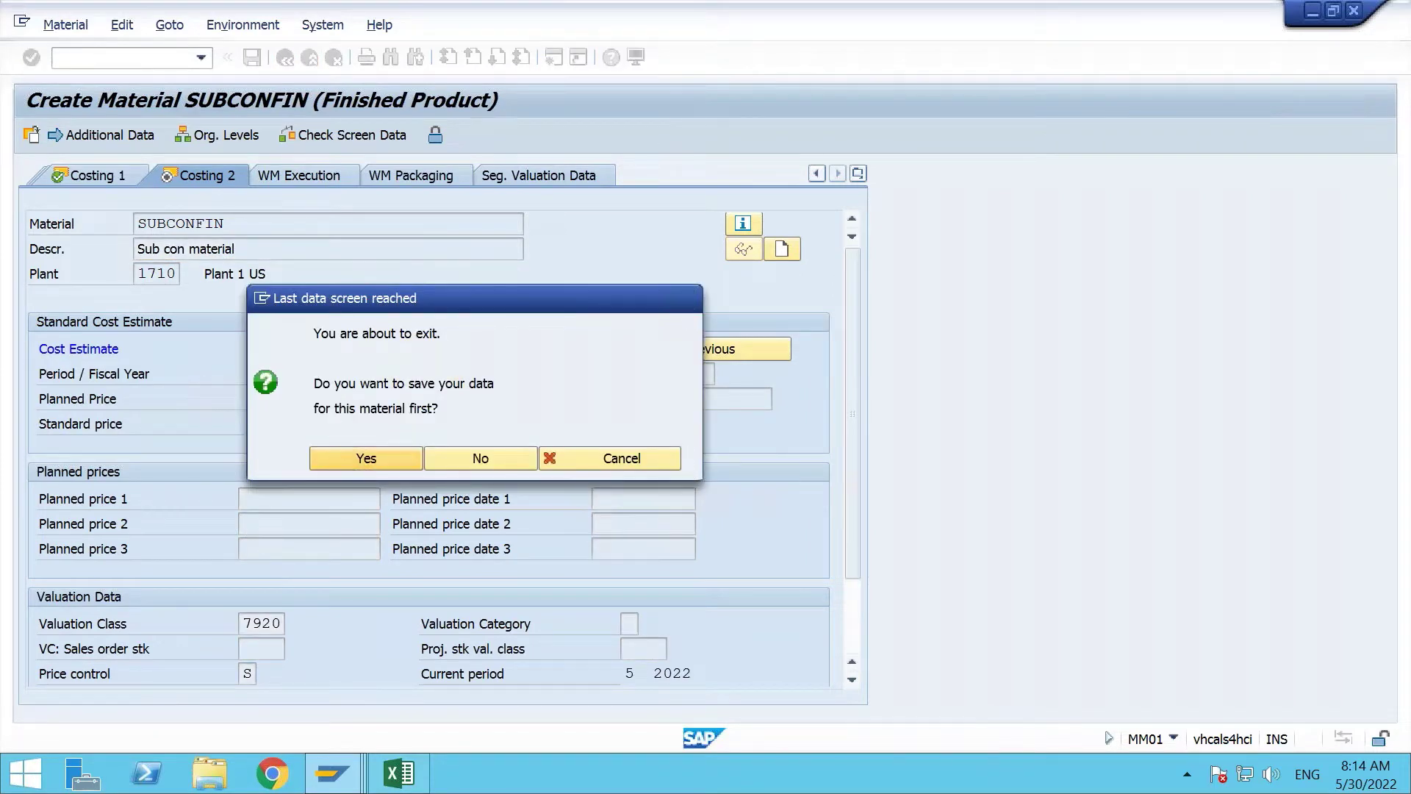
{"action": "key", "text": "Return"}
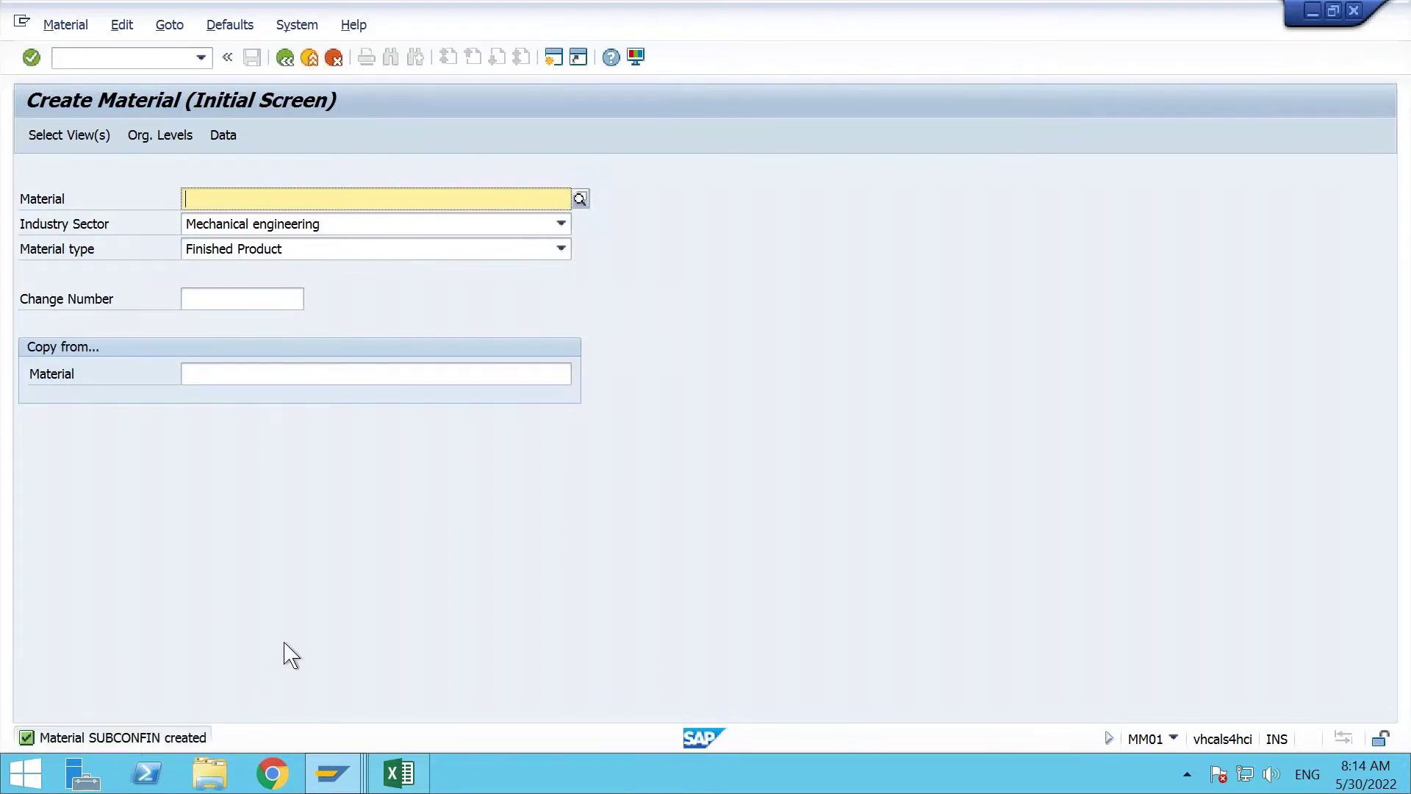
Start a material BOM in transaction CS01 for SUBCONFIN in plant 1710 with BOM usage 1.
{"action": "left_click", "coordinate": [99, 56]}
{"action": "type", "text": "/n"}
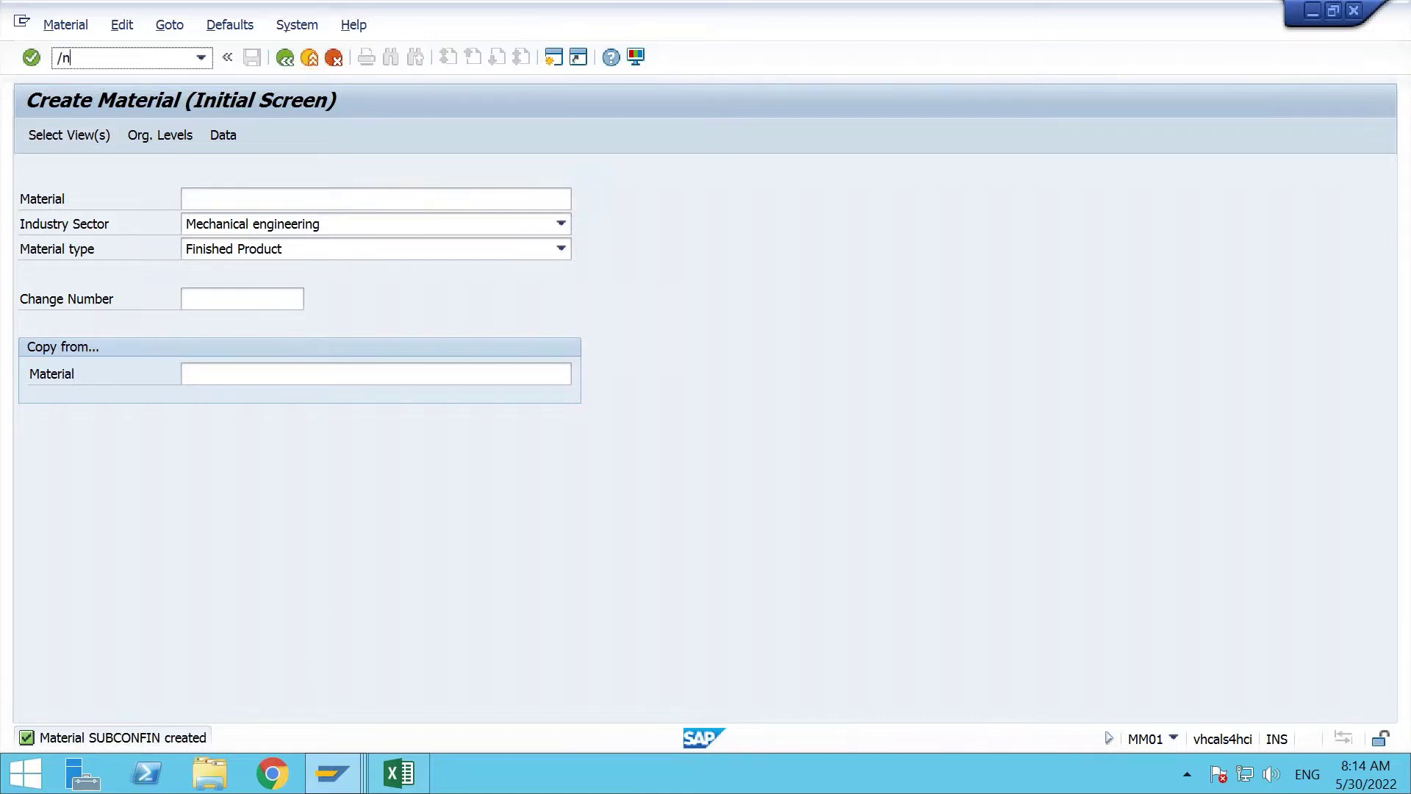
{"action": "type", "text": "cs01"}
{"action": "key", "text": "Return"}
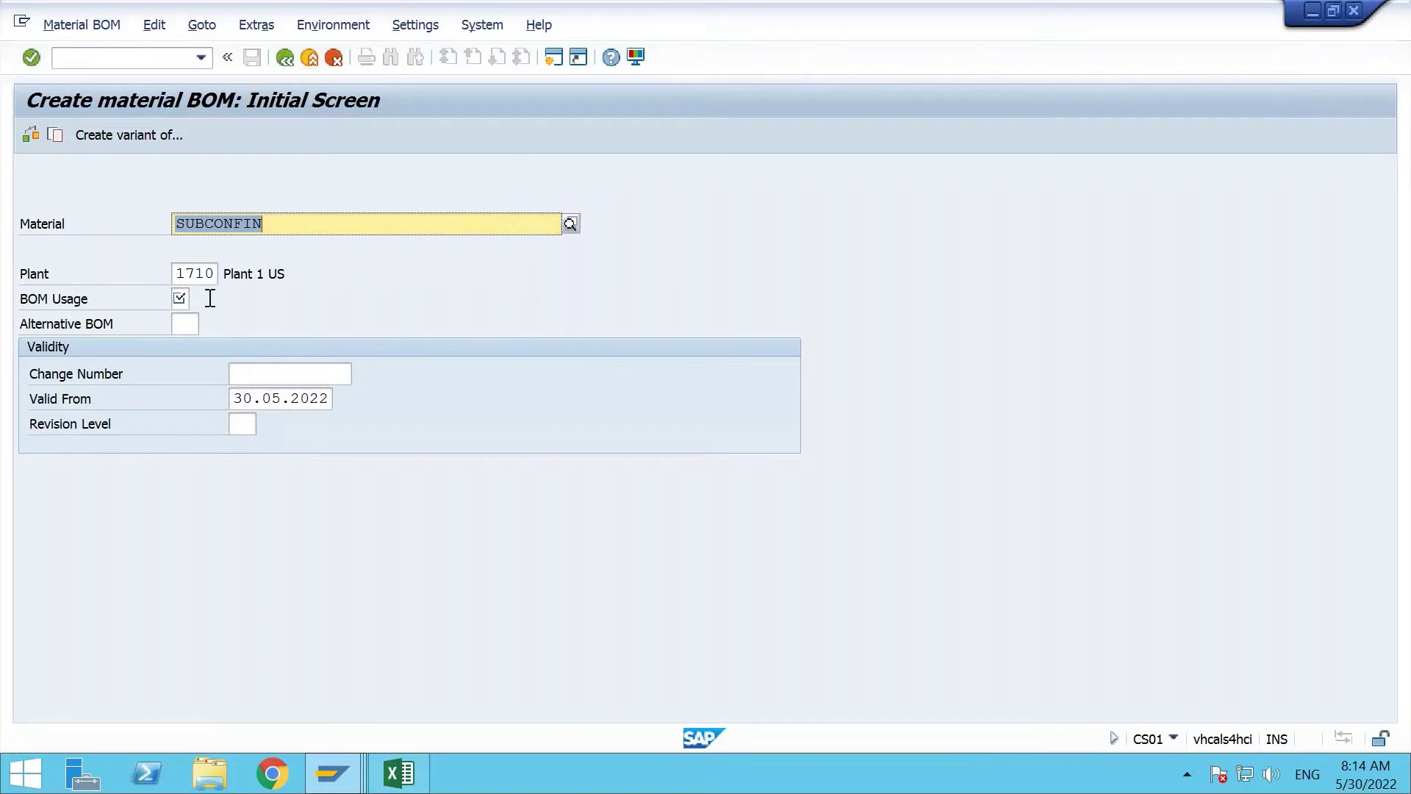
{"action": "left_click", "coordinate": [209, 297]}
{"action": "type", "text": "1"}
{"action": "key", "text": "Return"}
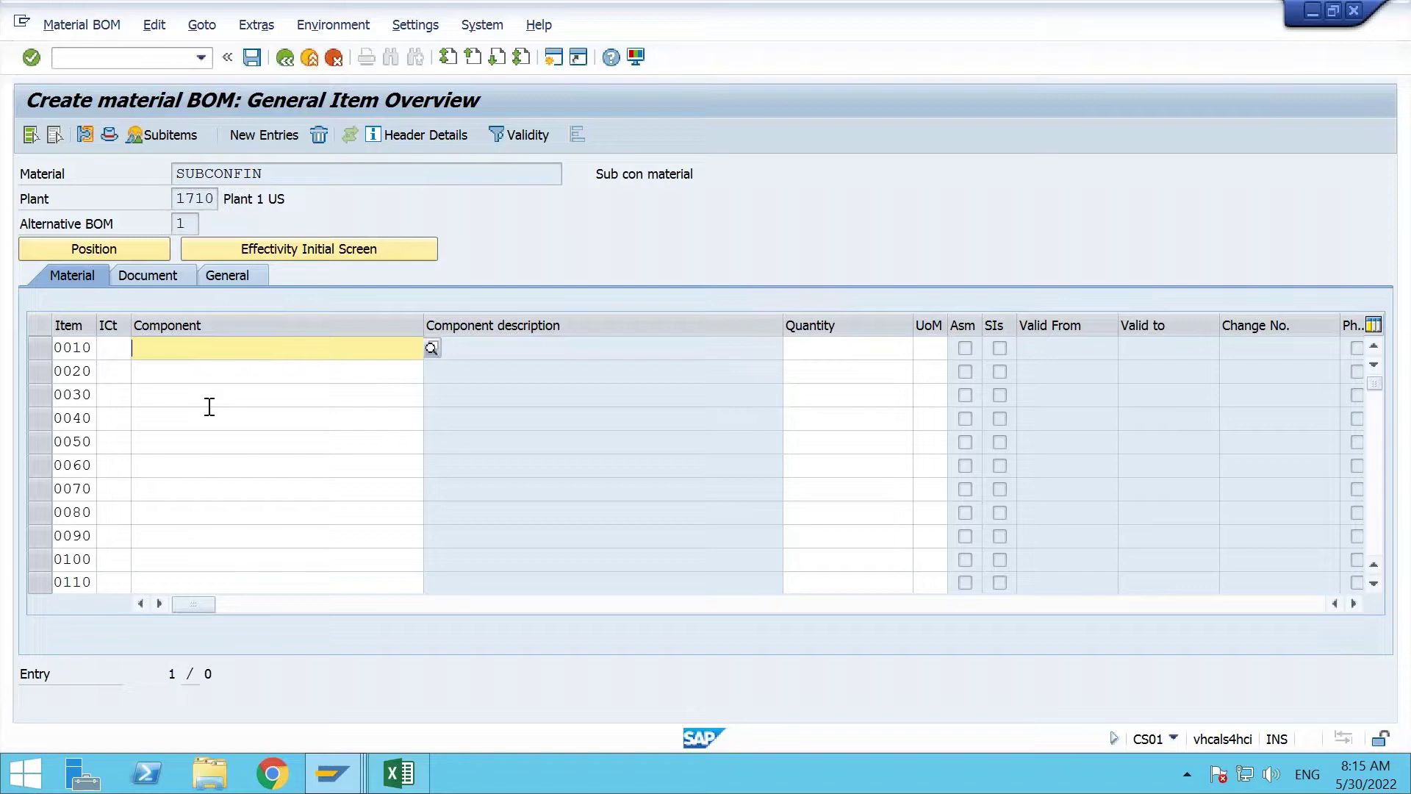
Enter ALTO ENGINE, ALTO TYRES and ALTO WINDSHIELD as the components of BOM items 0010 to 0030.
{"action": "type", "text": "alto"}
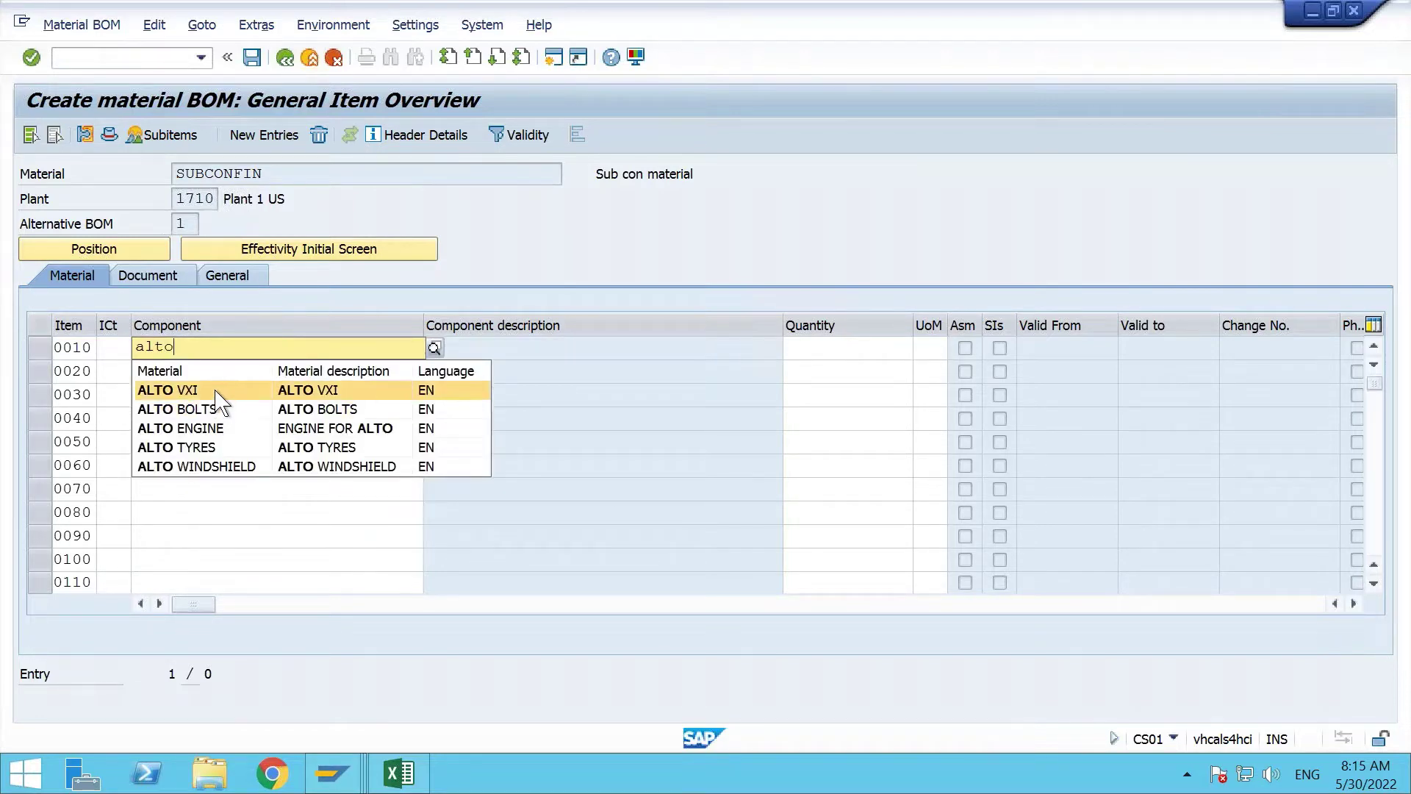
{"action": "left_click", "coordinate": [219, 429]}
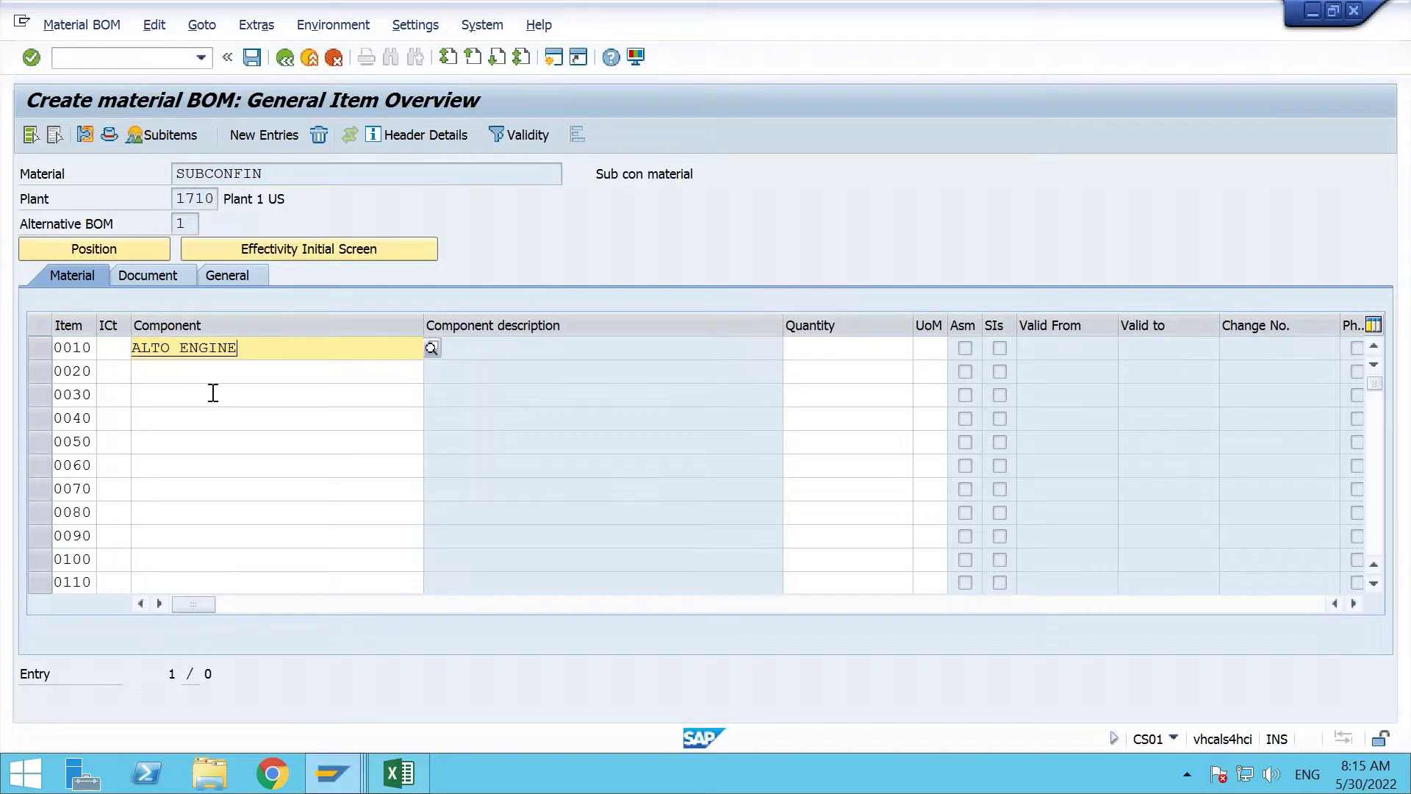
{"action": "key", "text": "Down"}
{"action": "type", "text": "alto"}
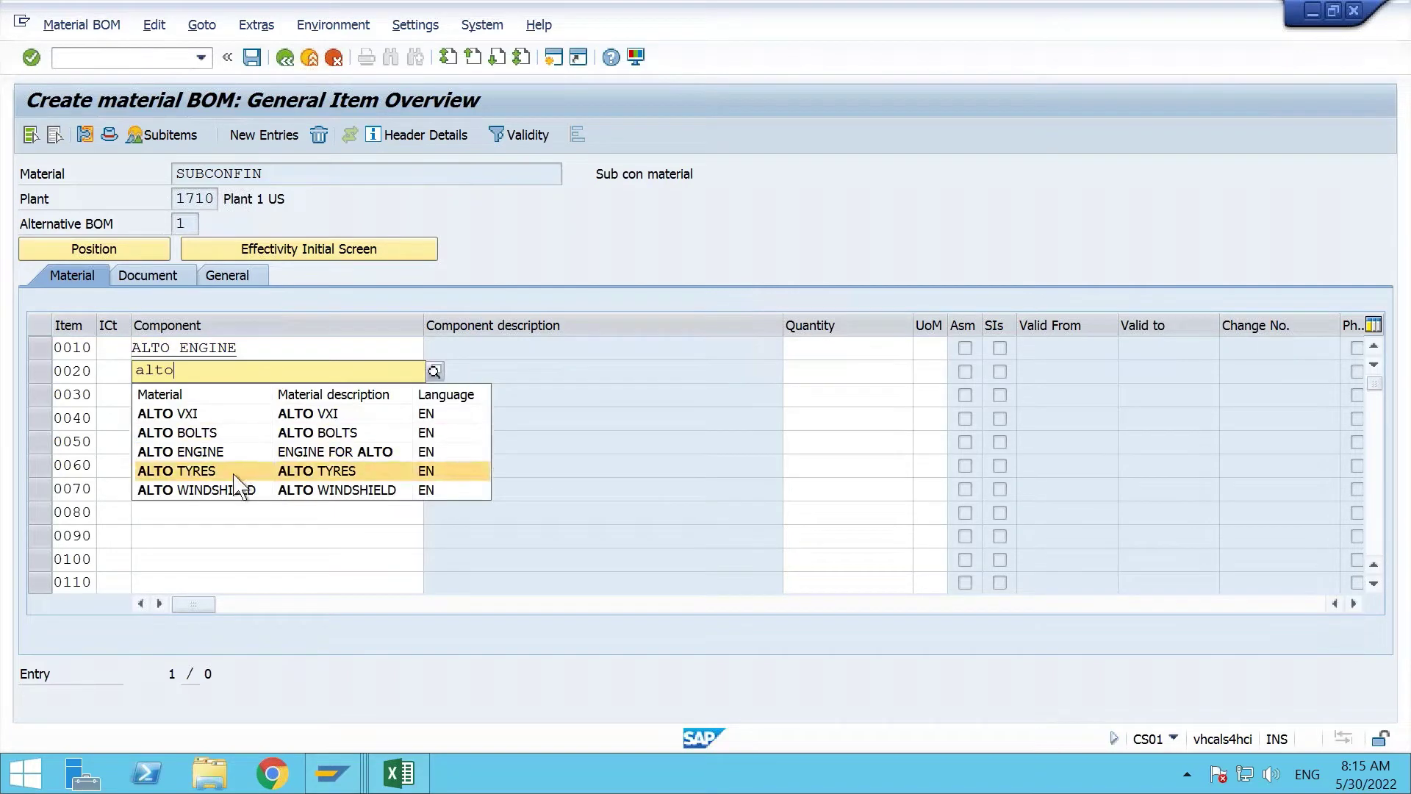
{"action": "left_click", "coordinate": [233, 474]}
{"action": "left_click", "coordinate": [214, 399]}
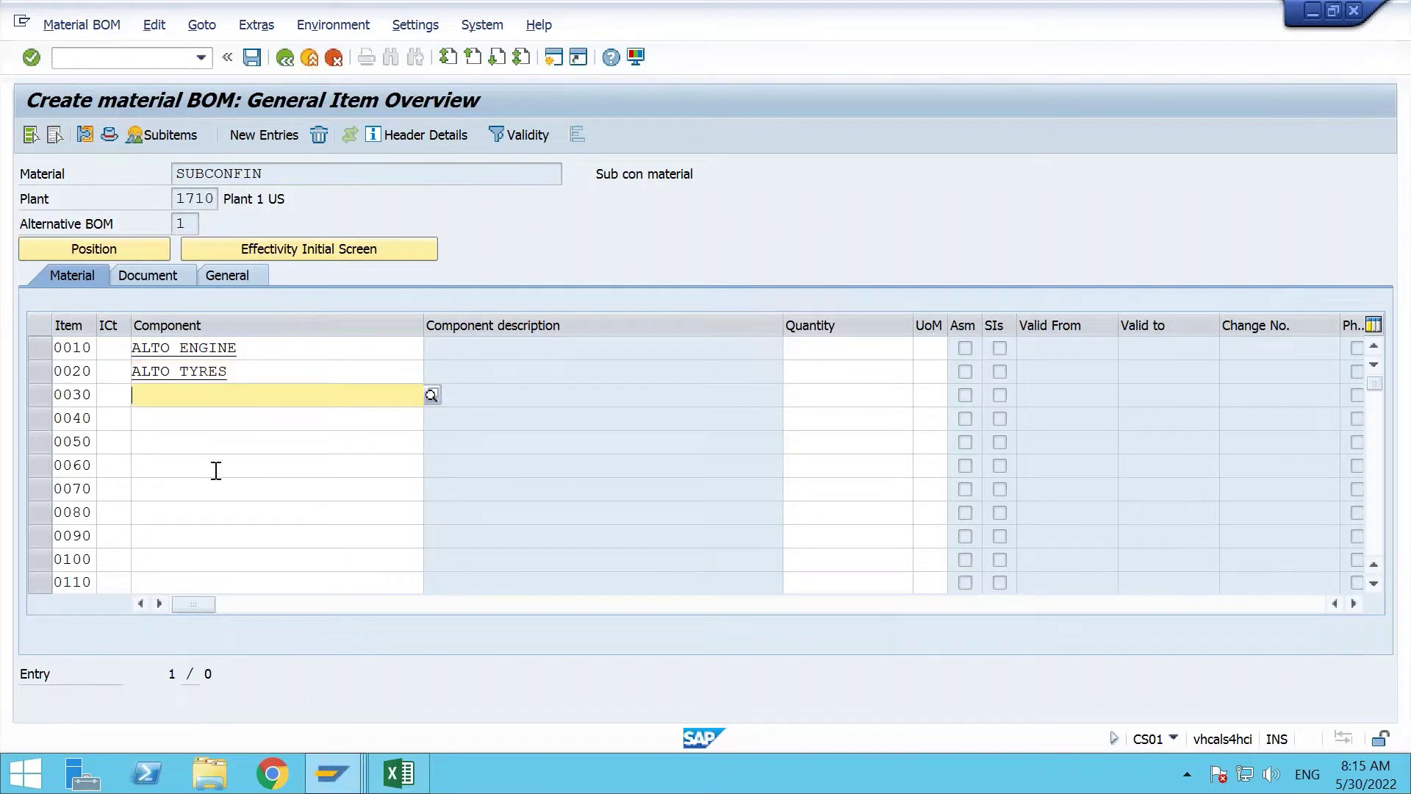
{"action": "type", "text": "alto"}
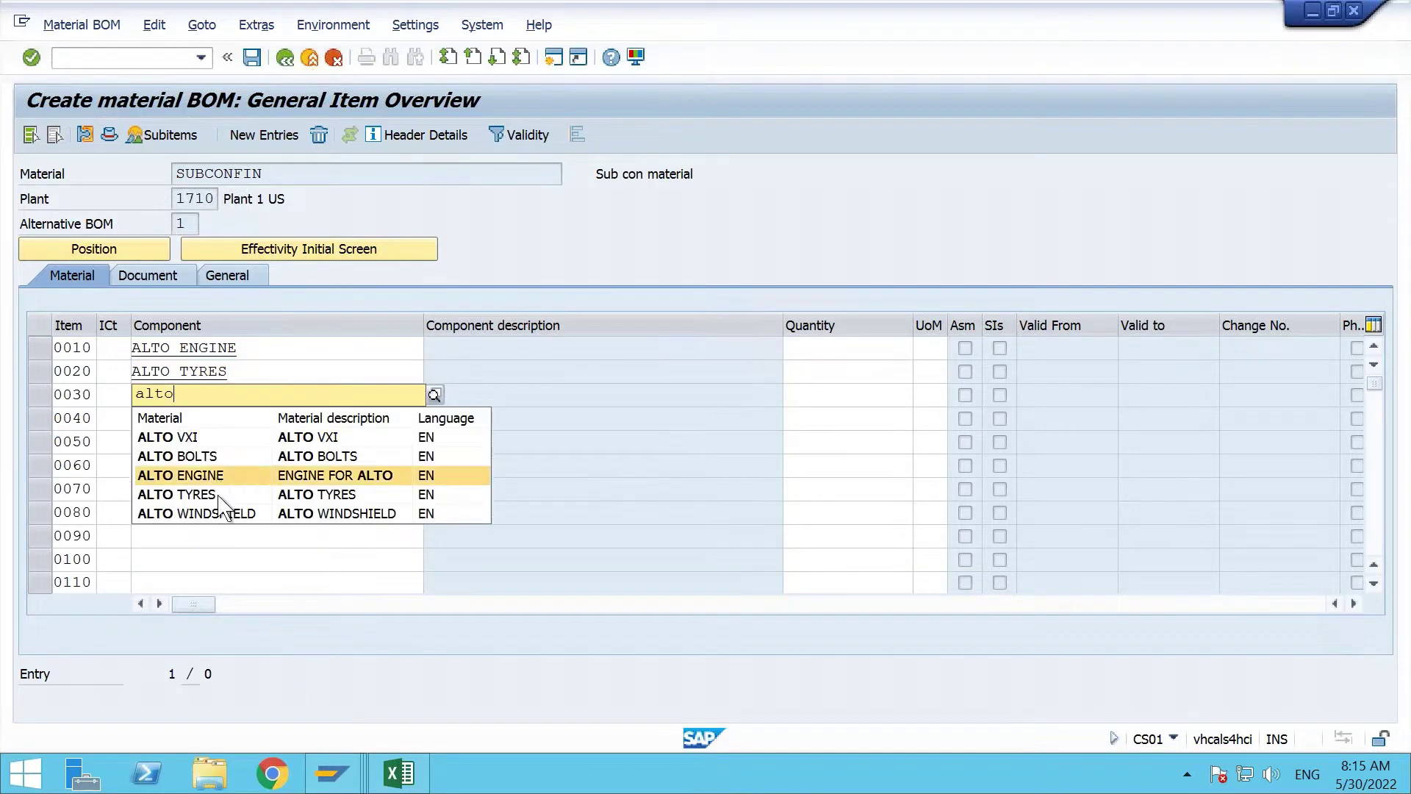
{"action": "left_click", "coordinate": [235, 513]}
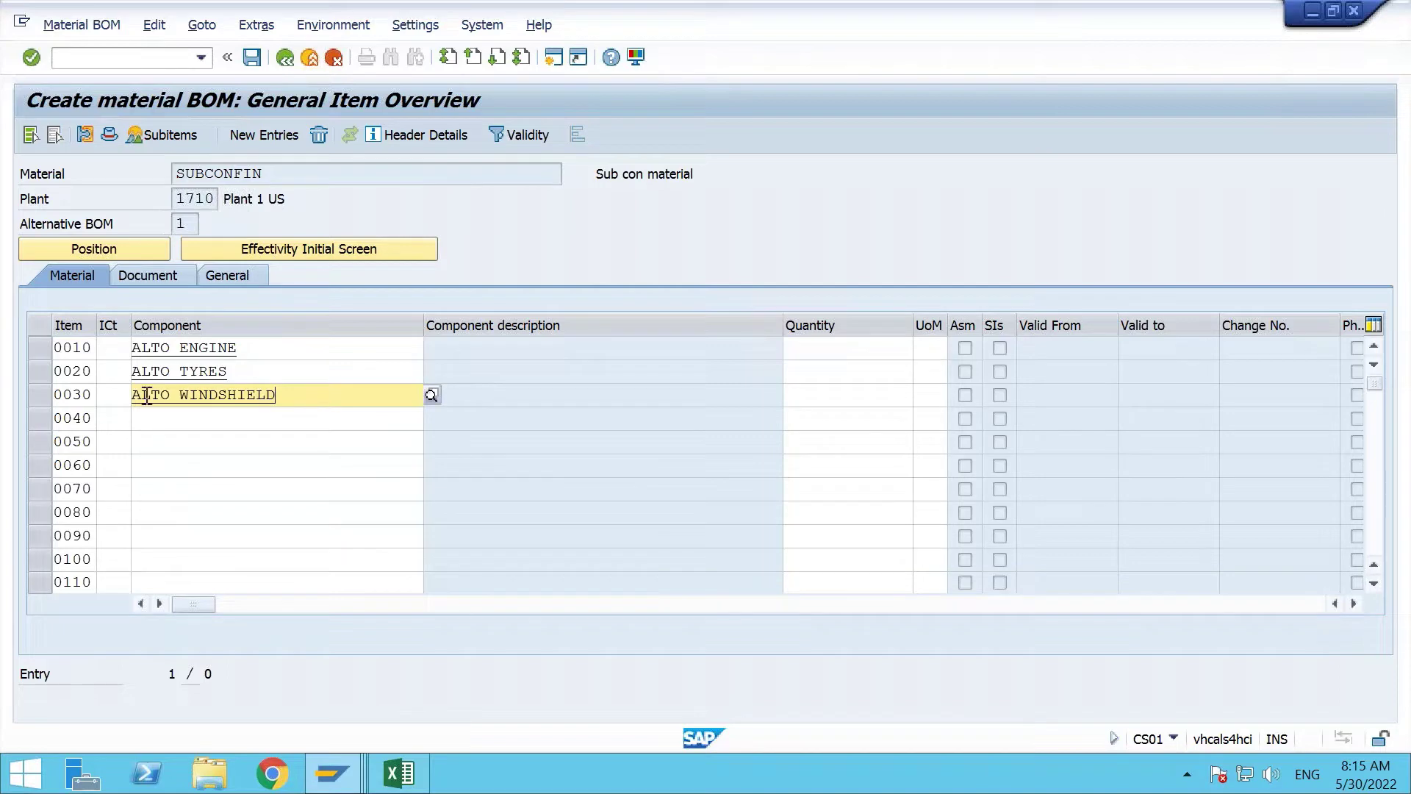
Set the item category of all three BOM components to L.
{"action": "left_click", "coordinate": [120, 353]}
{"action": "type", "text": "L"}
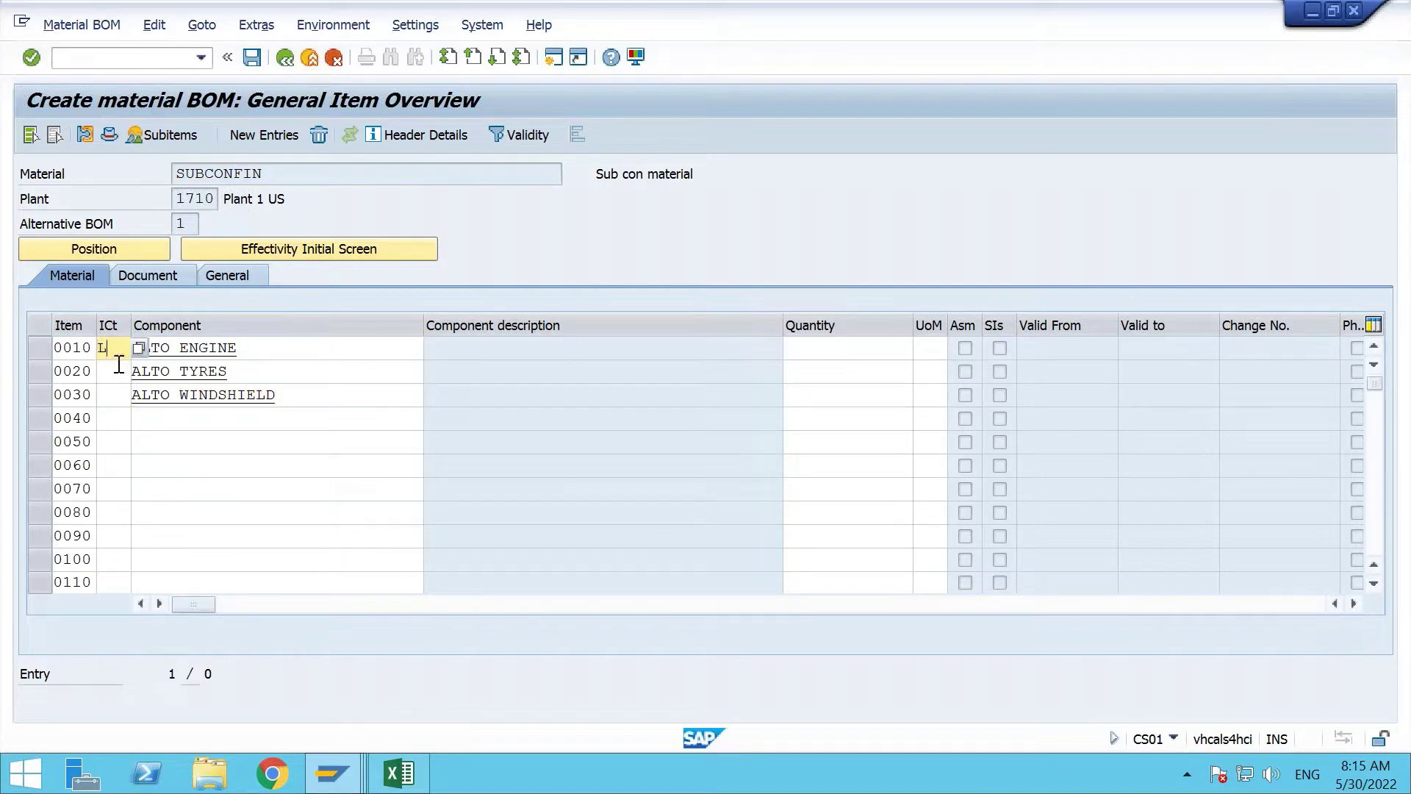
{"action": "left_click", "coordinate": [118, 369]}
{"action": "type", "text": "L"}
{"action": "left_click", "coordinate": [117, 394]}
{"action": "type", "text": "L"}
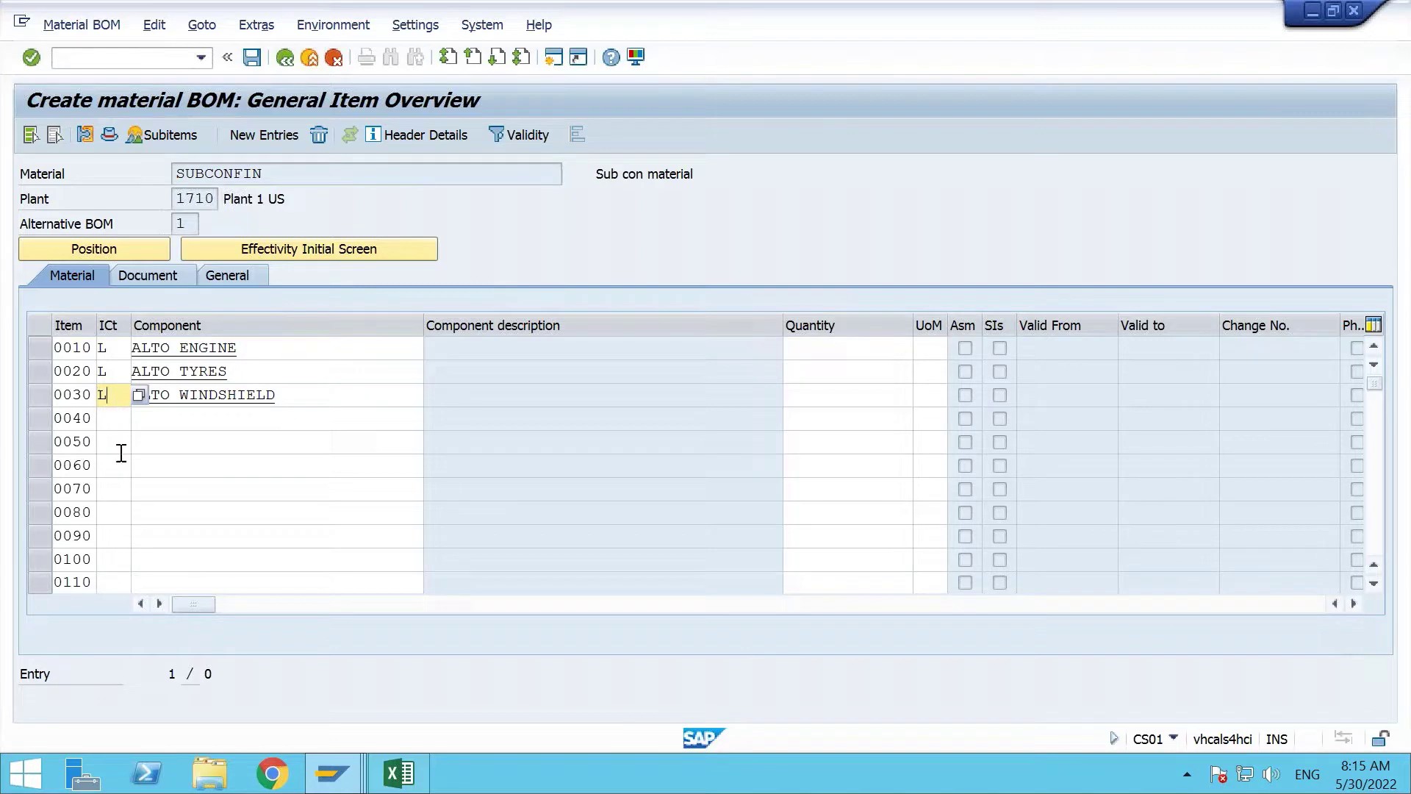
Set the component quantities to 1 for the engine, 4 for the tyres and 1 for the windshield, and save the BOM.
{"action": "left_click", "coordinate": [838, 348]}
{"action": "type", "text": "1"}
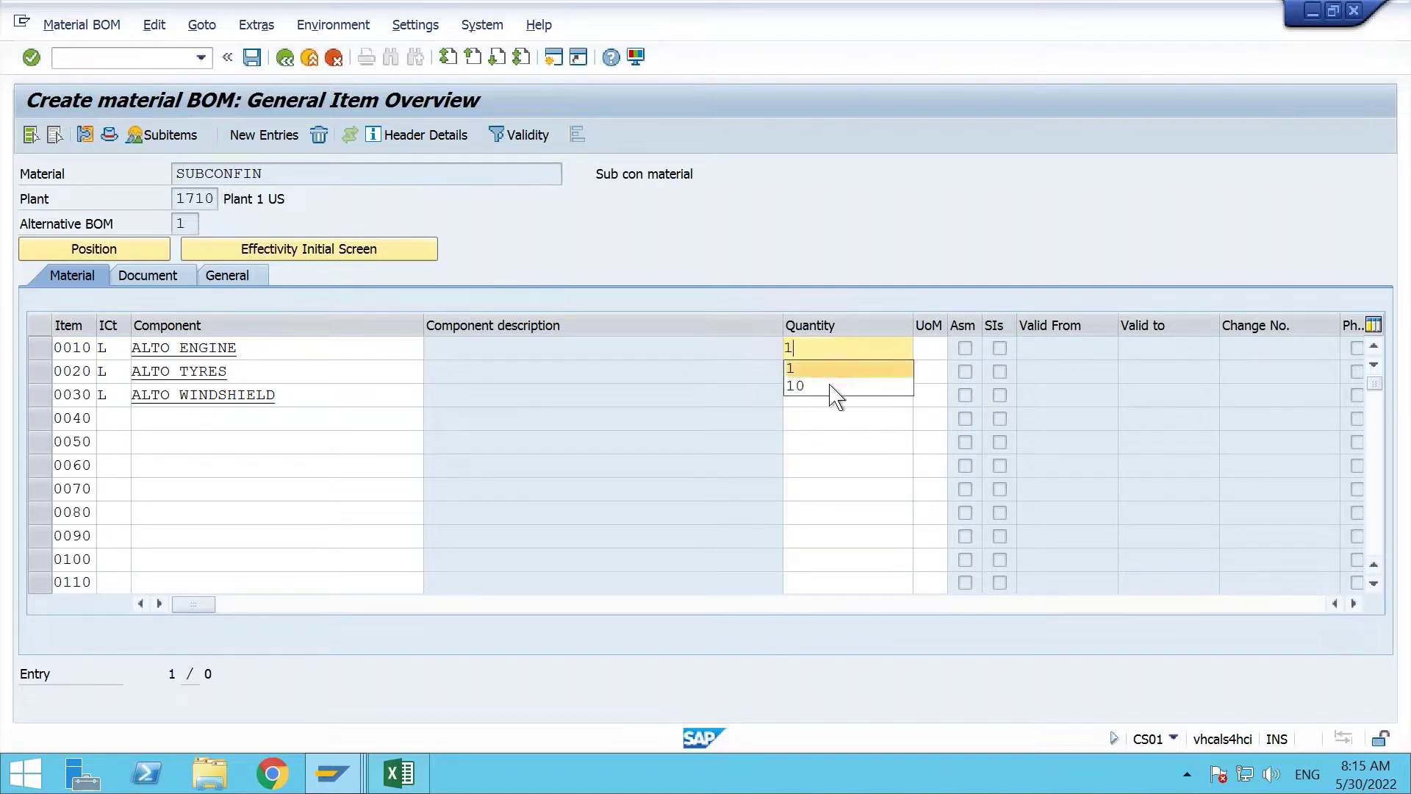
{"action": "left_click", "coordinate": [827, 373]}
{"action": "left_click", "coordinate": [827, 374]}
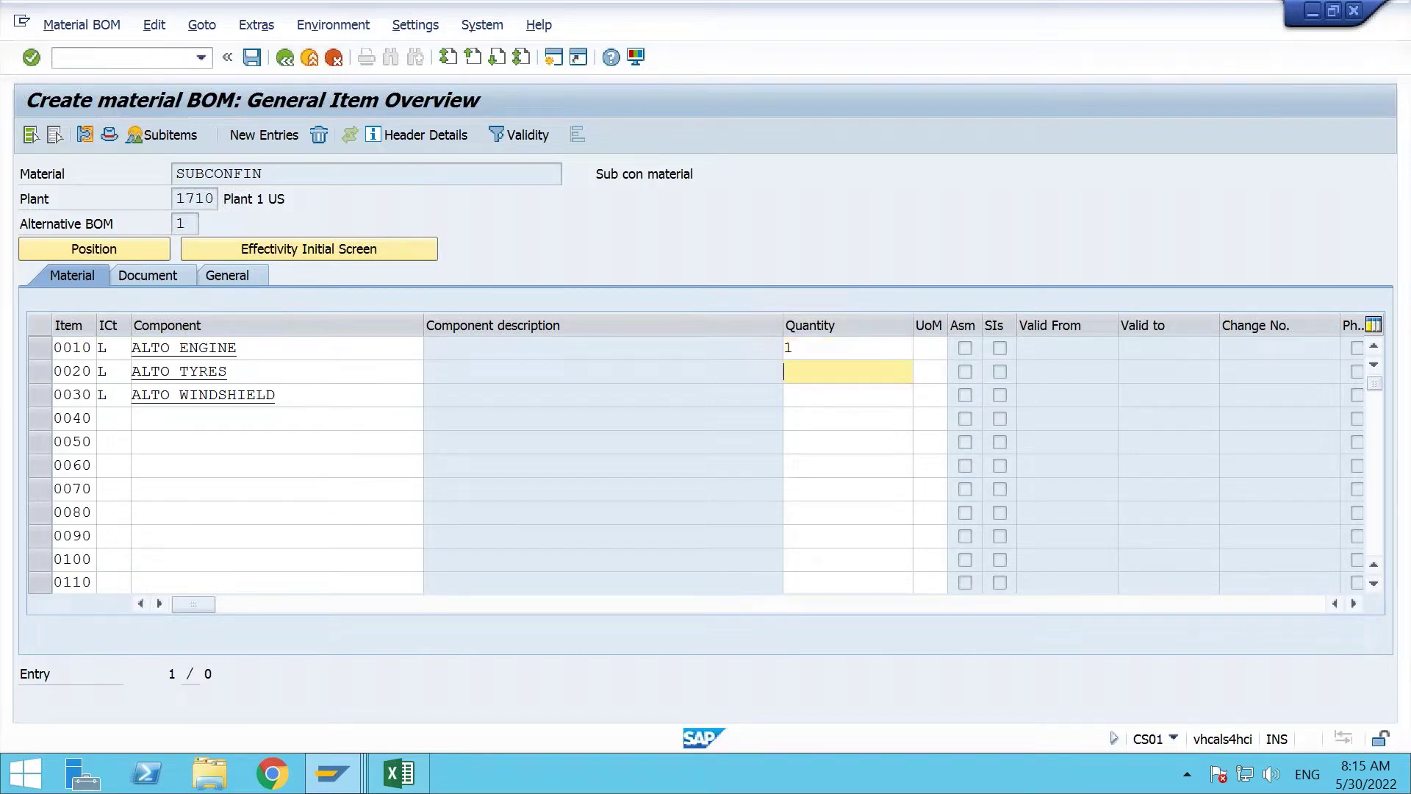
{"action": "type", "text": "4"}
{"action": "left_click", "coordinate": [817, 402]}
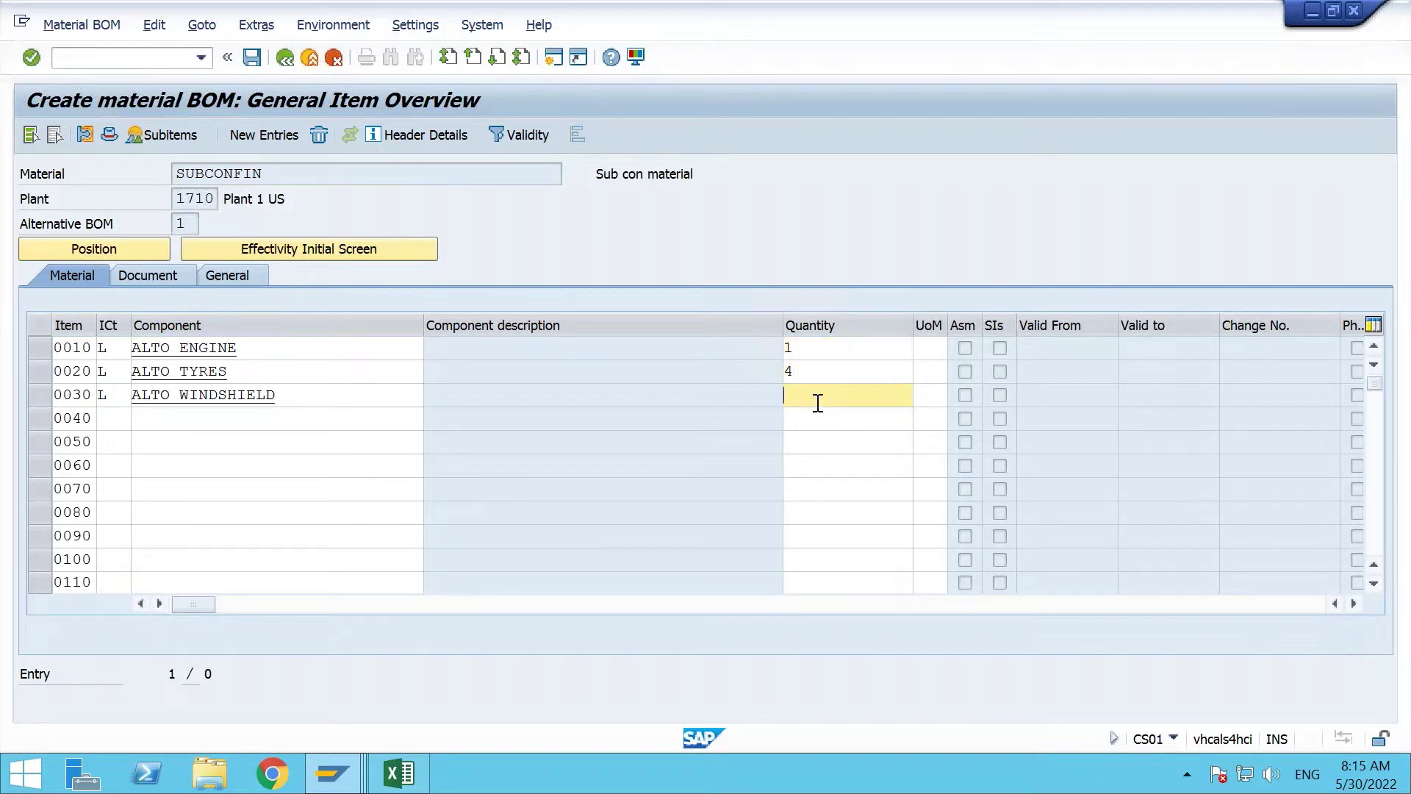
{"action": "type", "text": "1"}
{"action": "key", "text": "Return"}
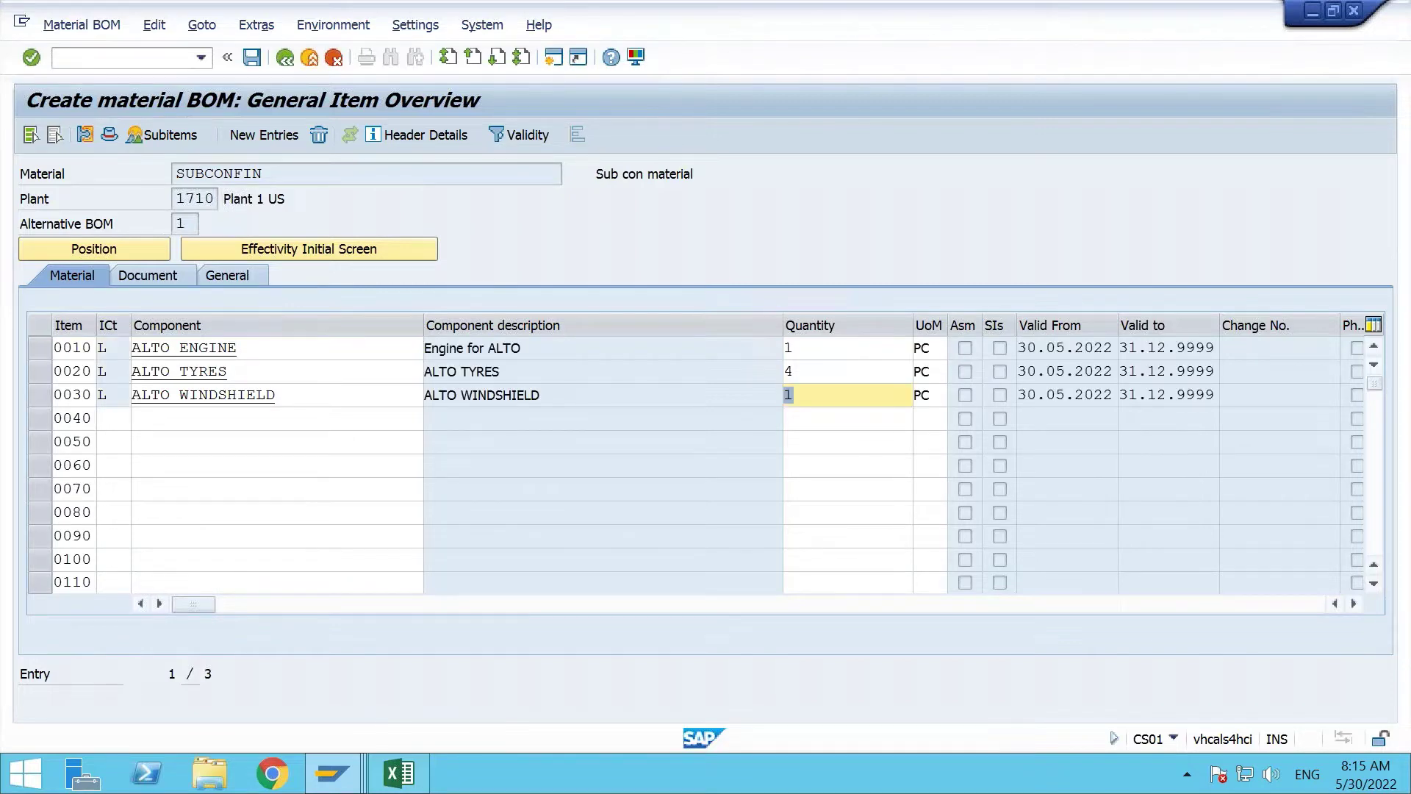
{"action": "left_click", "coordinate": [255, 60]}
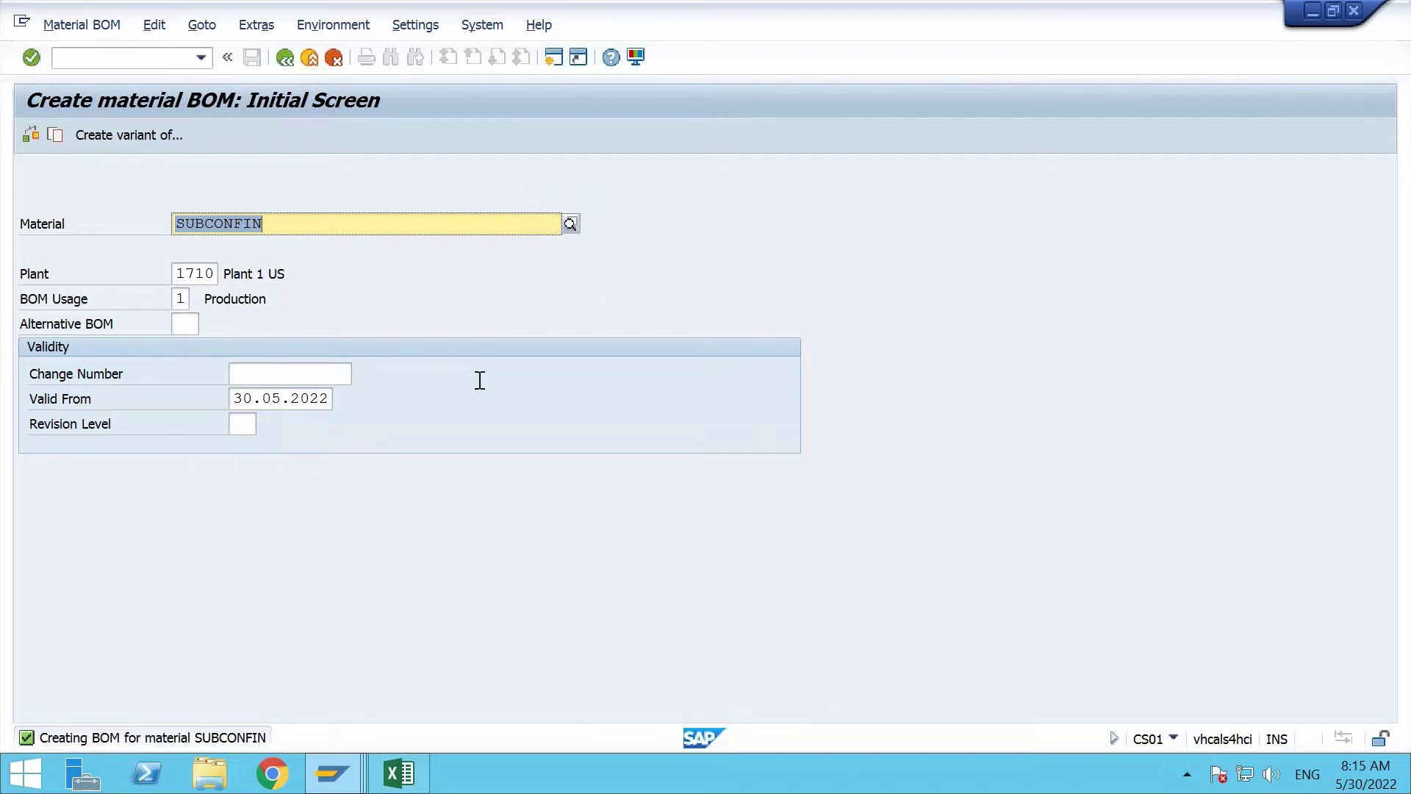
Open transaction C223 for mass processing of production versions.
{"action": "left_click", "coordinate": [112, 61]}
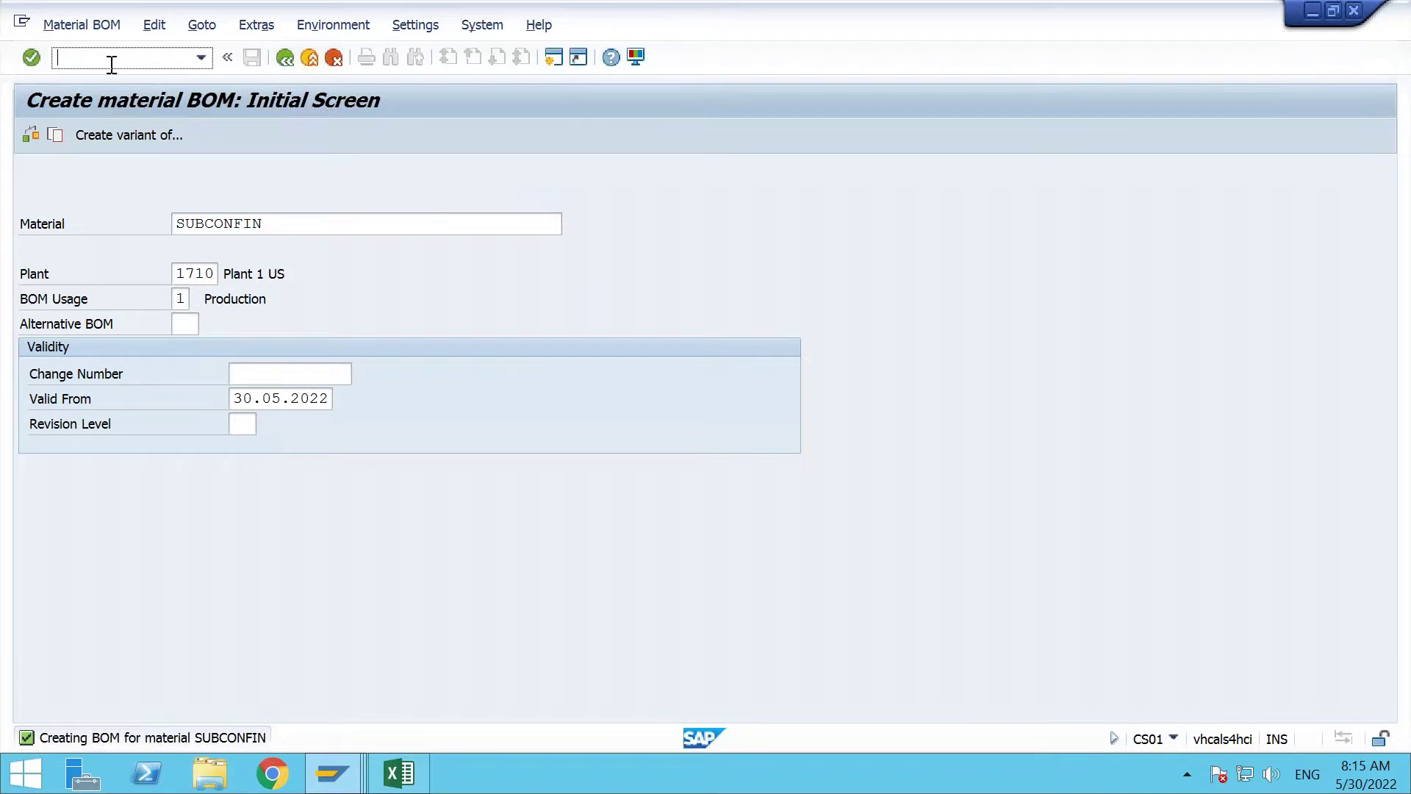
{"action": "type", "text": "/nc223"}
{"action": "key", "text": "Return"}
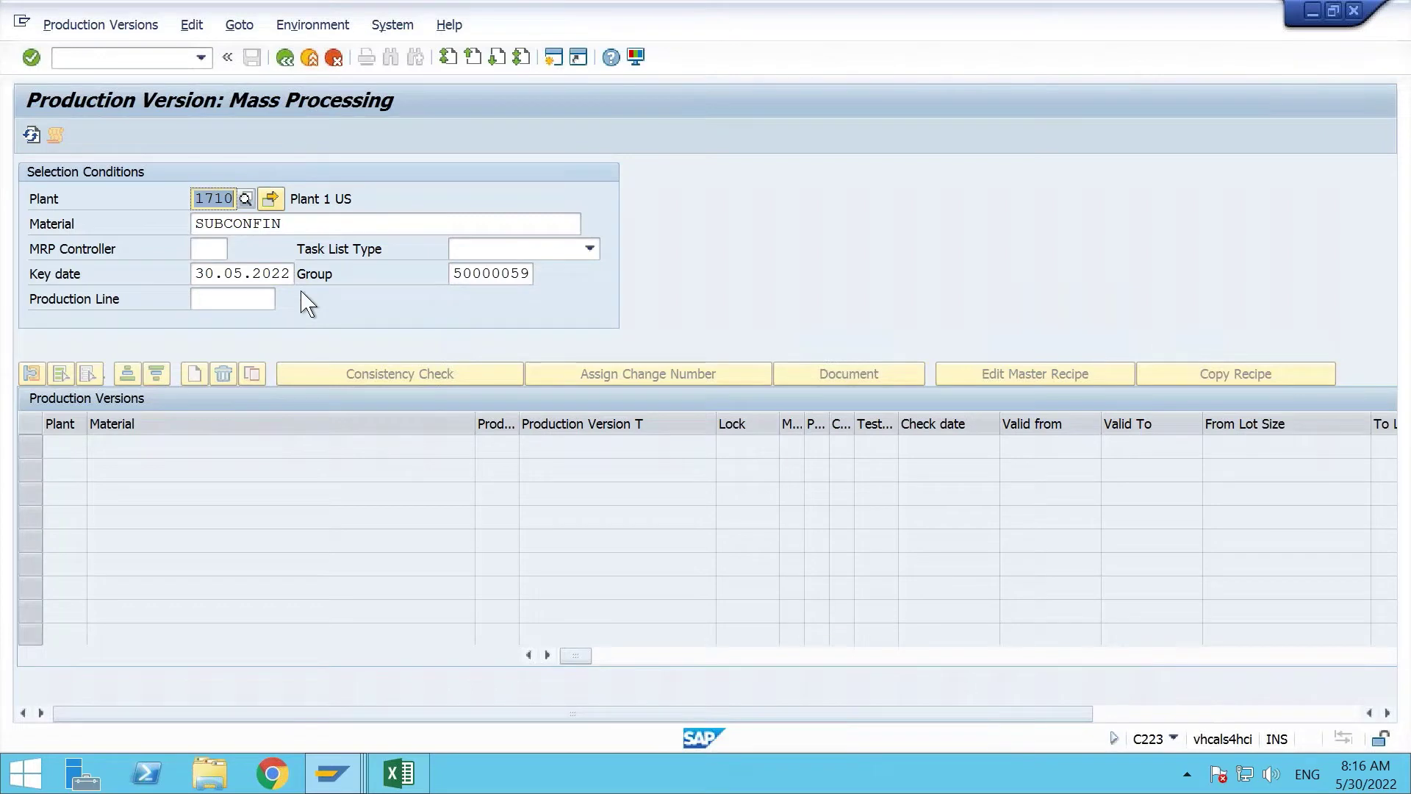
Clear the group selection condition and look up the production versions of SUBCONFIN in plant 1710.
{"action": "left_click", "coordinate": [457, 278]}
{"action": "key", "text": "shift+End"}
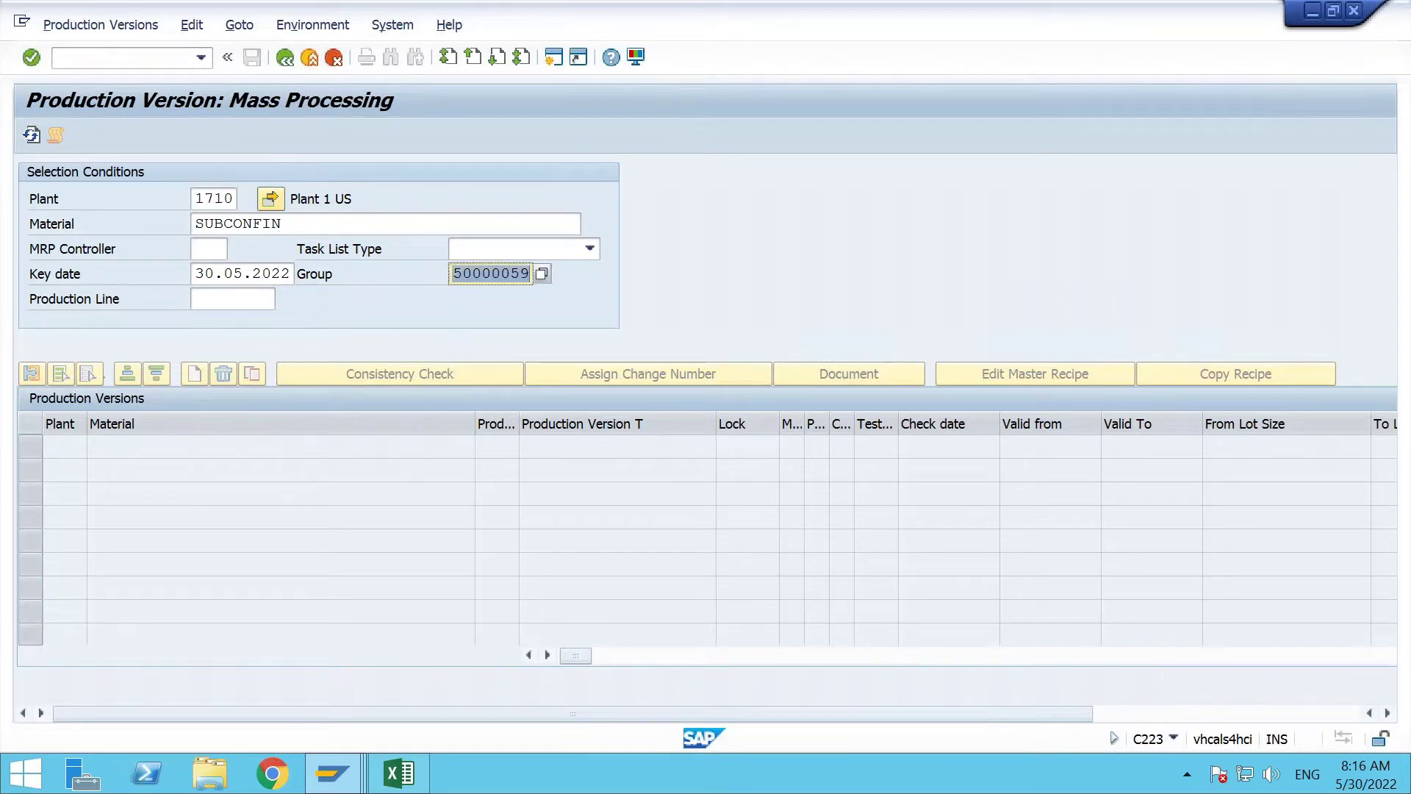
{"action": "key", "text": "Delete"}
{"action": "key", "text": "Return"}
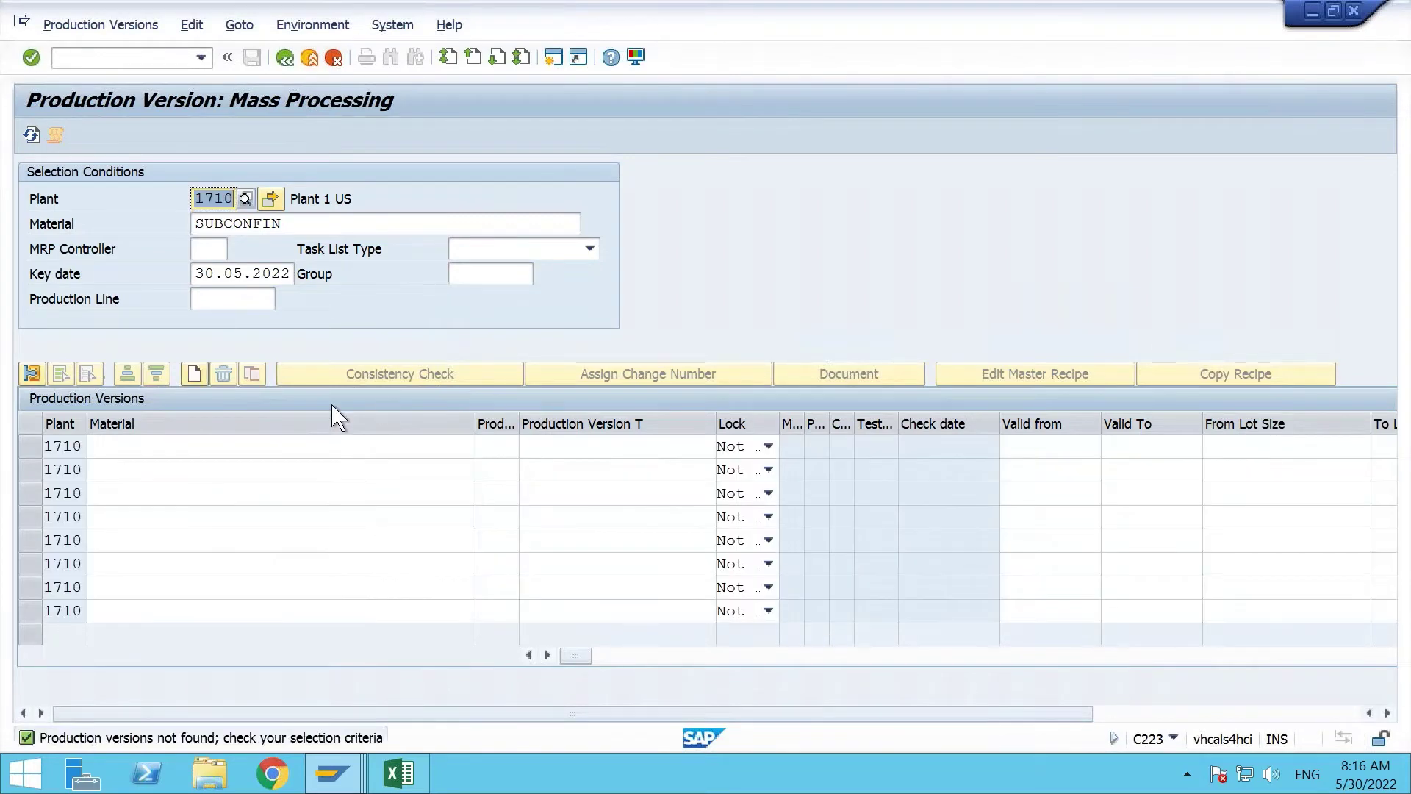
Enter SUBCONFIN as the material in the first row of the production versions table.
{"action": "left_click", "coordinate": [300, 439]}
{"action": "type", "text": "s"}
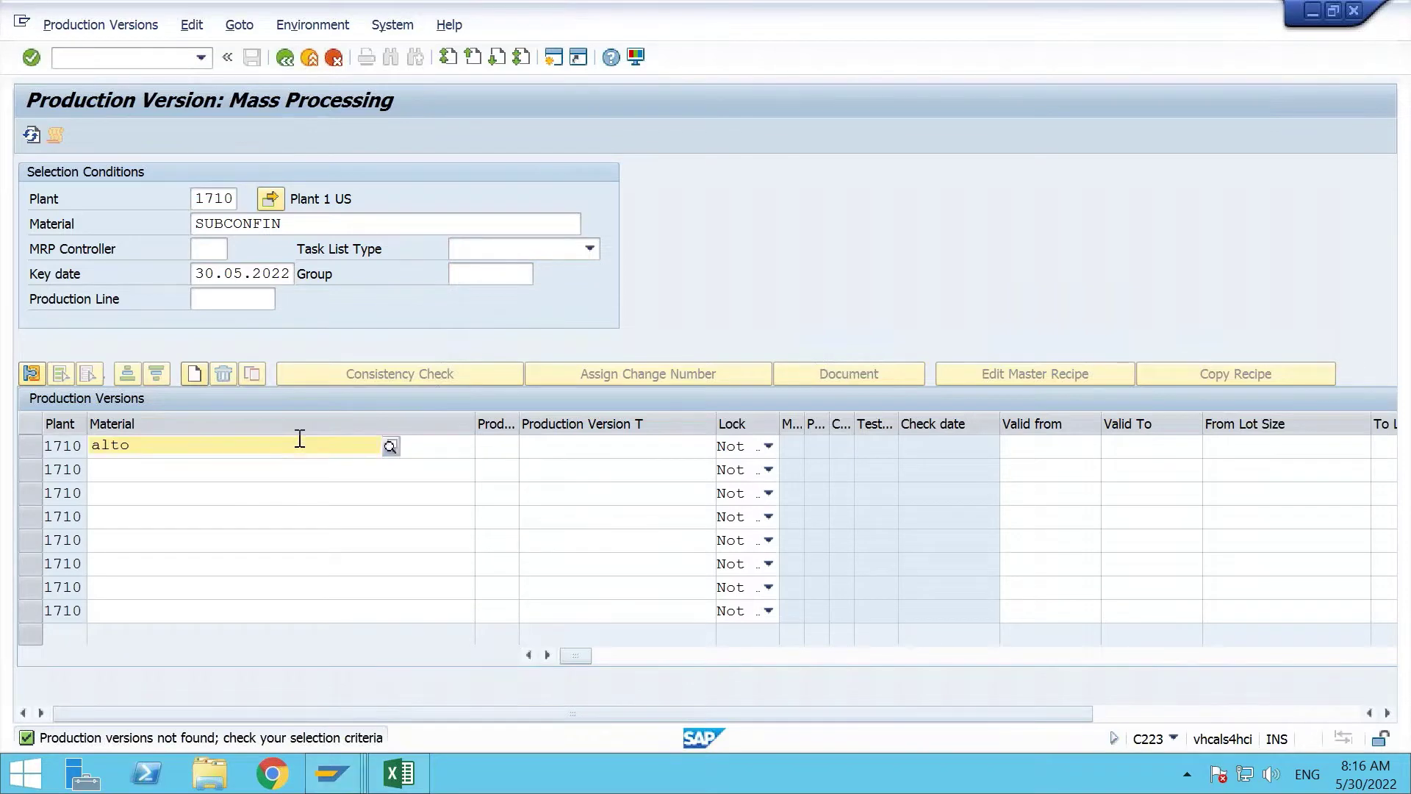
{"action": "type", "text": "ubcon"}
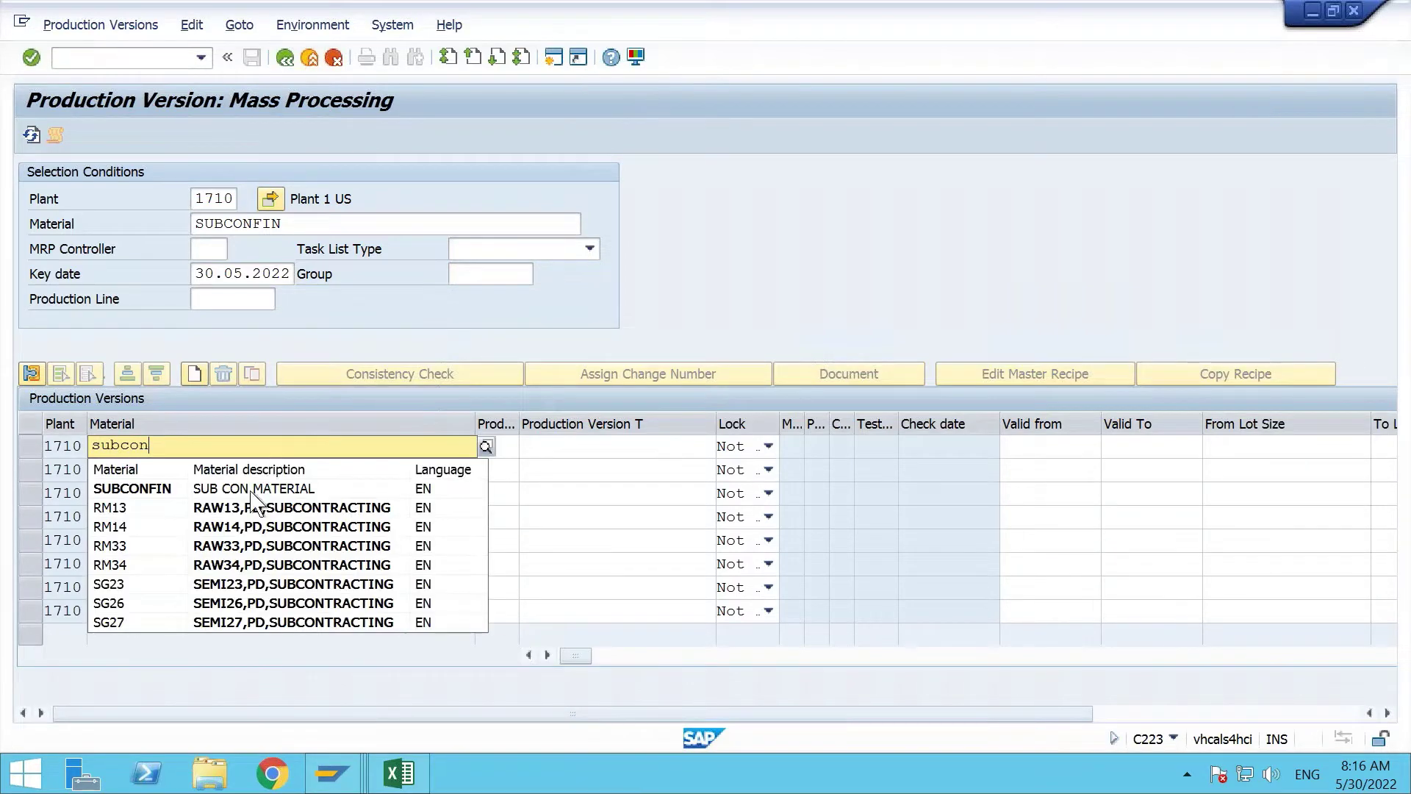
{"action": "key", "text": "Down"}
{"action": "key", "text": "Return"}
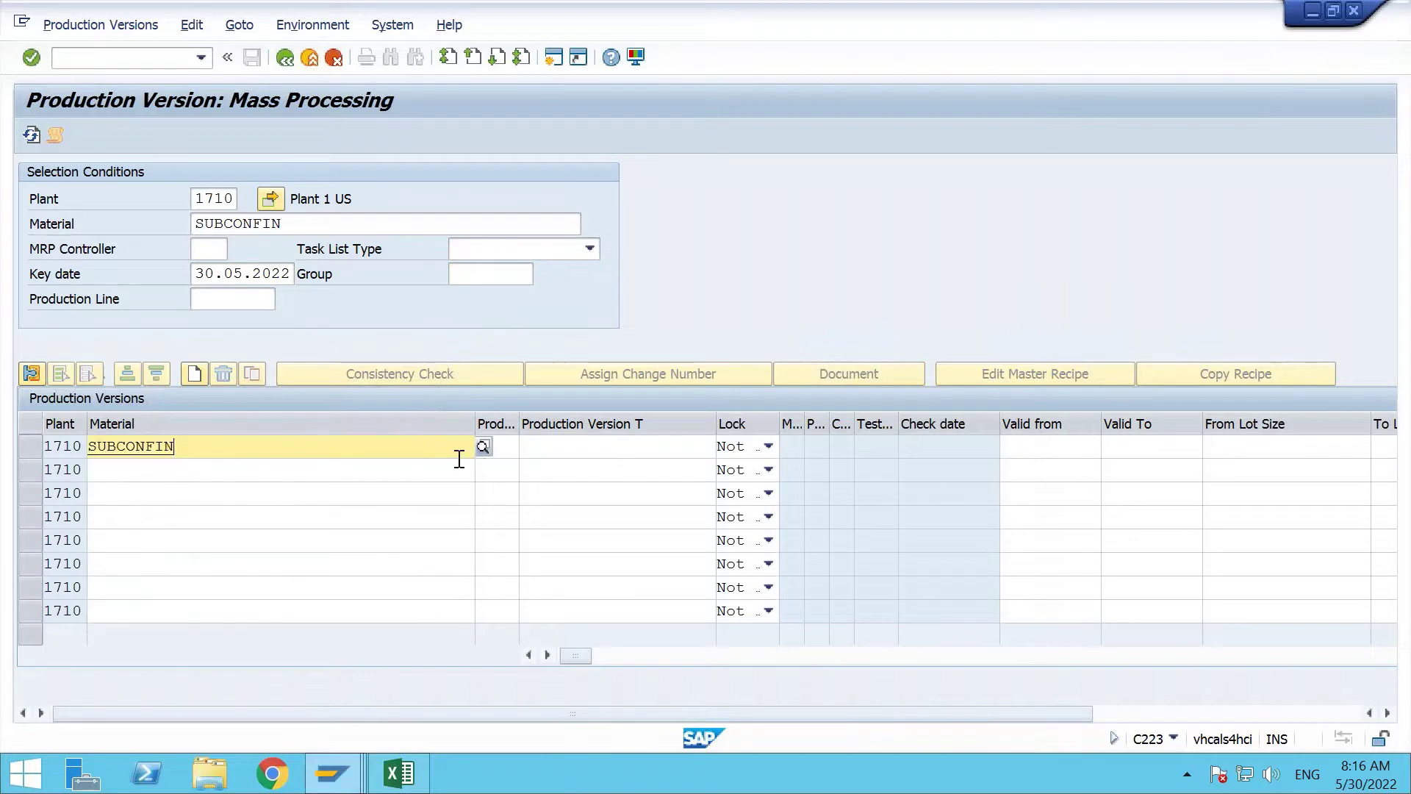
Set the SUBCONFIN row's production version to PV1 with the text "PV for subcon".
{"action": "left_click", "coordinate": [500, 446]}
{"action": "type", "text": "PV"}
{"action": "key", "text": "Down"}
{"action": "key", "text": "Return"}
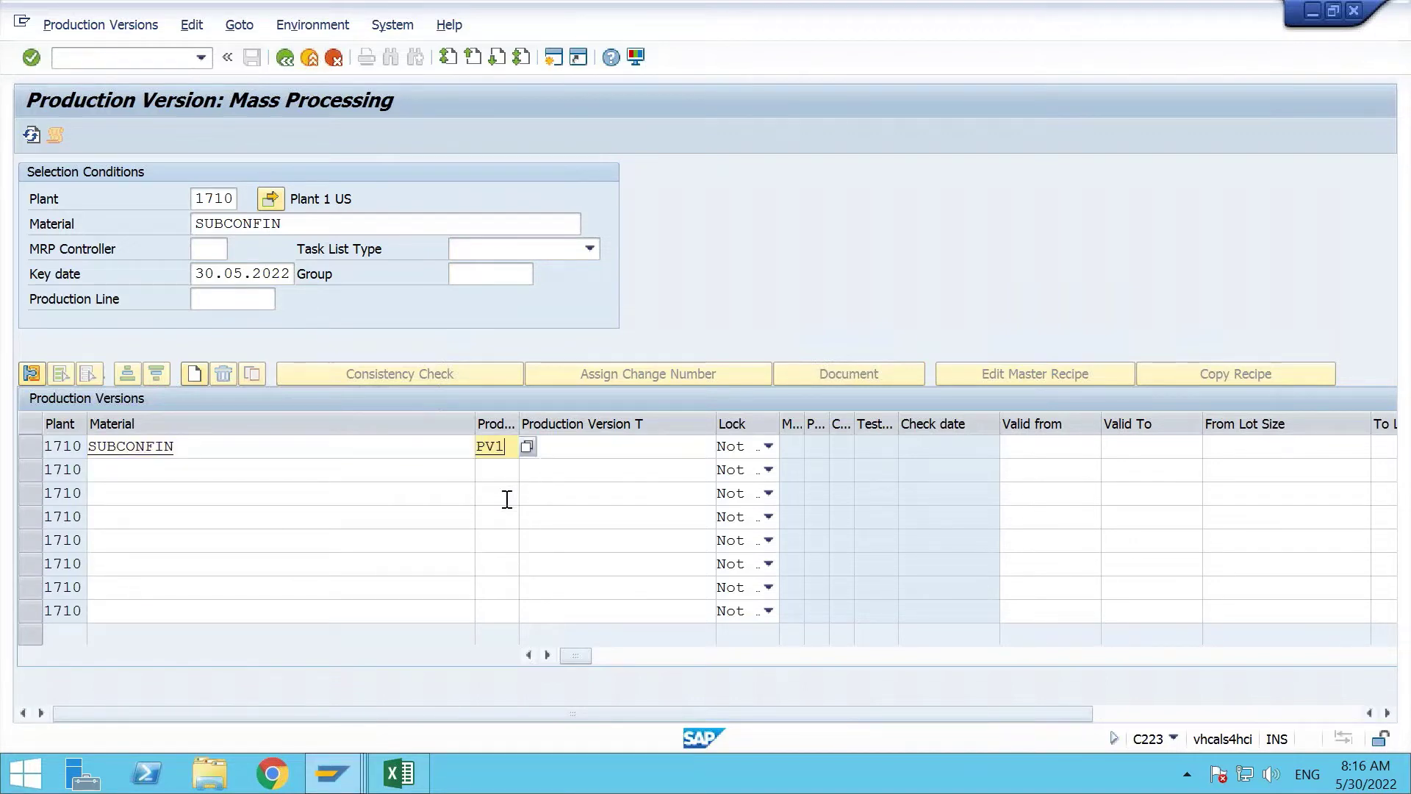
{"action": "key", "text": "Tab"}
{"action": "type", "text": "PV"}
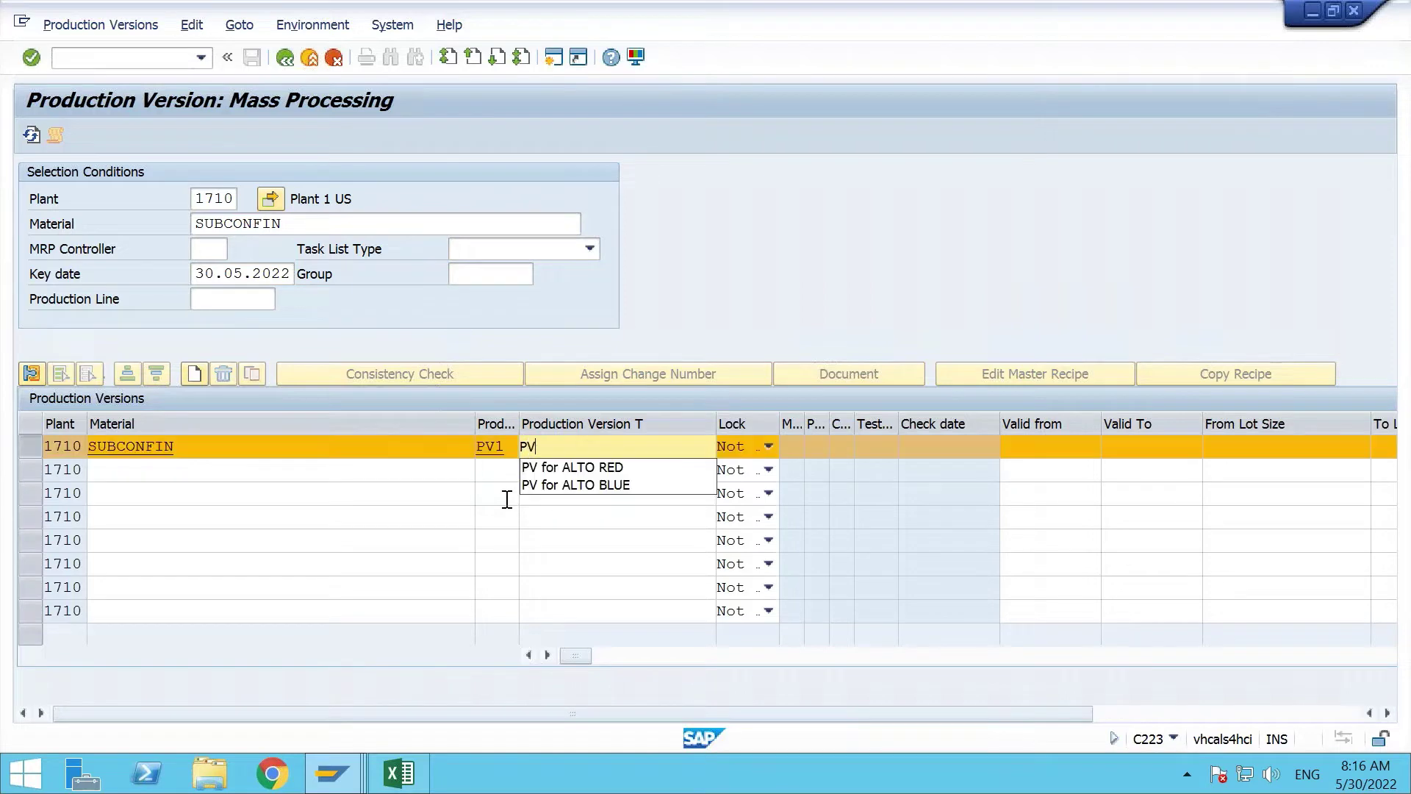
{"action": "type", "text": " for subcon"}
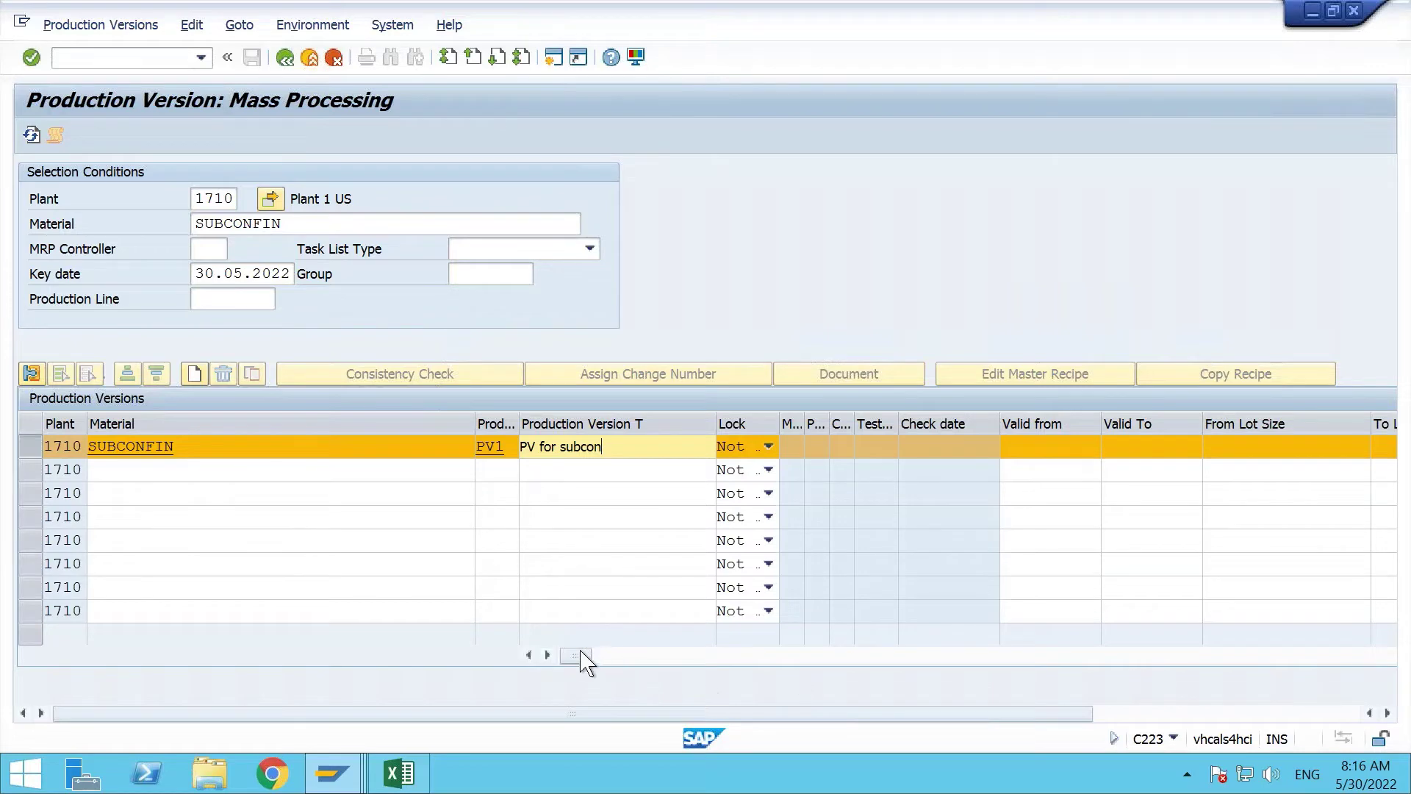
Set the lot size range of production version PV1 from 1 to 9999999.
{"action": "left_click_drag", "start_coordinate": [583, 660], "coordinate": [727, 666]}
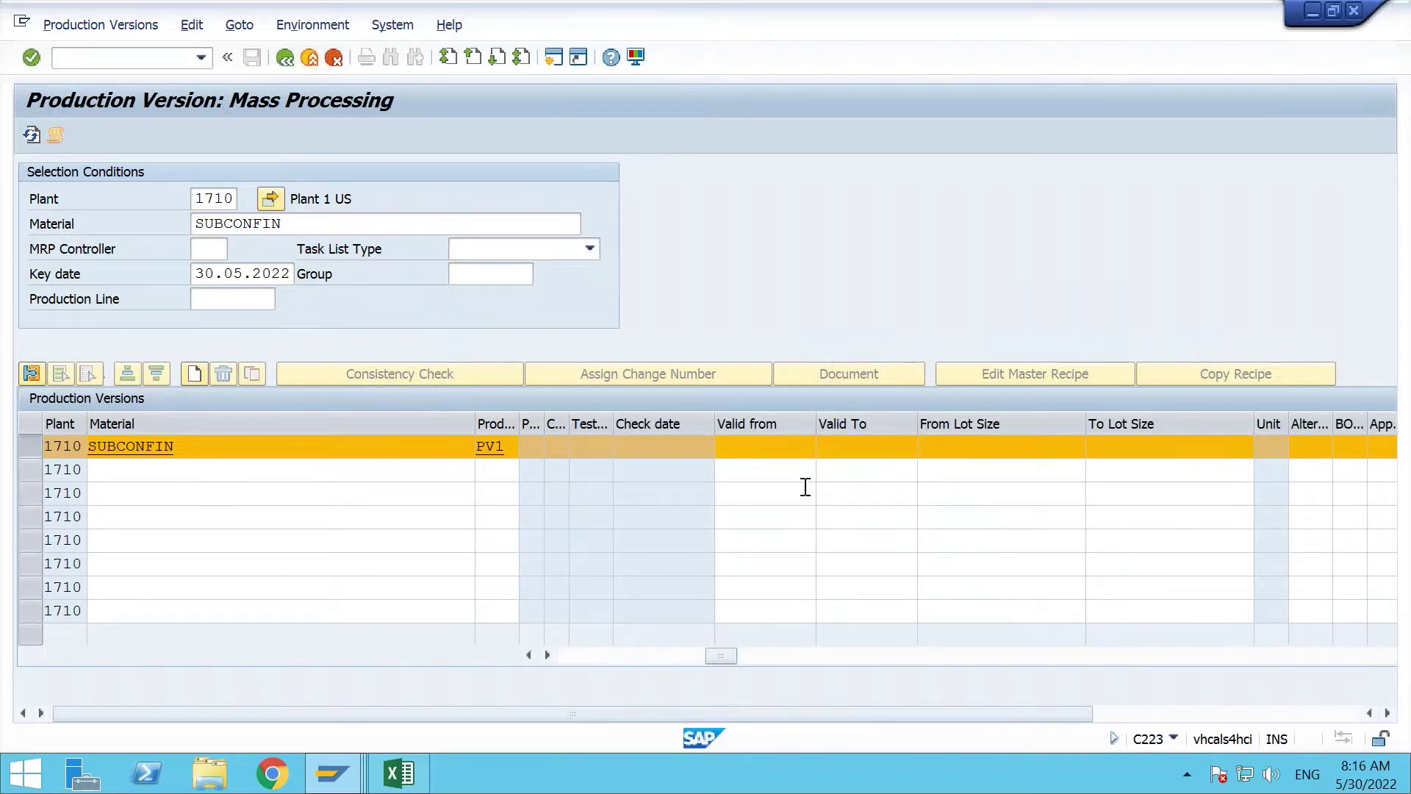
{"action": "left_click", "coordinate": [962, 453]}
{"action": "type", "text": "1"}
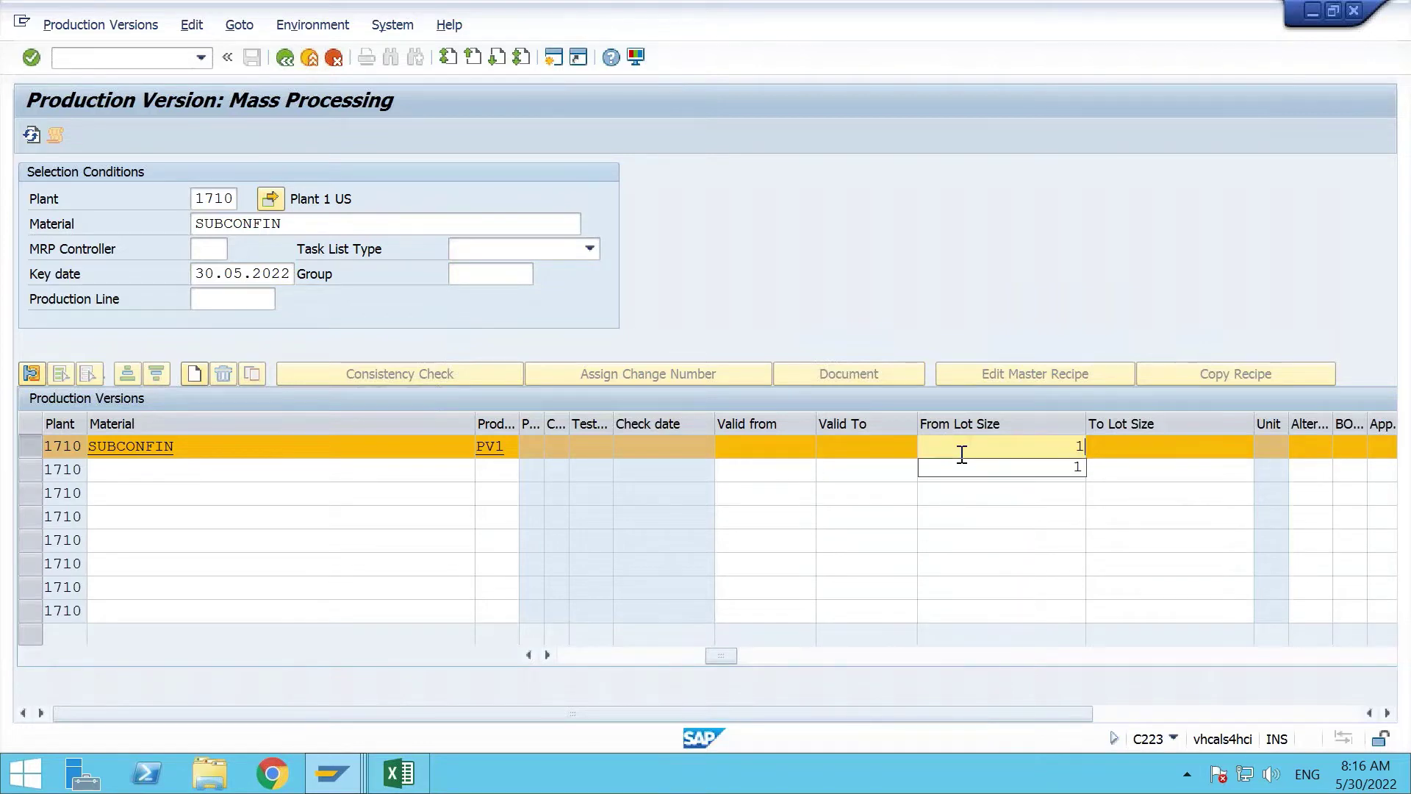
{"action": "key", "text": "Tab"}
{"action": "type", "text": "9999"}
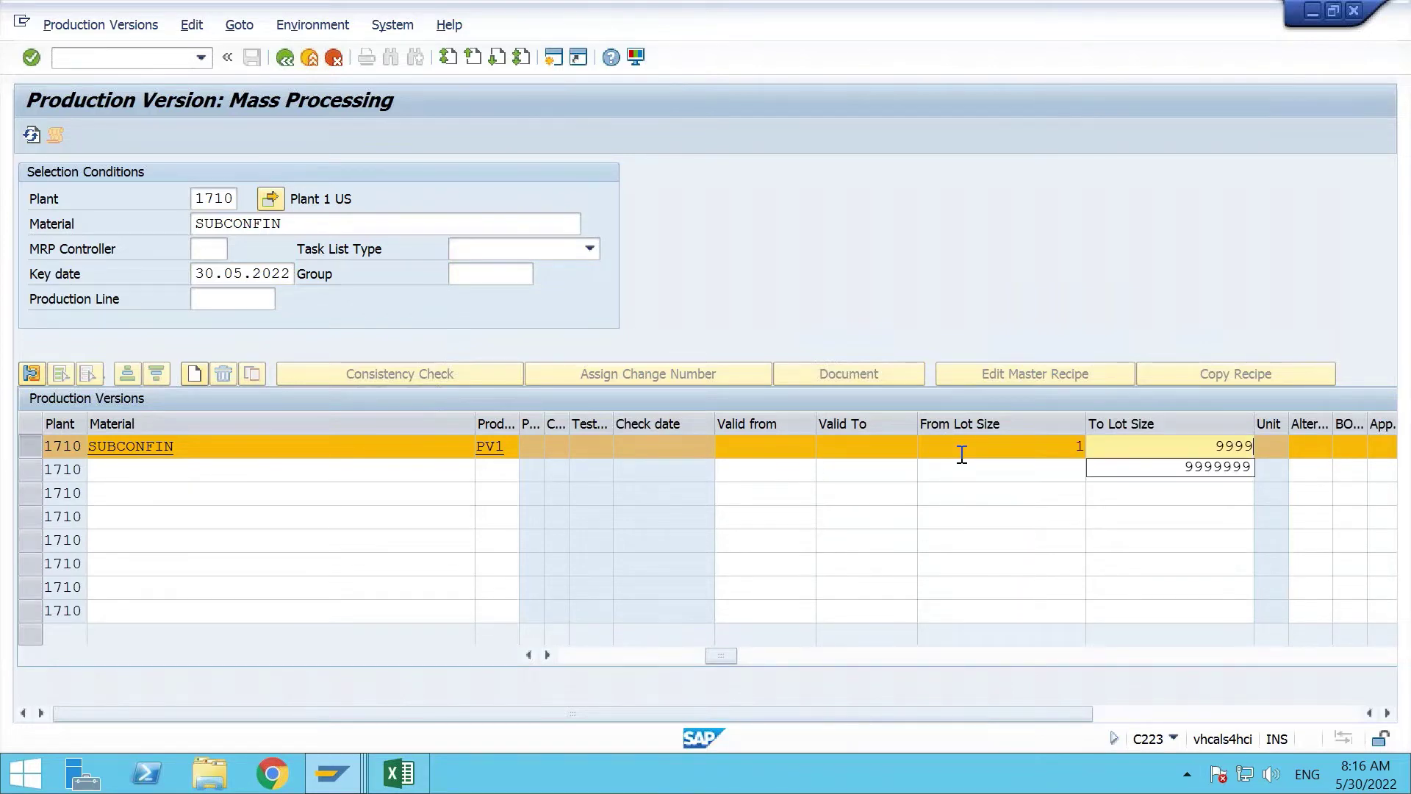
{"action": "left_click", "coordinate": [1119, 471]}
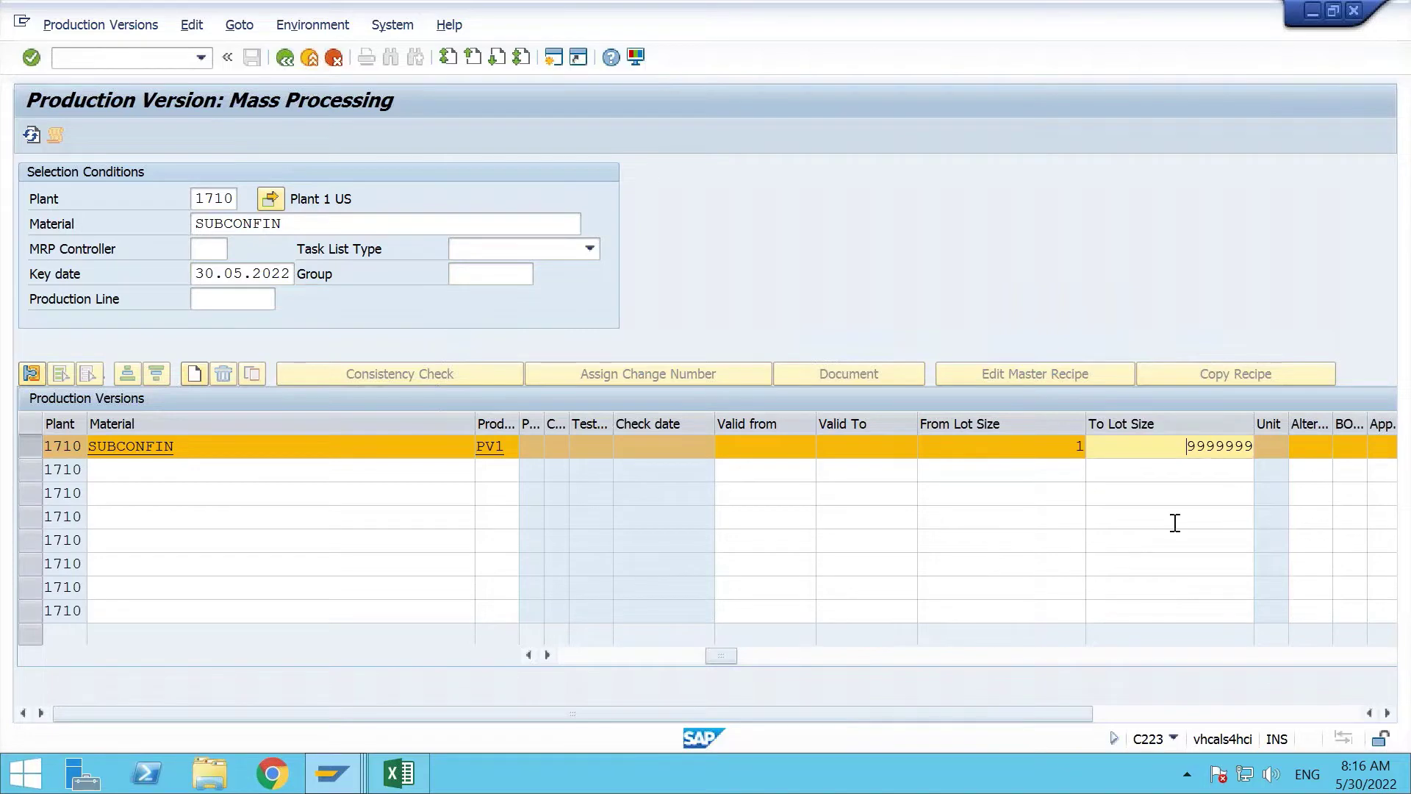
{"action": "key", "text": "Tab"}
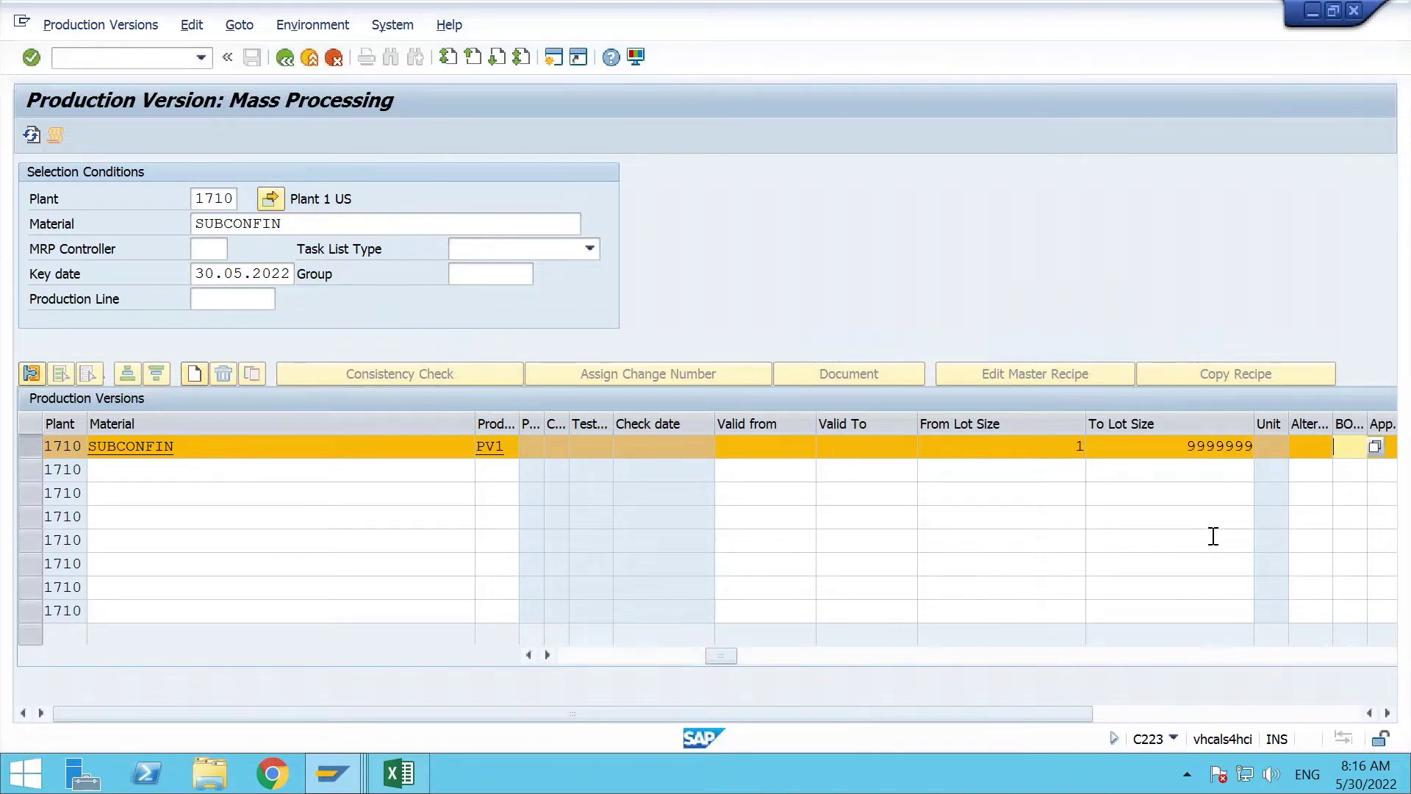
Set both the alternative BOM and the BOM usage of production version PV1 to 1 and confirm the row.
{"action": "left_click", "coordinate": [1308, 446]}
{"action": "type", "text": "1"}
{"action": "key", "text": "Tab"}
{"action": "type", "text": "1"}
{"action": "key", "text": "Return"}
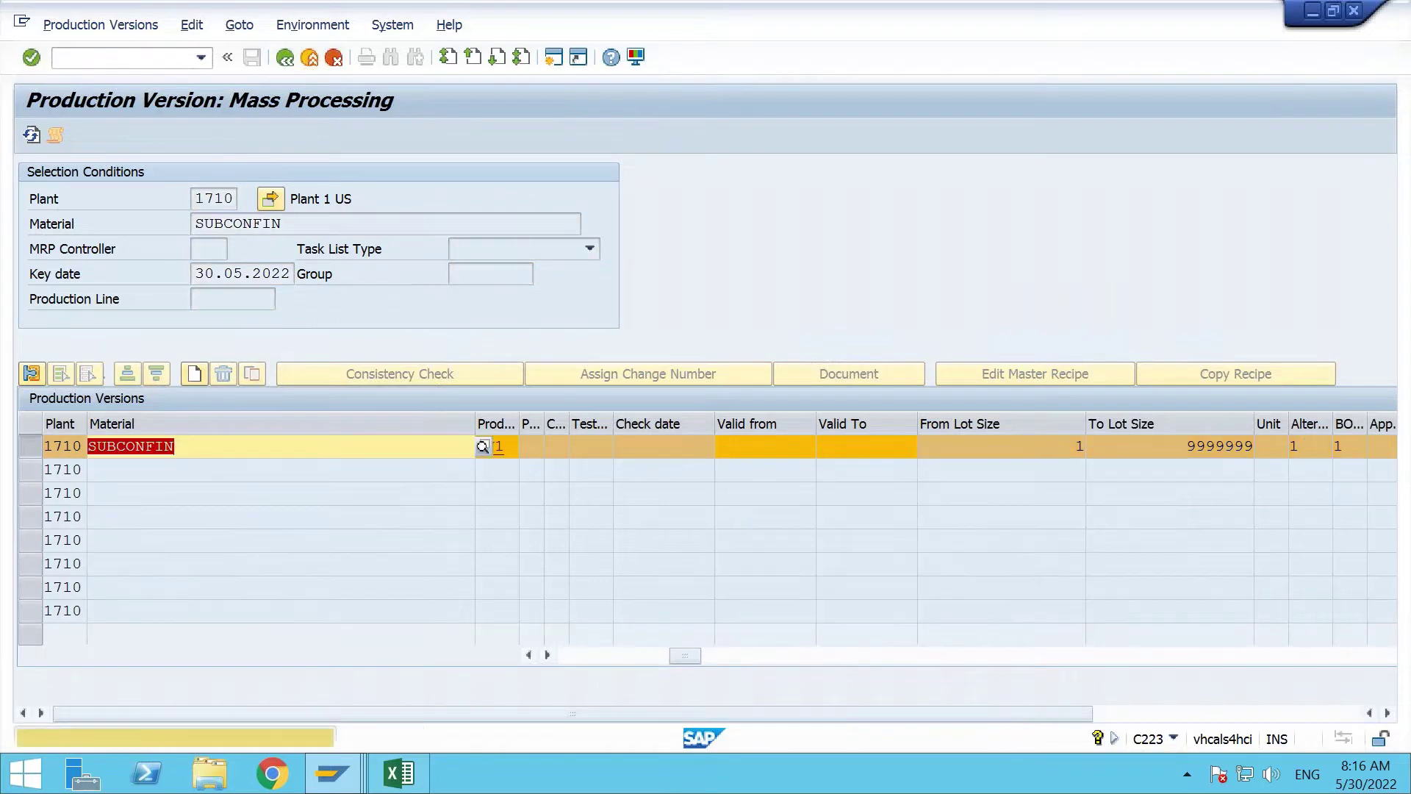
{"action": "key", "text": "Return"}
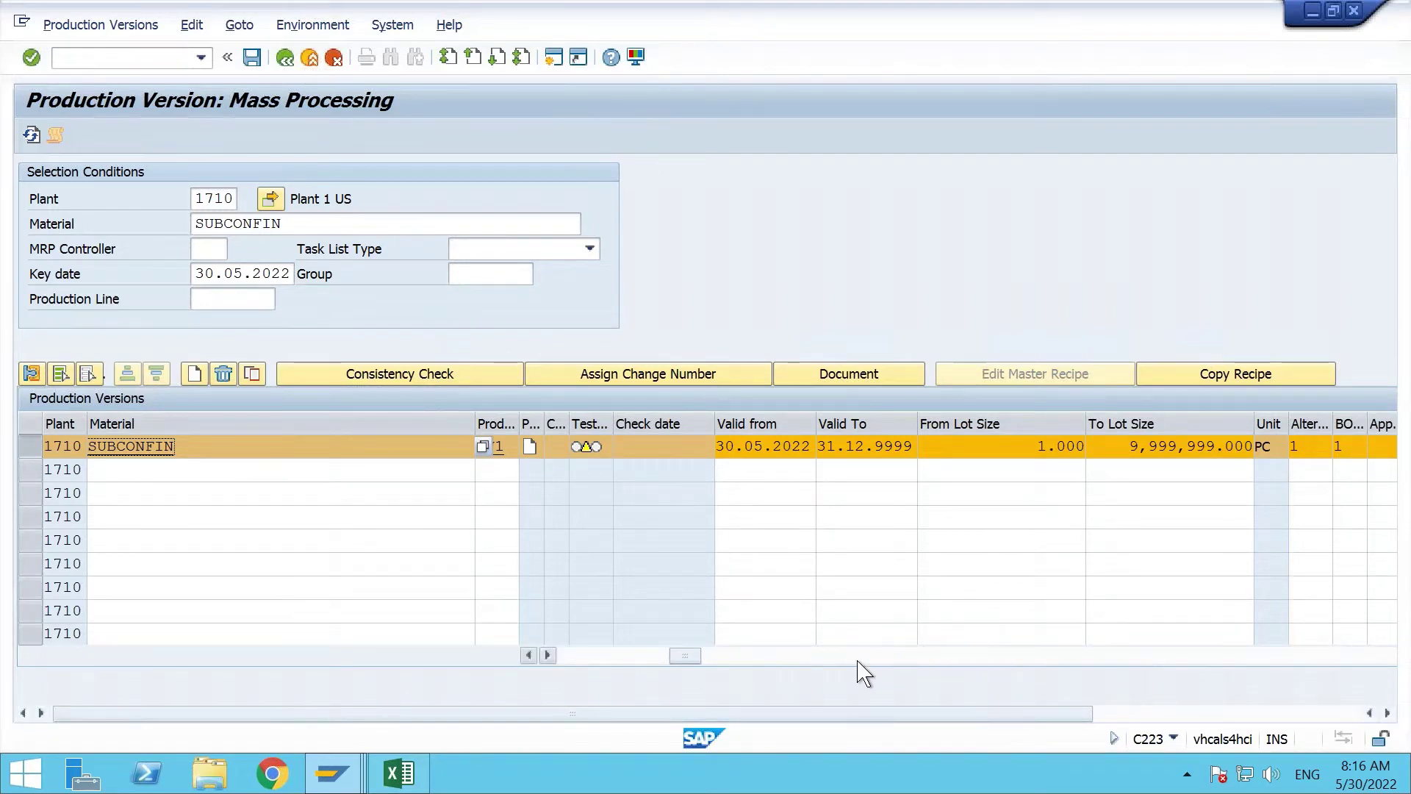
Review the lot size range, alternative BOM, BOM usage and material of production version PV1.
{"action": "left_click", "coordinate": [825, 655]}
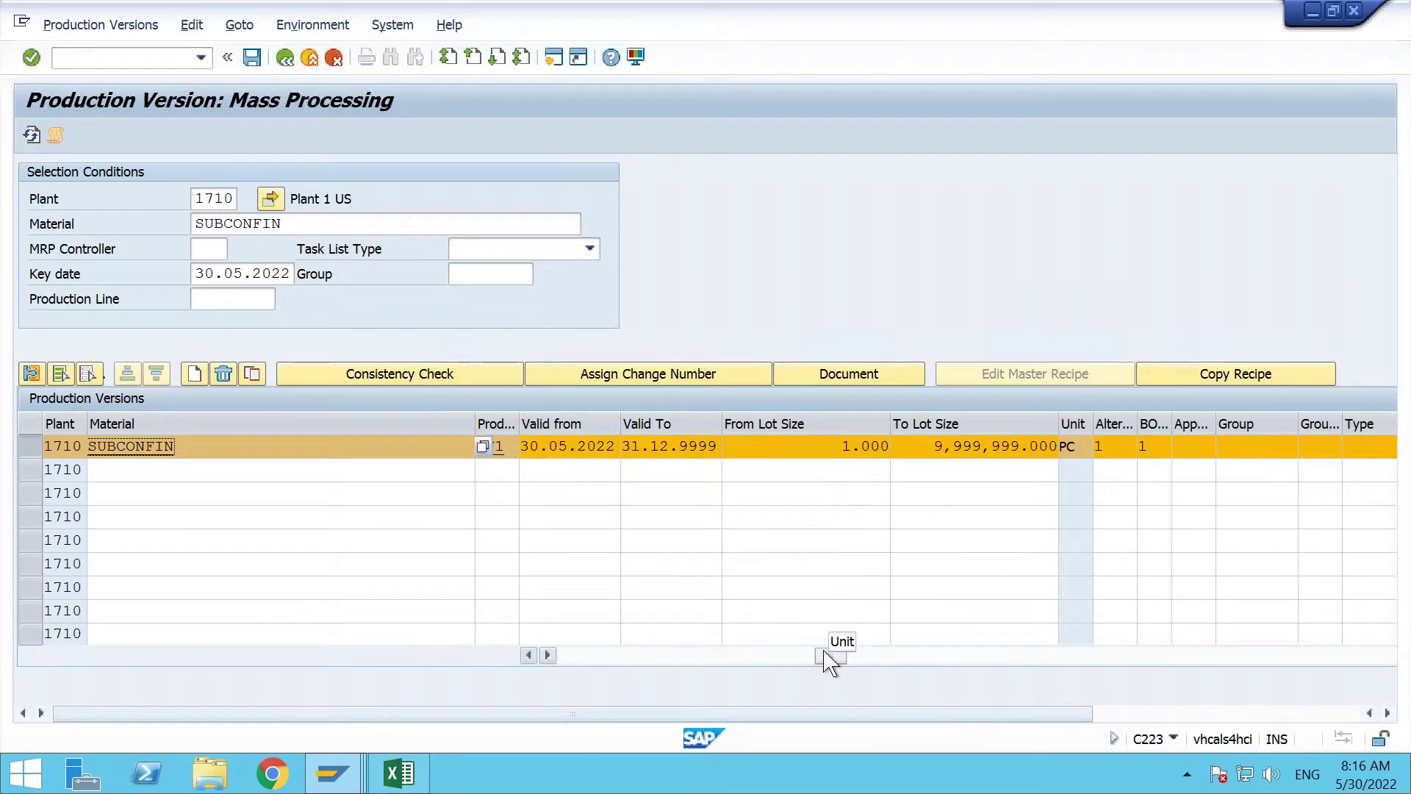
{"action": "left_click", "coordinate": [862, 657]}
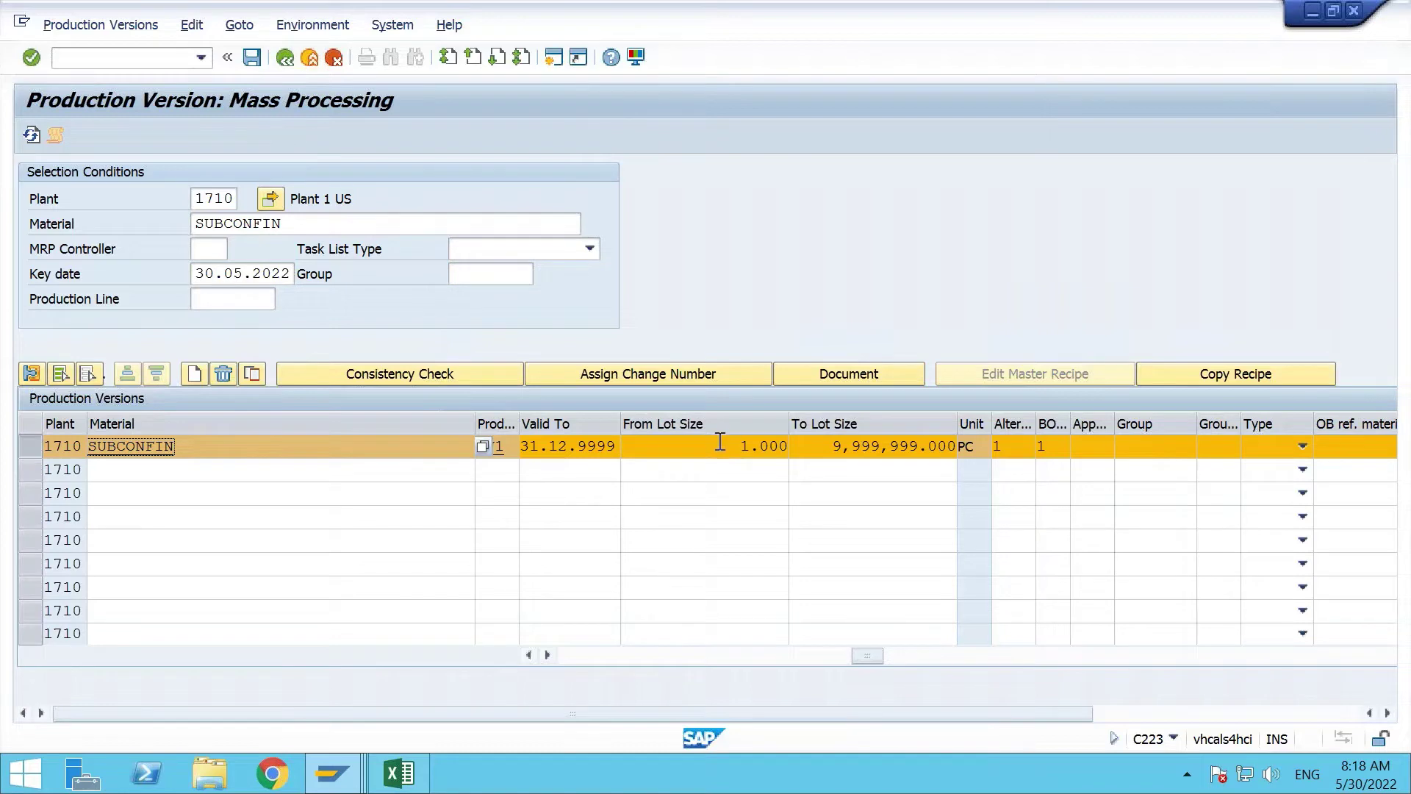
{"action": "left_click_drag", "start_coordinate": [724, 446], "coordinate": [788, 447]}
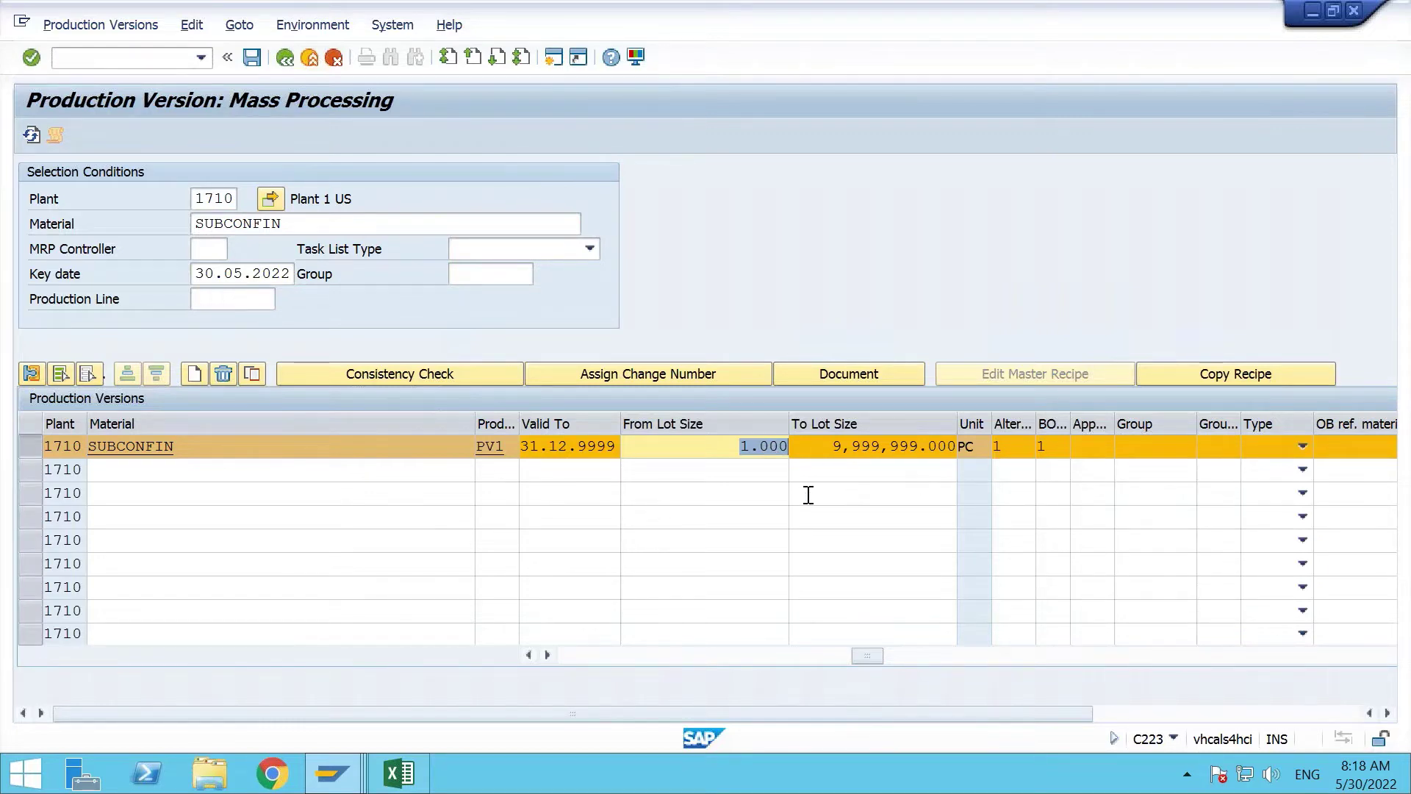
{"action": "left_click", "coordinate": [758, 474]}
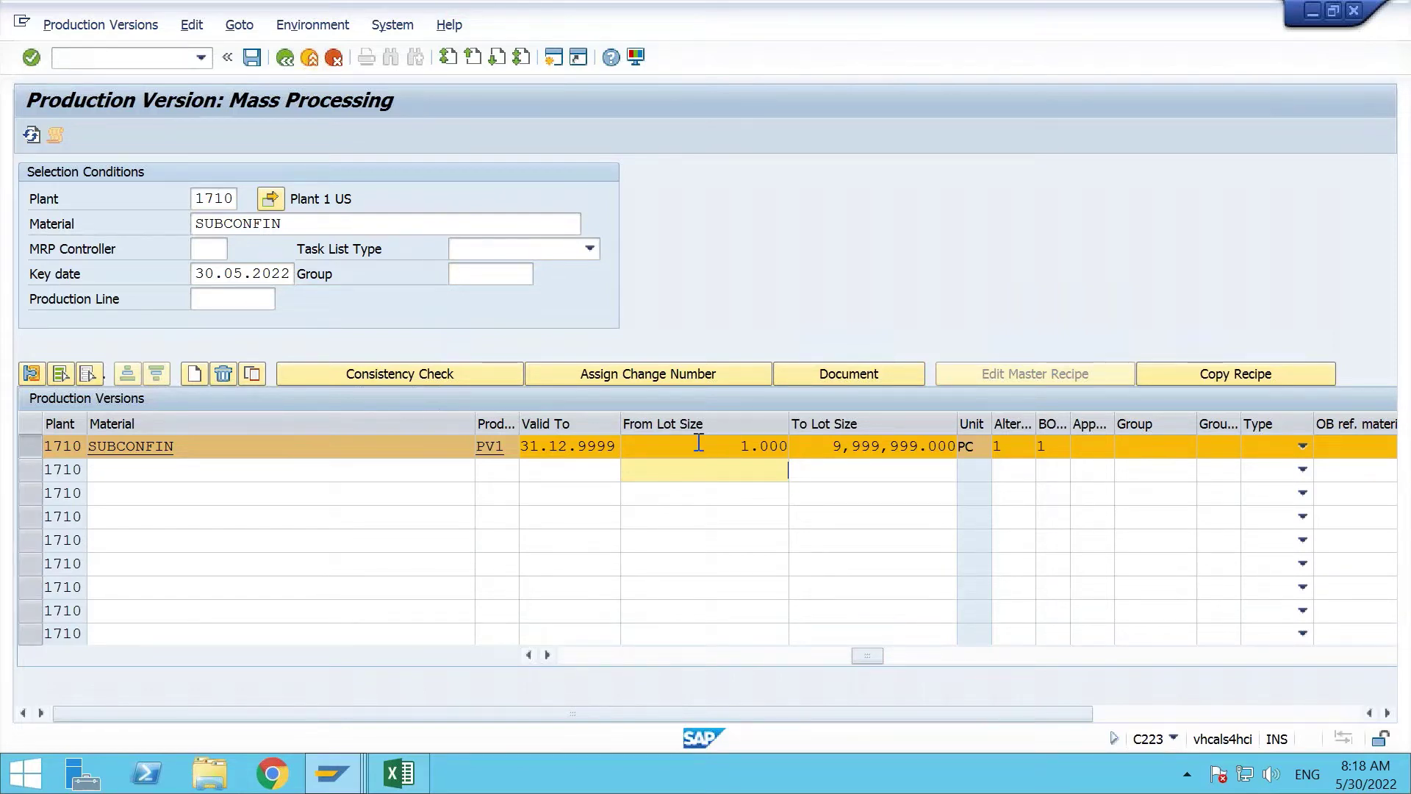
{"action": "left_click_drag", "start_coordinate": [733, 447], "coordinate": [989, 460]}
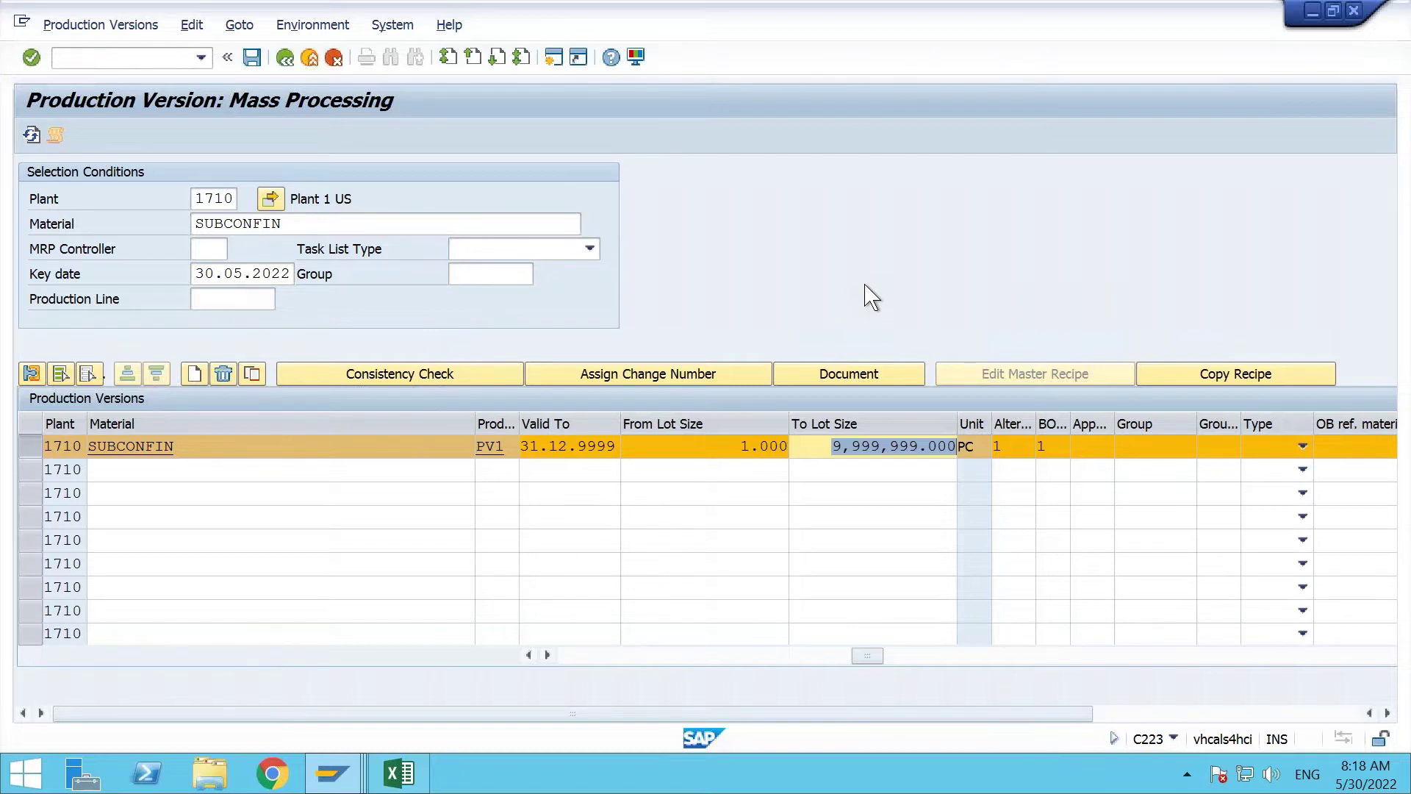
{"action": "left_click", "coordinate": [194, 476]}
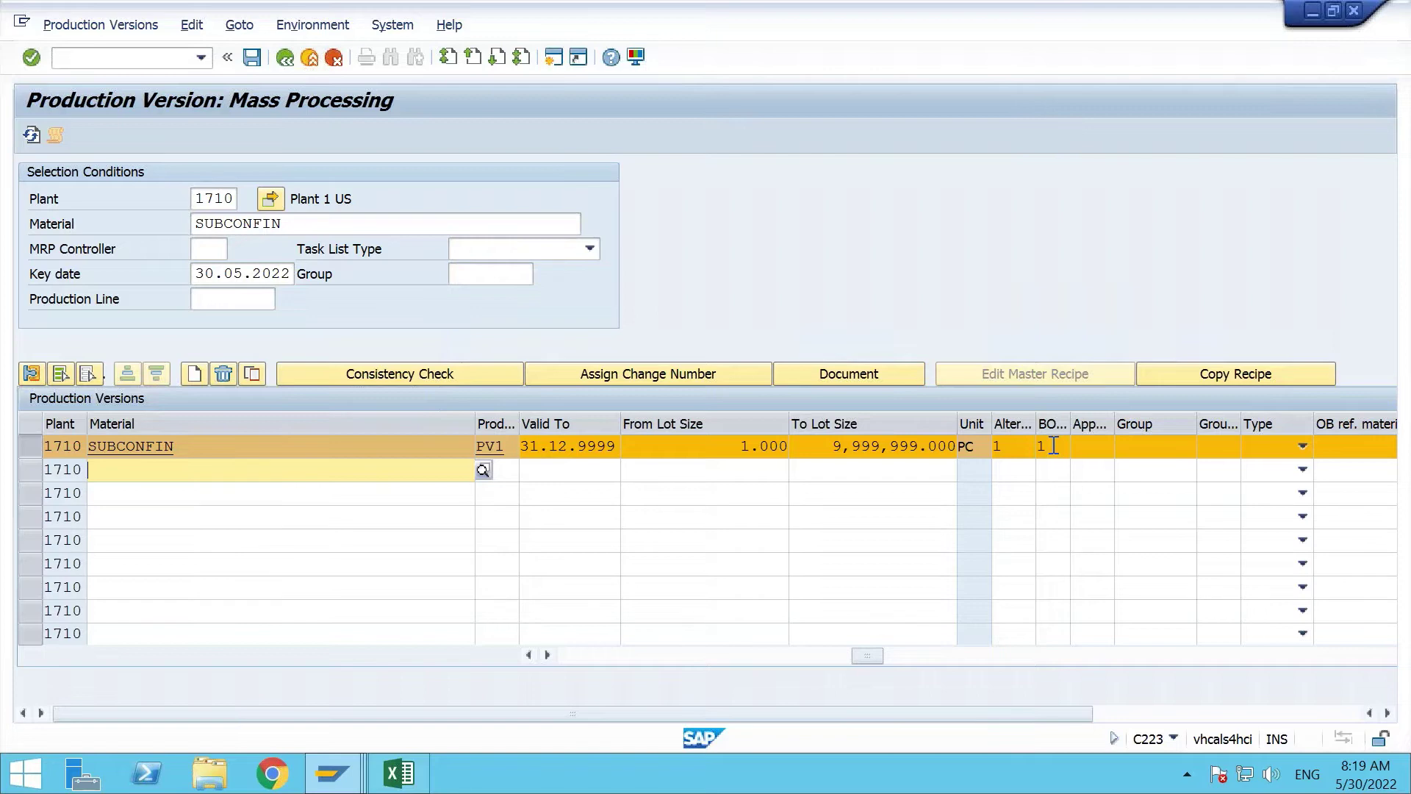
{"action": "left_click", "coordinate": [1015, 469]}
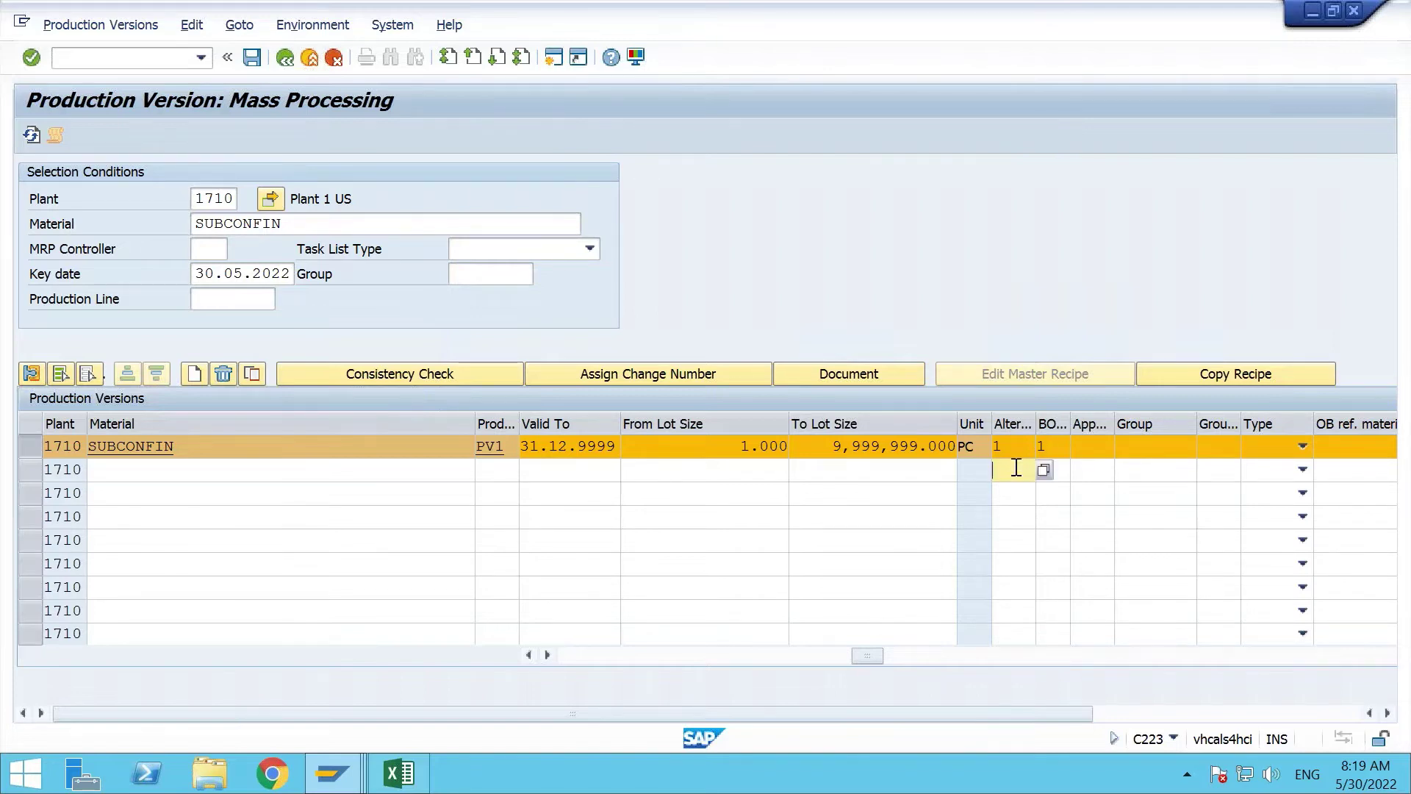
{"action": "double_click", "coordinate": [1043, 446]}
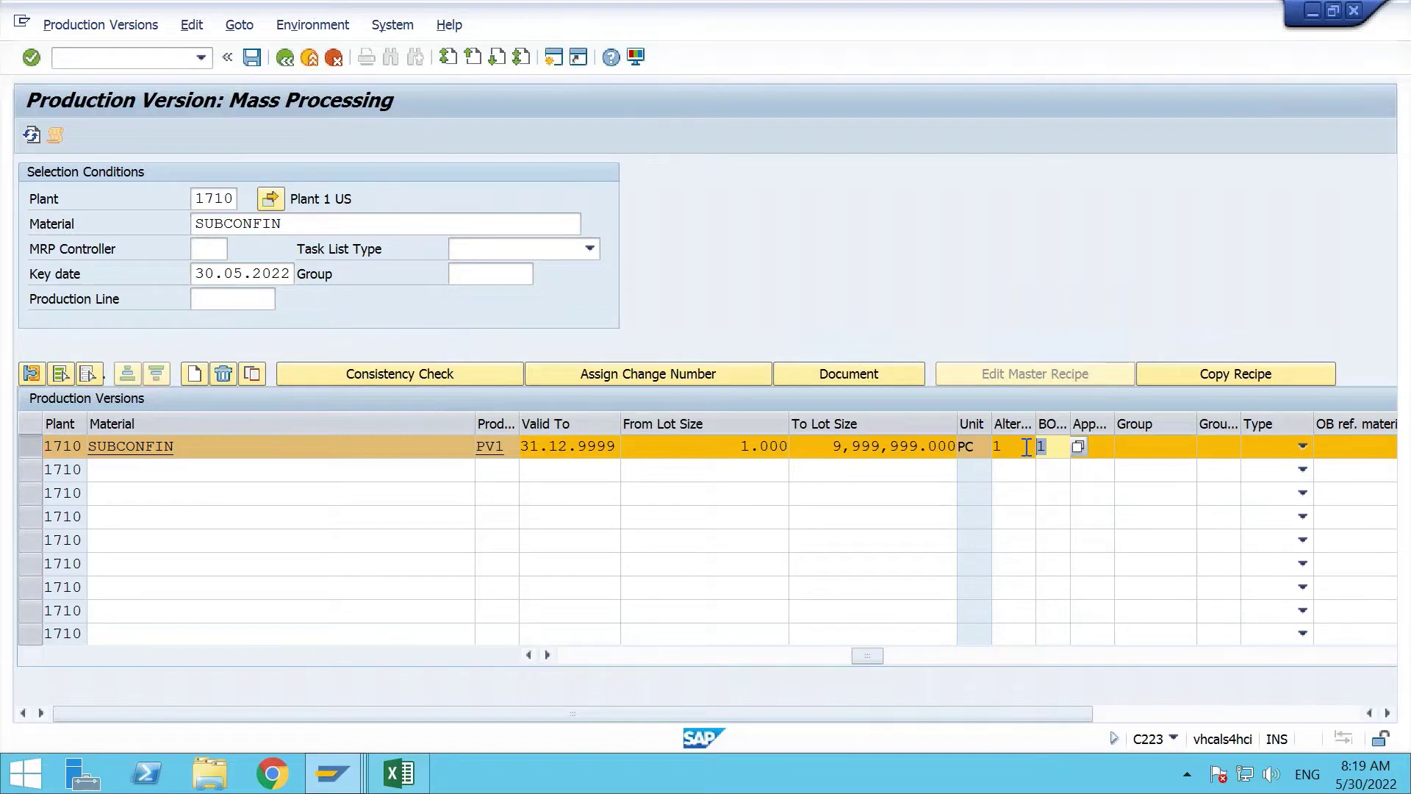
{"action": "left_click_drag", "start_coordinate": [301, 221], "coordinate": [179, 217]}
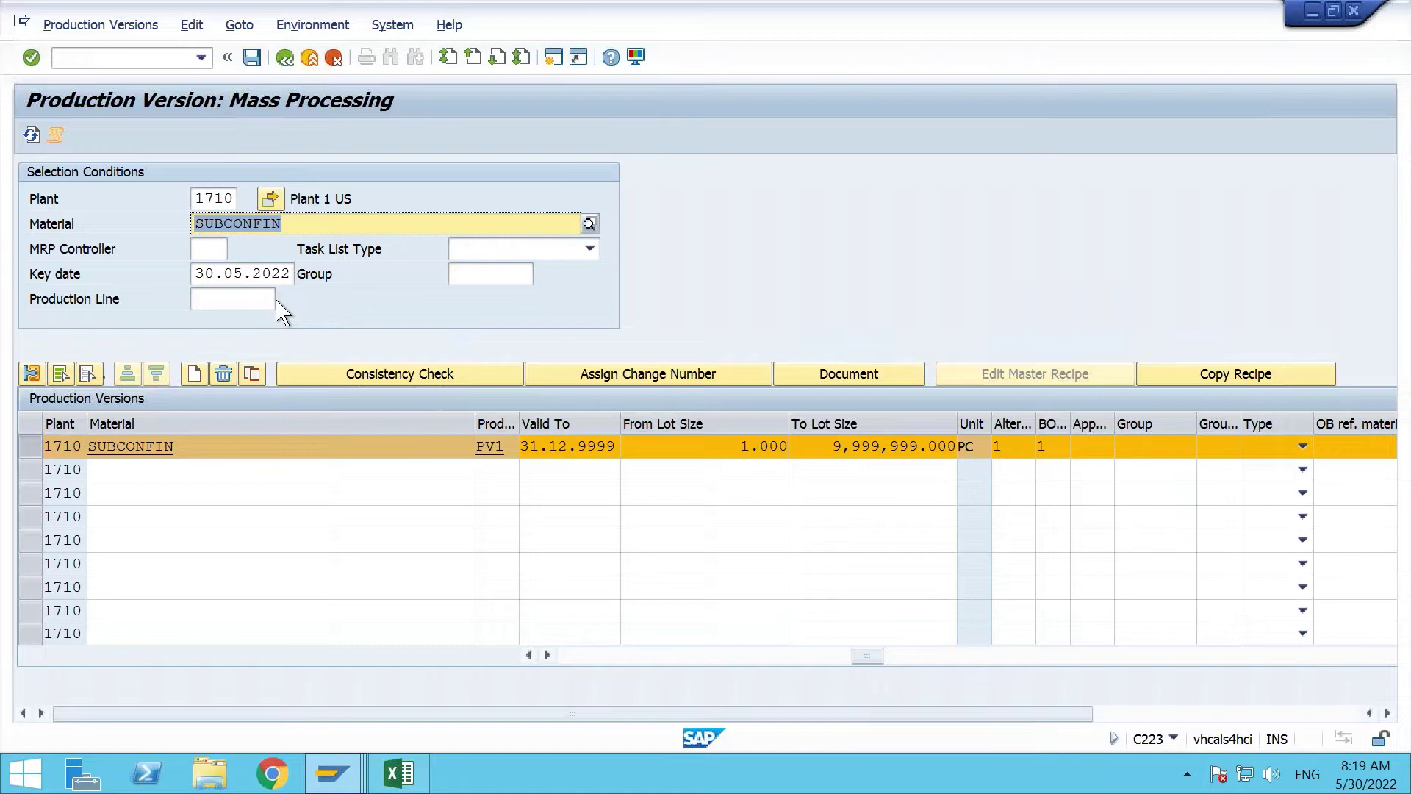
{"action": "left_click", "coordinate": [261, 478]}
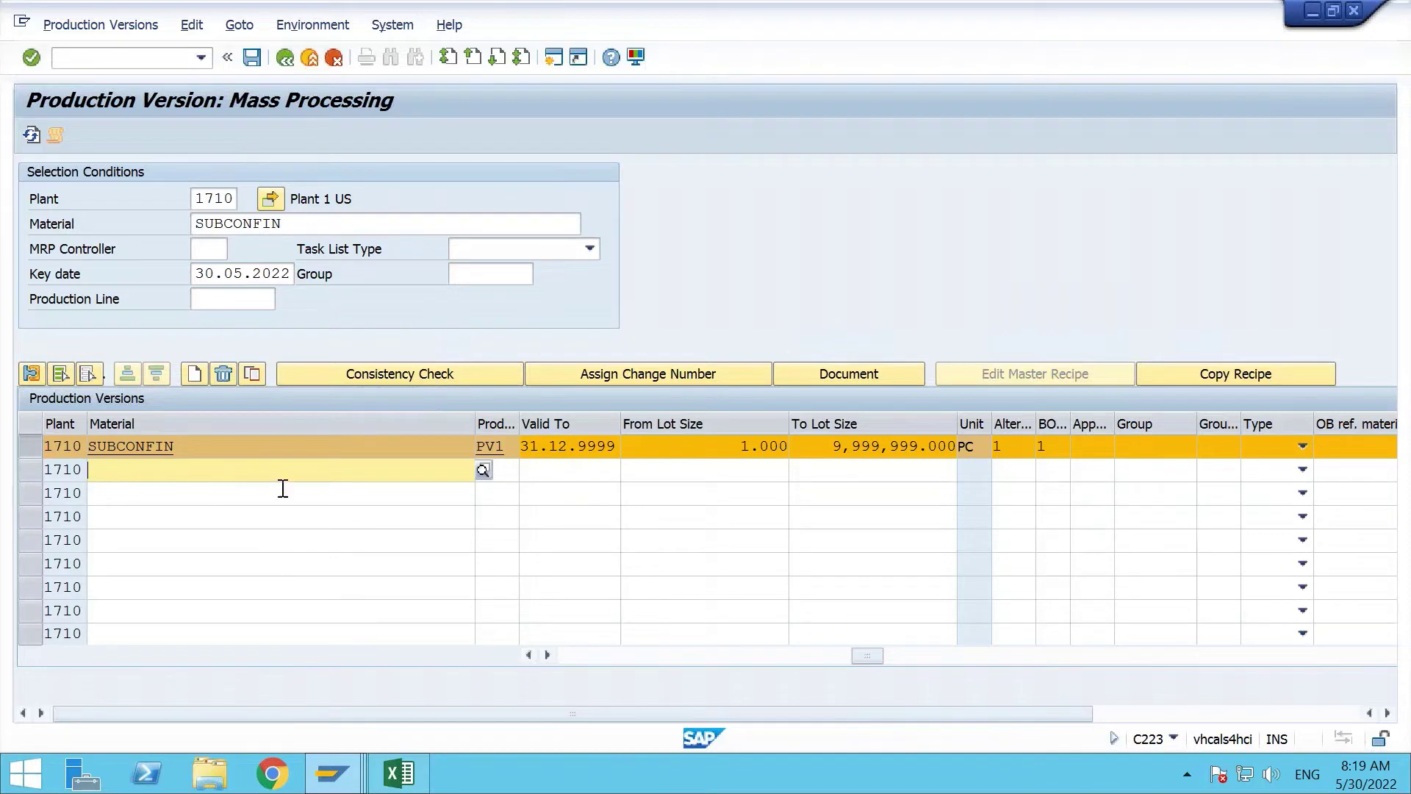
{"action": "left_click", "coordinate": [1024, 471]}
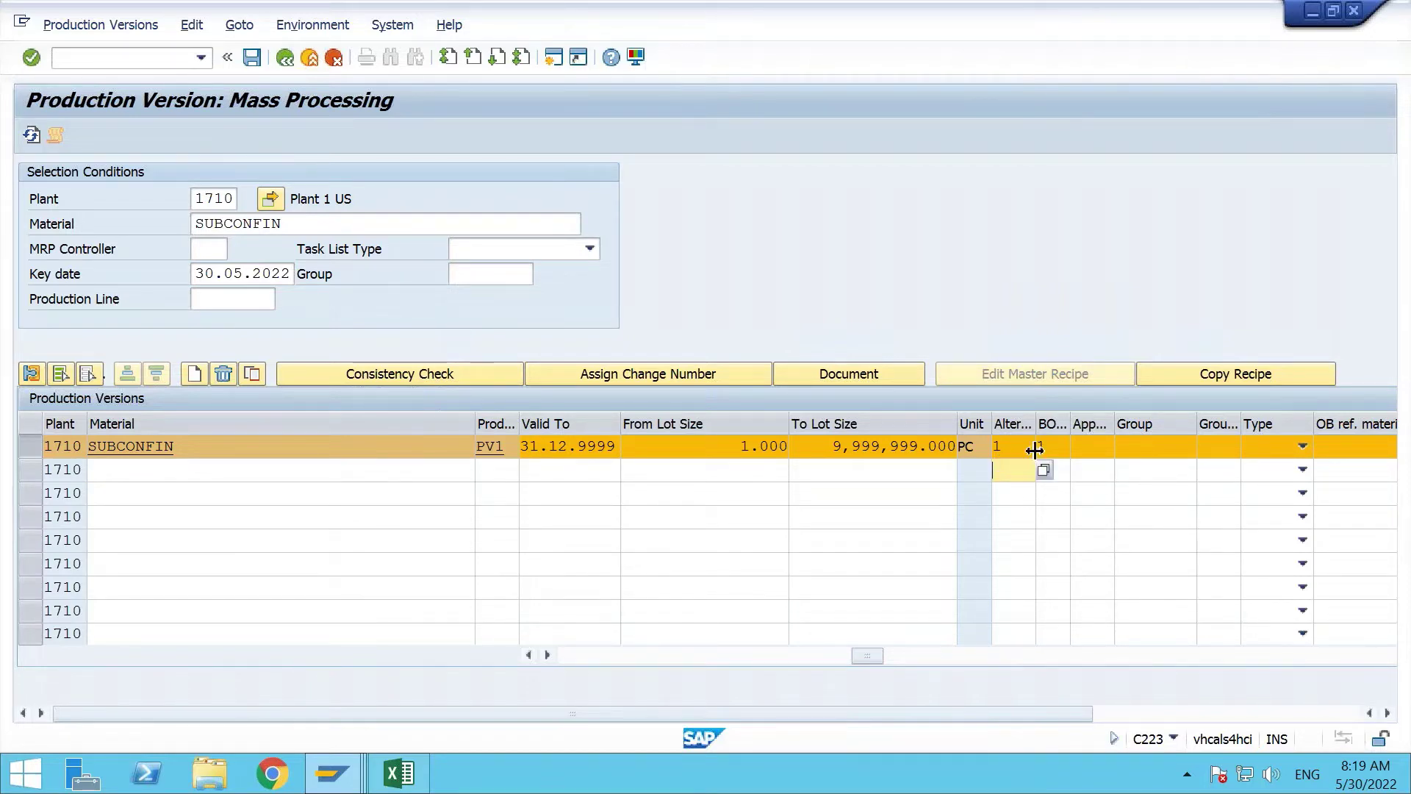
{"action": "left_click", "coordinate": [1063, 469]}
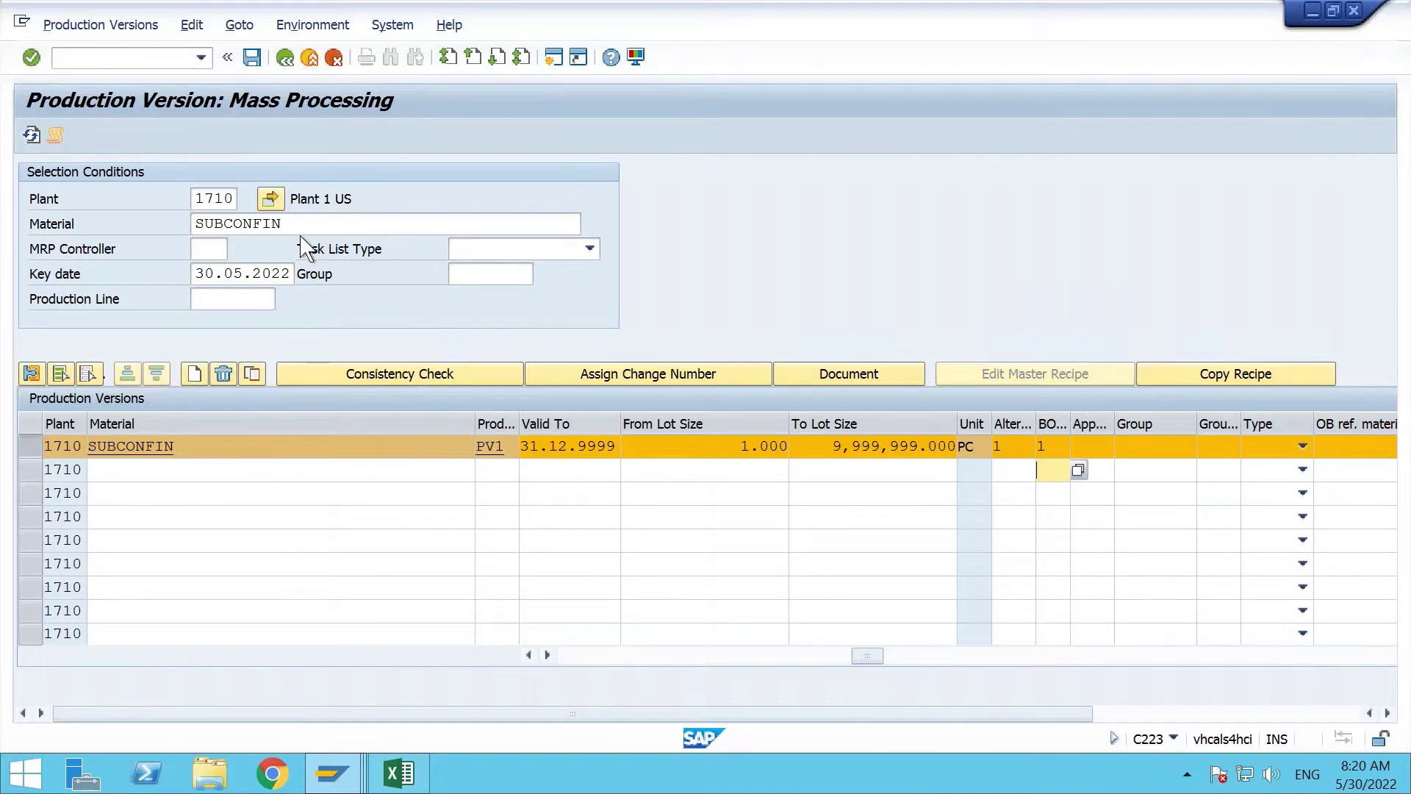
{"action": "left_click", "coordinate": [298, 200]}
{"action": "left_click_drag", "start_coordinate": [296, 224], "coordinate": [133, 234]}
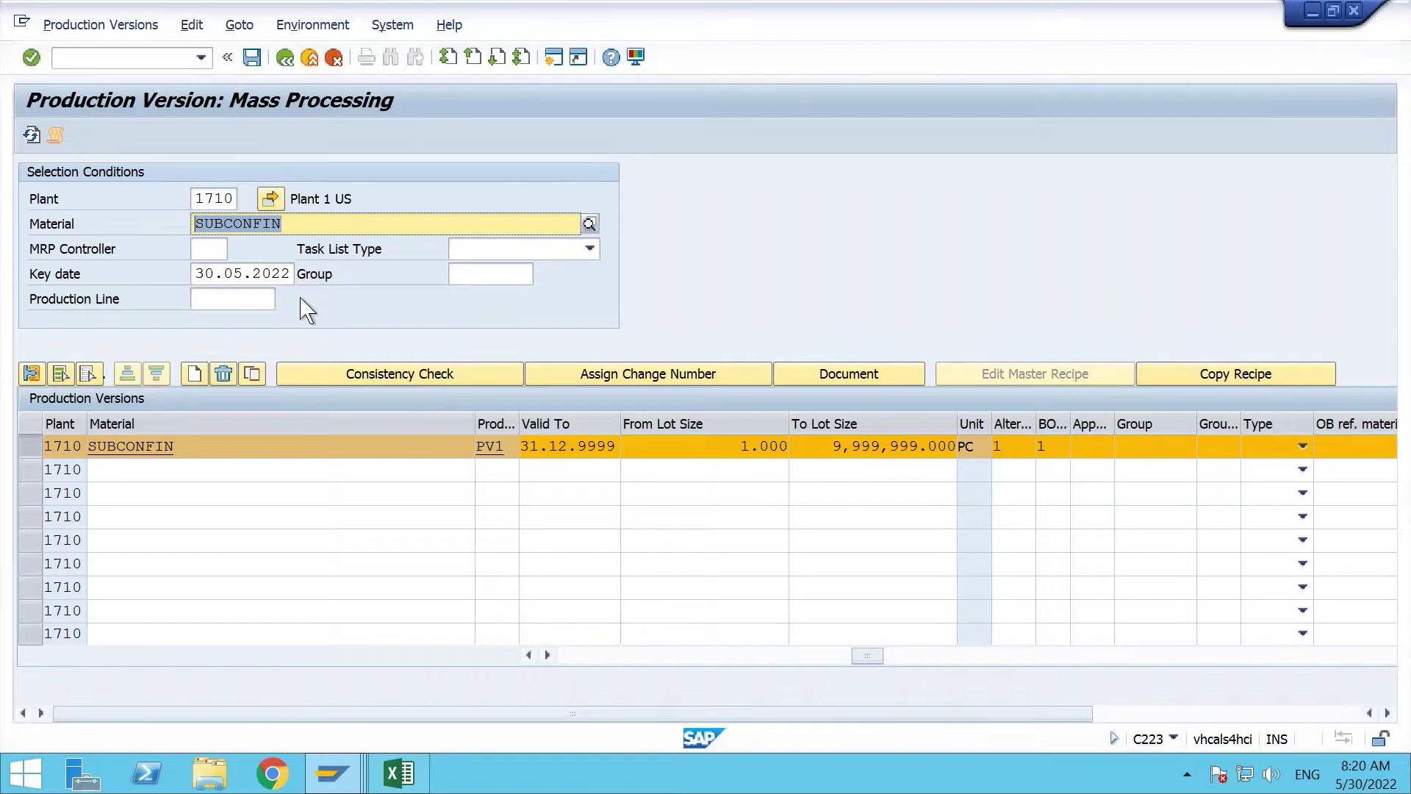
Run the consistency check on production version PV1 of SUBCONFIN, save it and leave the transaction.
{"action": "left_click", "coordinate": [382, 375]}
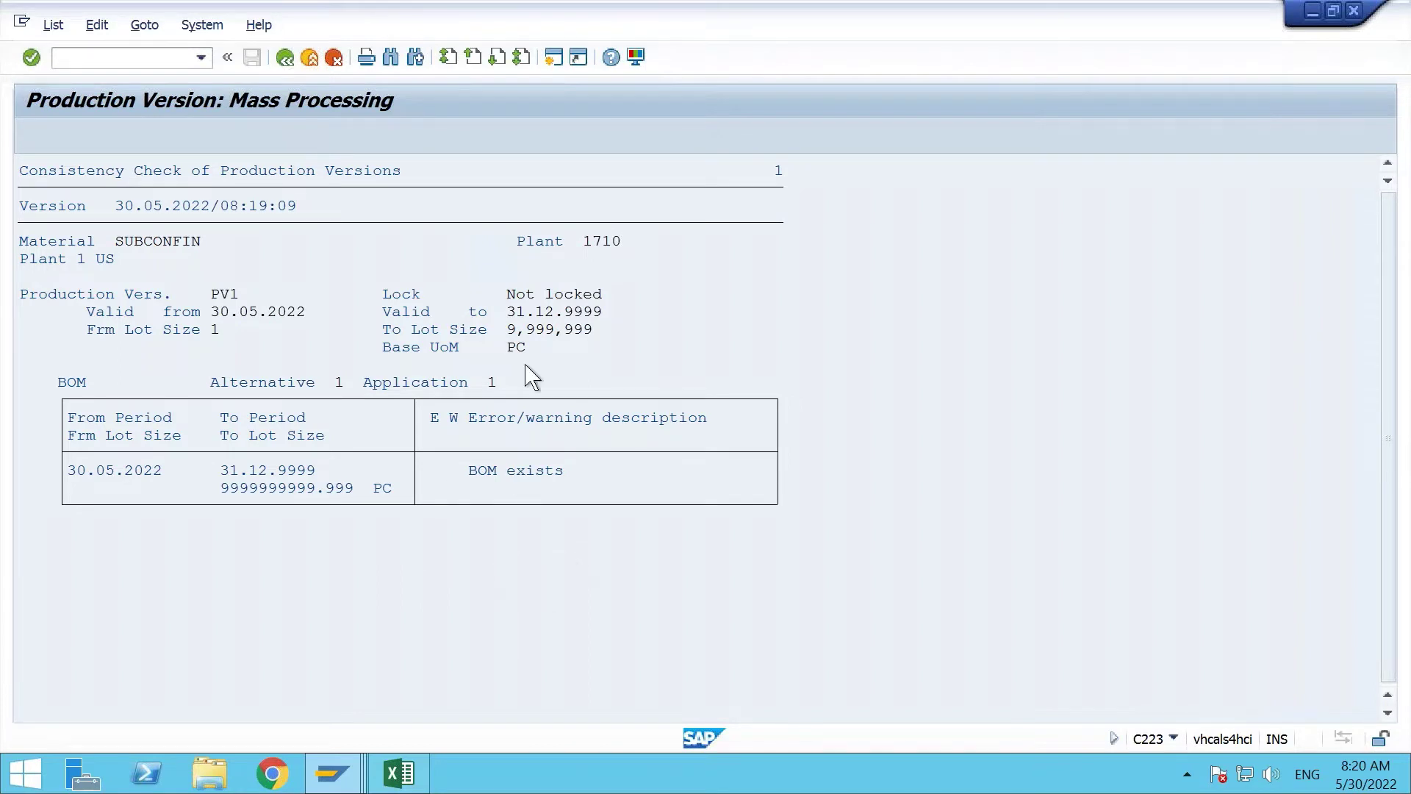
{"action": "left_click", "coordinate": [285, 58]}
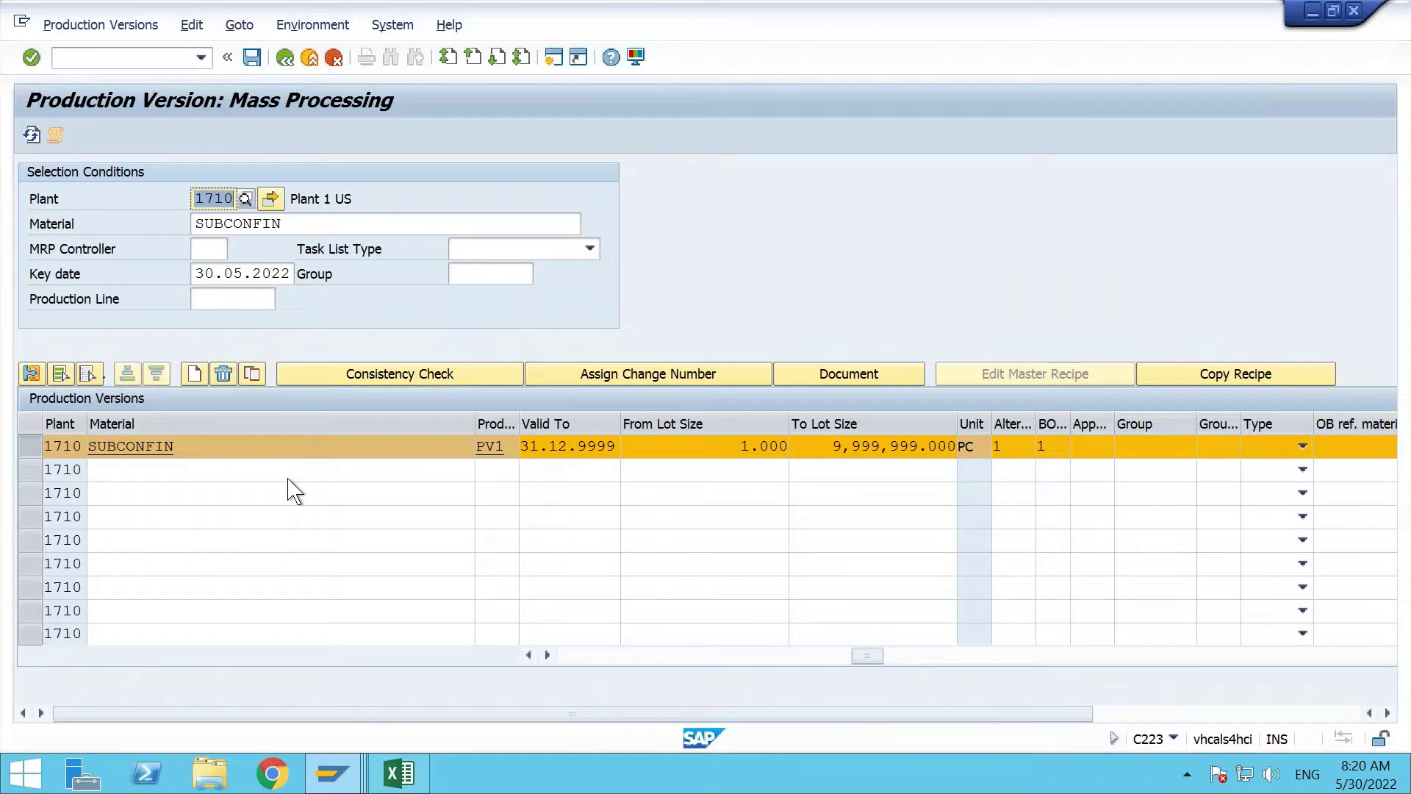
{"action": "left_click", "coordinate": [30, 447]}
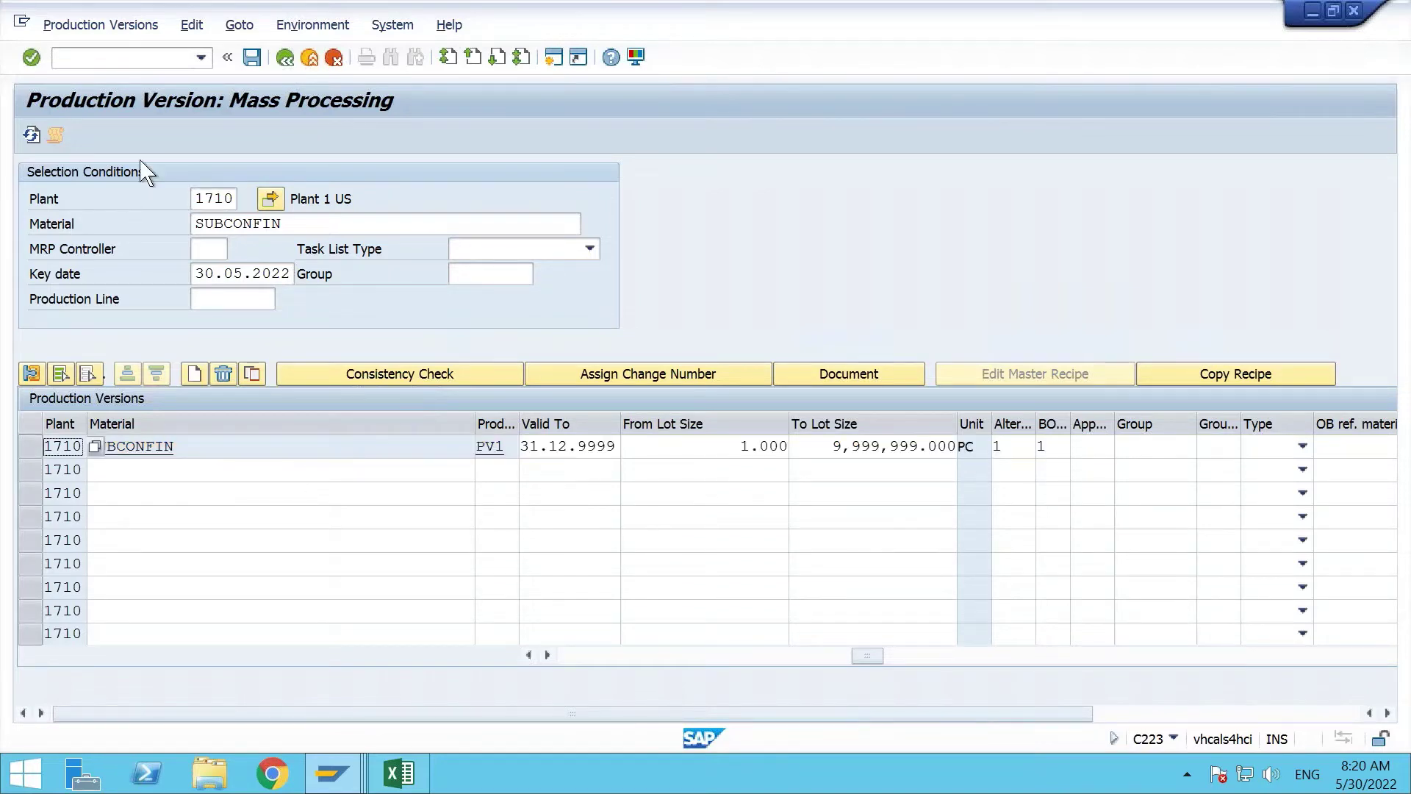
{"action": "left_click", "coordinate": [252, 59]}
{"action": "left_click", "coordinate": [286, 59]}
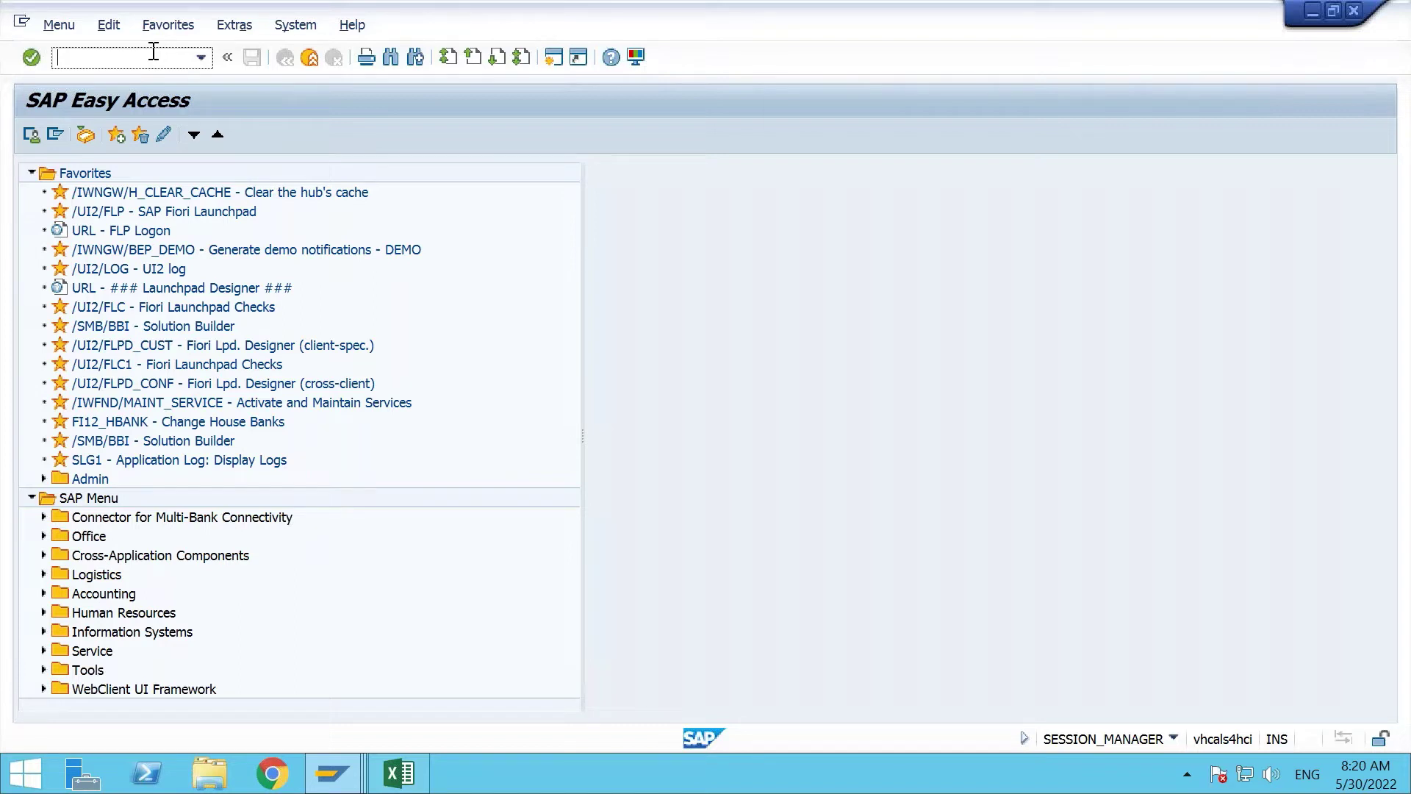
Start creating a subcontracting info record (ME11) for material SUBCONFIN with the Domestic US Subcontractor A supplier, purchasing organization 1710 and plant 1710.
{"action": "type", "text": "me11"}
{"action": "key", "text": "Return"}
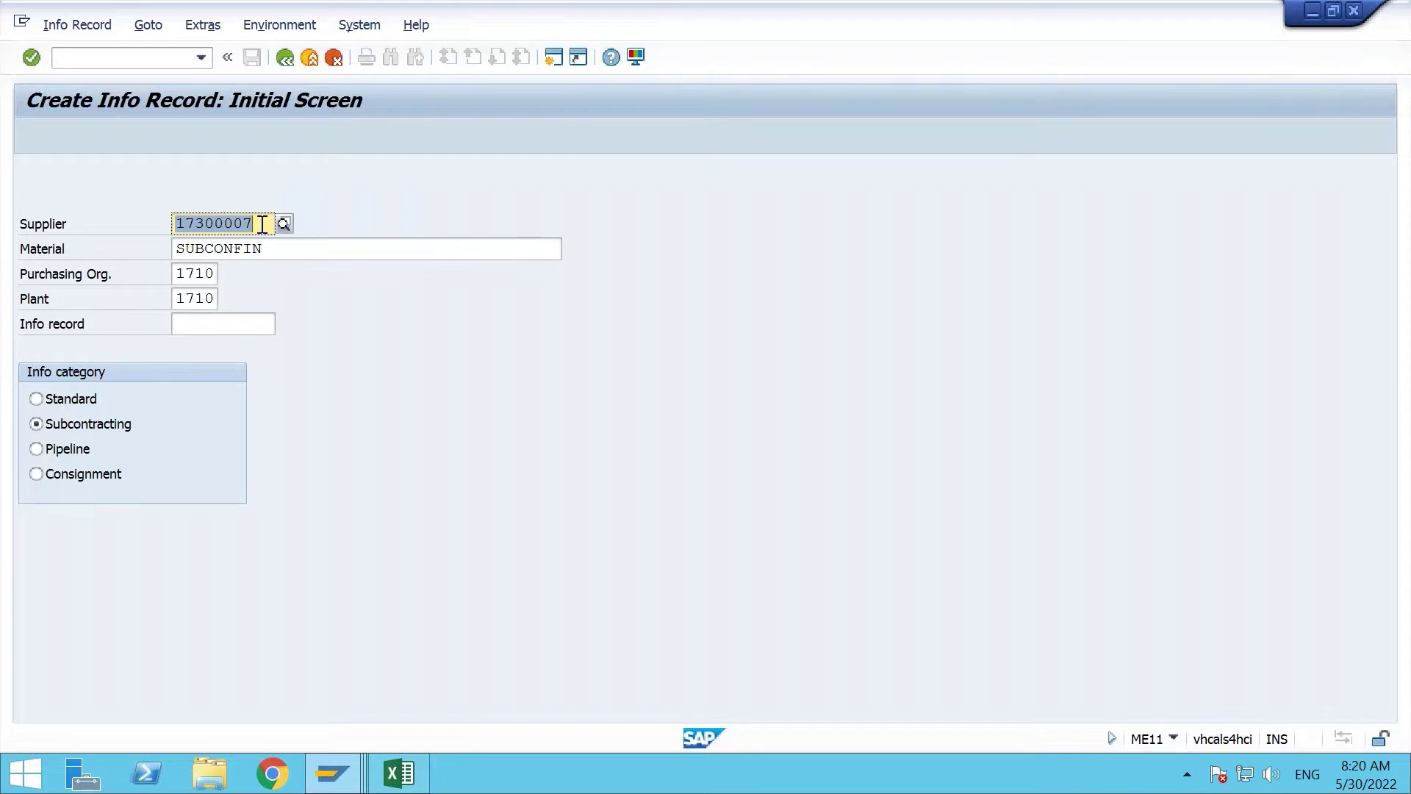
{"action": "left_click_drag", "start_coordinate": [262, 223], "coordinate": [148, 219]}
{"action": "left_click_drag", "start_coordinate": [311, 250], "coordinate": [123, 249]}
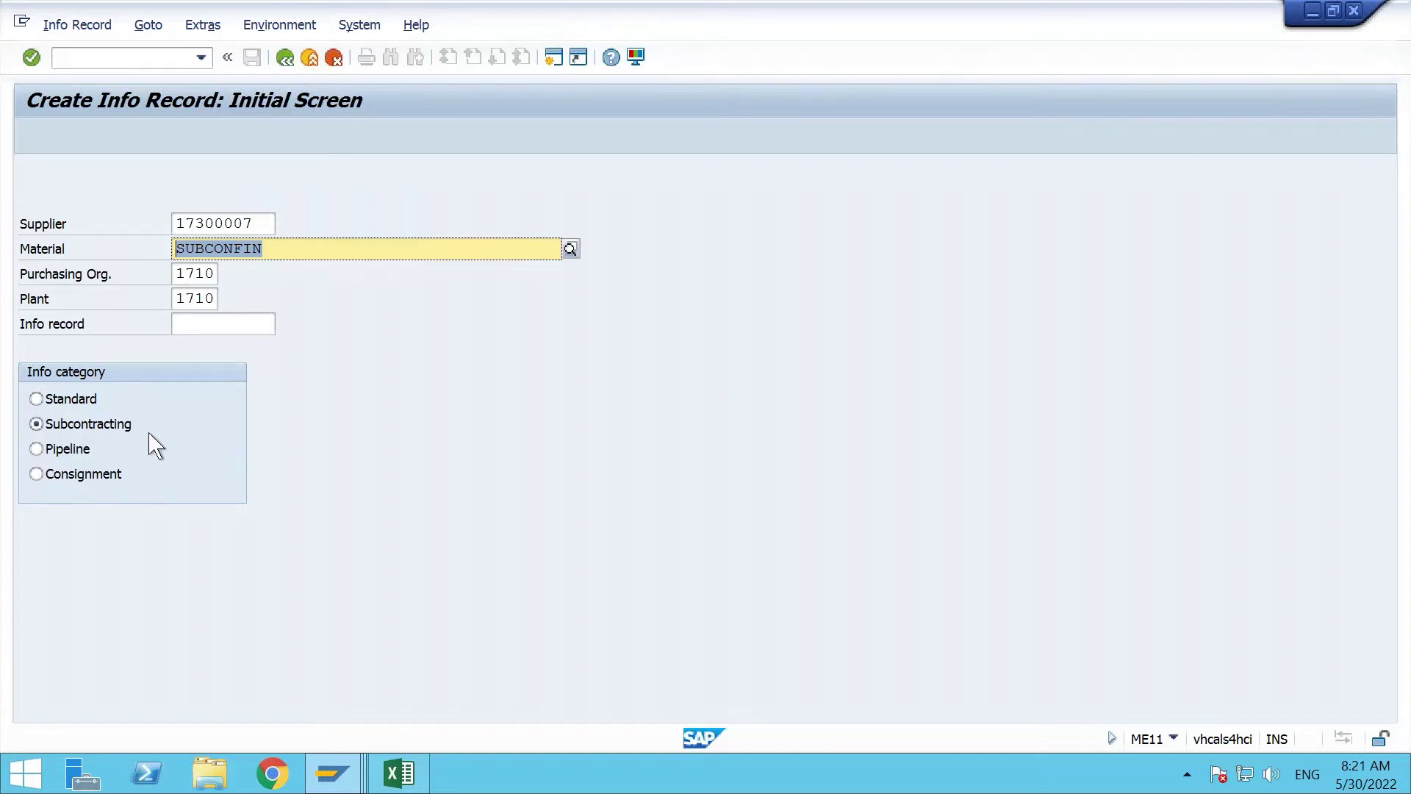
{"action": "key", "text": "Return"}
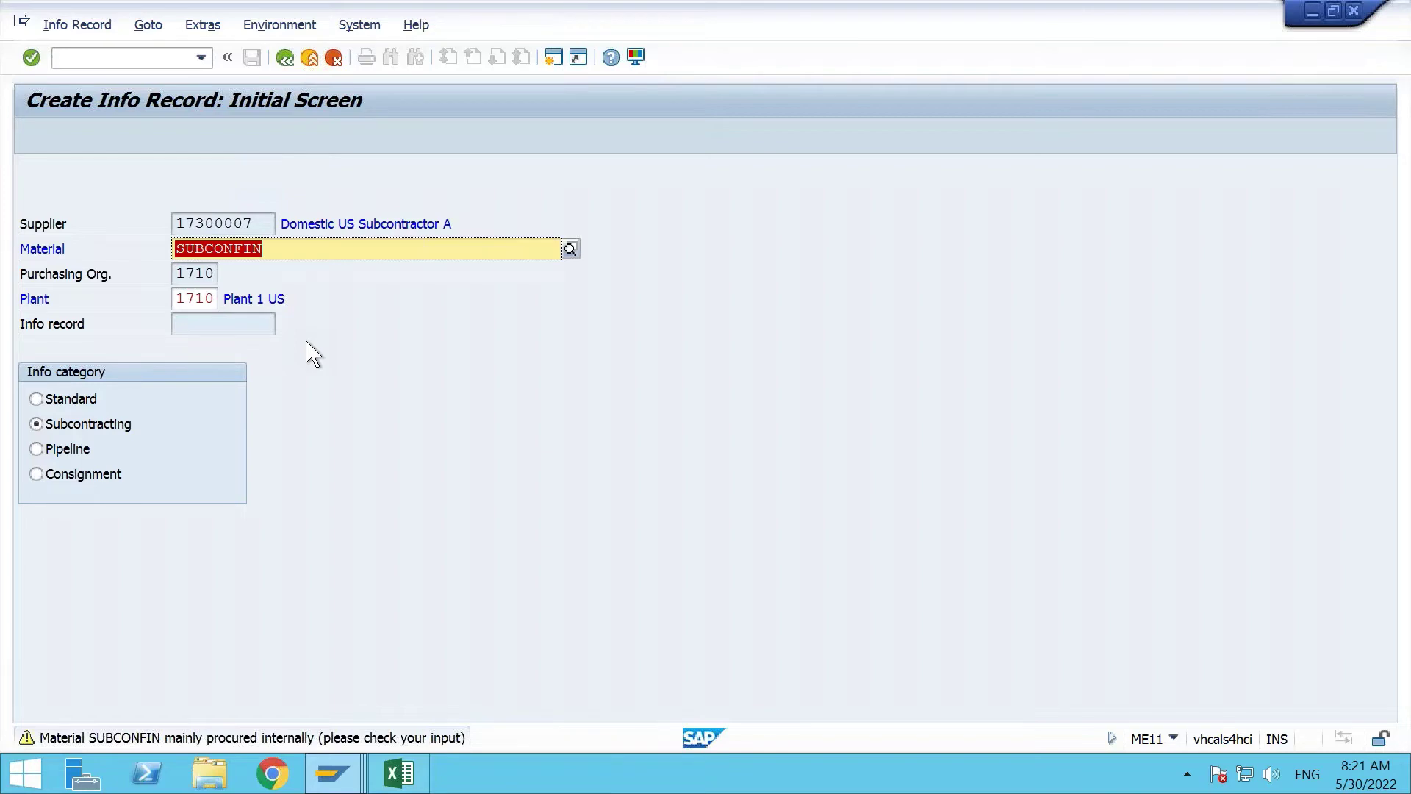
{"action": "key", "text": "Return"}
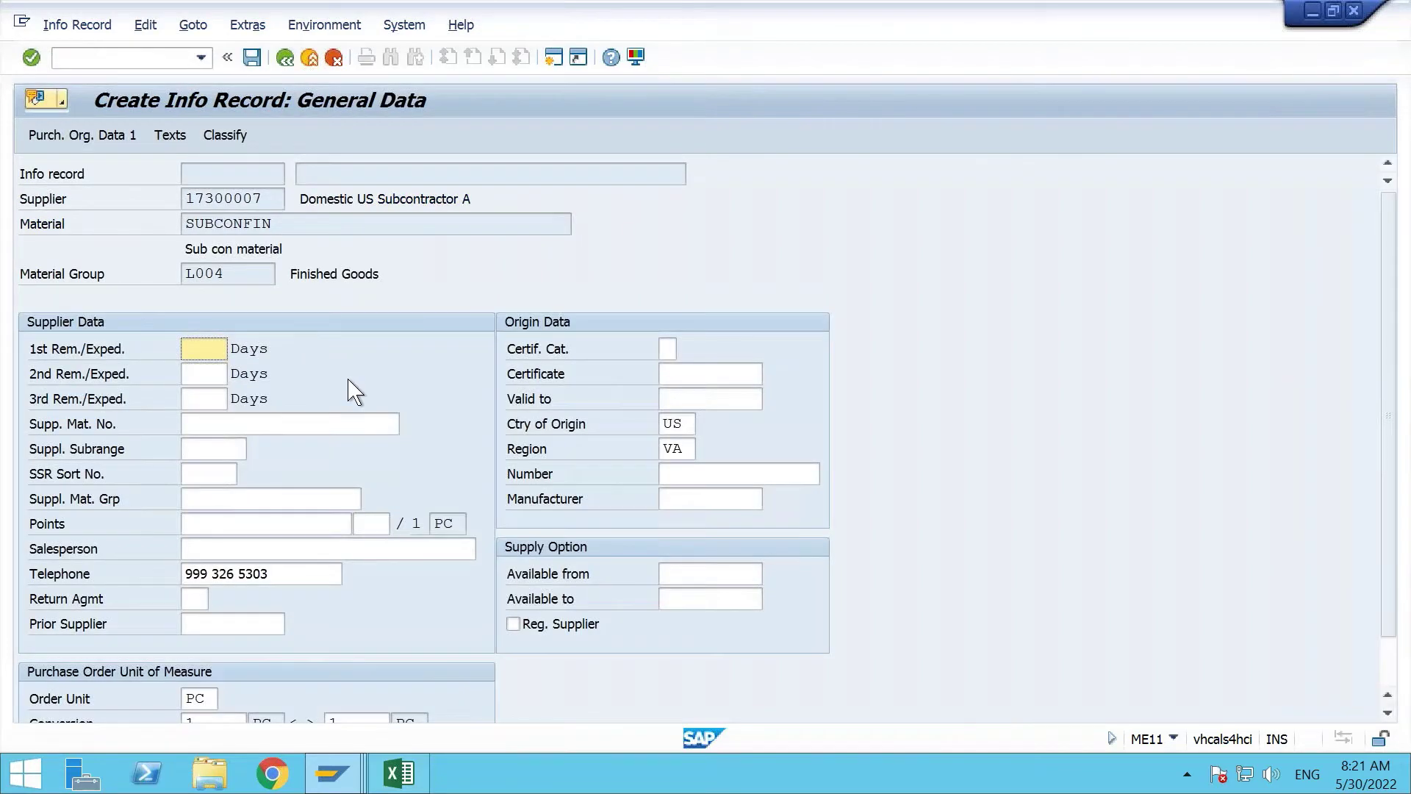
Look over the general data of the info record and proceed to purchasing organization data 1 to check the material and planned delivery time.
{"action": "scroll", "coordinate": [360, 396], "scroll_direction": "down", "scroll_amount": 2}
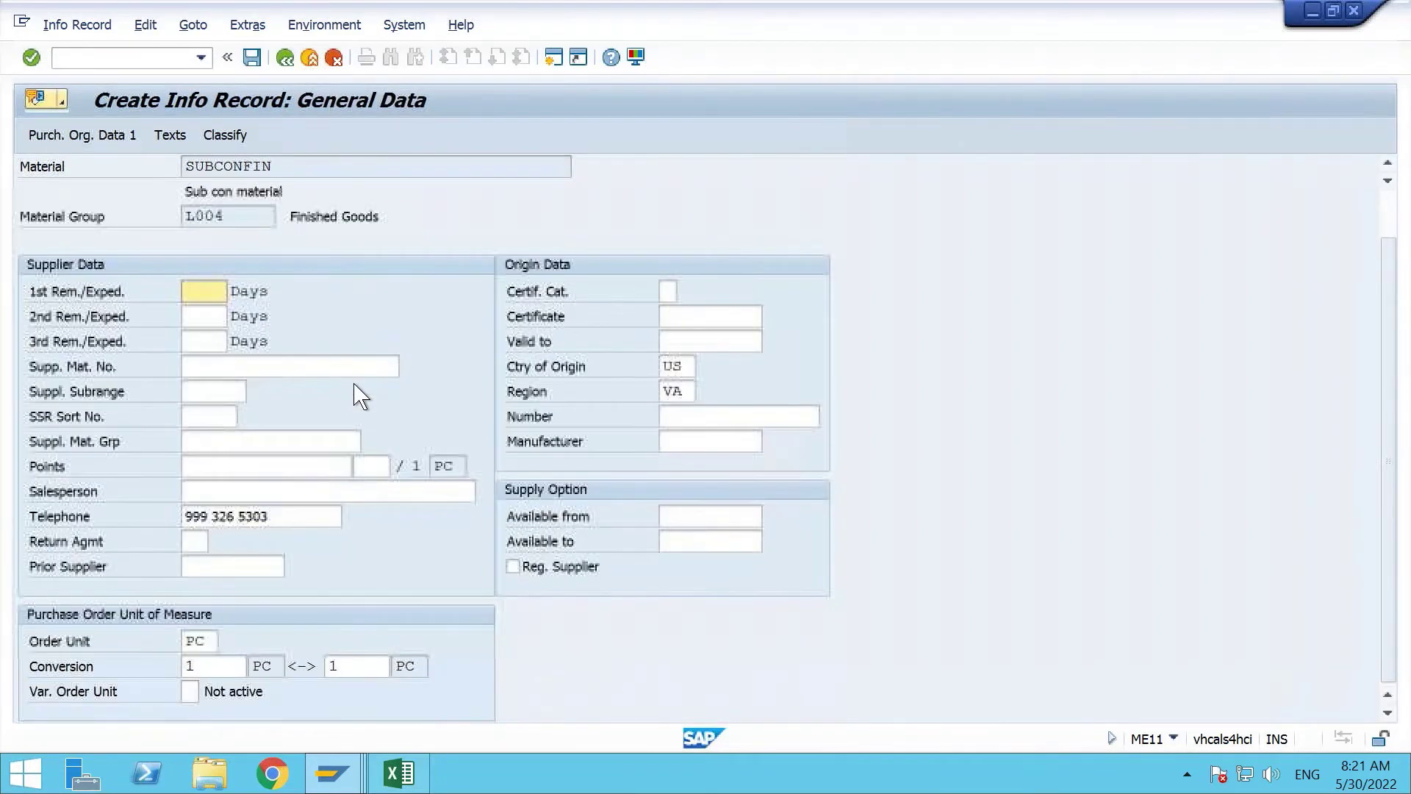
{"action": "scroll", "coordinate": [360, 396], "scroll_direction": "up", "scroll_amount": 2}
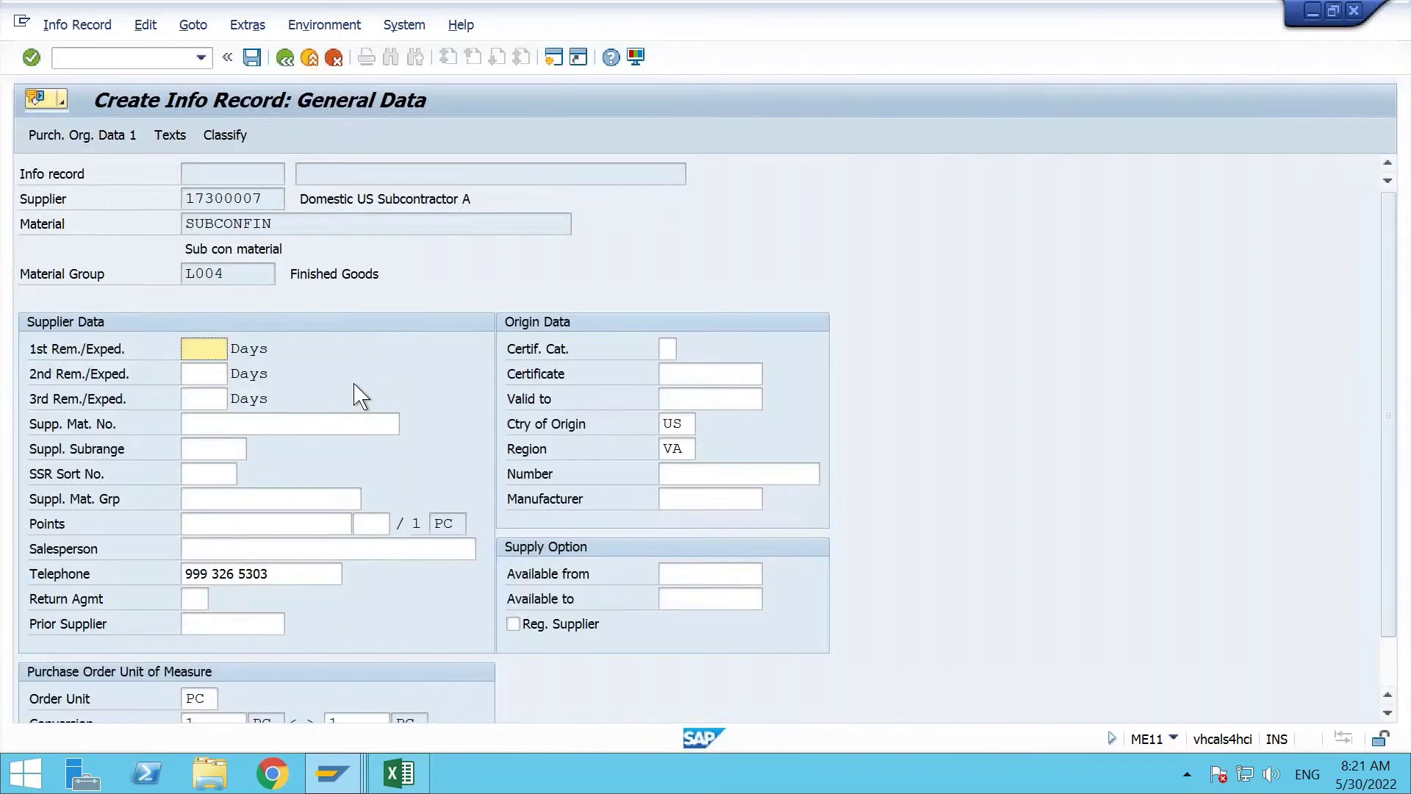
{"action": "key", "text": "Return"}
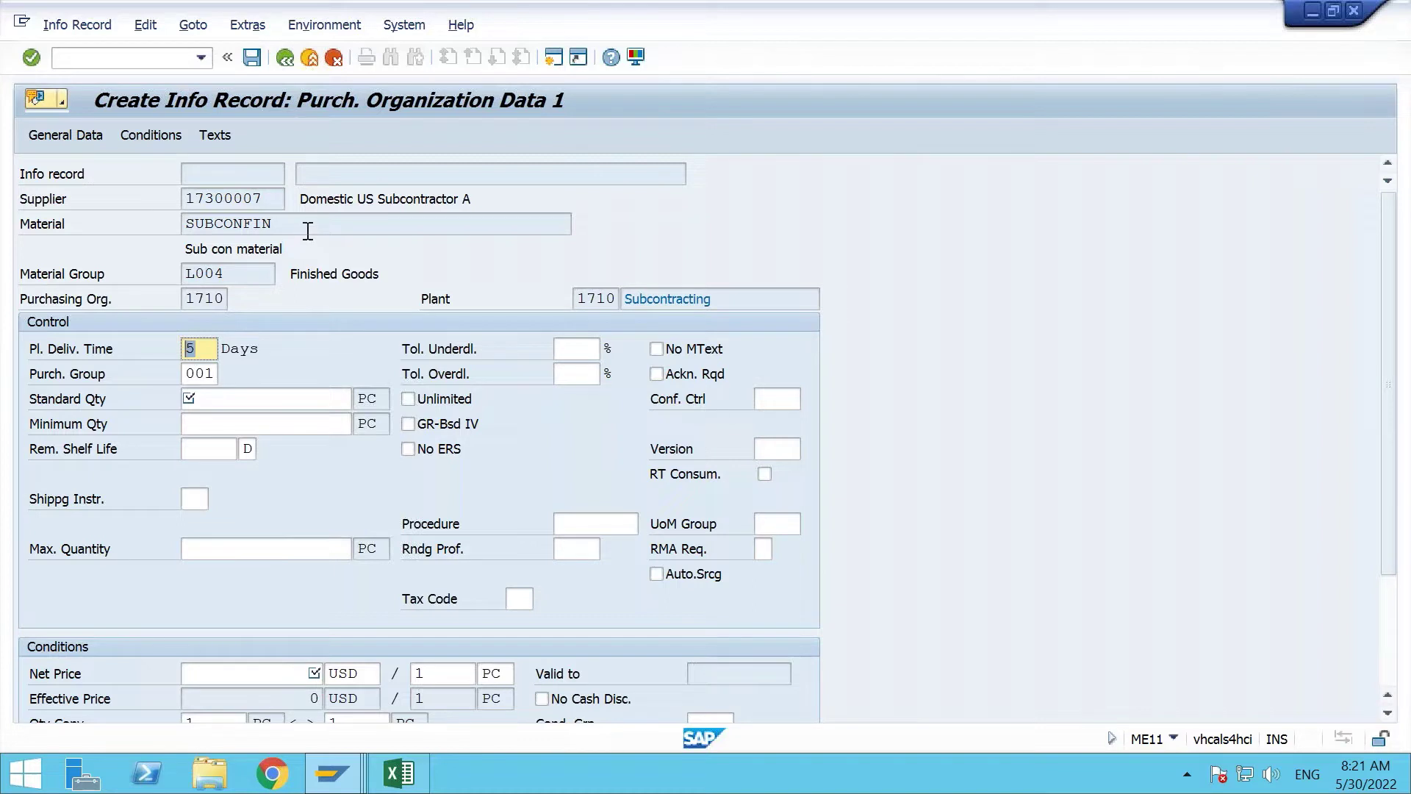
{"action": "left_click_drag", "start_coordinate": [304, 224], "coordinate": [161, 221]}
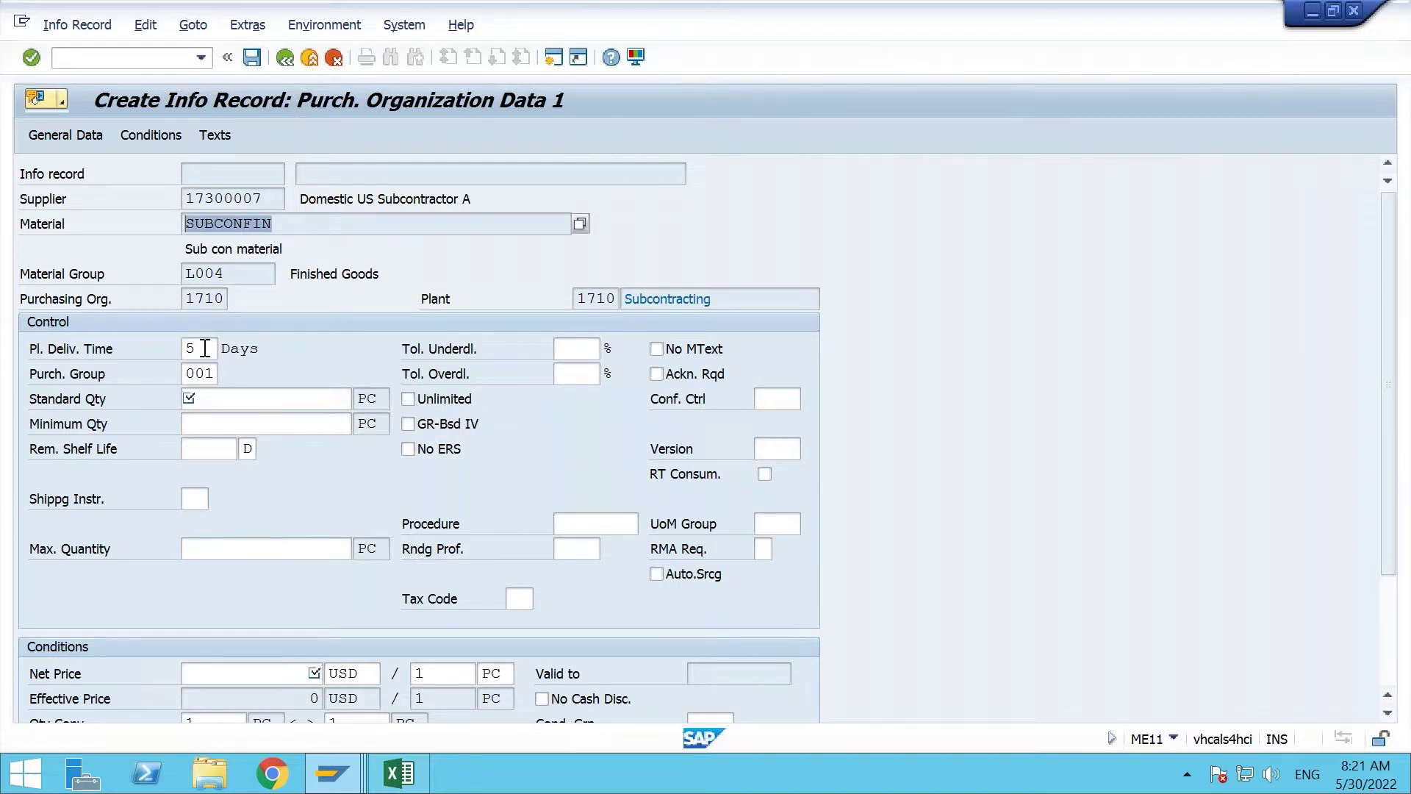
{"action": "left_click_drag", "start_coordinate": [205, 349], "coordinate": [170, 341]}
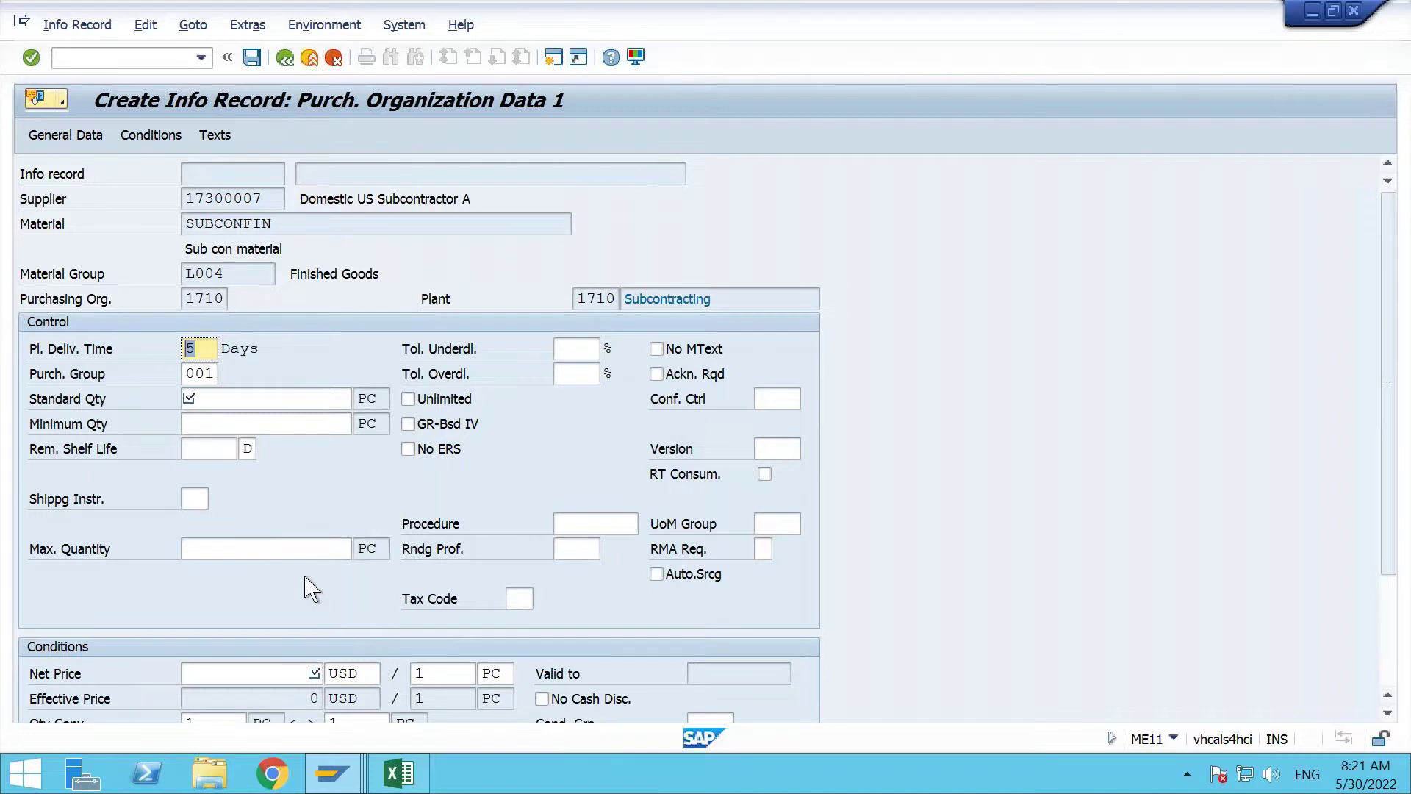
Set the standard quantity to 1 PC and the net price to 900 USD per 1 PC in the info record.
{"action": "left_click", "coordinate": [242, 401]}
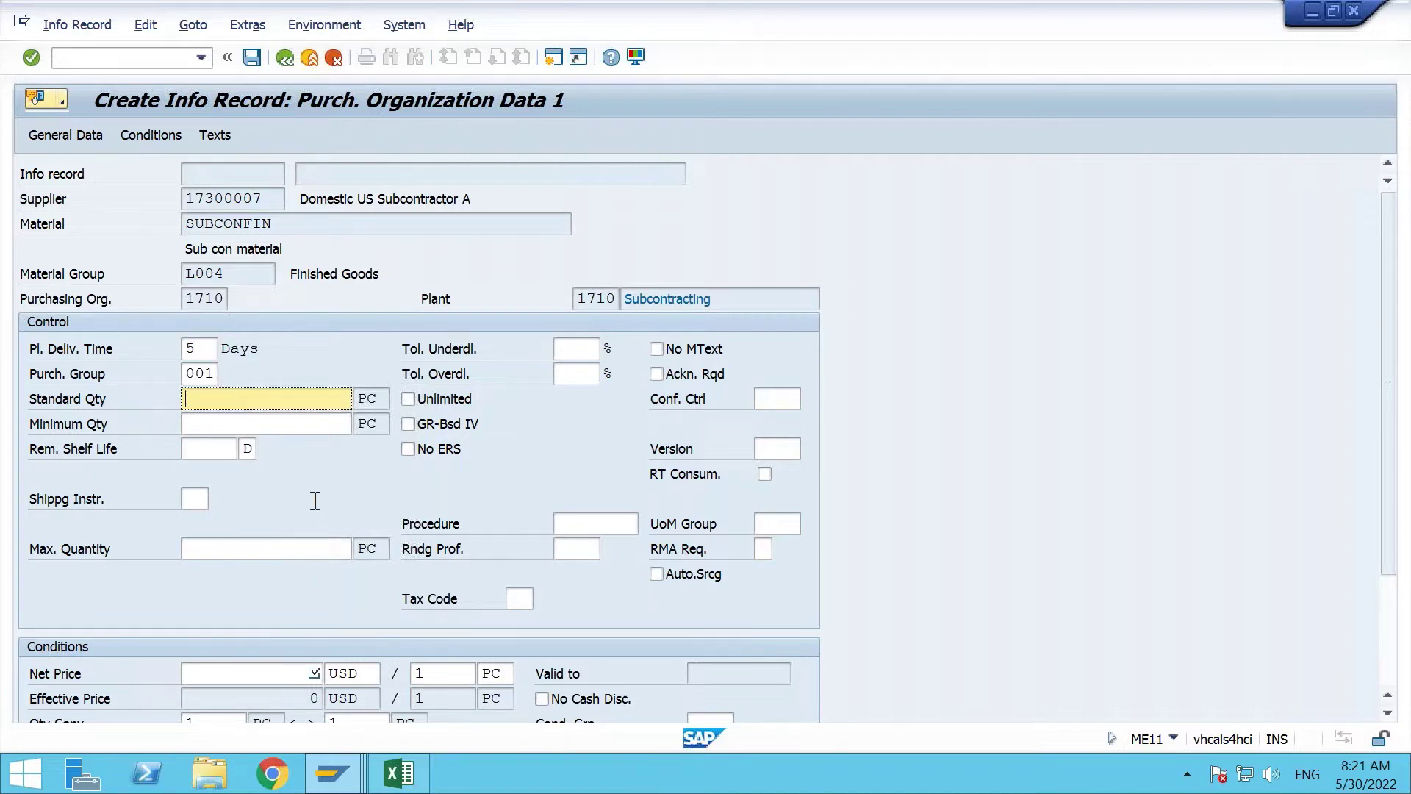
{"action": "type", "text": "1"}
{"action": "scroll", "coordinate": [287, 504], "scroll_direction": "down", "scroll_amount": 1}
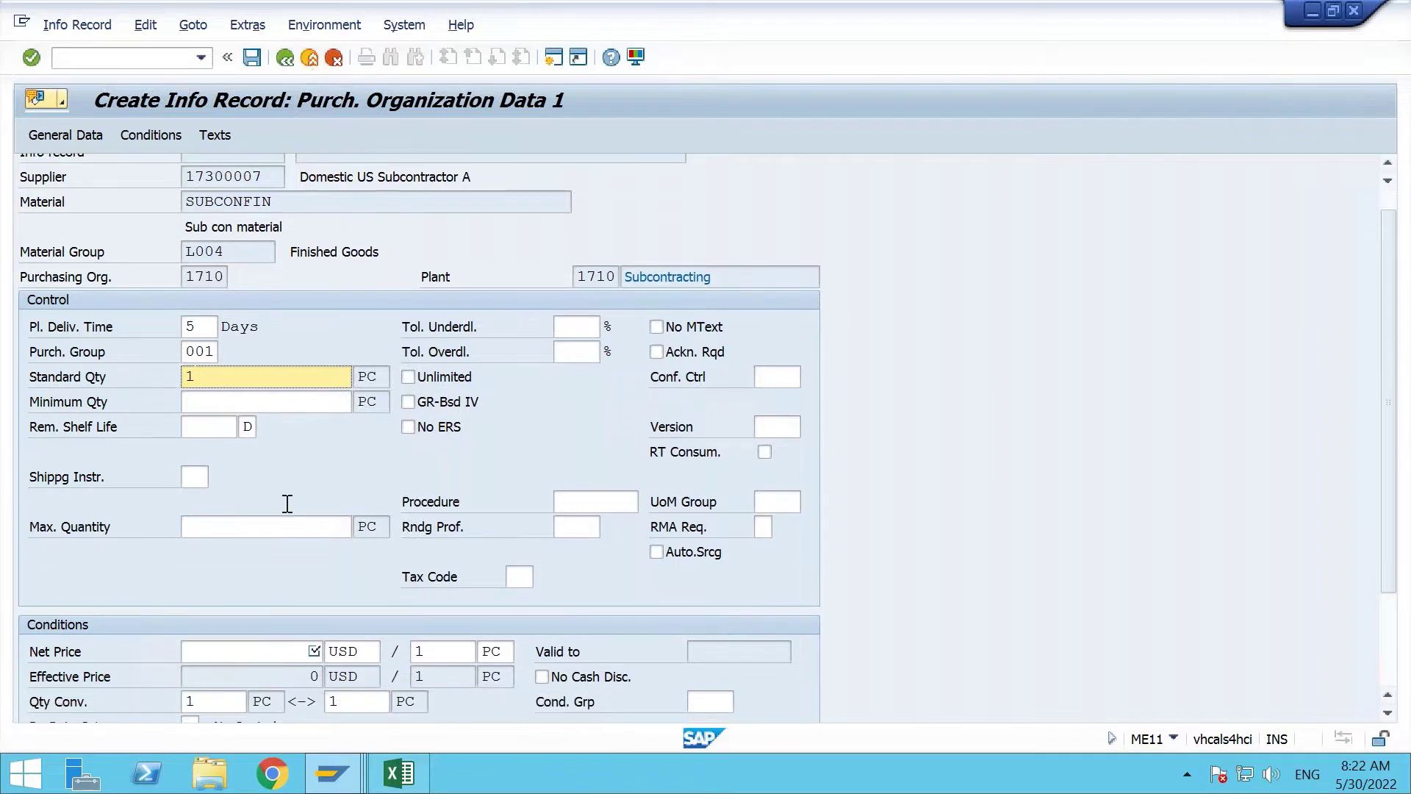
{"action": "left_click", "coordinate": [289, 636]}
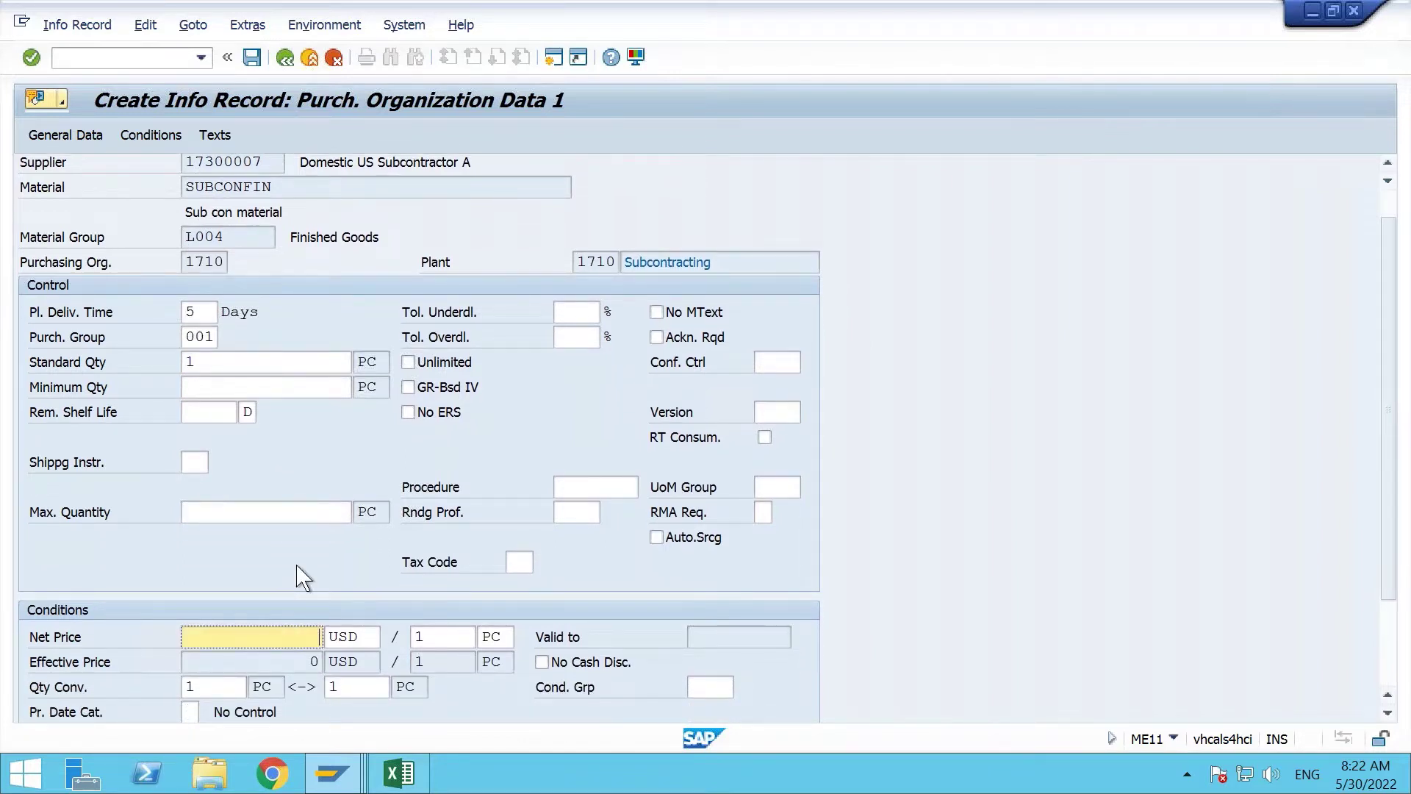
{"action": "type", "text": "1"}
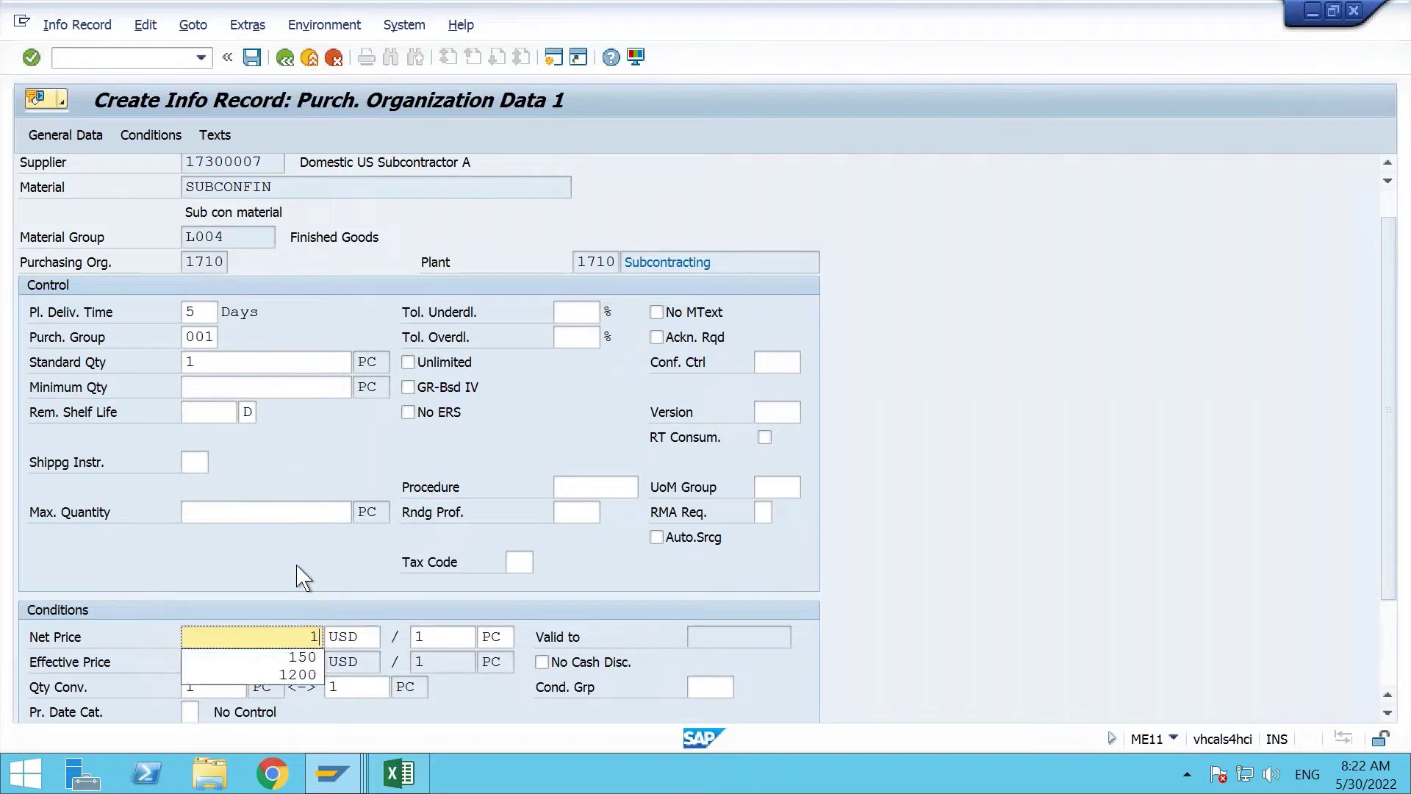
{"action": "key", "text": "BackSpace"}
{"action": "type", "text": "900"}
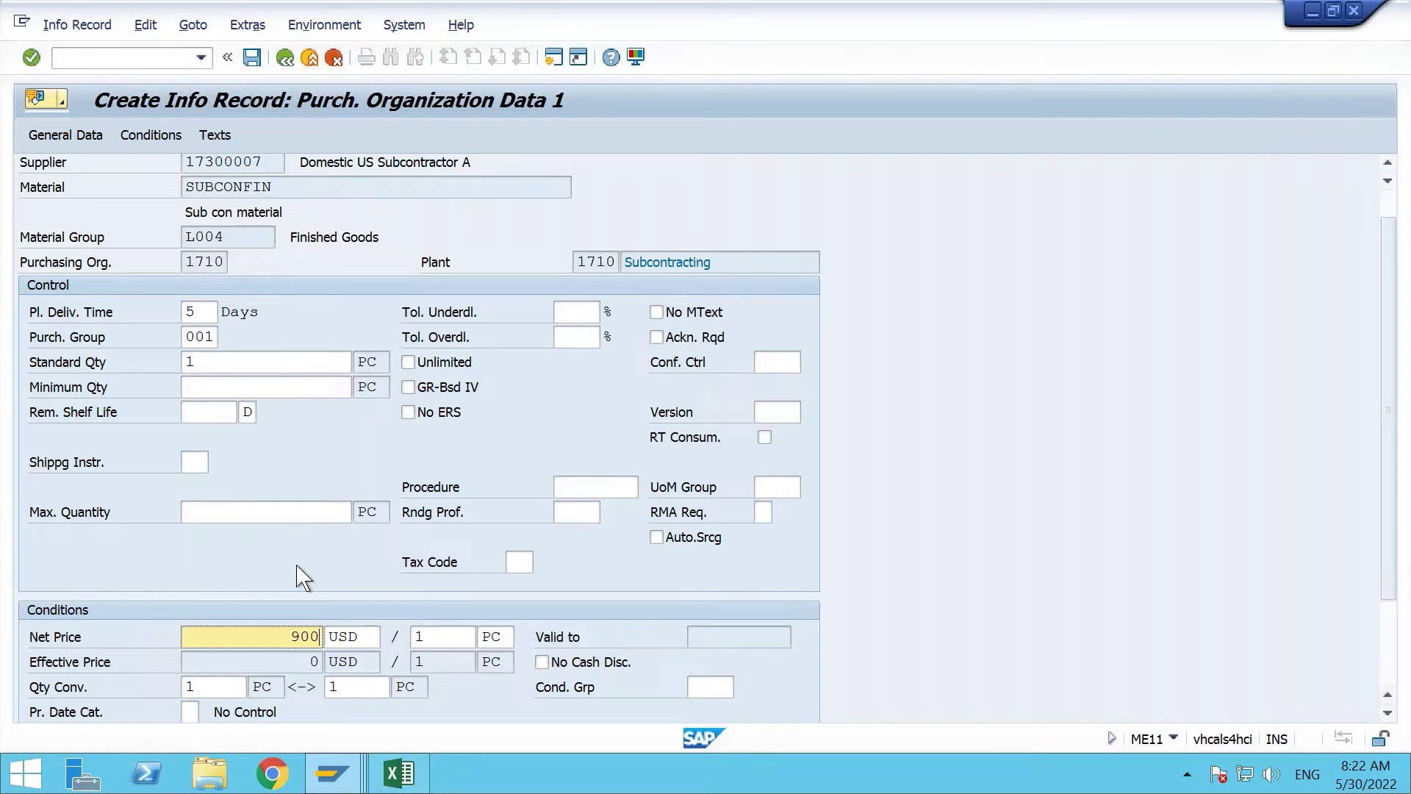
Check the control and conditions data, pass through the reference and text screens without entries, and save the info record.
{"action": "scroll", "coordinate": [303, 579], "scroll_direction": "down", "scroll_amount": 2}
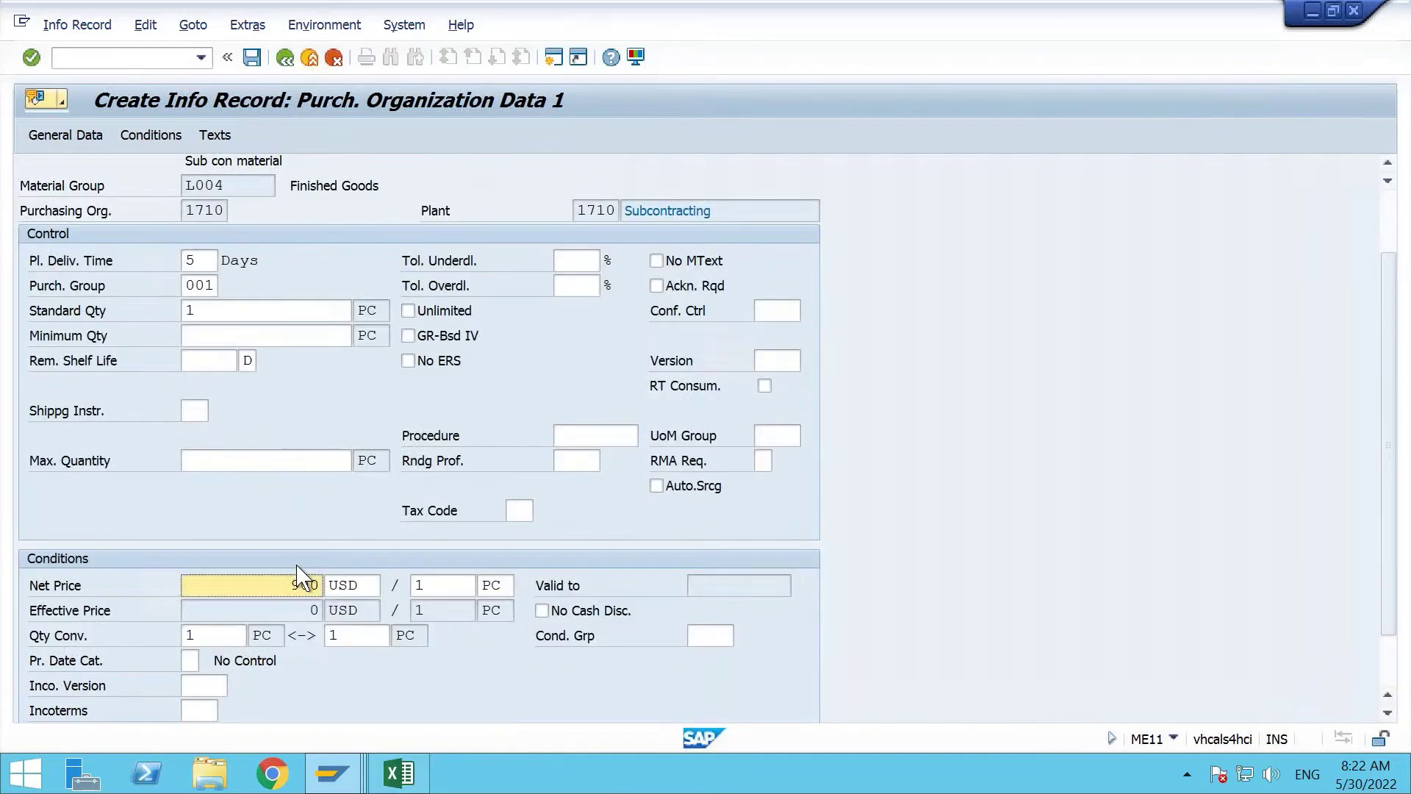
{"action": "scroll", "coordinate": [303, 579], "scroll_direction": "down", "scroll_amount": 1}
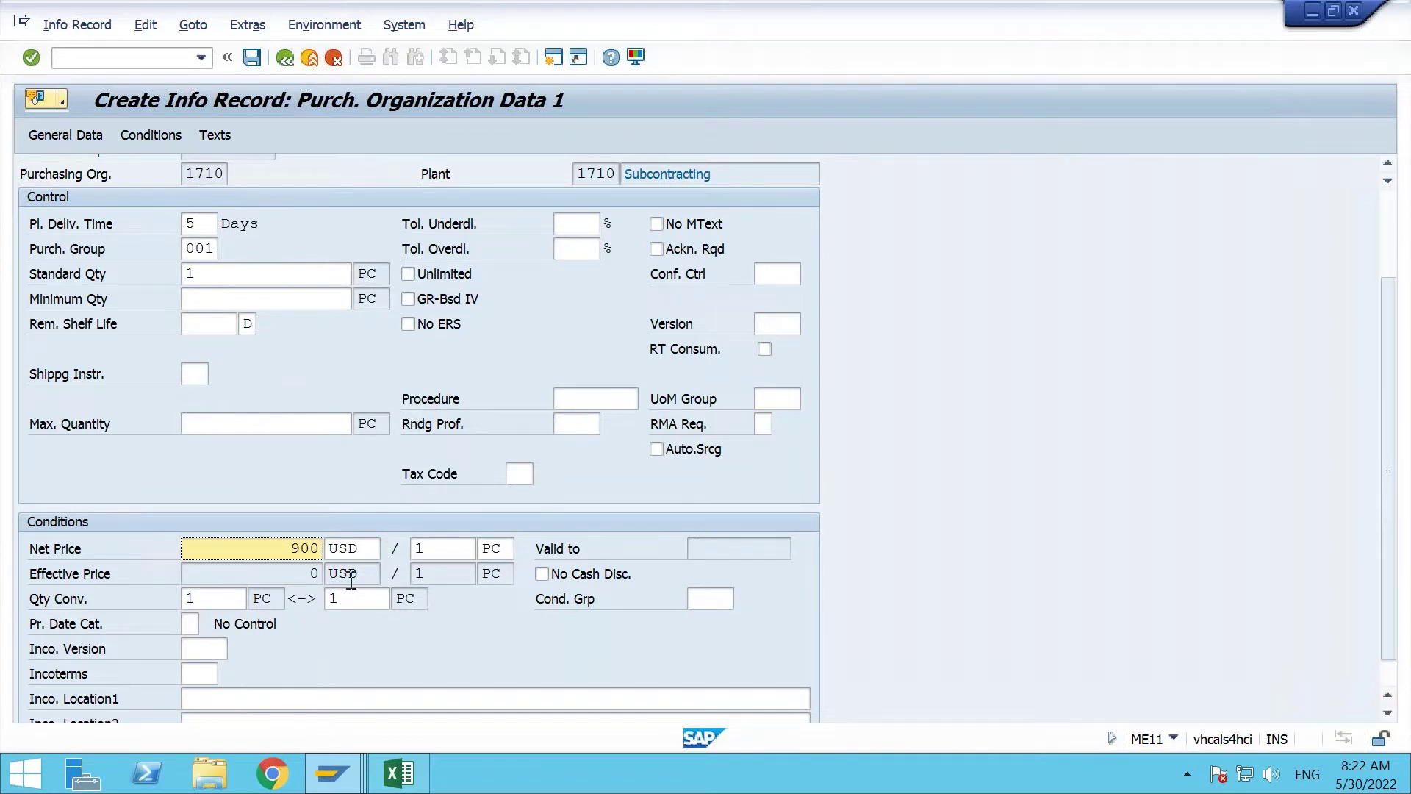
{"action": "scroll", "coordinate": [312, 508], "scroll_direction": "down", "scroll_amount": 1}
{"action": "scroll", "coordinate": [419, 441], "scroll_direction": "up", "scroll_amount": 6}
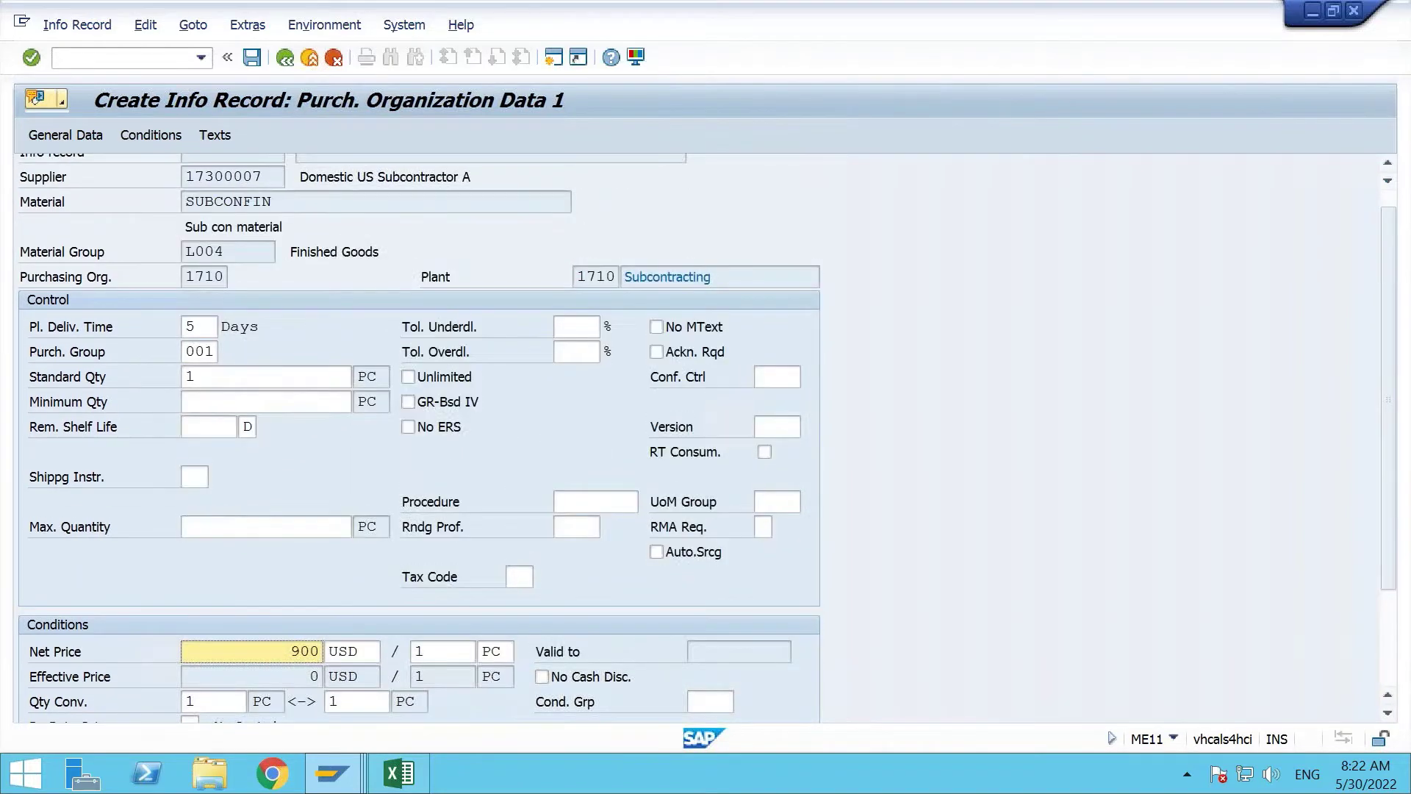
{"action": "scroll", "coordinate": [419, 441], "scroll_direction": "up", "scroll_amount": 1}
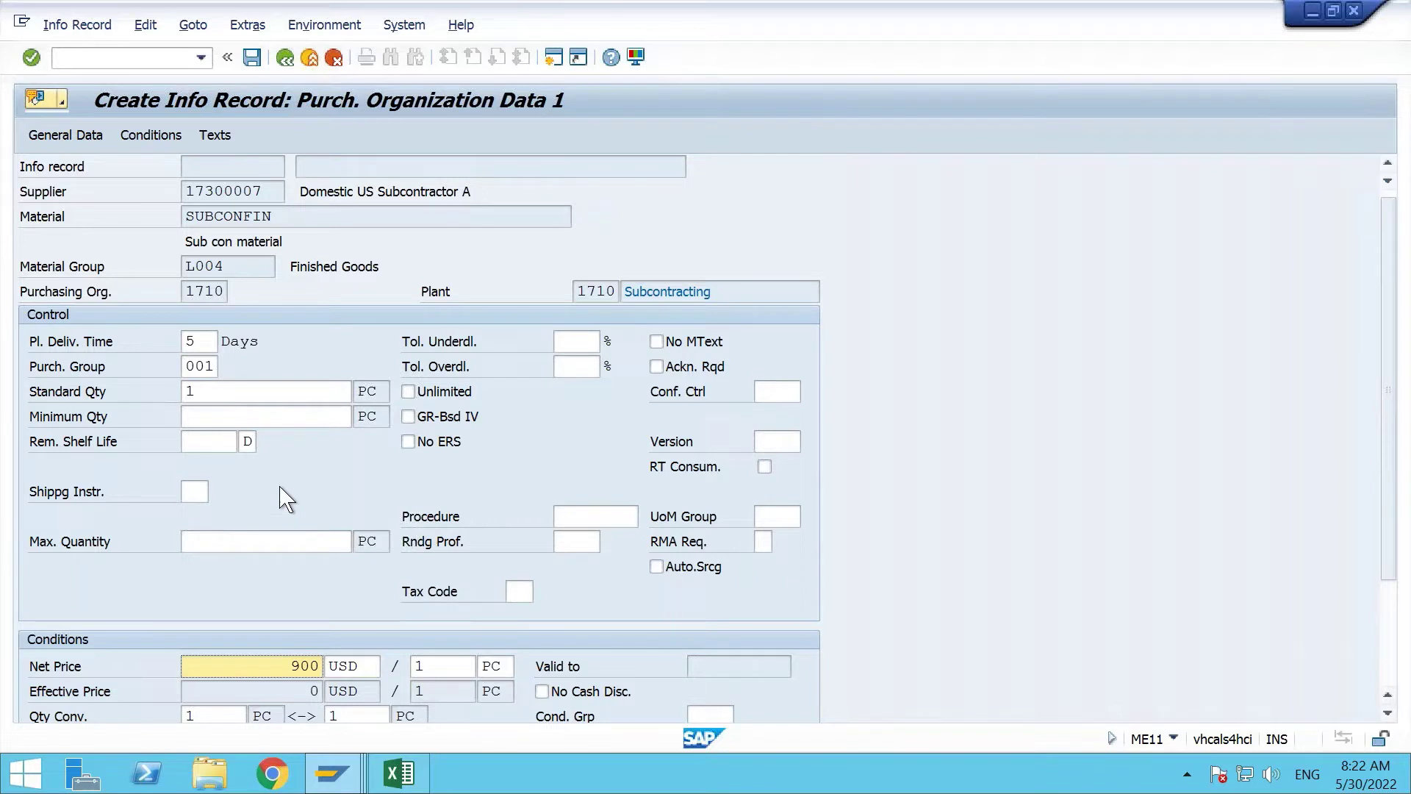
{"action": "key", "text": "Return"}
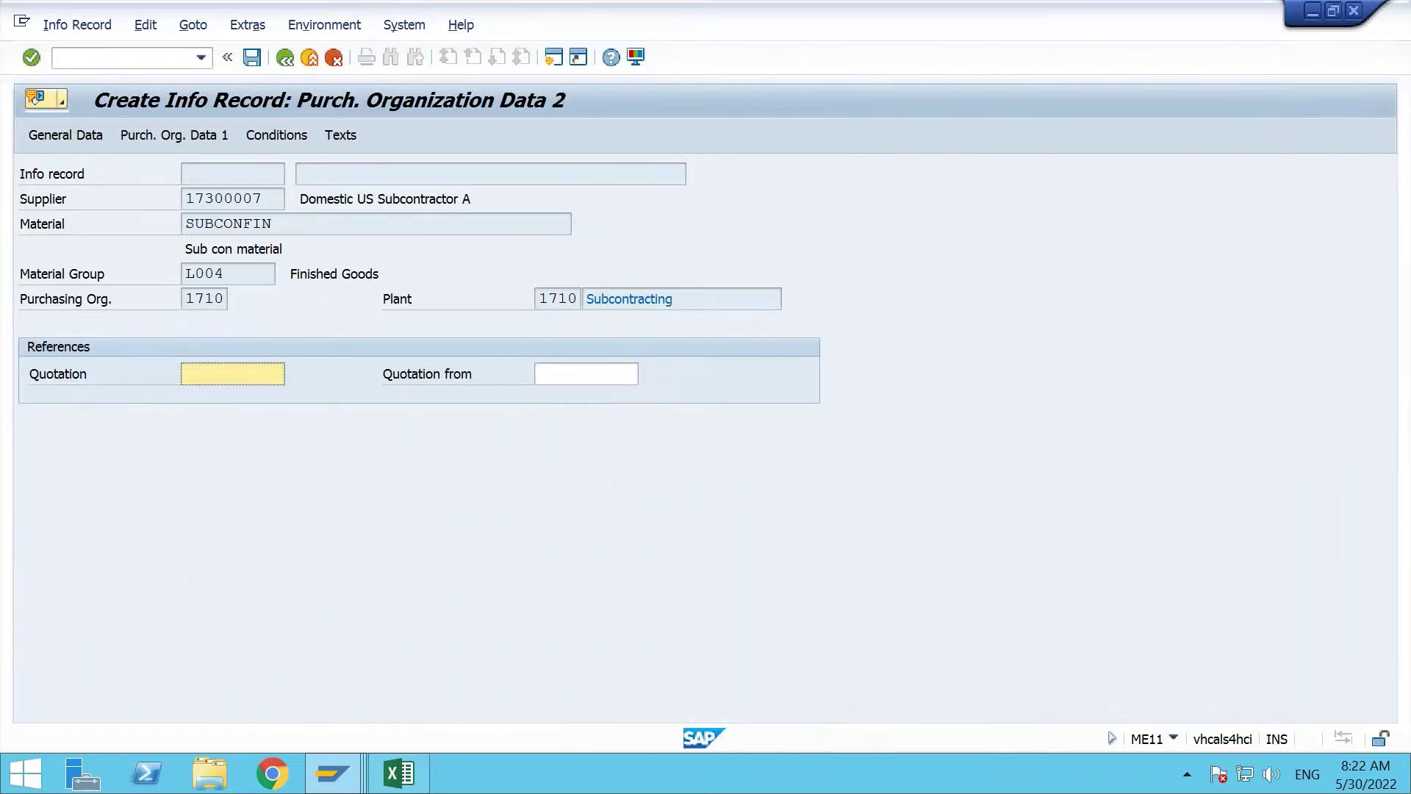
{"action": "key", "text": "Return"}
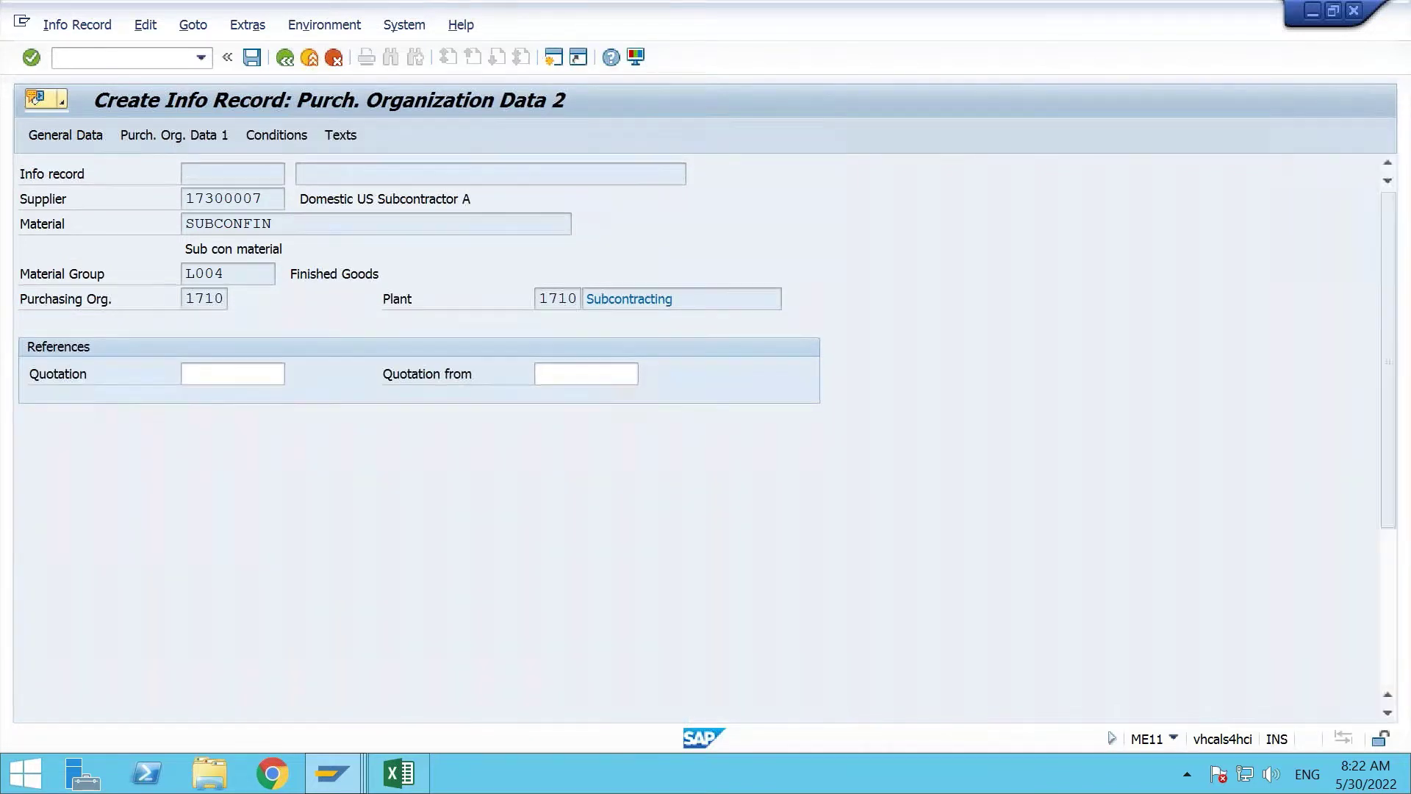
{"action": "key", "text": "Return"}
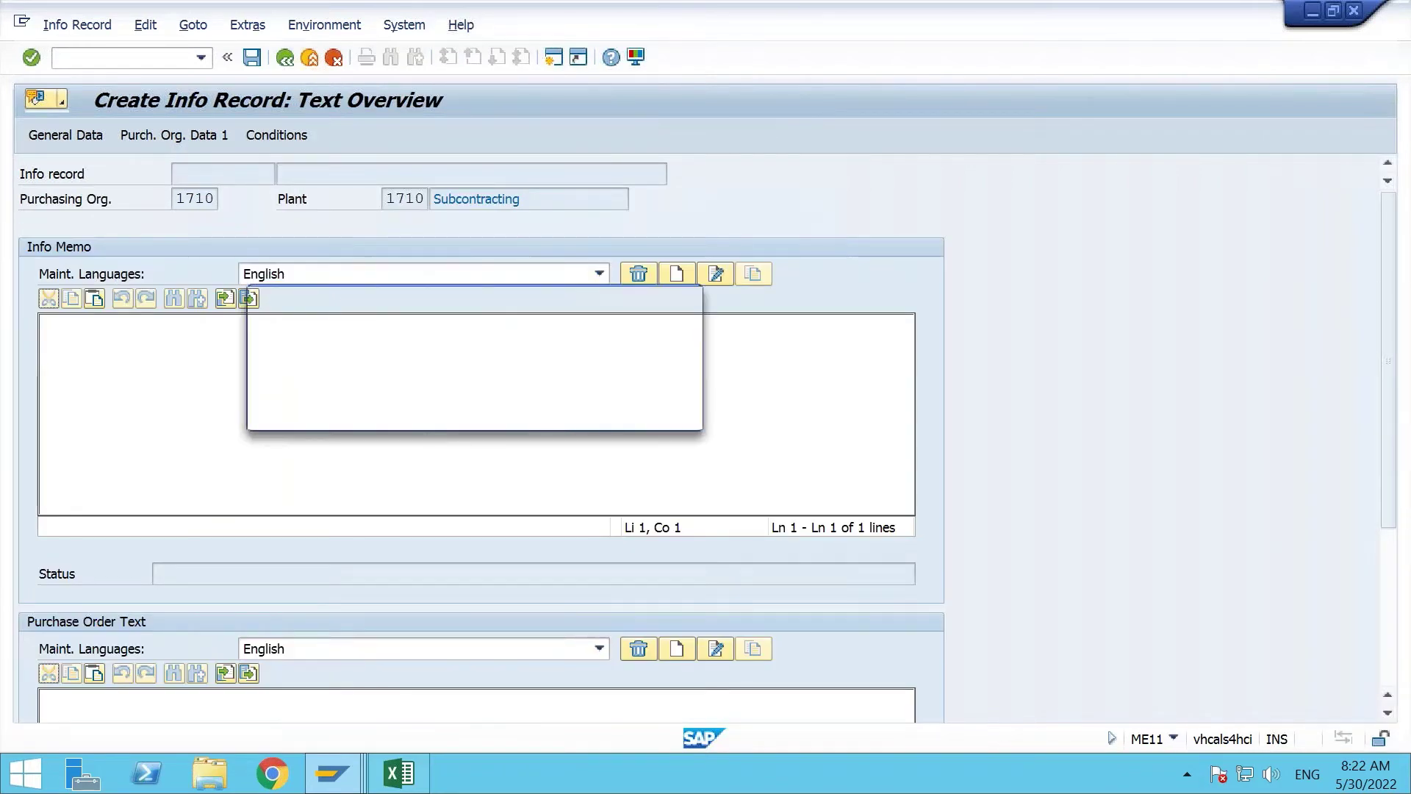
{"action": "left_click", "coordinate": [366, 408]}
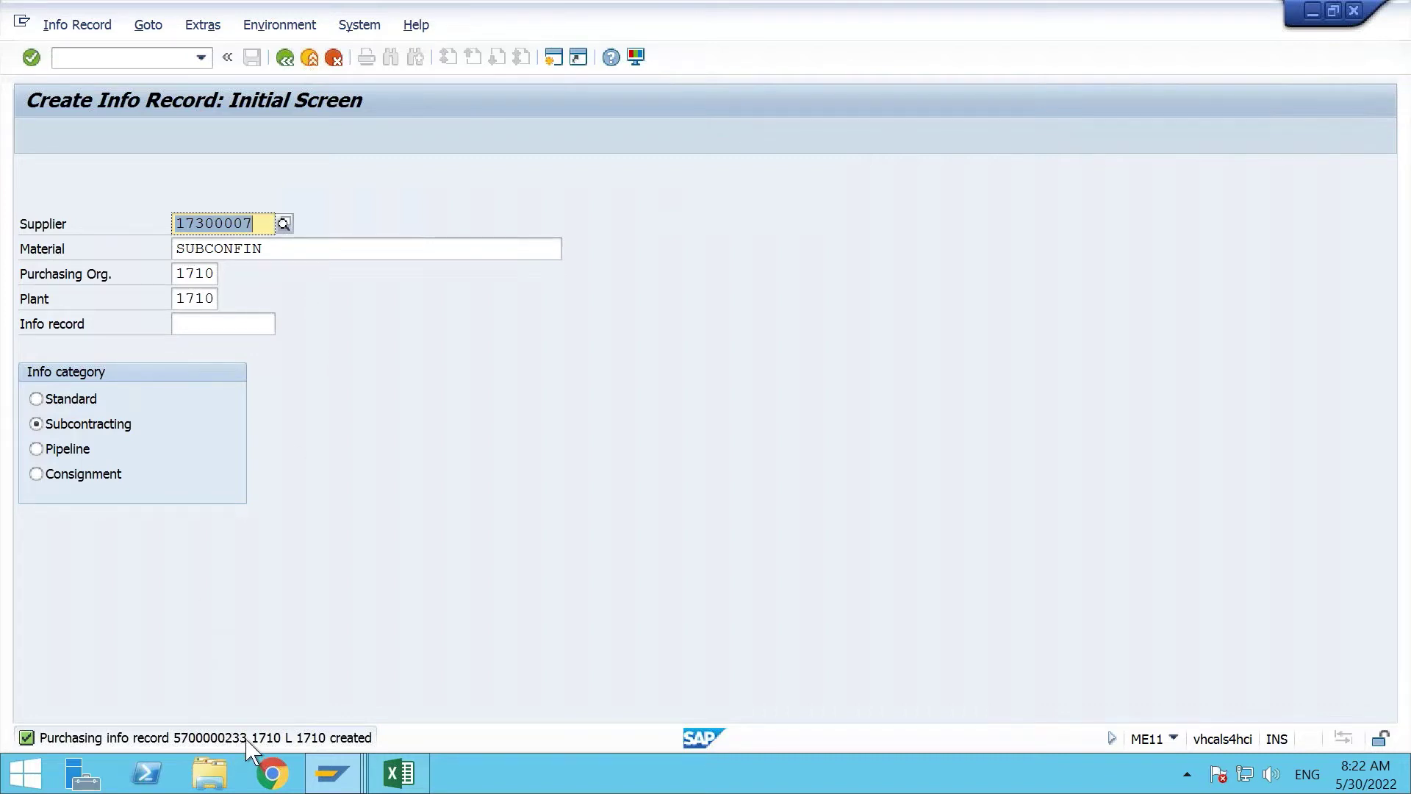
Switch to the Excel notes, look up the ME01 source list entry, and return to SAP.
{"action": "left_click", "coordinate": [164, 58]}
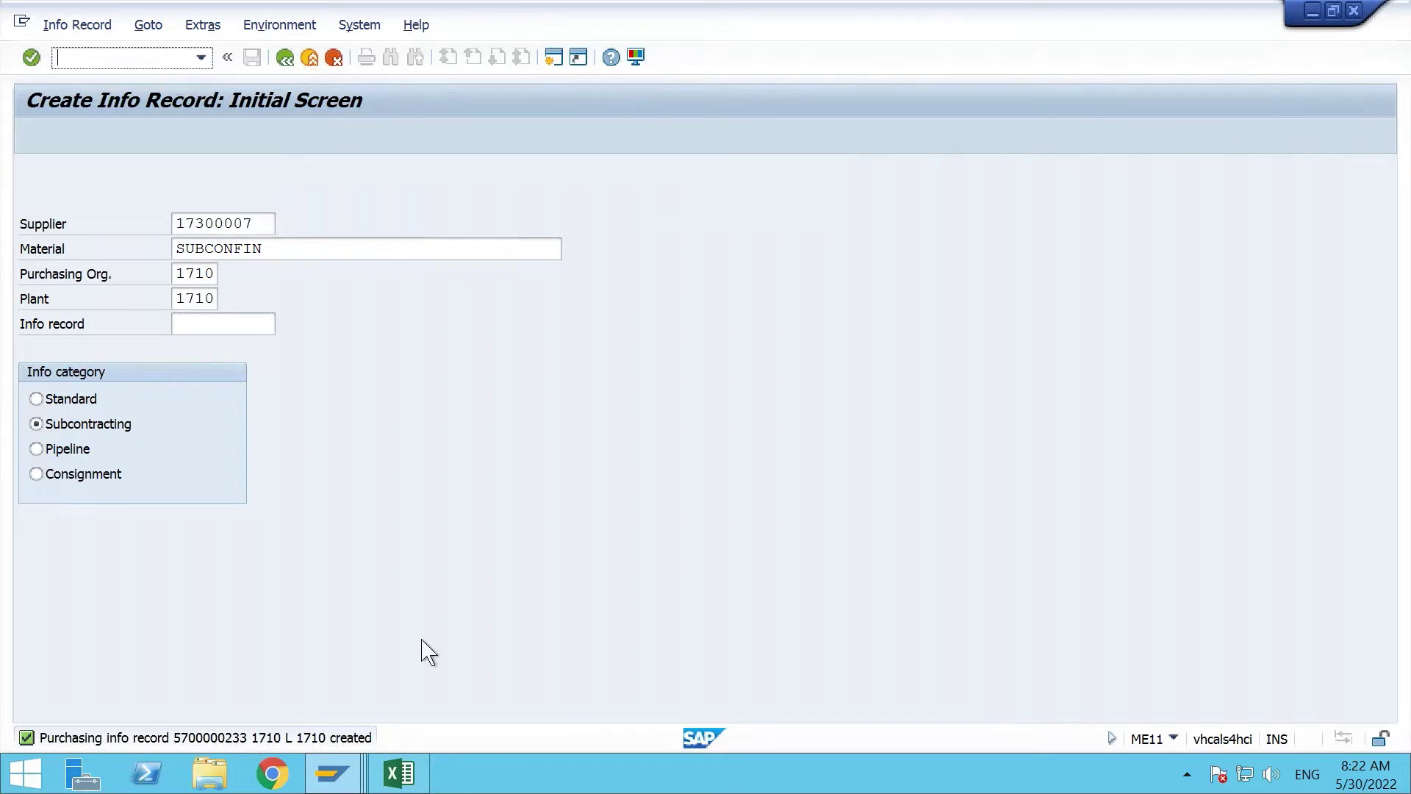
{"action": "left_click", "coordinate": [401, 771]}
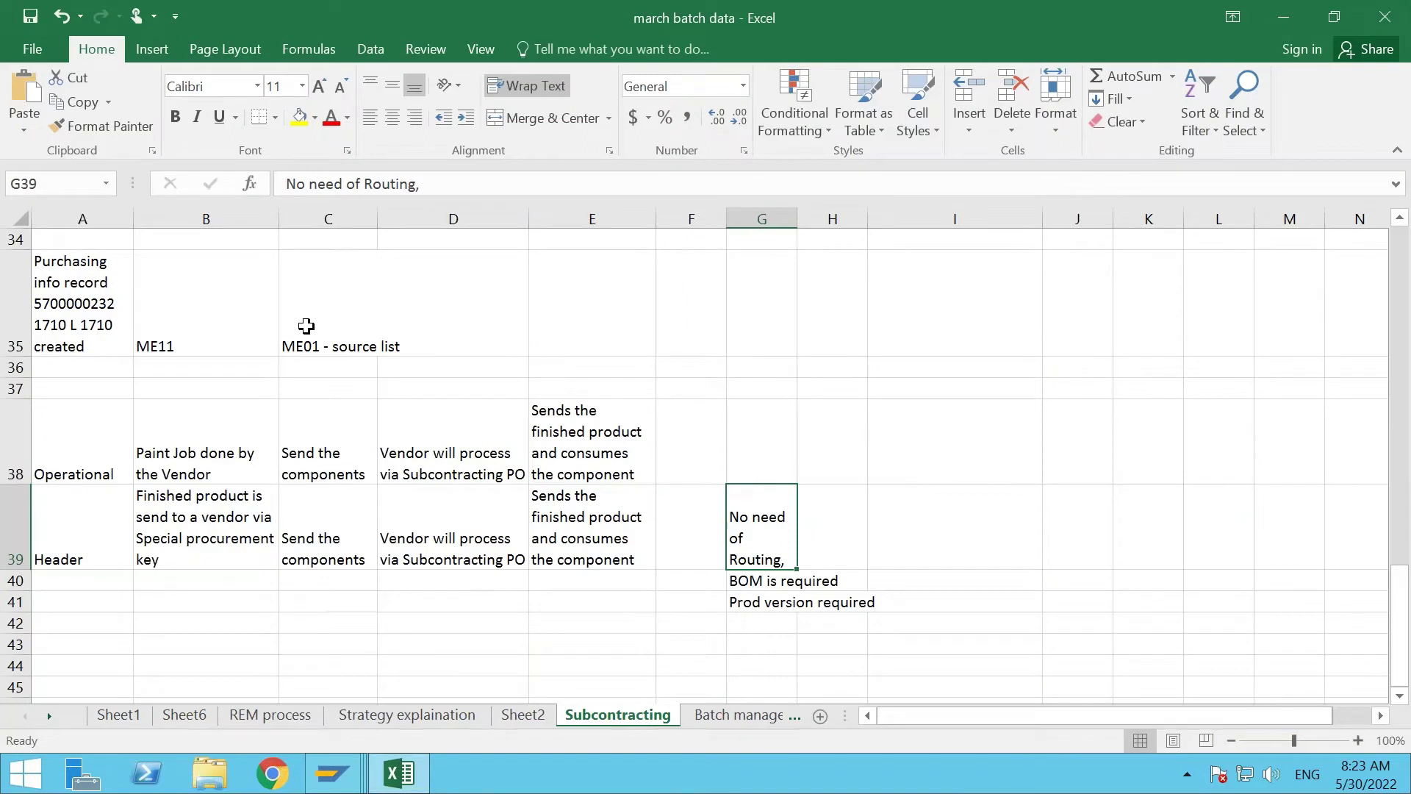
{"action": "left_click", "coordinate": [307, 325]}
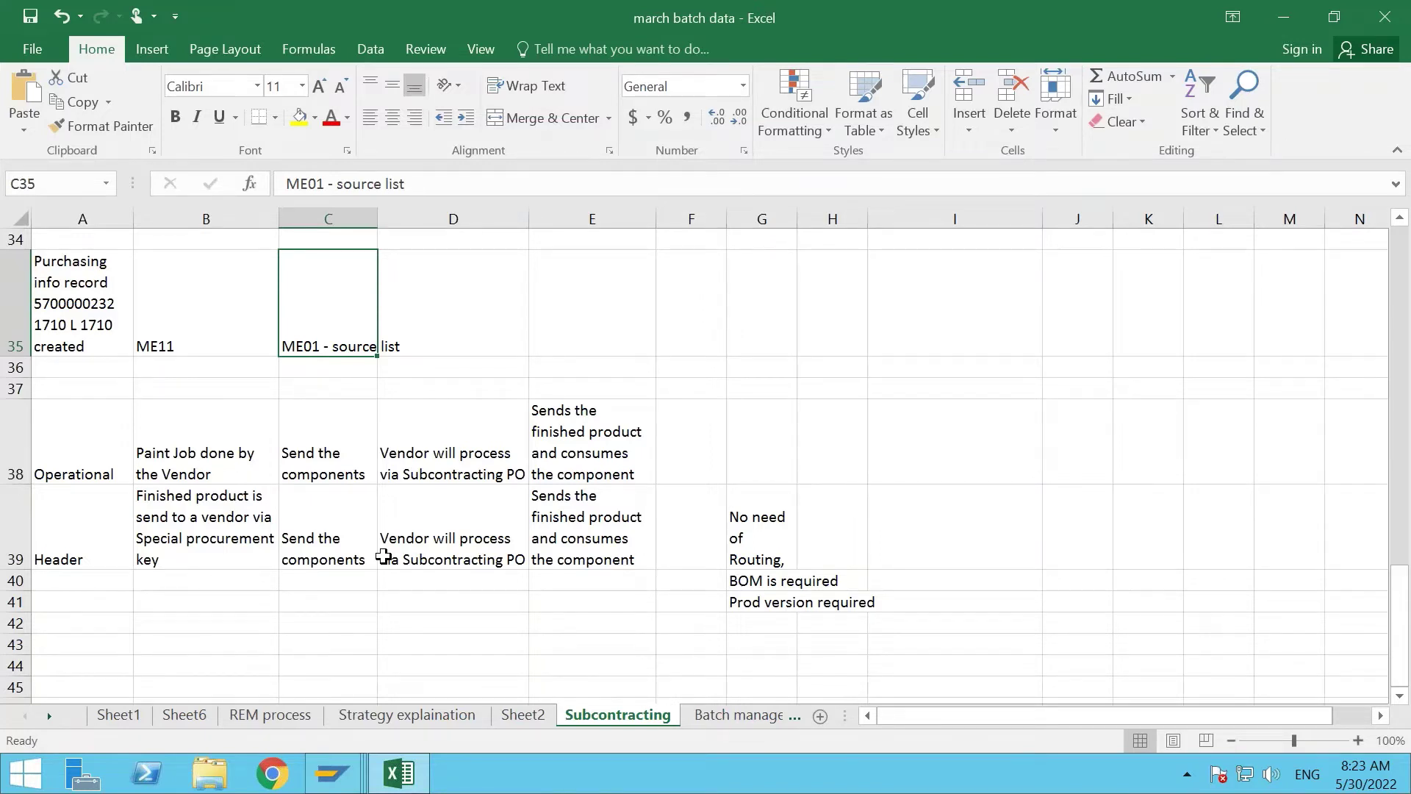
{"action": "key", "text": "alt+Tab"}
Open the SUBCONFIN subcontracting info record in change mode, showing its general data.
{"action": "left_click", "coordinate": [77, 25]}
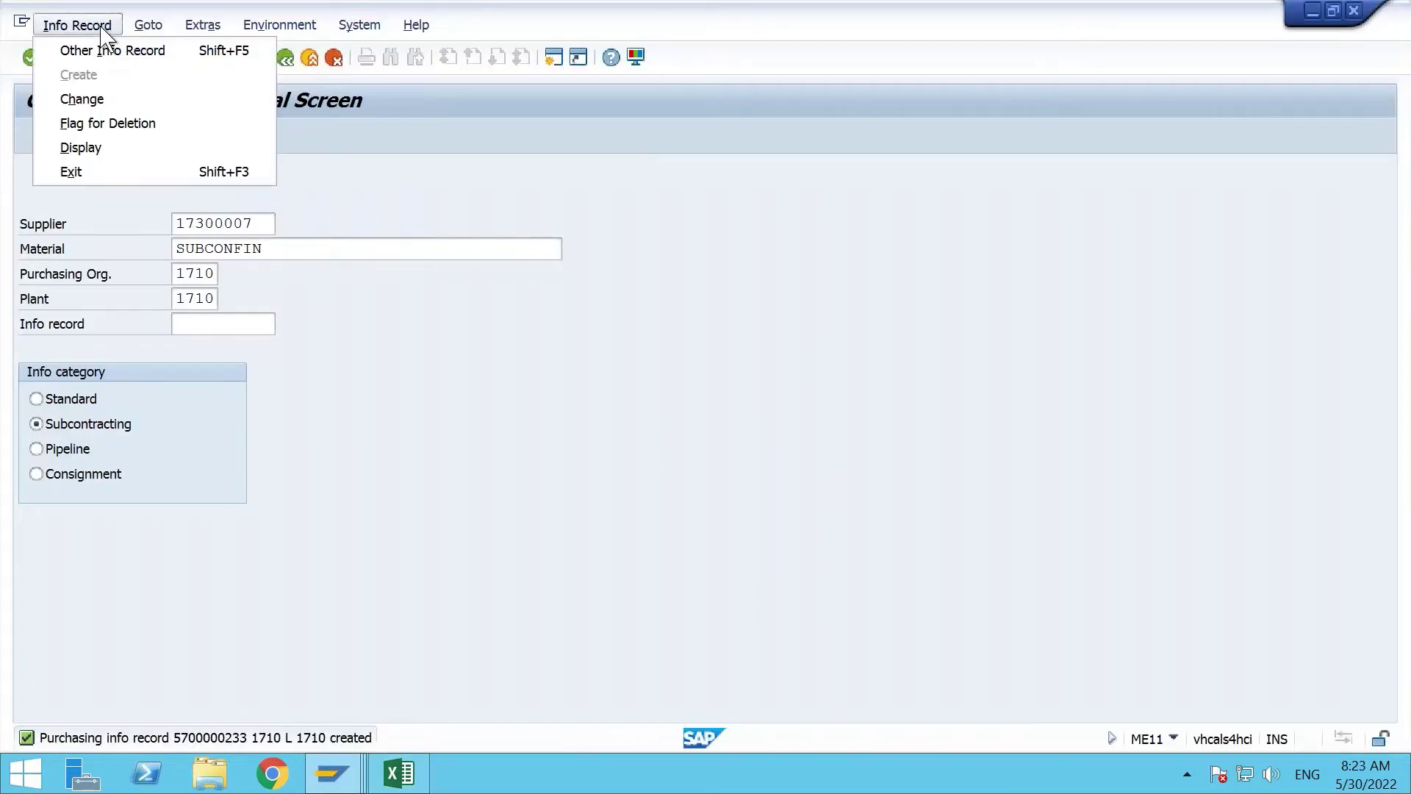
{"action": "left_click", "coordinate": [115, 103]}
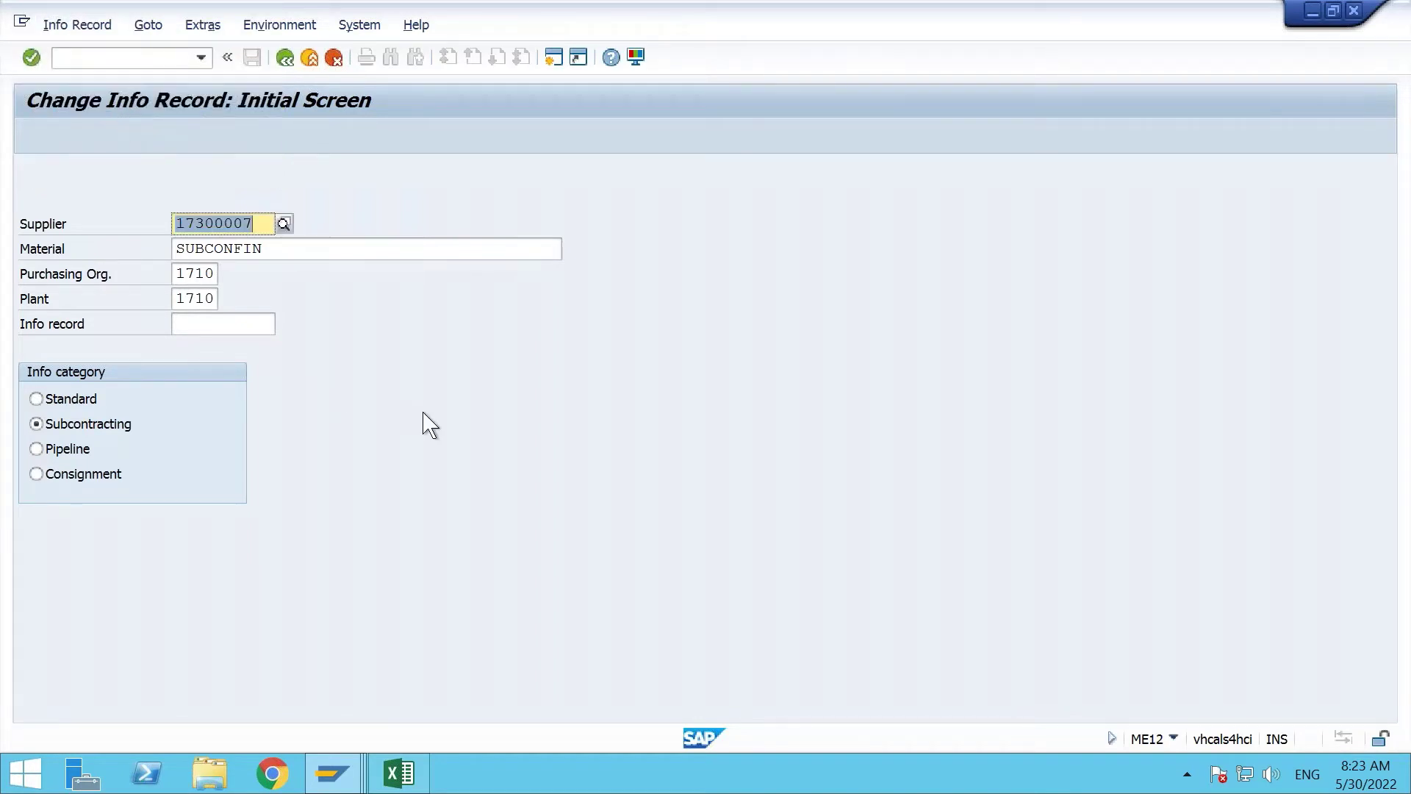
{"action": "key", "text": "Return"}
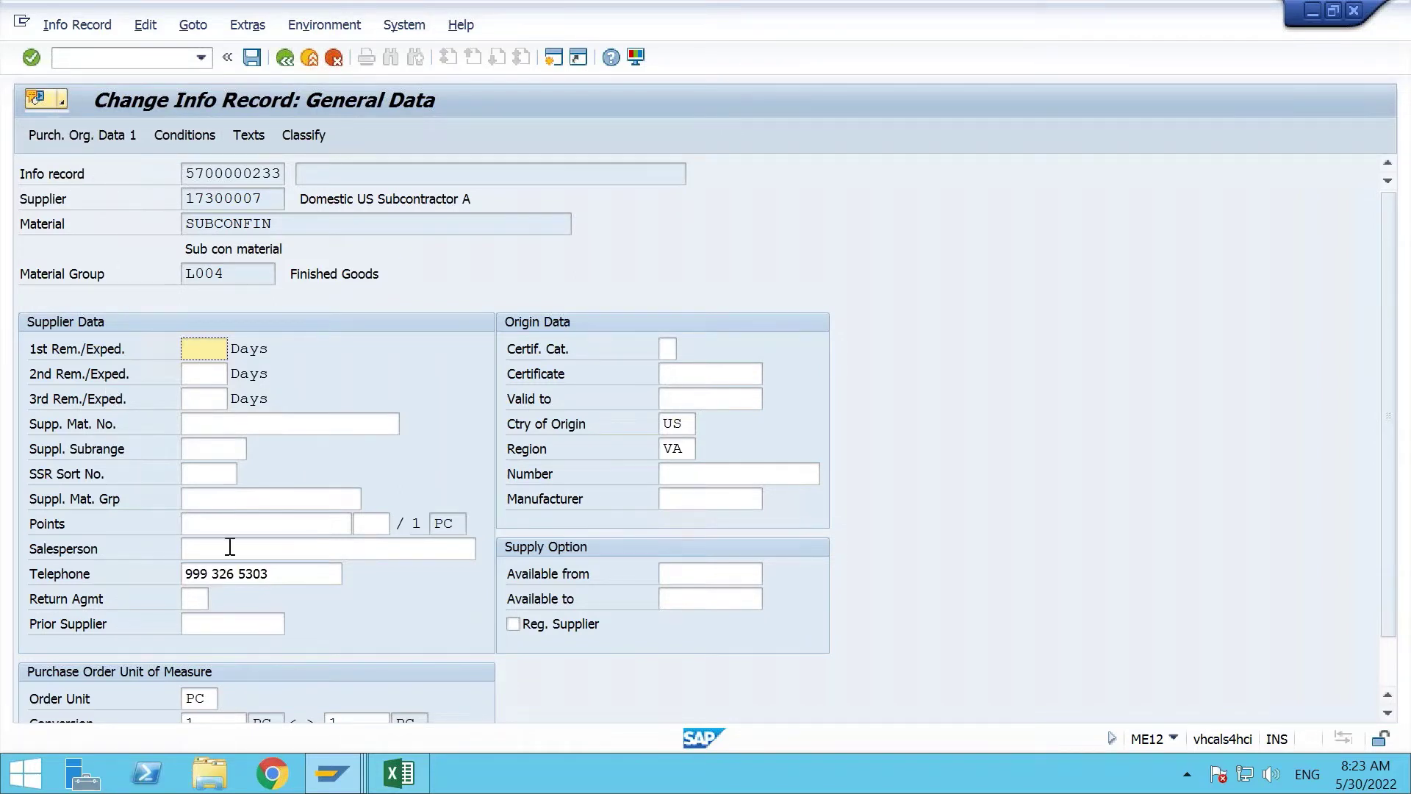
Examine the info record's supplier and material, and its control and pricing conditions in purchasing organization data 1.
{"action": "left_click_drag", "start_coordinate": [285, 198], "coordinate": [158, 192]}
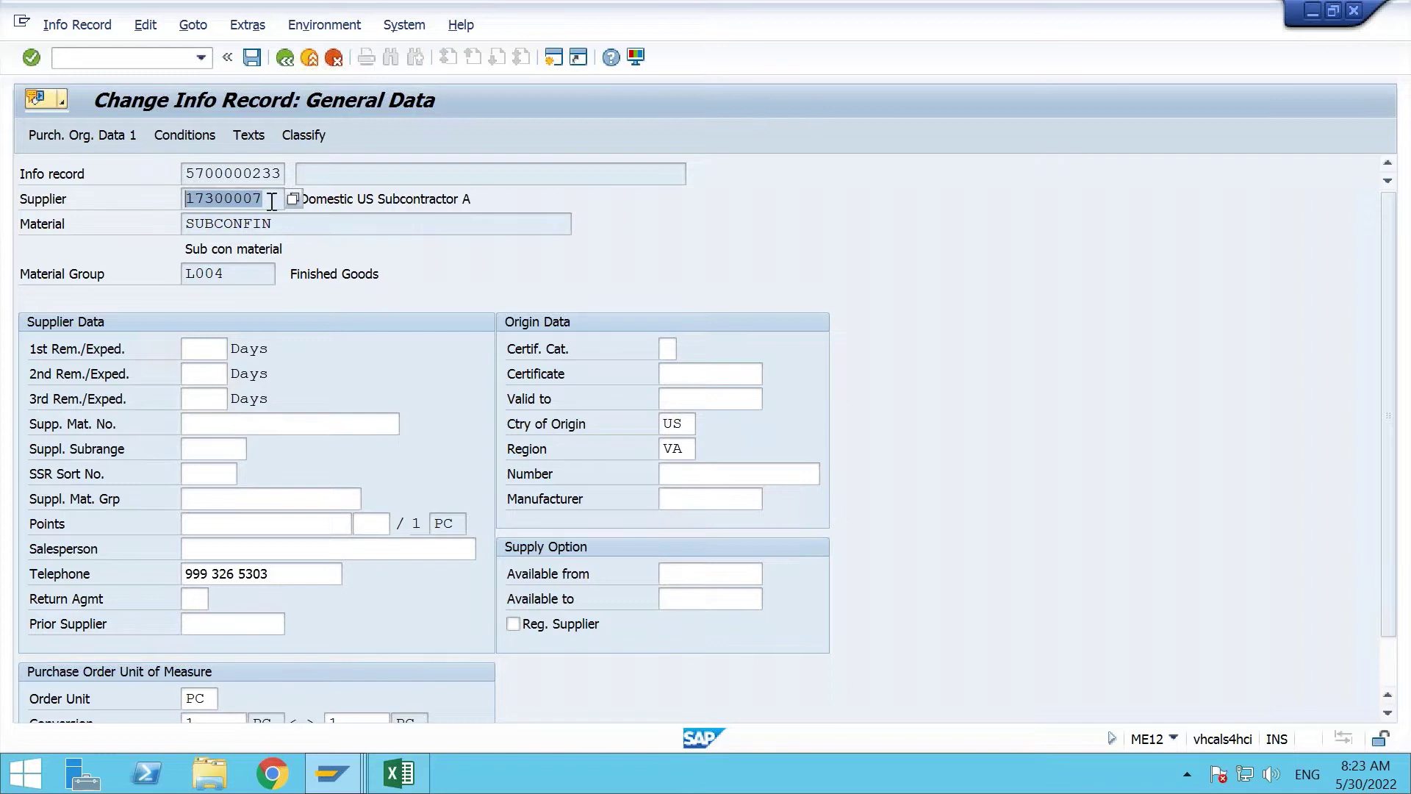
{"action": "left_click_drag", "start_coordinate": [271, 200], "coordinate": [181, 198]}
{"action": "left_click_drag", "start_coordinate": [280, 199], "coordinate": [174, 199]}
{"action": "left_click_drag", "start_coordinate": [270, 200], "coordinate": [173, 199]}
{"action": "left_click", "coordinate": [94, 138]}
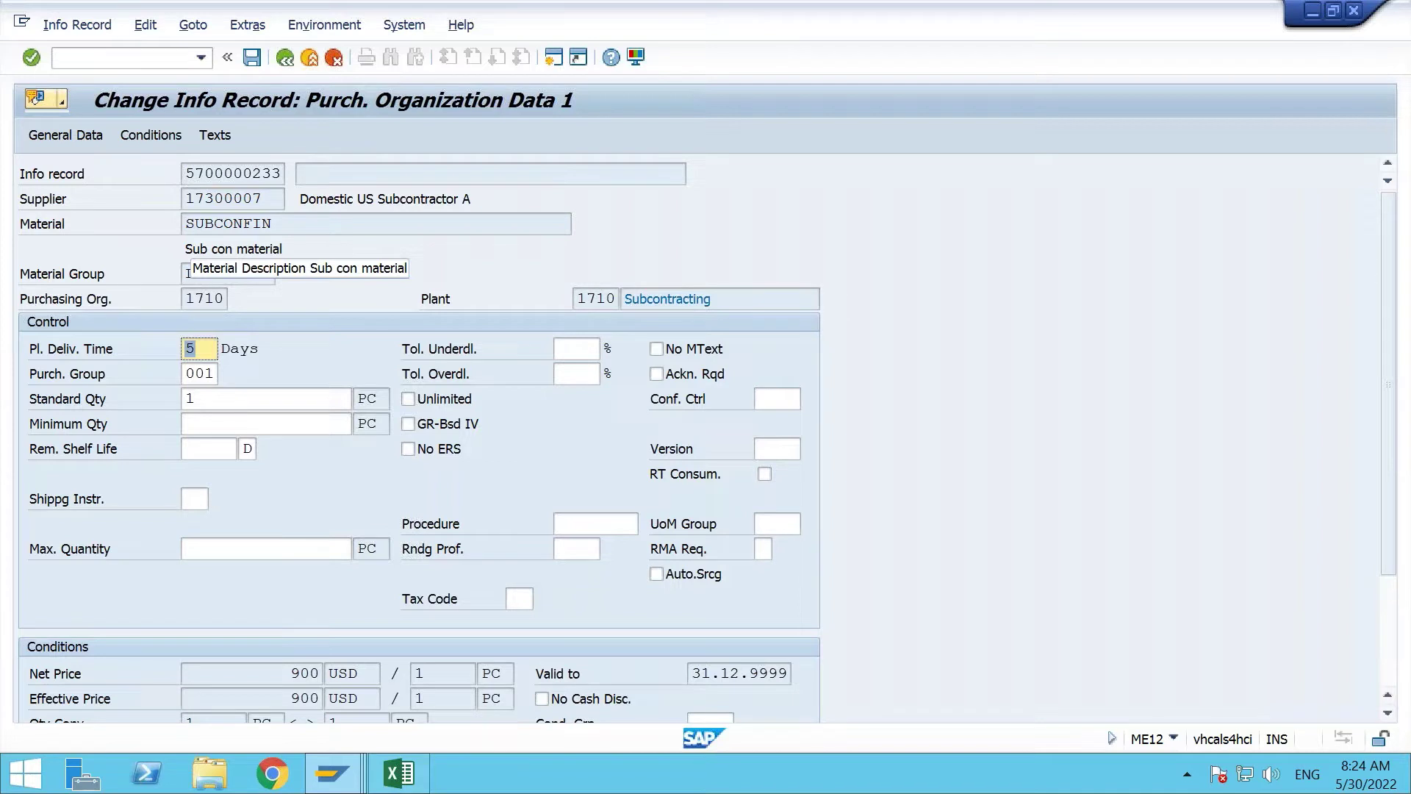
{"action": "double_click", "coordinate": [278, 197]}
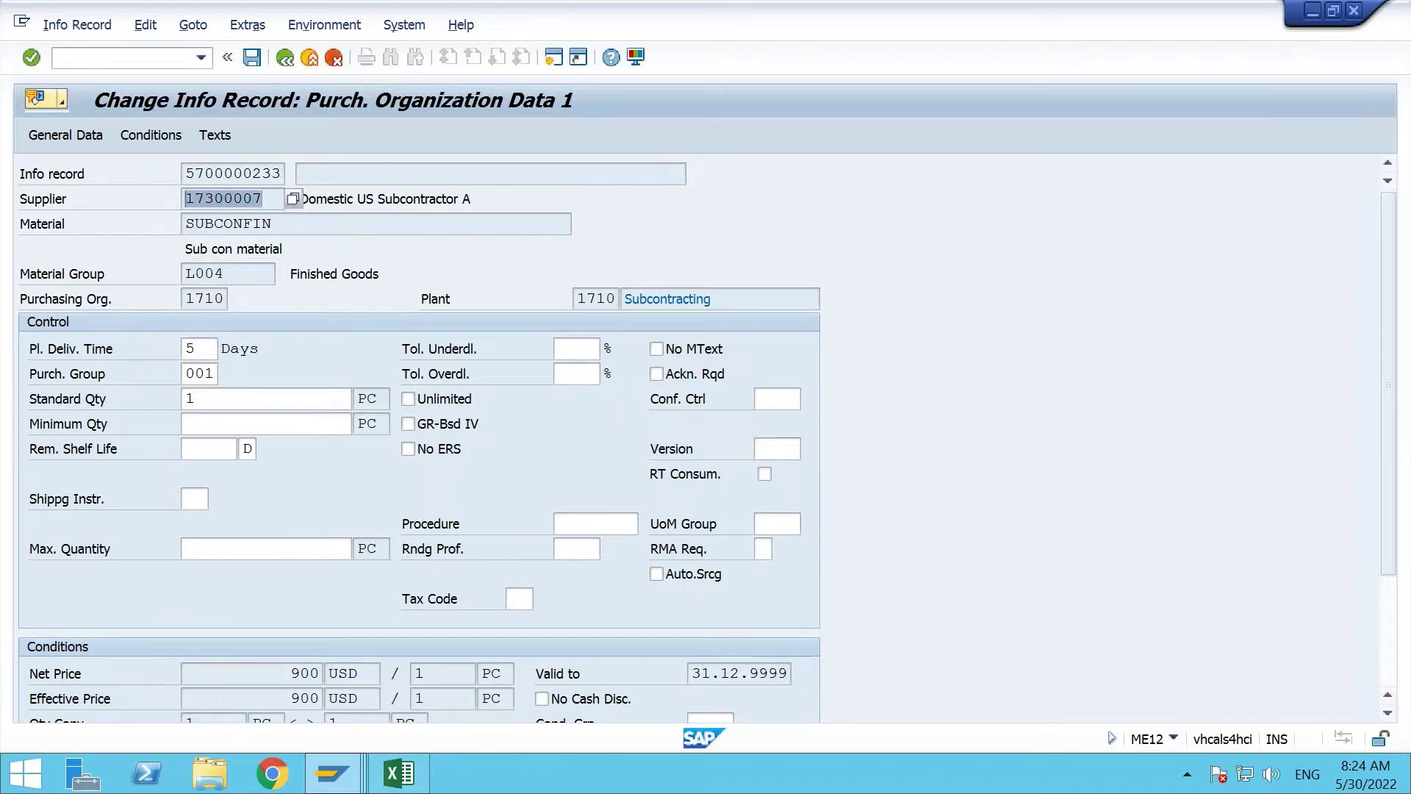
{"action": "double_click", "coordinate": [285, 222]}
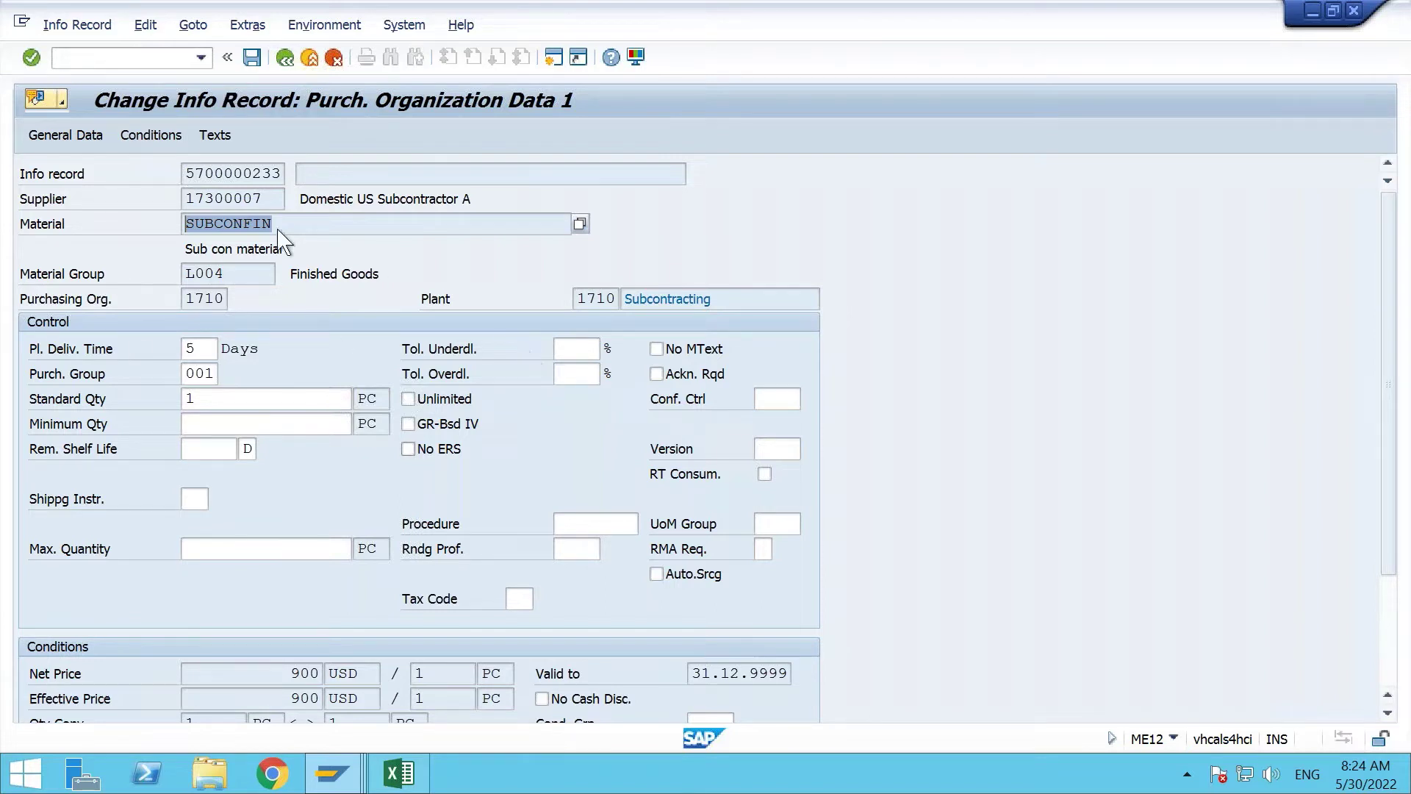
{"action": "left_click", "coordinate": [277, 196]}
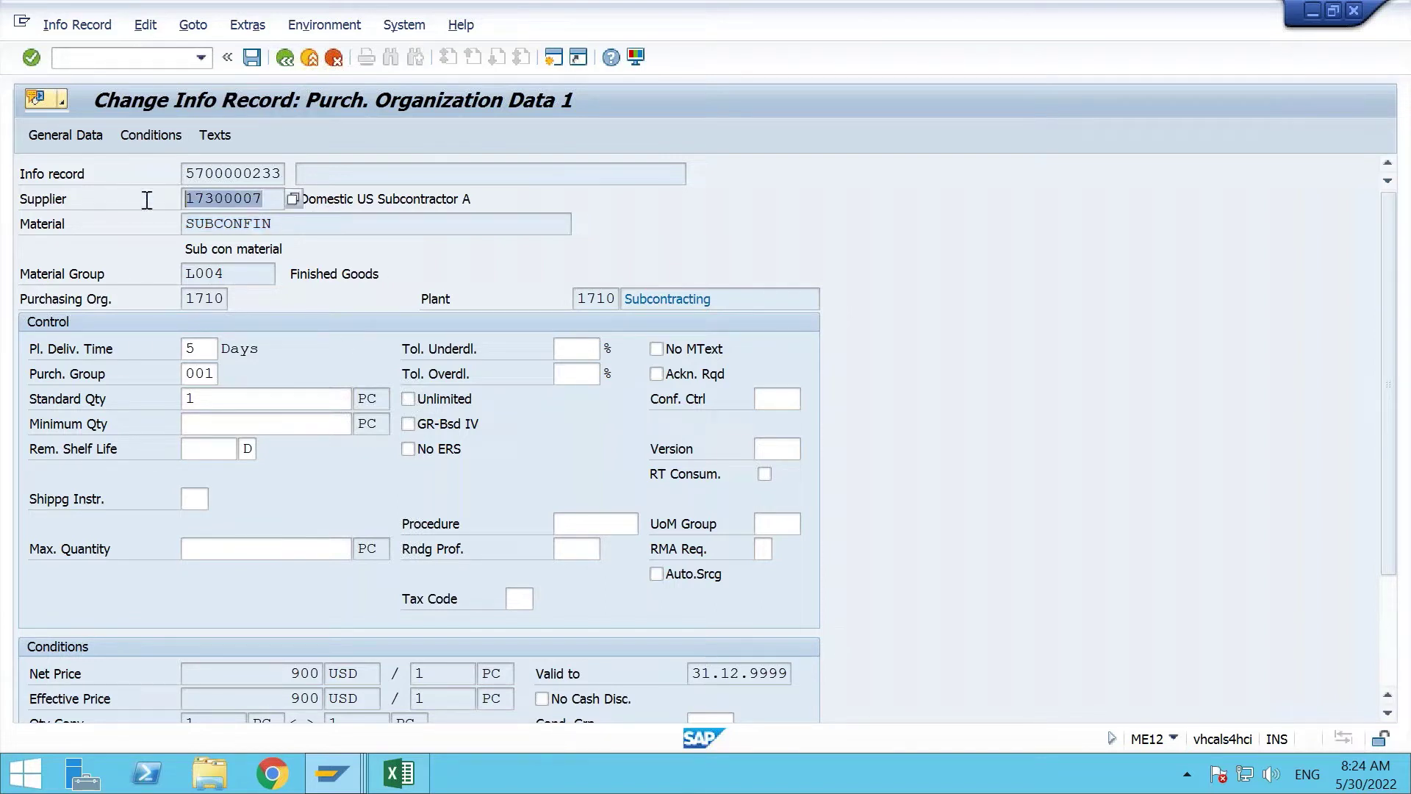
{"action": "left_click", "coordinate": [220, 222]}
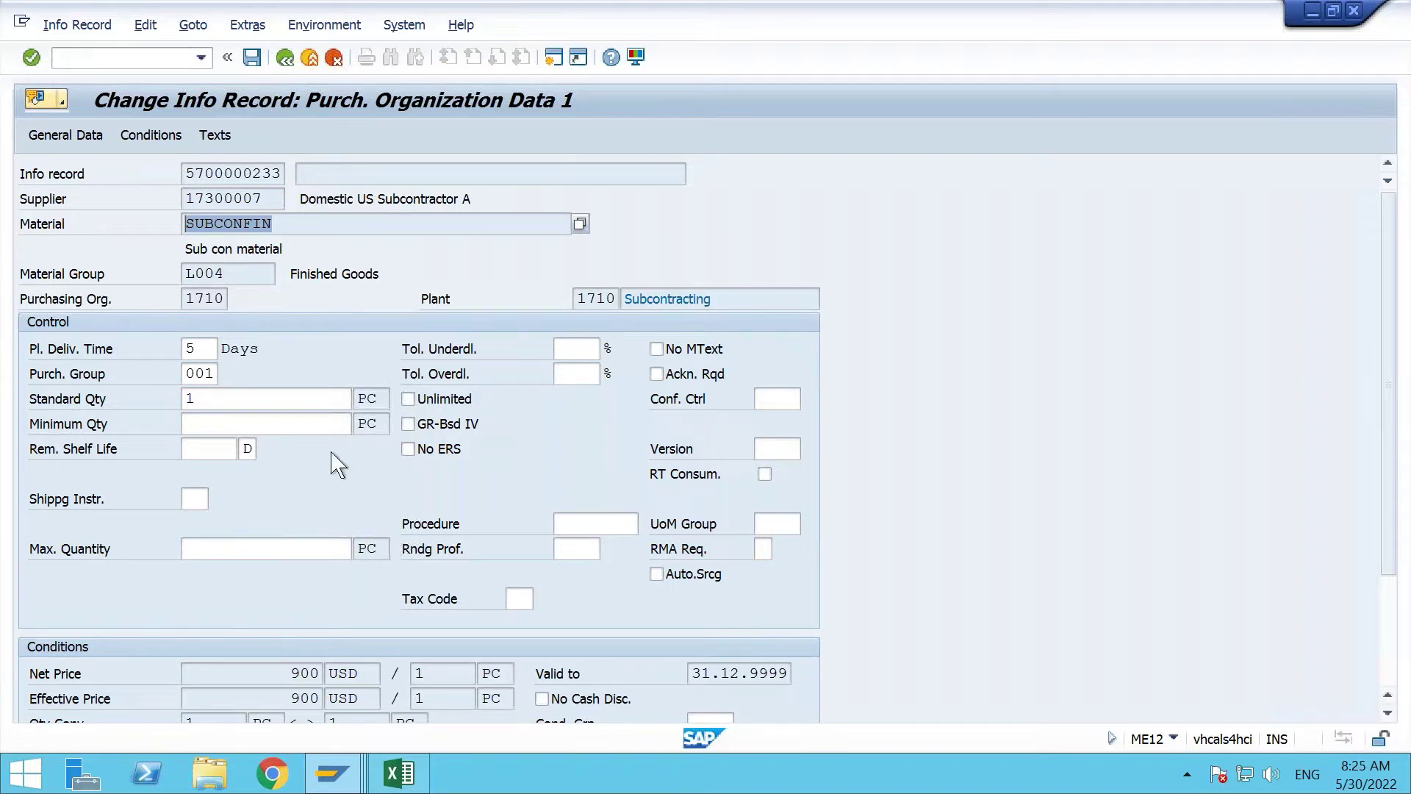
{"action": "scroll", "coordinate": [333, 470], "scroll_direction": "down", "scroll_amount": 5}
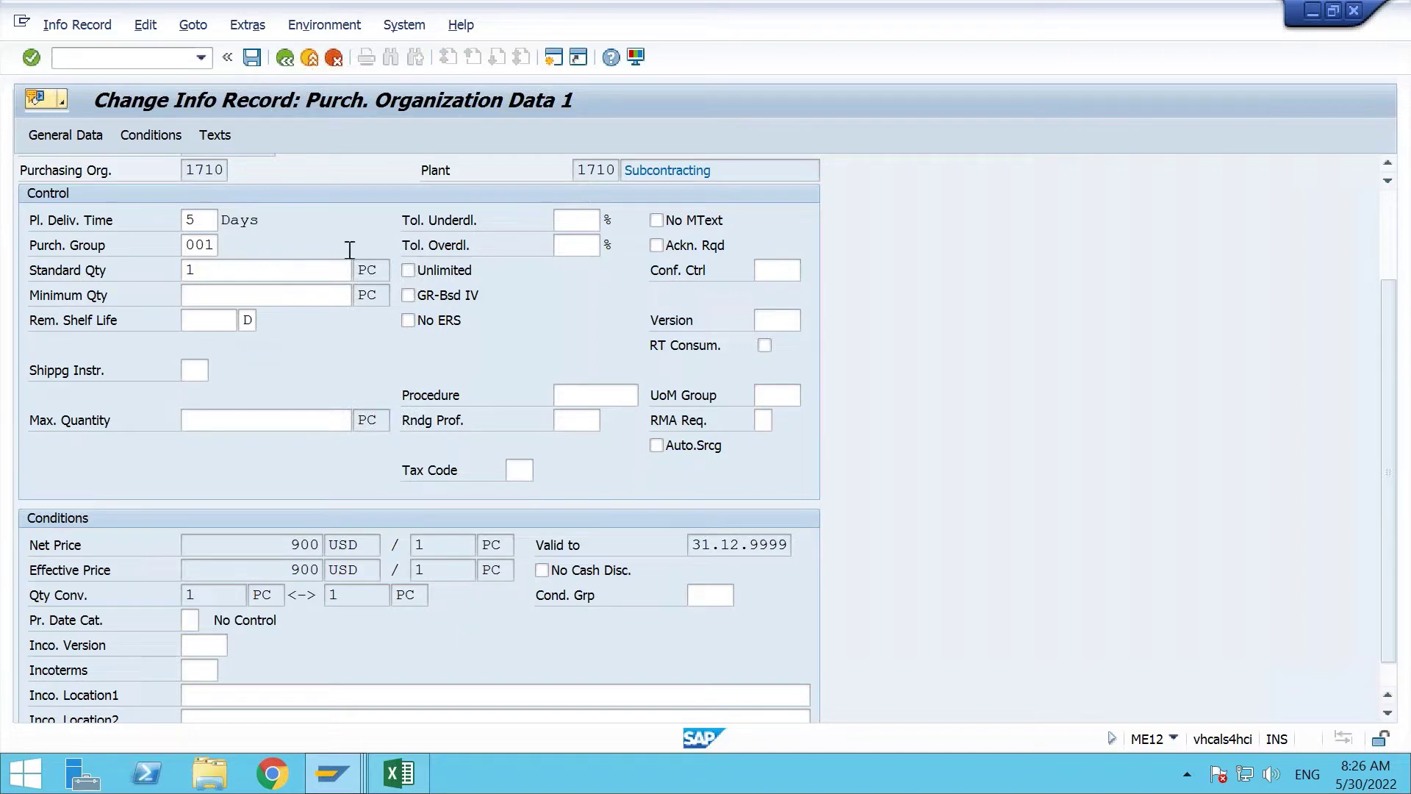
Leave the info record and open source list maintenance (ME01) for material SUBCONFIN in plant 1710.
{"action": "scroll", "coordinate": [312, 192], "scroll_direction": "up", "scroll_amount": 3}
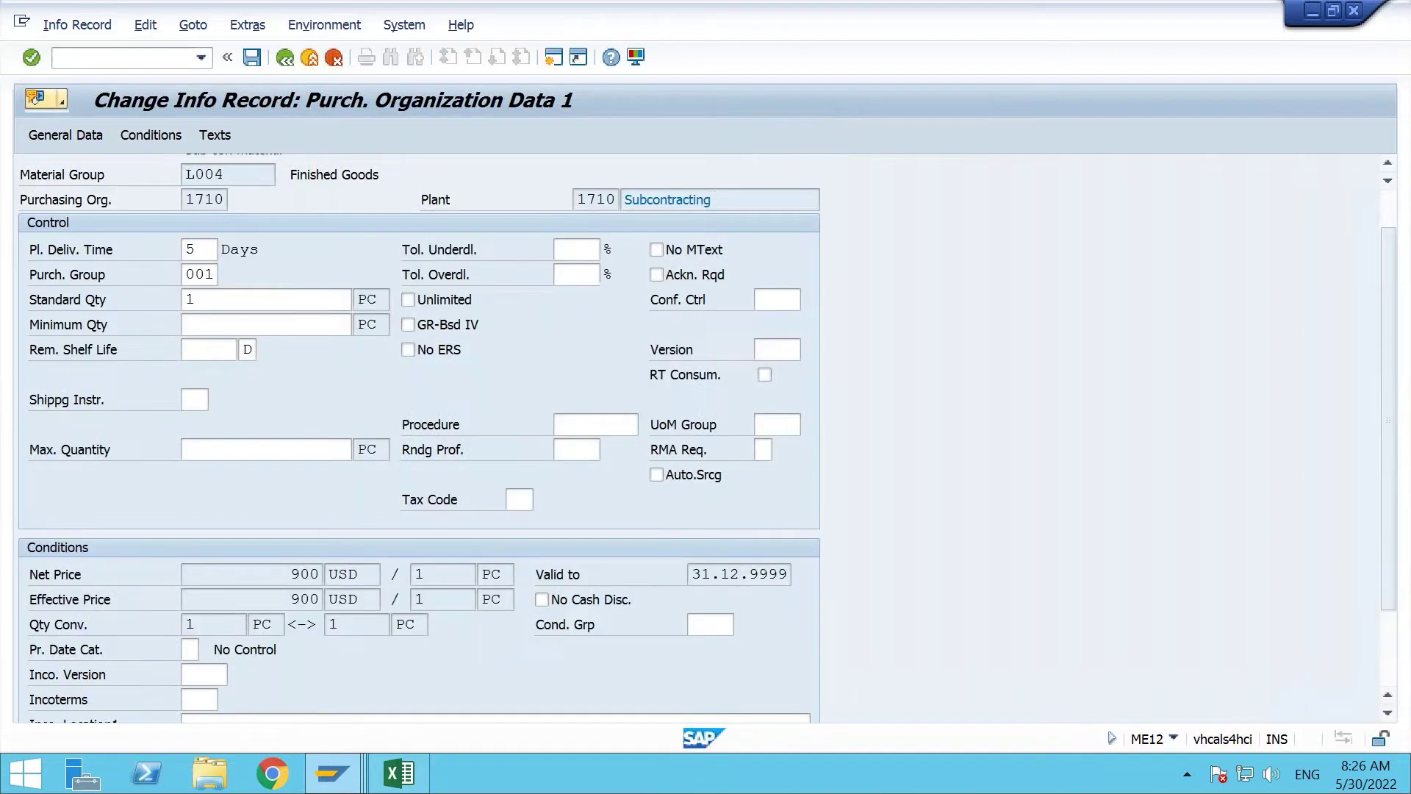
{"action": "left_click", "coordinate": [284, 59]}
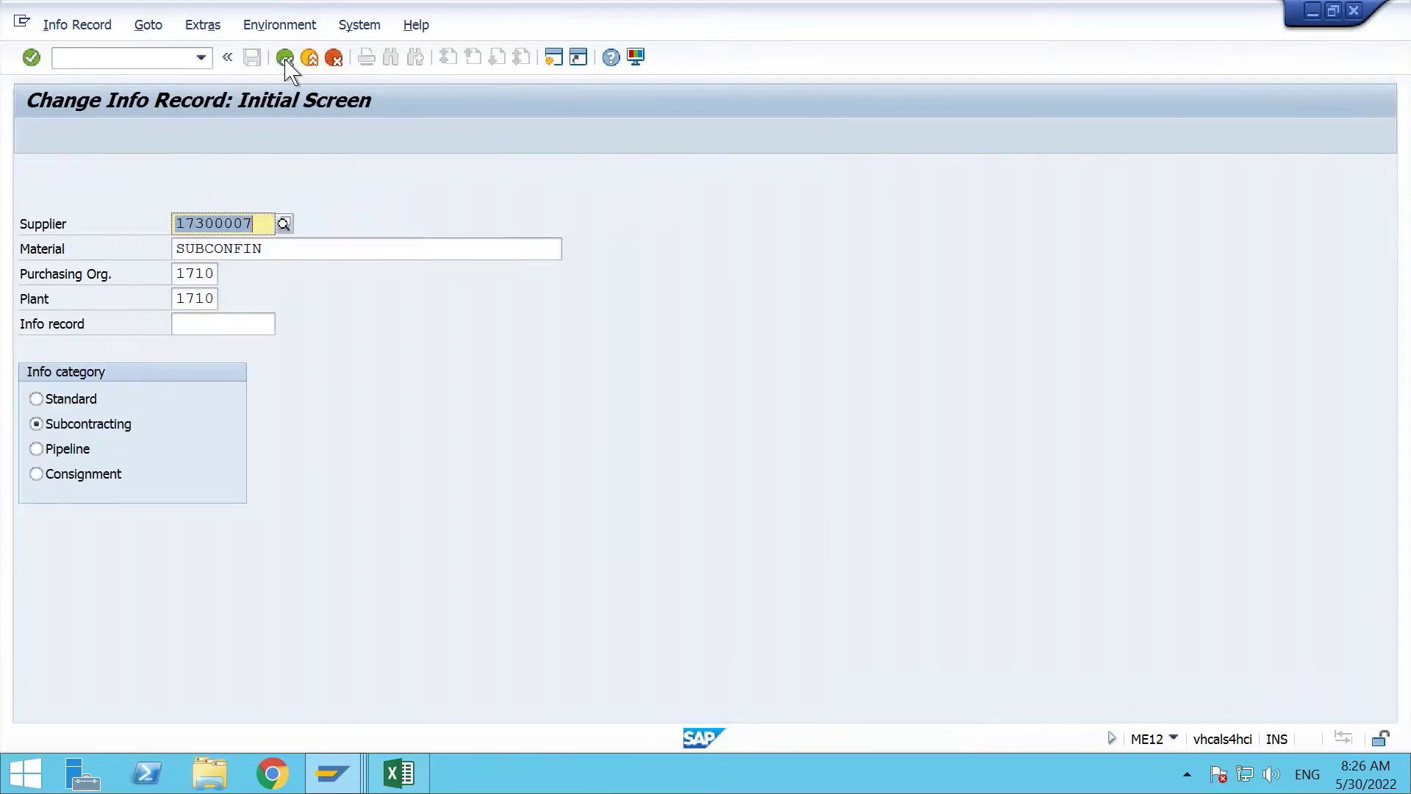
{"action": "left_click", "coordinate": [130, 58]}
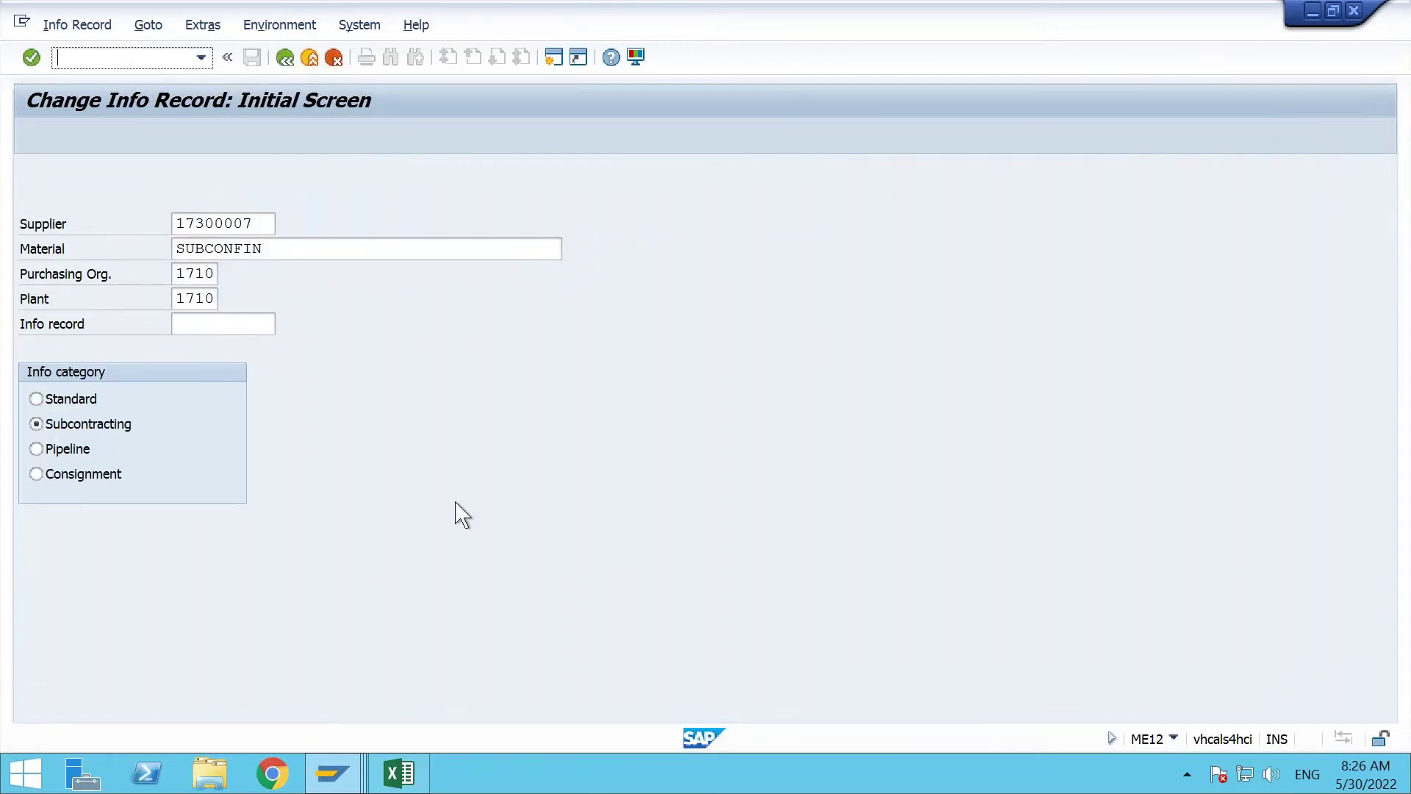
{"action": "type", "text": "/nme01"}
{"action": "key", "text": "Return"}
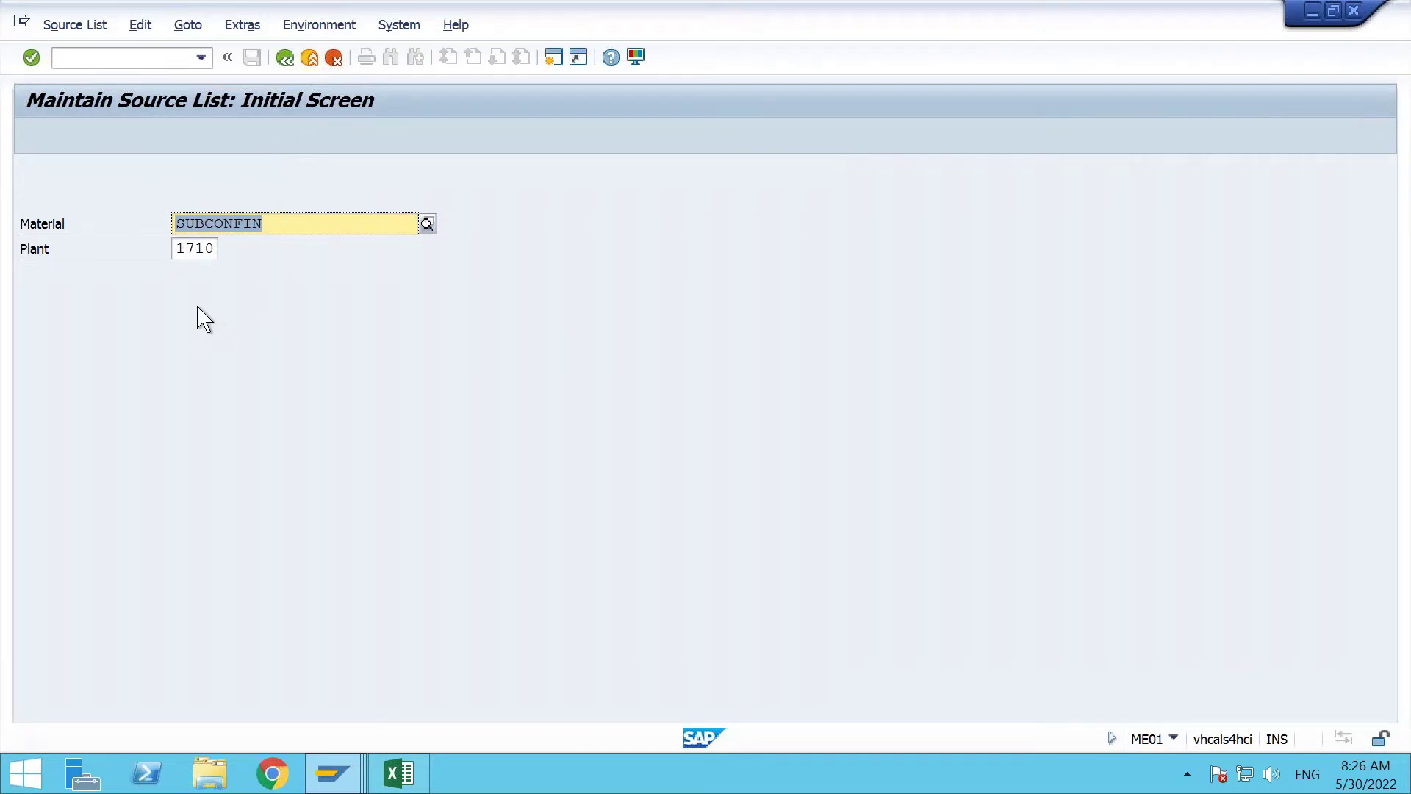
{"action": "key", "text": "Return"}
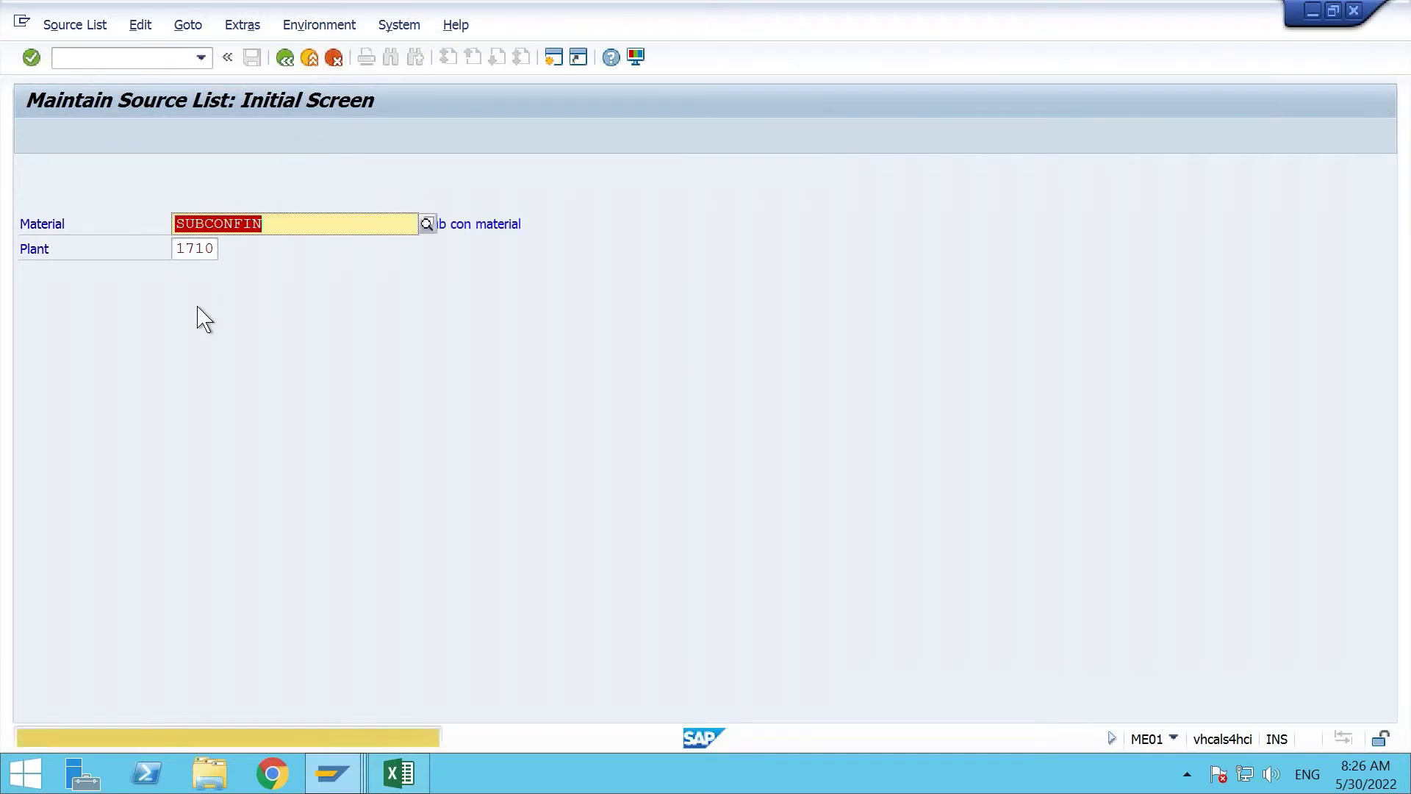
{"action": "key", "text": "Return"}
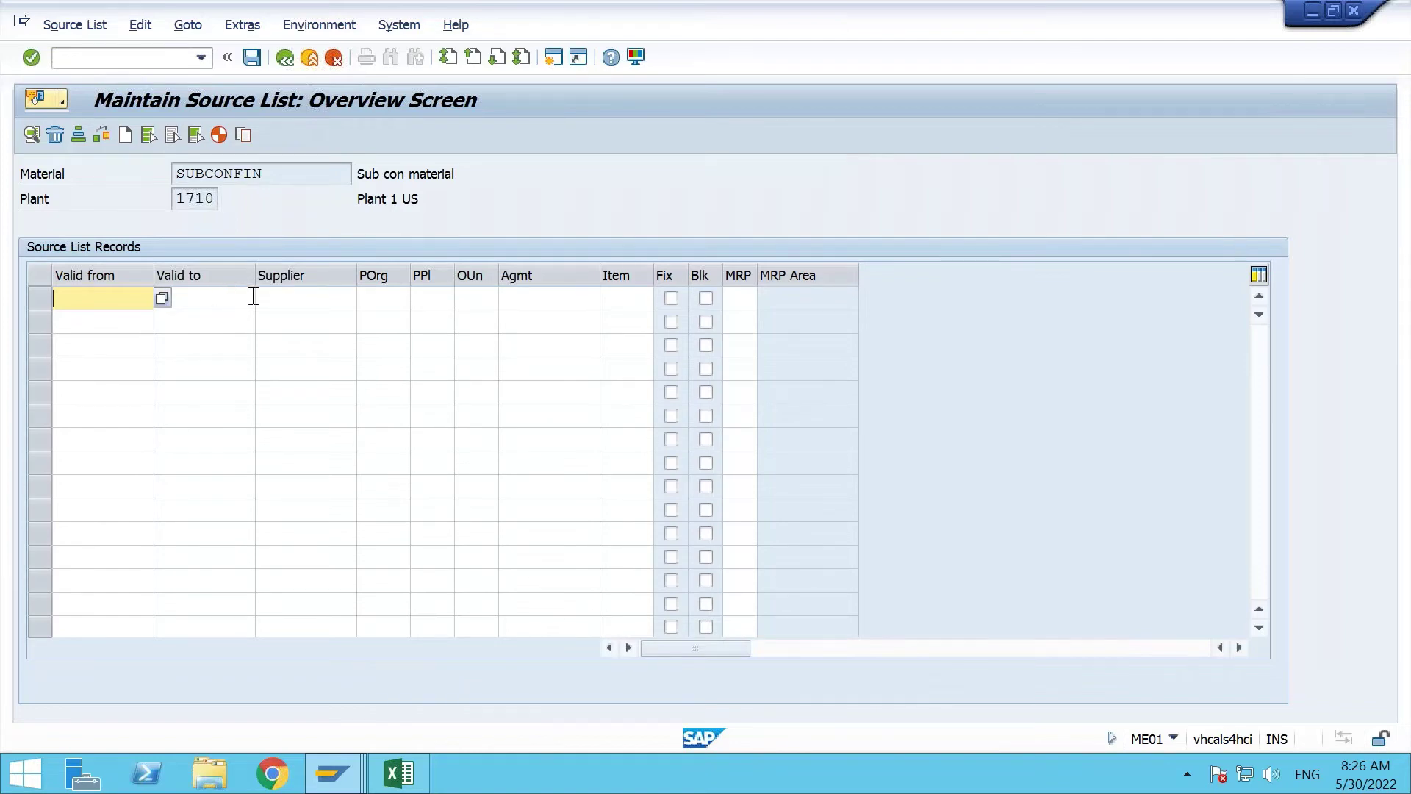
{"action": "left_click_drag", "start_coordinate": [279, 170], "coordinate": [157, 174]}
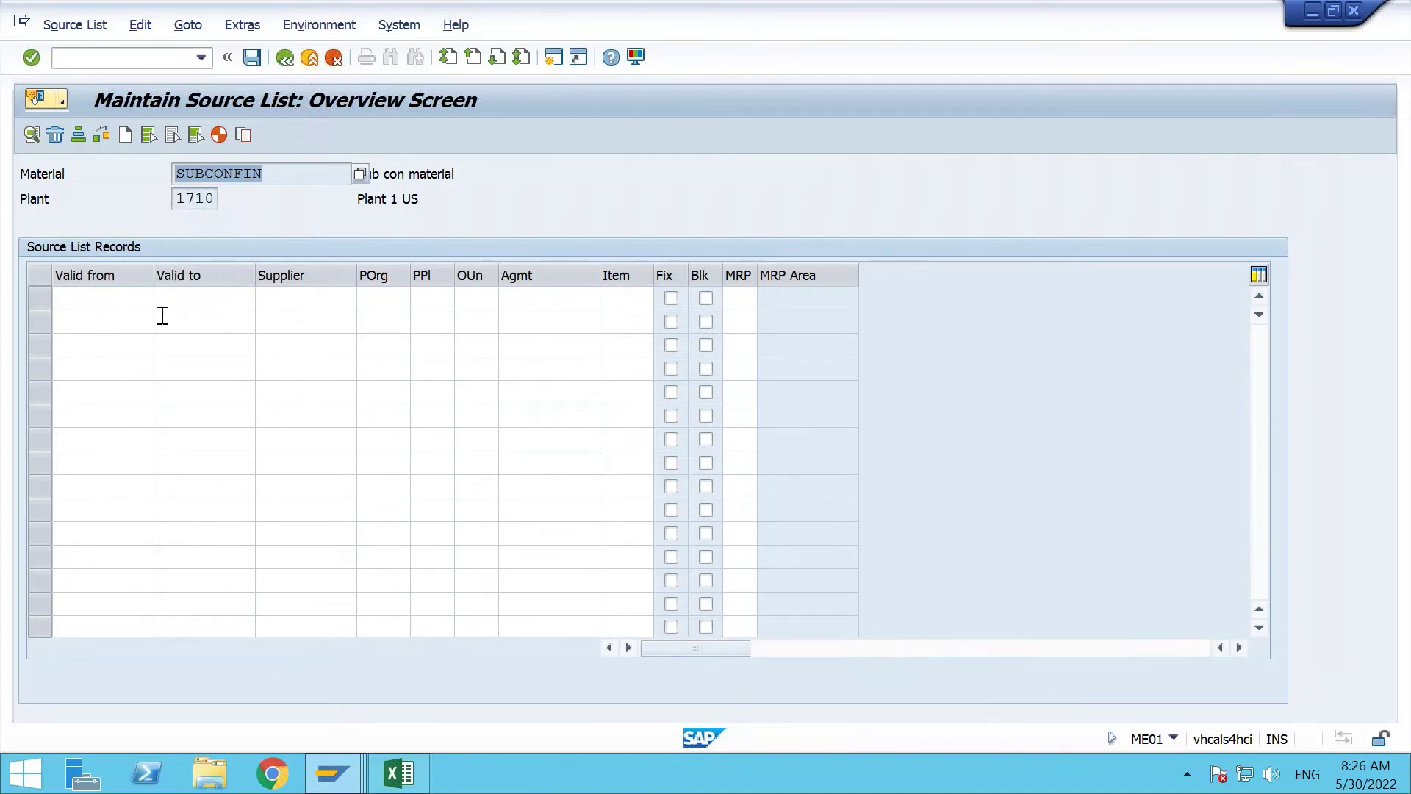
Set the first source list record's validity from 30.05.2022 to 31.12.9999.
{"action": "left_click", "coordinate": [299, 297]}
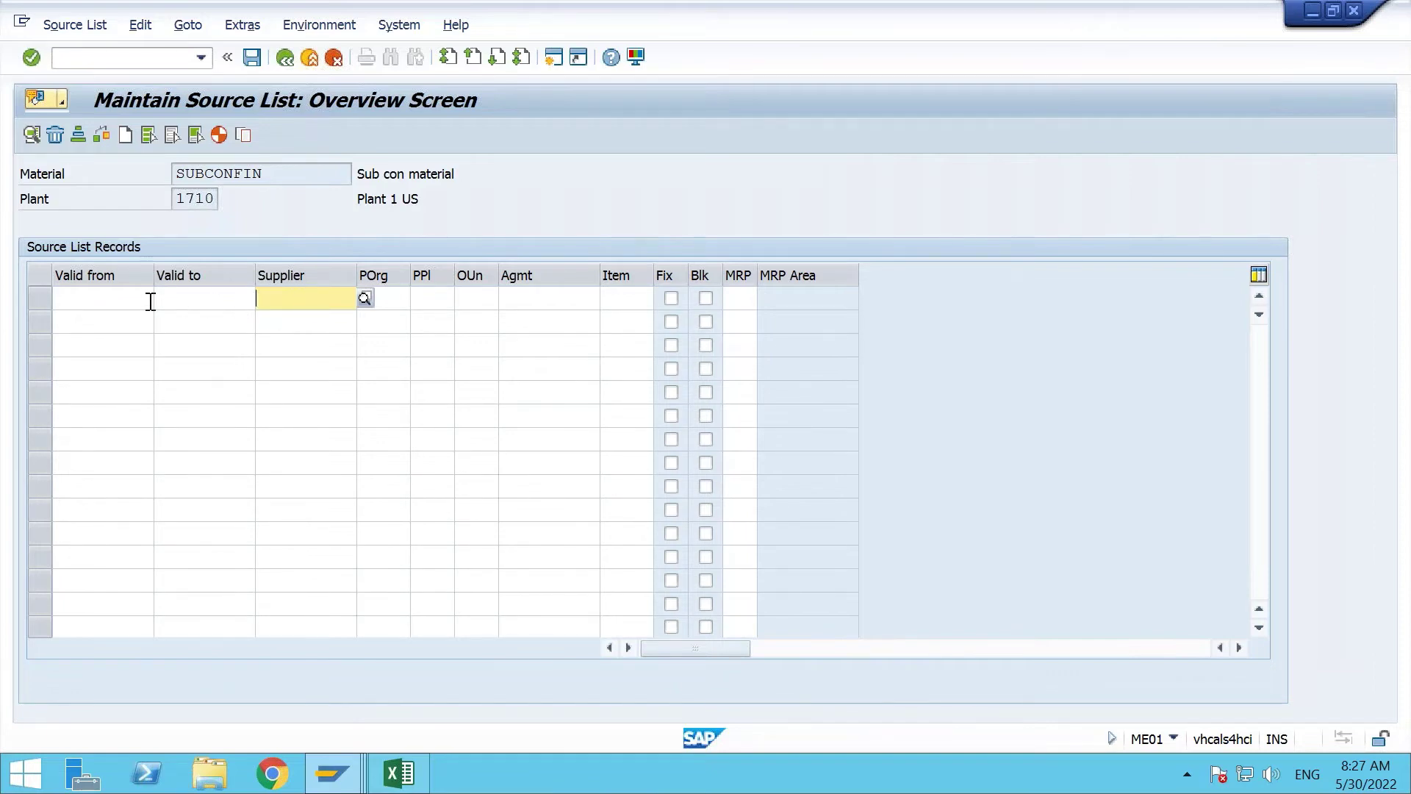
{"action": "left_click", "coordinate": [109, 302]}
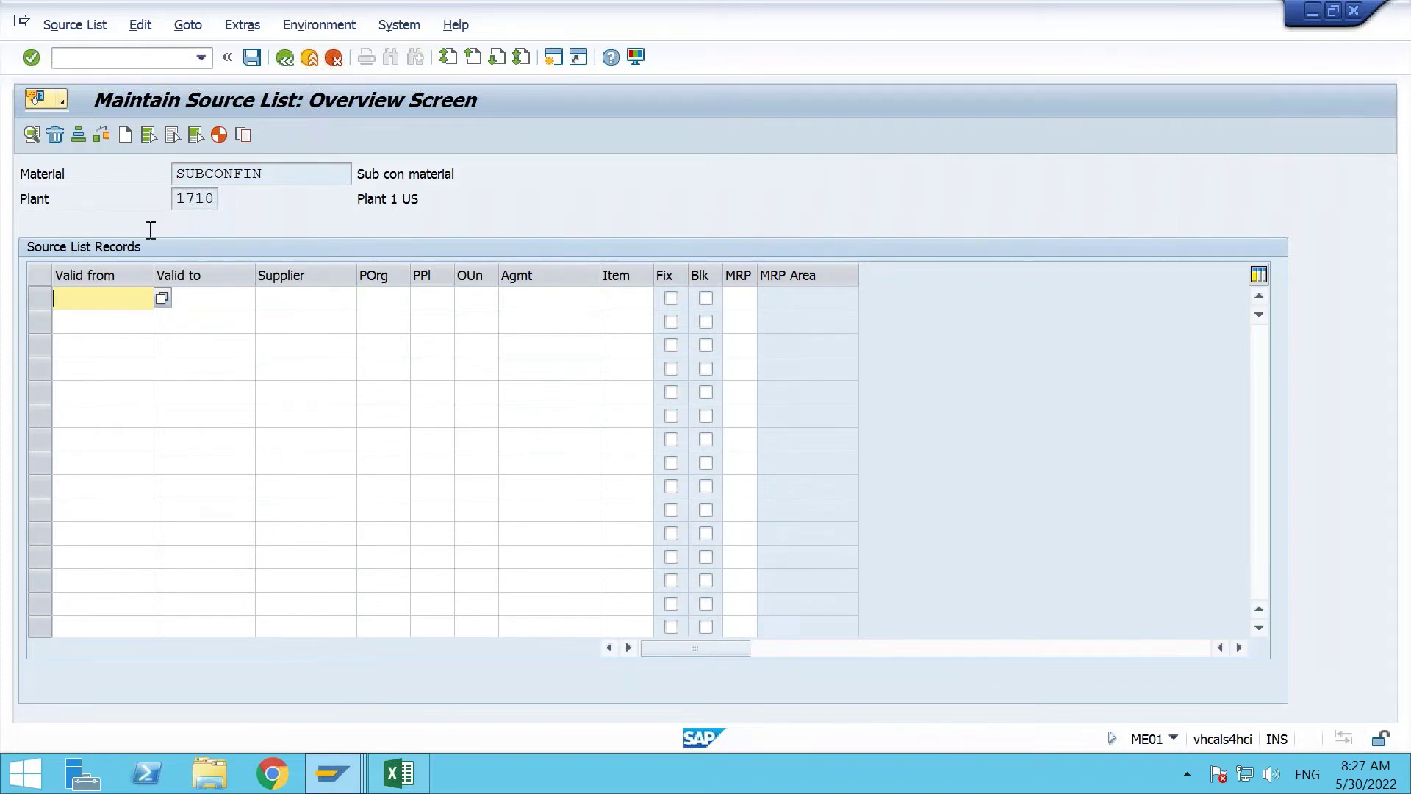
{"action": "left_click", "coordinate": [132, 295]}
{"action": "left_click", "coordinate": [133, 294]}
{"action": "type", "text": "30052022"}
{"action": "key", "text": "Tab"}
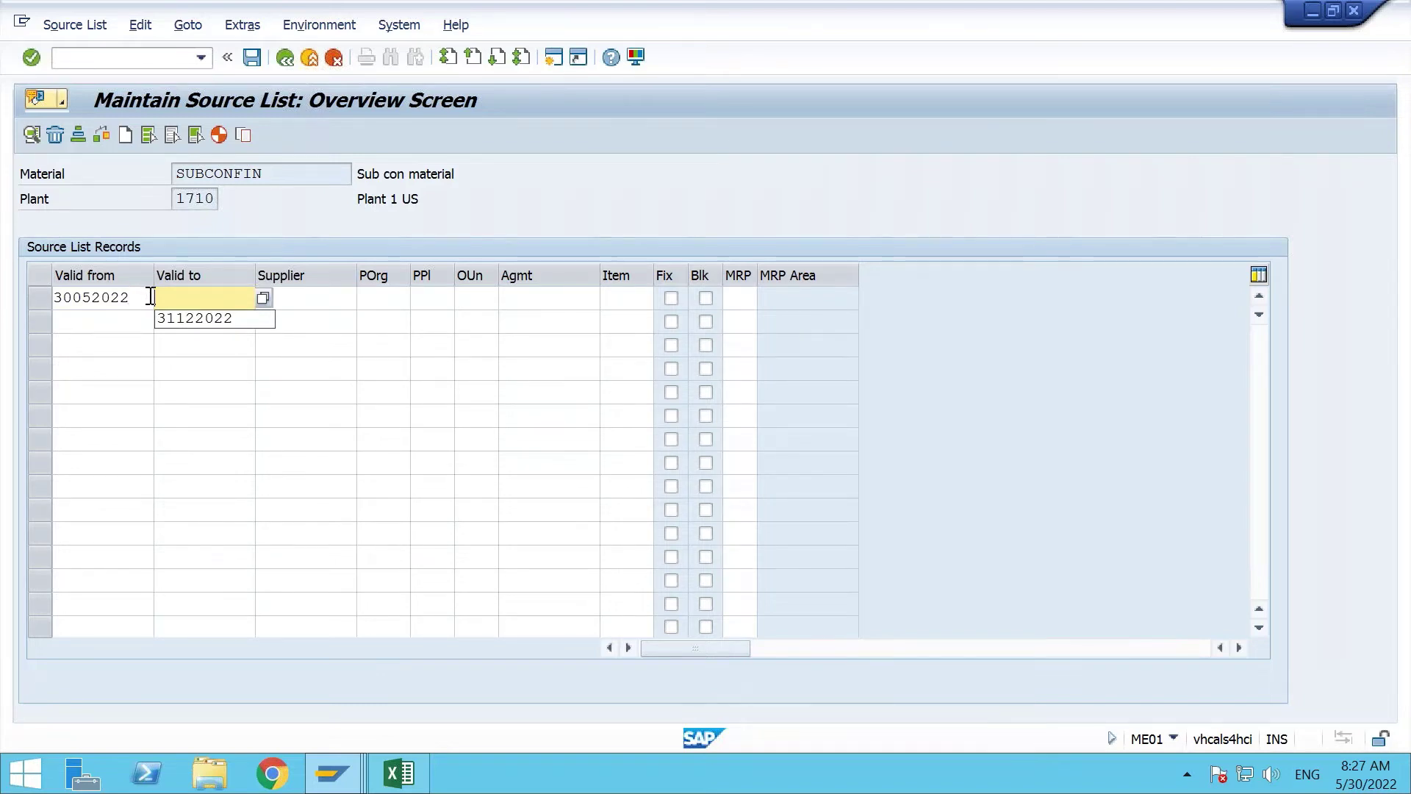
{"action": "type", "text": "3112999"}
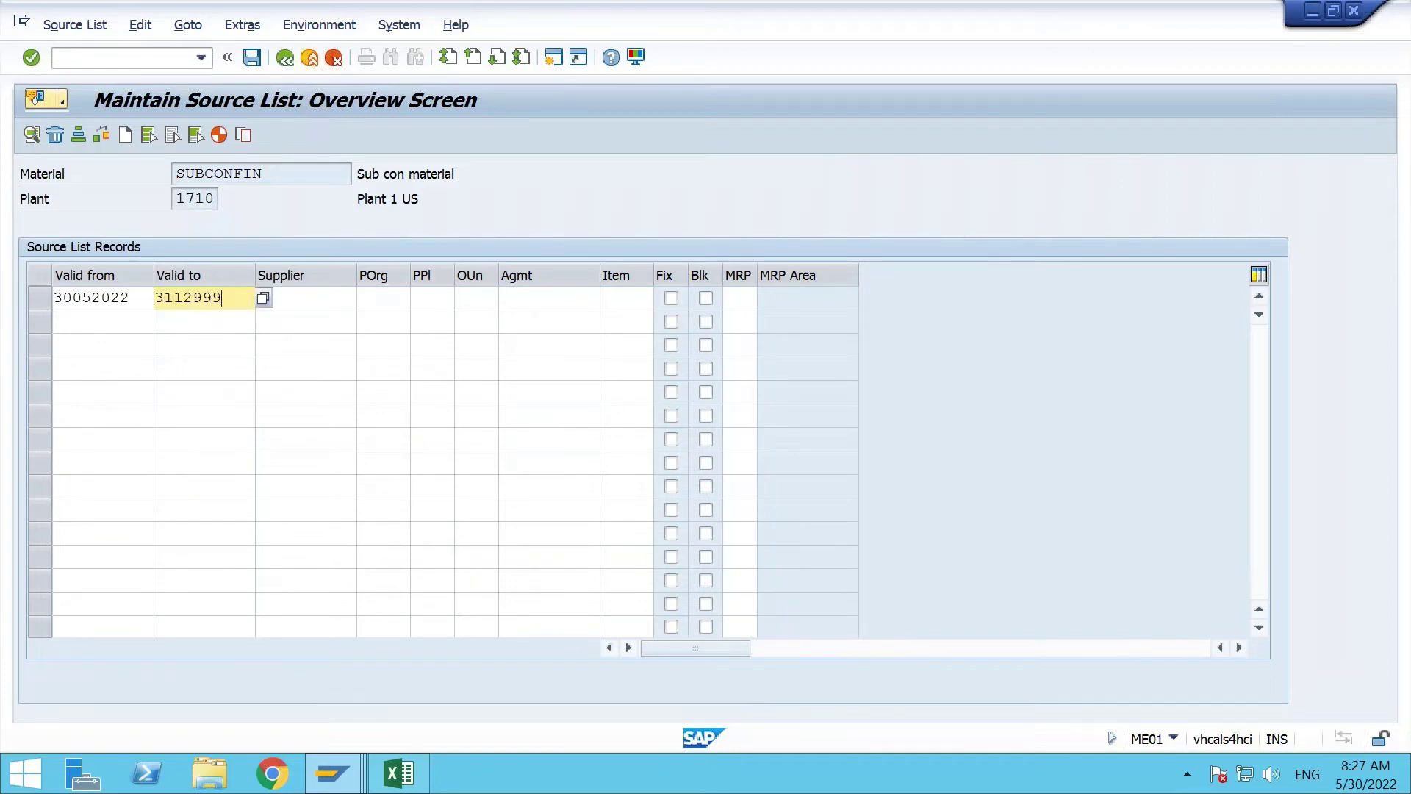
{"action": "type", "text": "9"}
{"action": "left_click", "coordinate": [342, 301]}
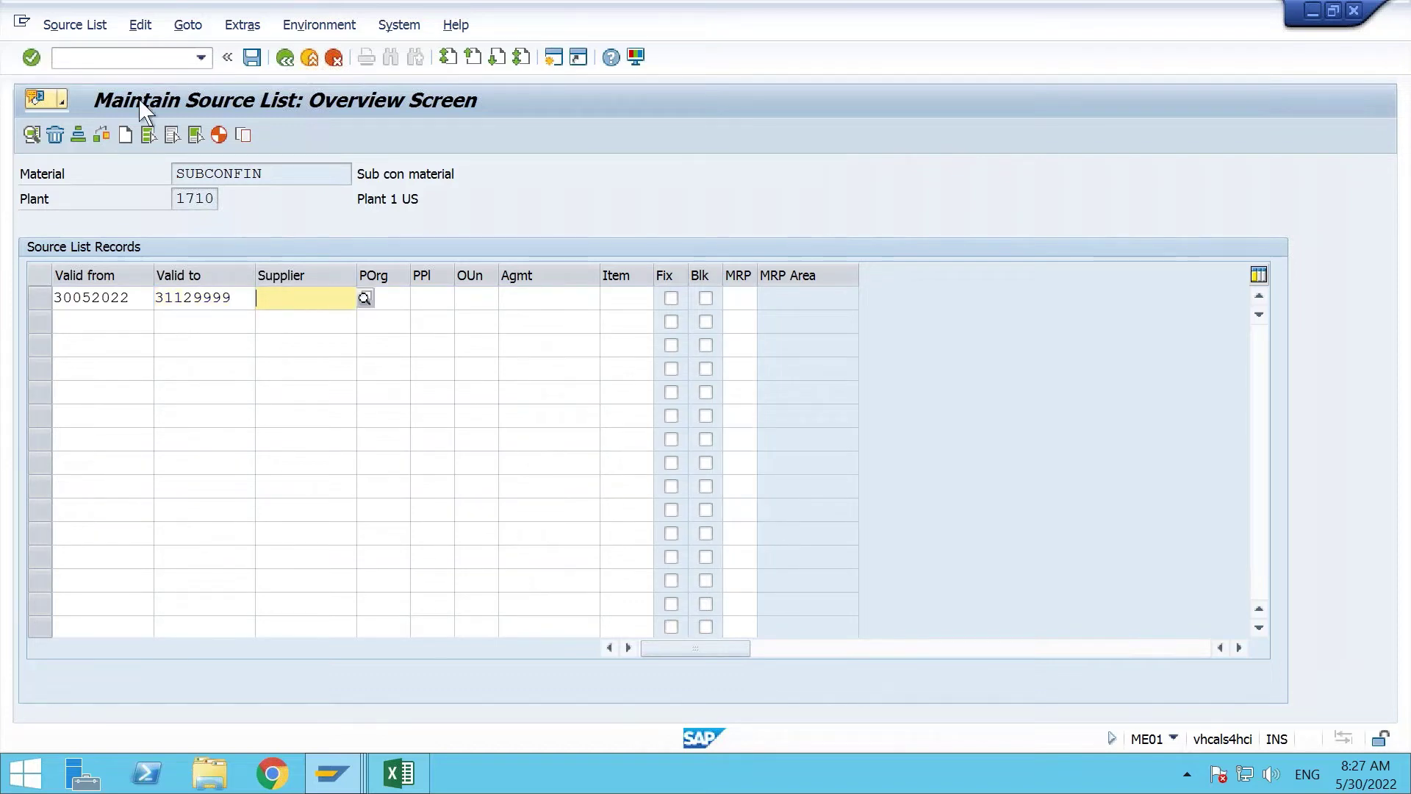
Open the info record display (ME13) in a new session and enter its supplier number in the source list record.
{"action": "left_click", "coordinate": [118, 60]}
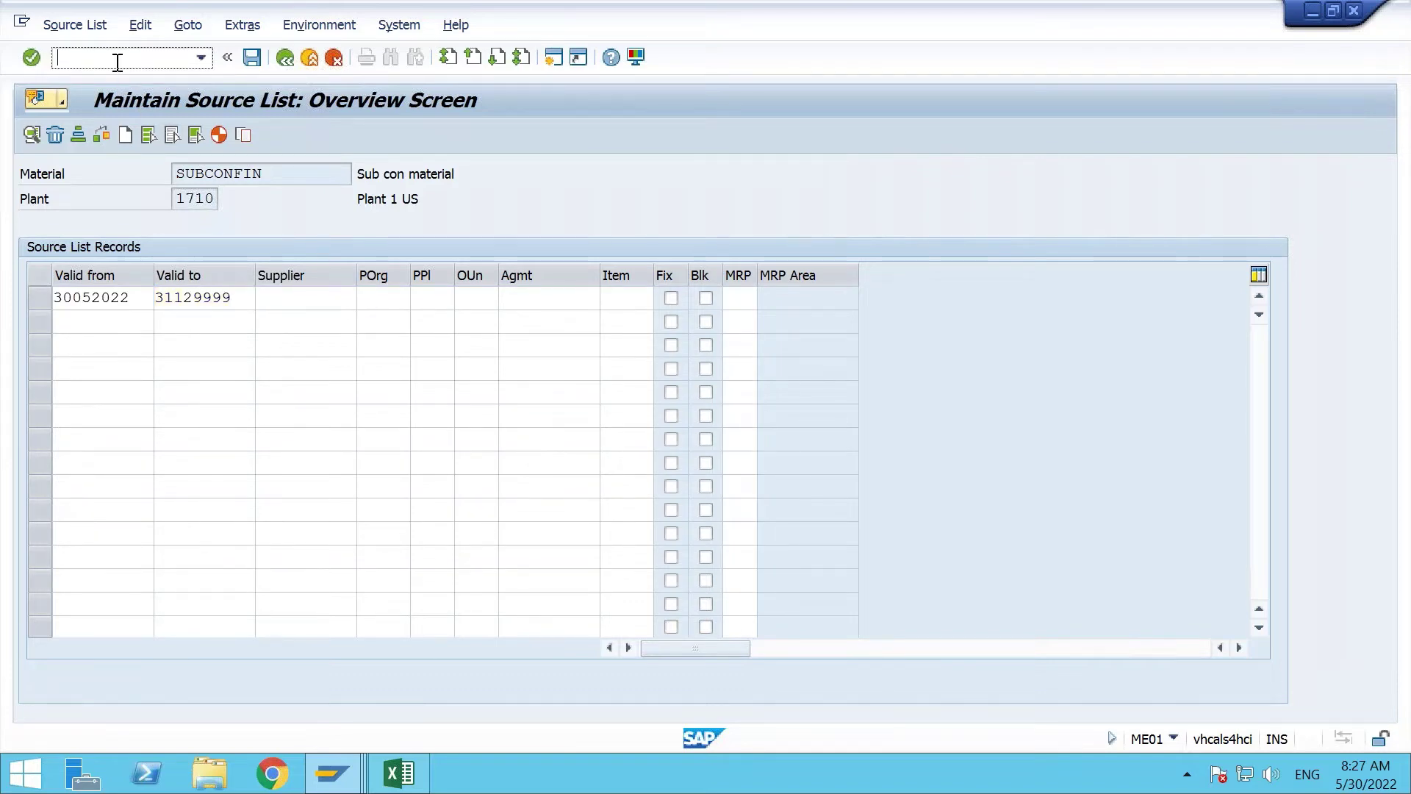
{"action": "type", "text": "/ome13"}
{"action": "key", "text": "Return"}
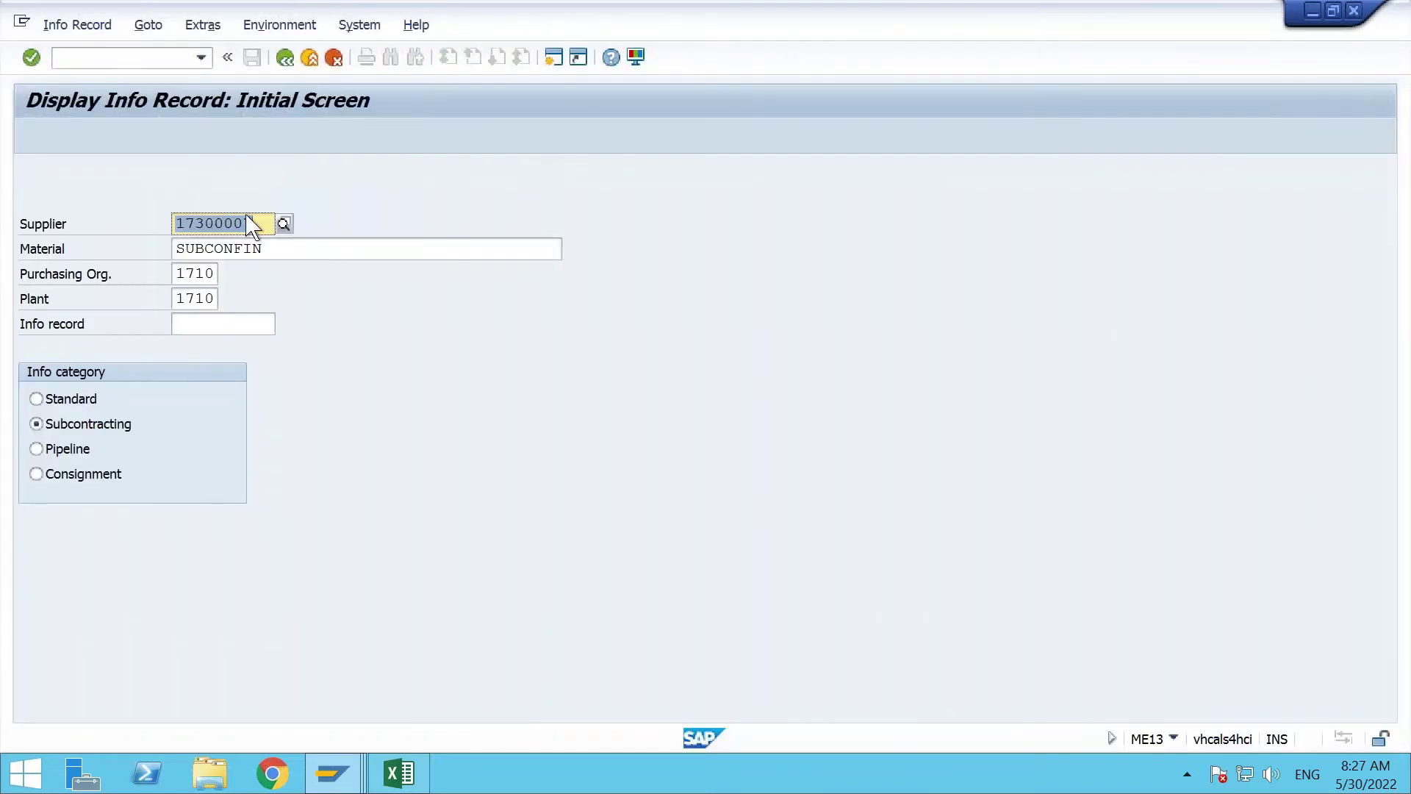
{"action": "key", "text": "Return"}
{"action": "key", "text": "Return"}
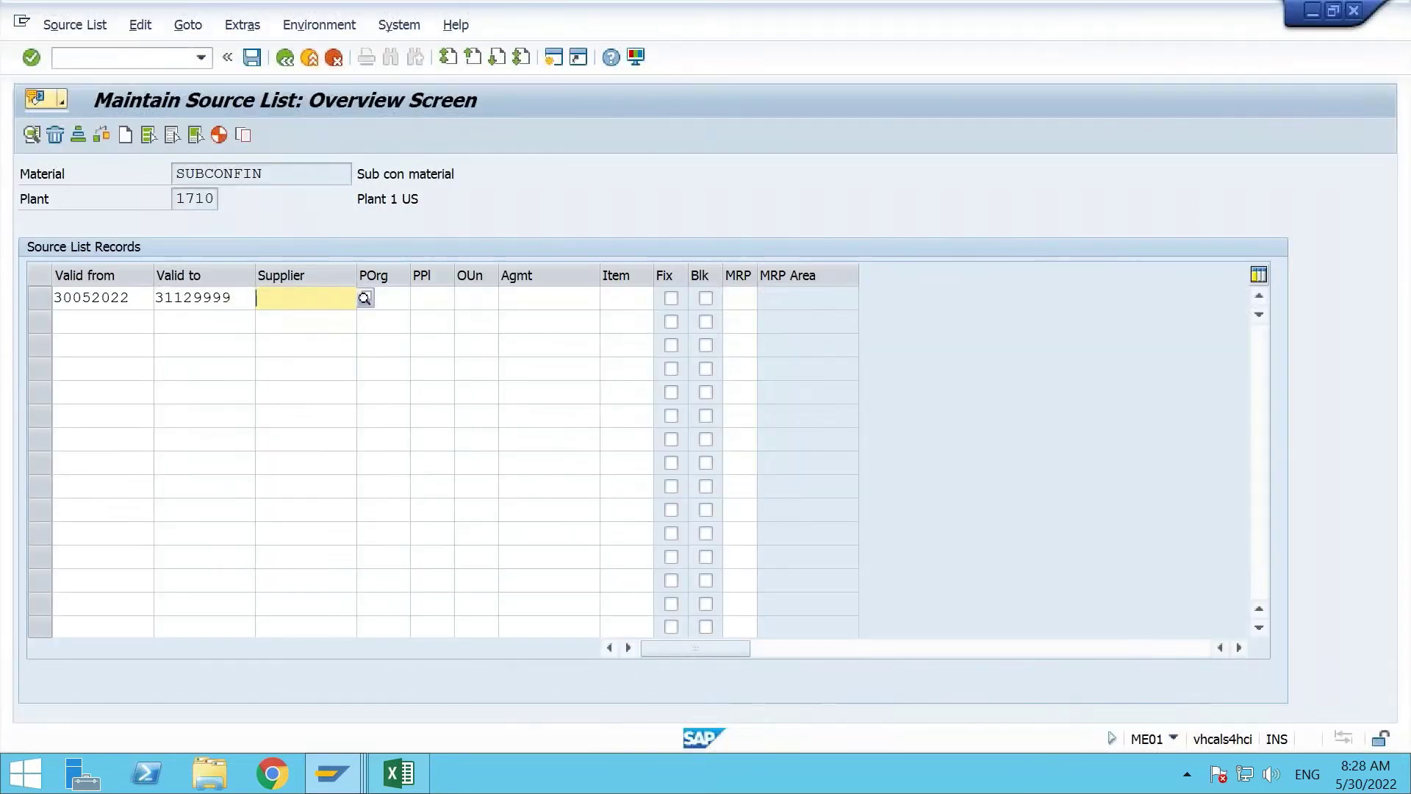
{"action": "type", "text": "17300007"}
Assign purchasing organization 1710 to the source list record and validate the line.
{"action": "left_click", "coordinate": [403, 298]}
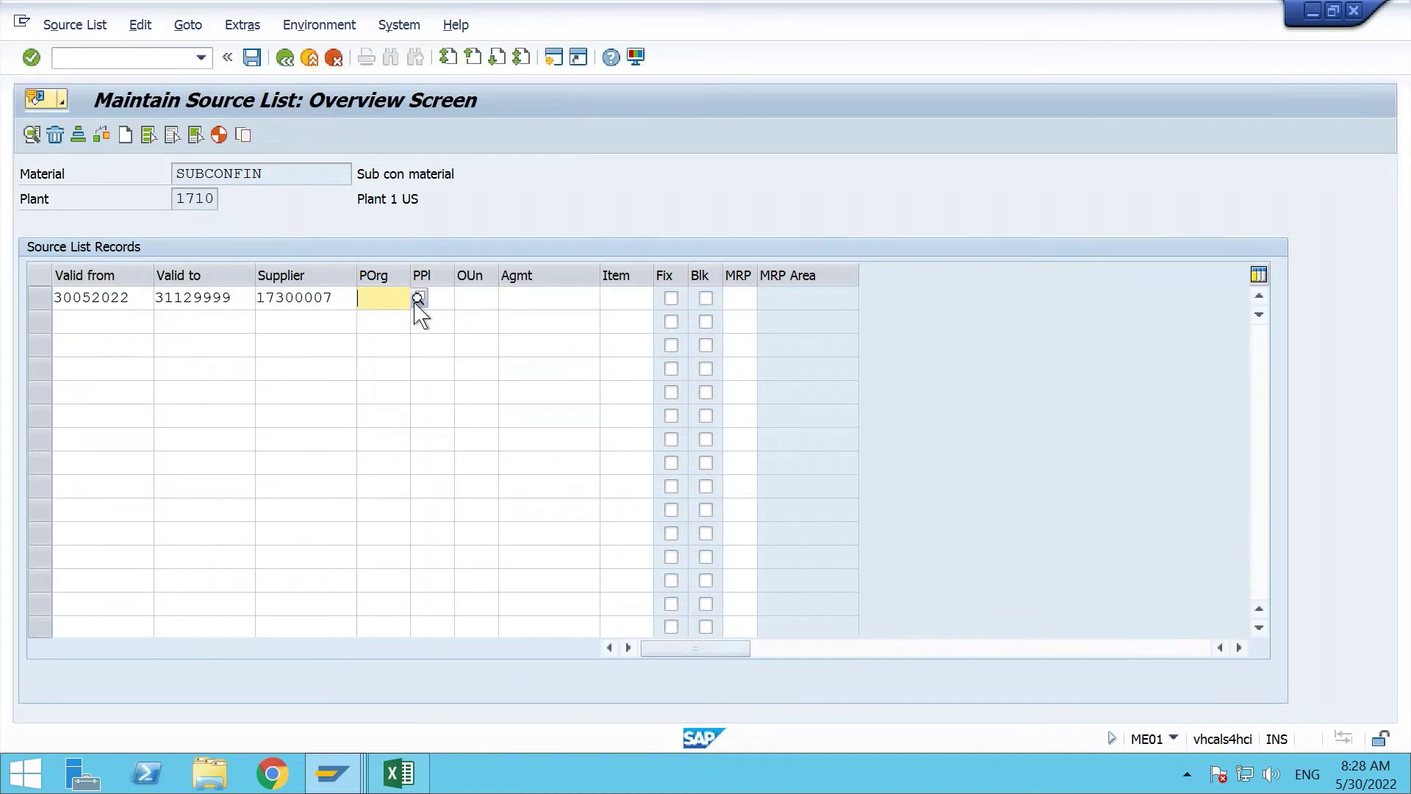
{"action": "left_click", "coordinate": [418, 299]}
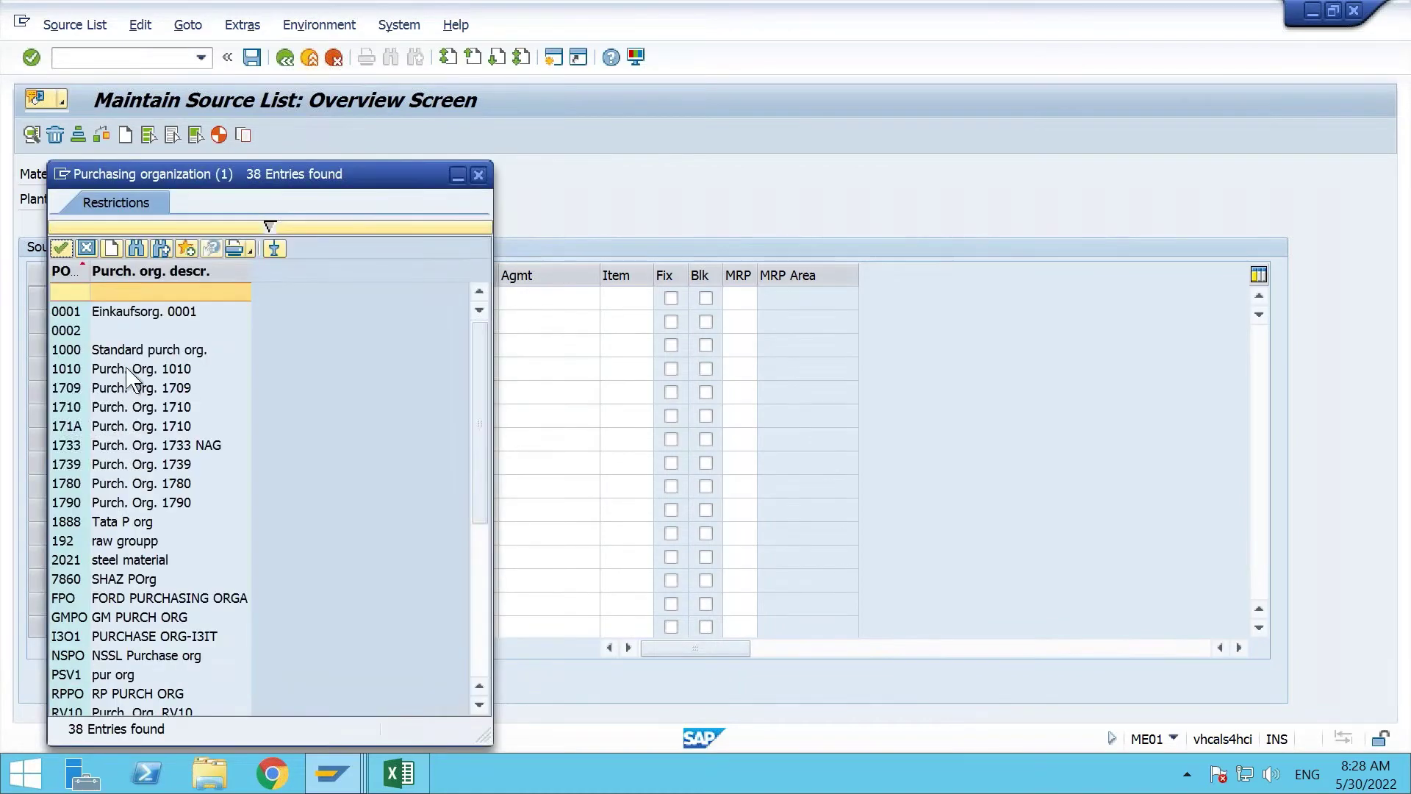
{"action": "double_click", "coordinate": [103, 406]}
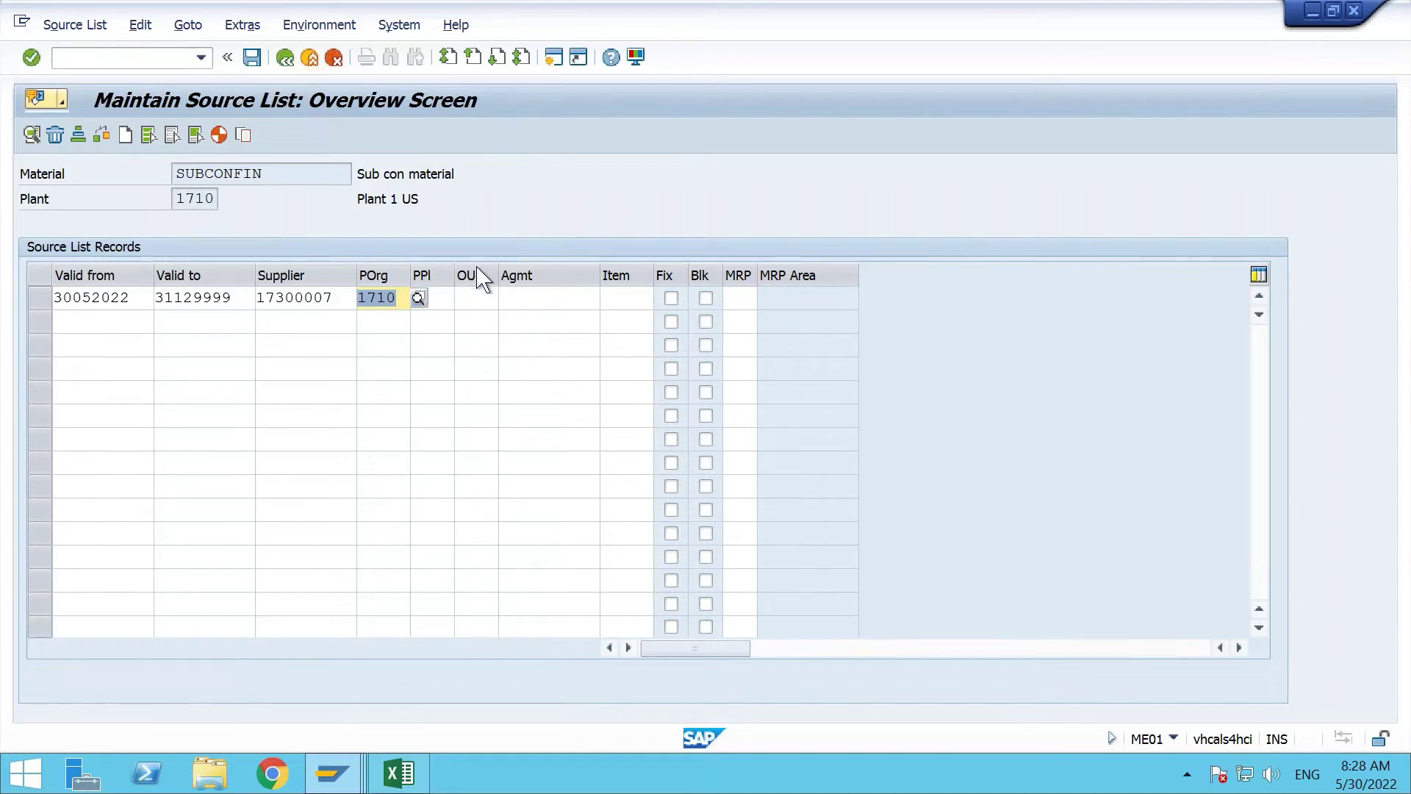
{"action": "left_click", "coordinate": [533, 299]}
{"action": "key", "text": "Return"}
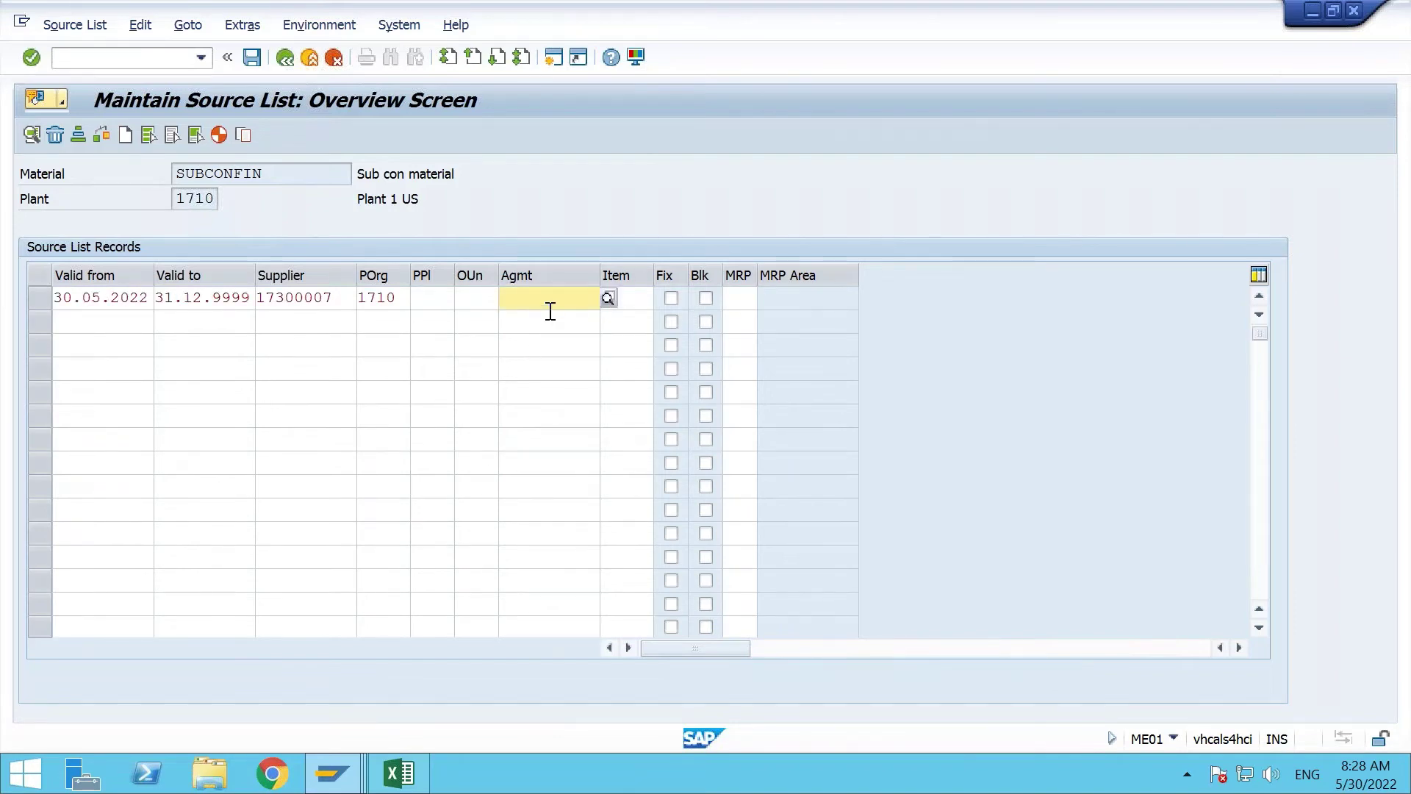
Try to use the SUBCONFIN info record number as the source list record's agreement, then clear the agreement entry.
{"action": "left_click", "coordinate": [350, 769]}
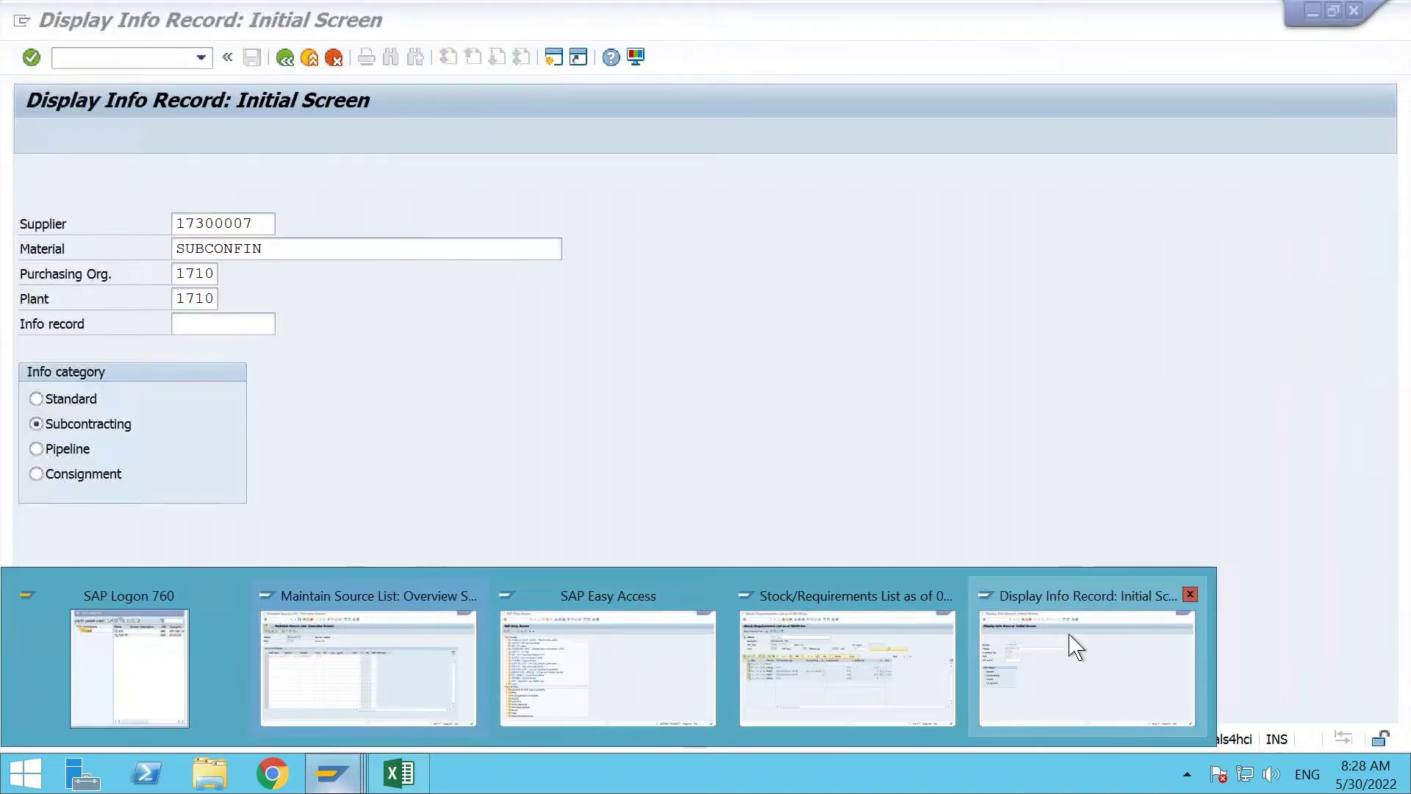
{"action": "left_click", "coordinate": [1074, 647]}
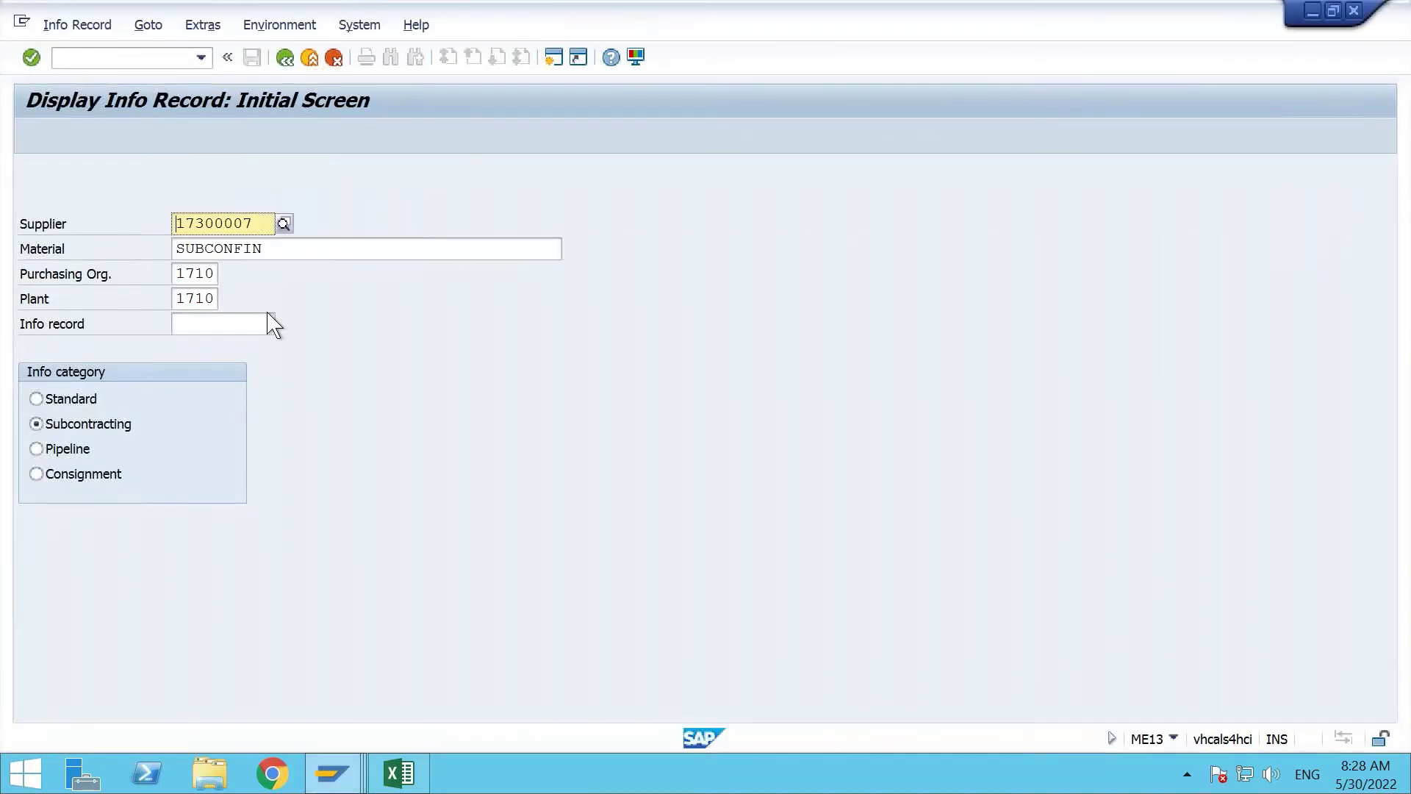
{"action": "key", "text": "Return"}
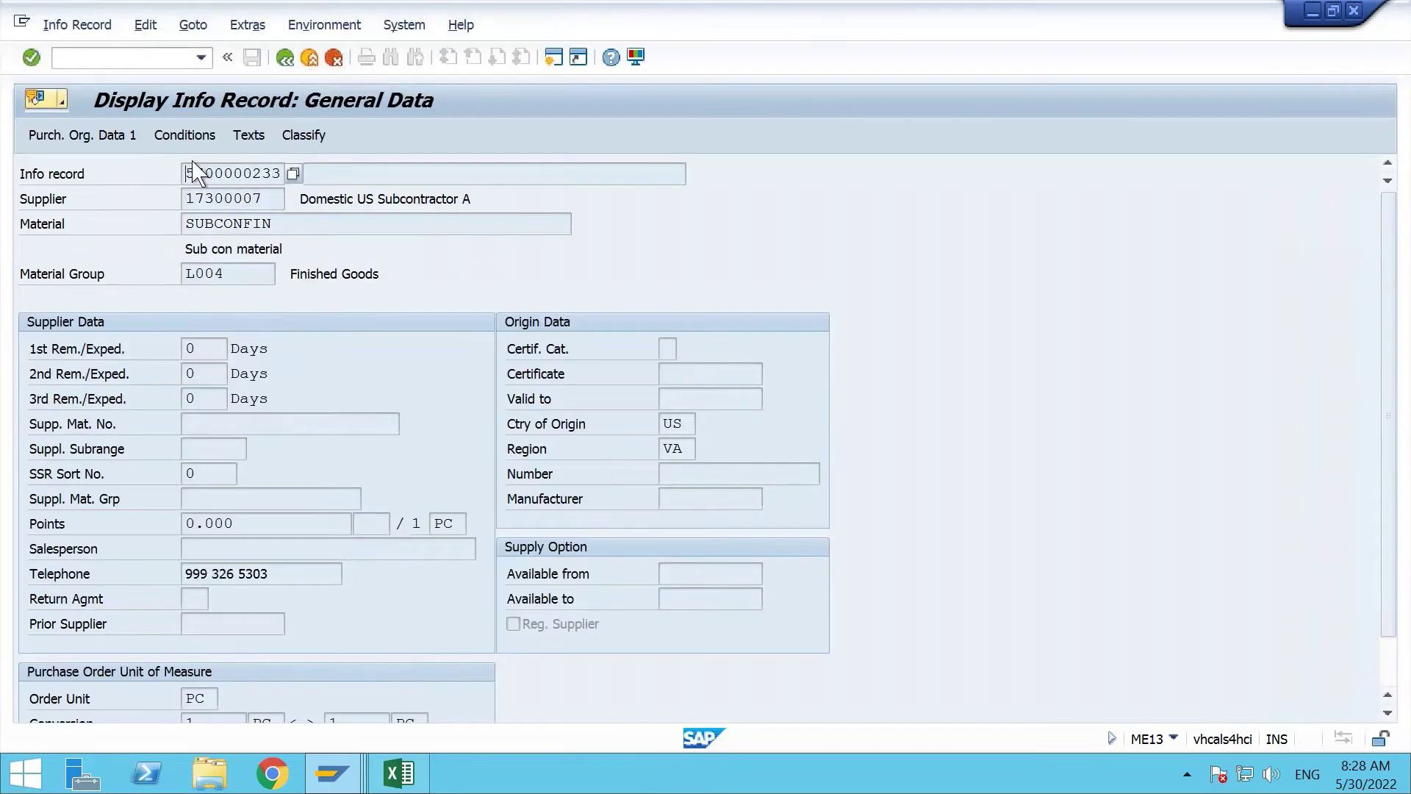
{"action": "left_click_drag", "start_coordinate": [188, 171], "coordinate": [324, 189]}
{"action": "key", "text": "ctrl+c"}
{"action": "key", "text": "alt+Tab"}
{"action": "key", "text": "ctrl+v"}
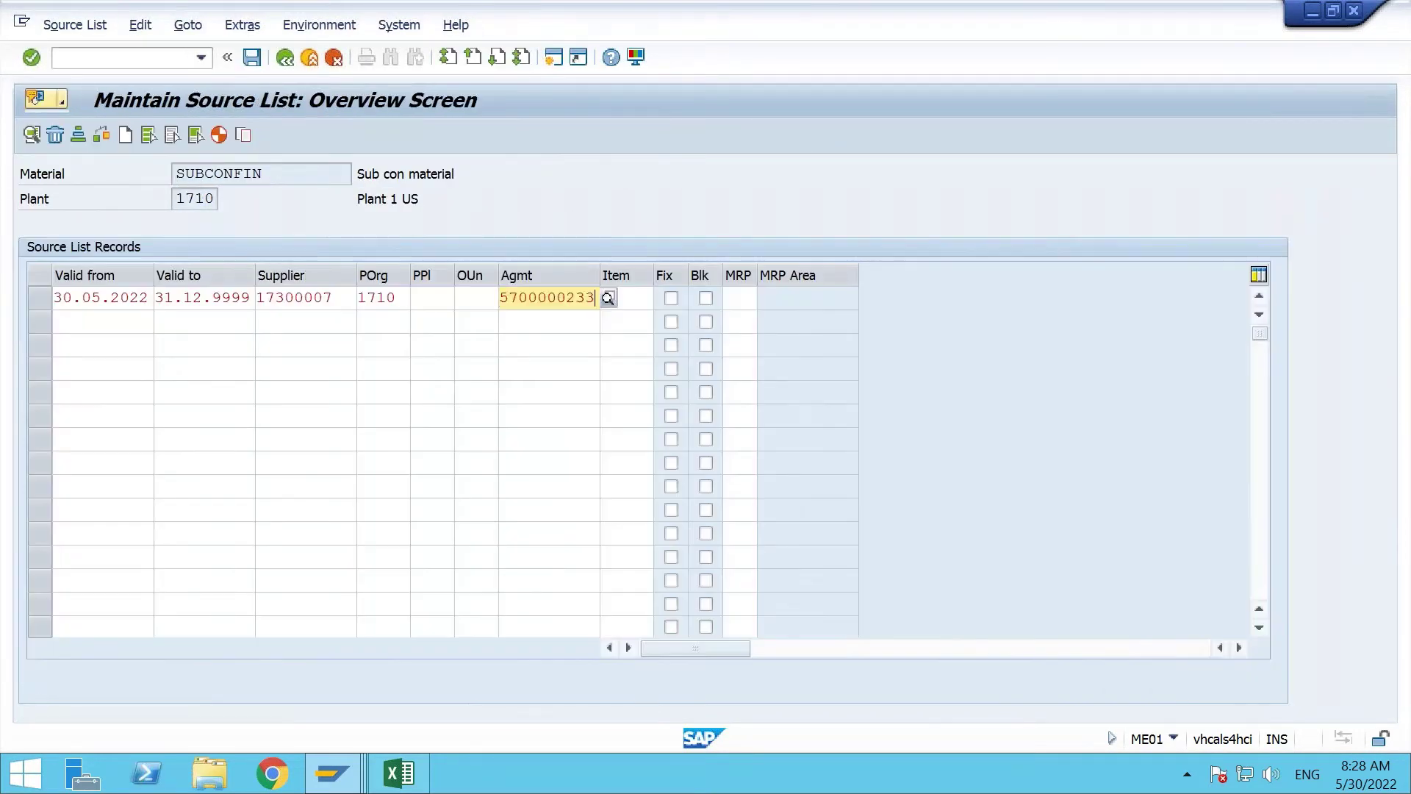
{"action": "key", "text": "Return"}
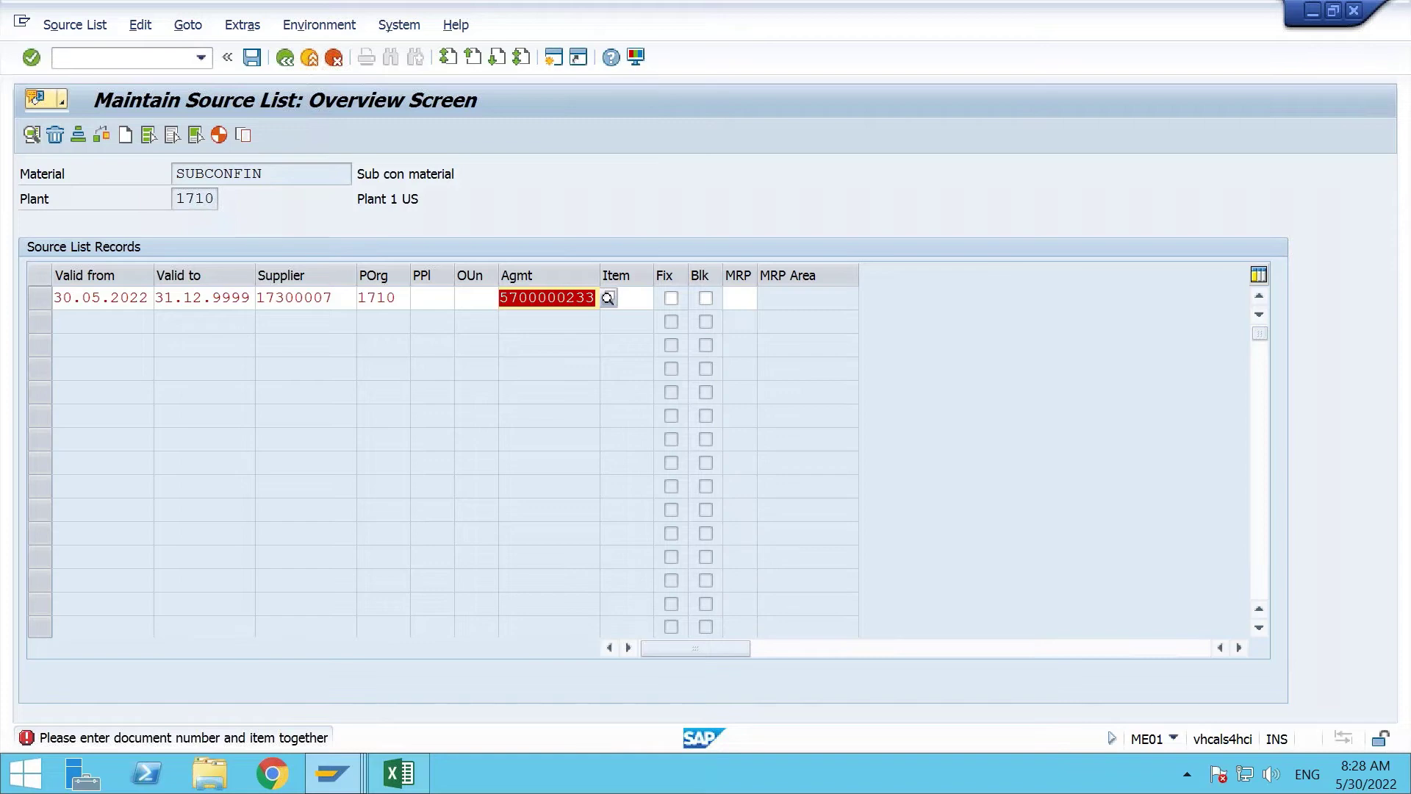
{"action": "key", "text": "Delete"}
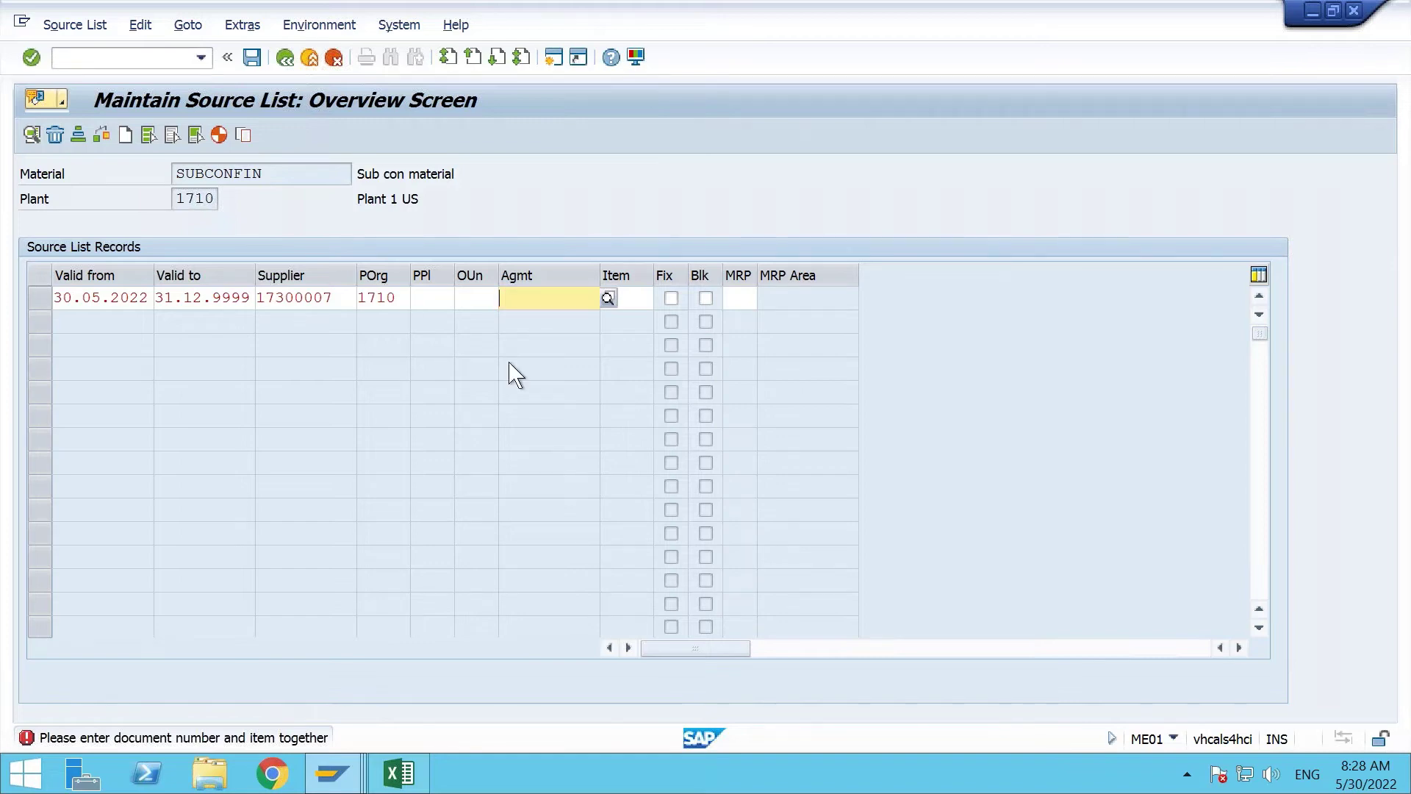
{"action": "left_click", "coordinate": [580, 391]}
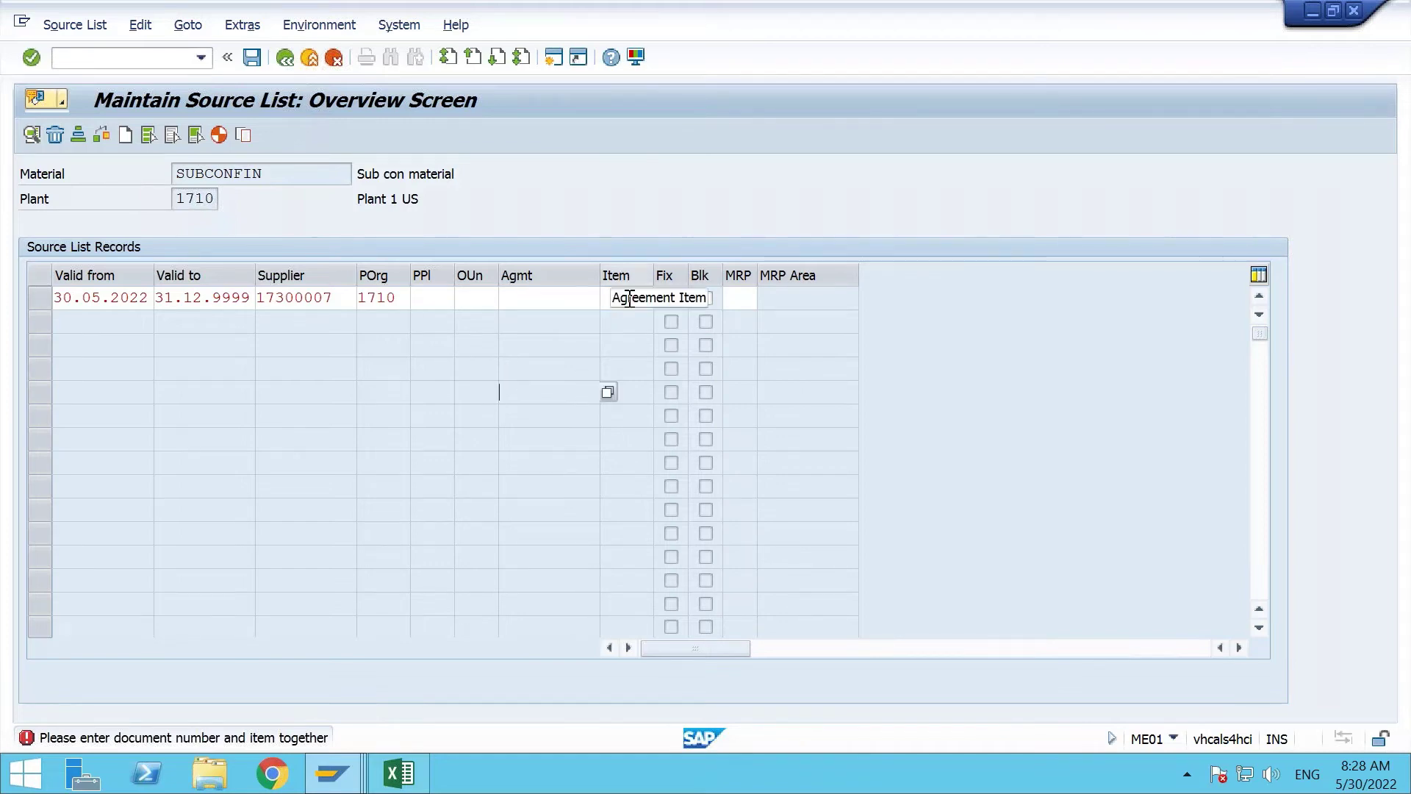
Check the possible entries for the agreement item and the agreement number search options, closing both without a selection.
{"action": "left_click", "coordinate": [630, 298]}
{"action": "left_click", "coordinate": [661, 298]}
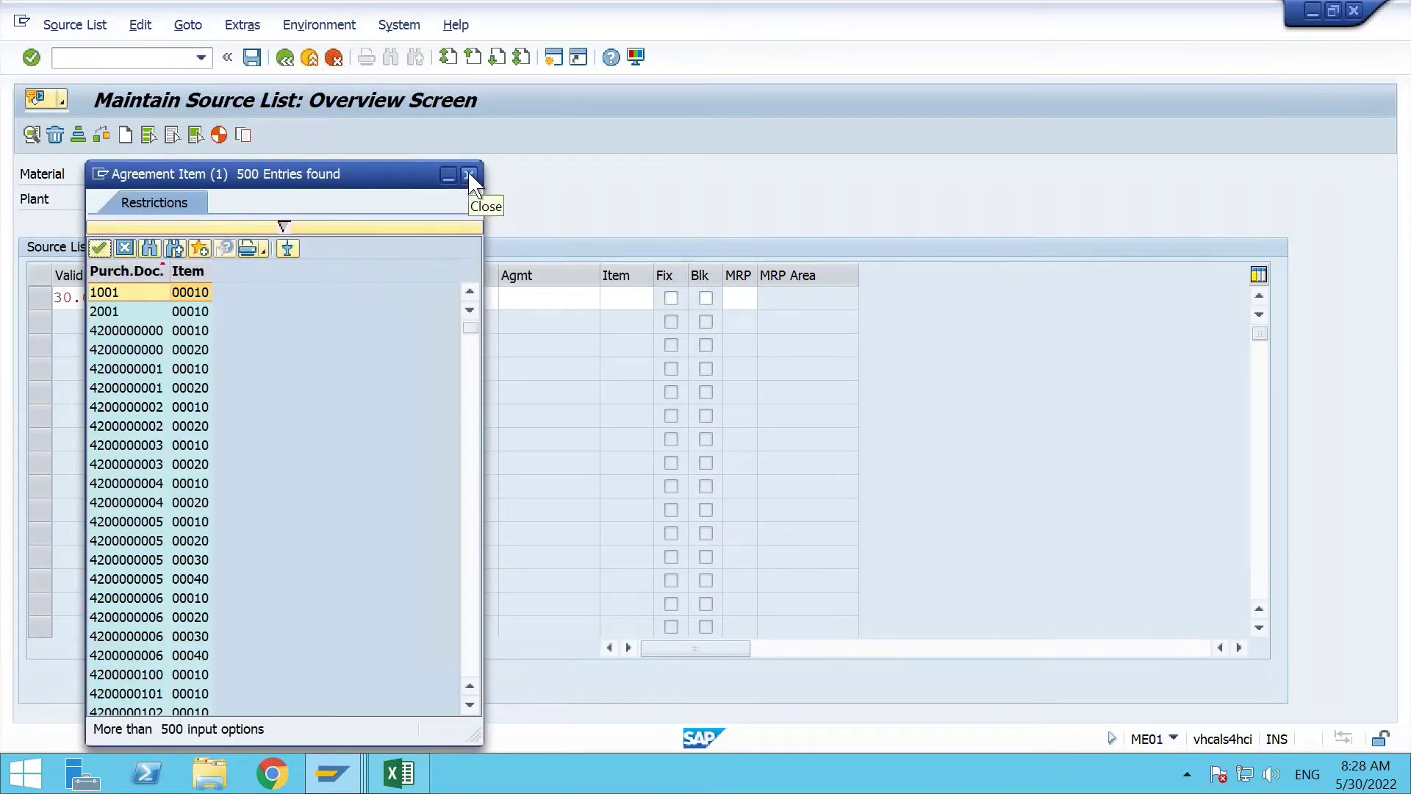
{"action": "left_click", "coordinate": [469, 175]}
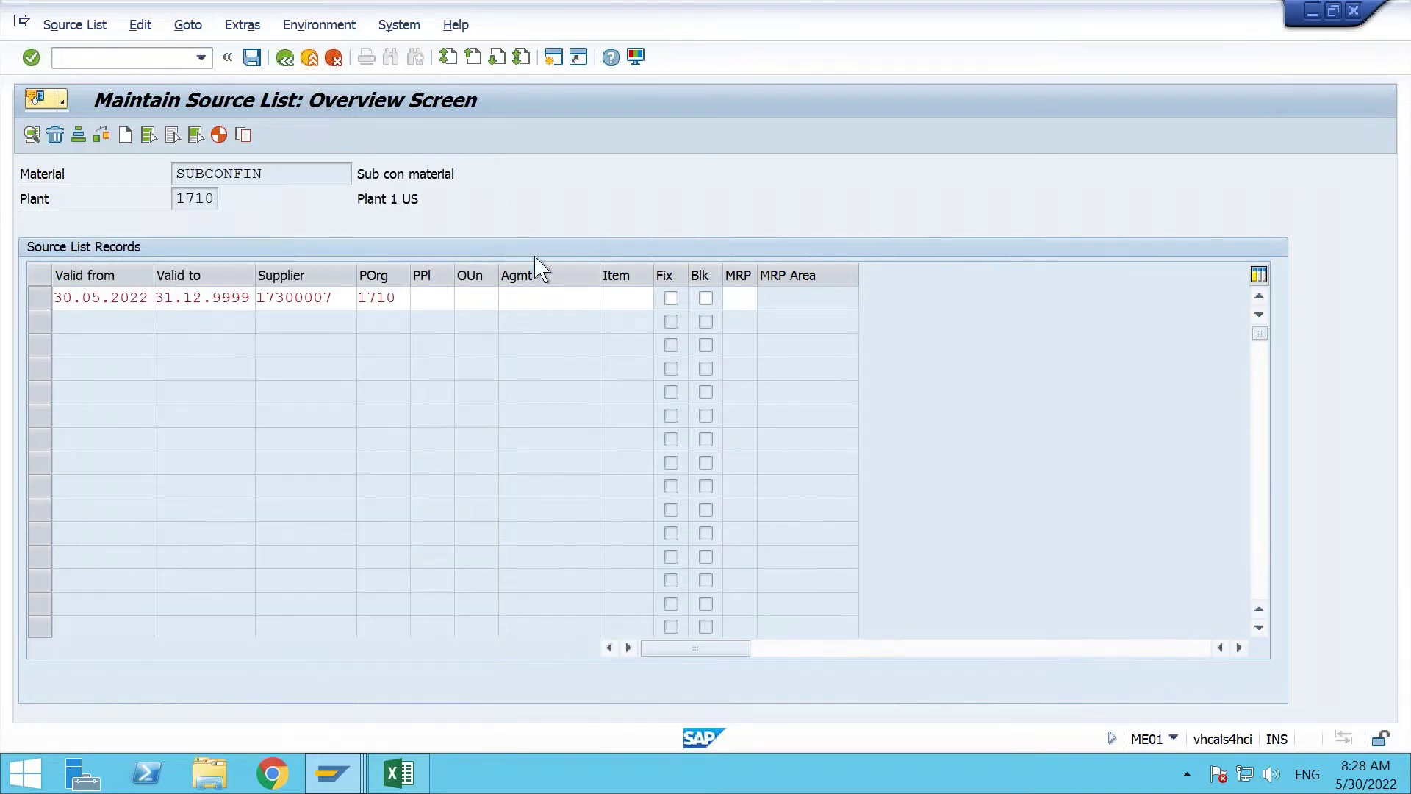
{"action": "left_click", "coordinate": [544, 297]}
{"action": "left_click", "coordinate": [607, 297]}
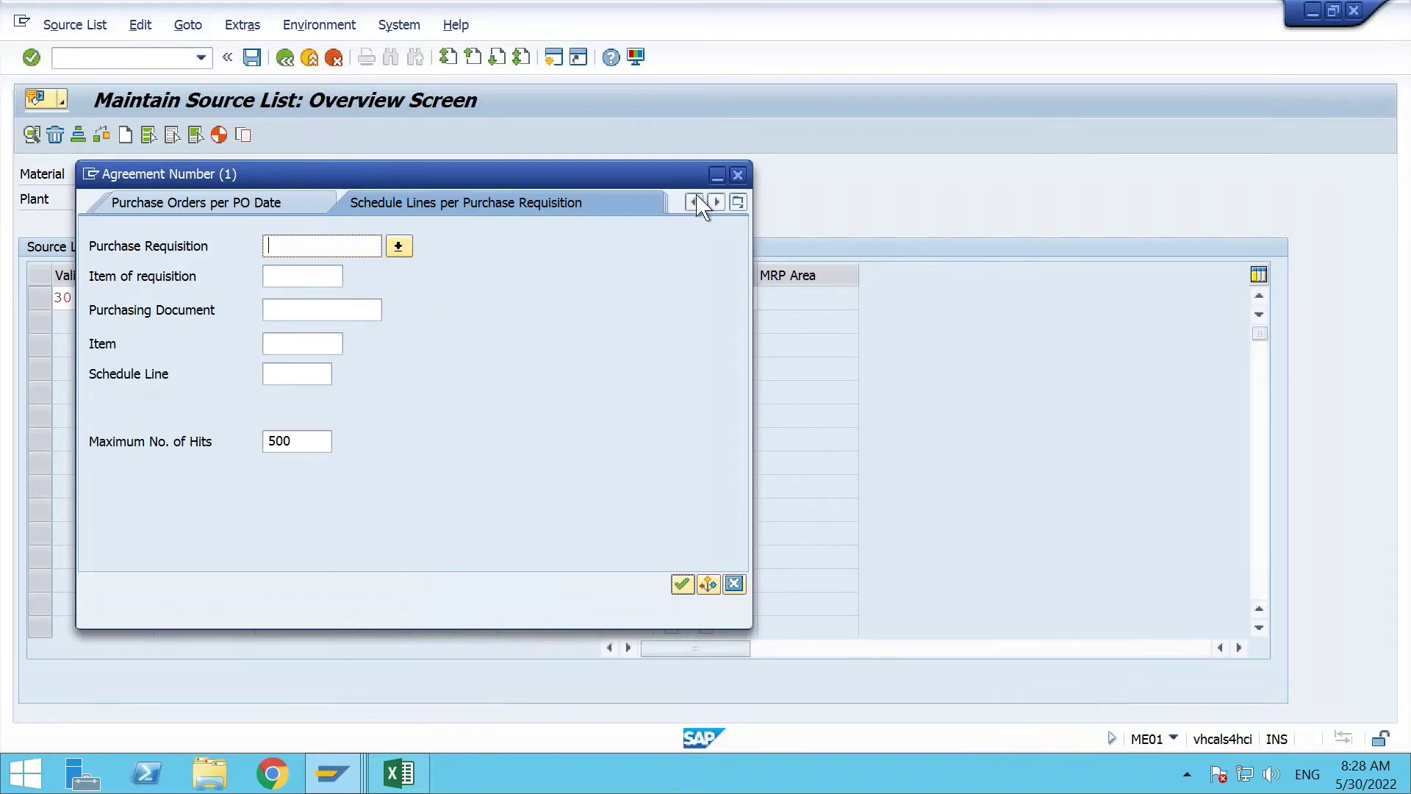
{"action": "left_click", "coordinate": [740, 203]}
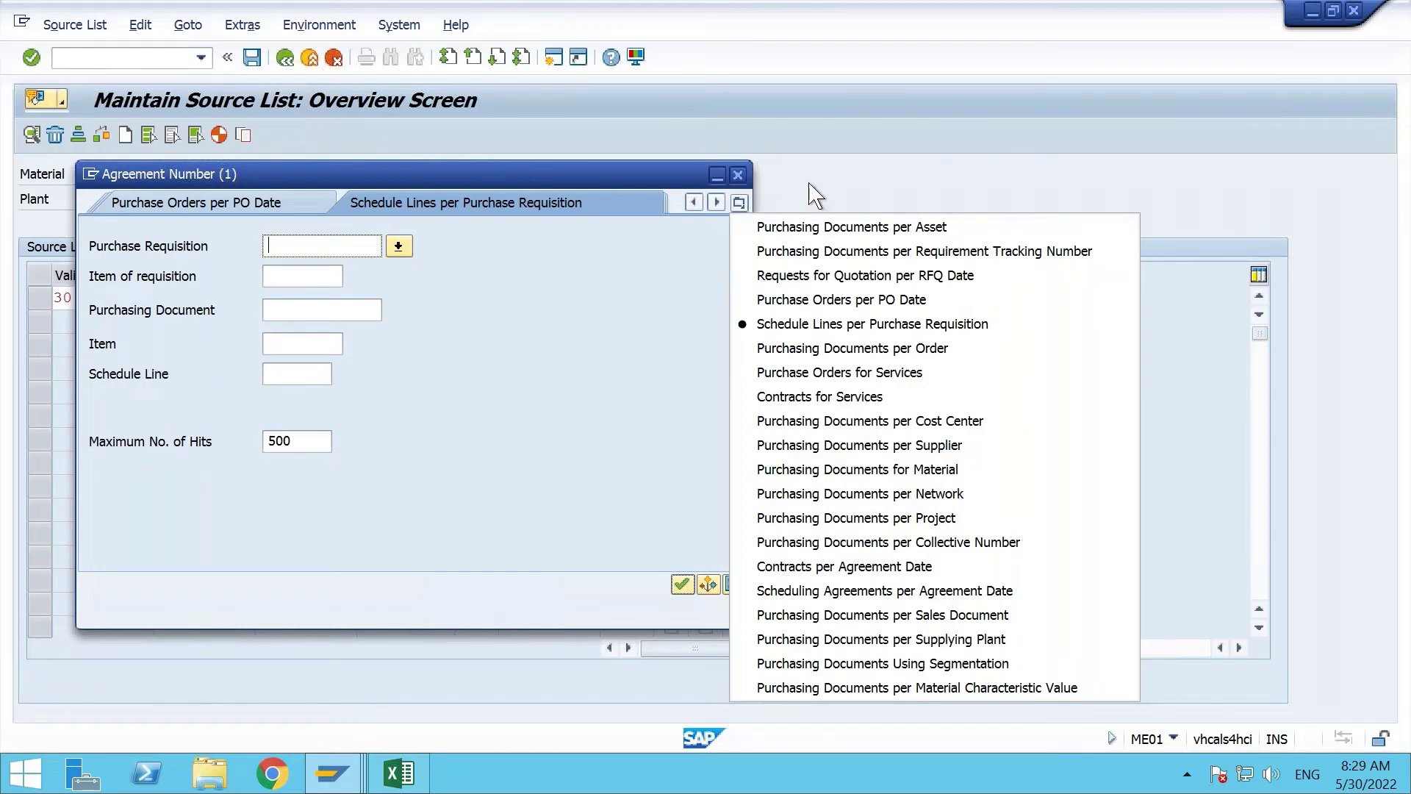
{"action": "left_click", "coordinate": [744, 177]}
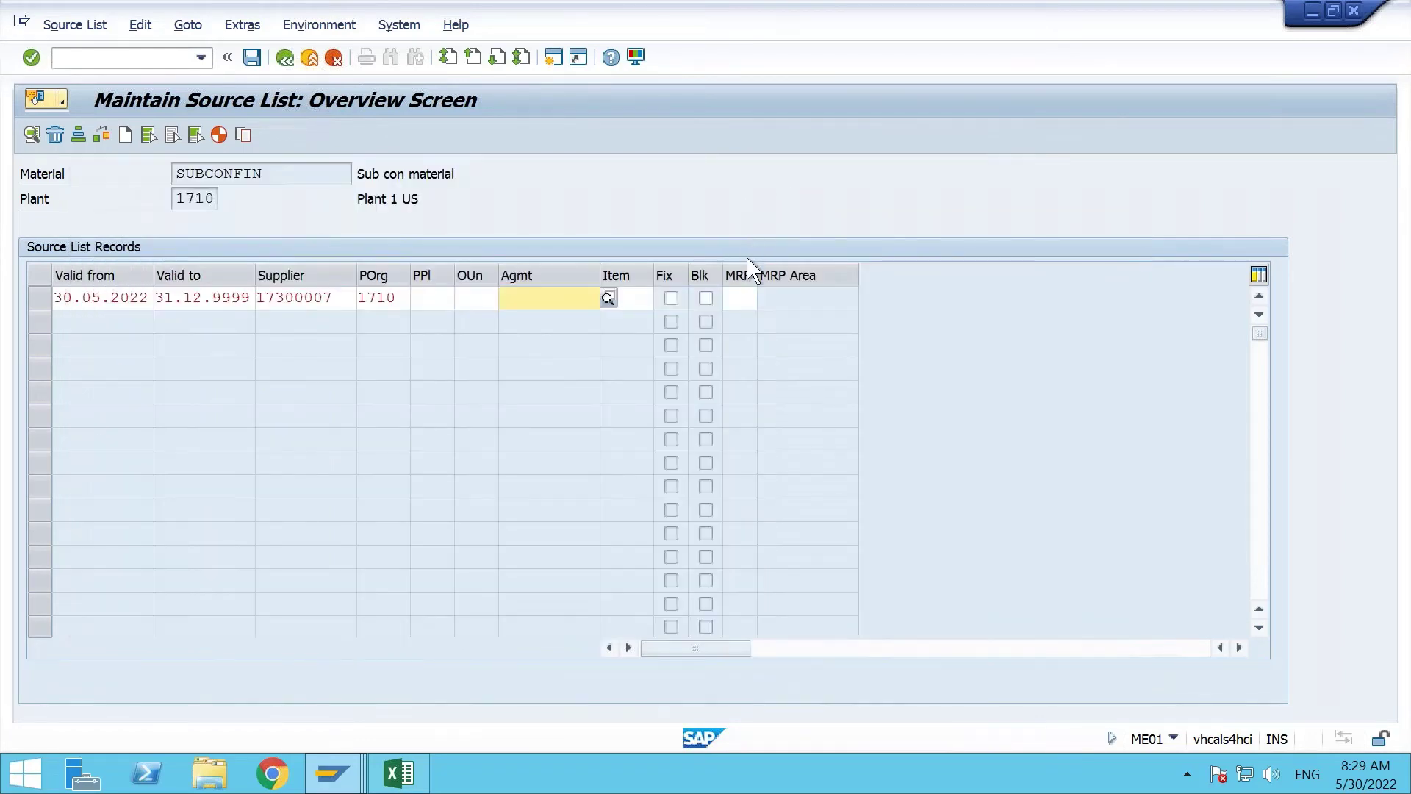
Set the source list record's MRP usage to 1, Record relevant to MRP, and save the SUBCONFIN source list.
{"action": "left_click", "coordinate": [740, 297]}
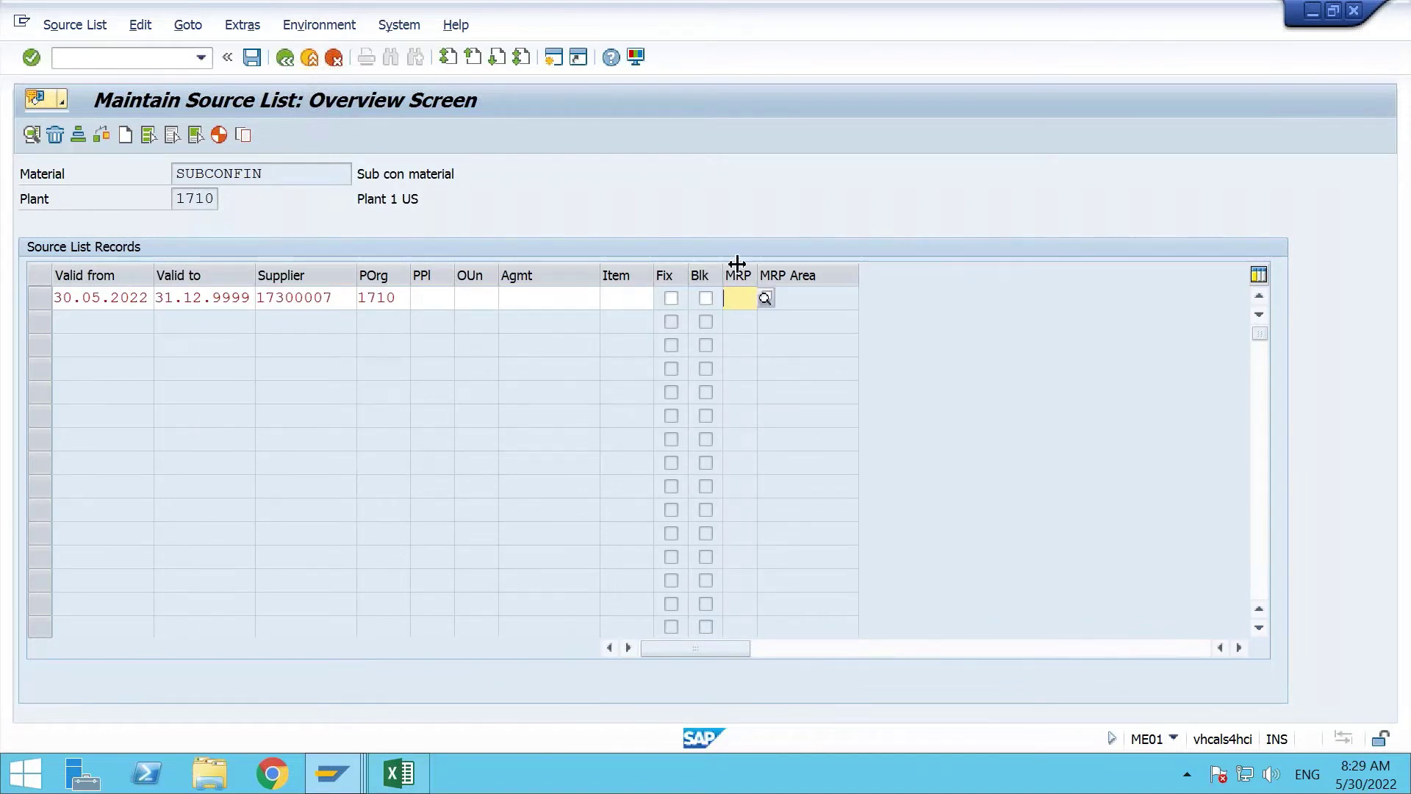
{"action": "left_click", "coordinate": [767, 299]}
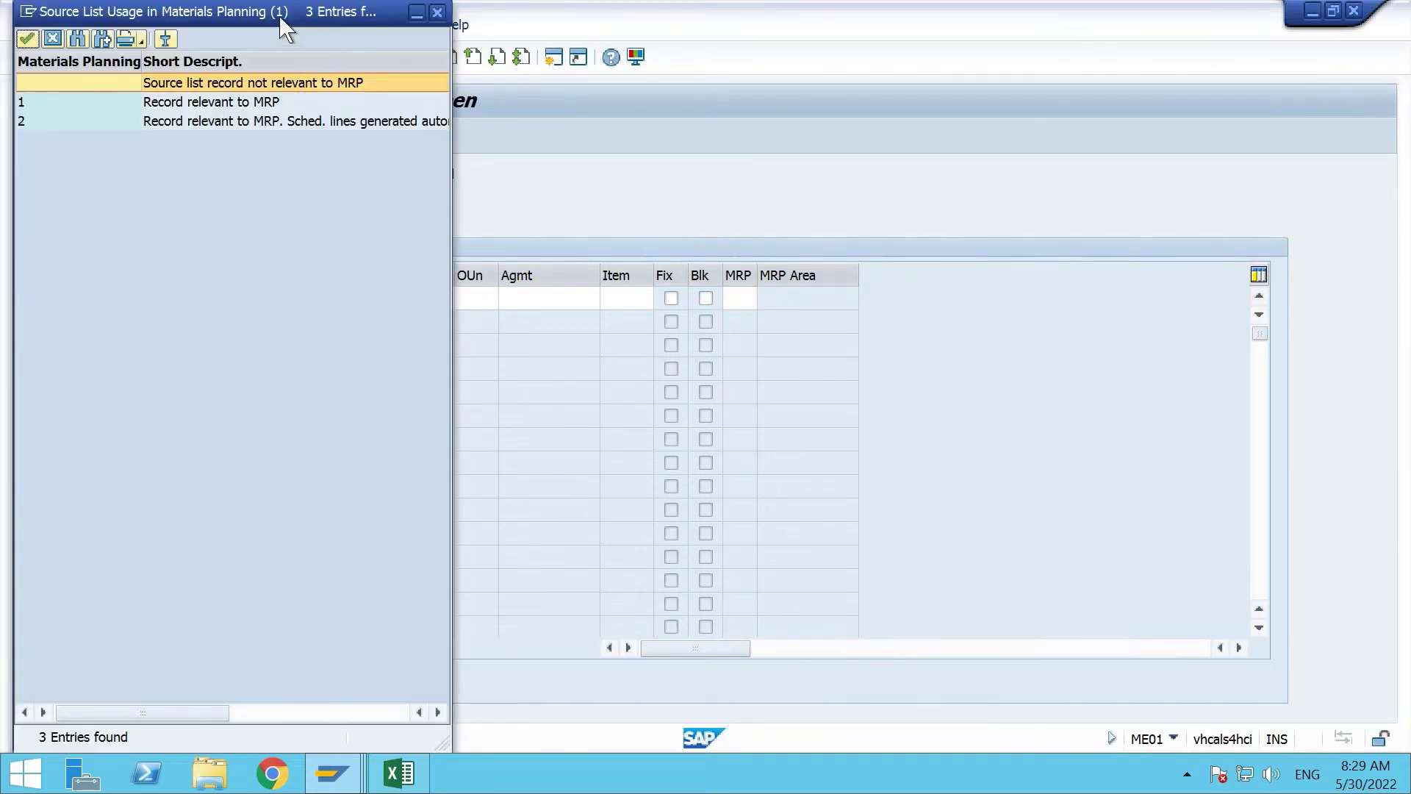
{"action": "left_click_drag", "start_coordinate": [283, 30], "coordinate": [1191, 124]}
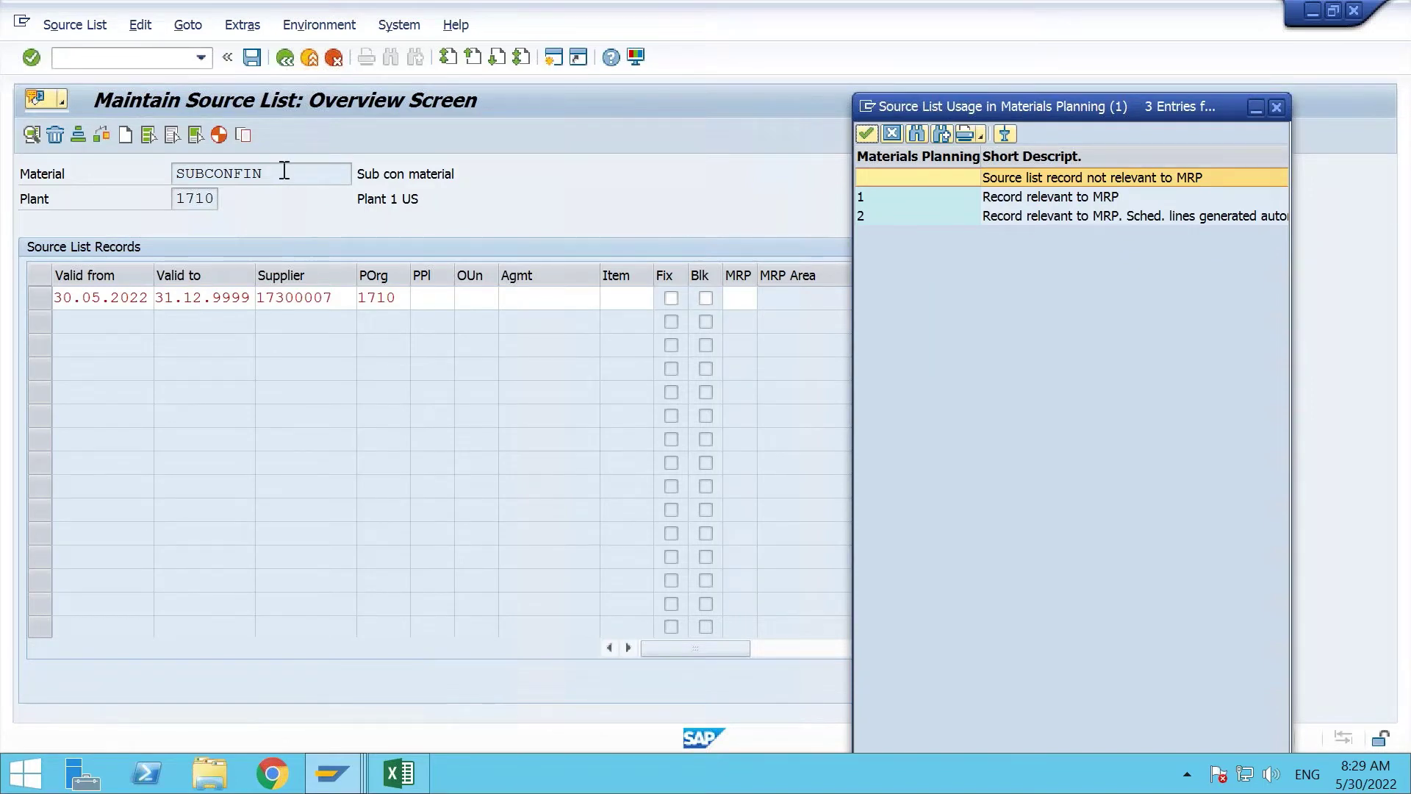
{"action": "left_click_drag", "start_coordinate": [284, 171], "coordinate": [161, 171]}
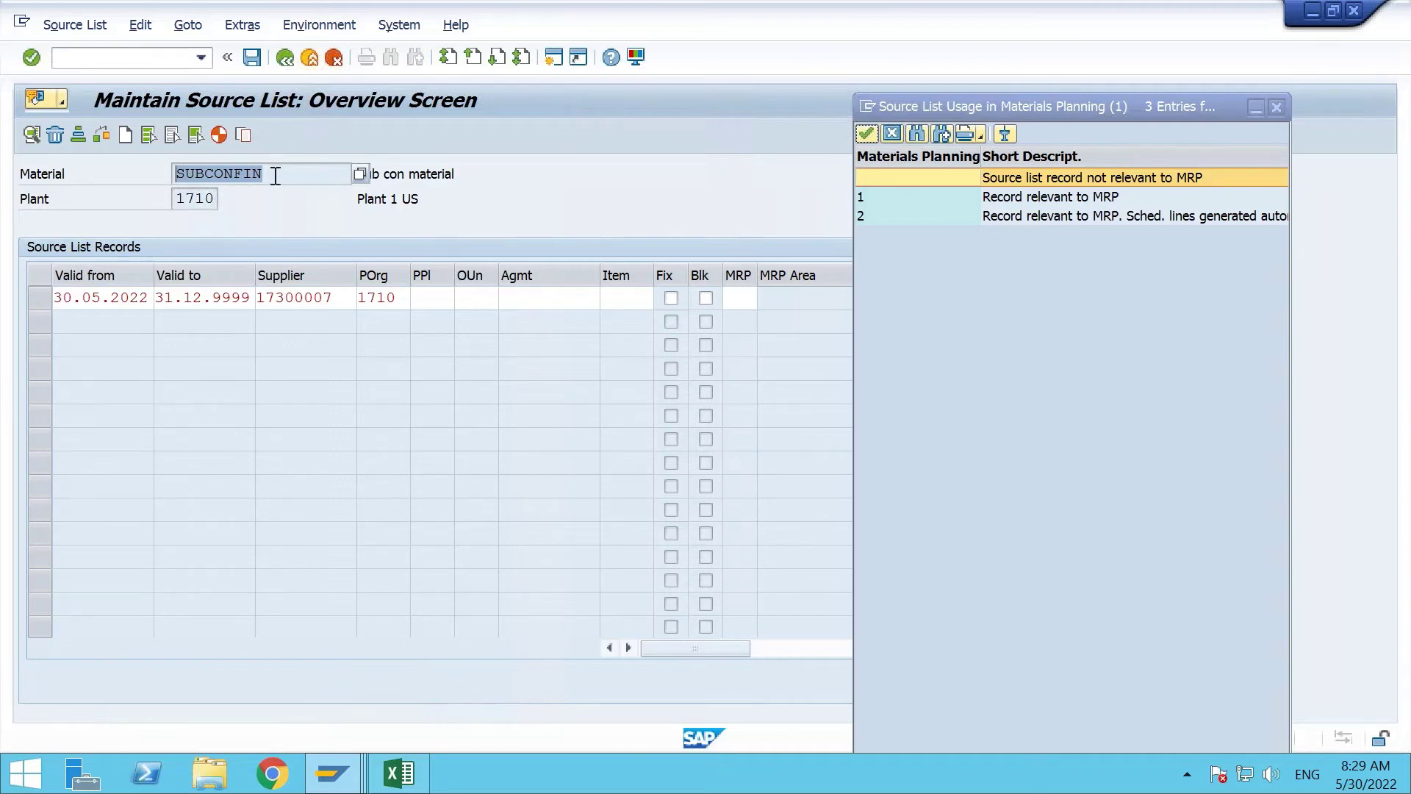
{"action": "left_click_drag", "start_coordinate": [274, 177], "coordinate": [167, 169]}
{"action": "left_click_drag", "start_coordinate": [284, 176], "coordinate": [159, 175]}
{"action": "left_click_drag", "start_coordinate": [278, 176], "coordinate": [177, 163]}
{"action": "left_click", "coordinate": [1010, 199]}
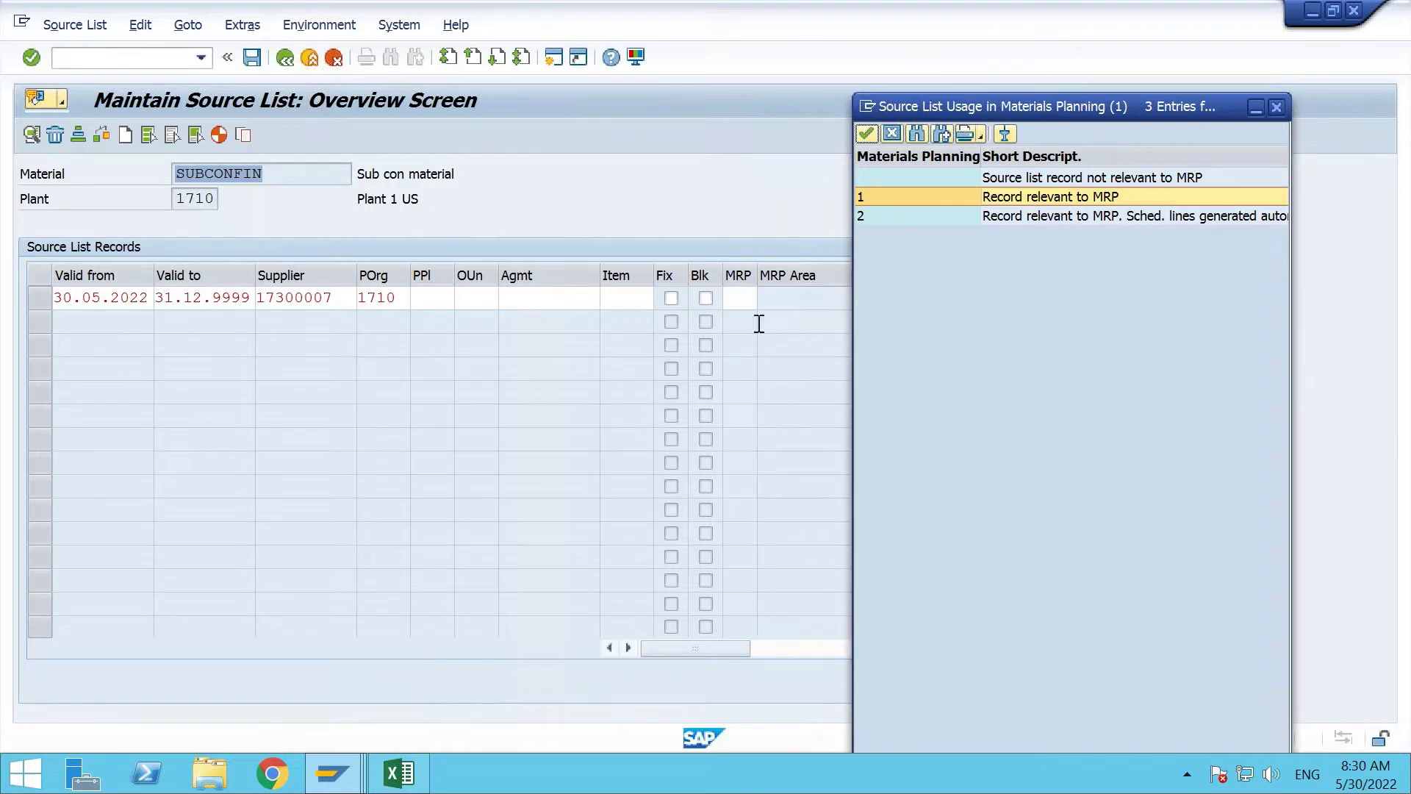
{"action": "left_click", "coordinate": [1072, 199]}
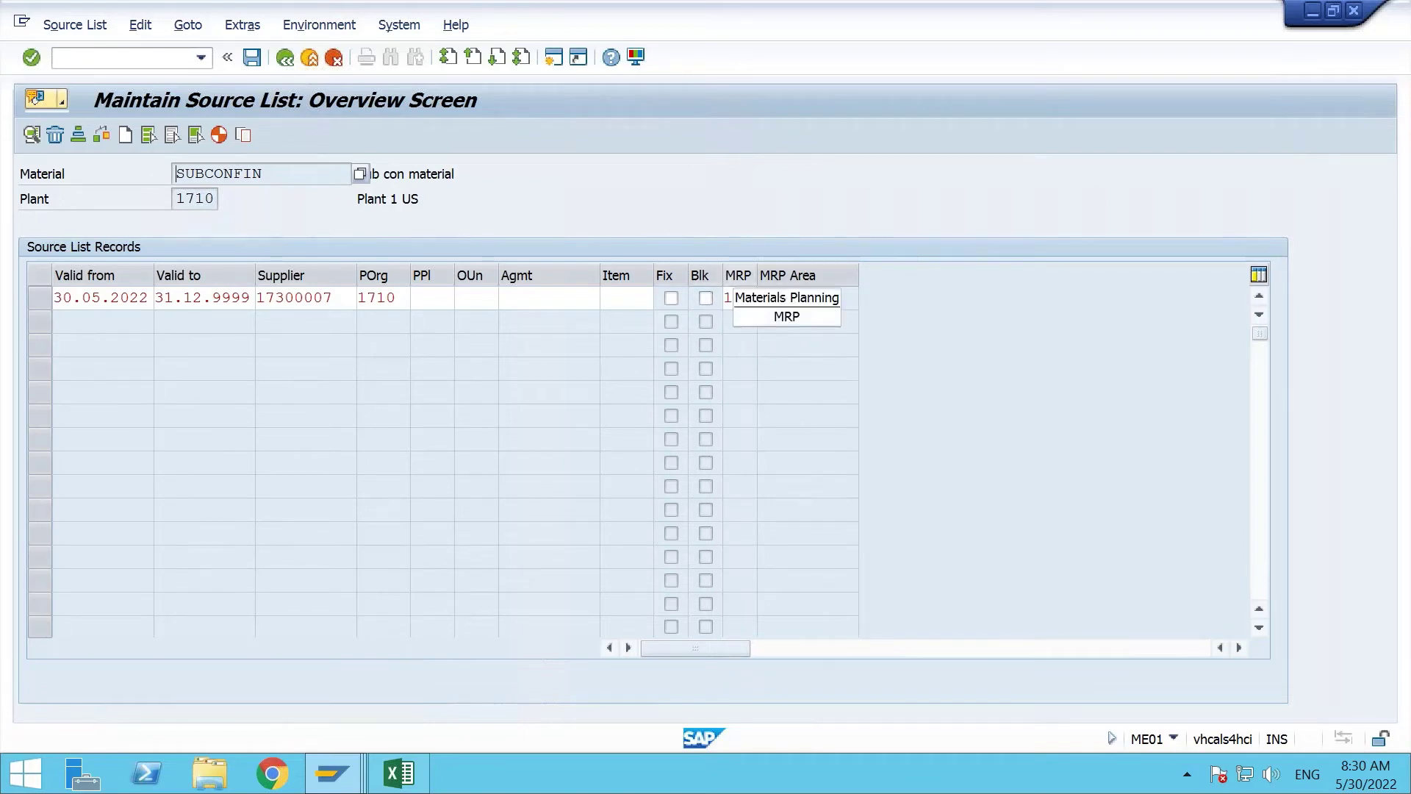
{"action": "key", "text": "Return"}
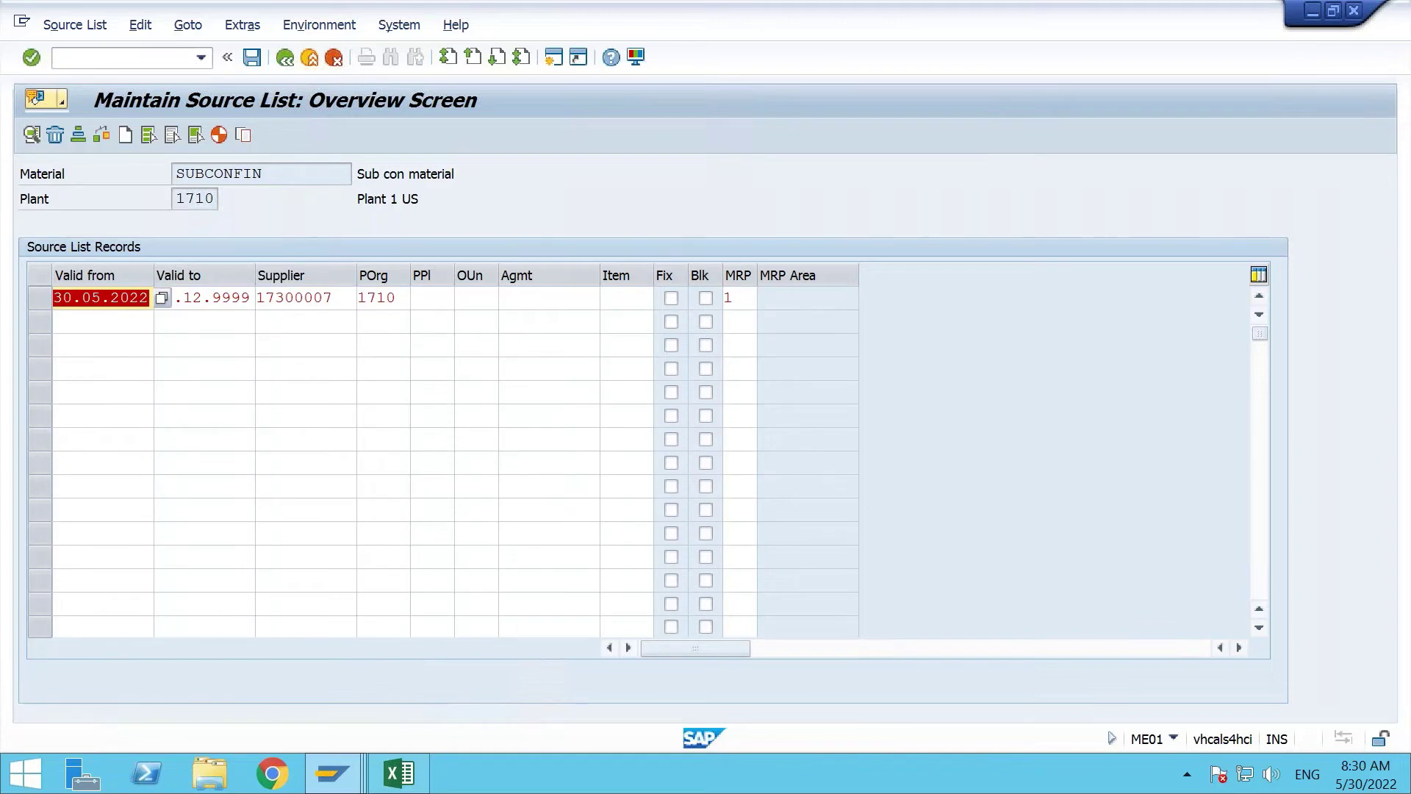
{"action": "left_click", "coordinate": [250, 63]}
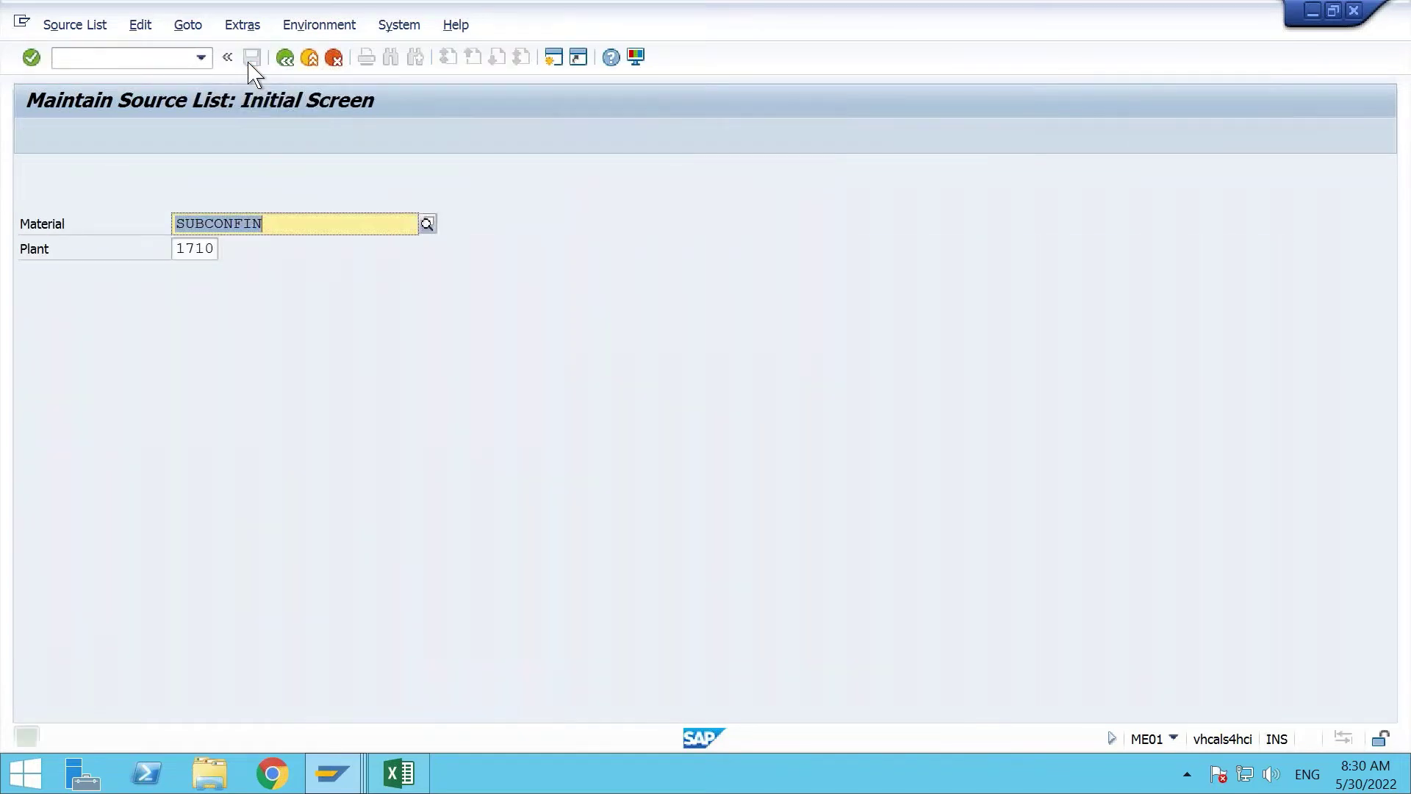
Open transaction MD61 and try to create planned independent requirements for SUBCONFIN in plant 1710.
{"action": "left_click", "coordinate": [132, 63]}
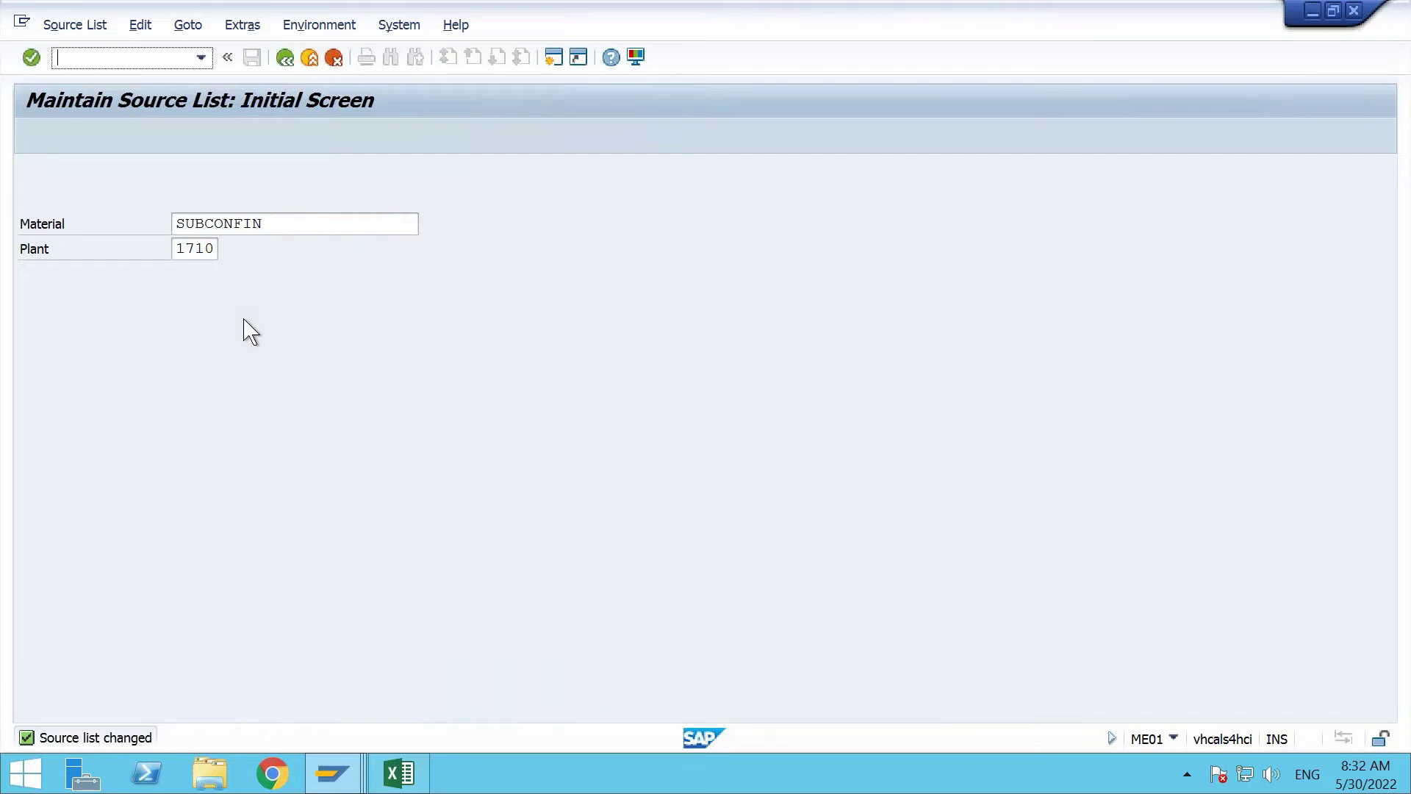
{"action": "type", "text": "/nmd61"}
{"action": "key", "text": "Return"}
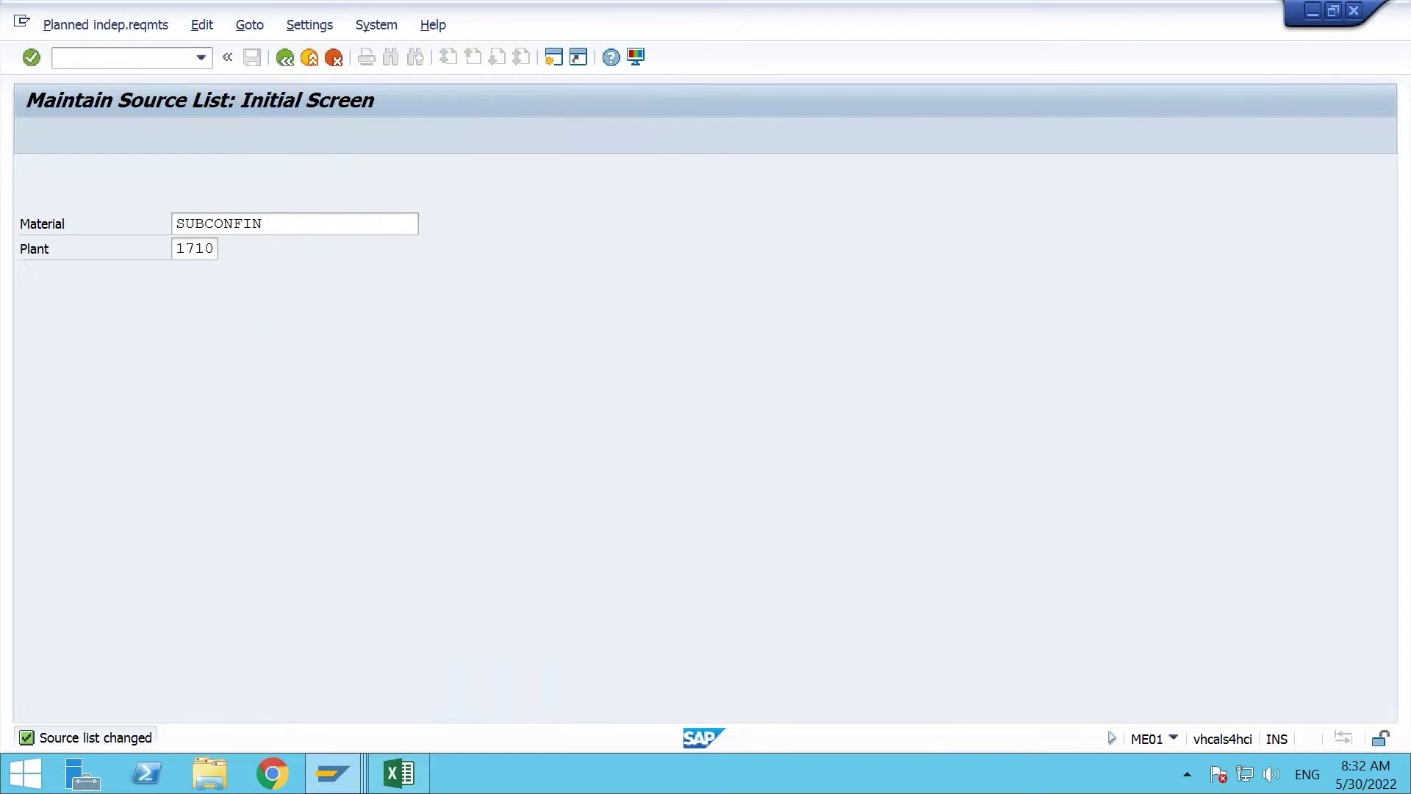
{"action": "key", "text": "Return"}
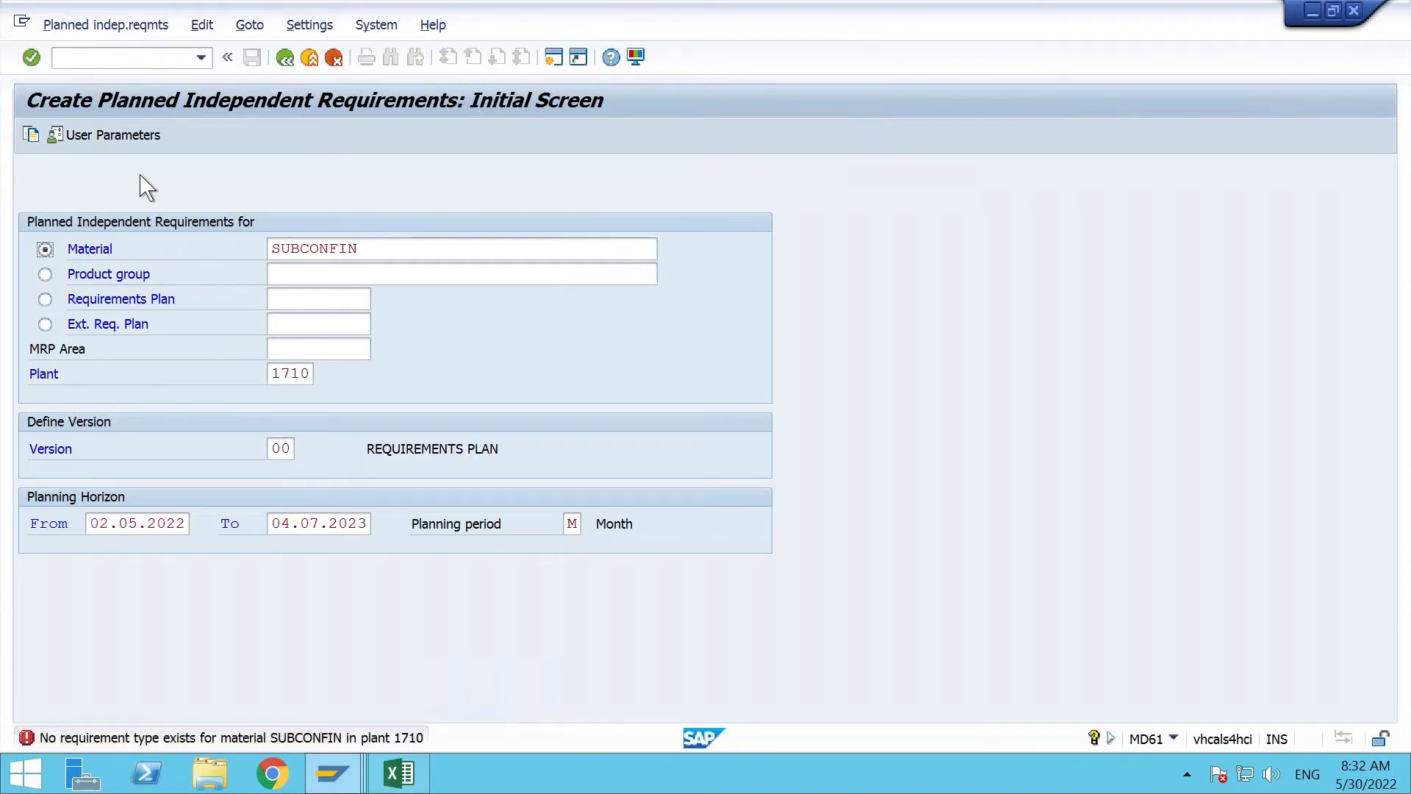
Open SUBCONFIN for change with MM02 in the other session, keeping the preselected views and plant 1710.
{"action": "left_click", "coordinate": [334, 773]}
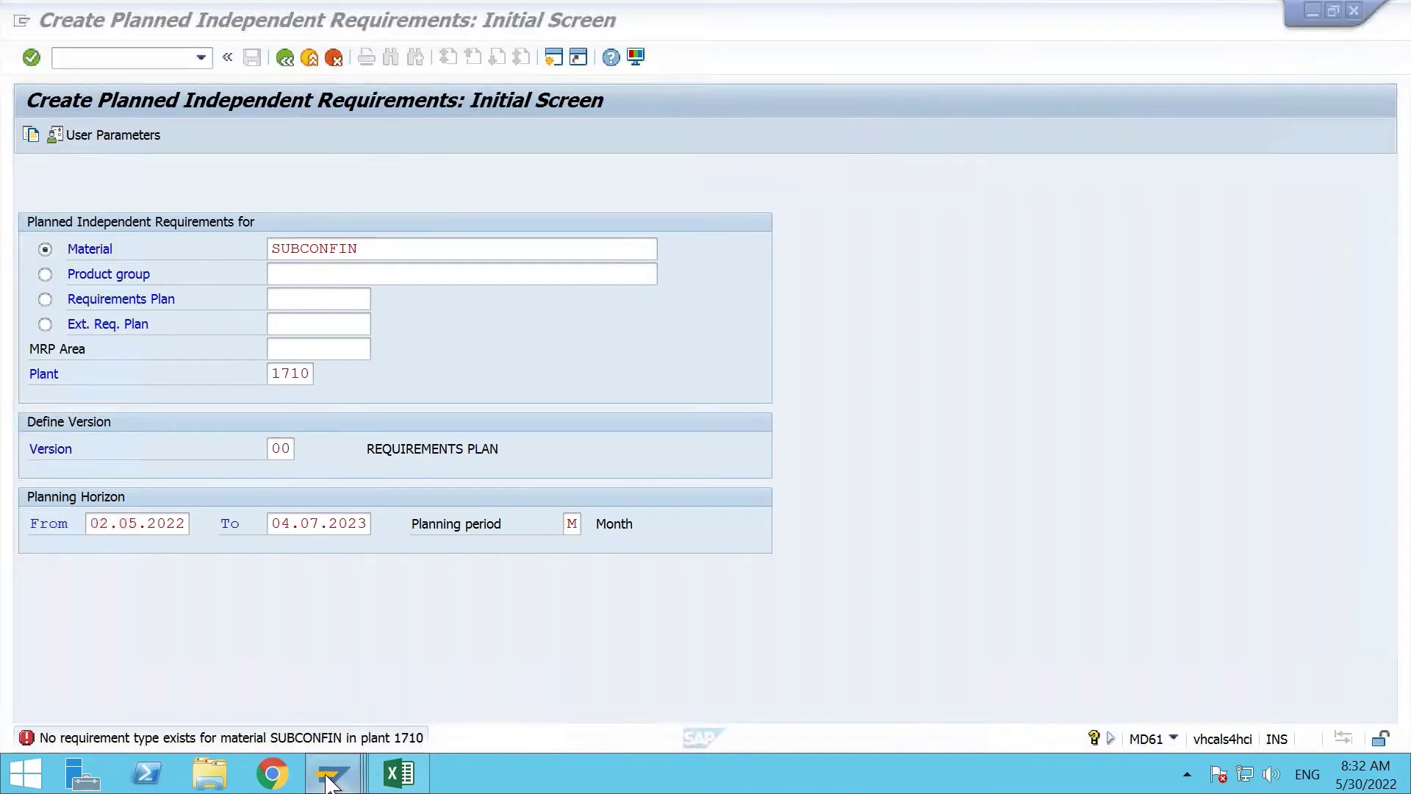
{"action": "left_click", "coordinate": [607, 650]}
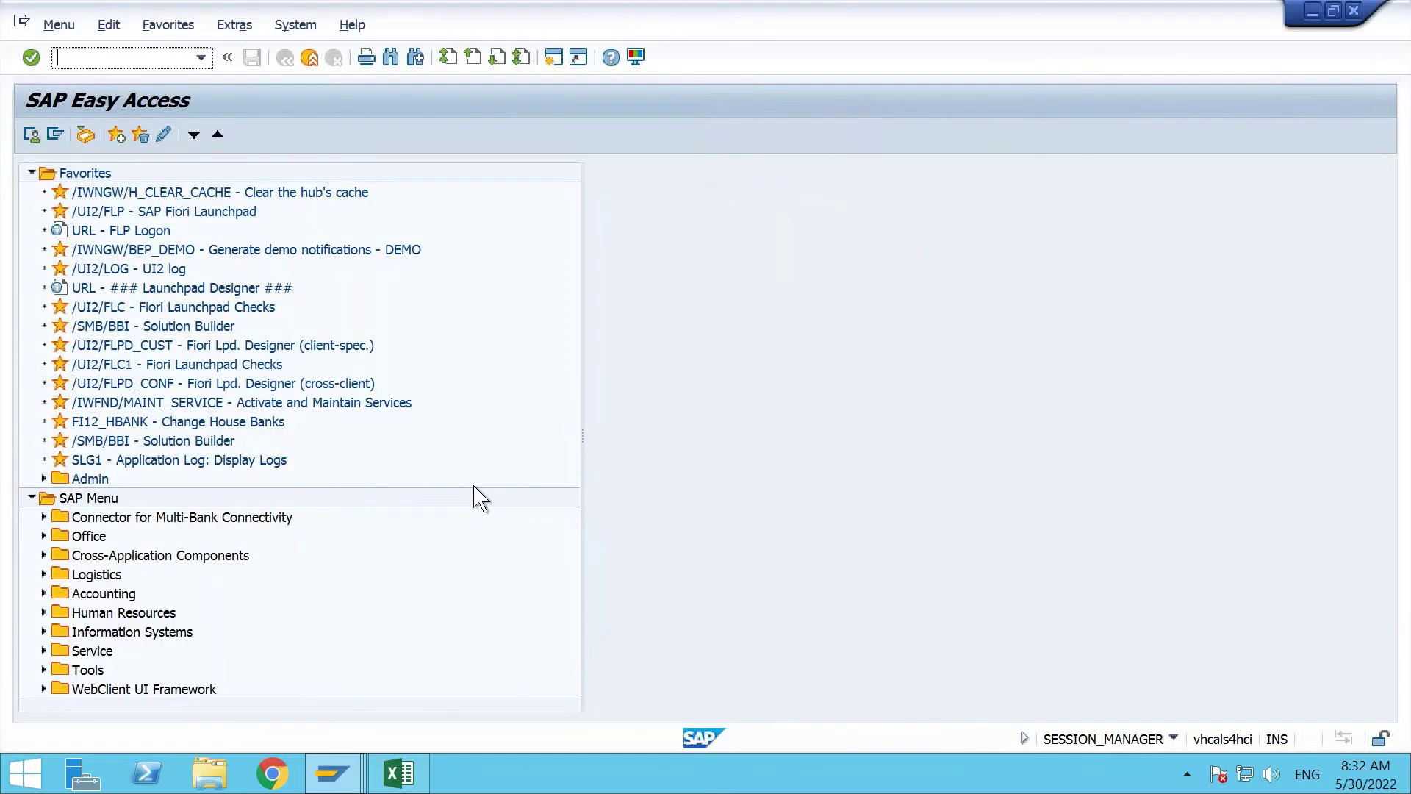
{"action": "type", "text": "mm02"}
{"action": "key", "text": "Return"}
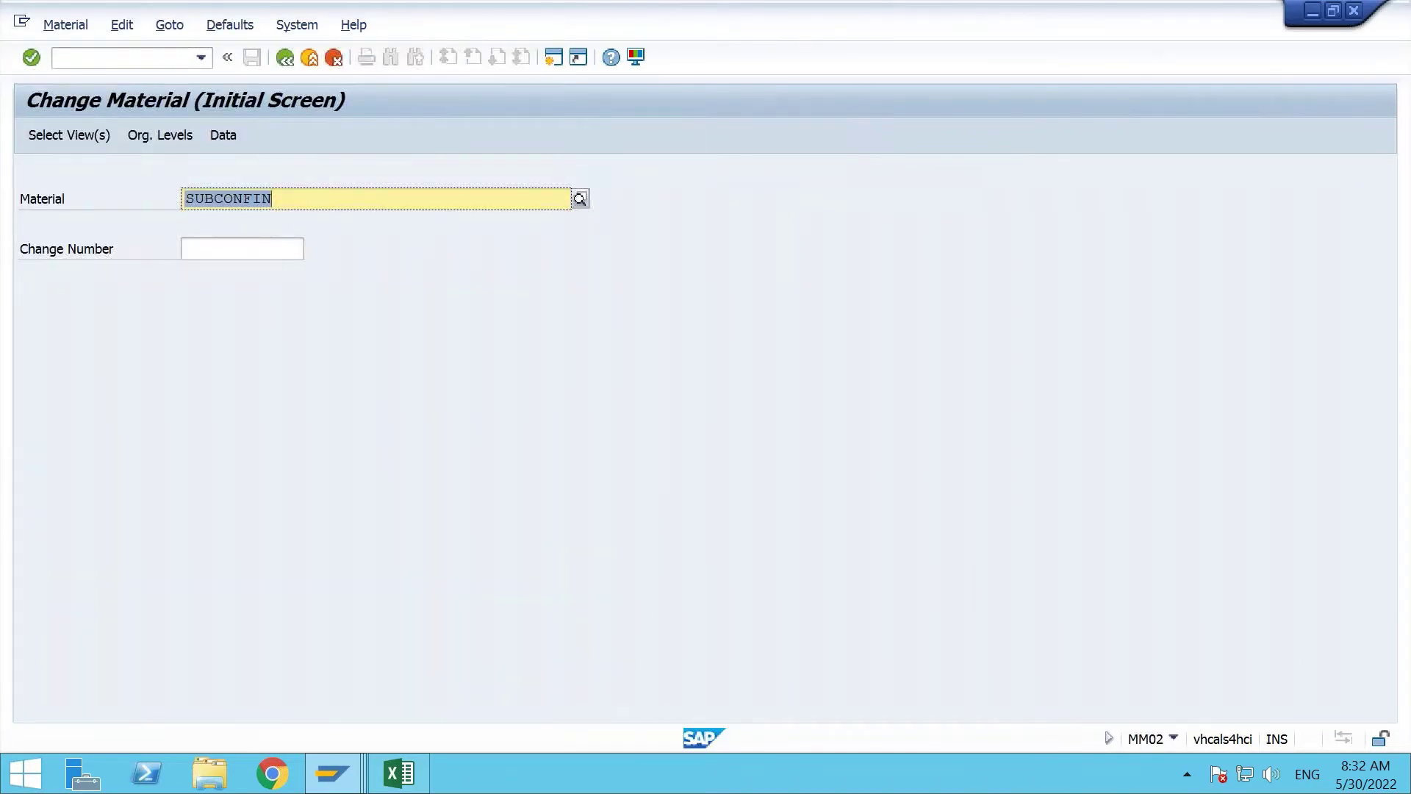
{"action": "key", "text": "Return"}
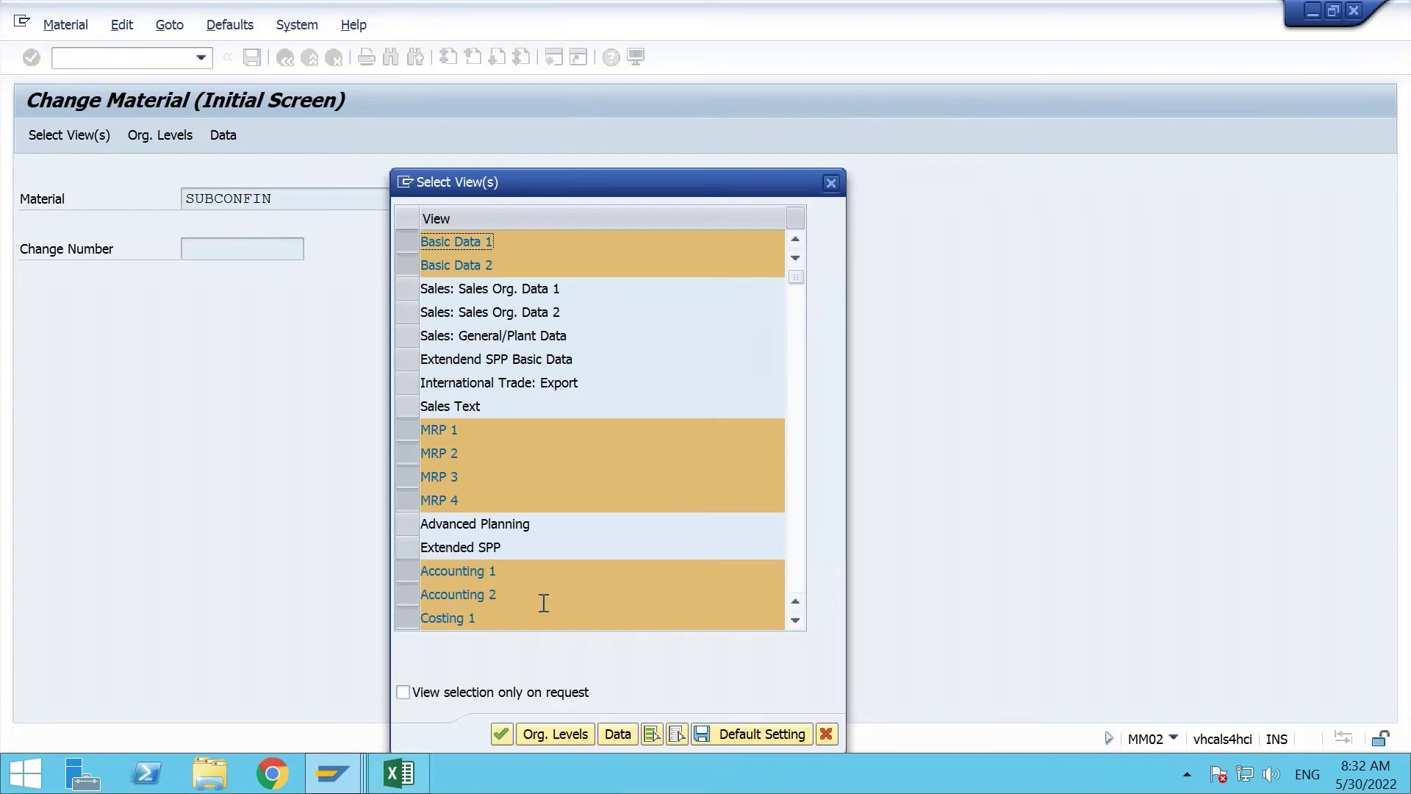
{"action": "left_click", "coordinate": [512, 732]}
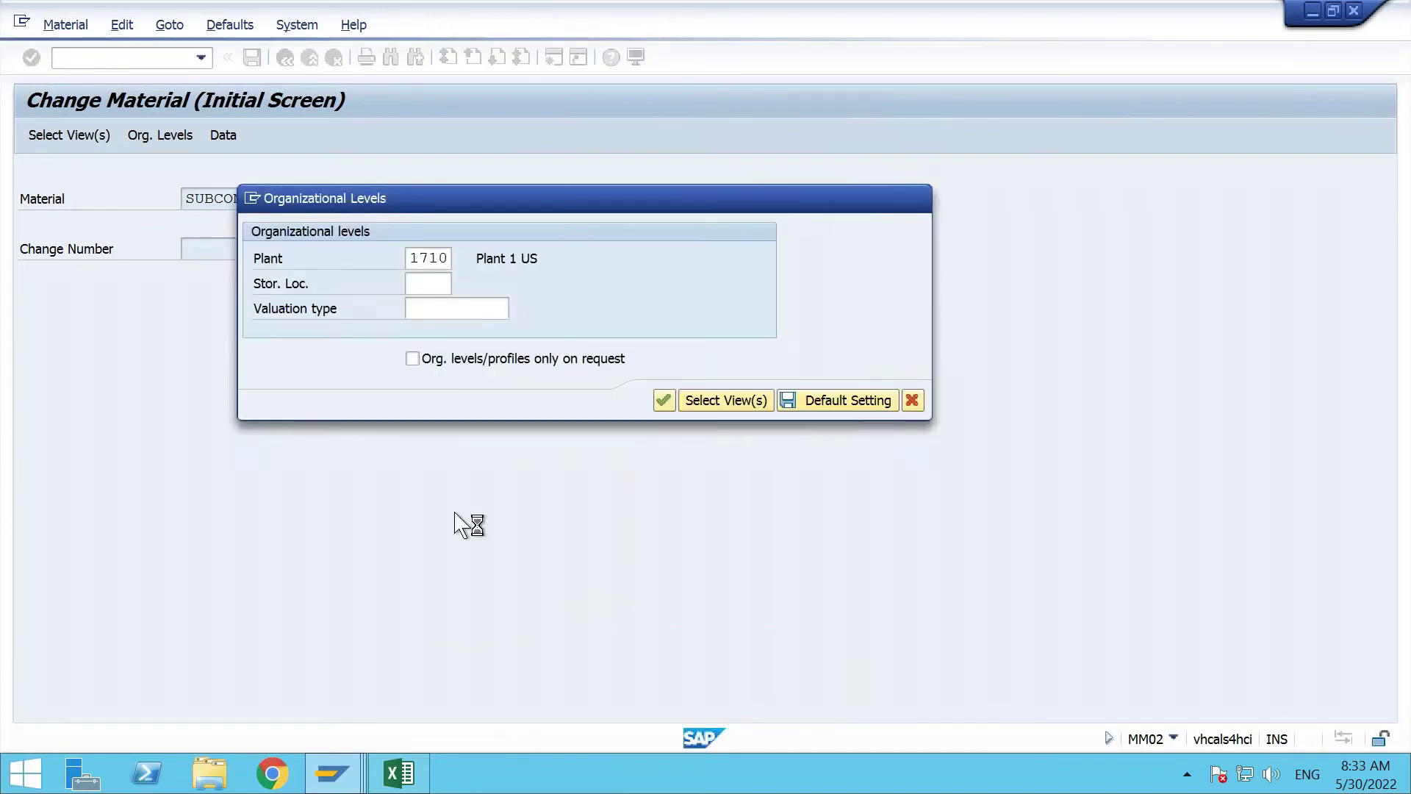
{"action": "key", "text": "Return"}
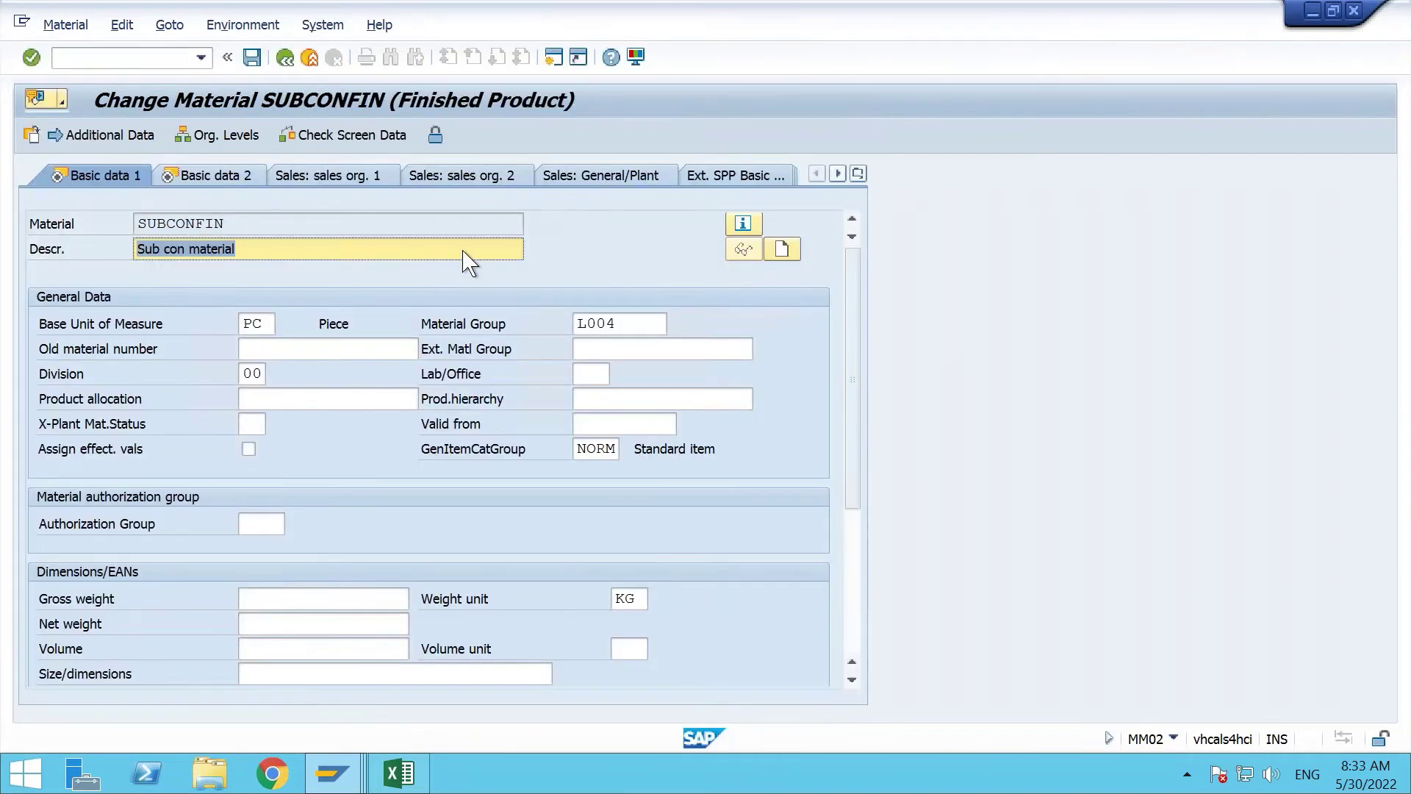
Set the strategy group in SUBCONFIN's MRP 3 view to 10 and save the material.
{"action": "left_click", "coordinate": [857, 174]}
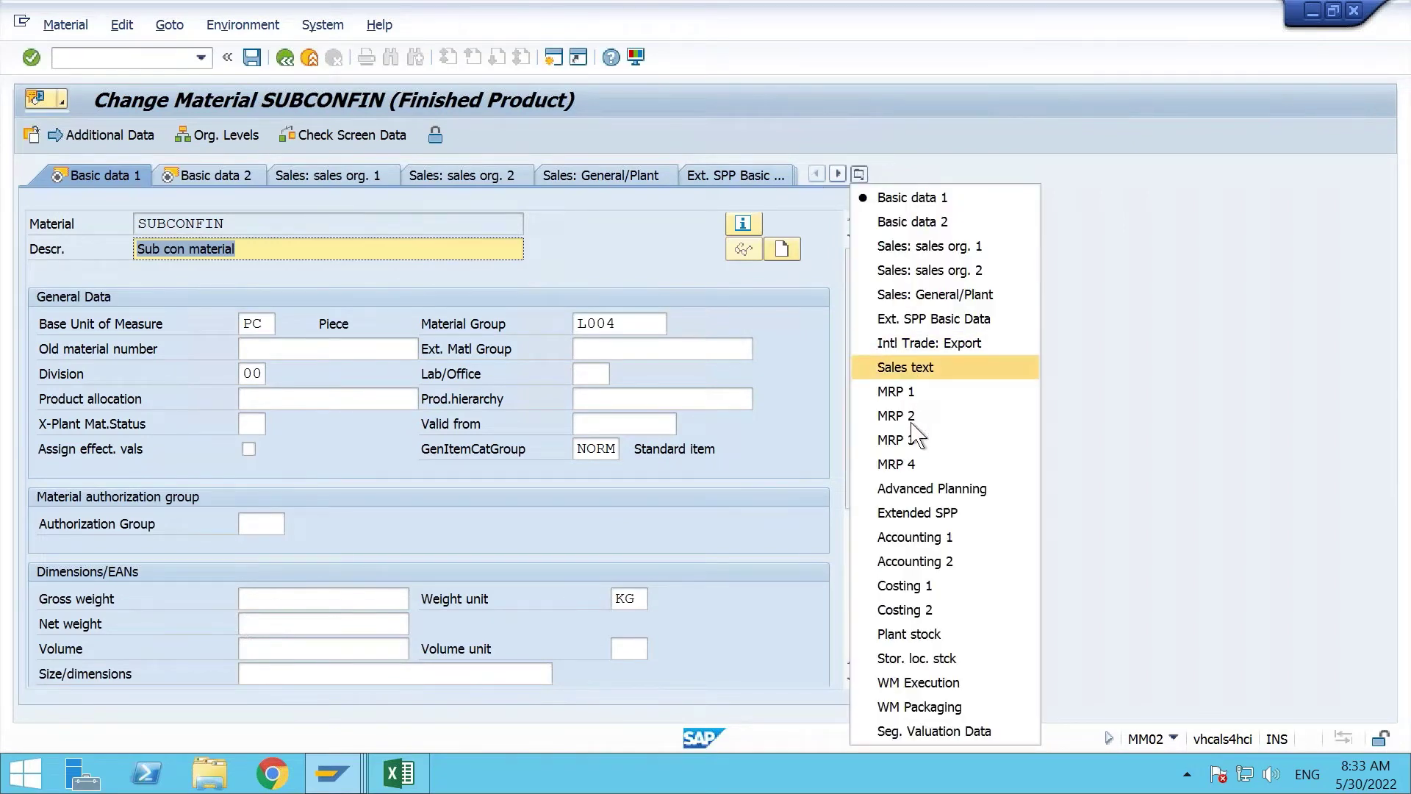
{"action": "left_click", "coordinate": [912, 444]}
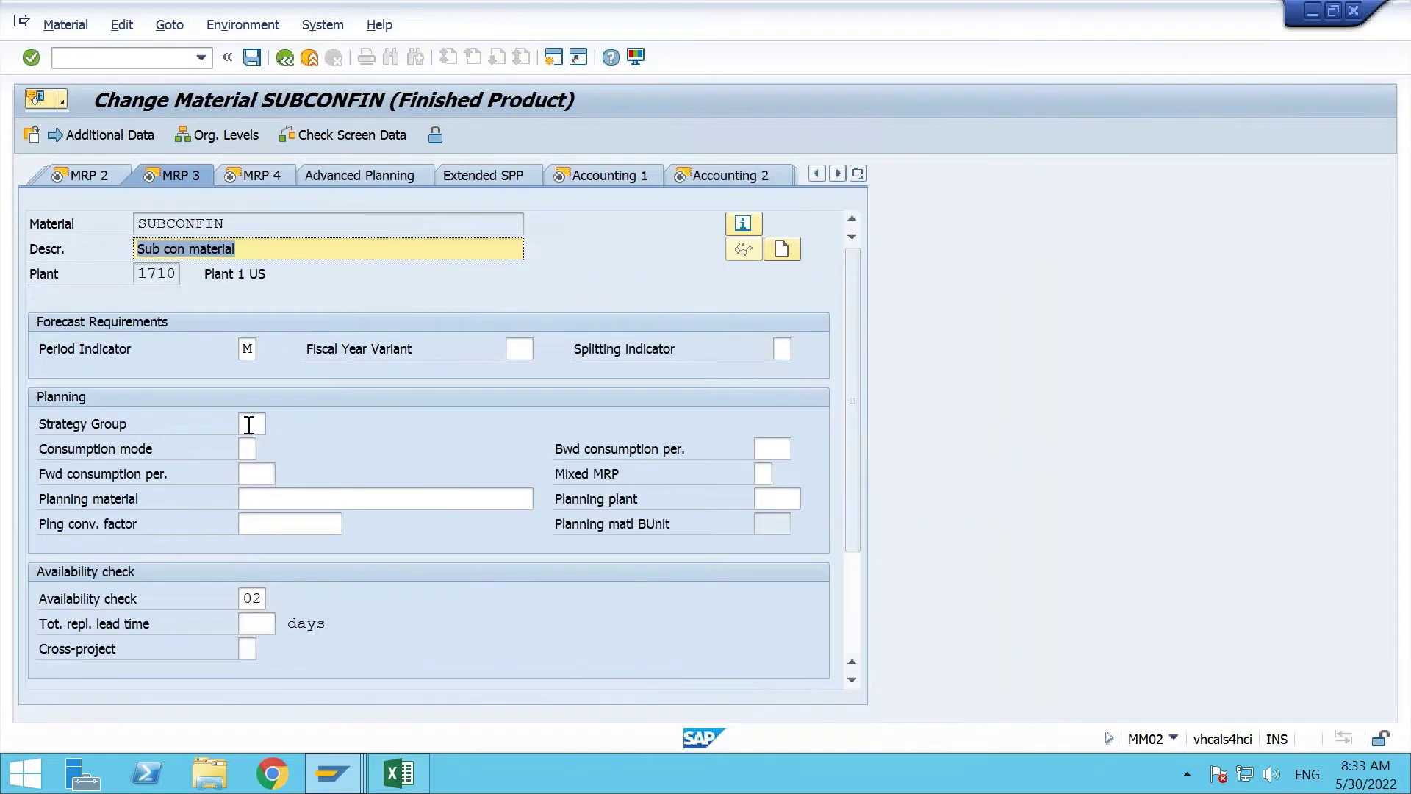
{"action": "left_click", "coordinate": [246, 424]}
{"action": "type", "text": "10"}
{"action": "key", "text": "Return"}
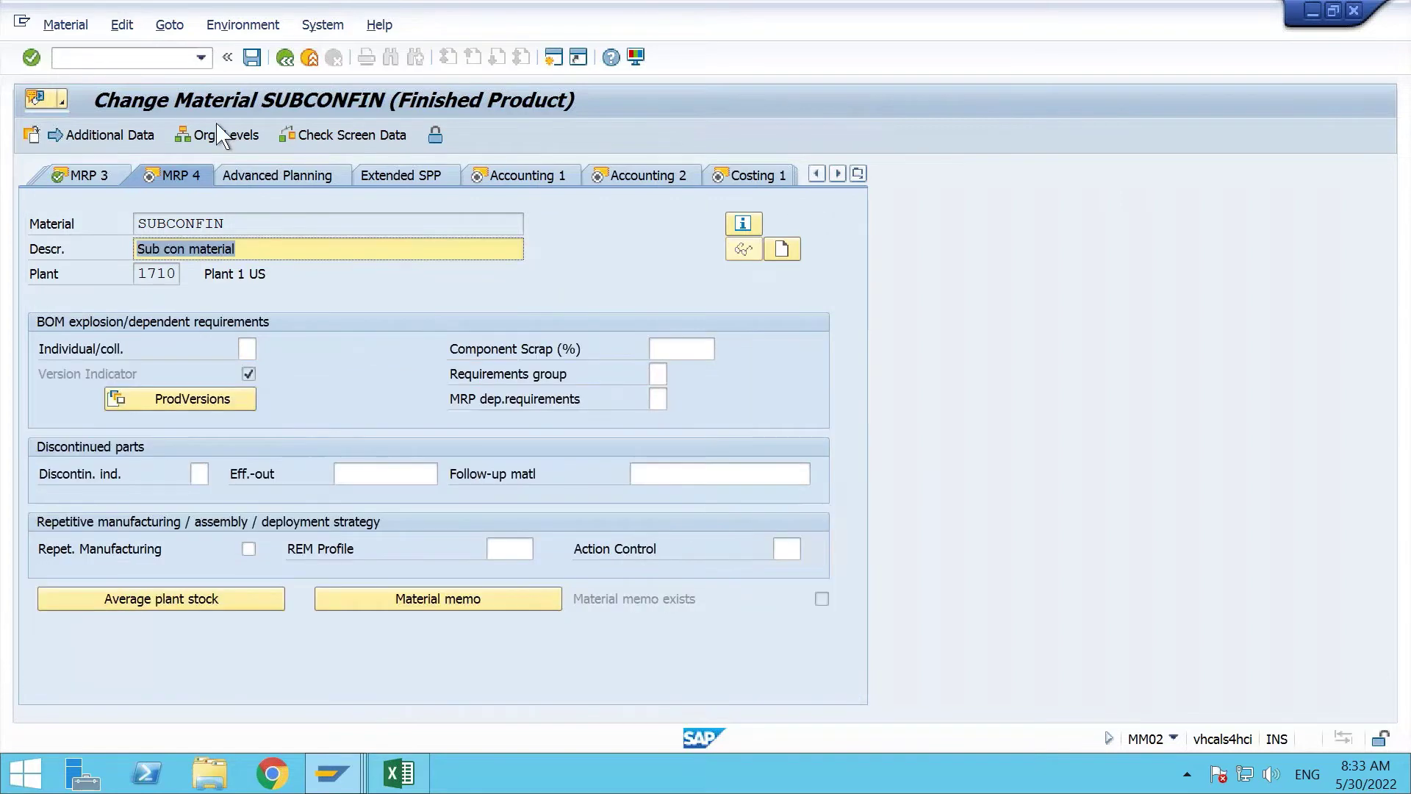
{"action": "left_click", "coordinate": [252, 58]}
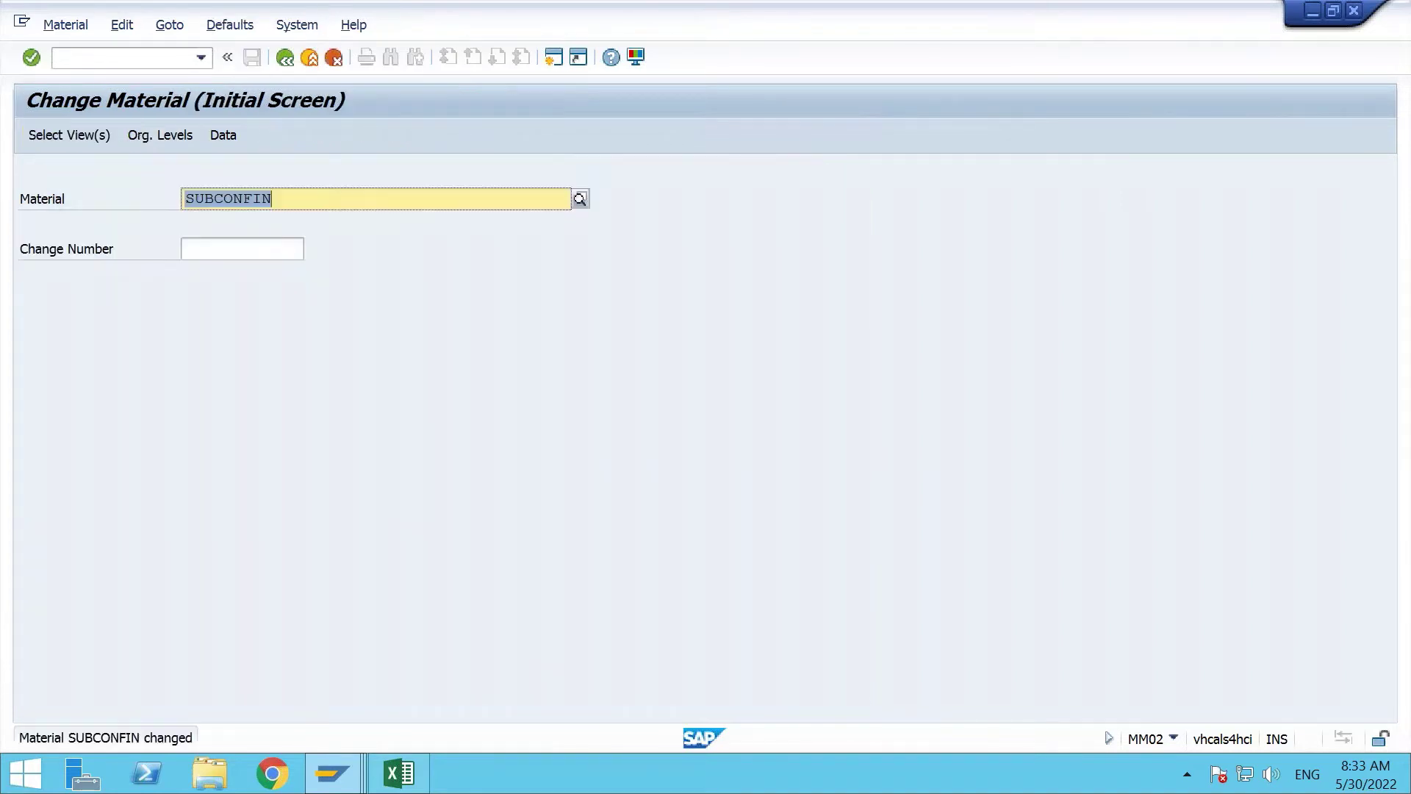
Retry the planned independent requirements for SUBCONFIN in the MD61 session and start entering a new transaction code, /nmd0.
{"action": "key", "text": "alt+Tab"}
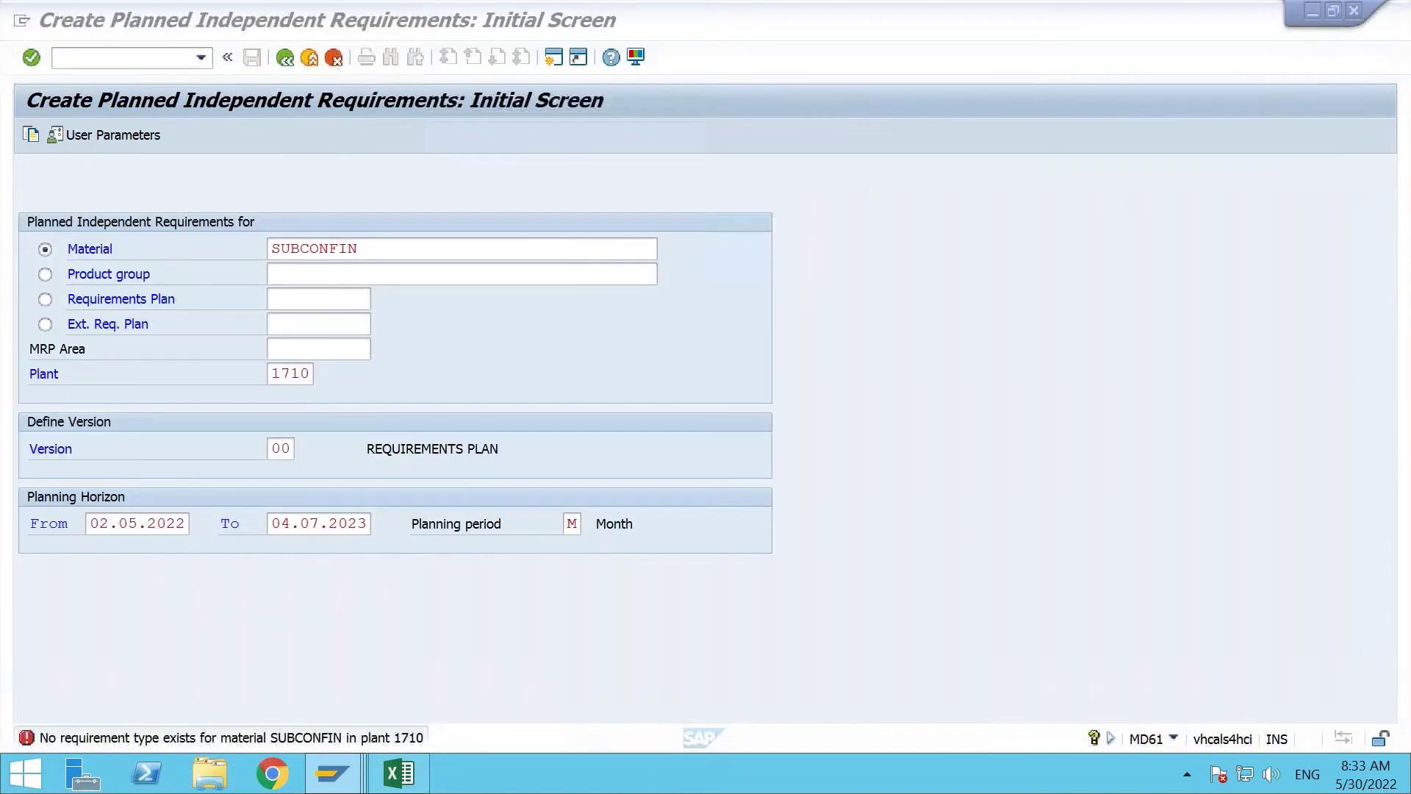
{"action": "key", "text": "Return"}
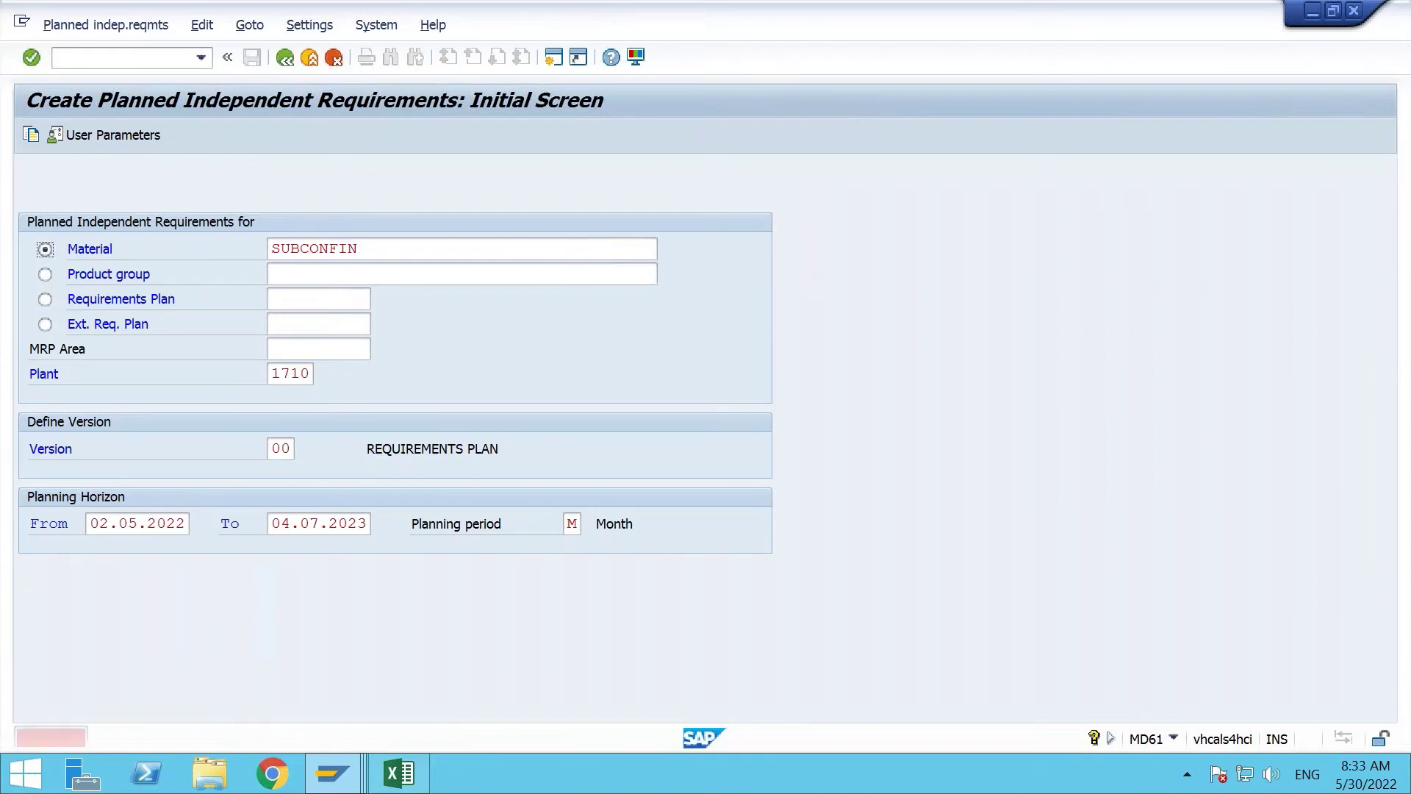
{"action": "left_click", "coordinate": [122, 58]}
{"action": "type", "text": "/nmd0"}
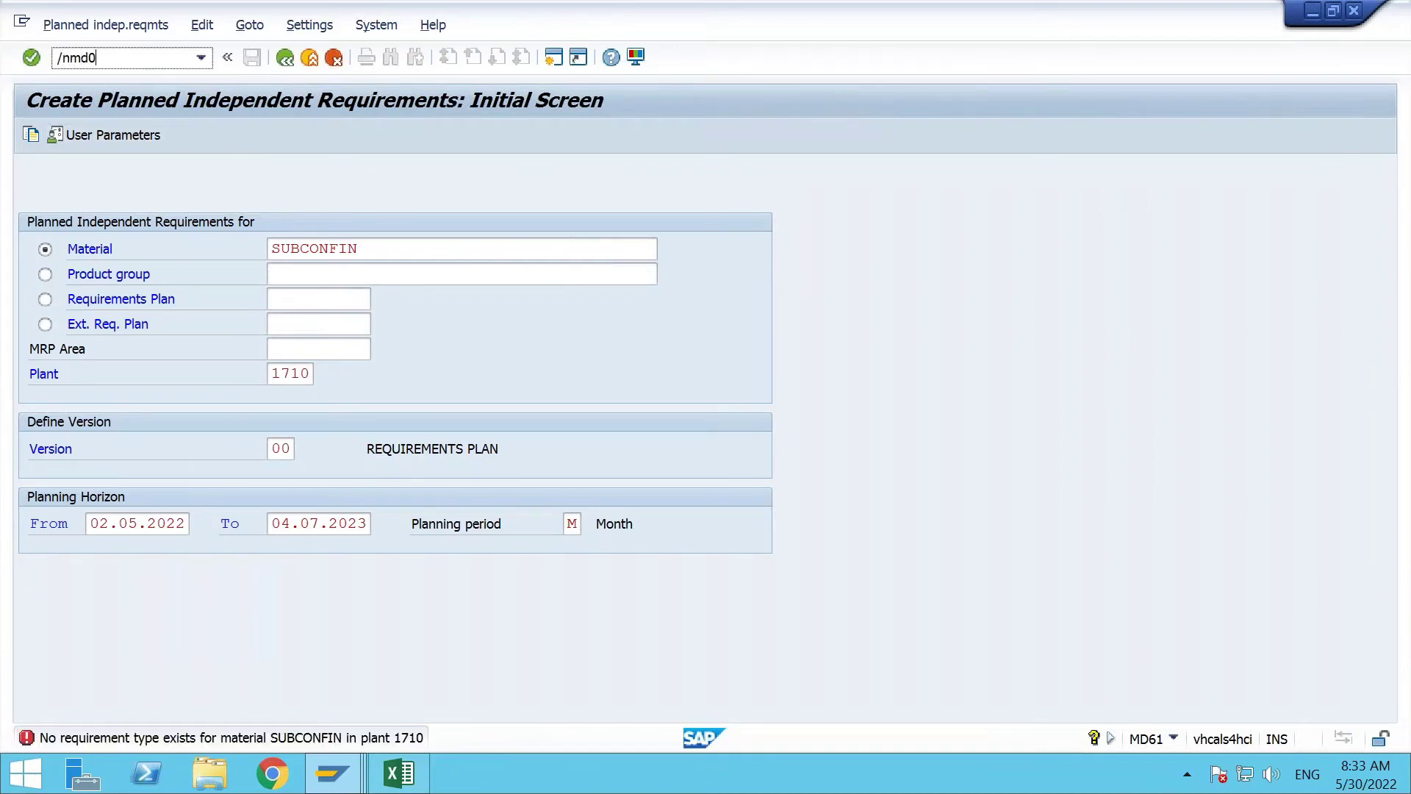
Restart transaction MD61 and open the planning table for material SUBCONFIN in plant 1710.
{"action": "key", "text": "BackSpace"}
{"action": "type", "text": "61"}
{"action": "key", "text": "Return"}
{"action": "key", "text": "Return"}
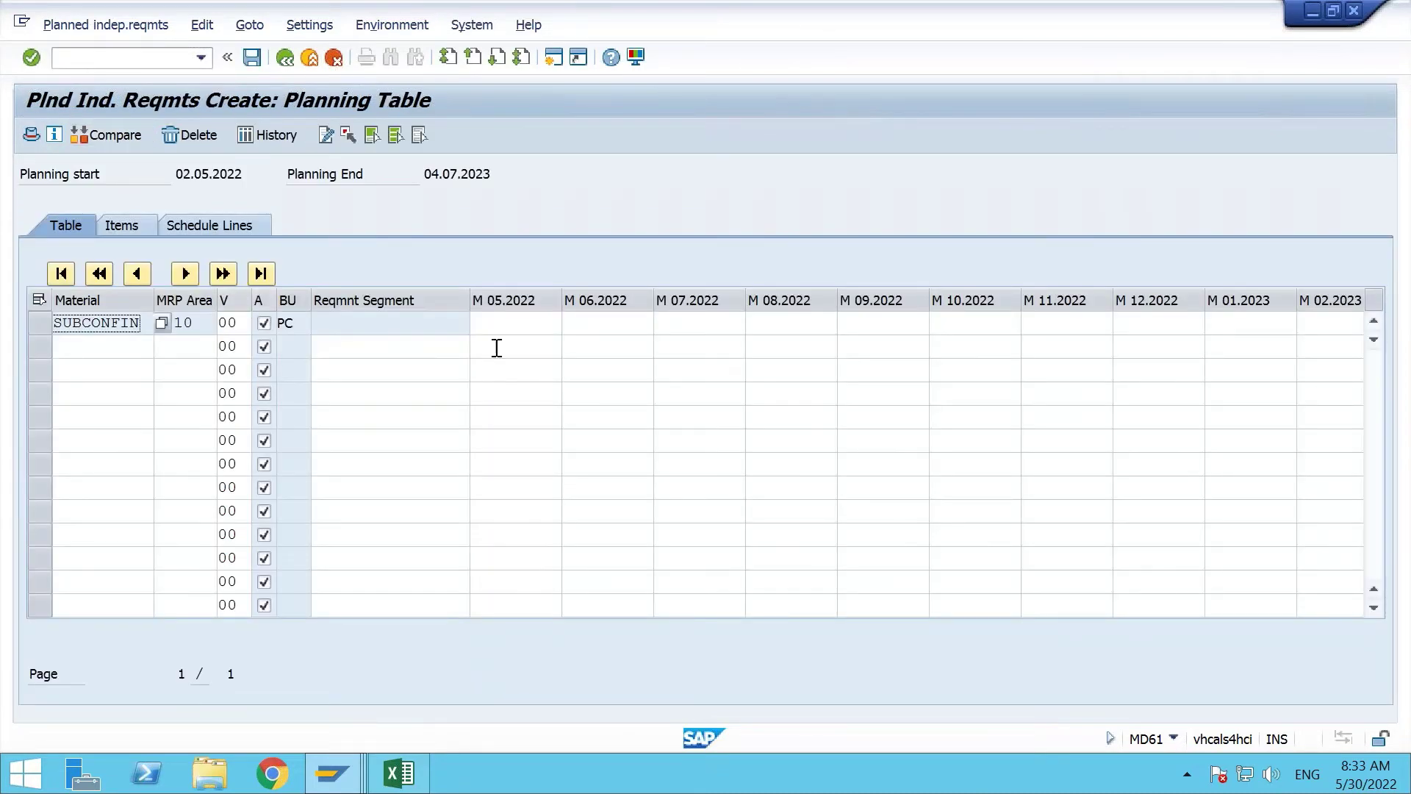
Enter a planned independent requirement of 100 for SUBCONFIN in month 06.2022 and save it.
{"action": "left_click", "coordinate": [532, 324]}
{"action": "left_click", "coordinate": [616, 324]}
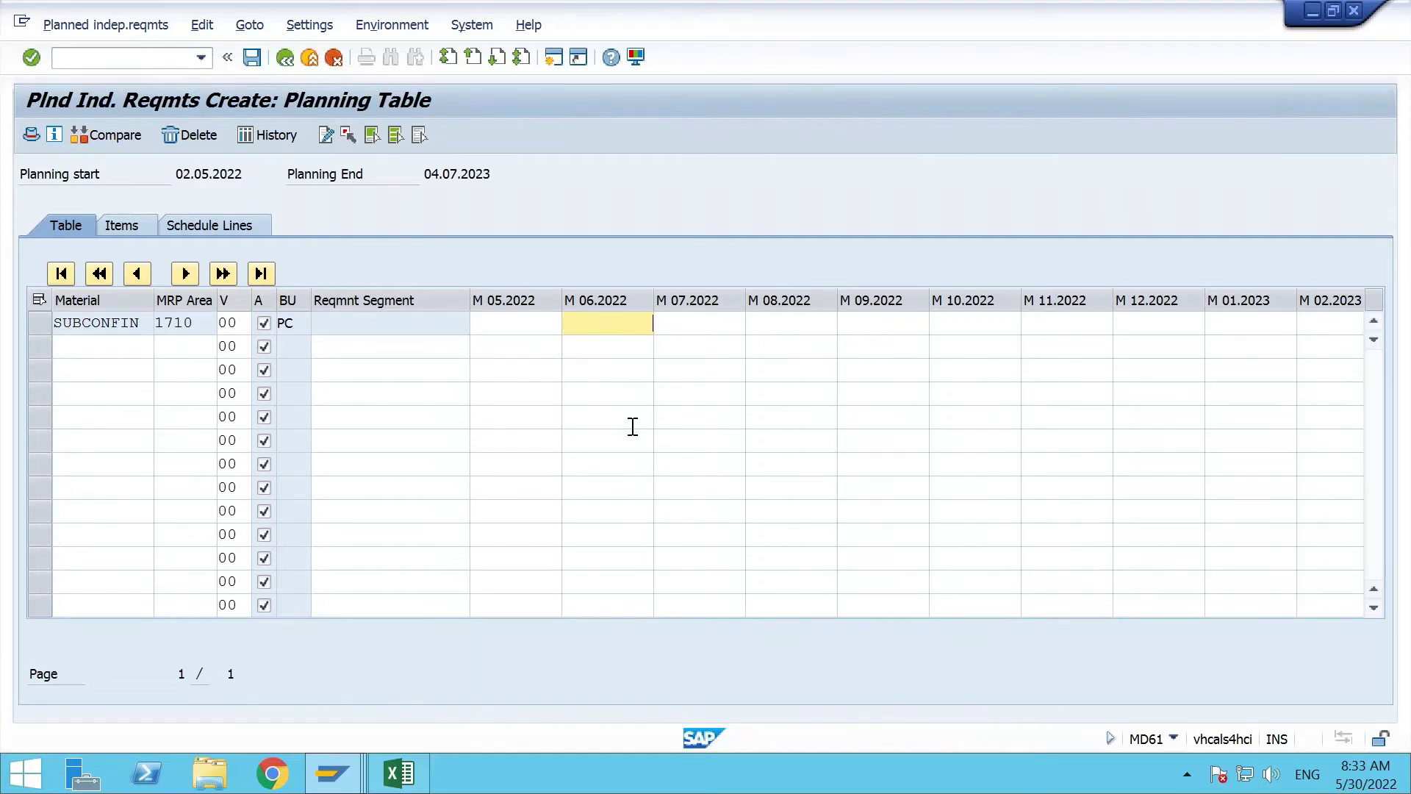
{"action": "type", "text": "100"}
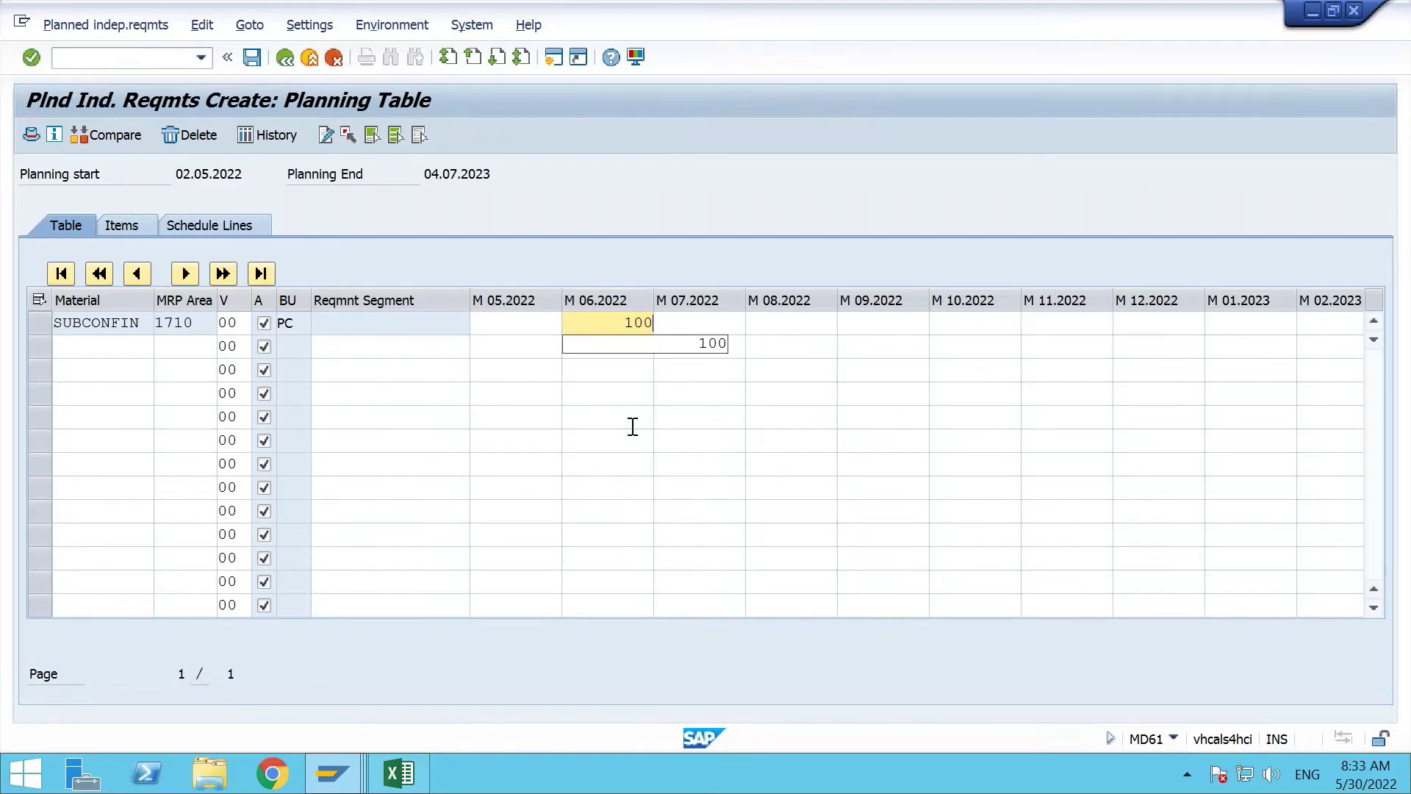
{"action": "key", "text": "Return"}
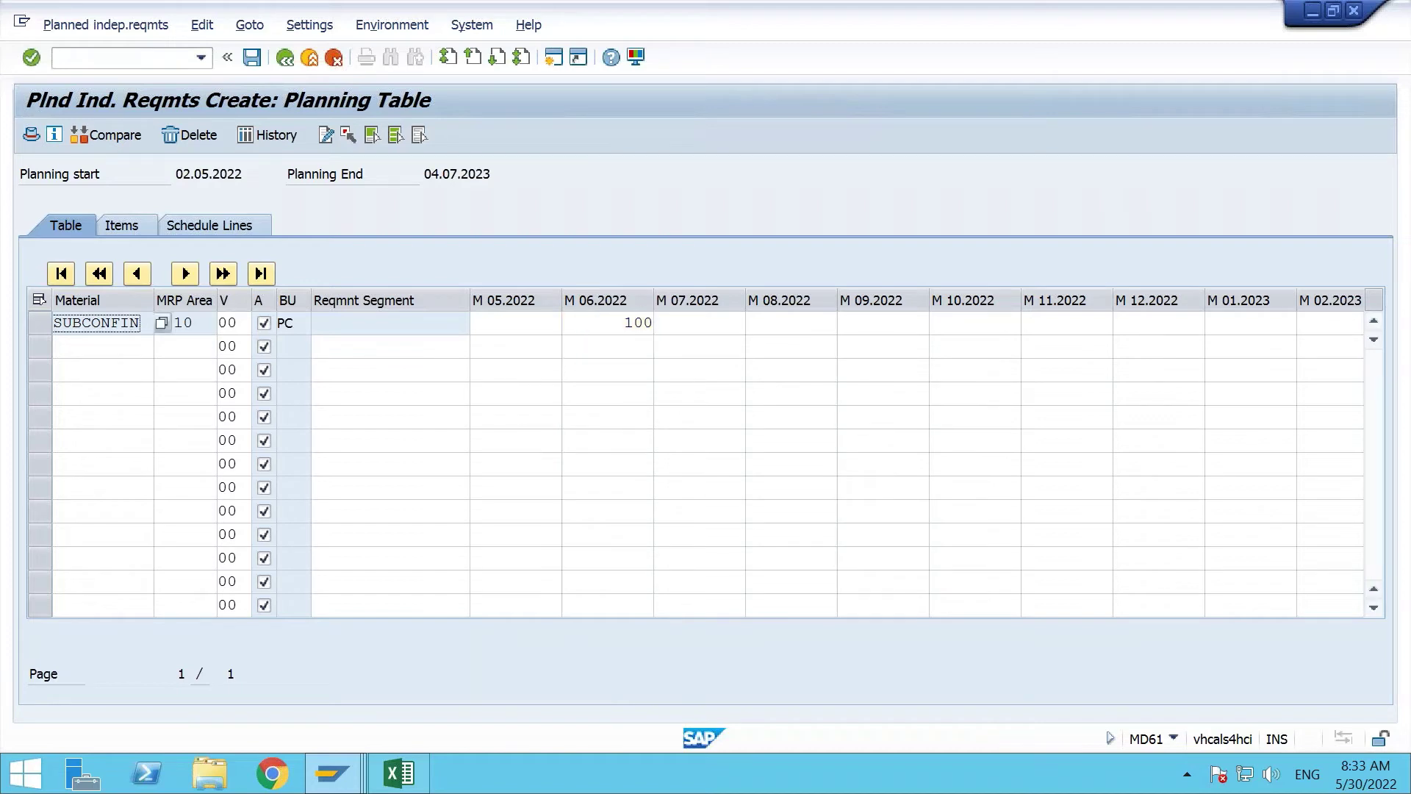
{"action": "left_click", "coordinate": [252, 57]}
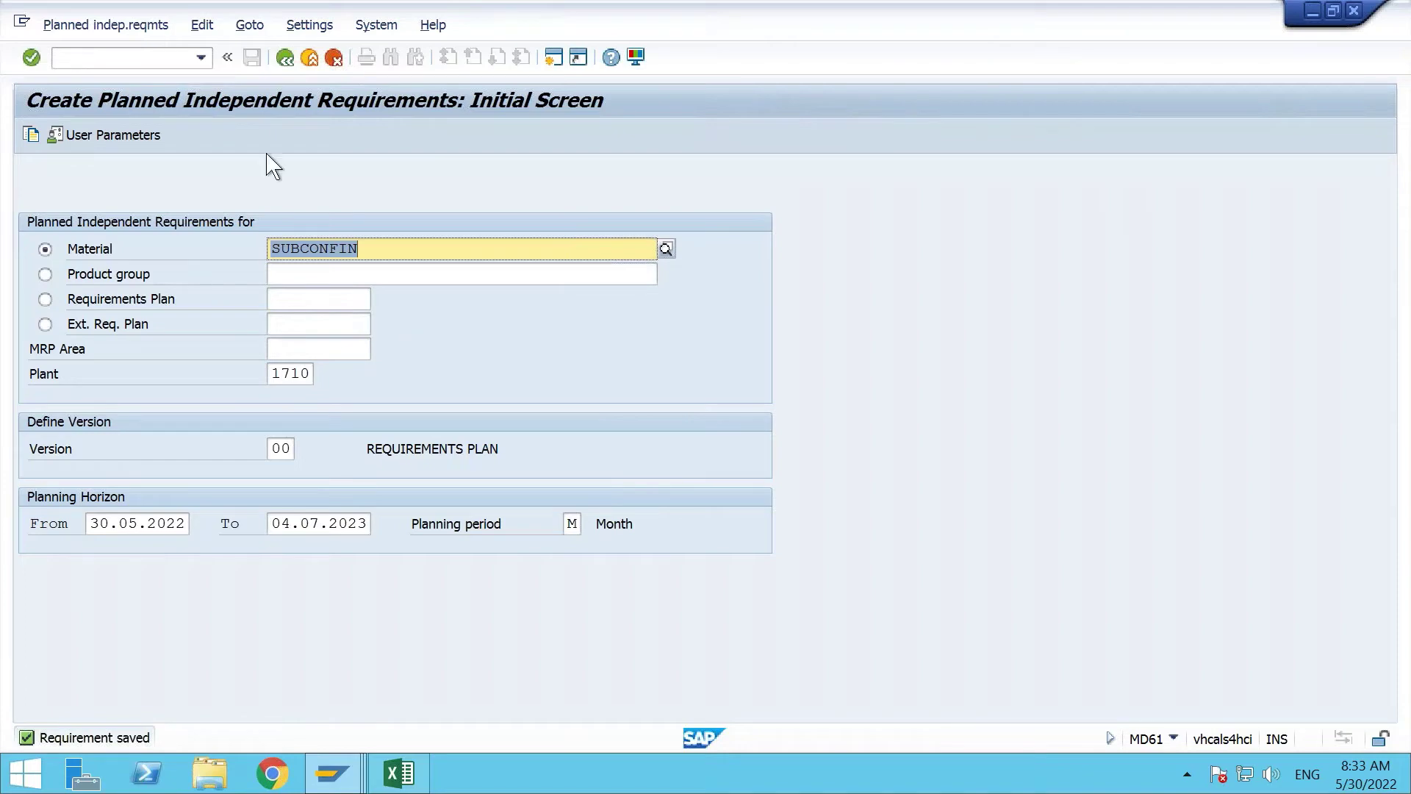
Open transaction MD04 and check the independent requirement in the stock/requirements list of SUBCONFIN for plant 1710.
{"action": "left_click", "coordinate": [155, 57]}
{"action": "type", "text": "/nmd04"}
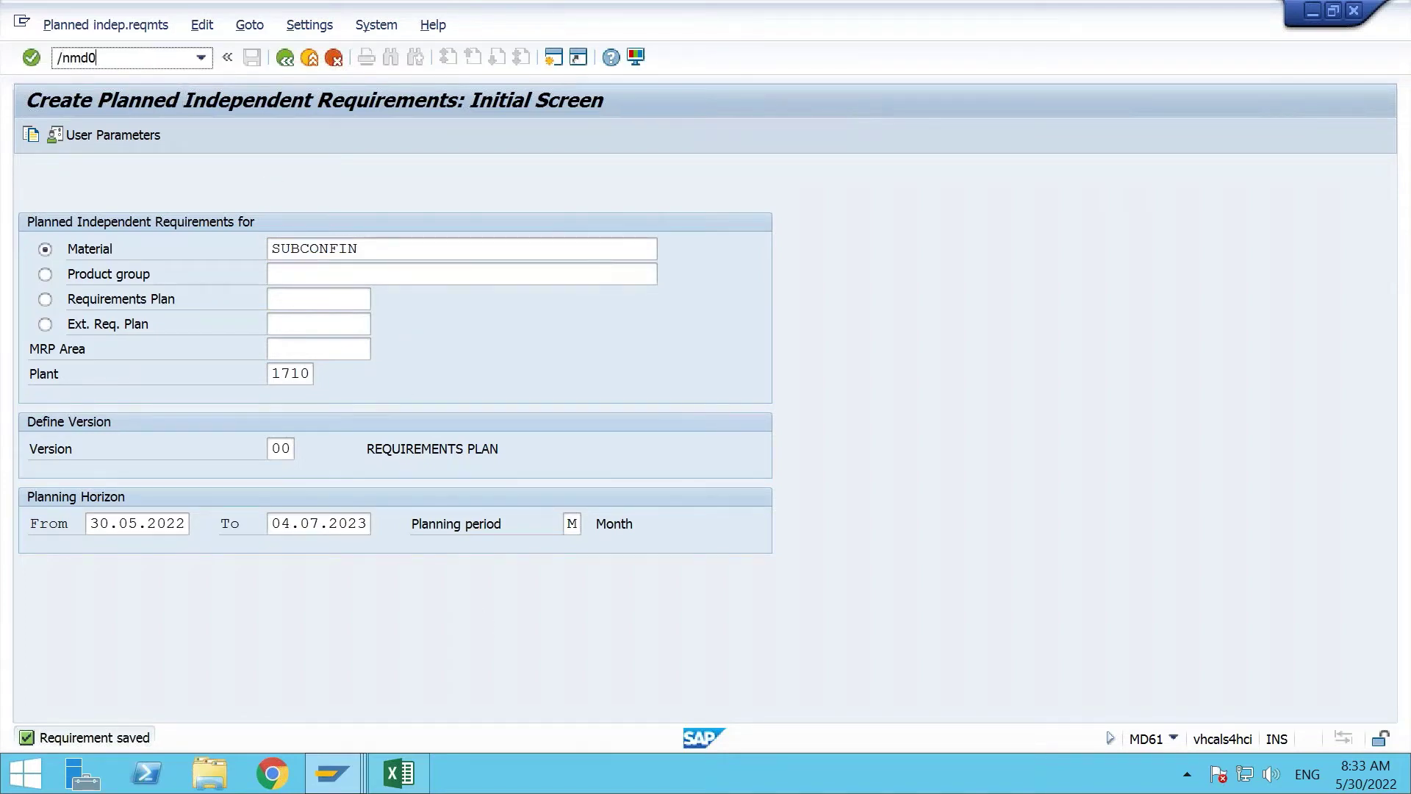
{"action": "key", "text": "Return"}
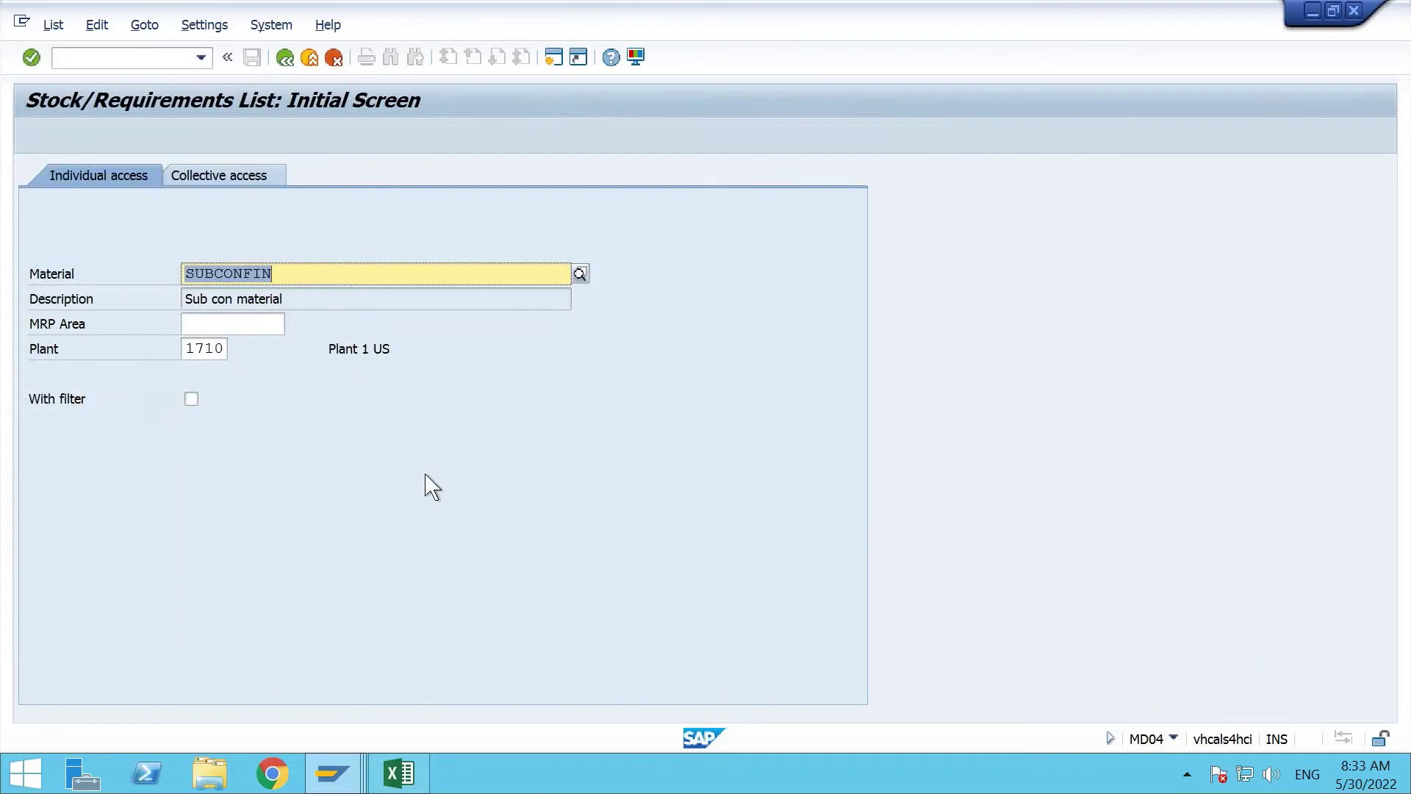
{"action": "key", "text": "Return"}
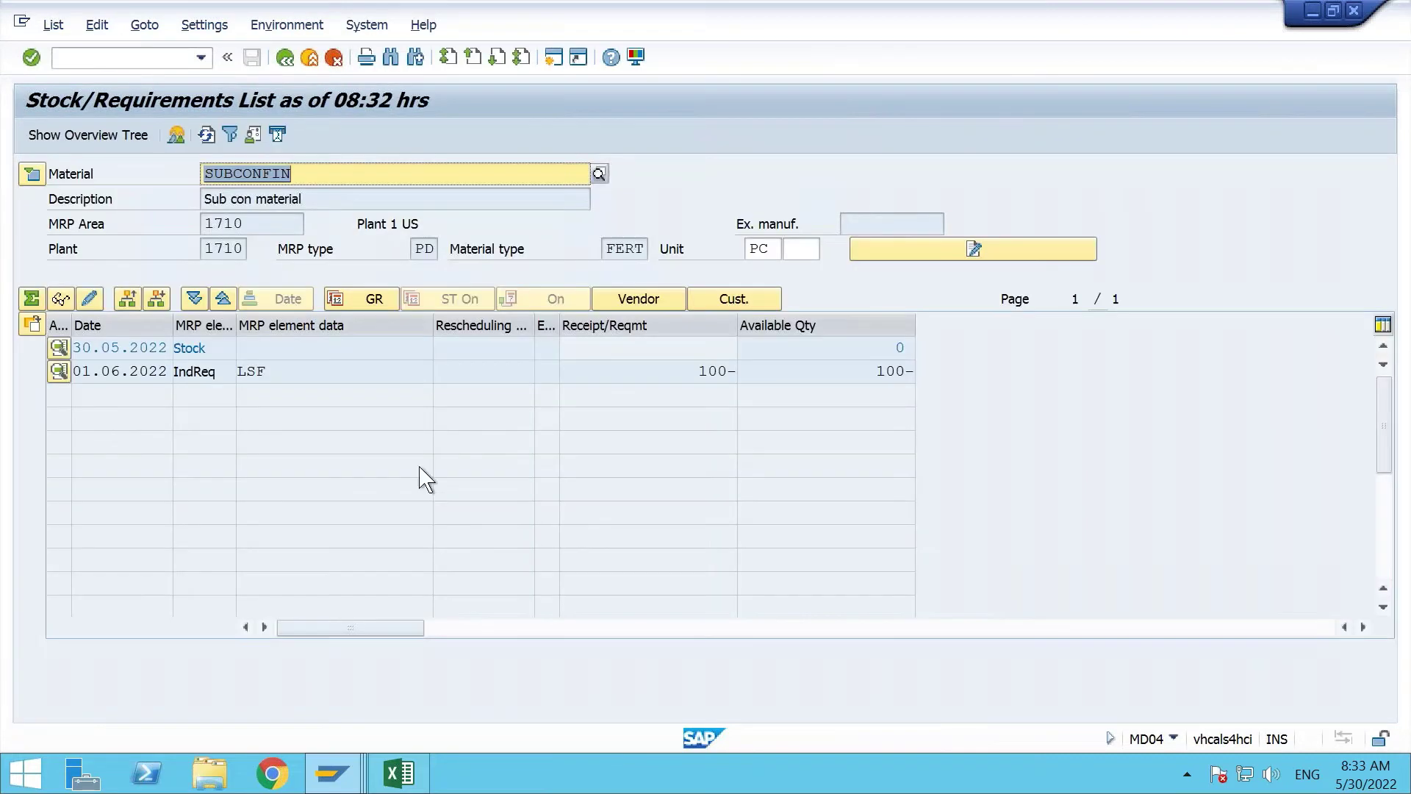
{"action": "left_click", "coordinate": [280, 369]}
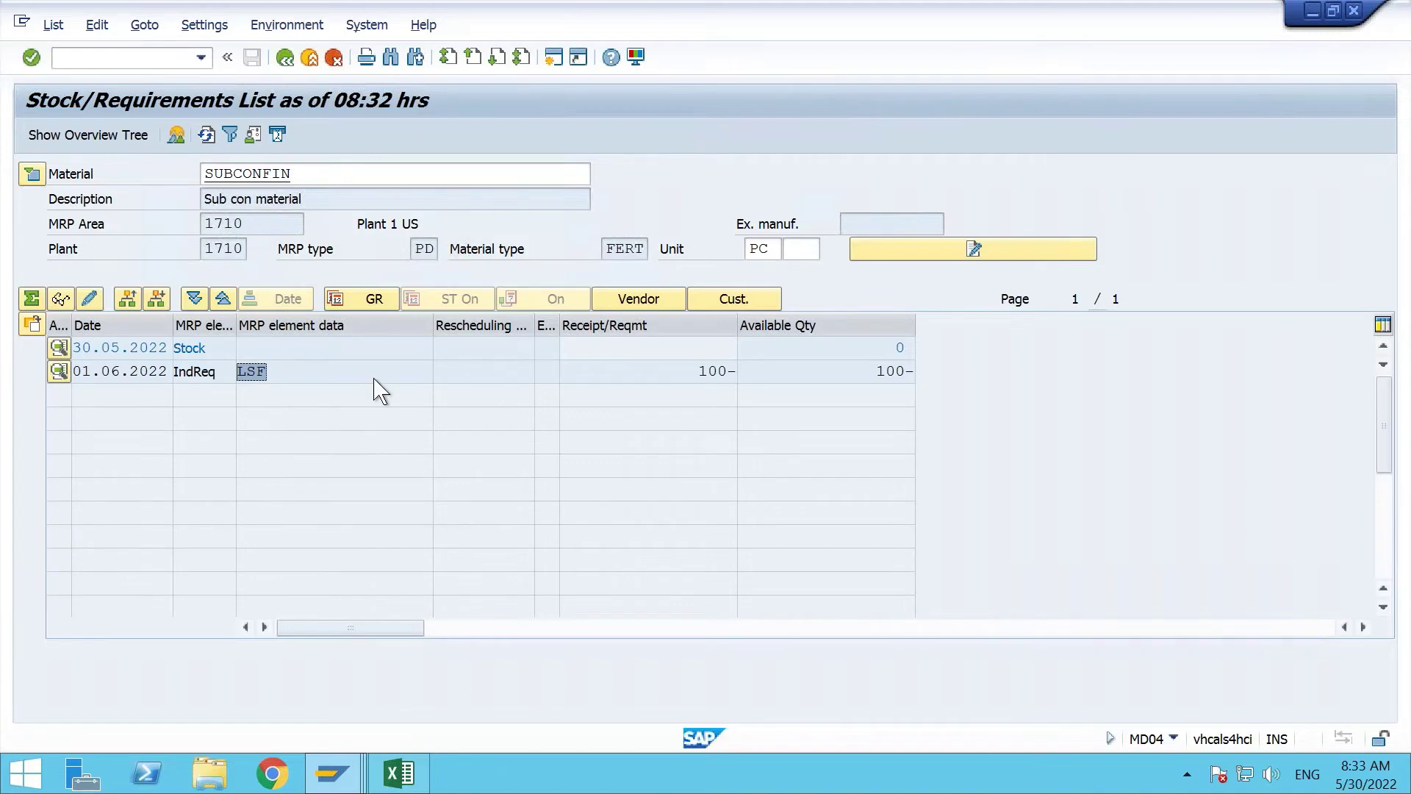
Display the stock/requirements list for material ALTO ENGINE and check its available stock quantity.
{"action": "left_click_drag", "start_coordinate": [306, 176], "coordinate": [110, 176]}
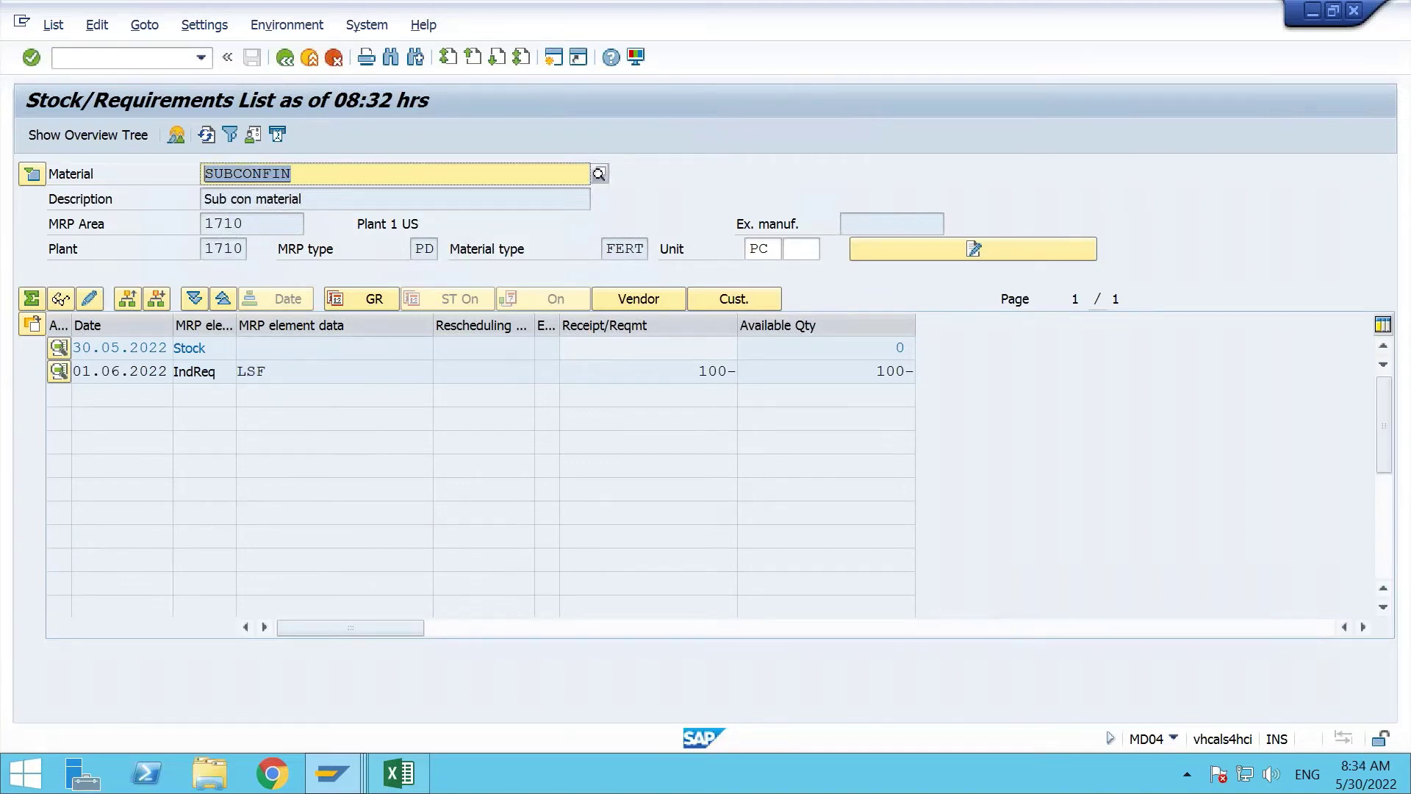
{"action": "key", "text": "BackSpace"}
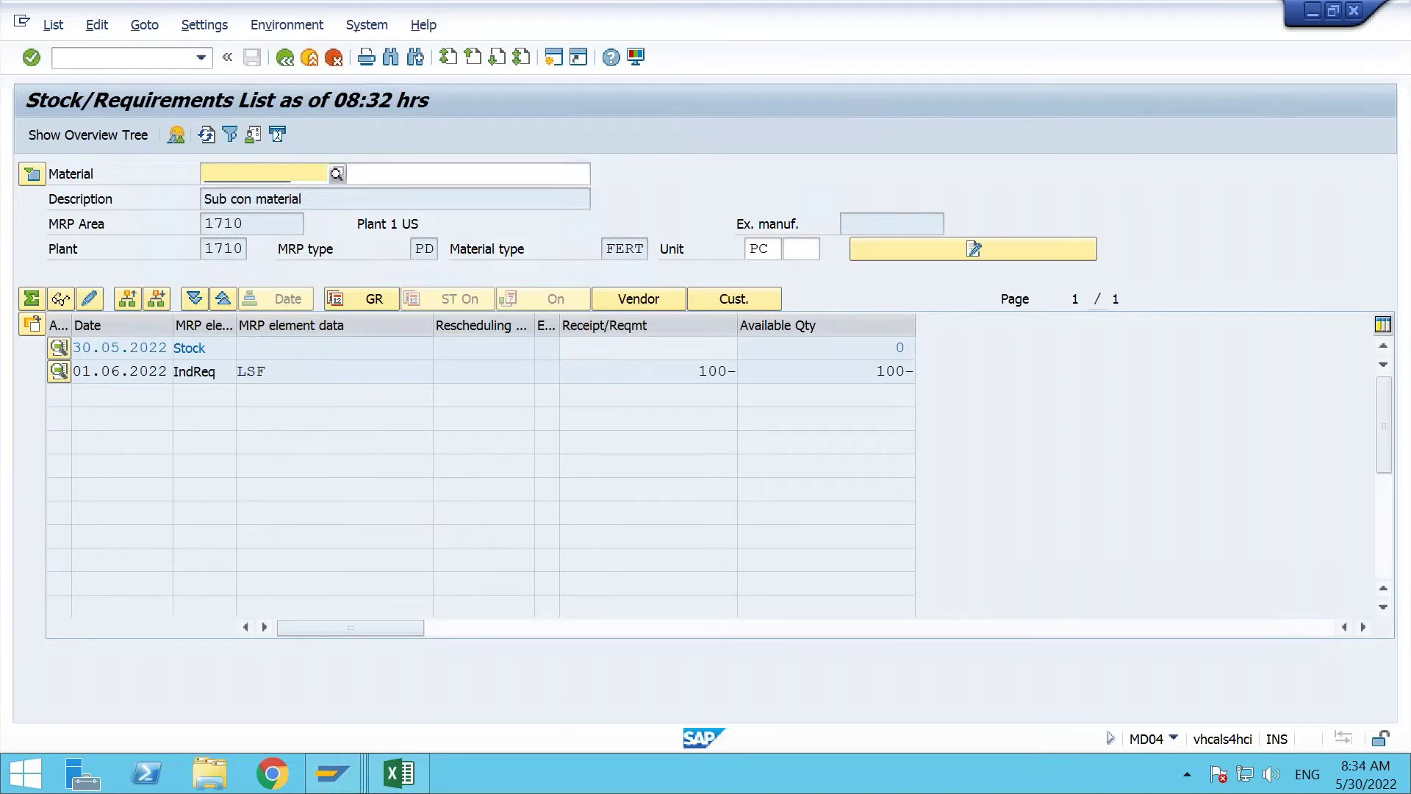
{"action": "type", "text": "alto"}
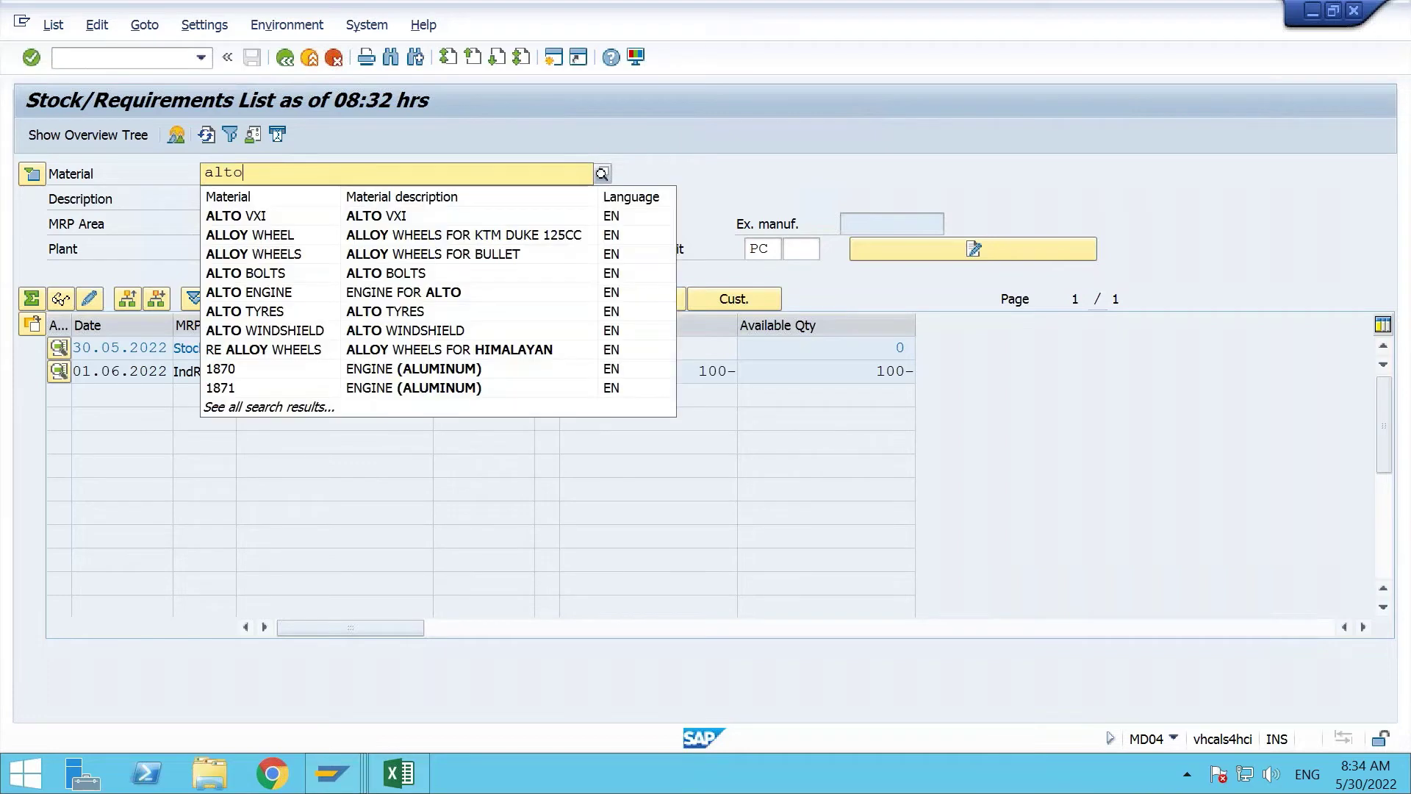
{"action": "left_click", "coordinate": [259, 258]}
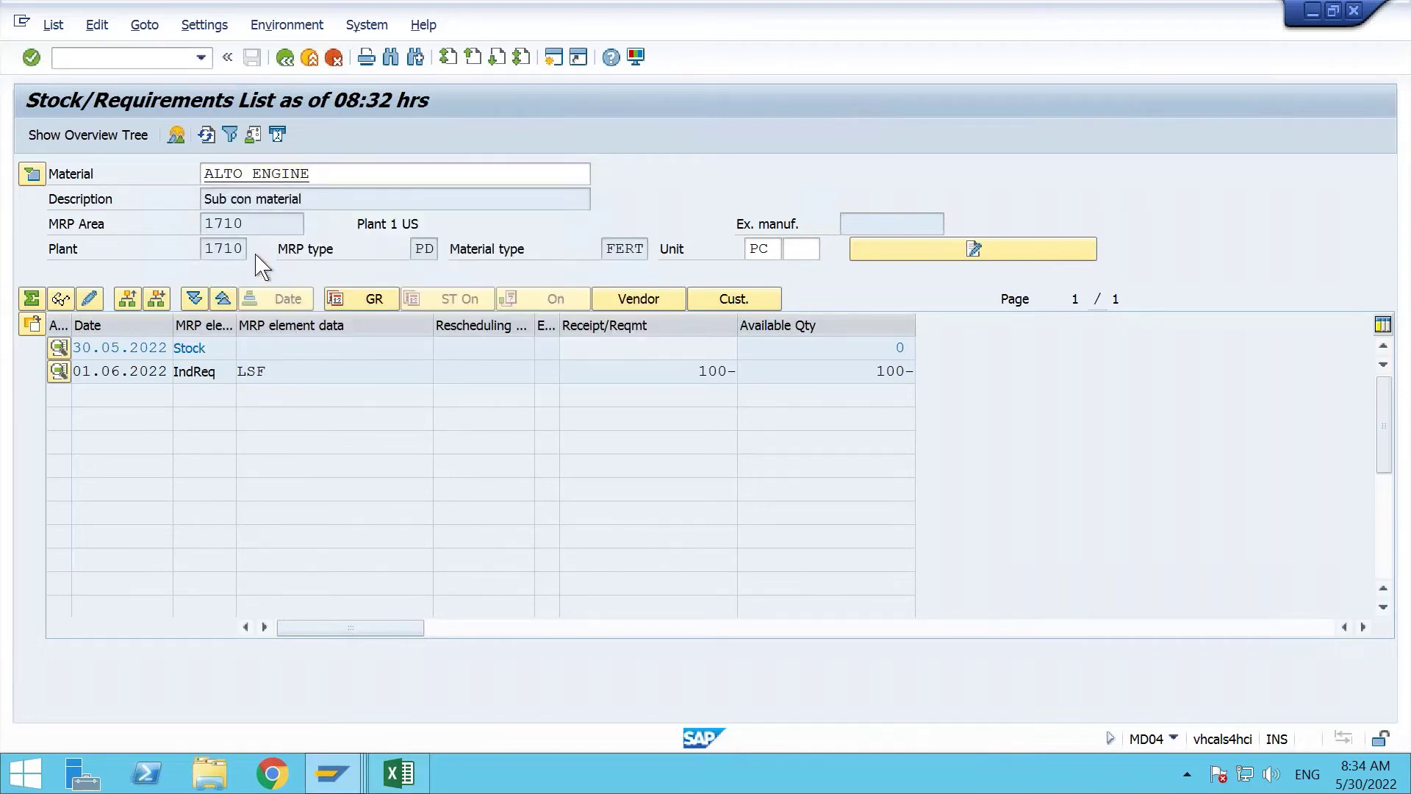
{"action": "key", "text": "Return"}
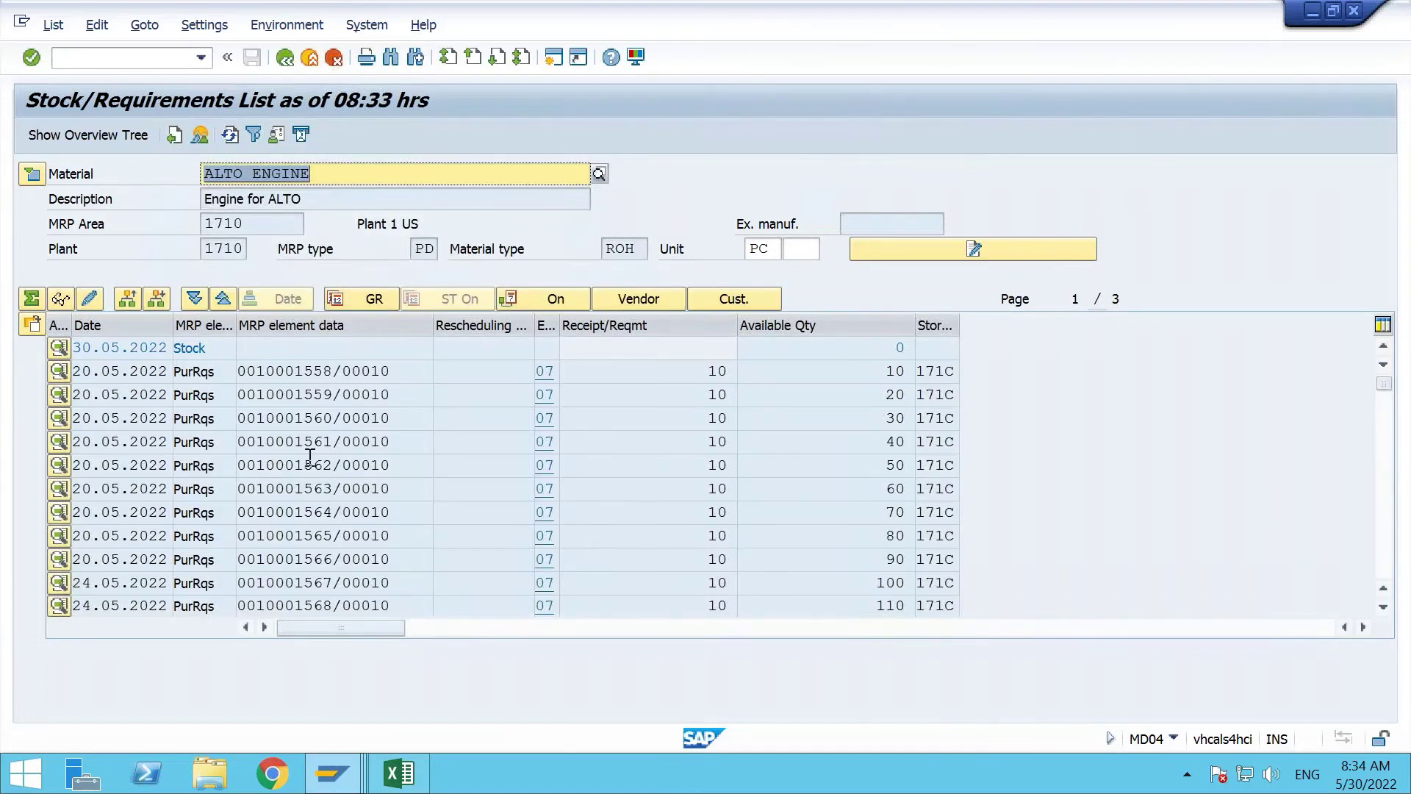
{"action": "left_click", "coordinate": [886, 349]}
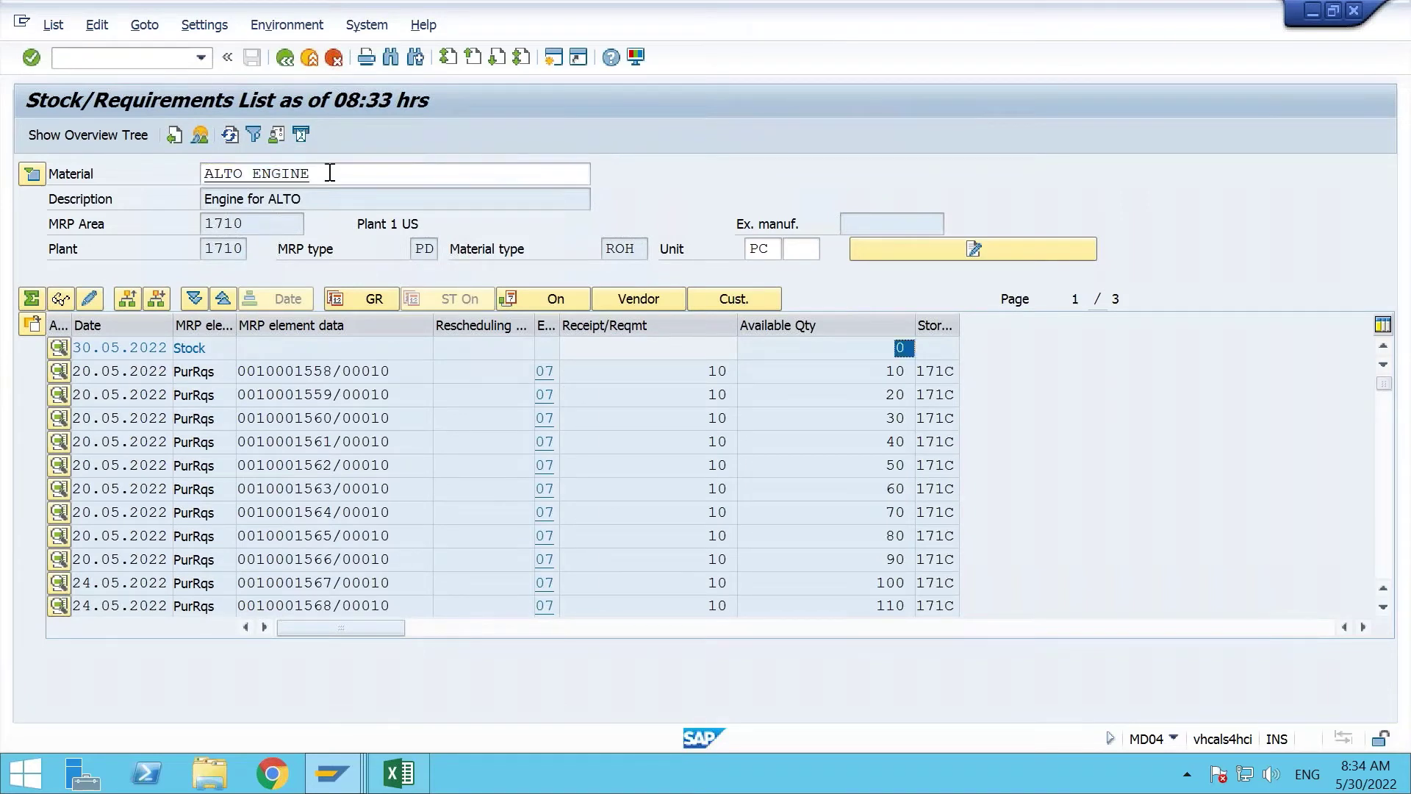
Open the goods movement transaction MIGO and set the transaction type to Goods Issue.
{"action": "left_click_drag", "start_coordinate": [327, 172], "coordinate": [157, 169]}
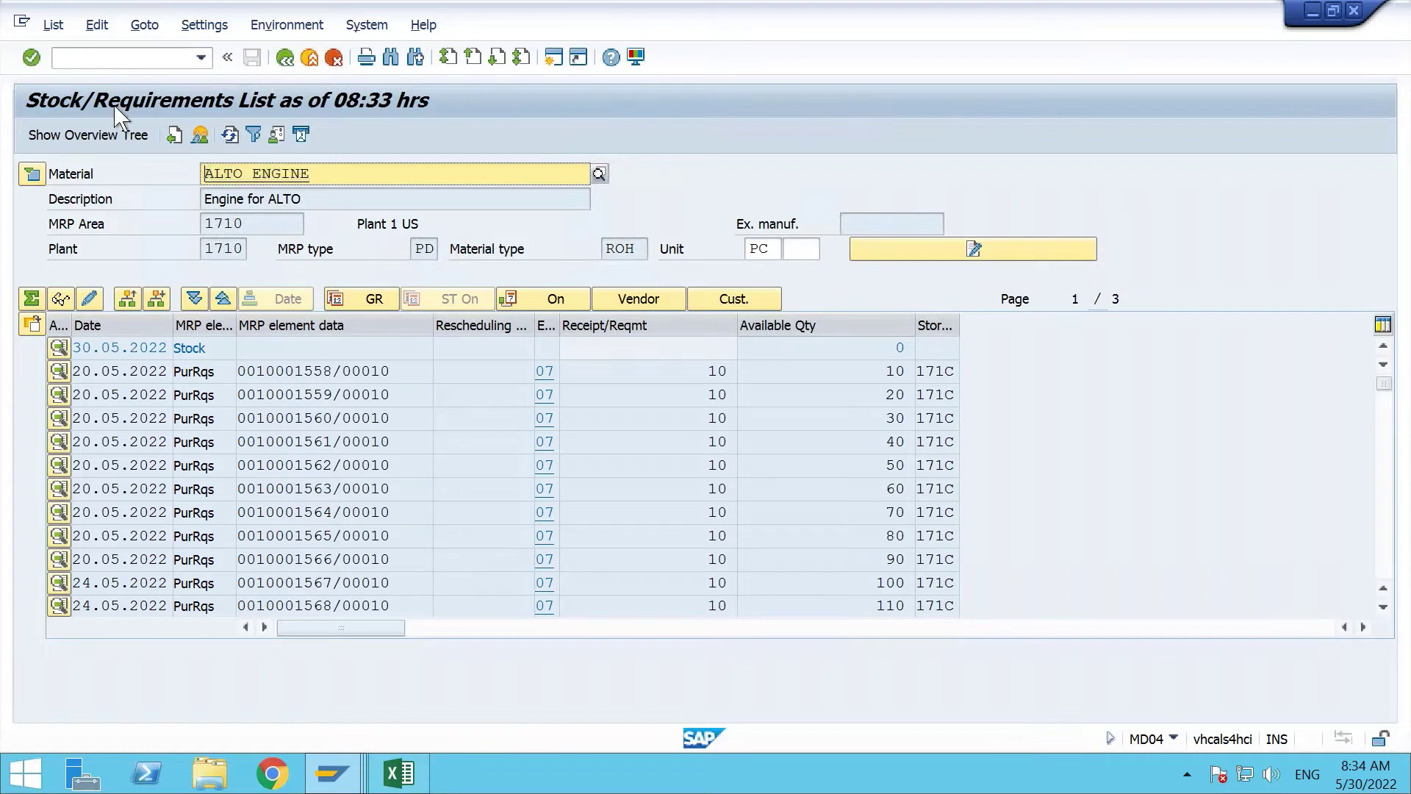
{"action": "left_click", "coordinate": [95, 57]}
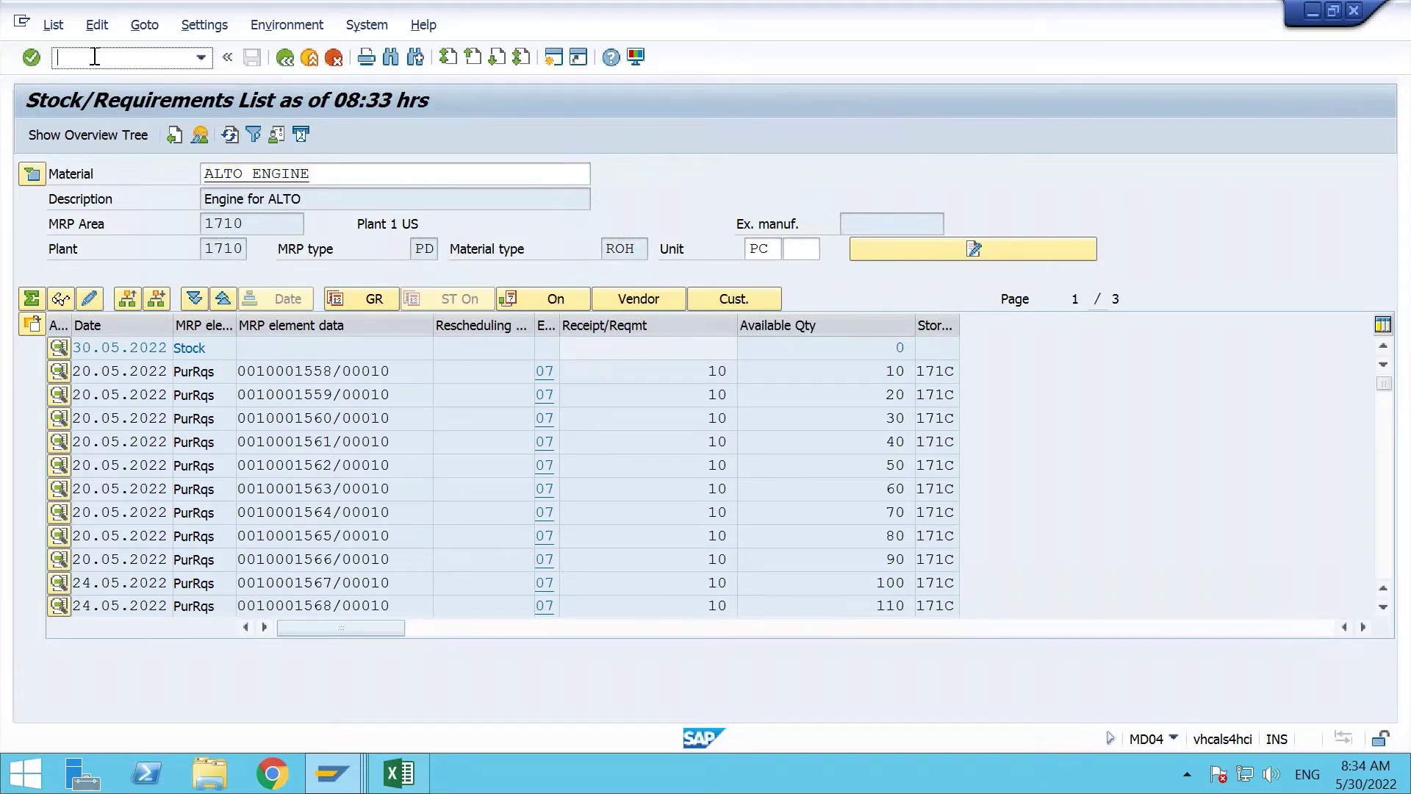
{"action": "type", "text": "/omd"}
{"action": "key", "text": "BackSpace"}
{"action": "type", "text": "d04"}
{"action": "key", "text": "Return"}
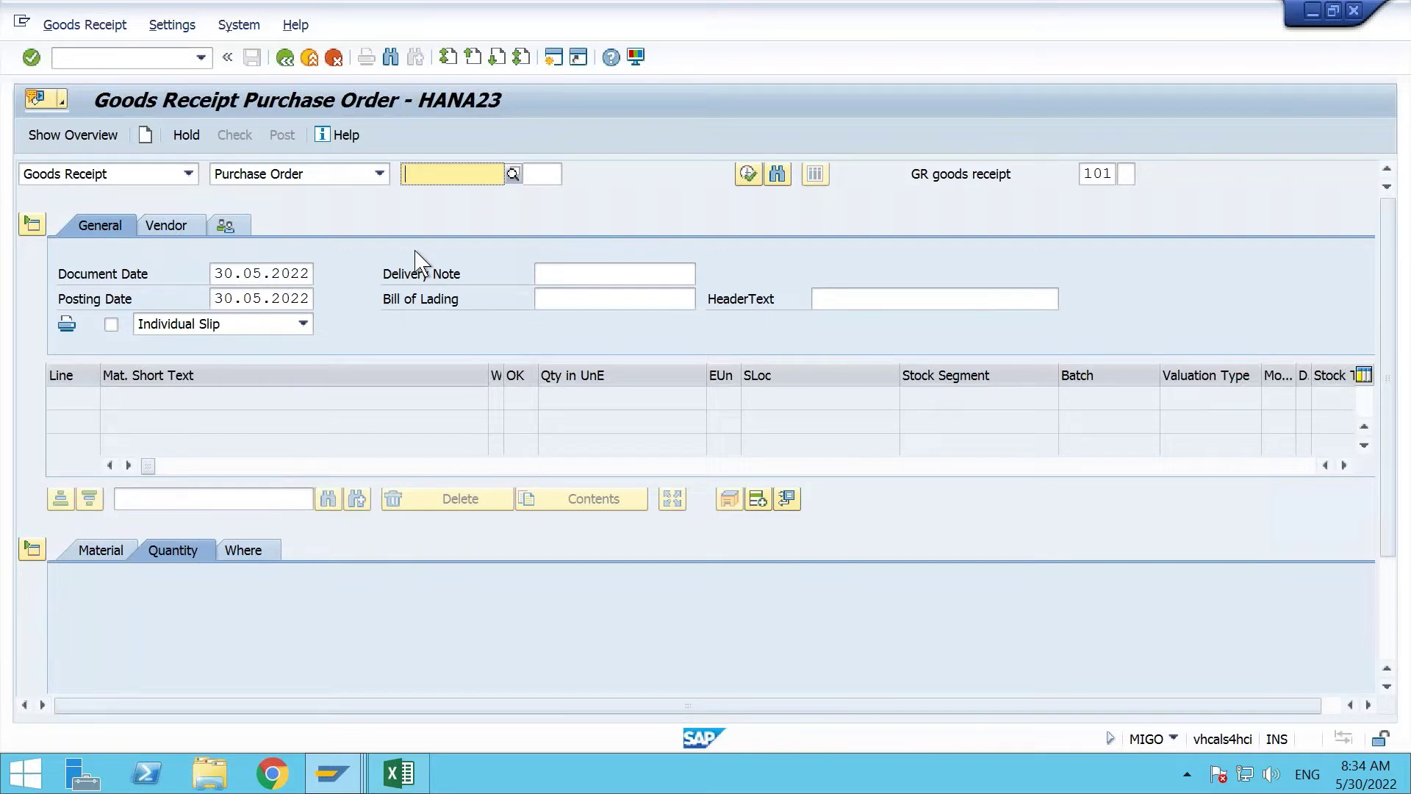
{"action": "left_click", "coordinate": [189, 174]}
{"action": "left_click", "coordinate": [97, 230]}
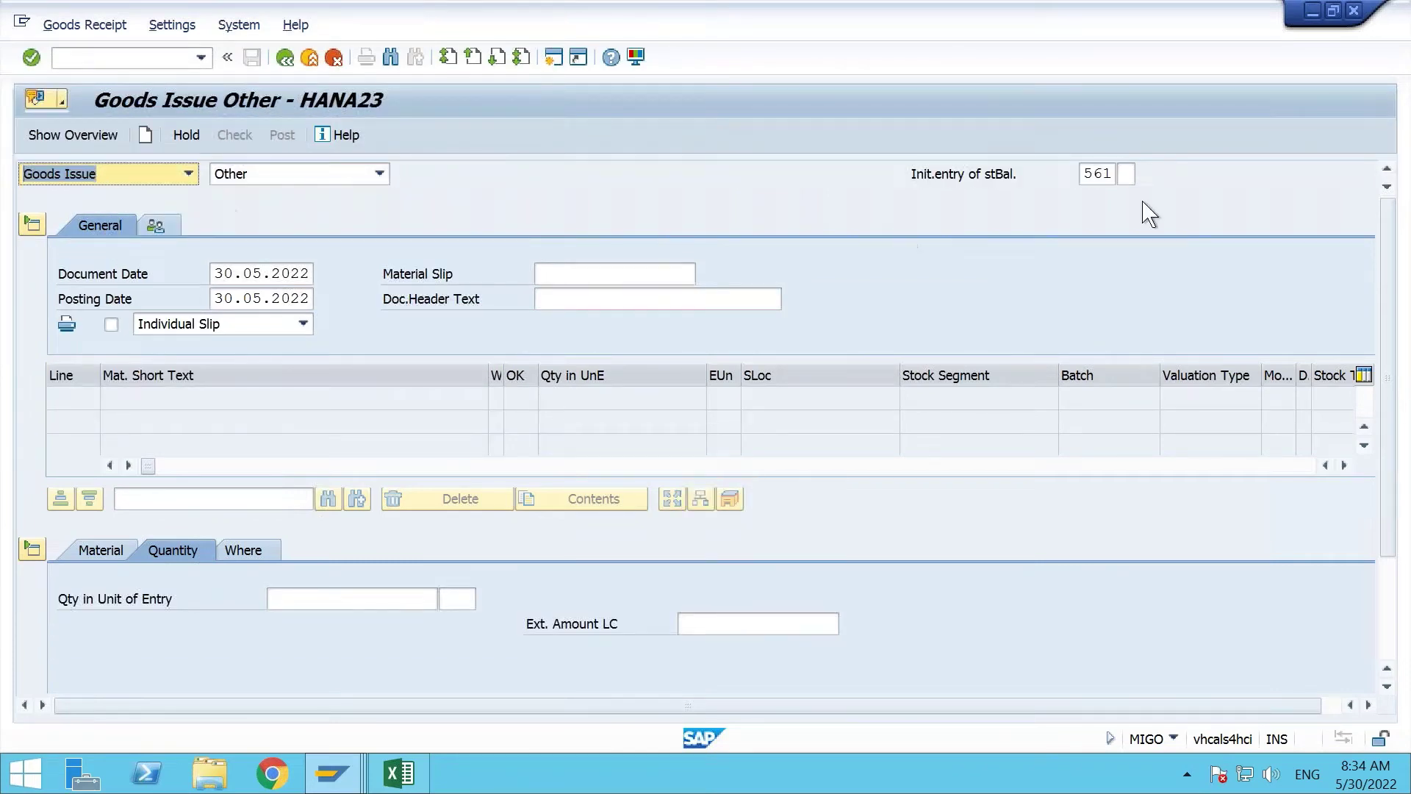
{"action": "left_click", "coordinate": [99, 552]}
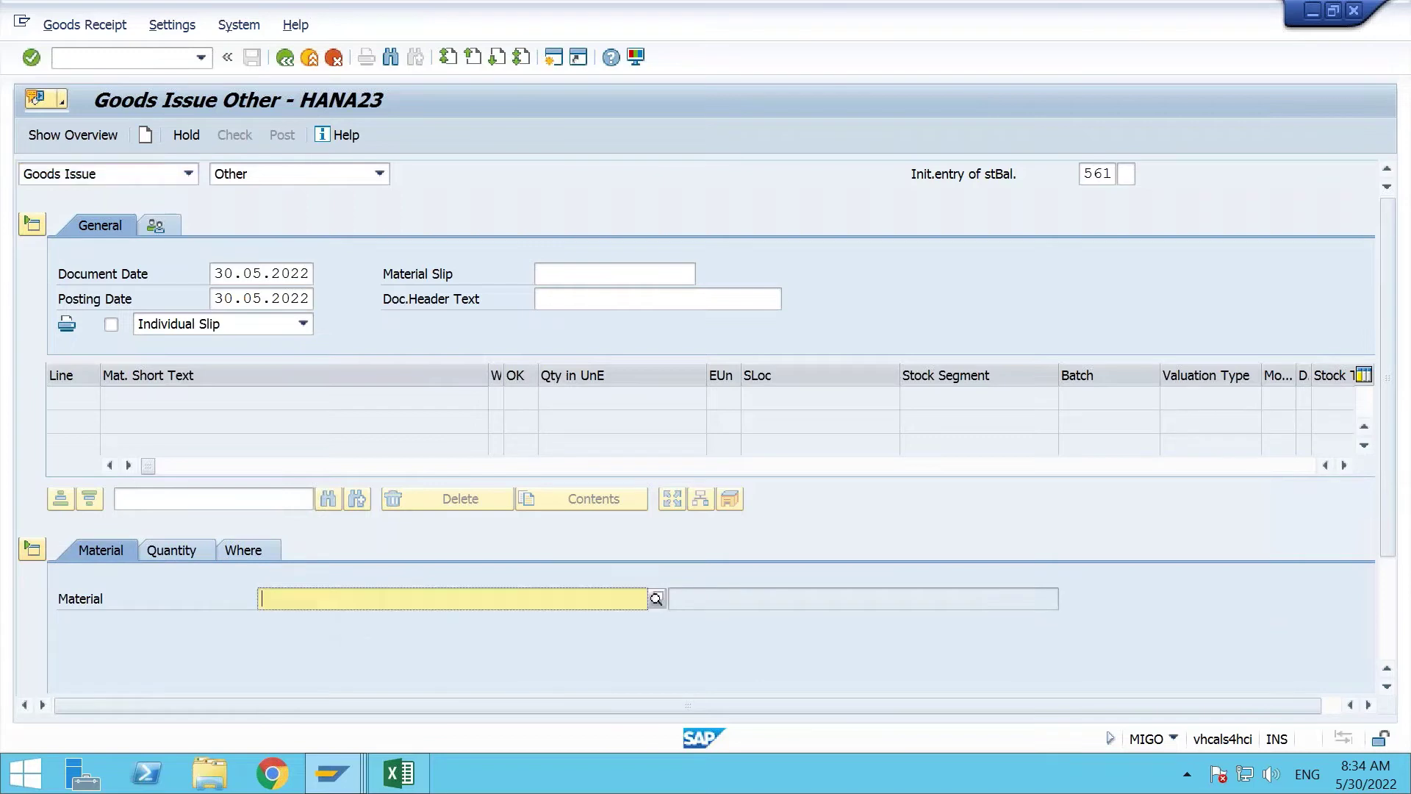
{"action": "type", "text": "alto"}
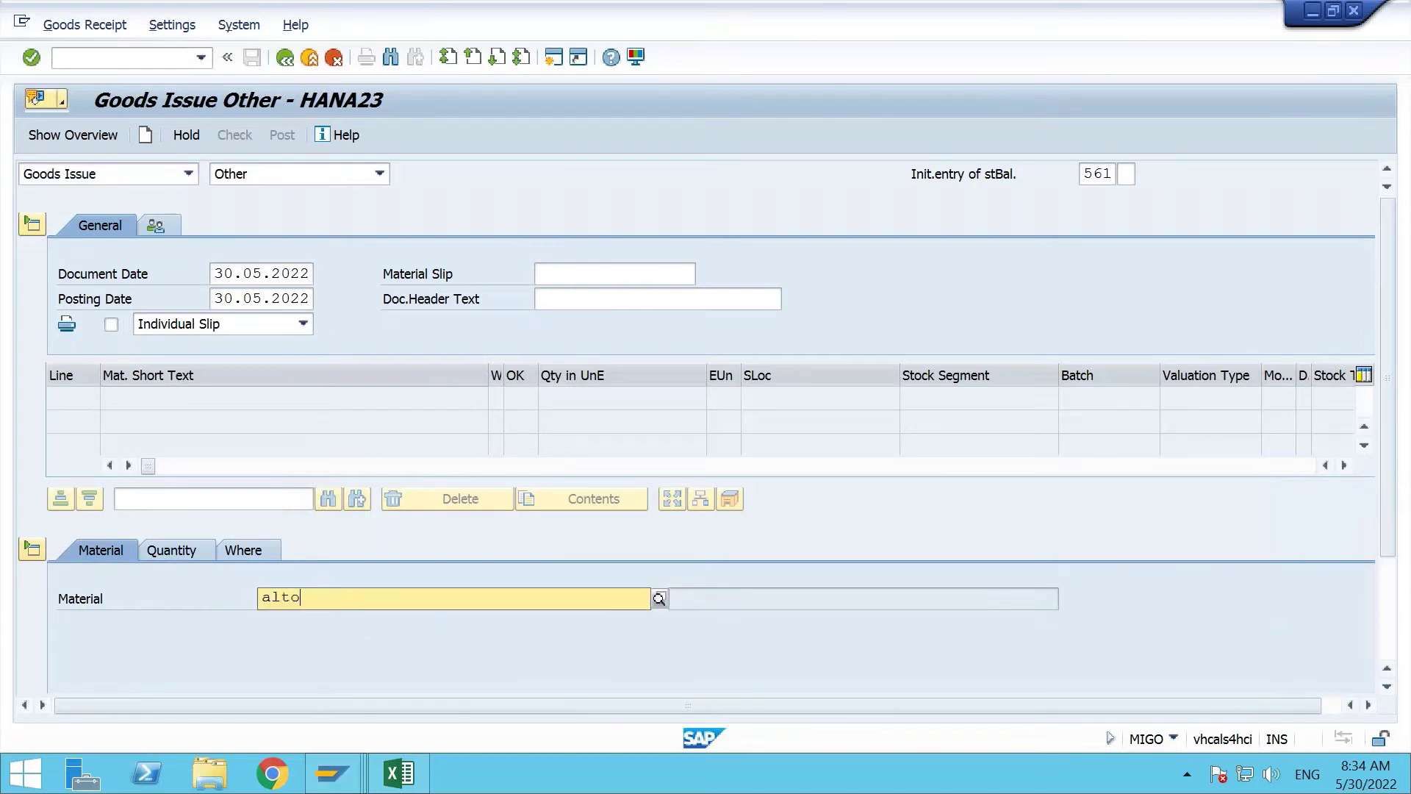
{"action": "left_click", "coordinate": [324, 643]}
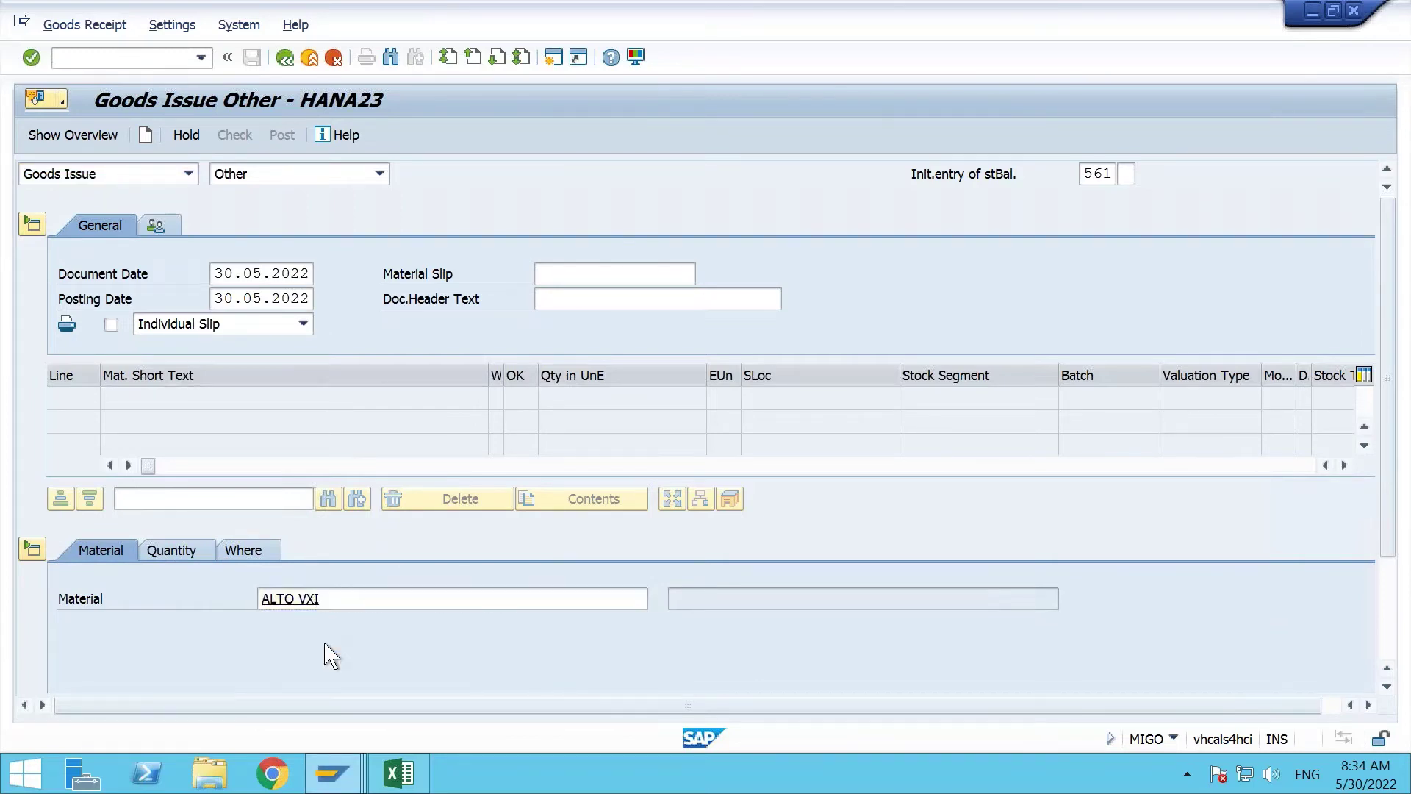
{"action": "key", "text": "Return"}
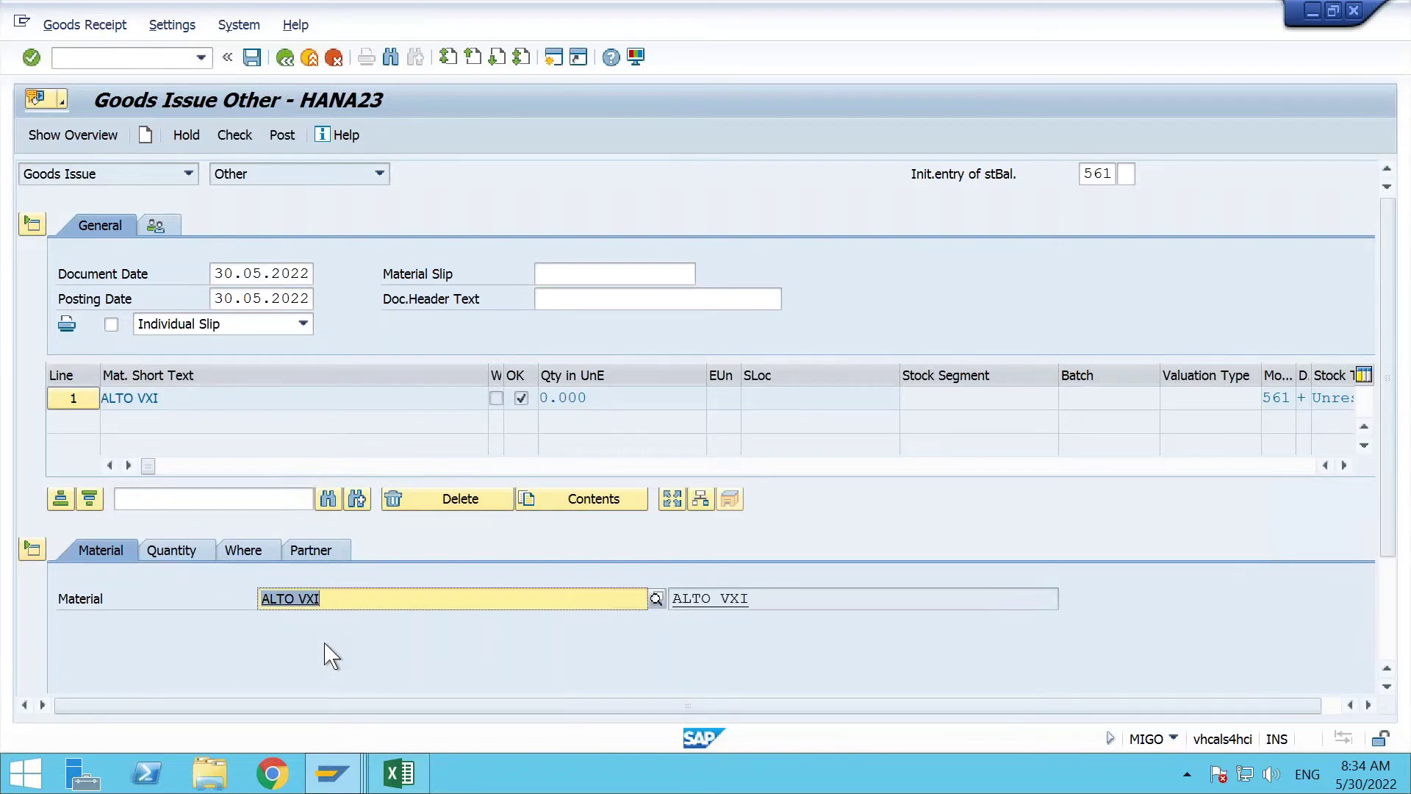
{"action": "left_click", "coordinate": [206, 559]}
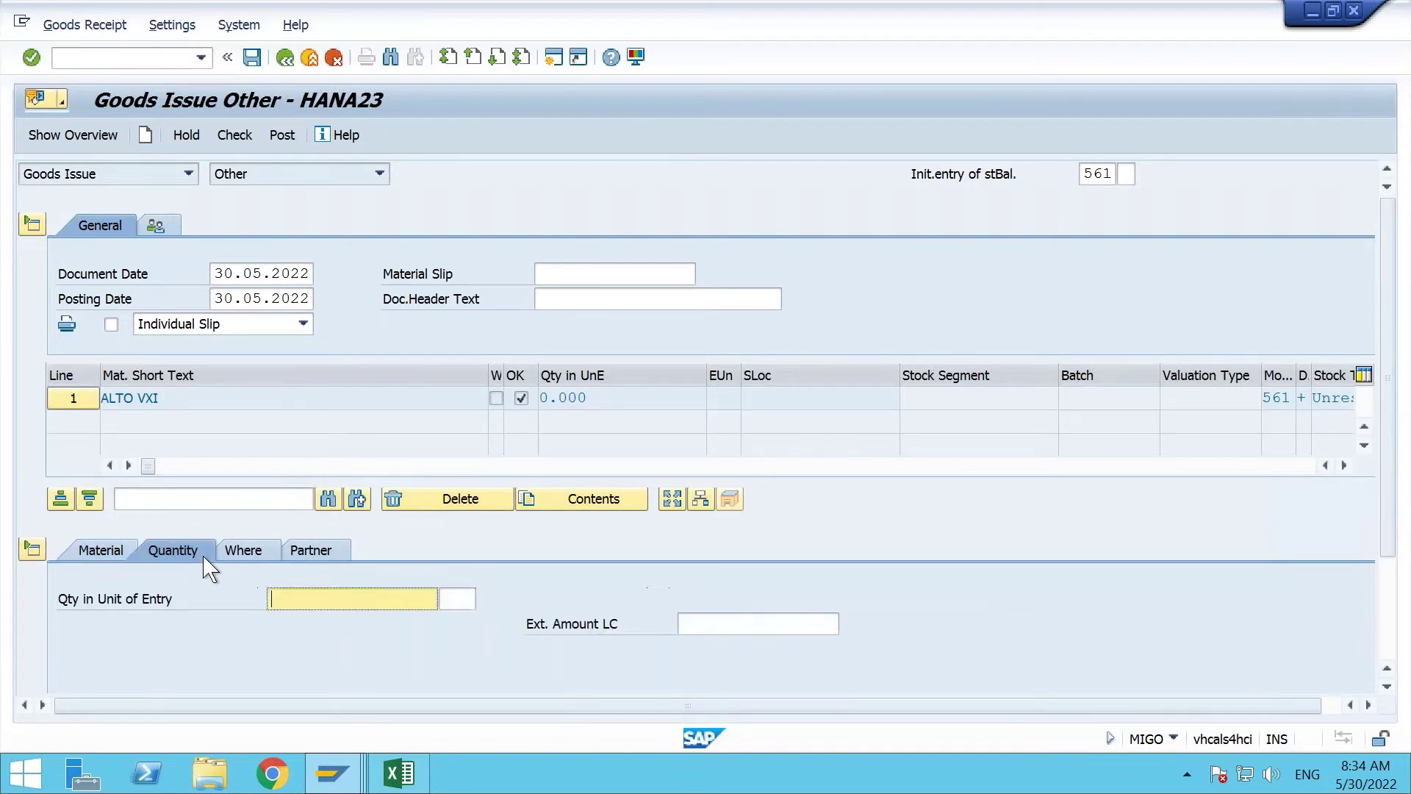
Set the material of item line 1 to ALTO ENGINE and its quantity in unit of entry to 100.
{"action": "left_click", "coordinate": [114, 556]}
{"action": "key", "text": "shift+Home"}
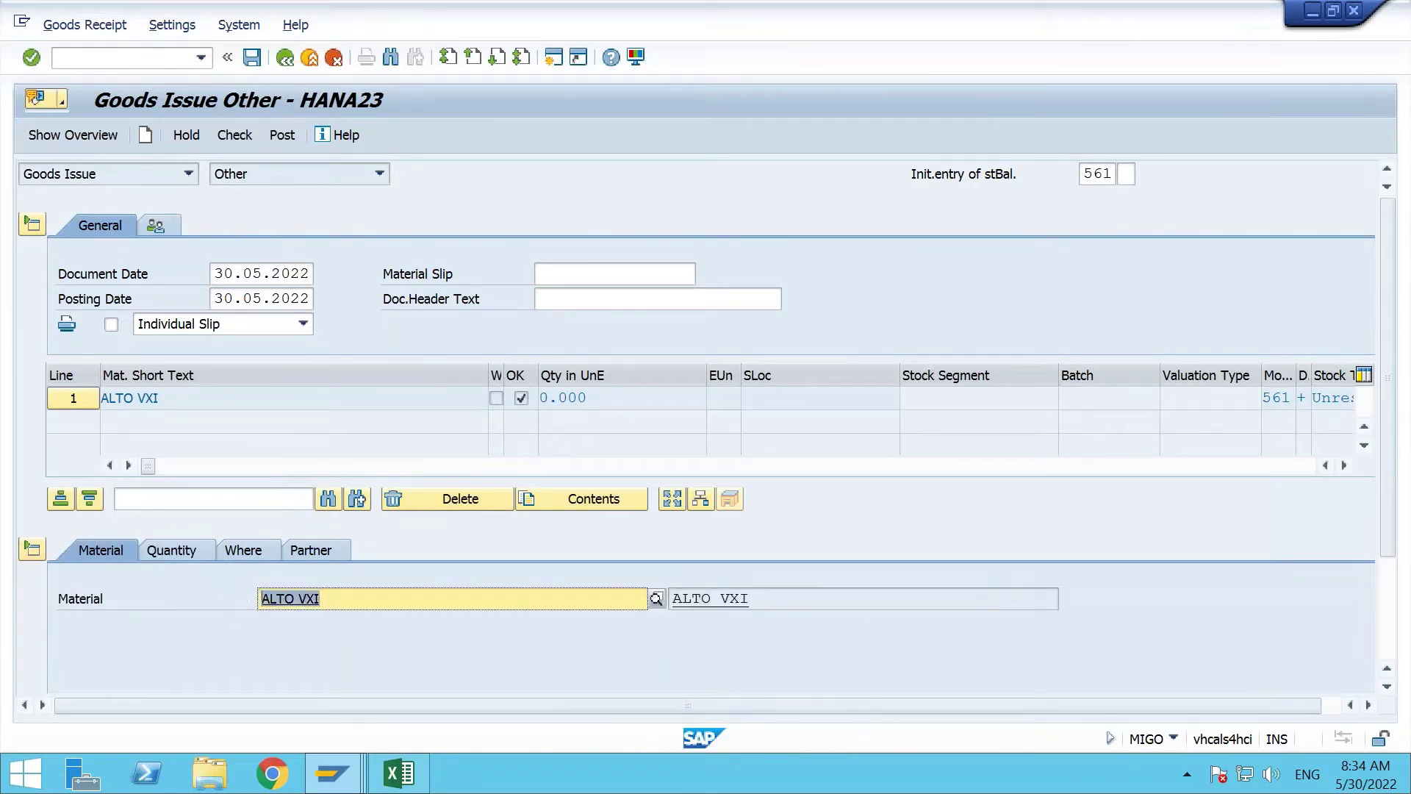
{"action": "type", "text": "alto e"}
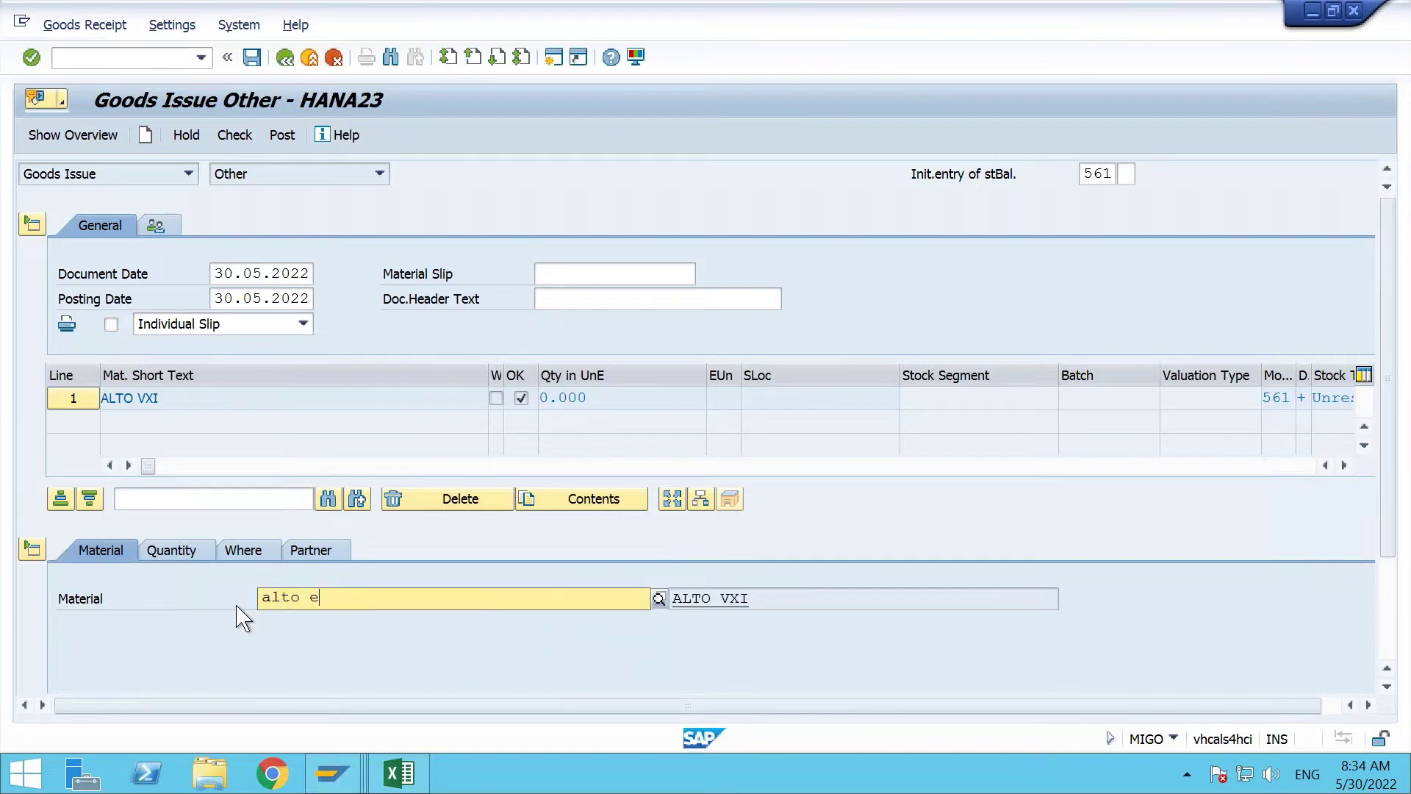
{"action": "left_click", "coordinate": [347, 642]}
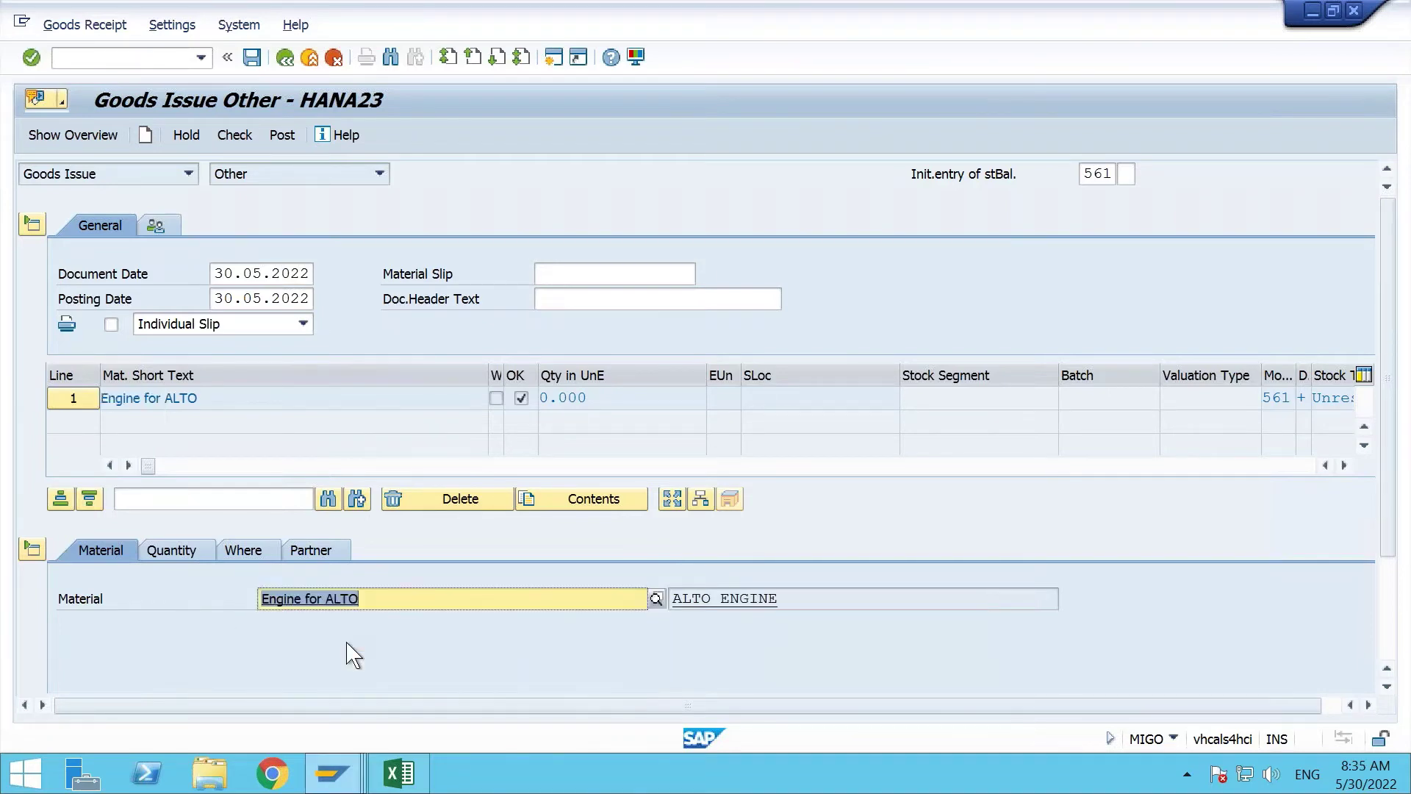
{"action": "left_click", "coordinate": [190, 553]}
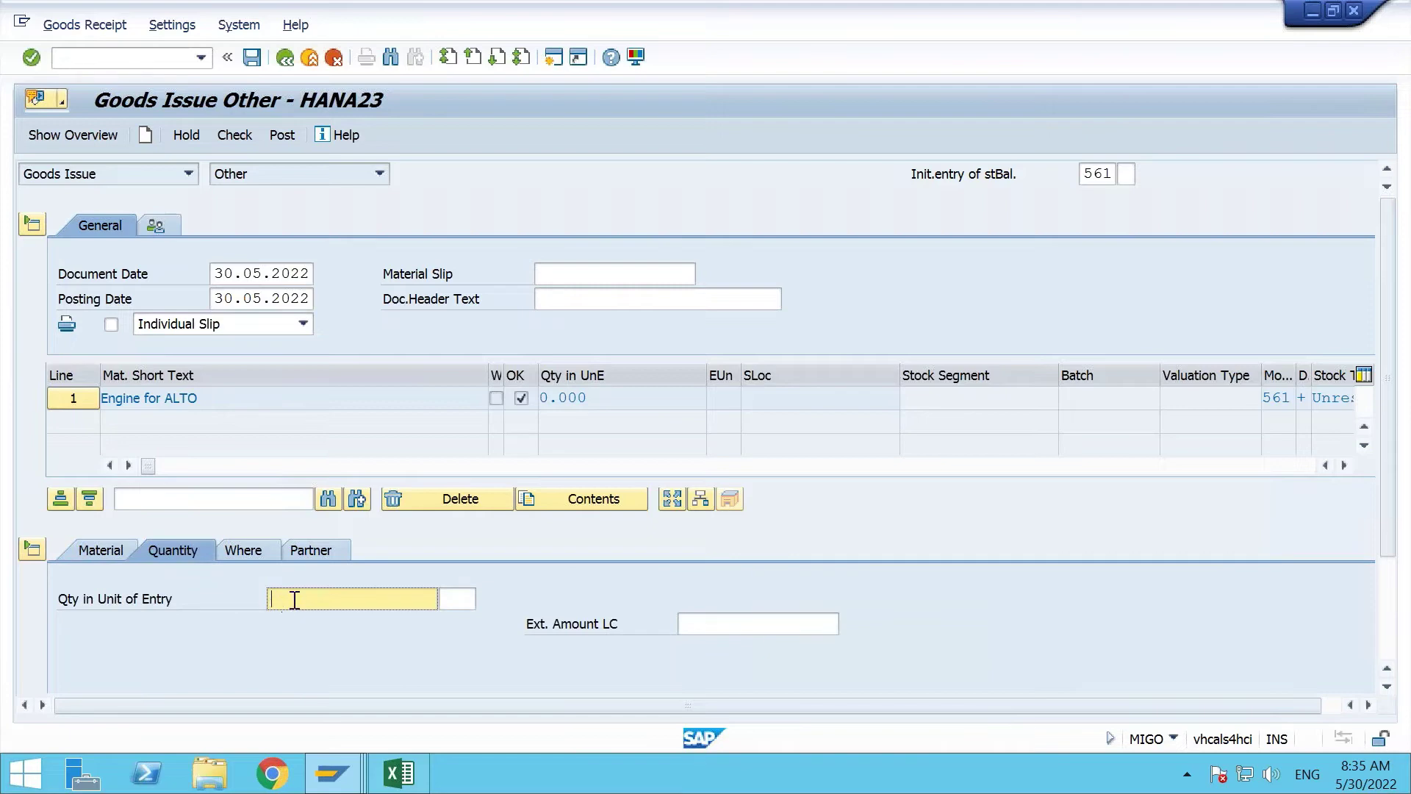
{"action": "type", "text": "100"}
{"action": "key", "text": "Tab"}
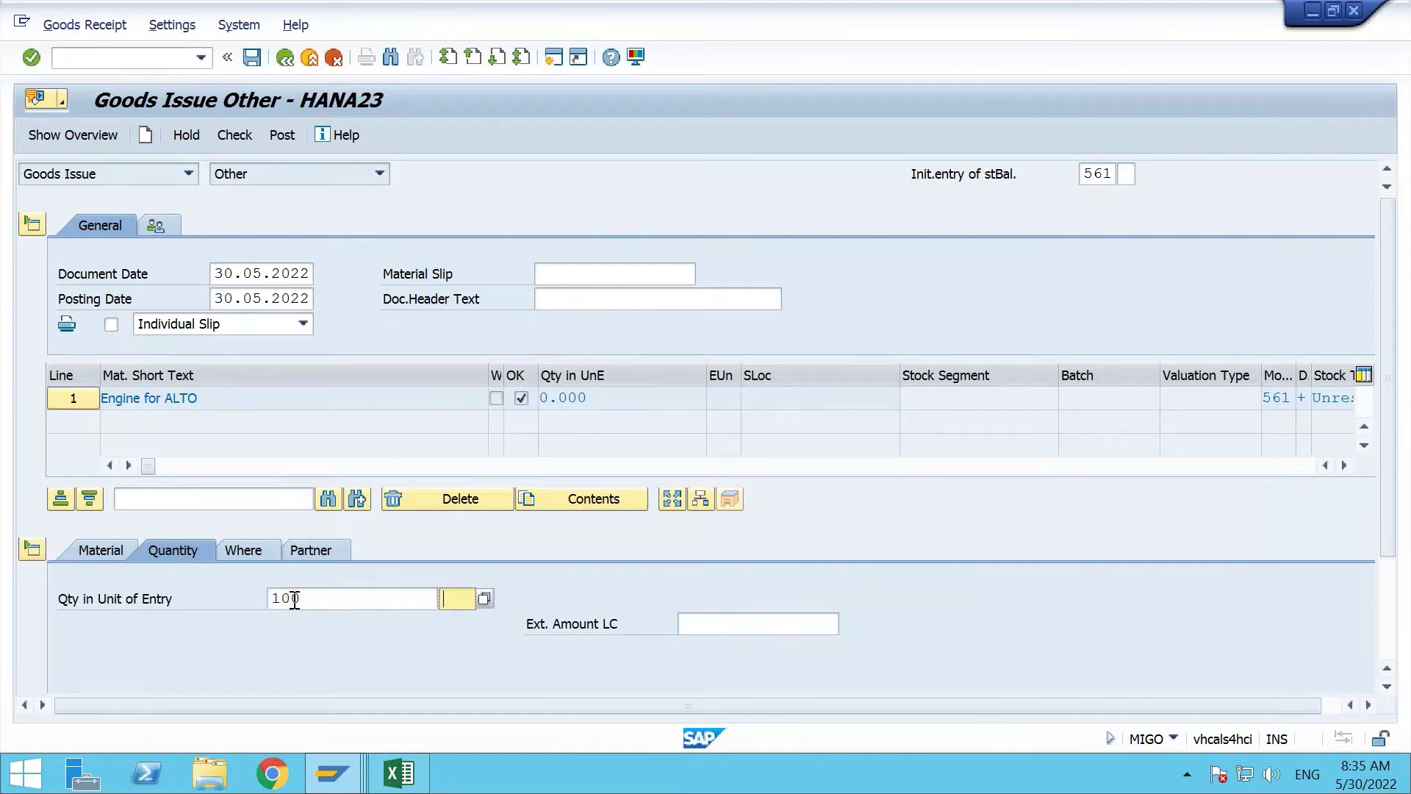
Assign plant 1710 and storage location 171C to the ALTO ENGINE line.
{"action": "left_click", "coordinate": [246, 552]}
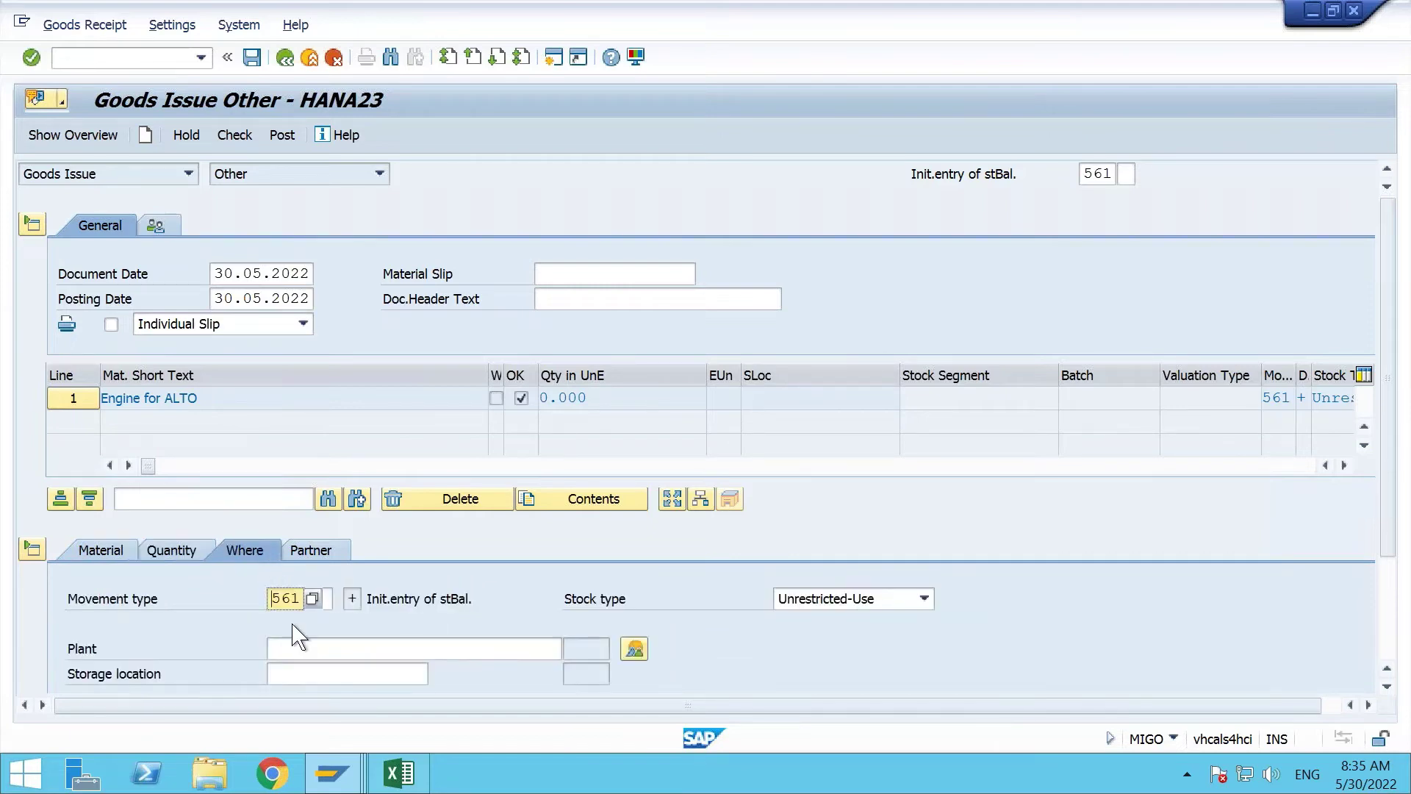
{"action": "left_click", "coordinate": [325, 650]}
{"action": "type", "text": "1710"}
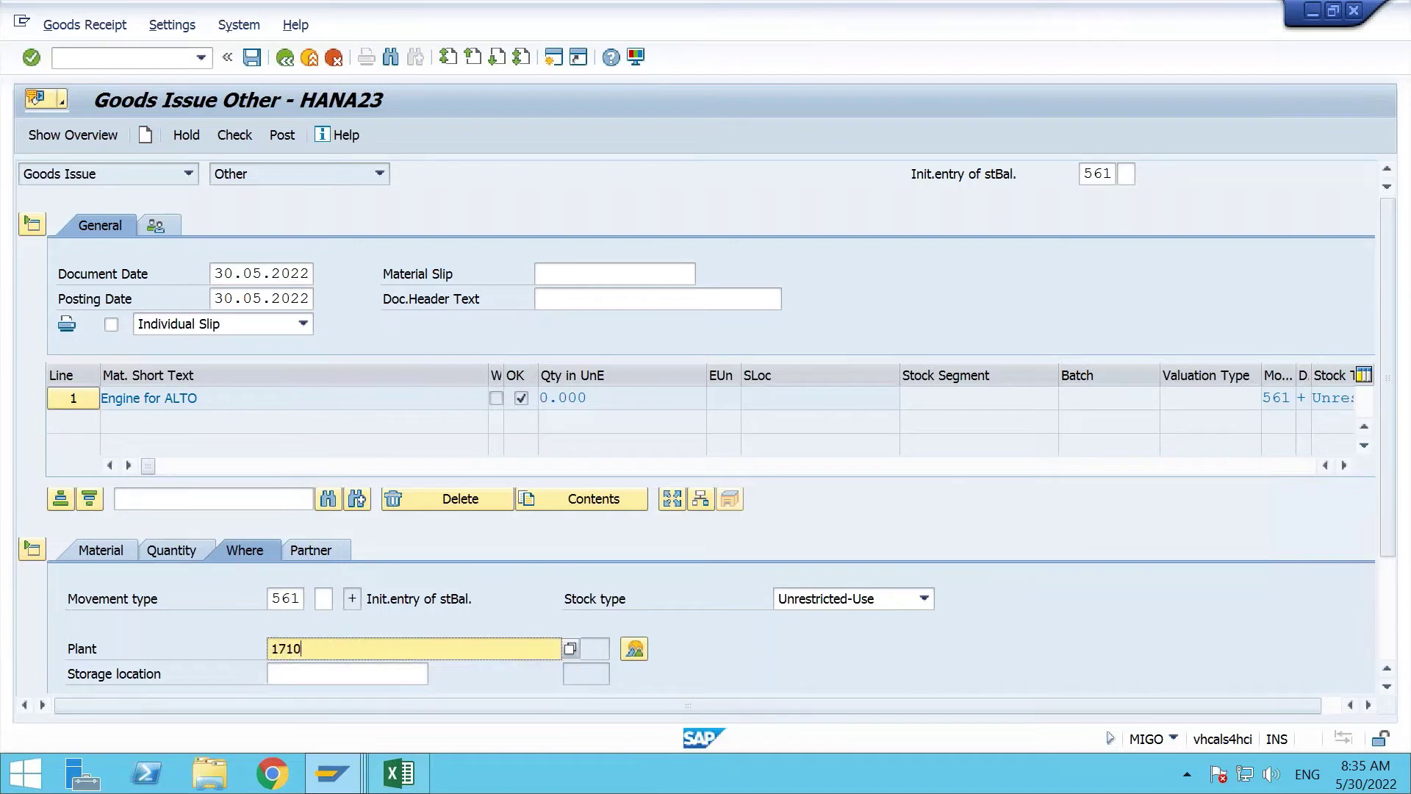
{"action": "key", "text": "Return"}
{"action": "left_click", "coordinate": [315, 675]}
{"action": "type", "text": "171C"}
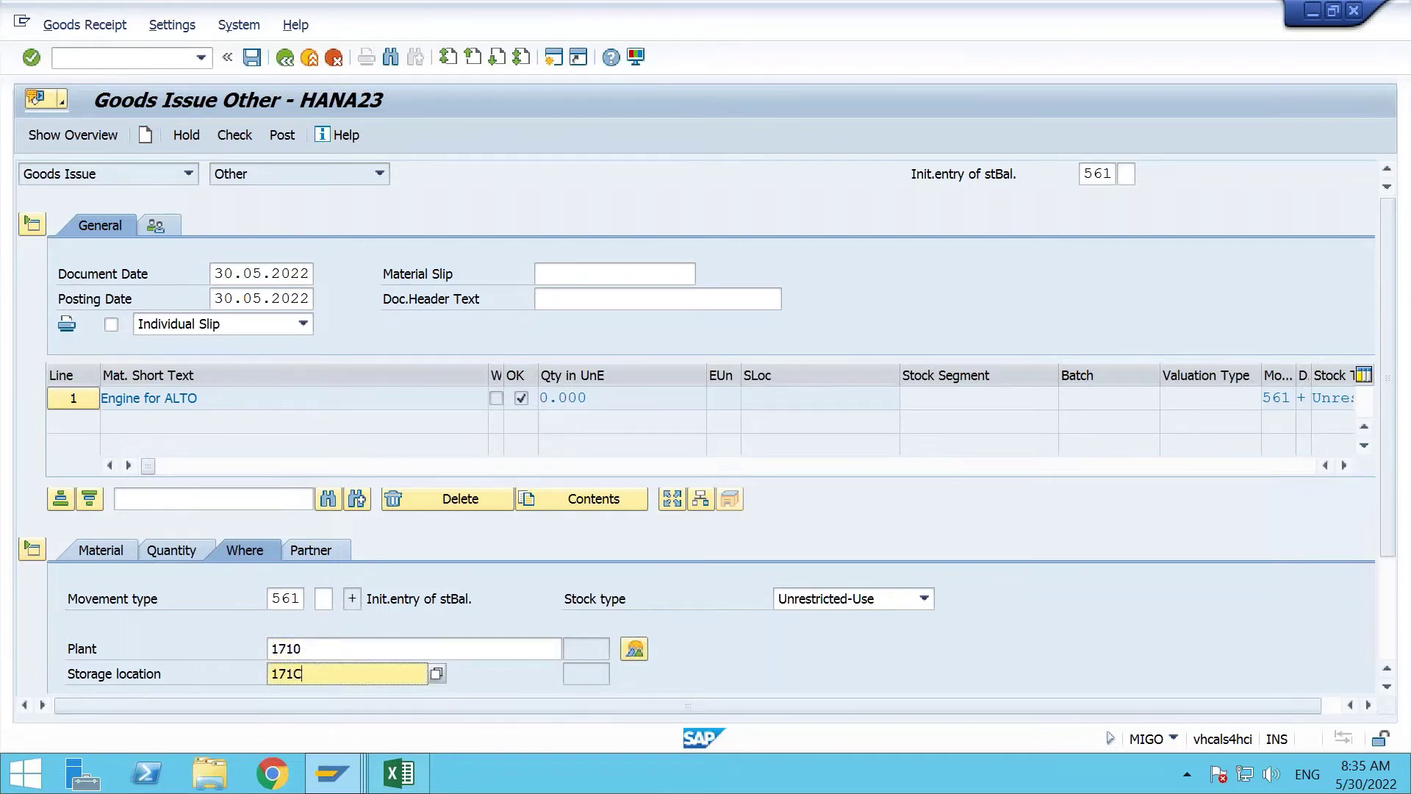
{"action": "key", "text": "Return"}
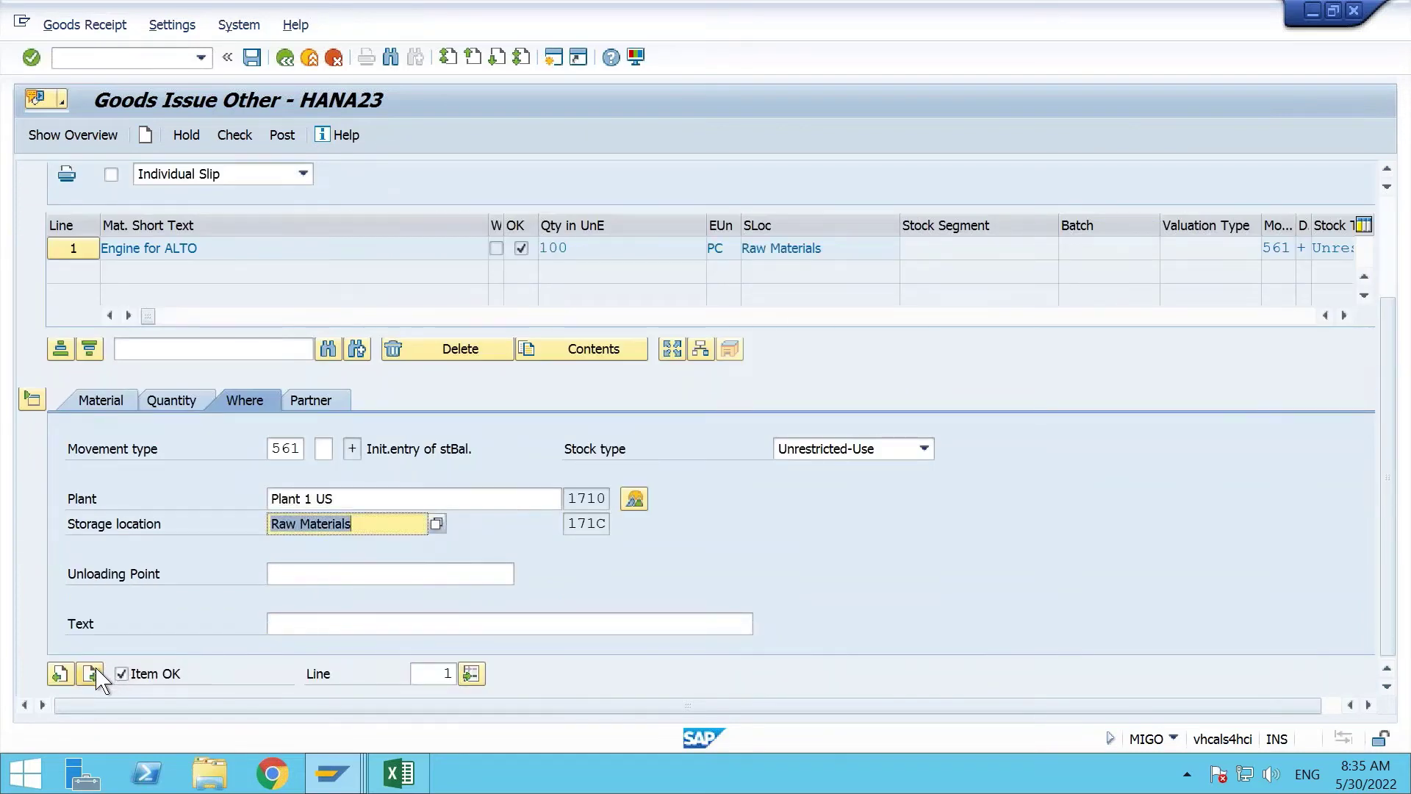
Add item line 2 with material ALTO TYRES and a quantity in unit of entry of 400.
{"action": "left_click", "coordinate": [93, 674]}
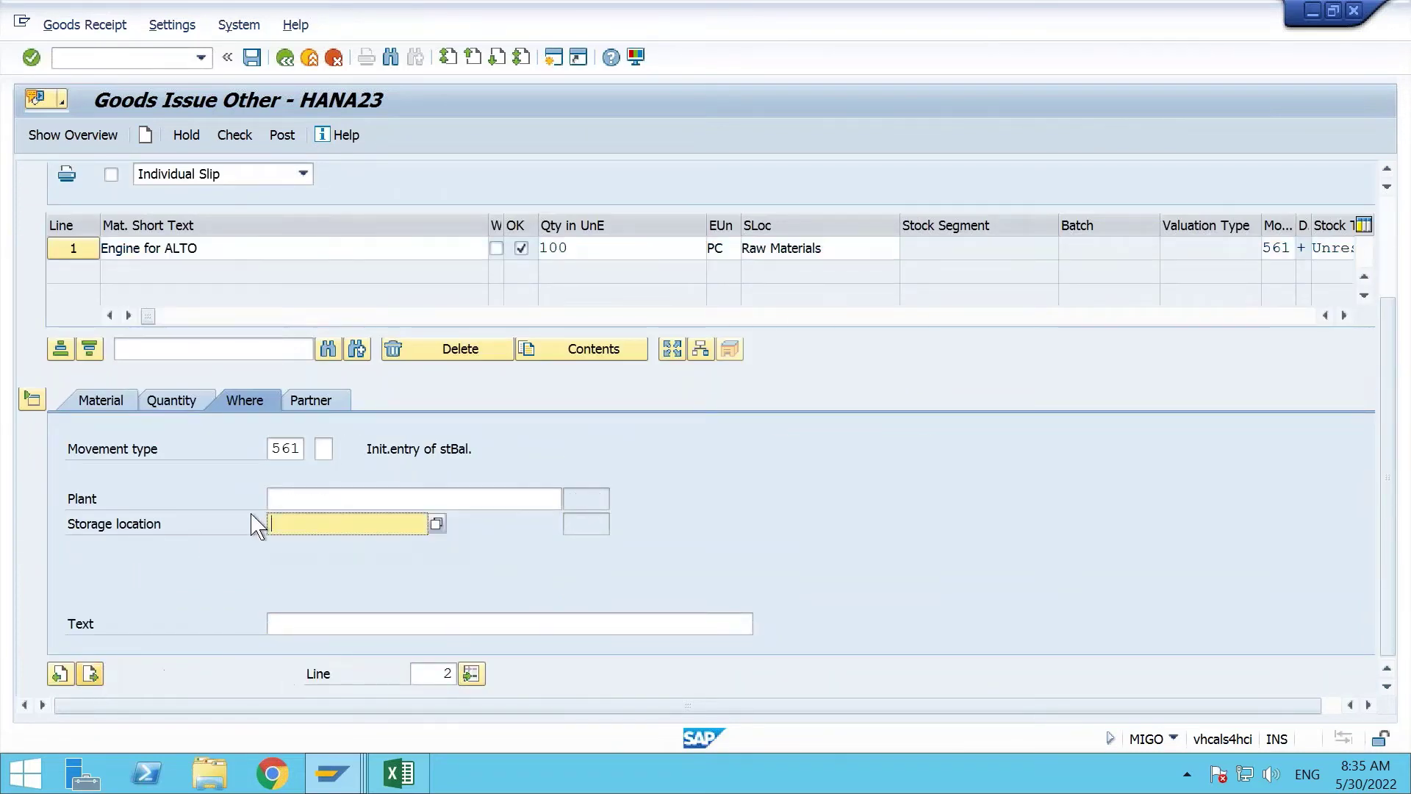
{"action": "left_click", "coordinate": [102, 400]}
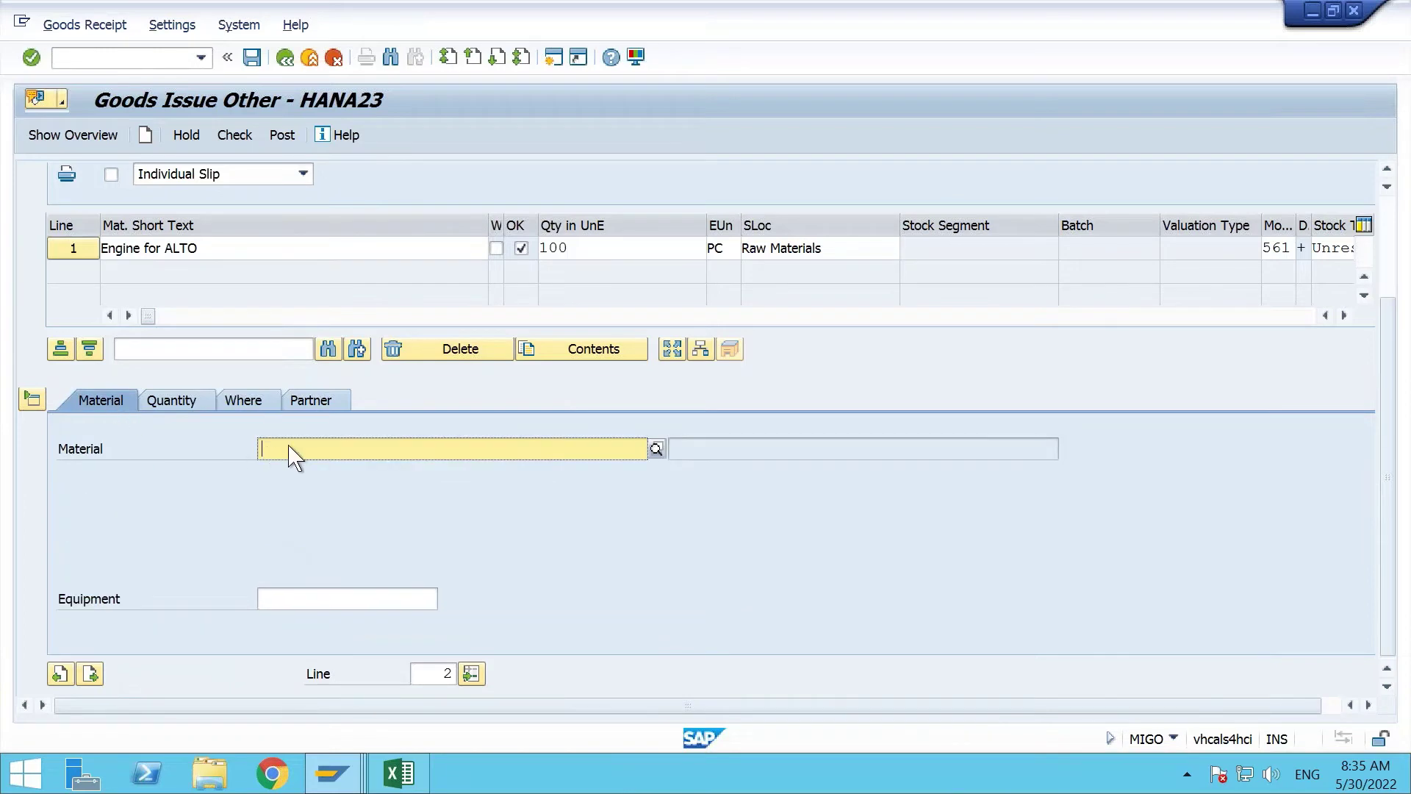
{"action": "type", "text": "alto"}
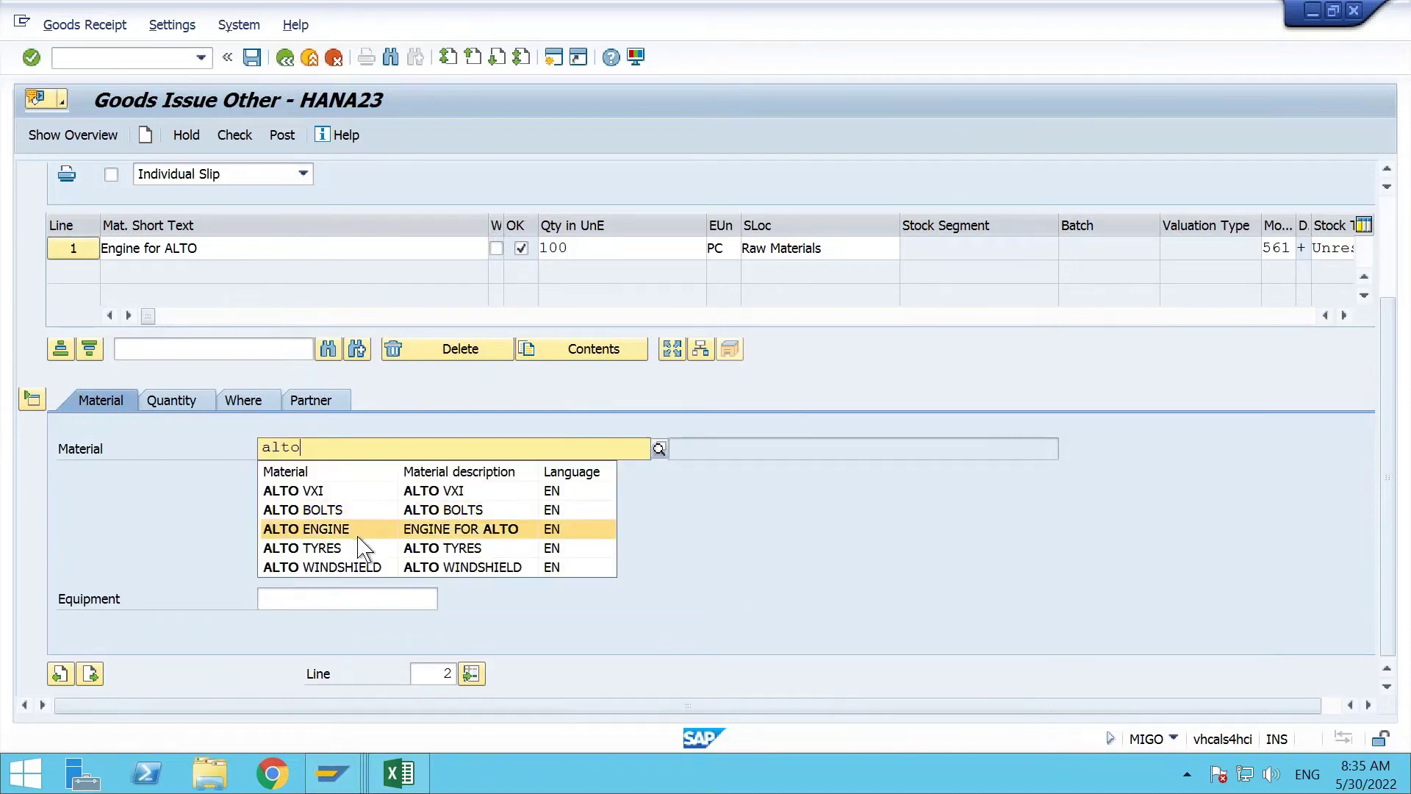
{"action": "left_click", "coordinate": [356, 556]}
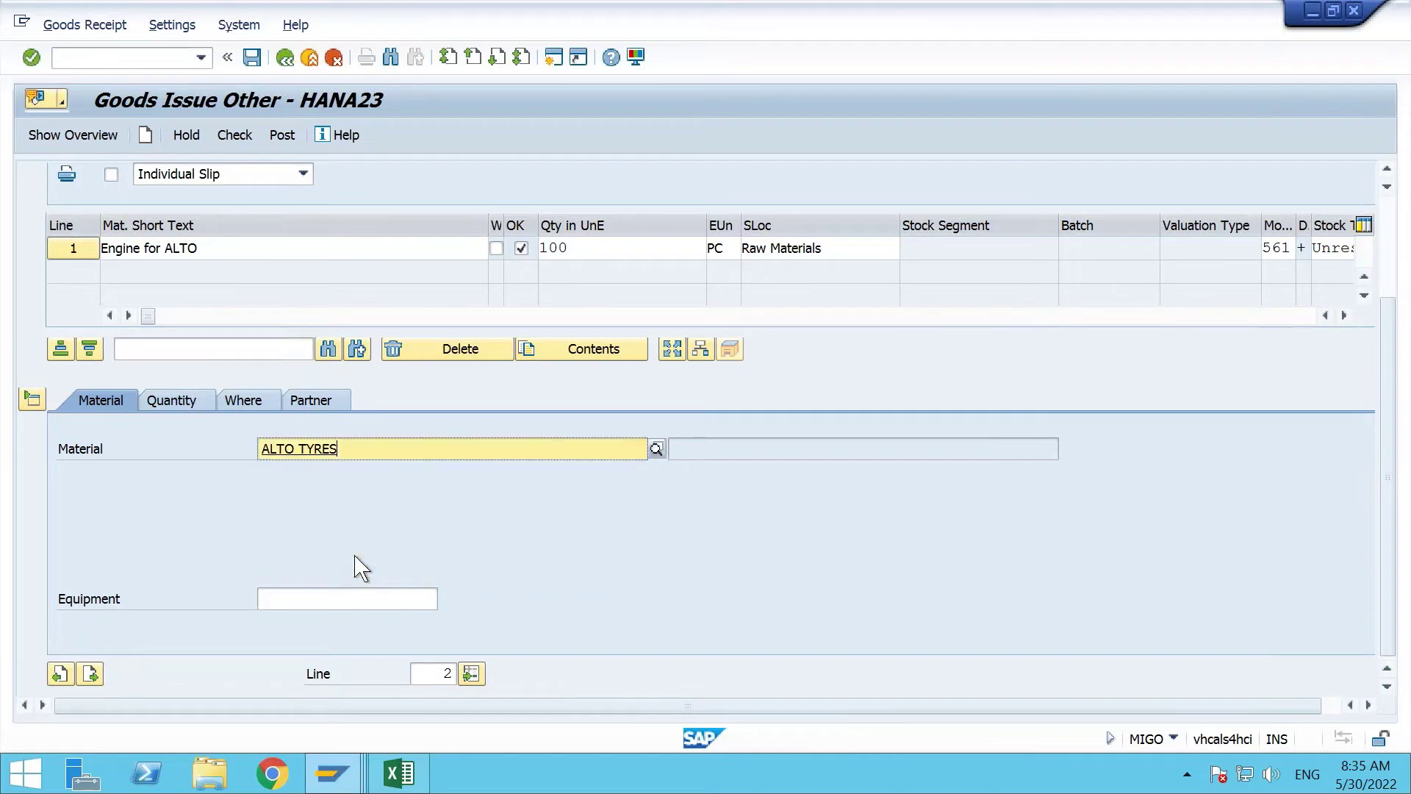
{"action": "key", "text": "Return"}
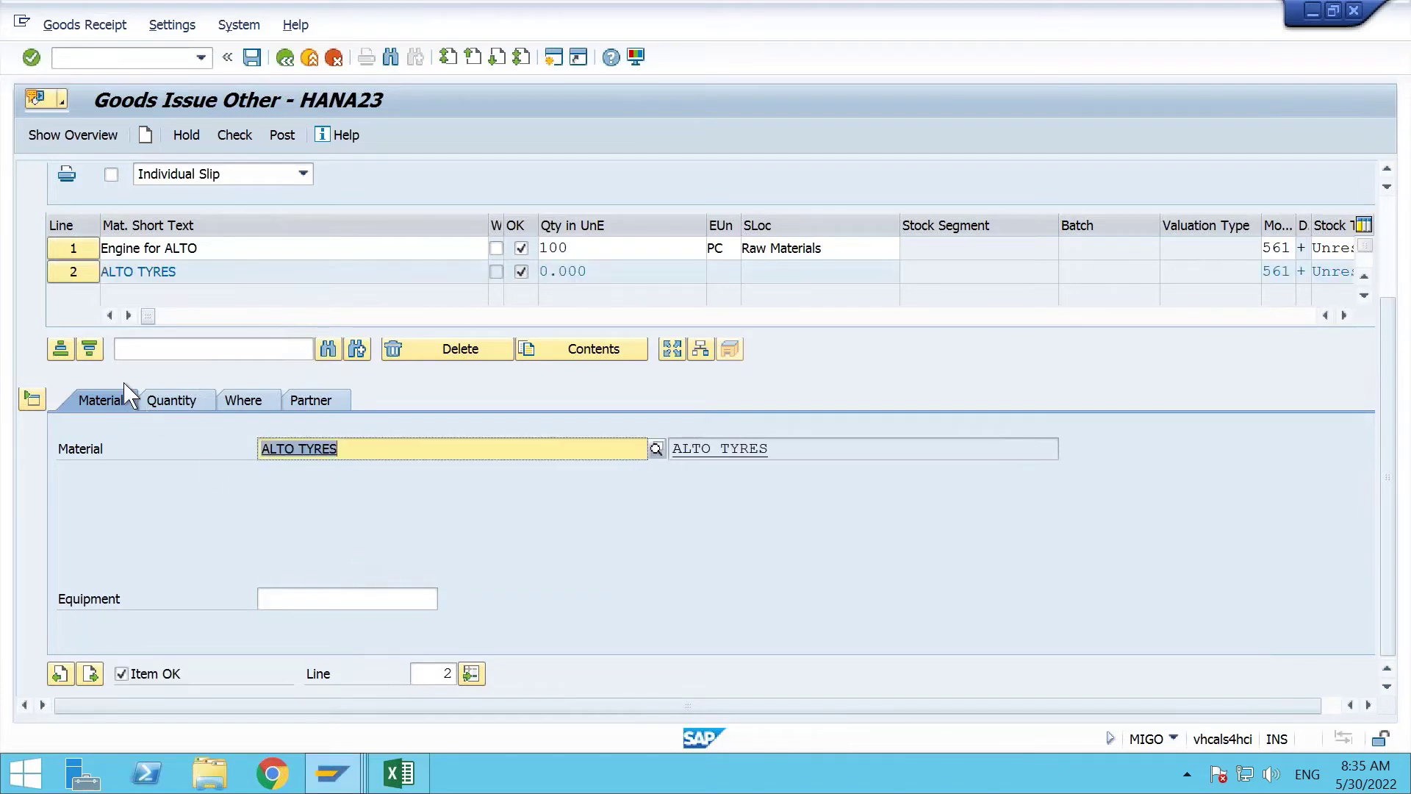
{"action": "left_click", "coordinate": [166, 406]}
{"action": "type", "text": "4000"}
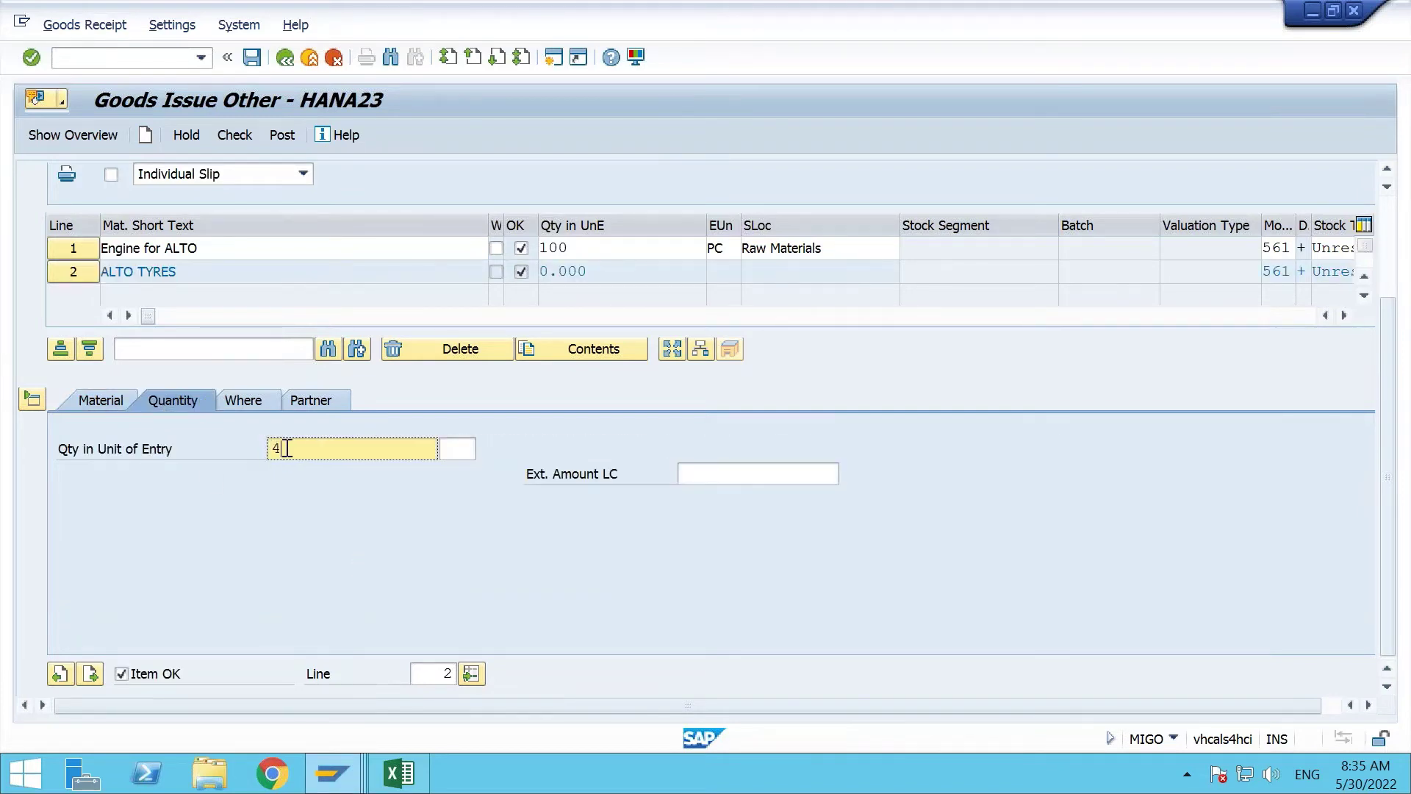
{"action": "key", "text": "Return"}
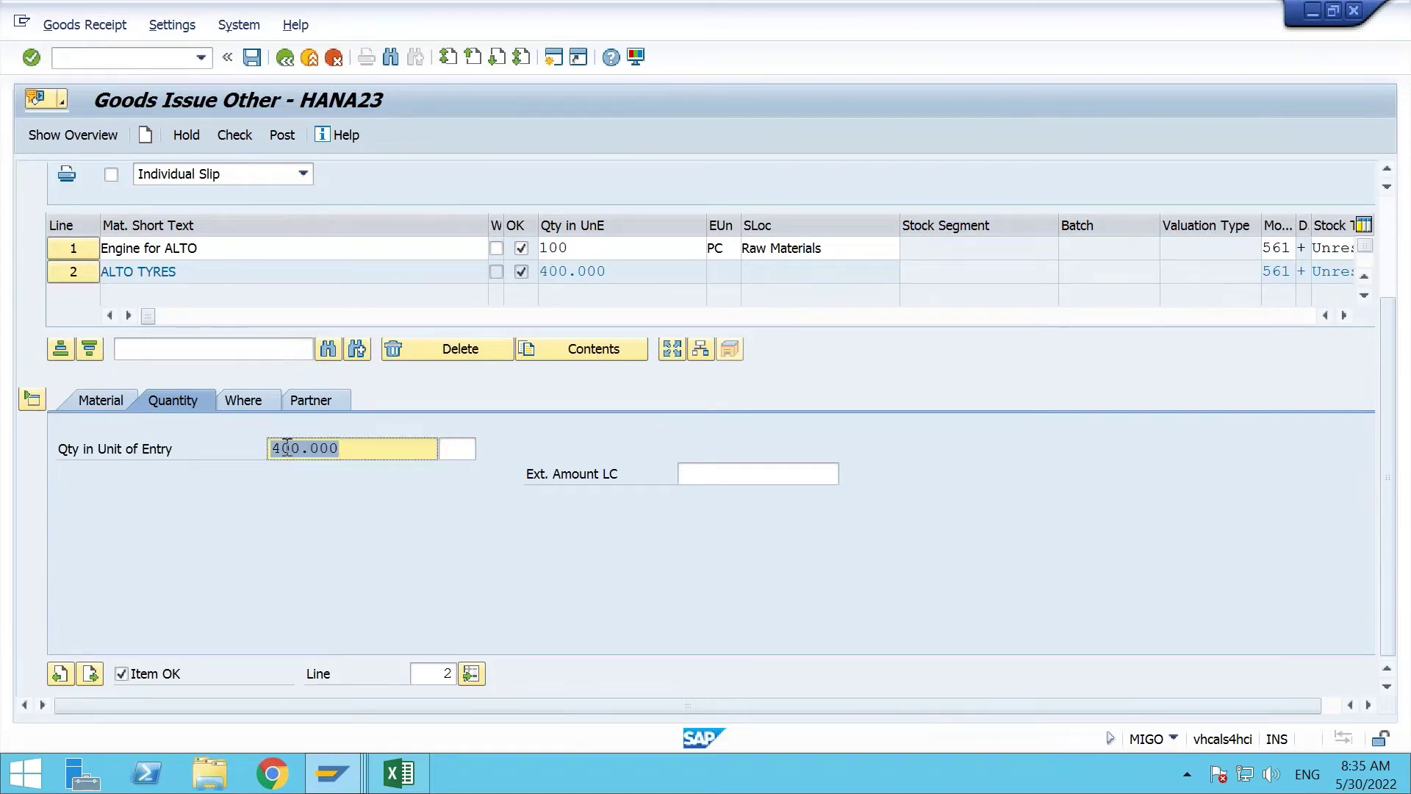
Assign plant 1710 and storage location 171C to the ALTO TYRES line.
{"action": "left_click", "coordinate": [243, 400]}
{"action": "left_click", "coordinate": [312, 498]}
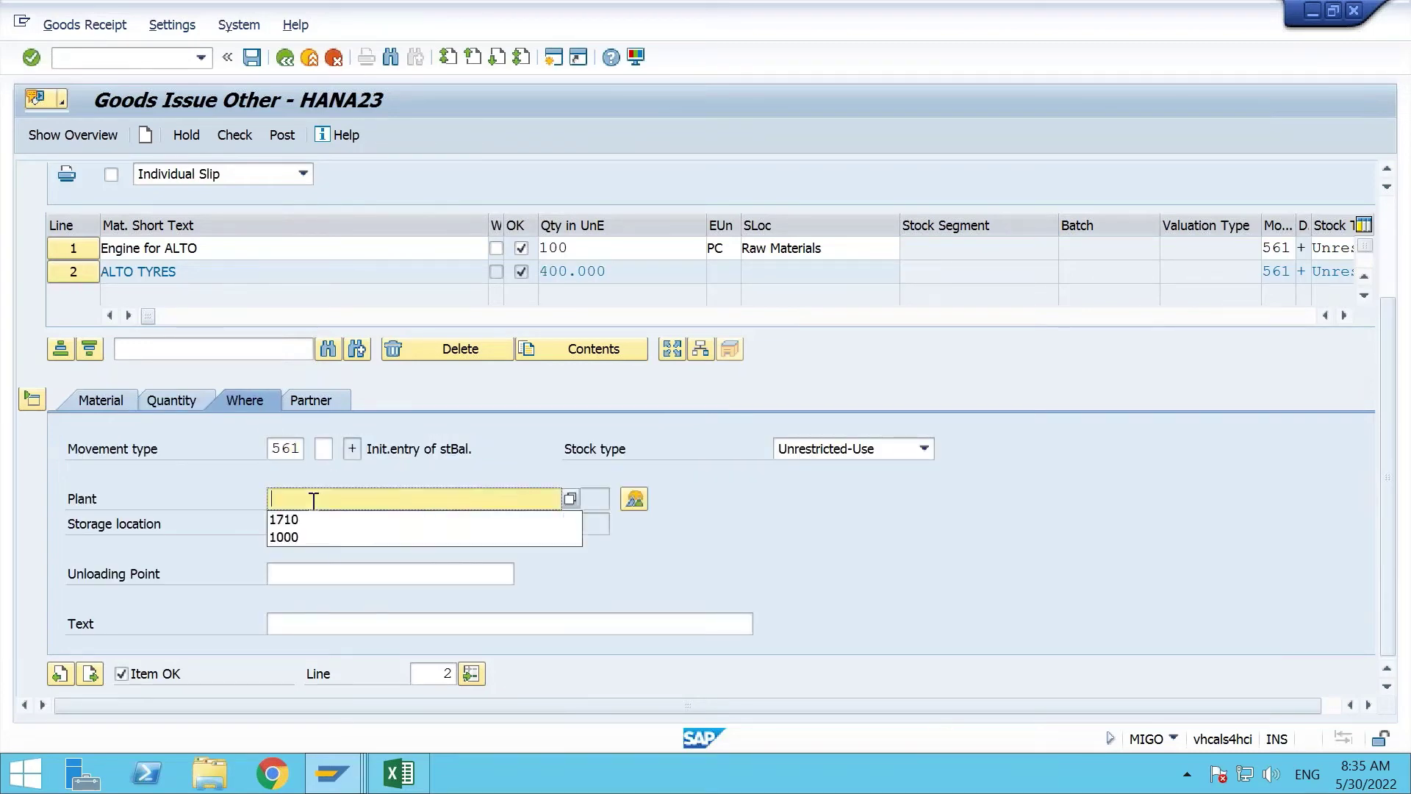
{"action": "left_click", "coordinate": [301, 520]}
{"action": "left_click", "coordinate": [294, 523]}
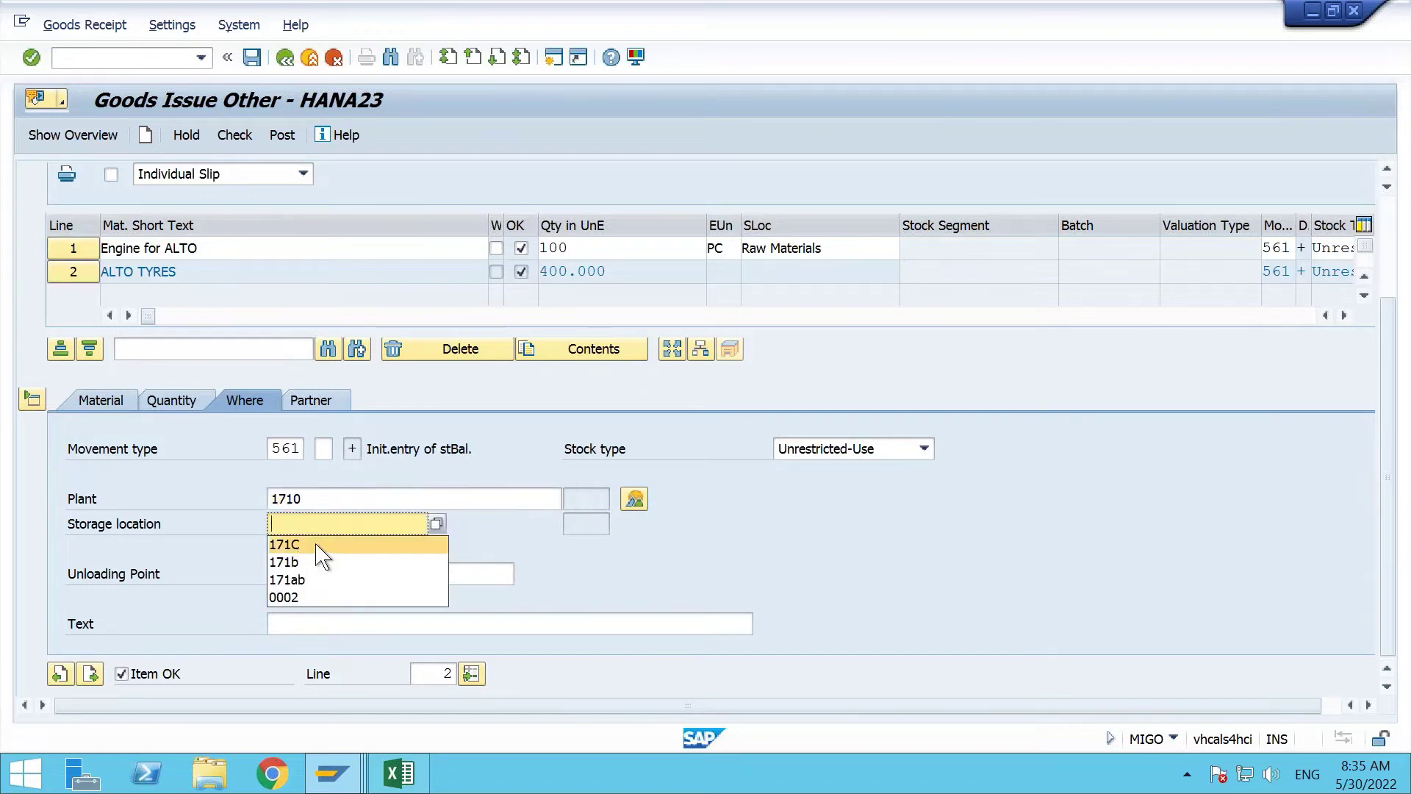
{"action": "left_click", "coordinate": [316, 545]}
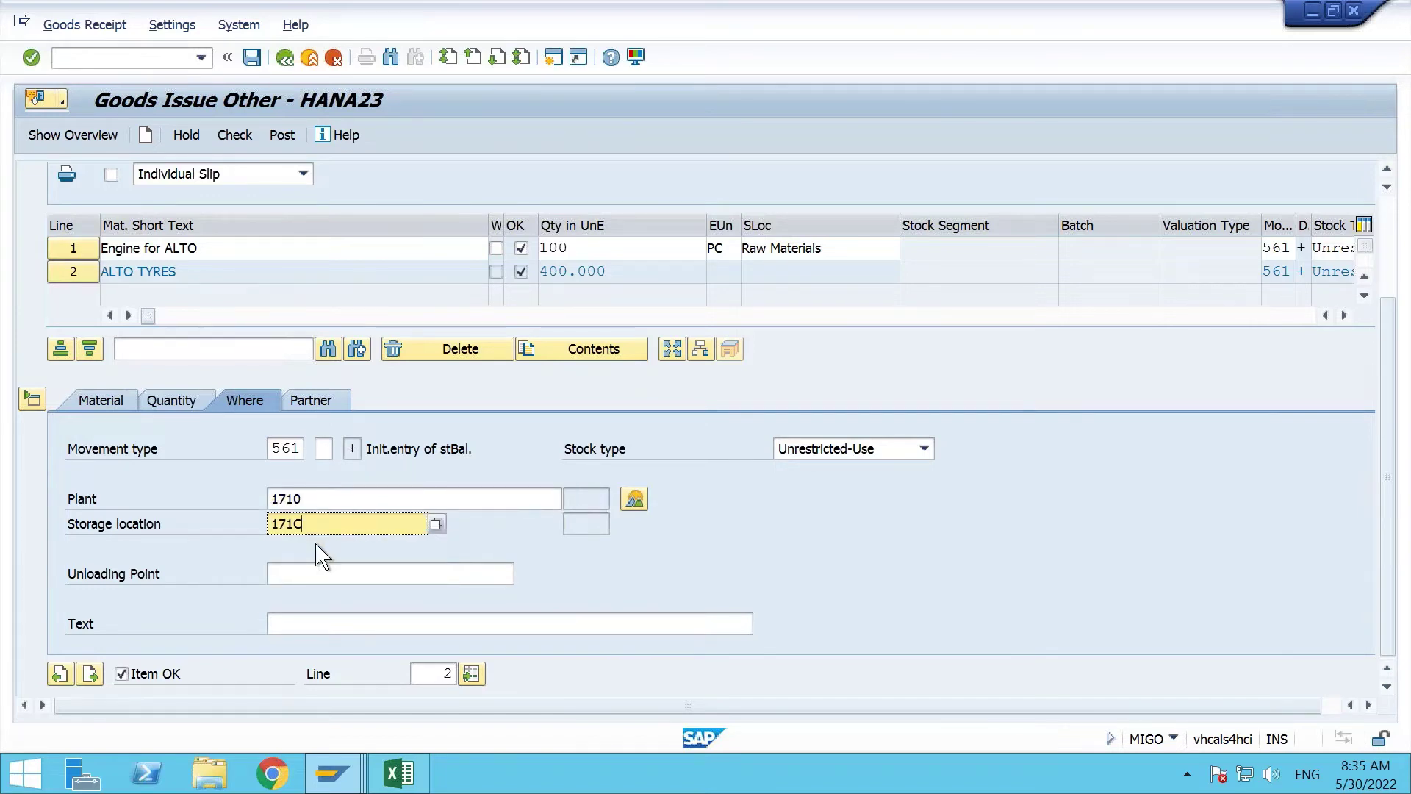
{"action": "key", "text": "Return"}
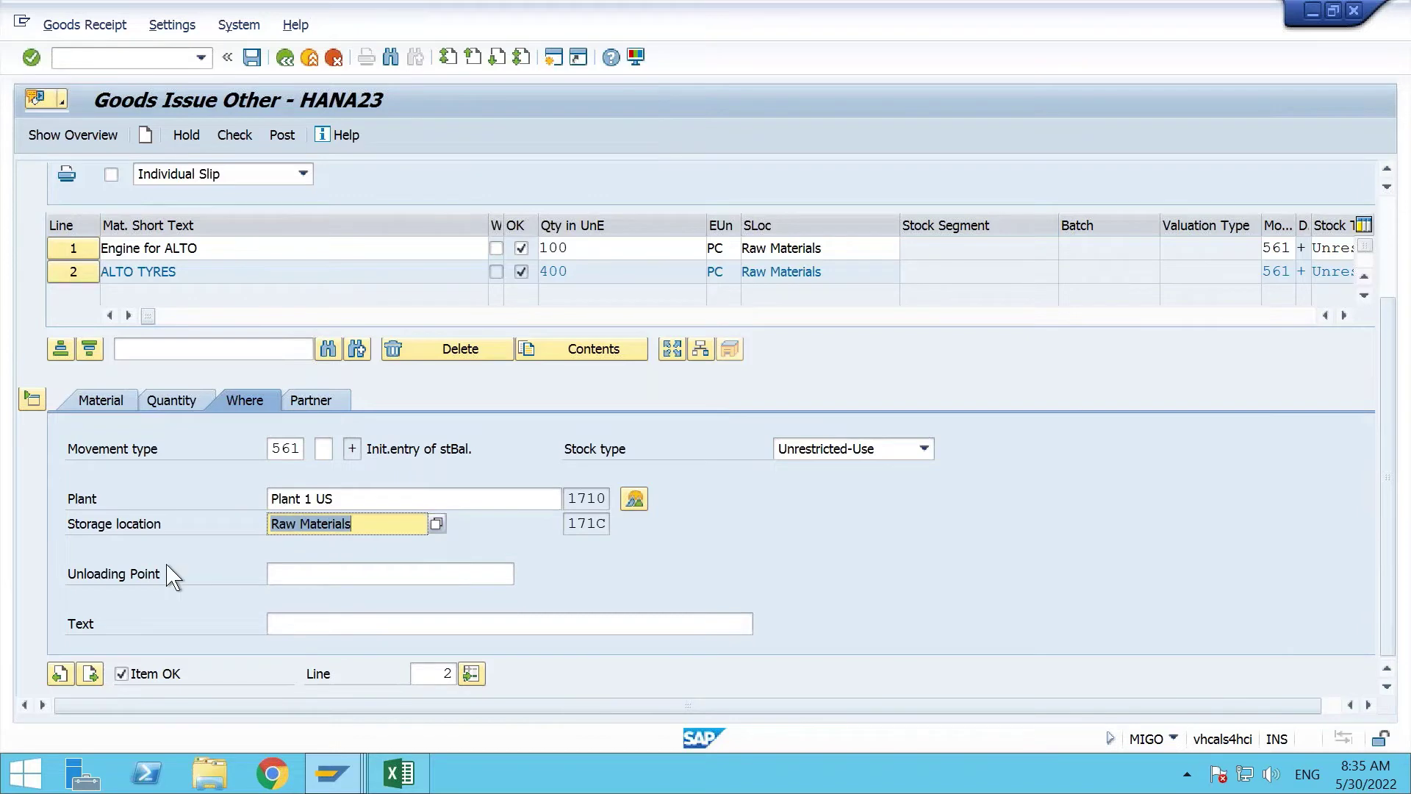
Add item line 3 with material ALTO WINDSHIELD and a quantity in unit of entry of 100.
{"action": "left_click", "coordinate": [91, 675]}
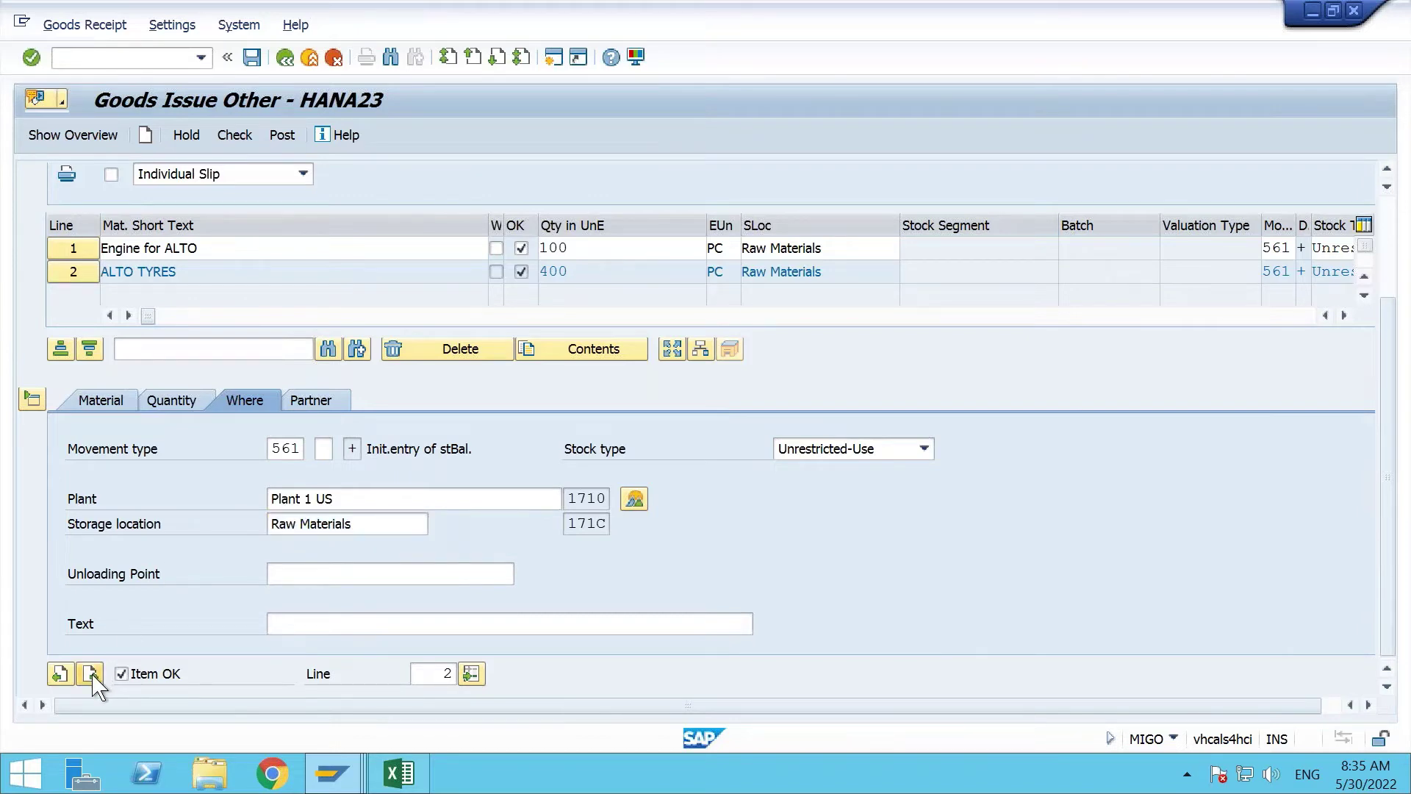
{"action": "left_click", "coordinate": [108, 405]}
{"action": "left_click", "coordinate": [287, 449]}
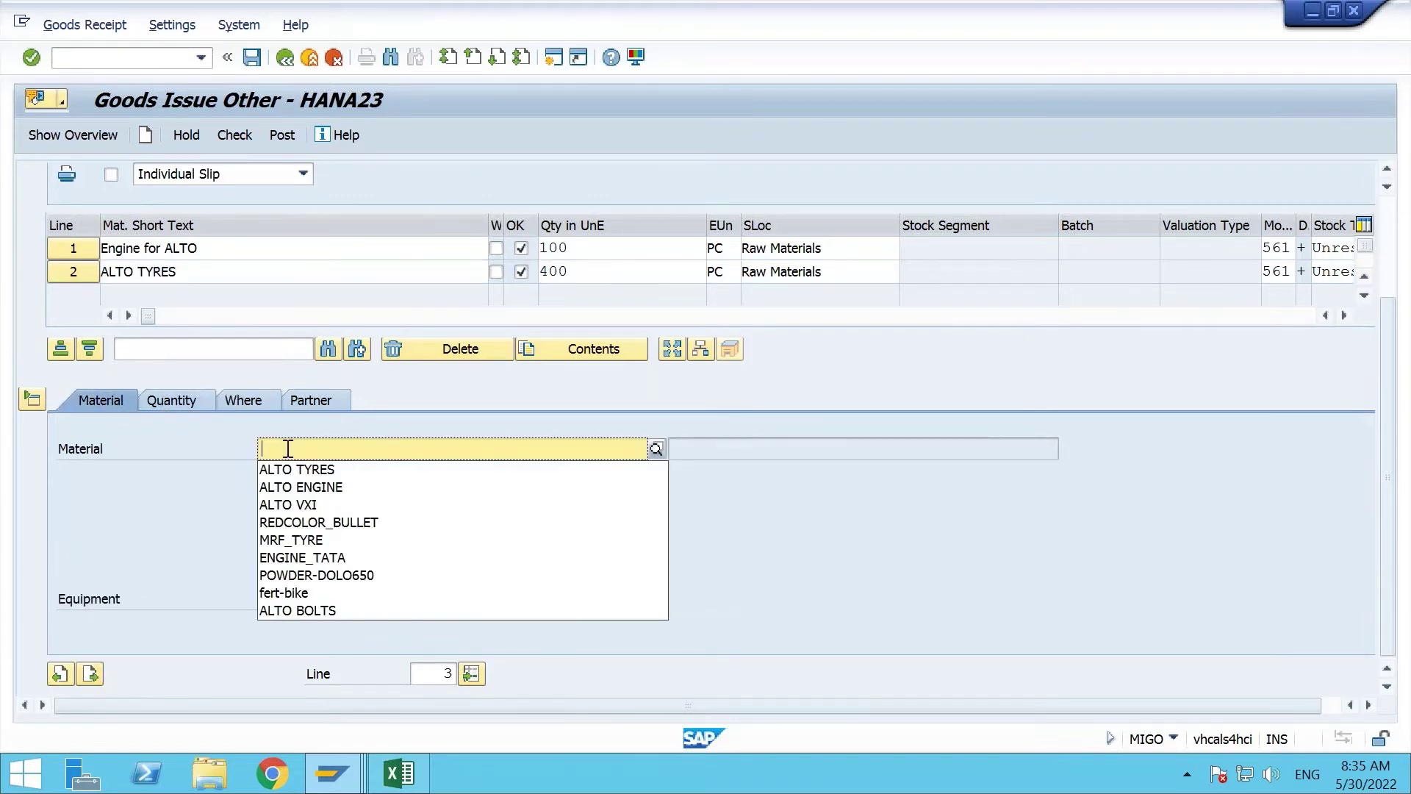
{"action": "type", "text": "alto"}
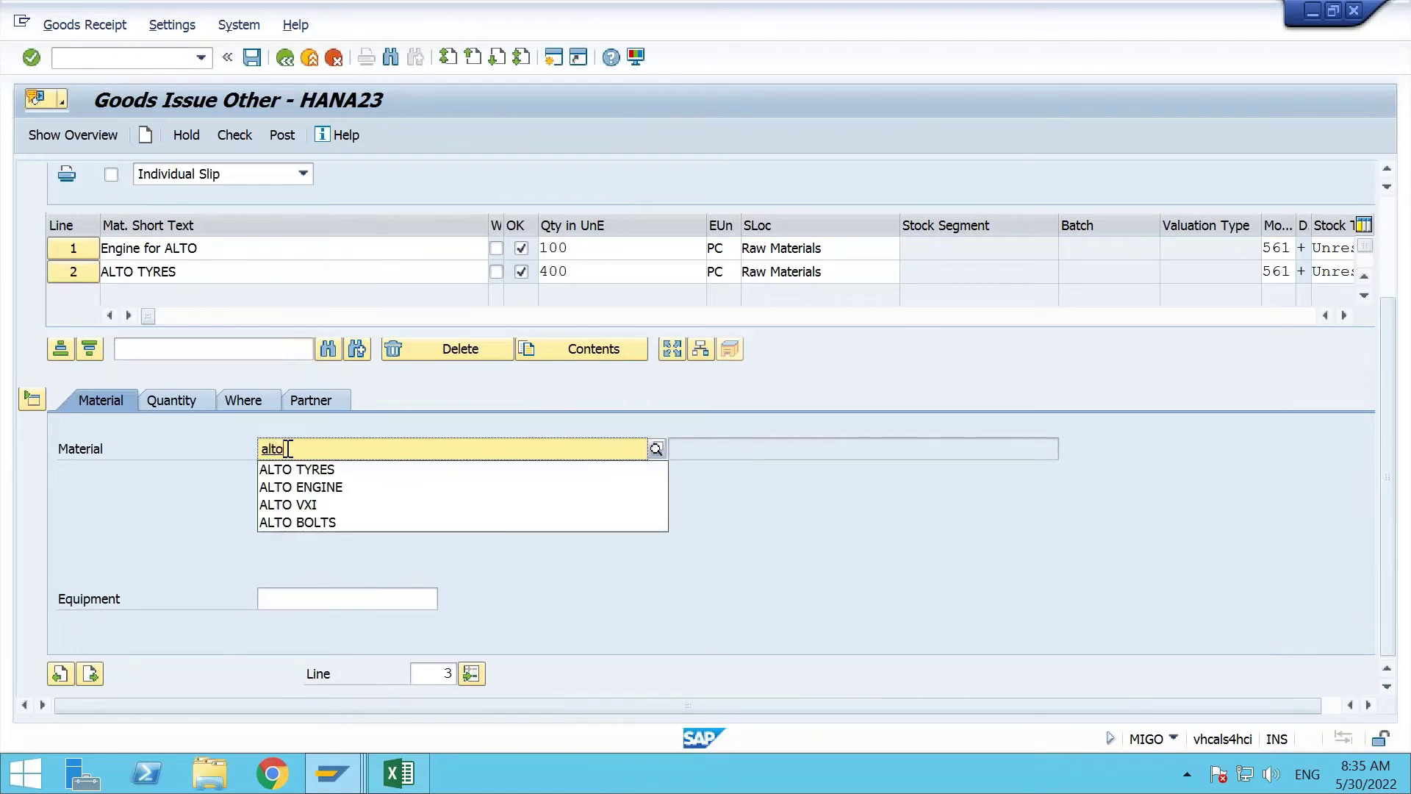
{"action": "type", "text": " w"}
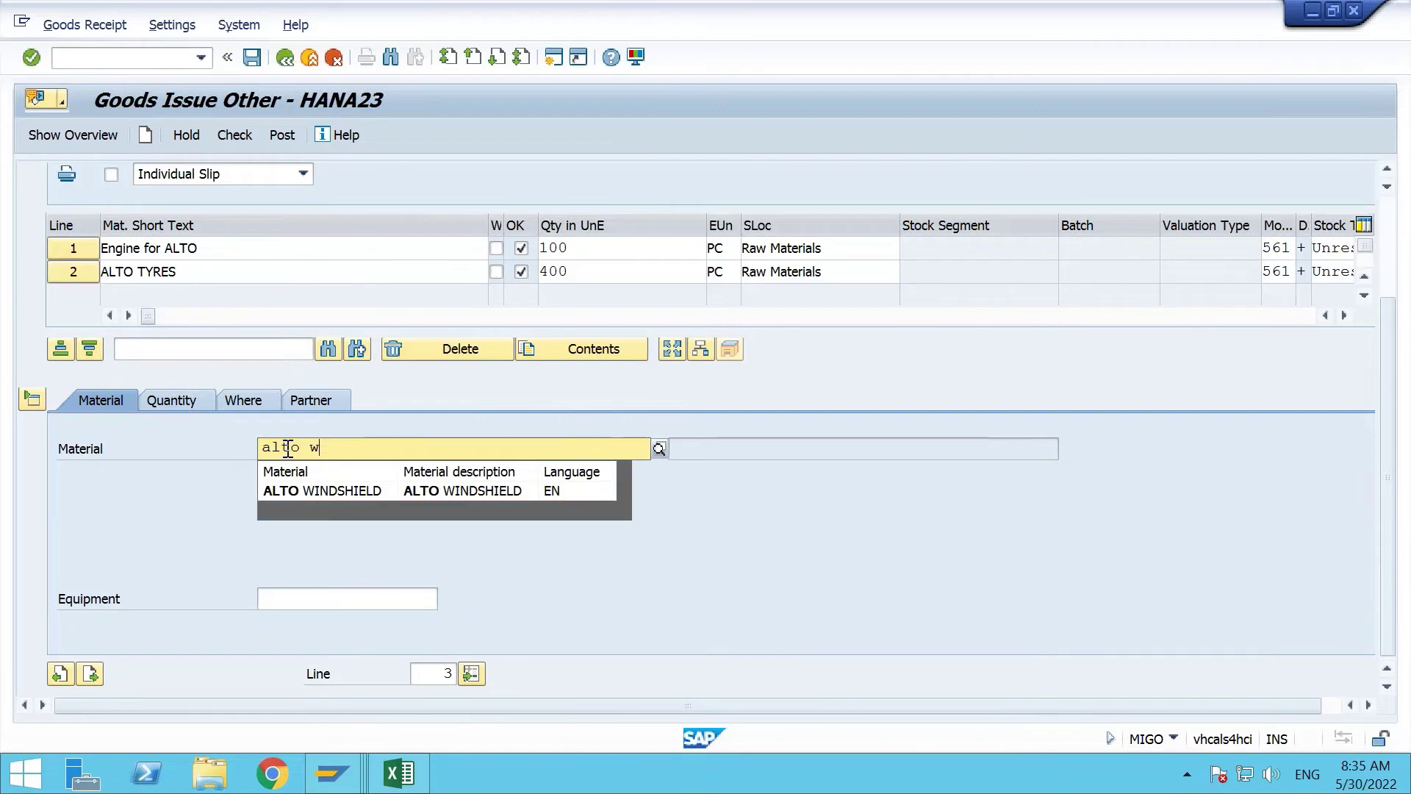
{"action": "left_click", "coordinate": [302, 491]}
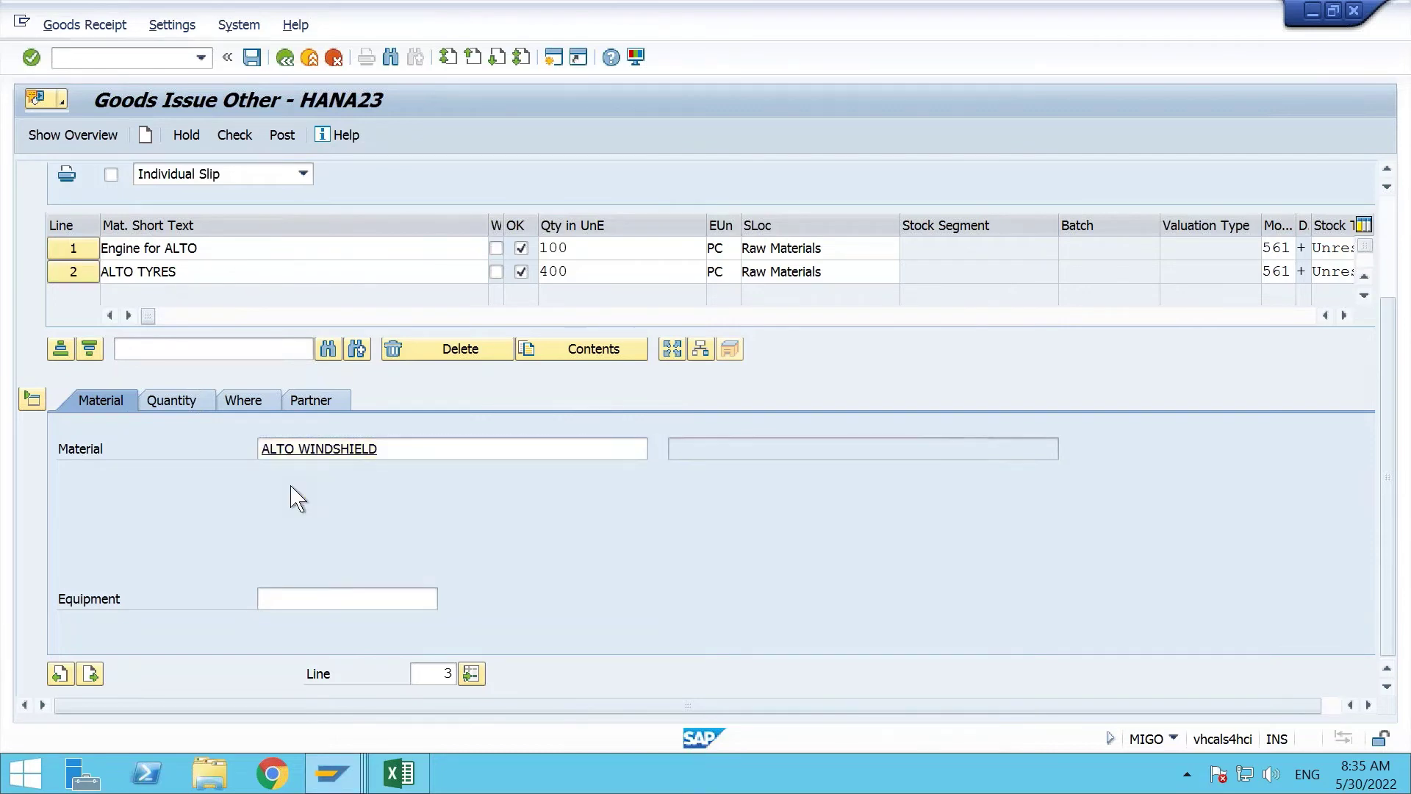
{"action": "key", "text": "Return"}
{"action": "left_click", "coordinate": [174, 400]}
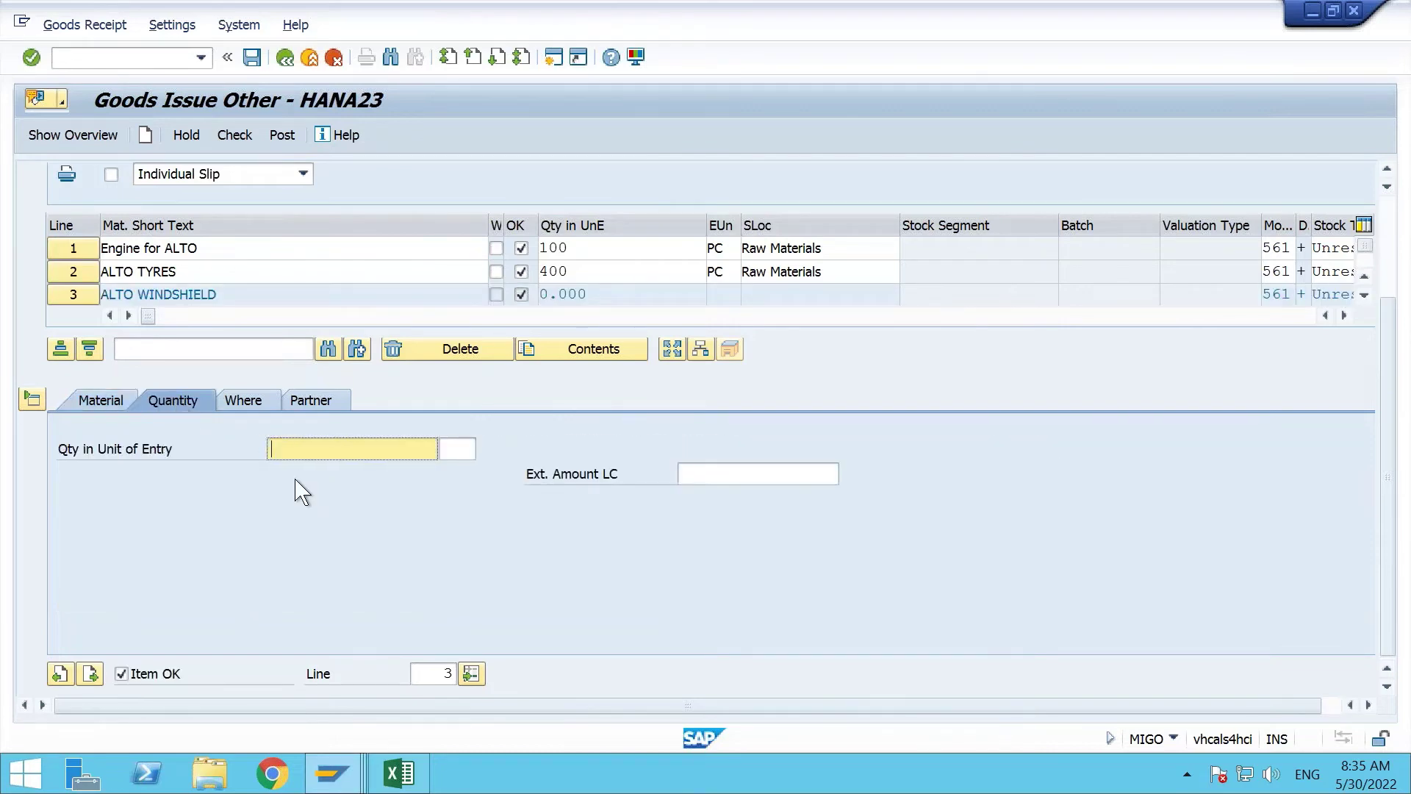
{"action": "type", "text": "100"}
{"action": "key", "text": "Return"}
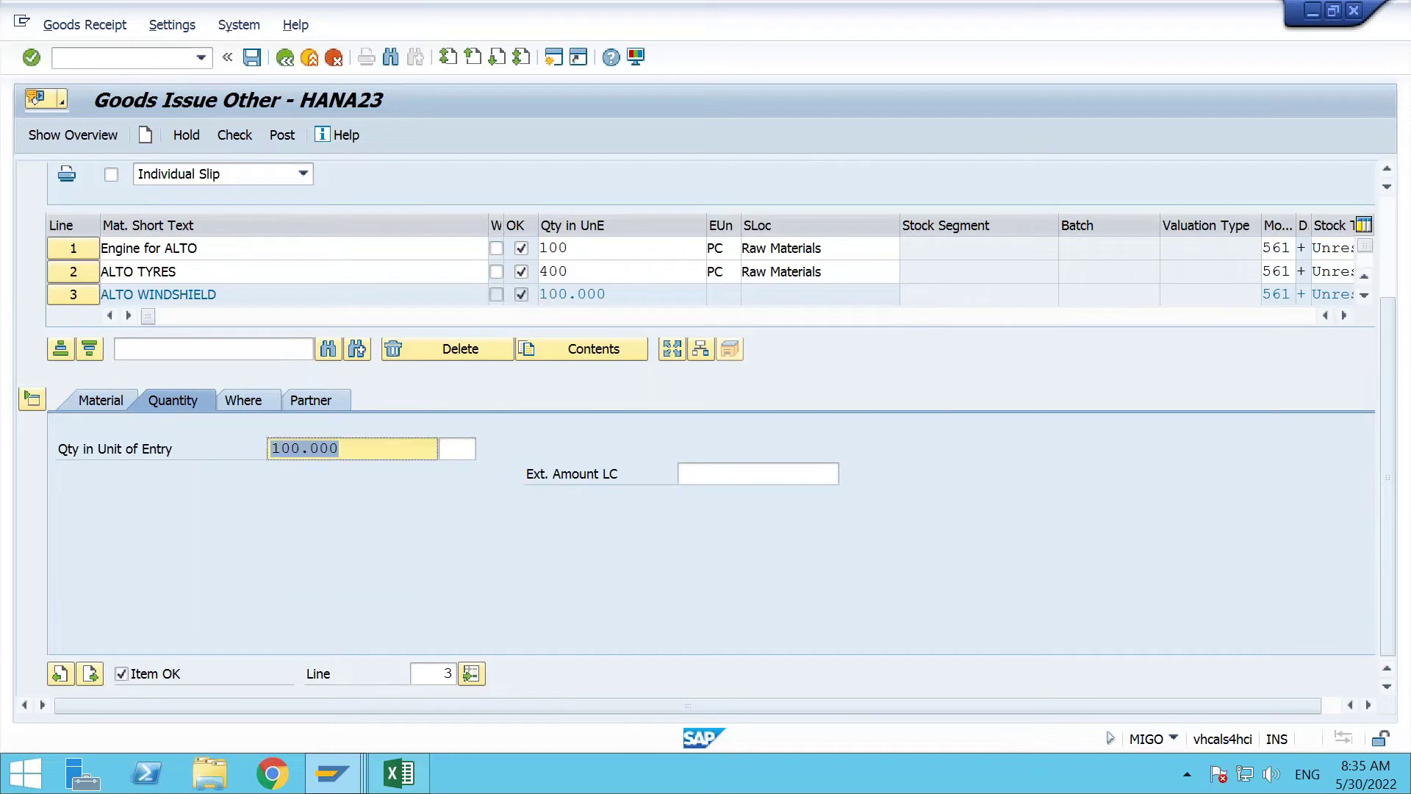
Assign plant 1710 and storage location 171C to the ALTO WINDSHIELD line.
{"action": "left_click", "coordinate": [244, 401]}
{"action": "left_click", "coordinate": [298, 498]}
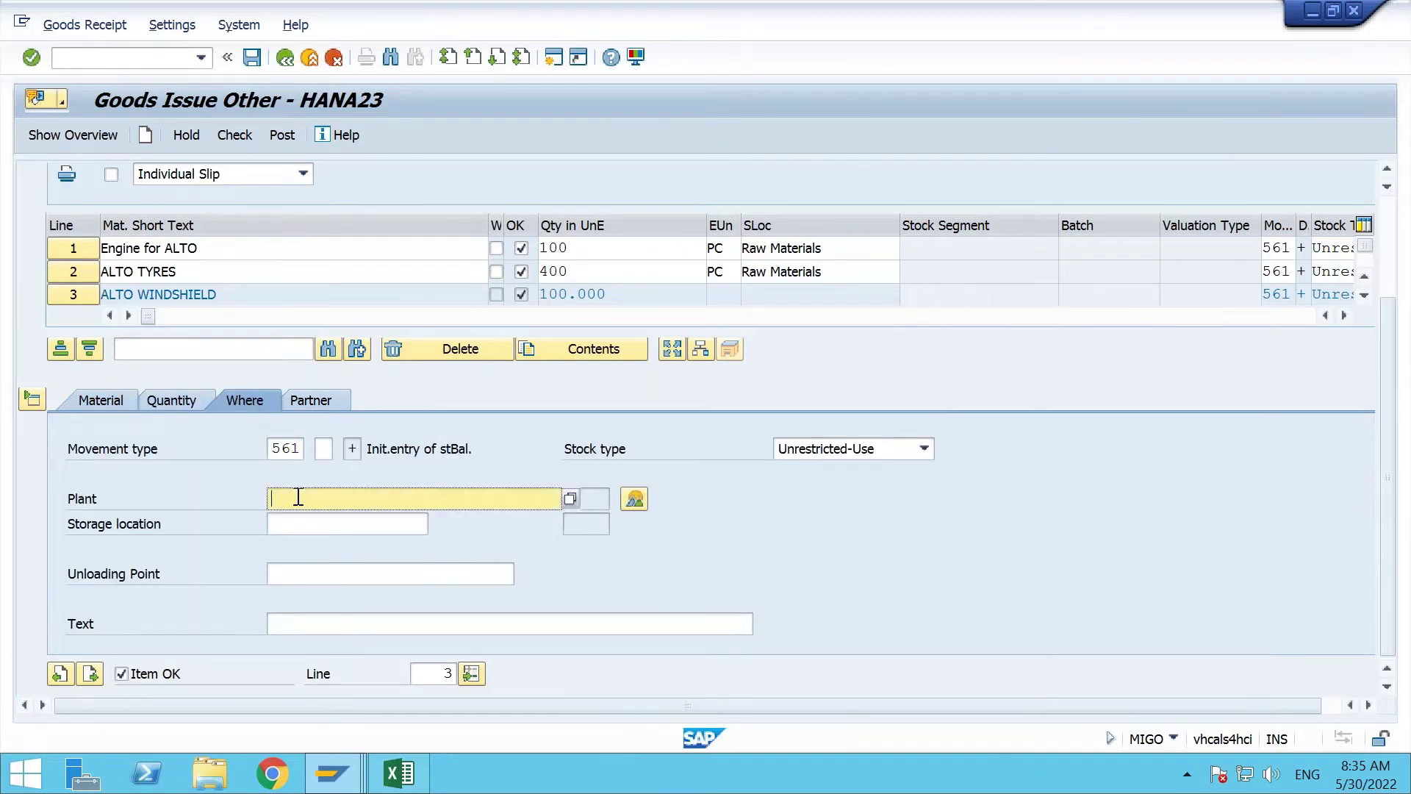
{"action": "type", "text": "1710"}
{"action": "key", "text": "Return"}
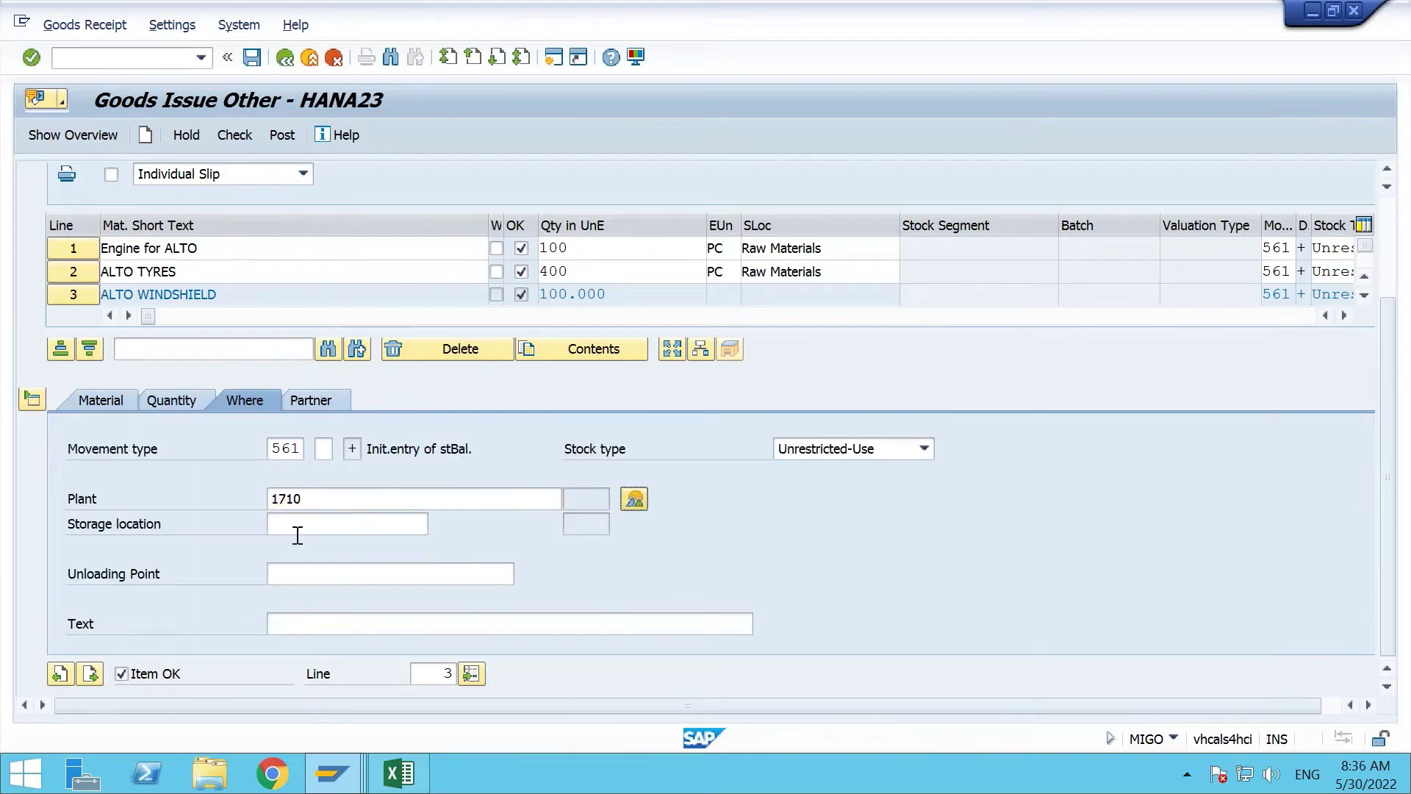
{"action": "left_click", "coordinate": [296, 523]}
{"action": "type", "text": "17"}
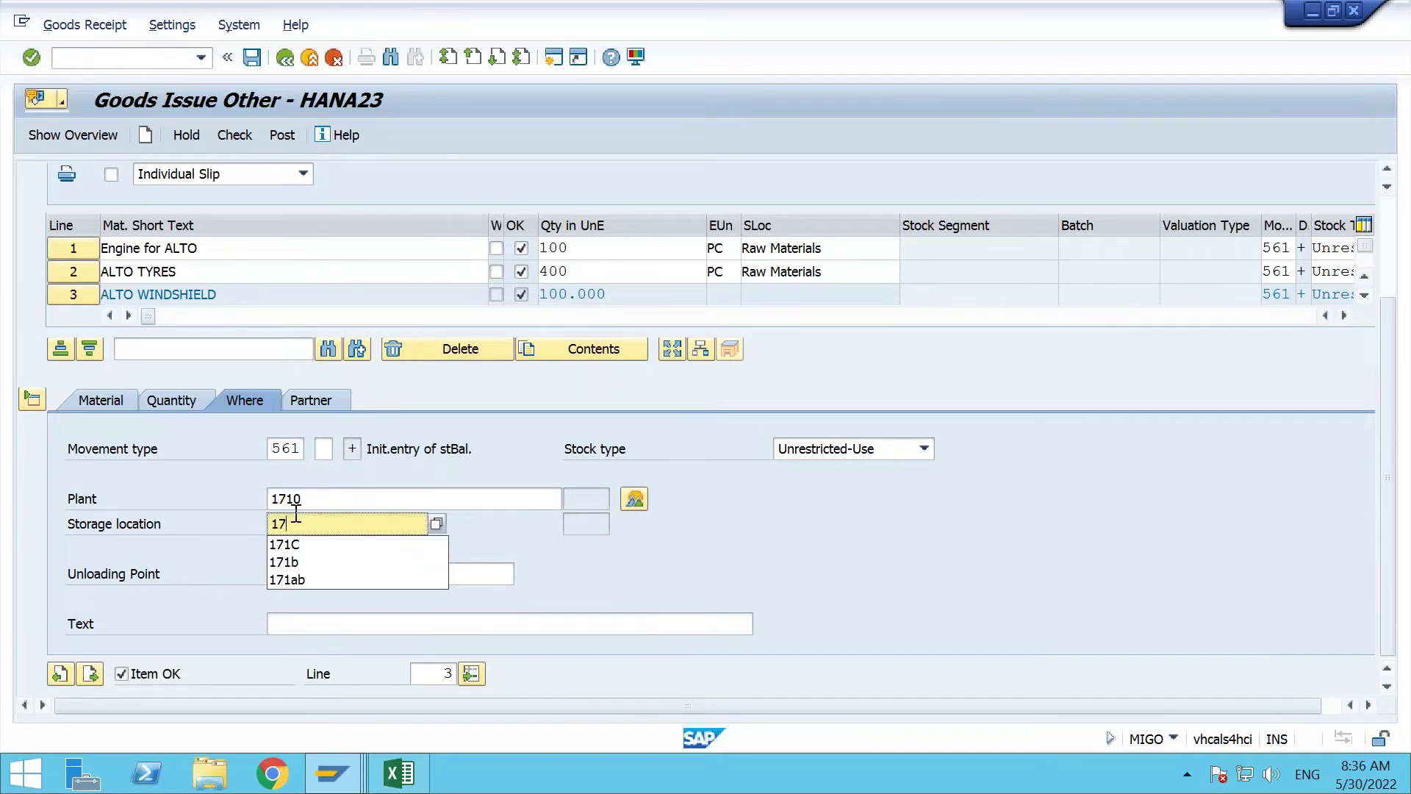
{"action": "type", "text": "1"}
{"action": "left_click", "coordinate": [285, 544]}
{"action": "key", "text": "Return"}
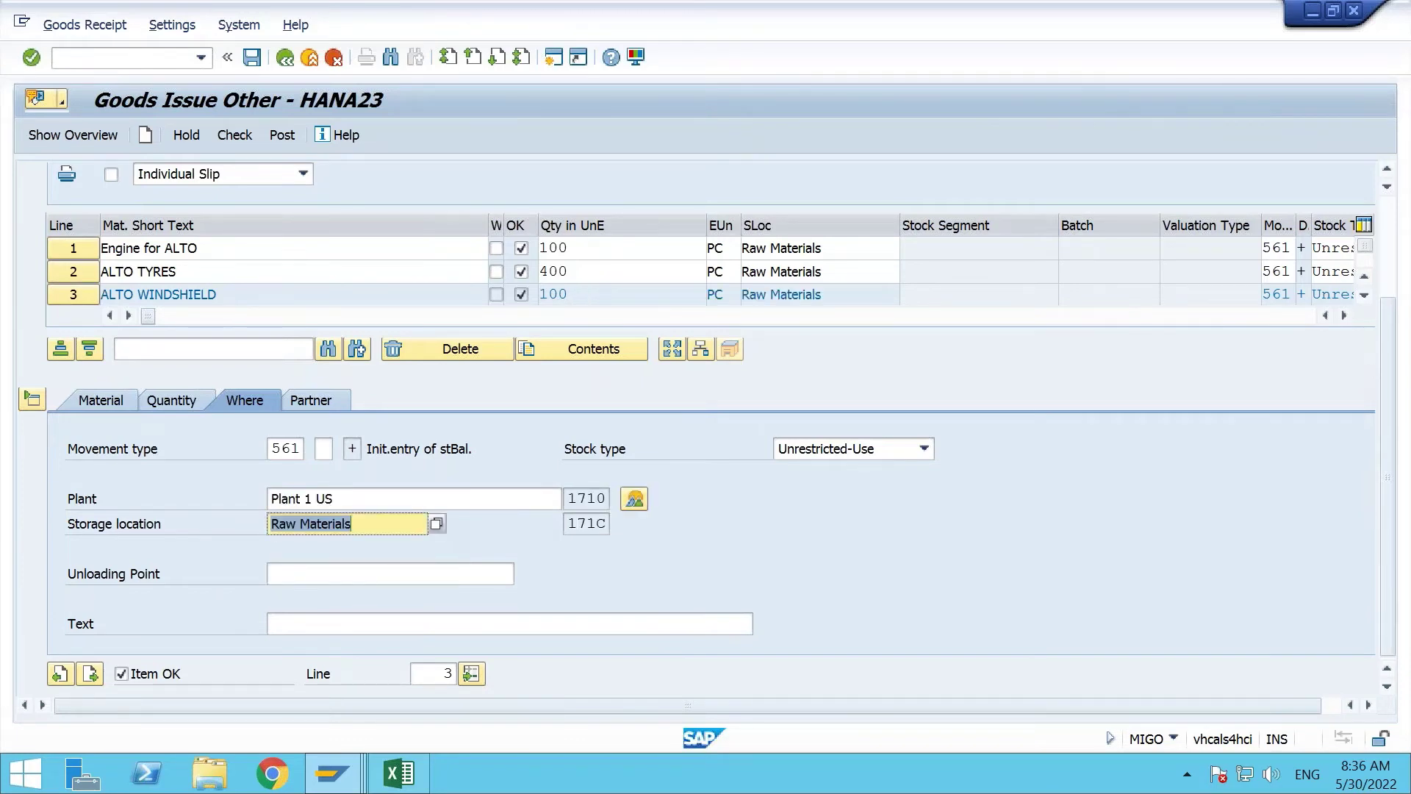
Check the goods movement document with its three component lines and post it.
{"action": "left_click", "coordinate": [241, 136]}
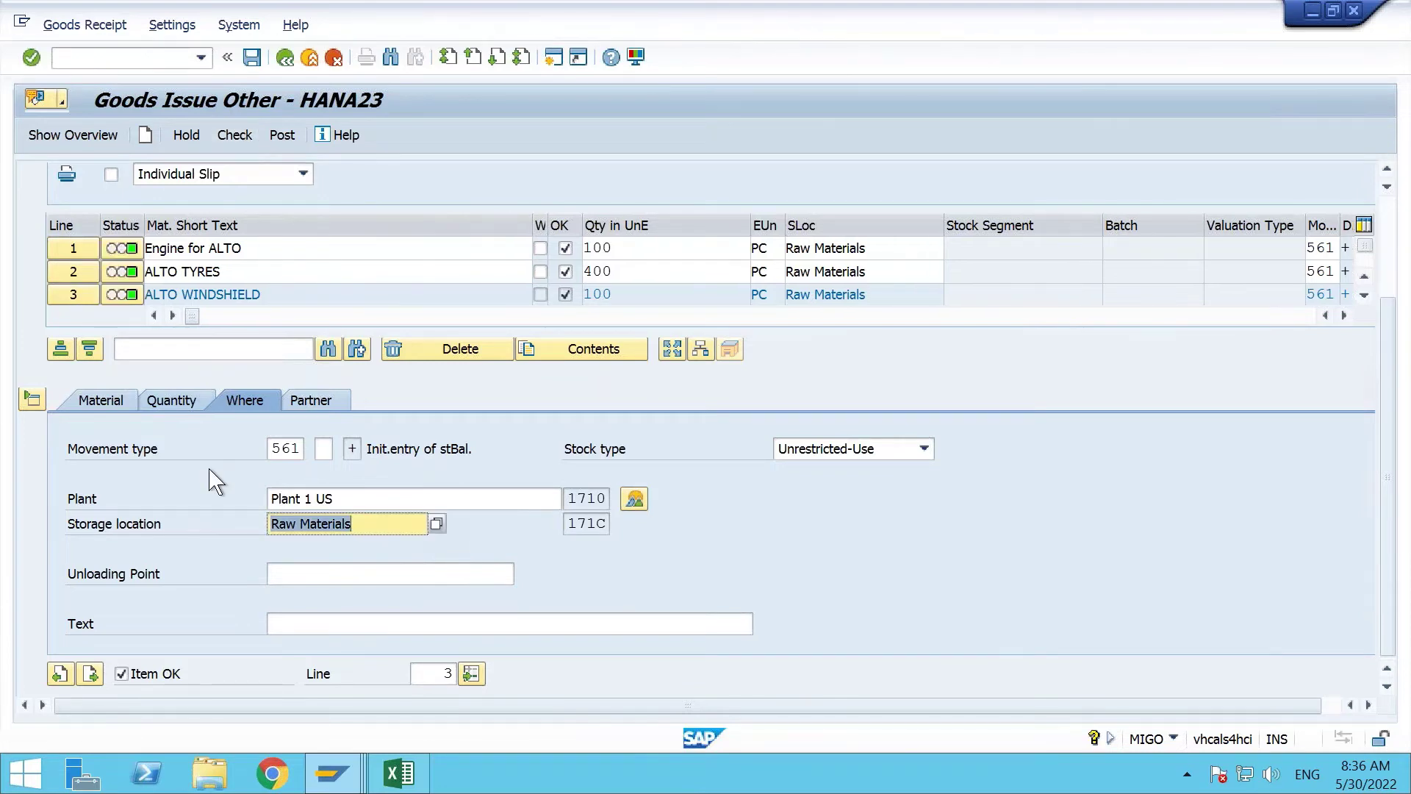
{"action": "left_click", "coordinate": [282, 135]}
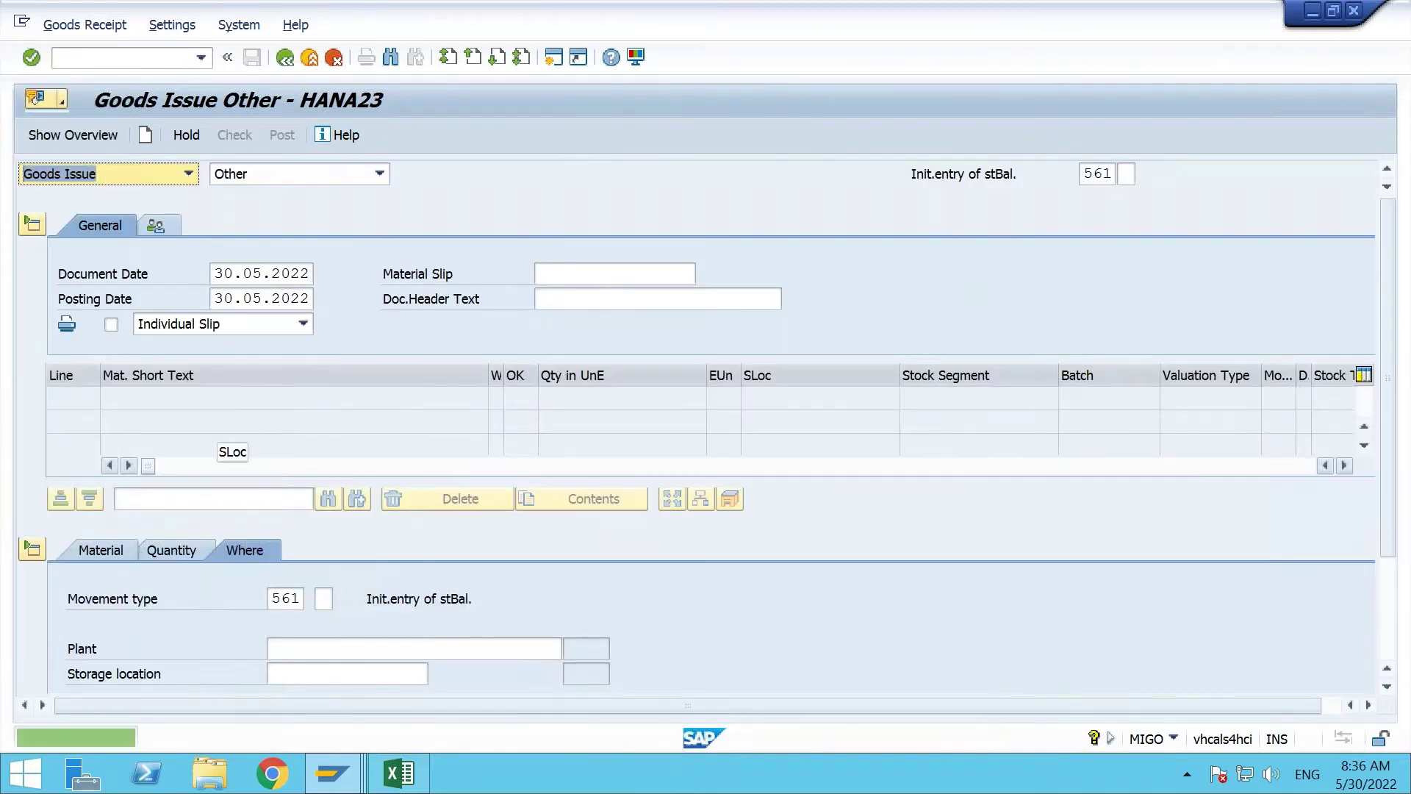
Refresh the stock/requirements list of ALTO ENGINE in its open session and check the available stock quantity.
{"action": "mouse_move", "coordinate": [339, 781]}
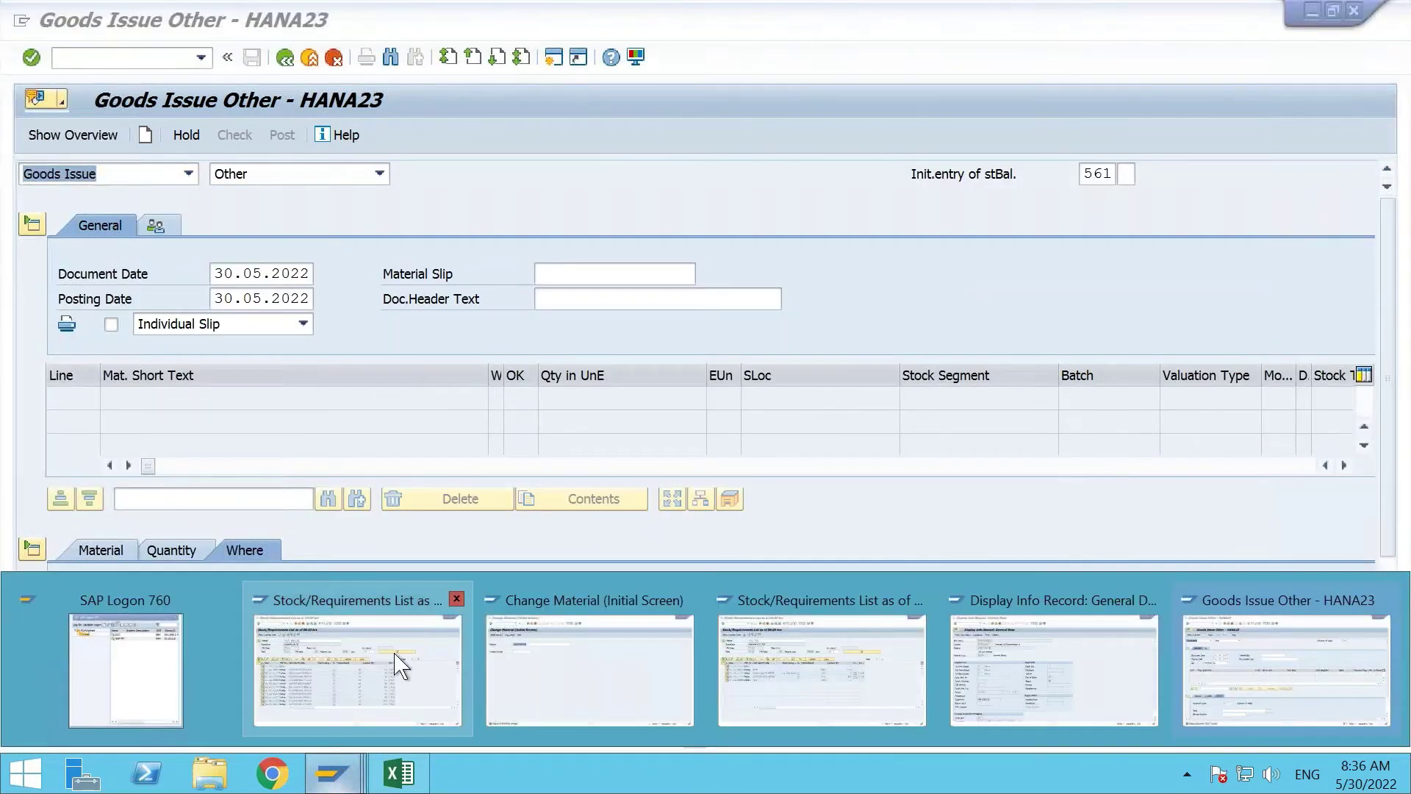
{"action": "left_click", "coordinate": [397, 665]}
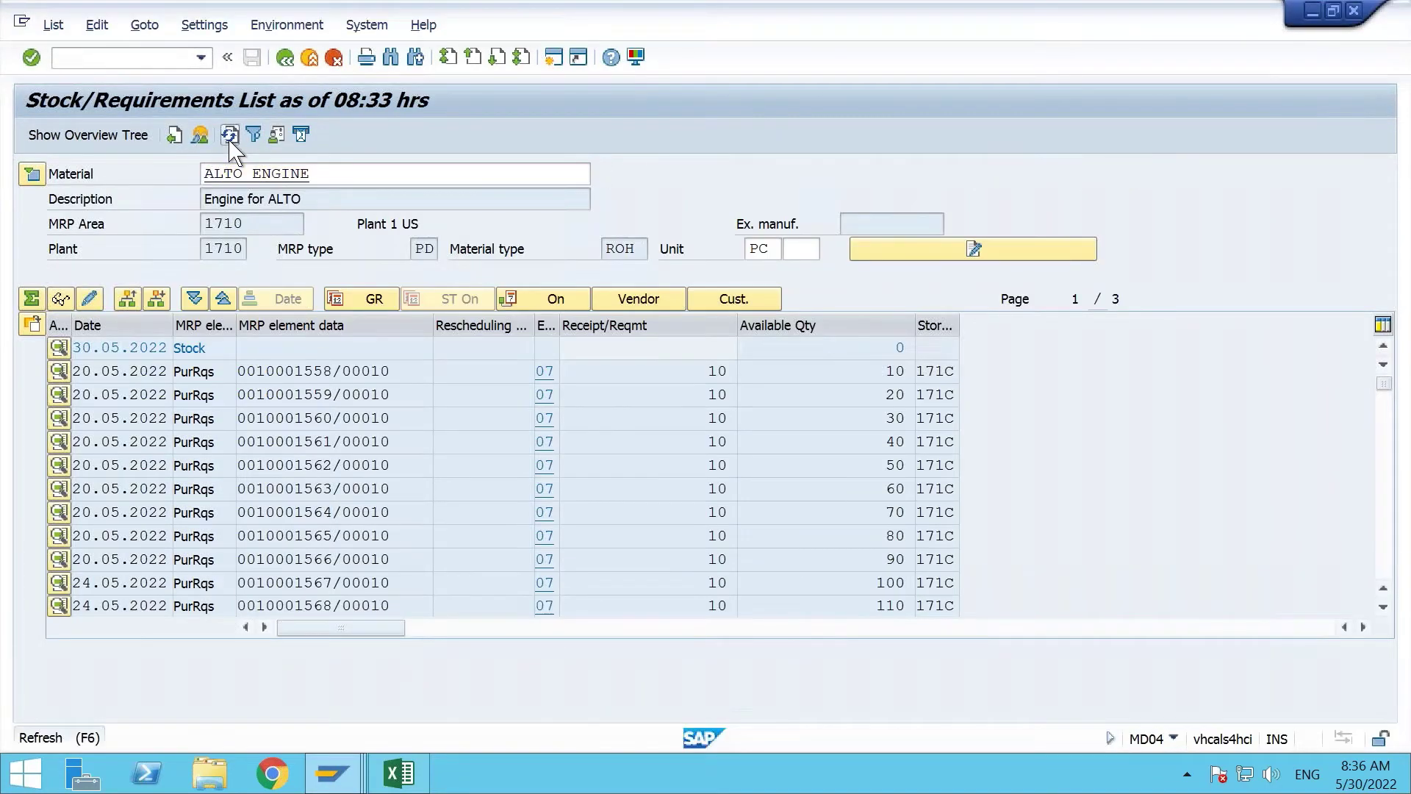
{"action": "left_click", "coordinate": [230, 135]}
{"action": "left_click", "coordinate": [893, 347]}
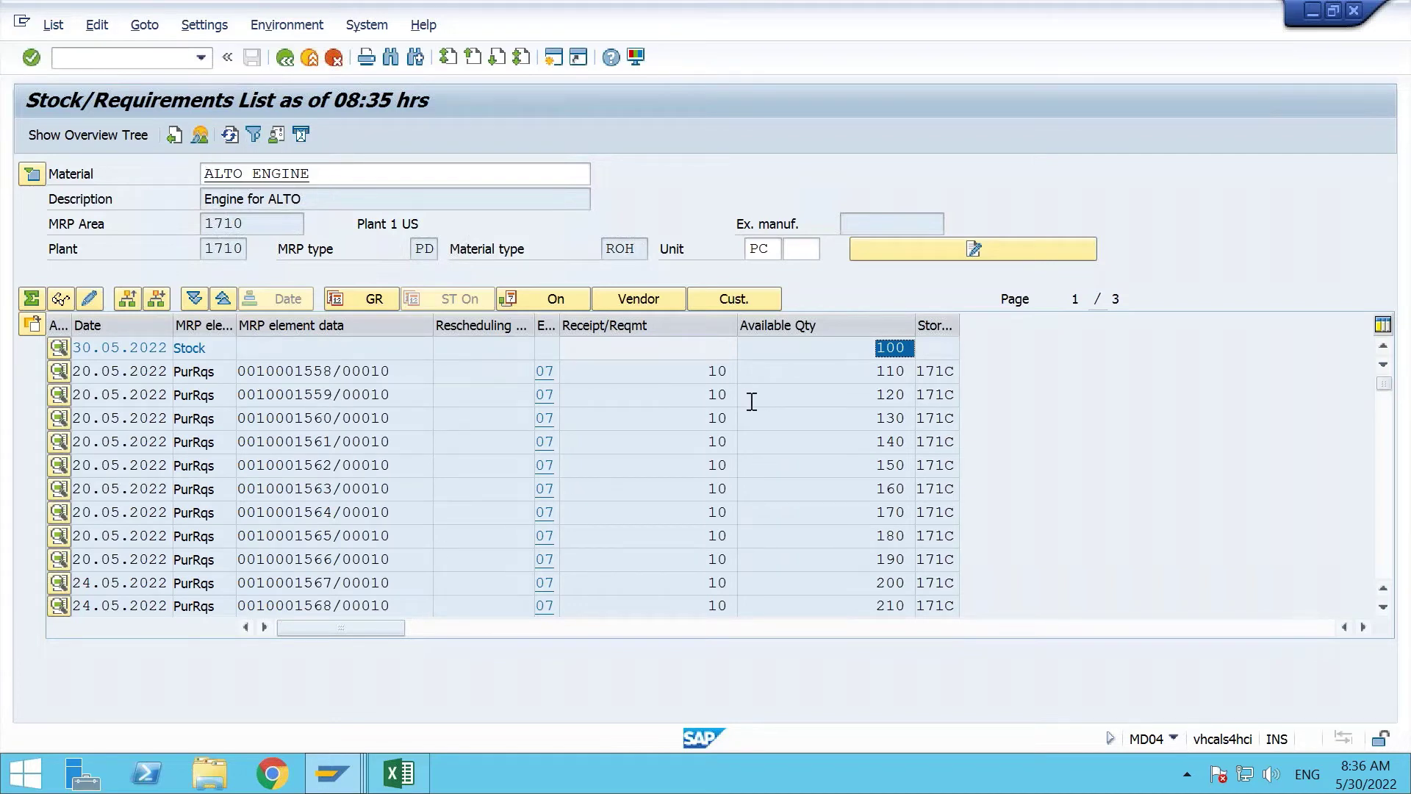
Display the stock/requirements list for material SUBCONFIN and refresh it.
{"action": "left_click_drag", "start_coordinate": [314, 173], "coordinate": [197, 168]}
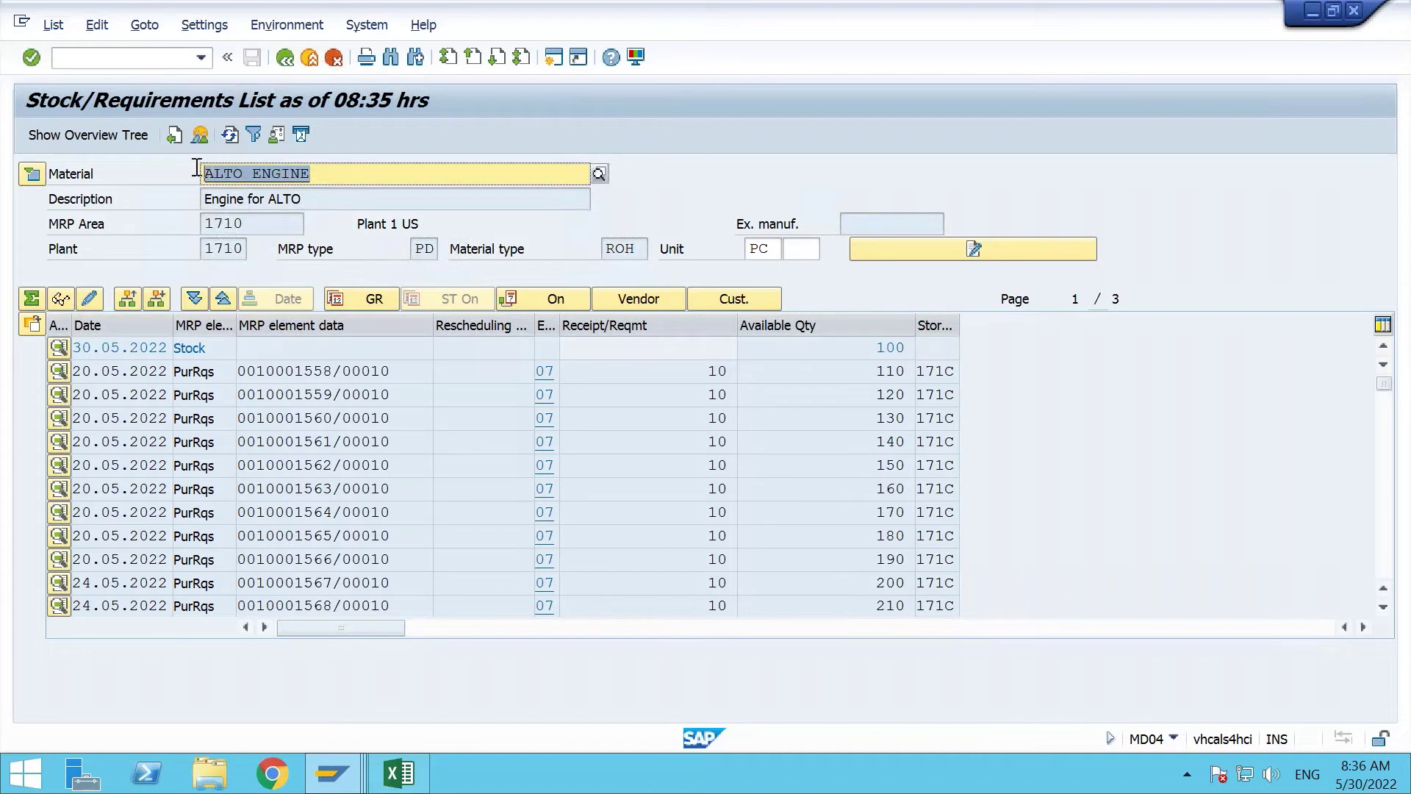
{"action": "type", "text": "su"}
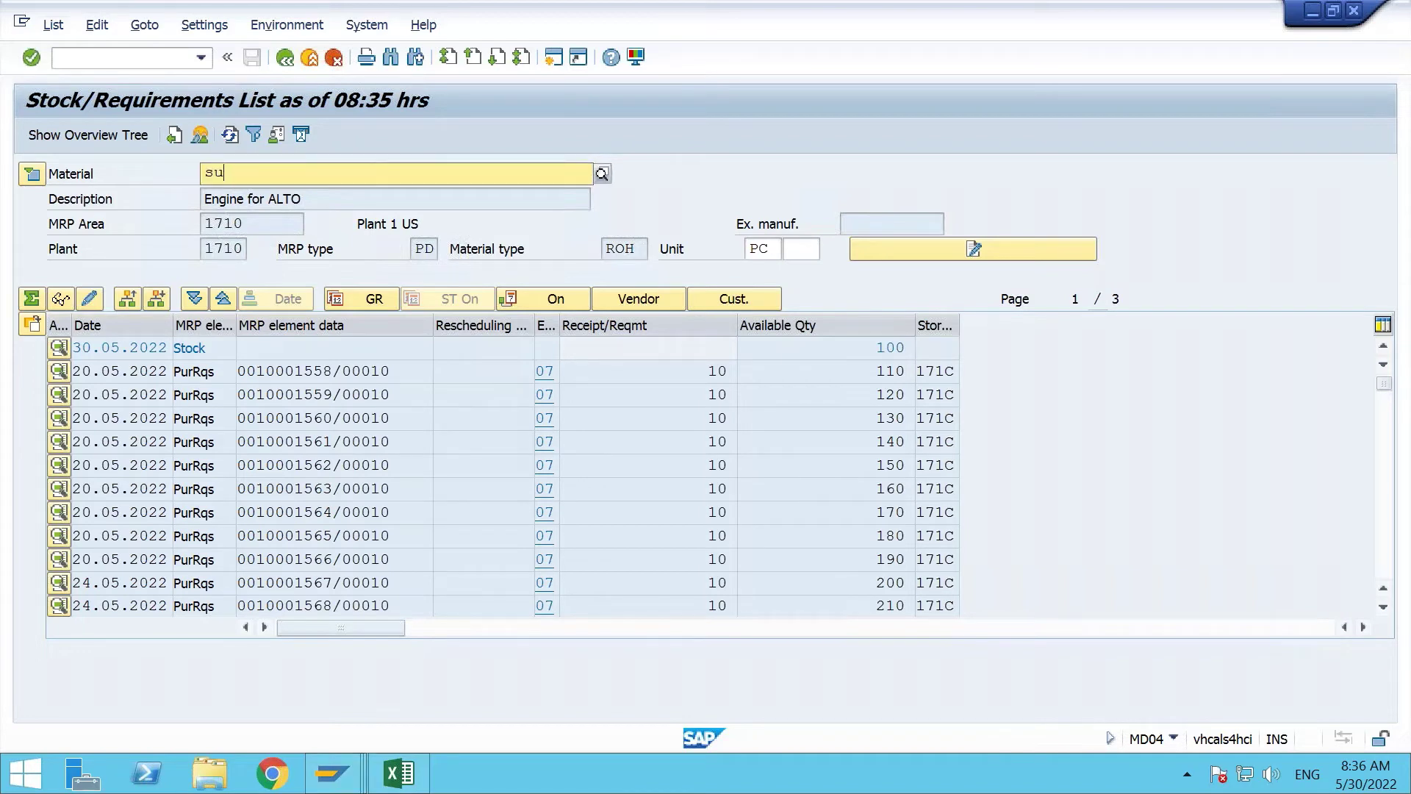
{"action": "left_click", "coordinate": [228, 219]}
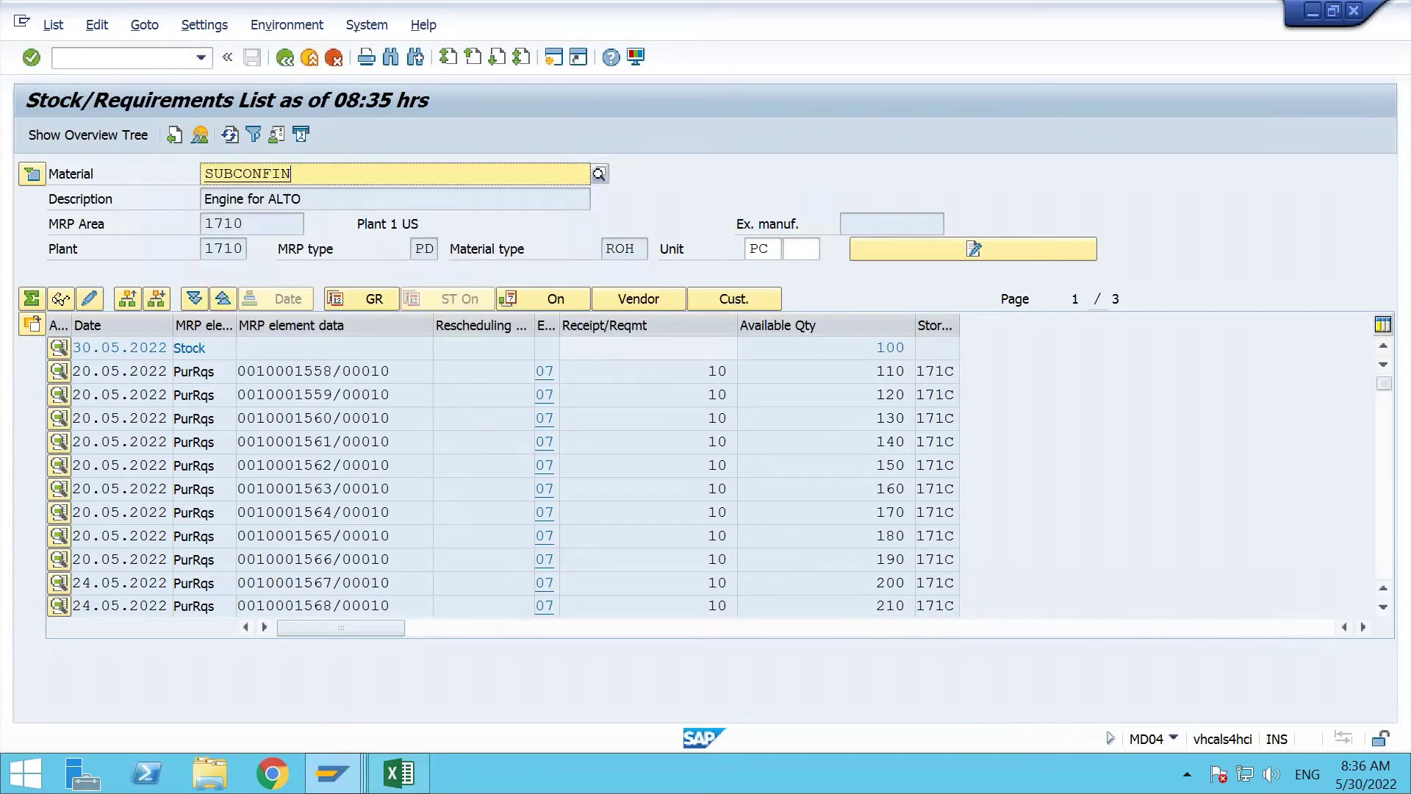
{"action": "key", "text": "Return"}
{"action": "left_click", "coordinate": [231, 137]}
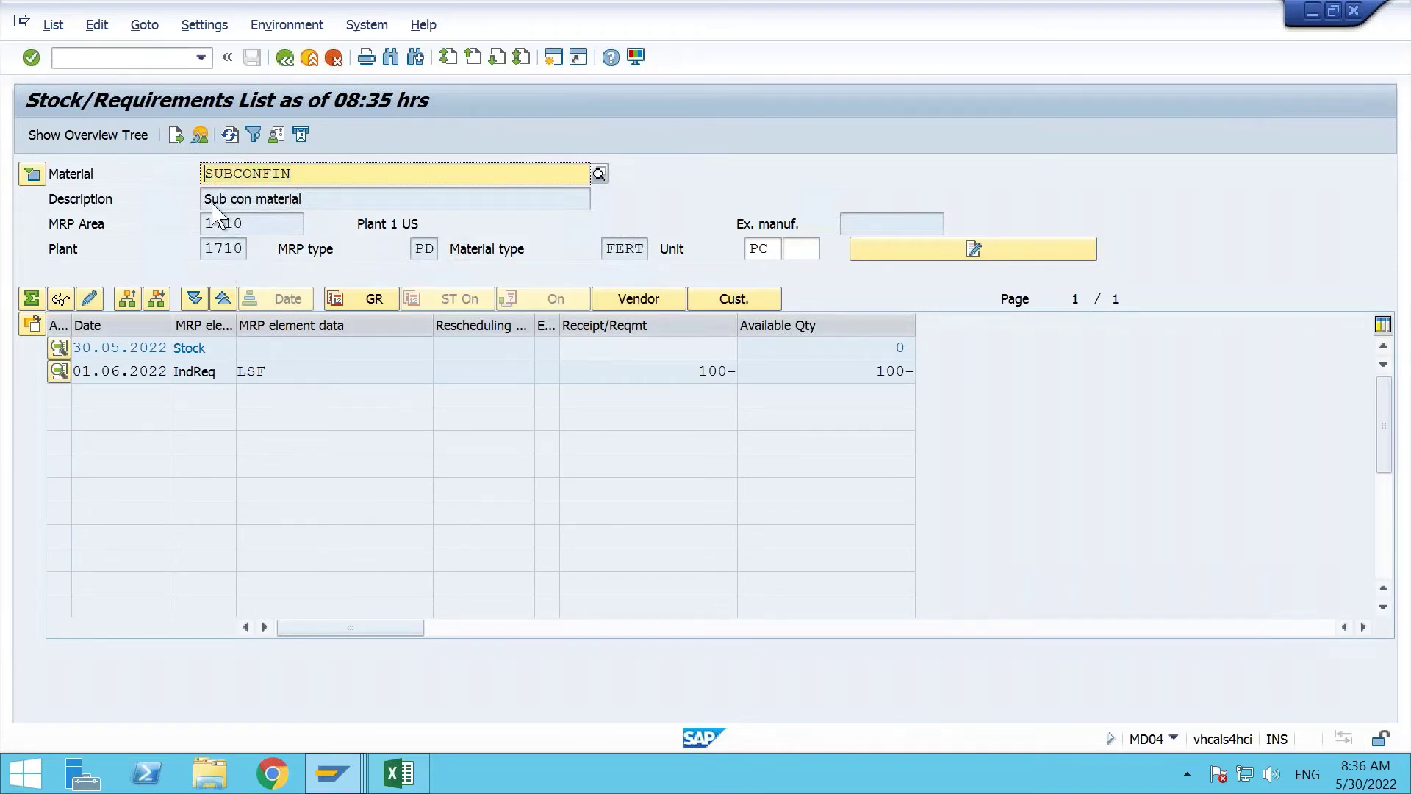
Switch to the Change Material session and open the MRP Live transaction MD01N there.
{"action": "mouse_move", "coordinate": [325, 788]}
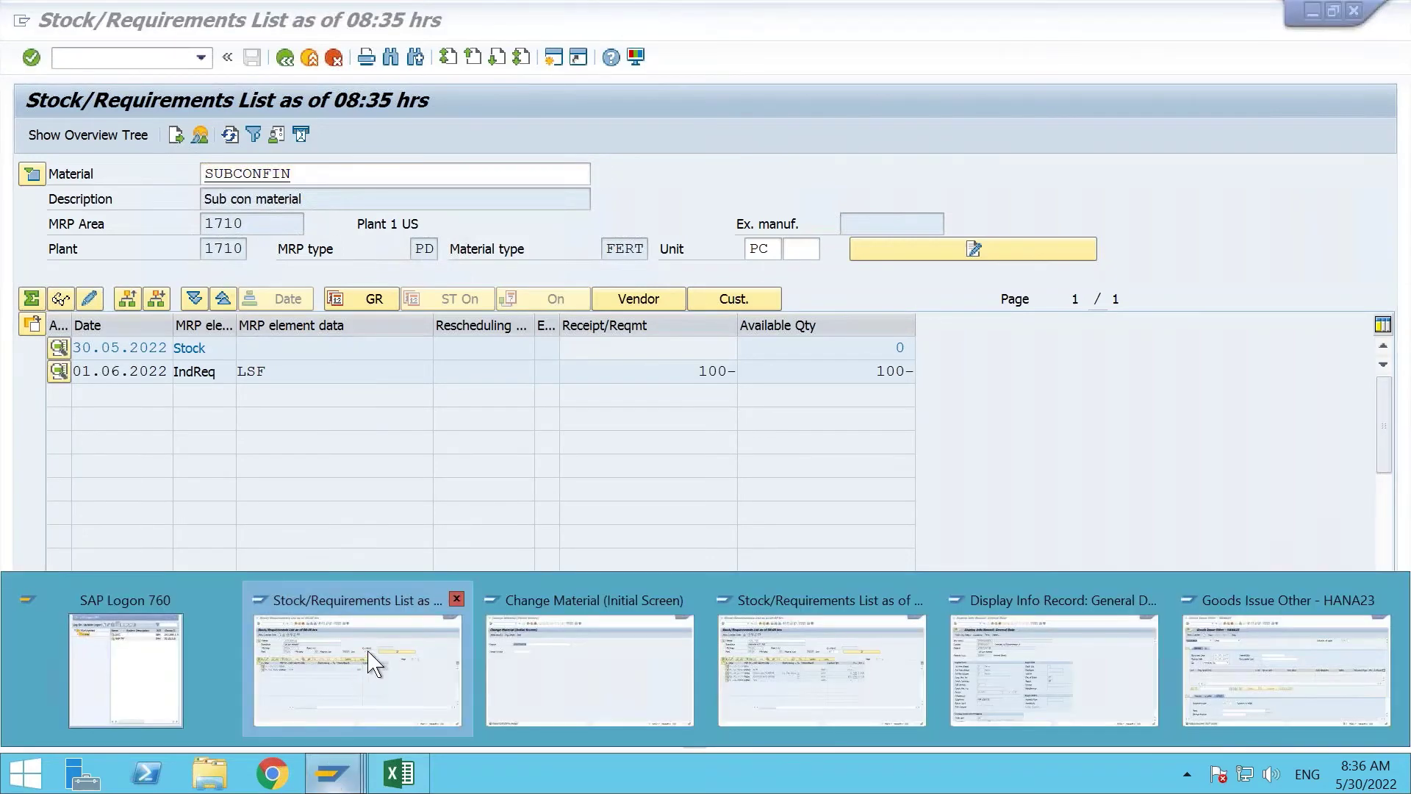
{"action": "left_click", "coordinate": [625, 670]}
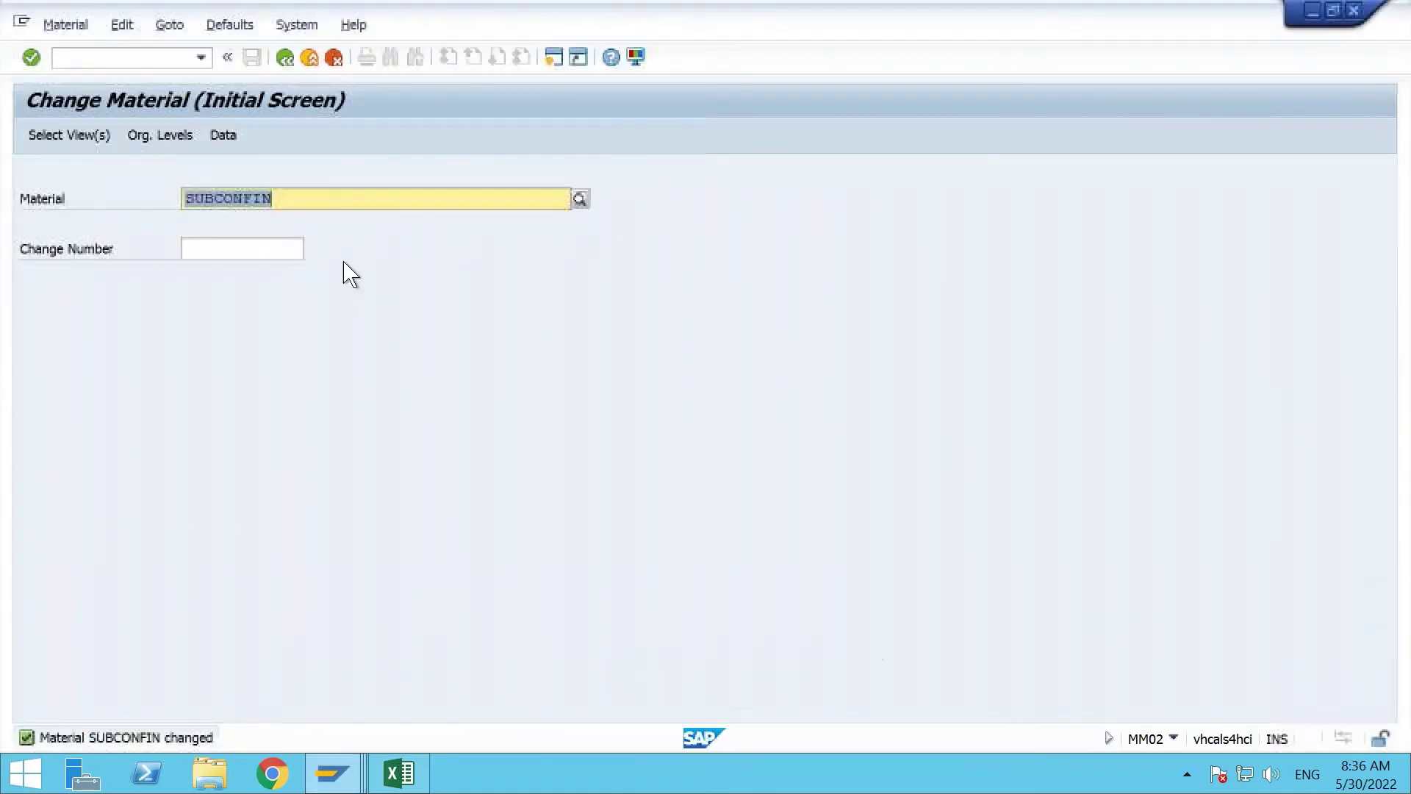
{"action": "left_click", "coordinate": [133, 59]}
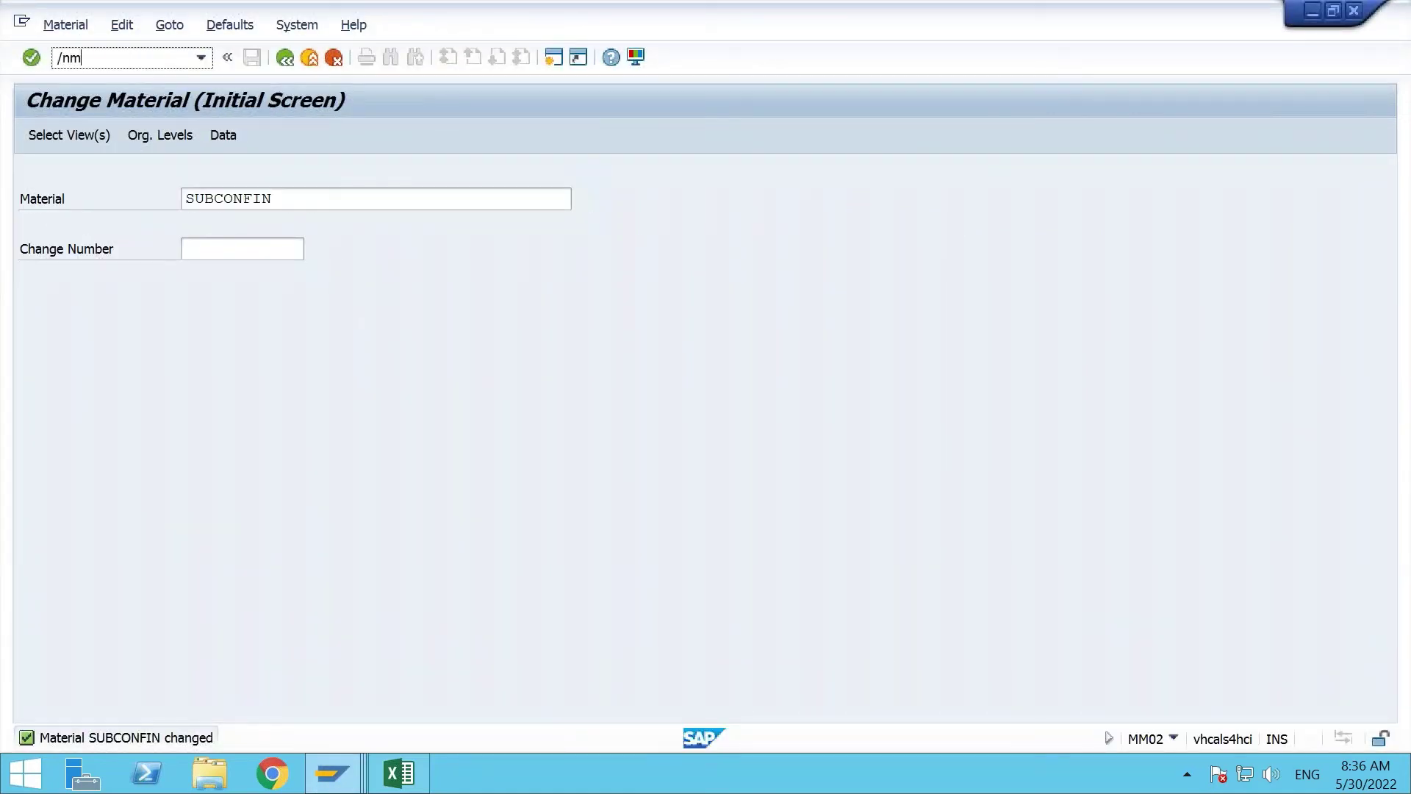
{"action": "key", "text": "Return"}
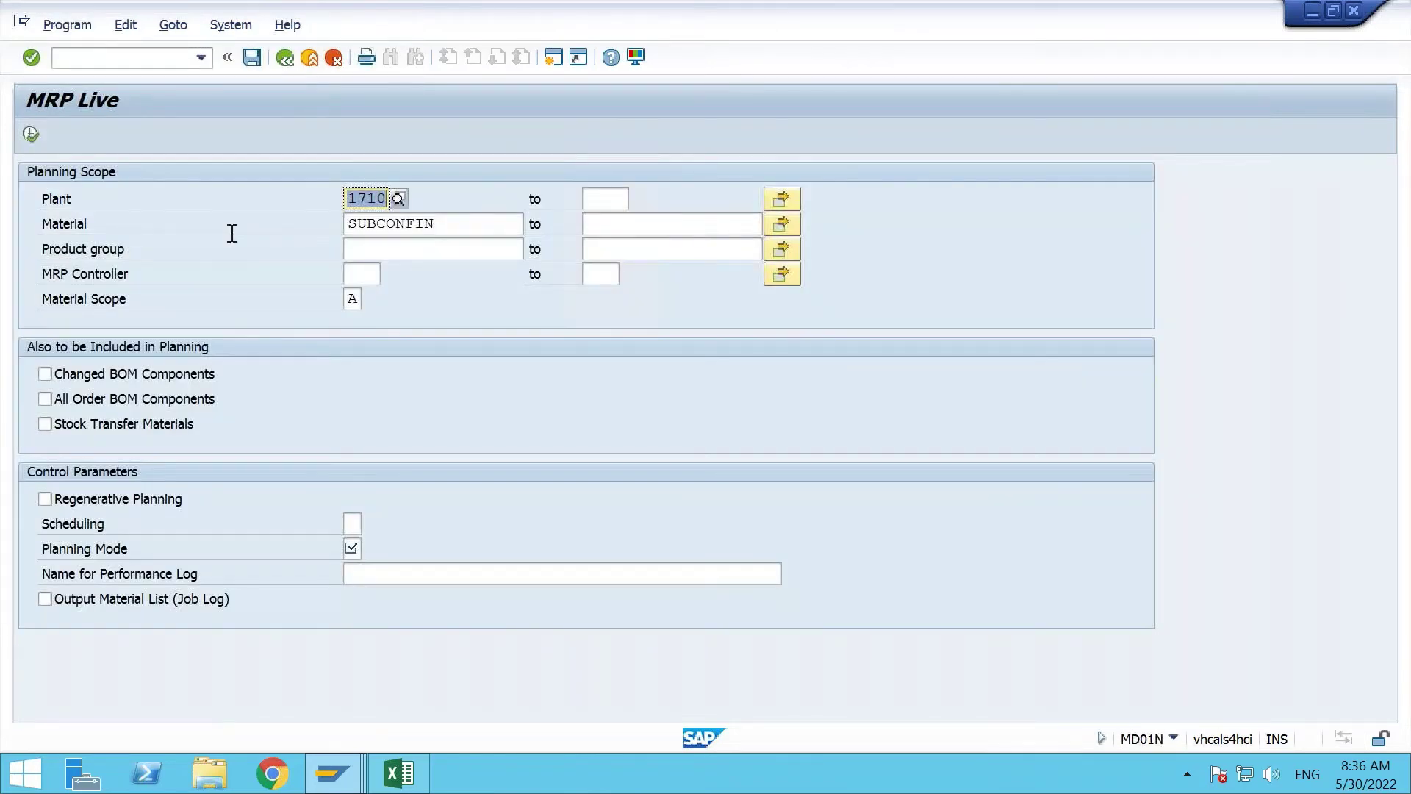
Include all order BOM components in the MRP Live run, enable regenerative planning and set scheduling to 1.
{"action": "left_click", "coordinate": [98, 395]}
{"action": "left_click", "coordinate": [103, 503]}
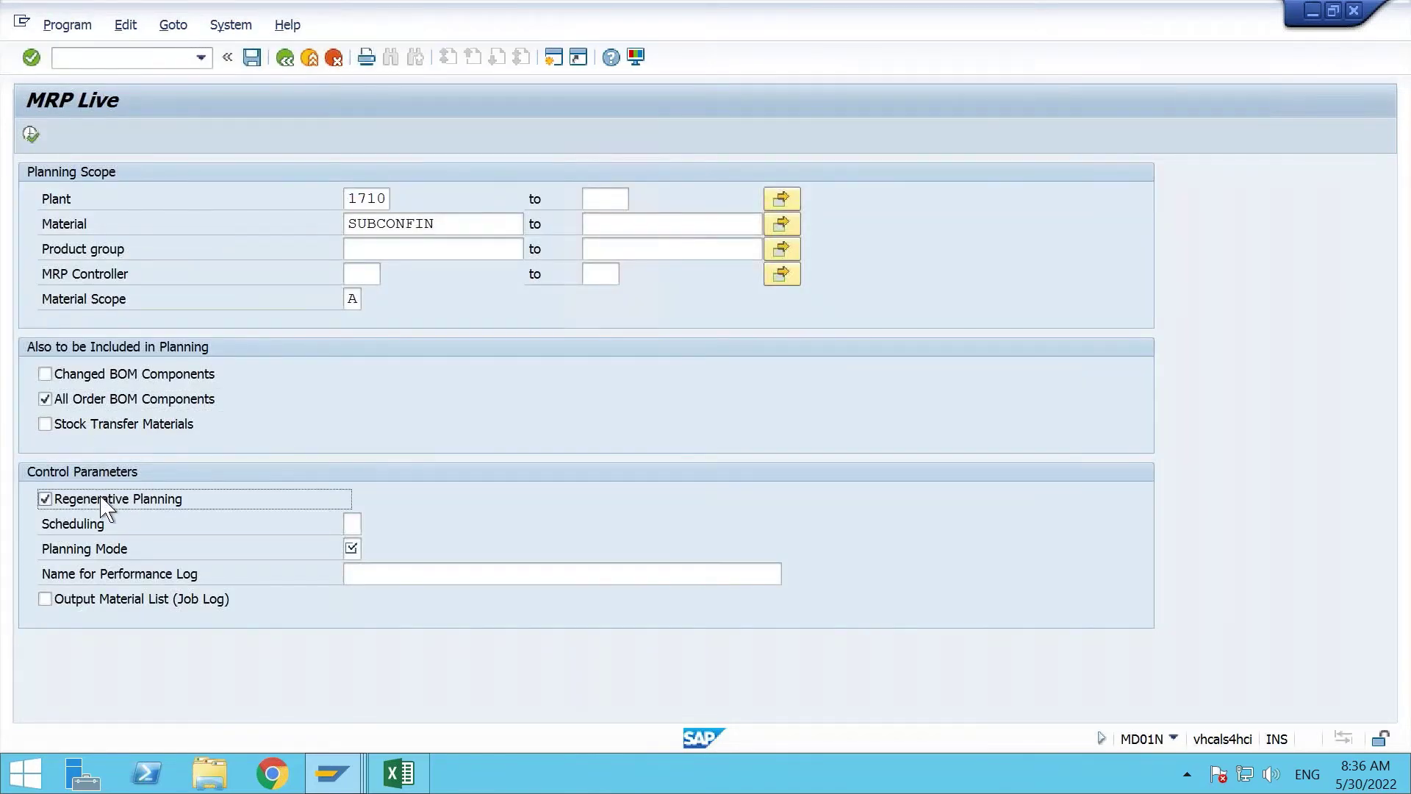
{"action": "left_click", "coordinate": [351, 524]}
{"action": "type", "text": "1"}
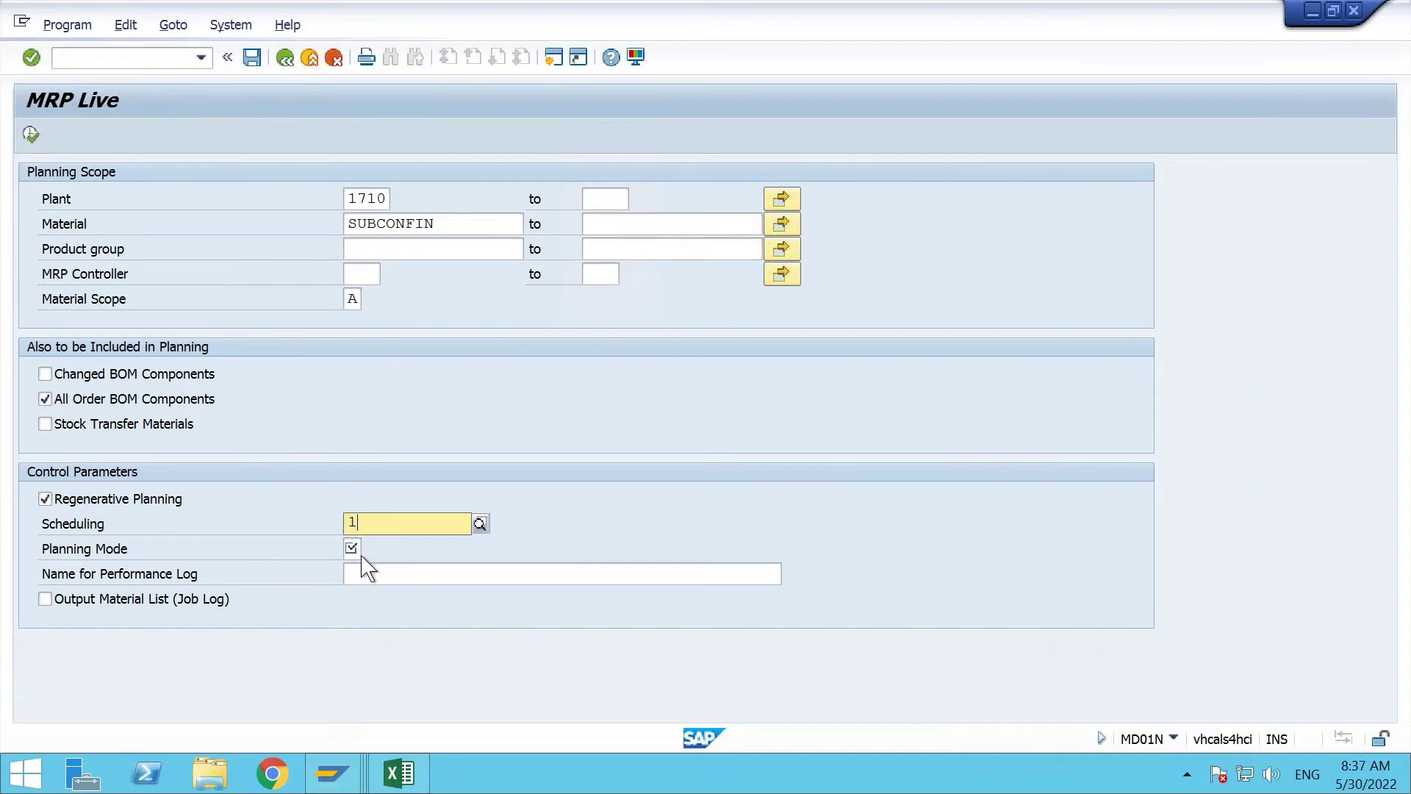
{"action": "key", "text": "F4"}
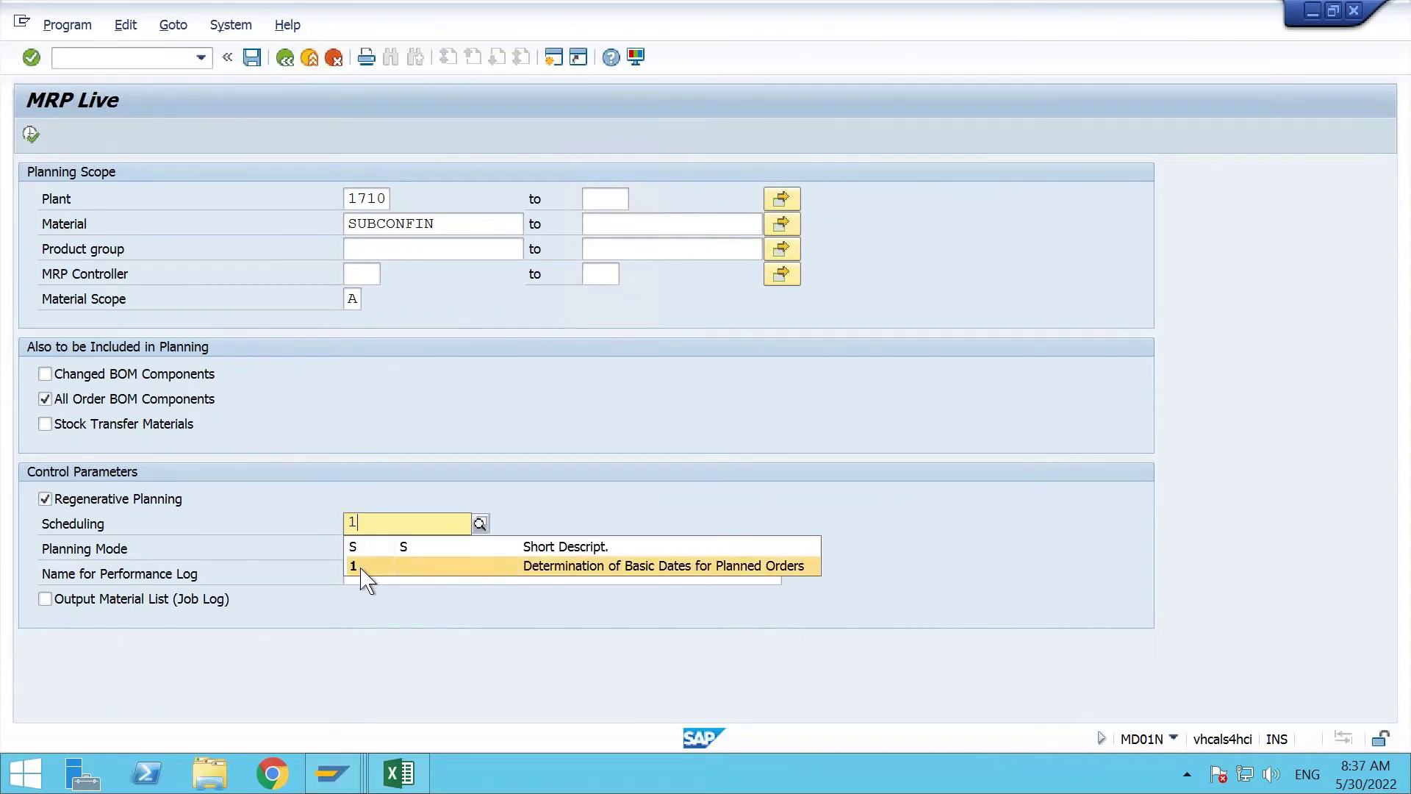
{"action": "left_click", "coordinate": [362, 568]}
Set the planning mode to 1 (Adapt Planning Data) and execute the MRP Live run for SUBCONFIN.
{"action": "left_click", "coordinate": [355, 549]}
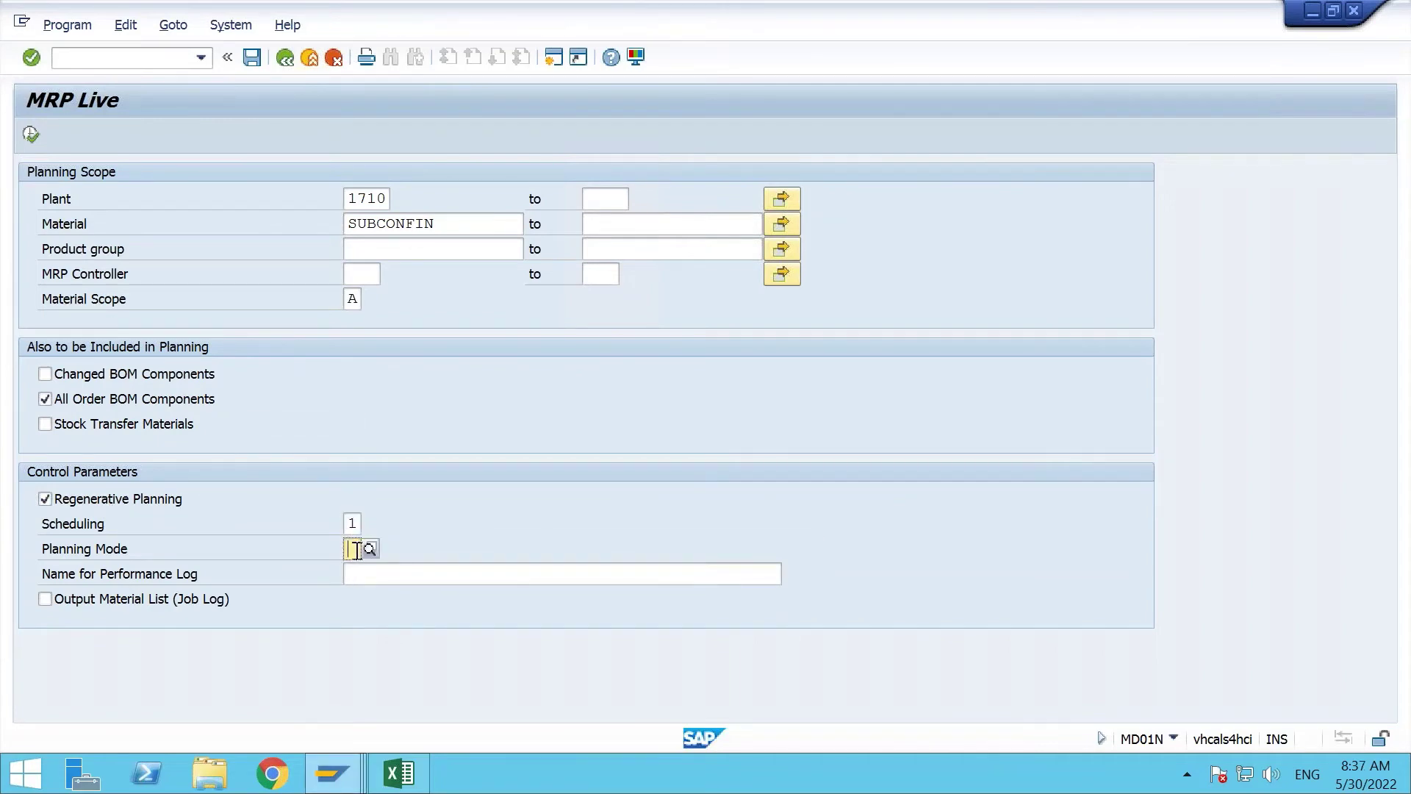
{"action": "type", "text": "1"}
{"action": "key", "text": "F4"}
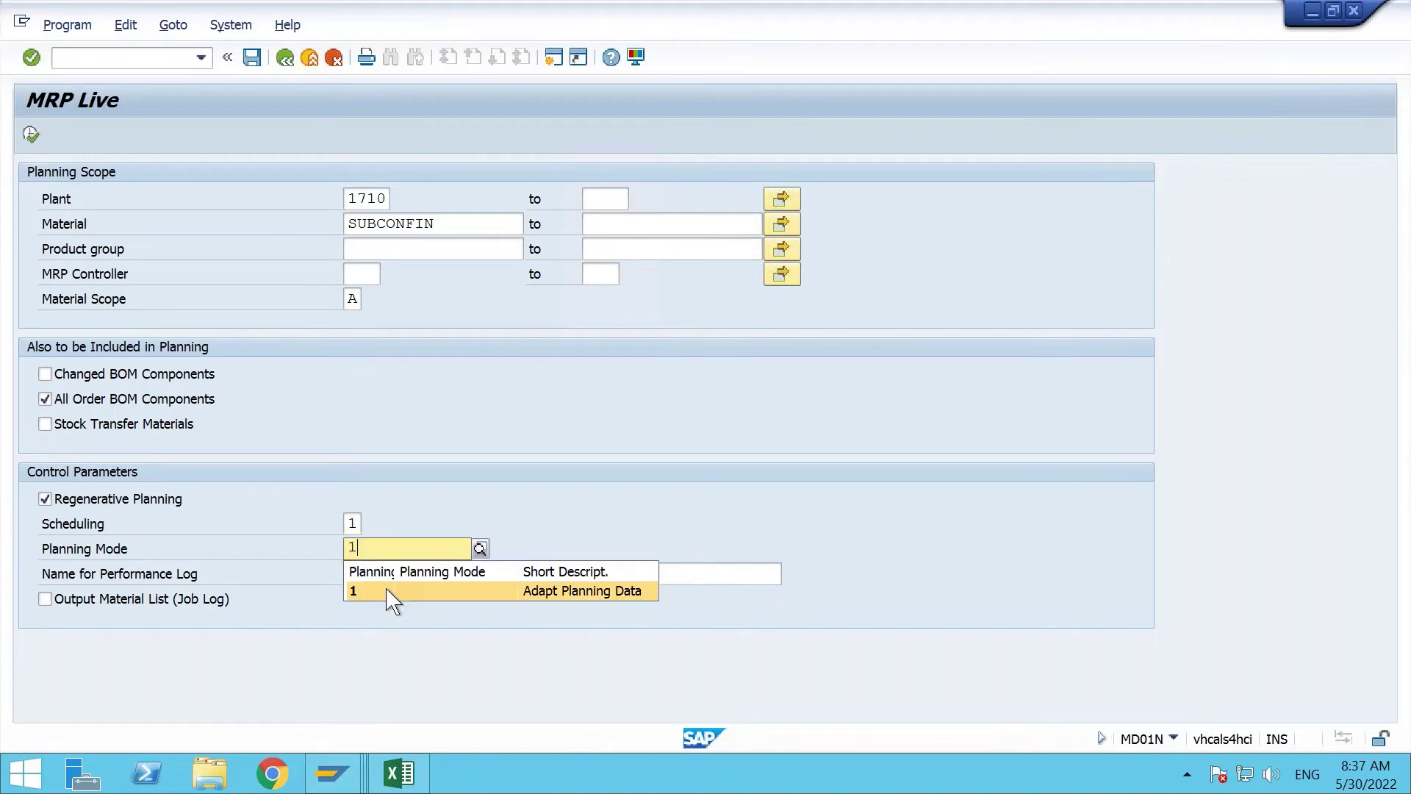
{"action": "left_click", "coordinate": [390, 596]}
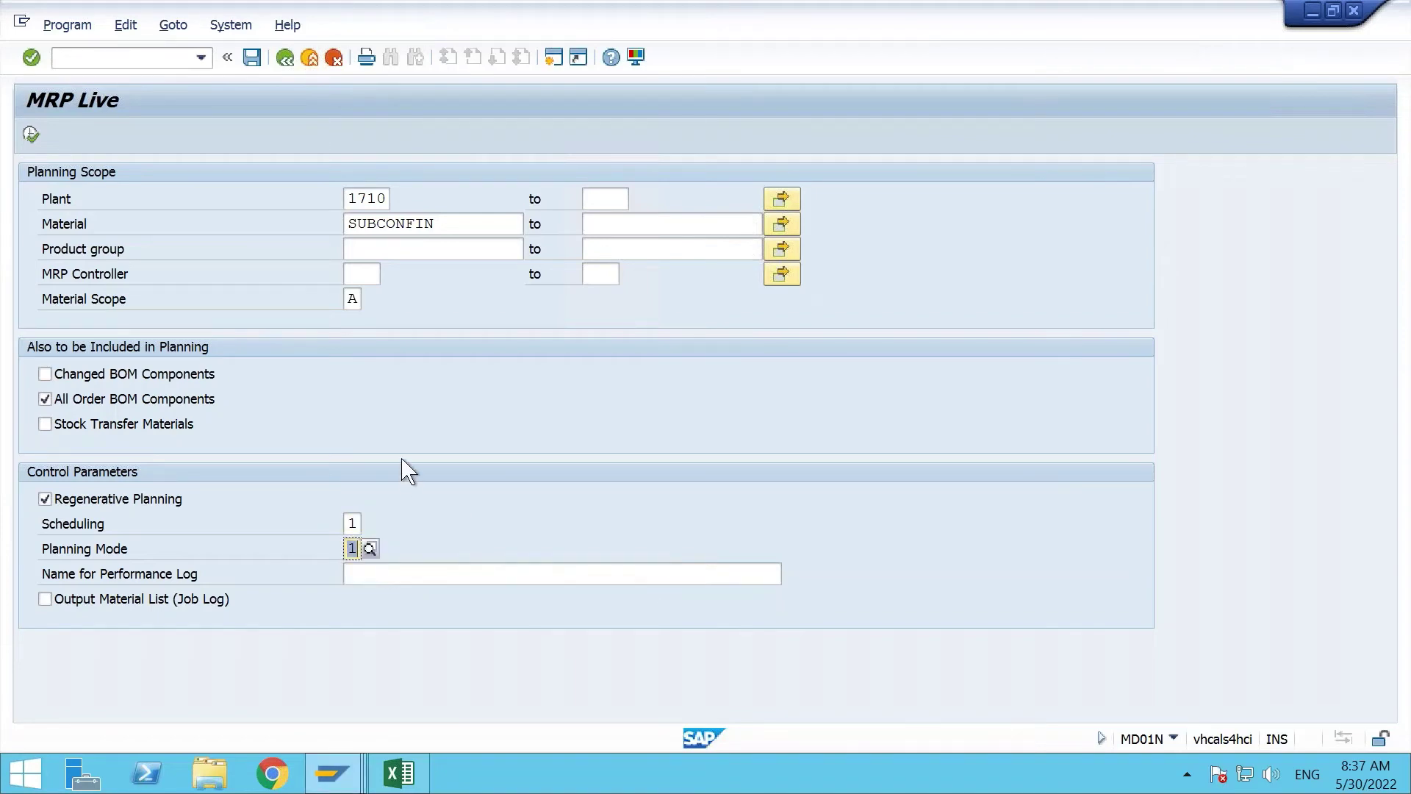
{"action": "left_click", "coordinate": [31, 134]}
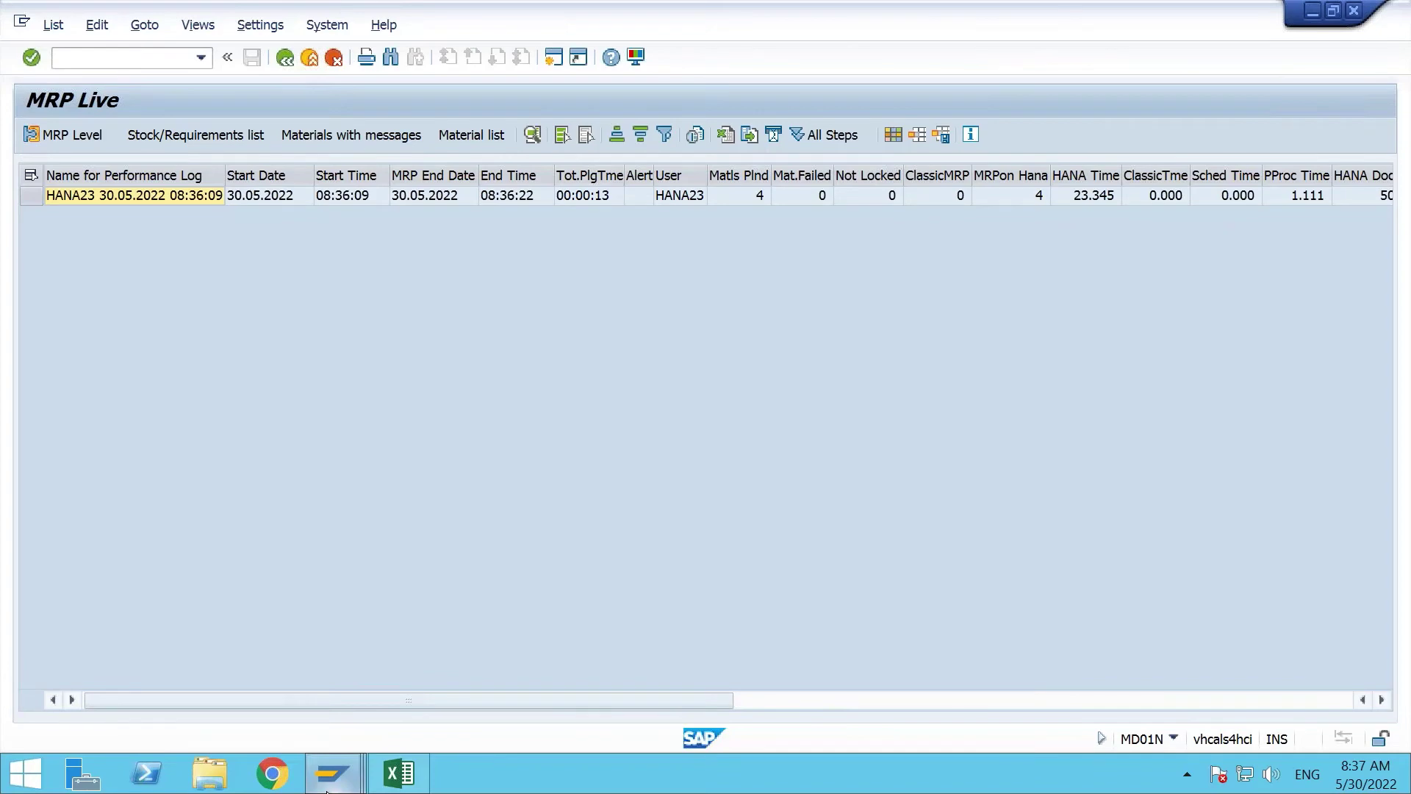
Refresh the stock/requirements list of SUBCONFIN in its open session and check the purchase requisition element.
{"action": "mouse_move", "coordinate": [327, 779]}
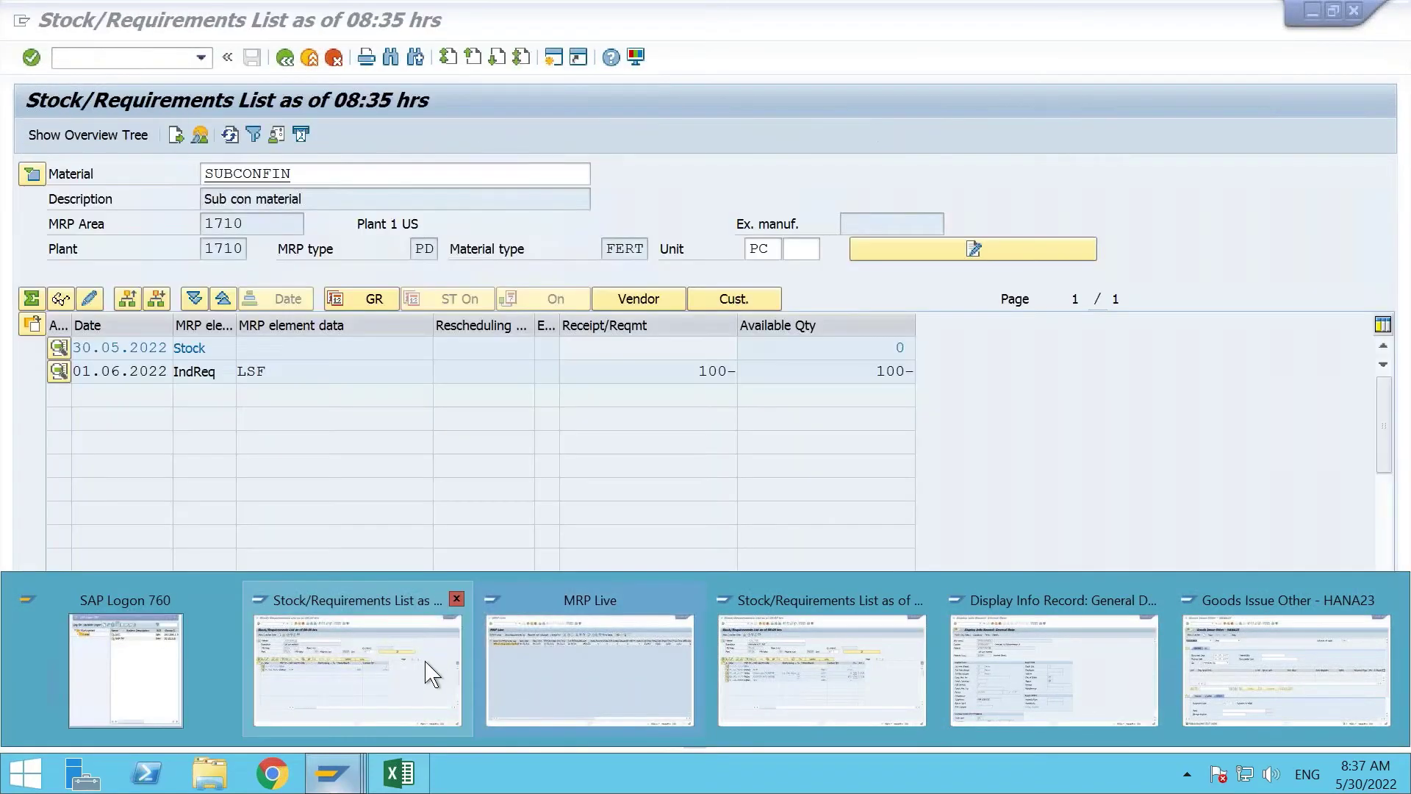
{"action": "left_click", "coordinate": [432, 672]}
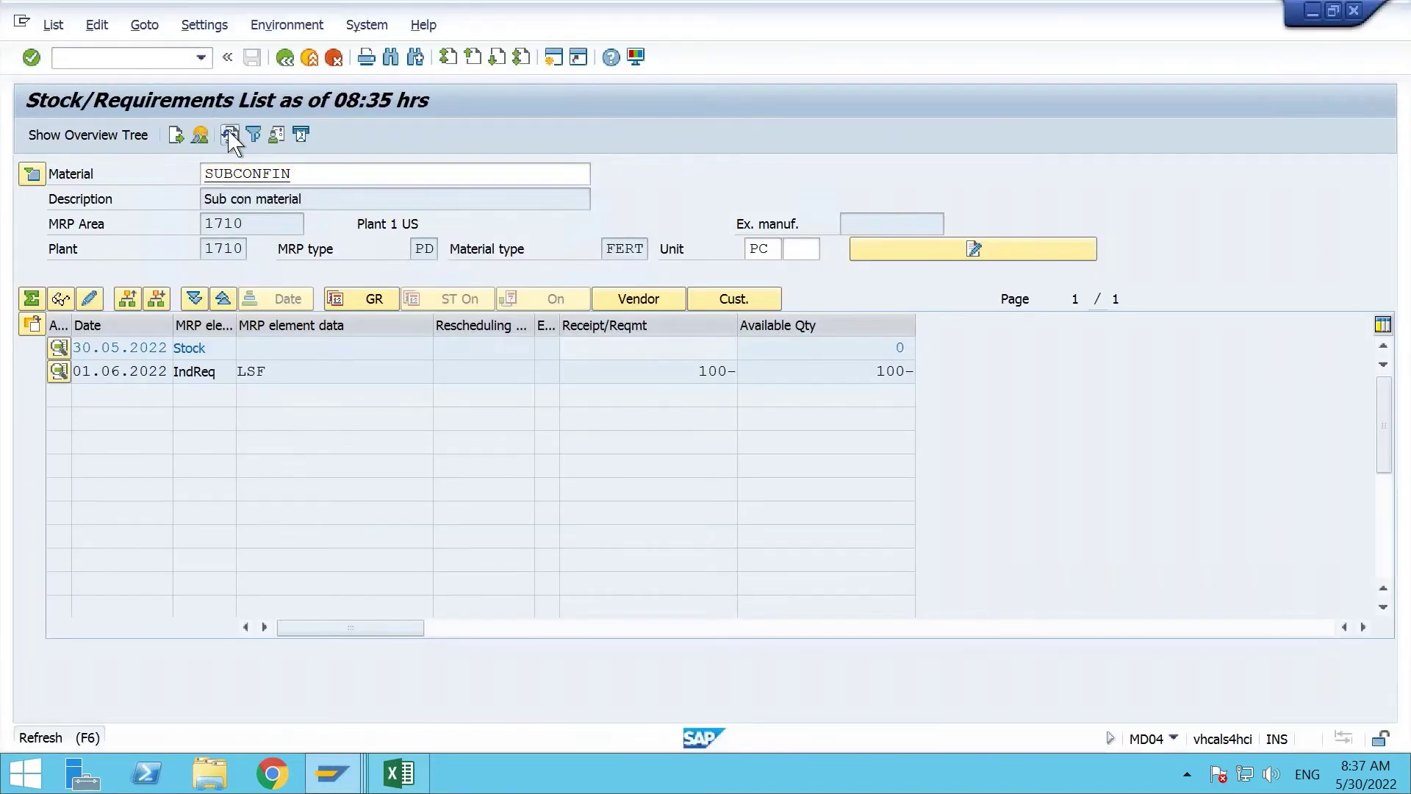
{"action": "left_click", "coordinate": [229, 135]}
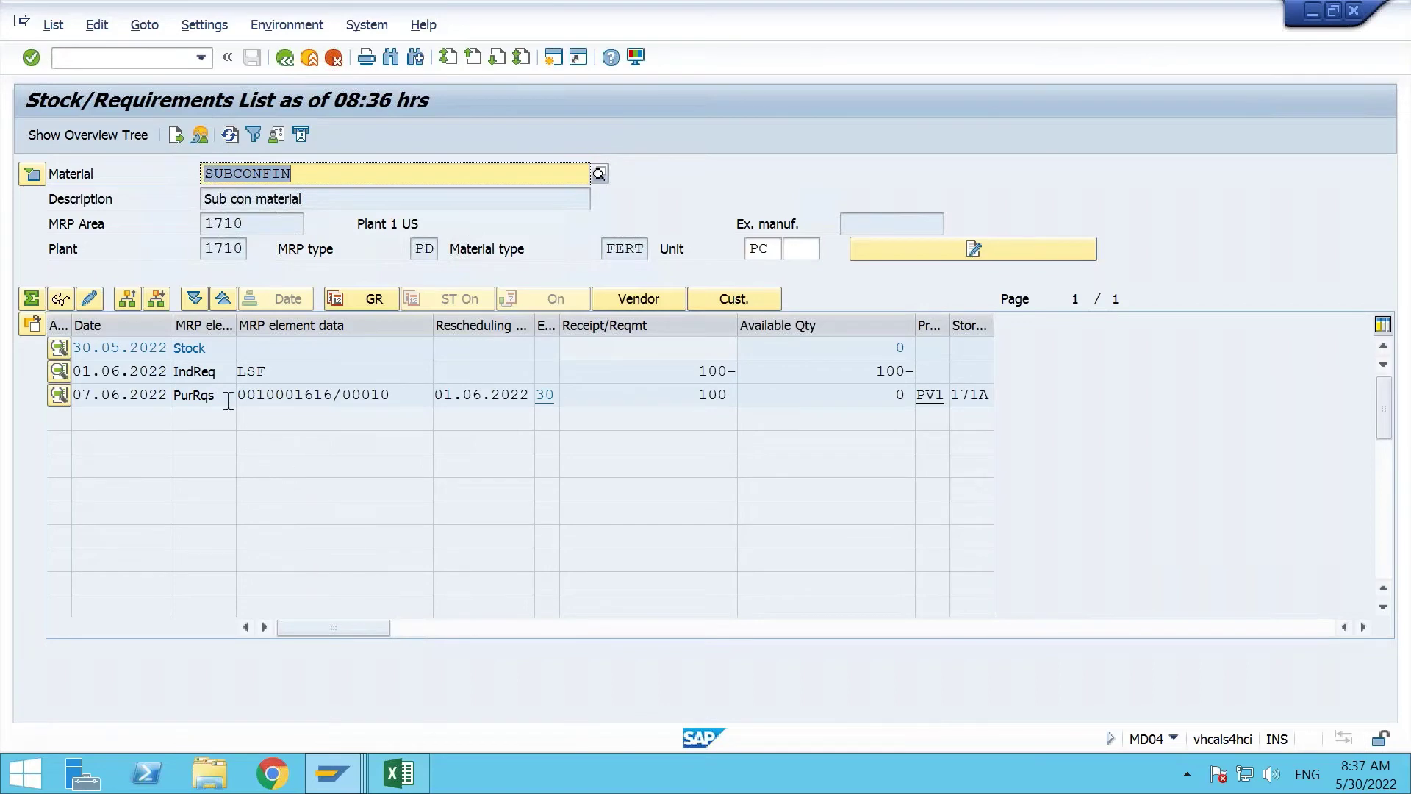
{"action": "left_click_drag", "start_coordinate": [339, 398], "coordinate": [242, 404]}
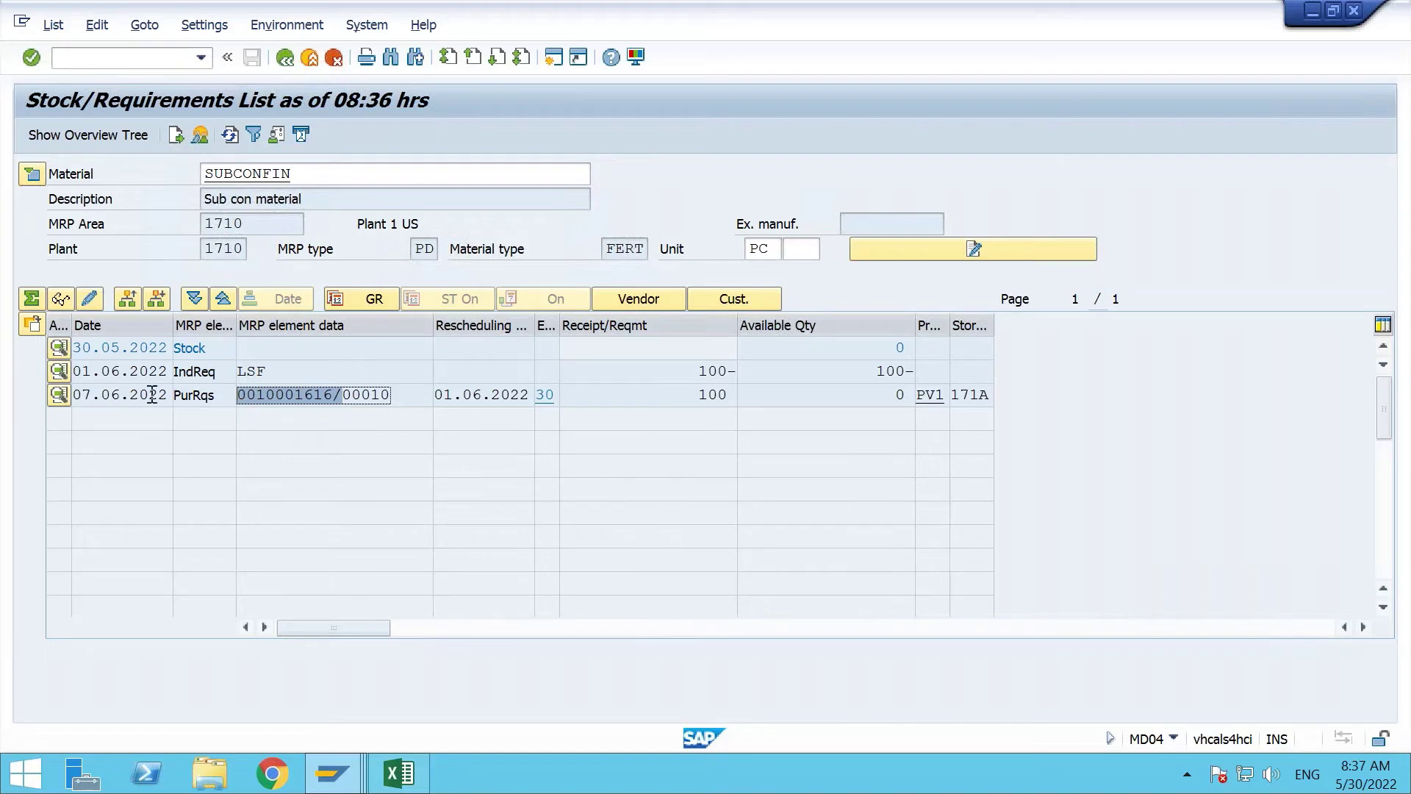
View the additional data of the purchase requisition element and check its assigned vendor.
{"action": "left_click", "coordinate": [59, 395]}
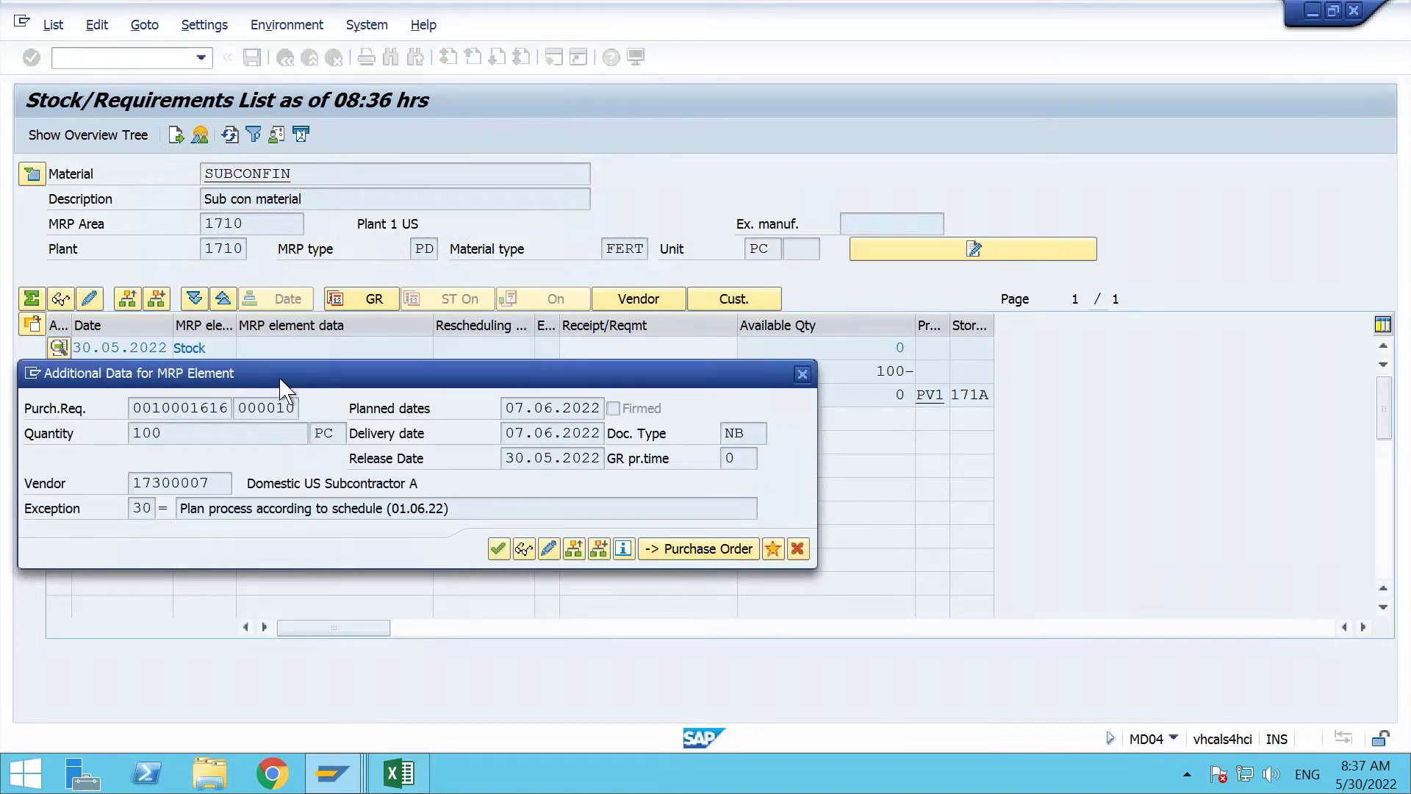
{"action": "left_click_drag", "start_coordinate": [458, 366], "coordinate": [594, 369]}
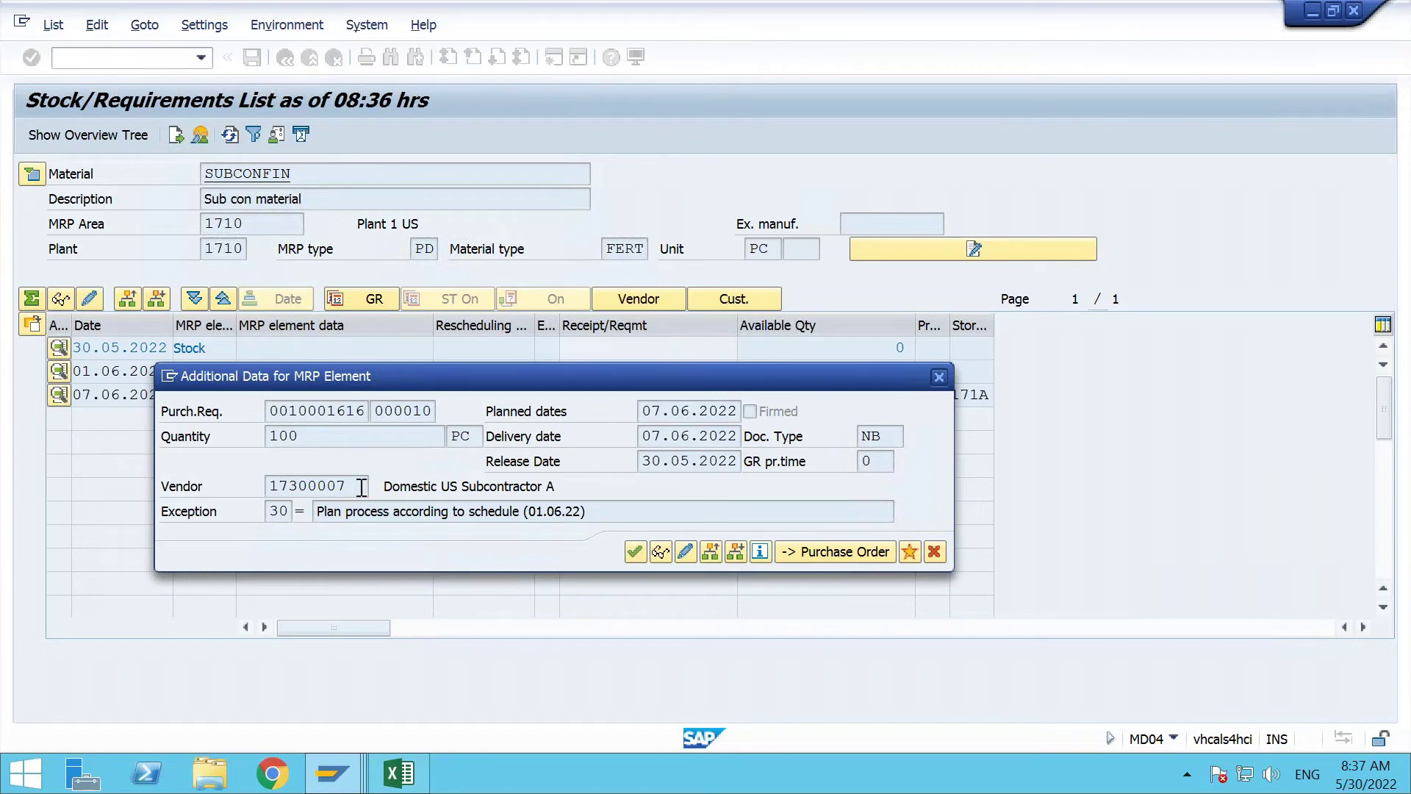
{"action": "left_click_drag", "start_coordinate": [362, 487], "coordinate": [233, 488]}
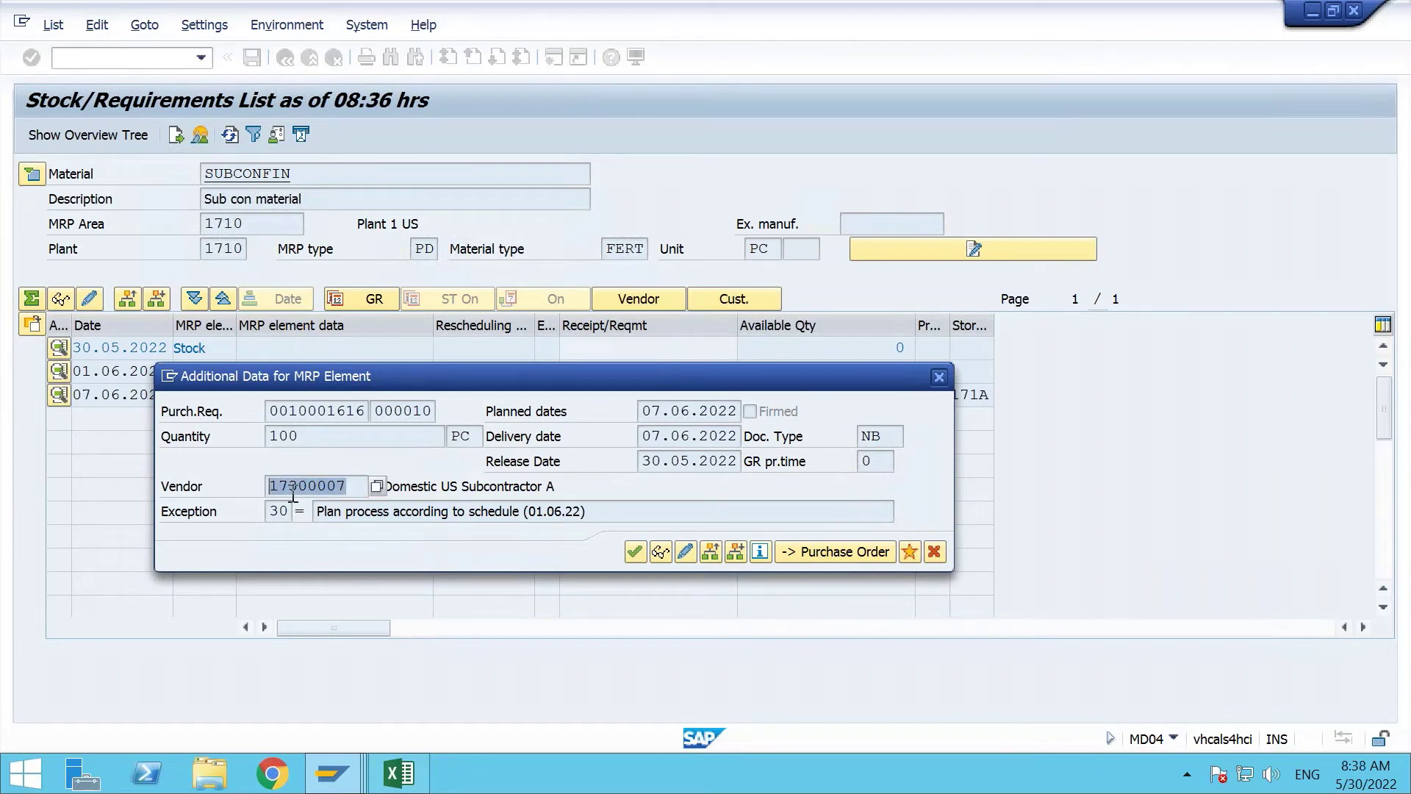
{"action": "left_click_drag", "start_coordinate": [356, 487], "coordinate": [254, 483]}
Display the purchase requisition and review its material group, quantities and dates, and the info record in its source of supply.
{"action": "left_click", "coordinate": [660, 551]}
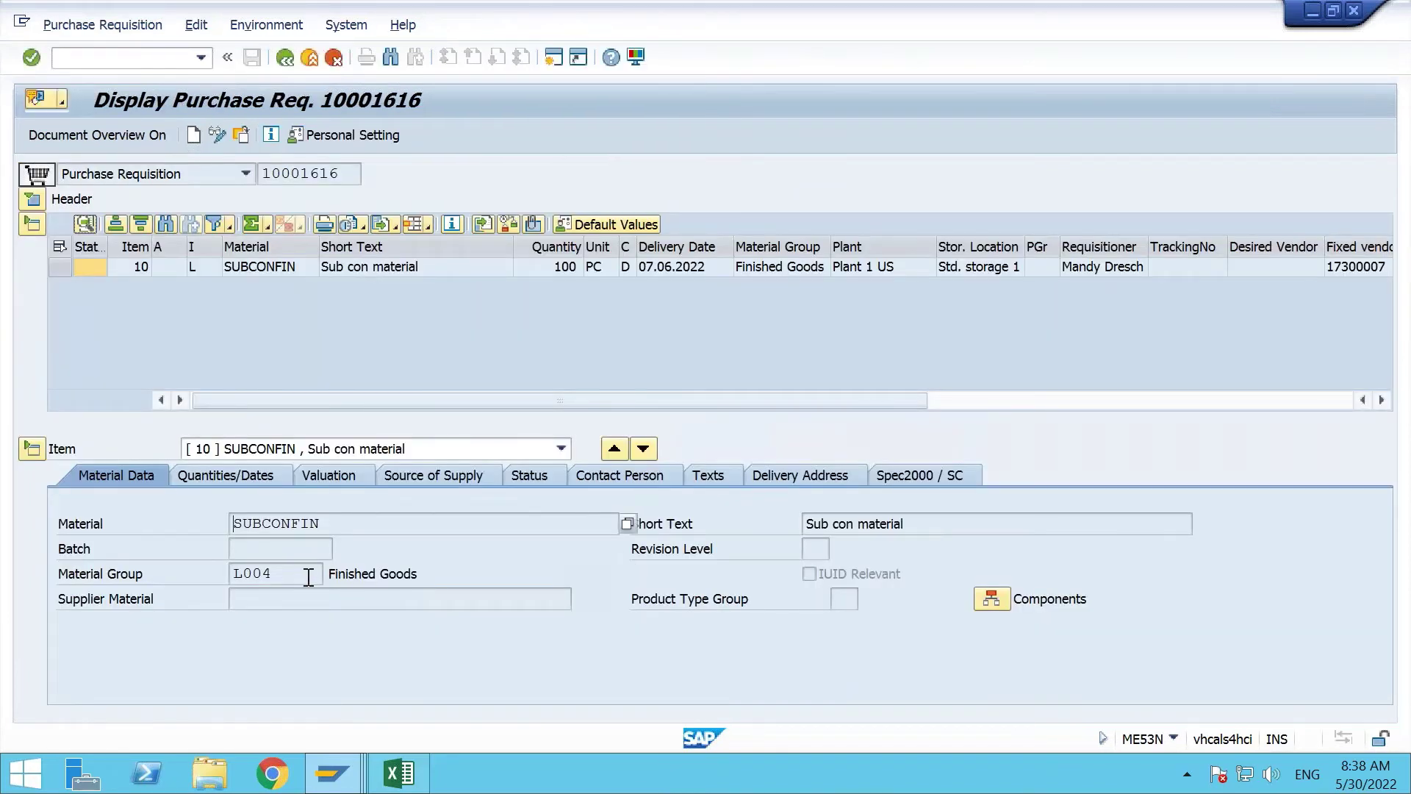
{"action": "left_click_drag", "start_coordinate": [283, 573], "coordinate": [206, 574]}
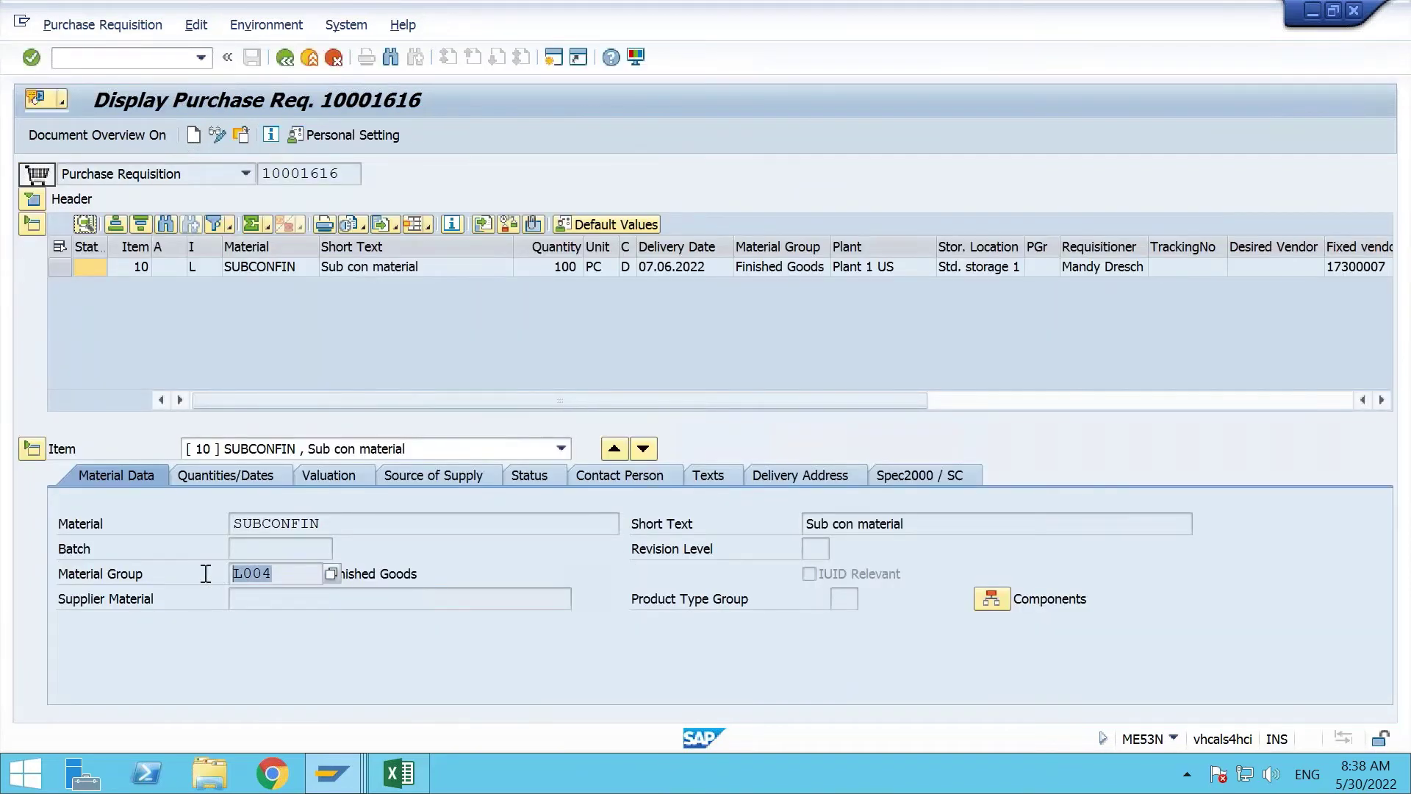
{"action": "left_click", "coordinate": [248, 479]}
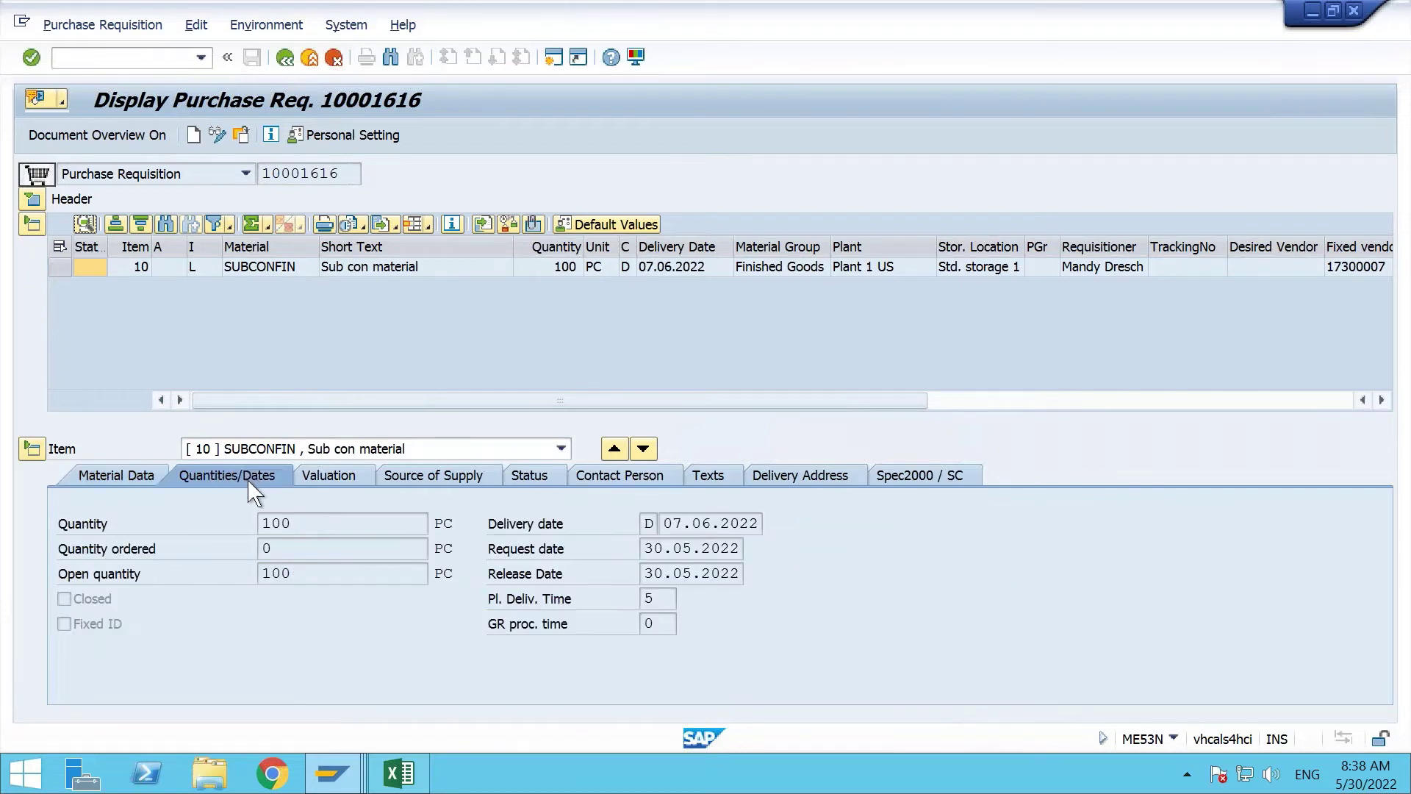
{"action": "left_click", "coordinate": [430, 479]}
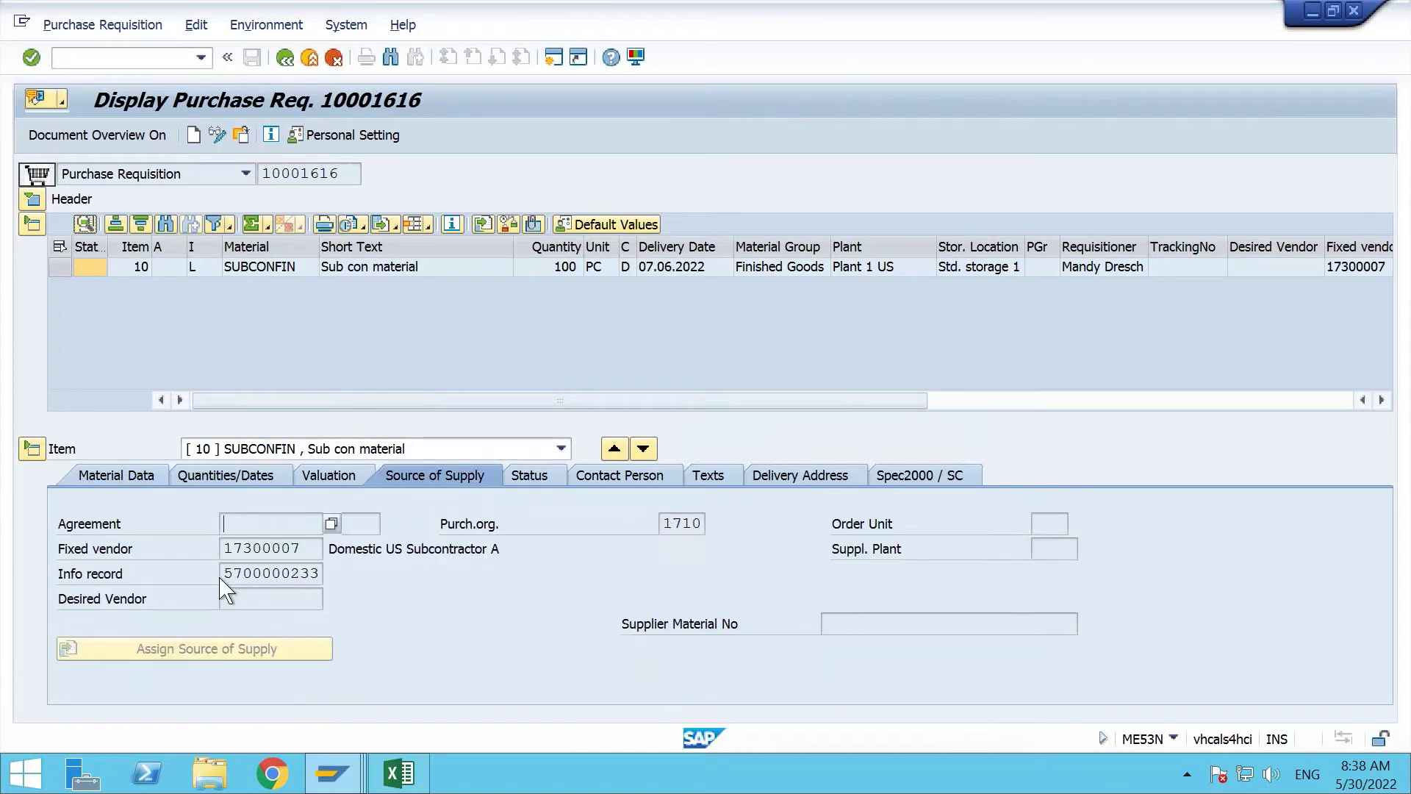
{"action": "left_click_drag", "start_coordinate": [224, 572], "coordinate": [324, 573]}
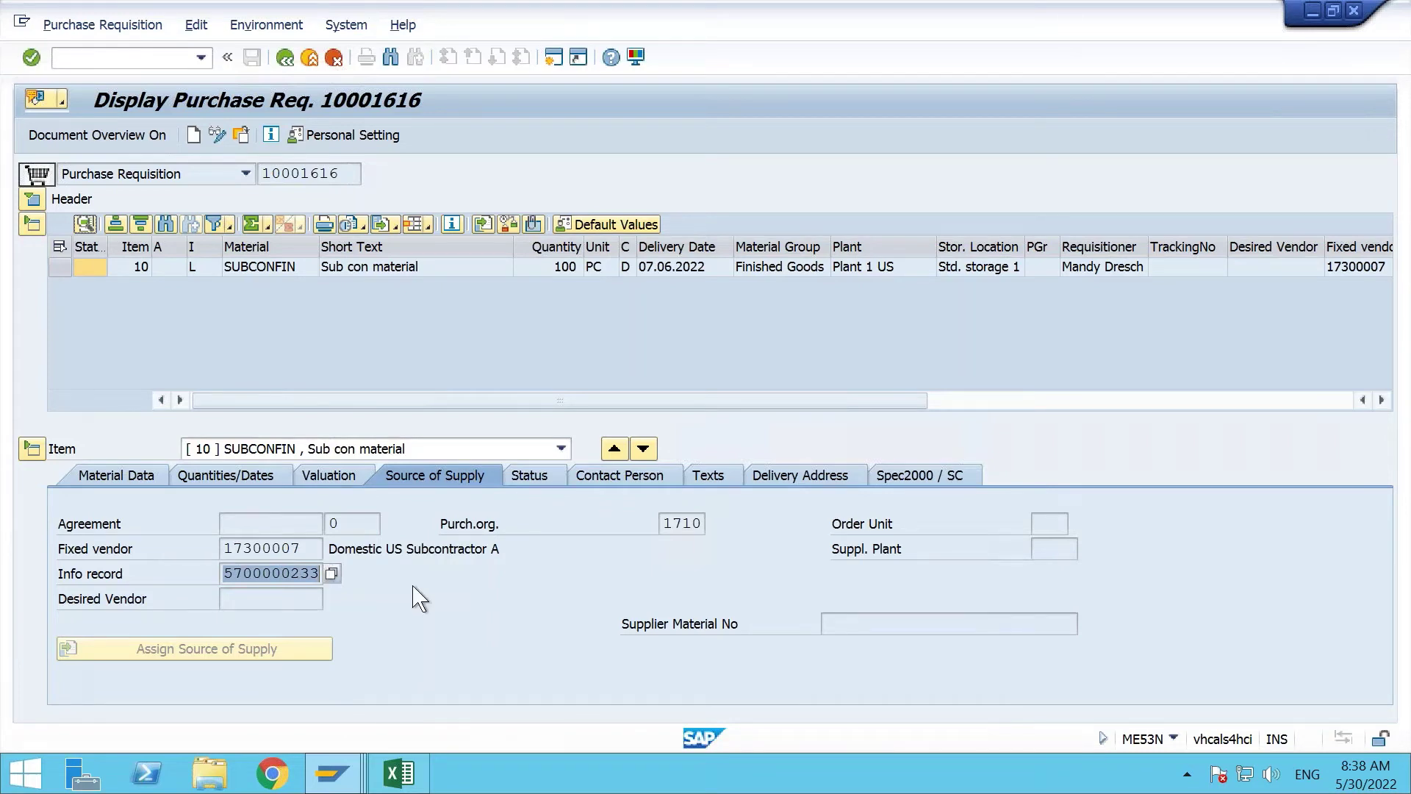
Examine the component overview of the SUBCONFIN requisition item, checking each listed component, and return to the requisition.
{"action": "left_click", "coordinate": [134, 479]}
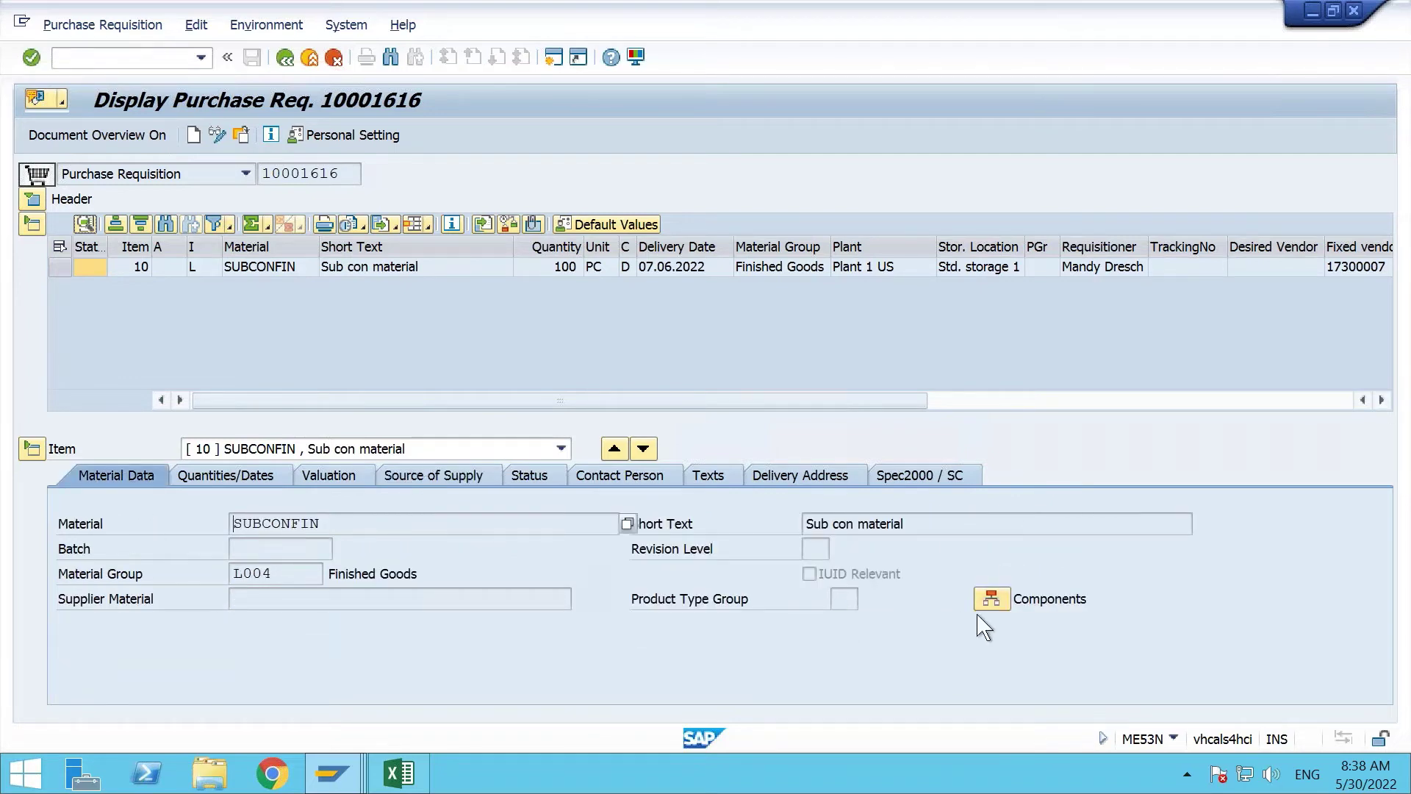
{"action": "left_click", "coordinate": [999, 609]}
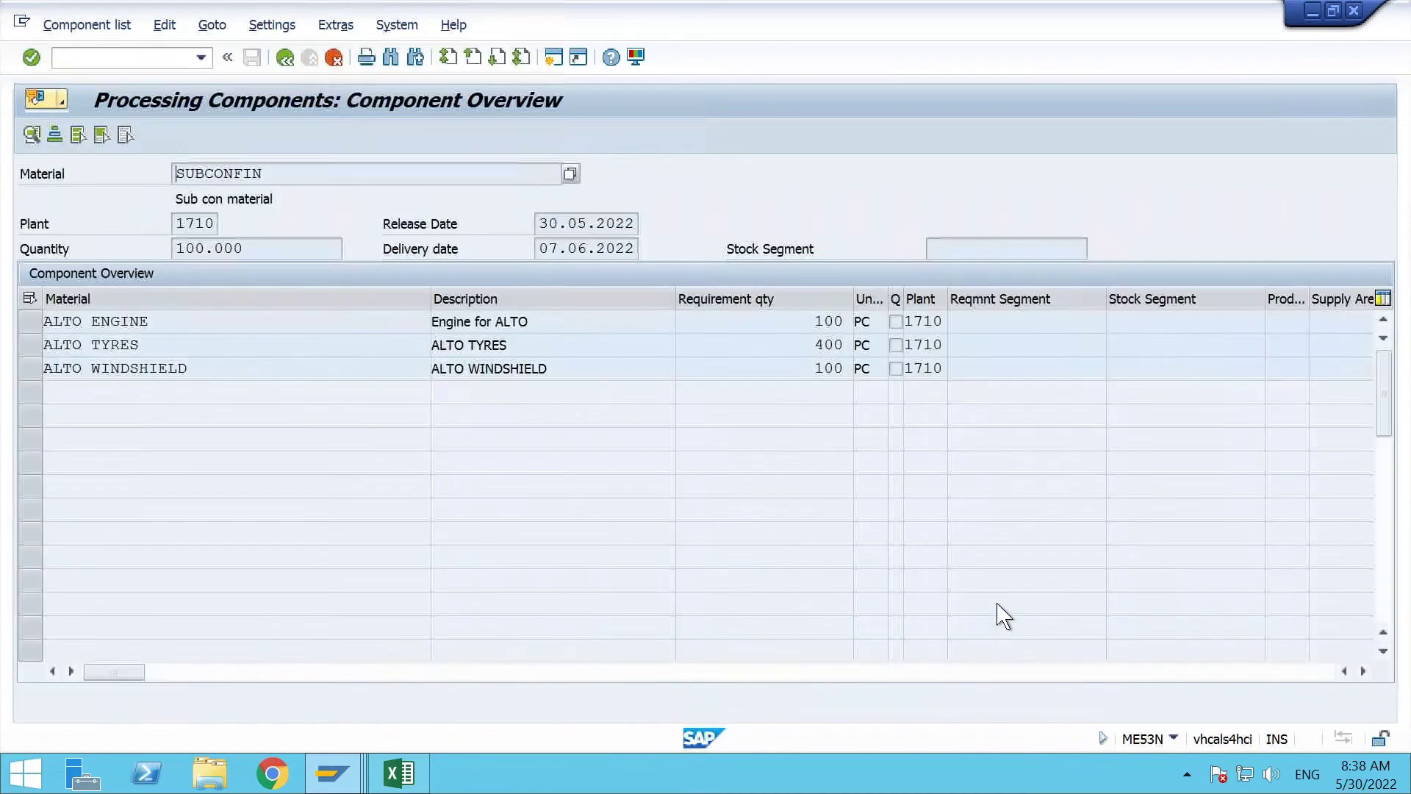
{"action": "triple_click", "coordinate": [112, 316]}
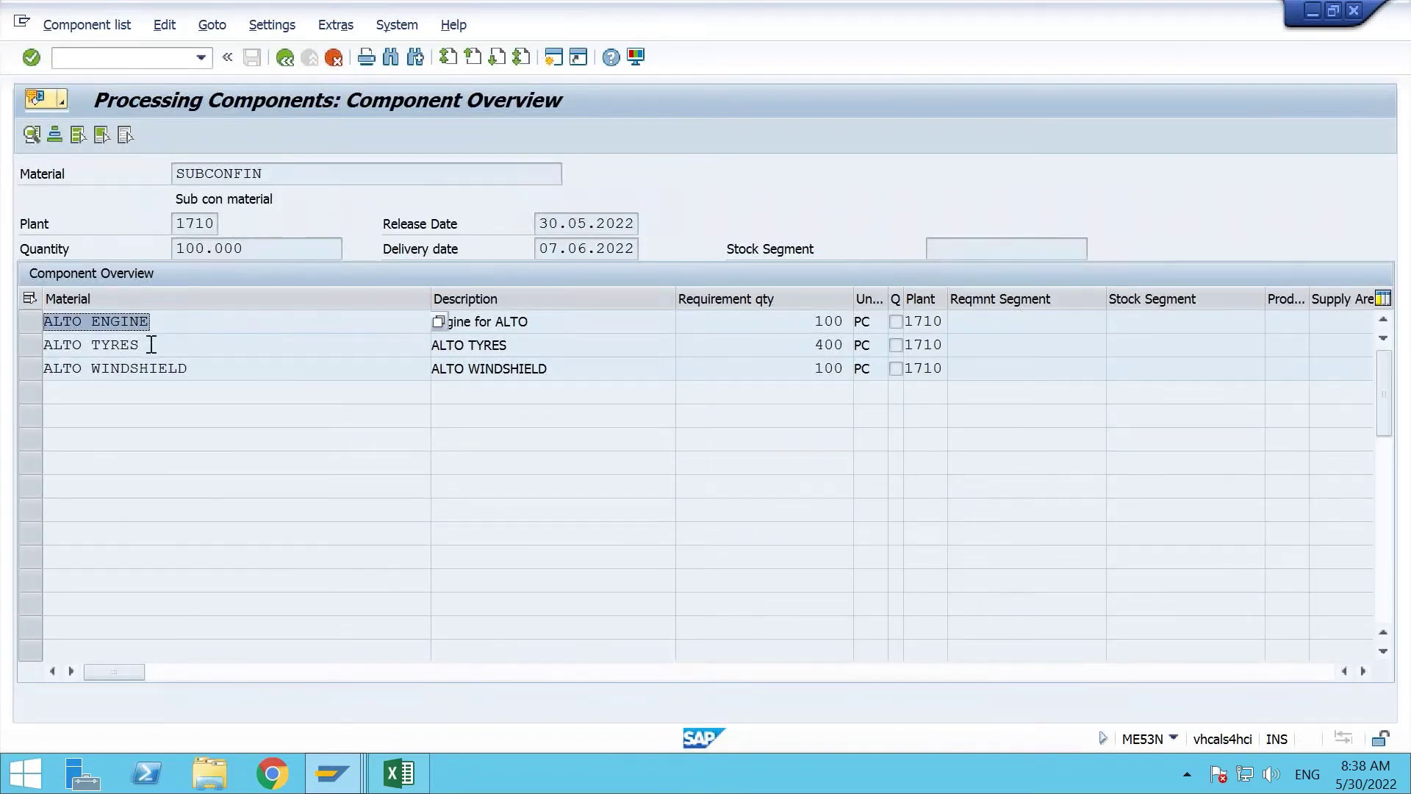
{"action": "triple_click", "coordinate": [151, 345]}
{"action": "triple_click", "coordinate": [147, 369]}
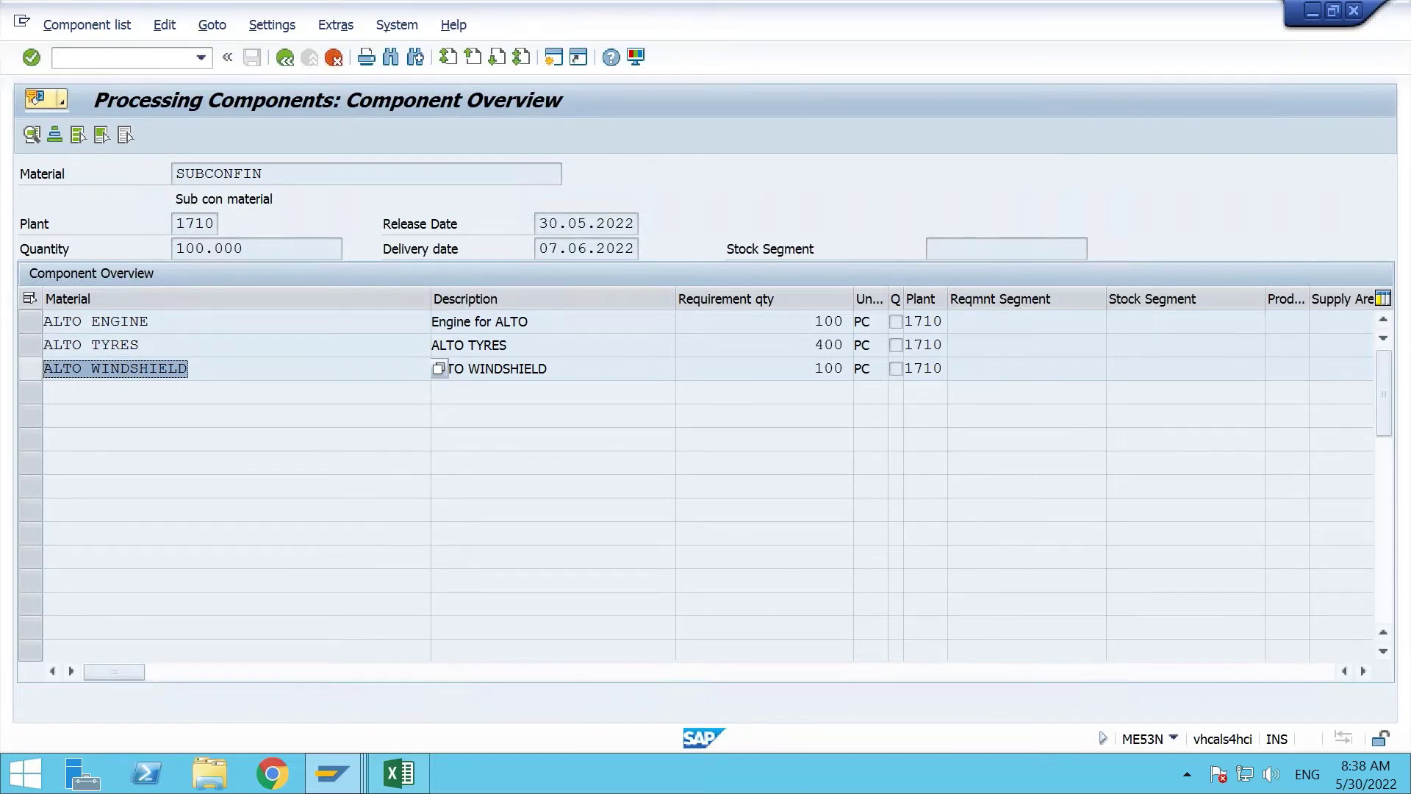
{"action": "left_click", "coordinate": [286, 58]}
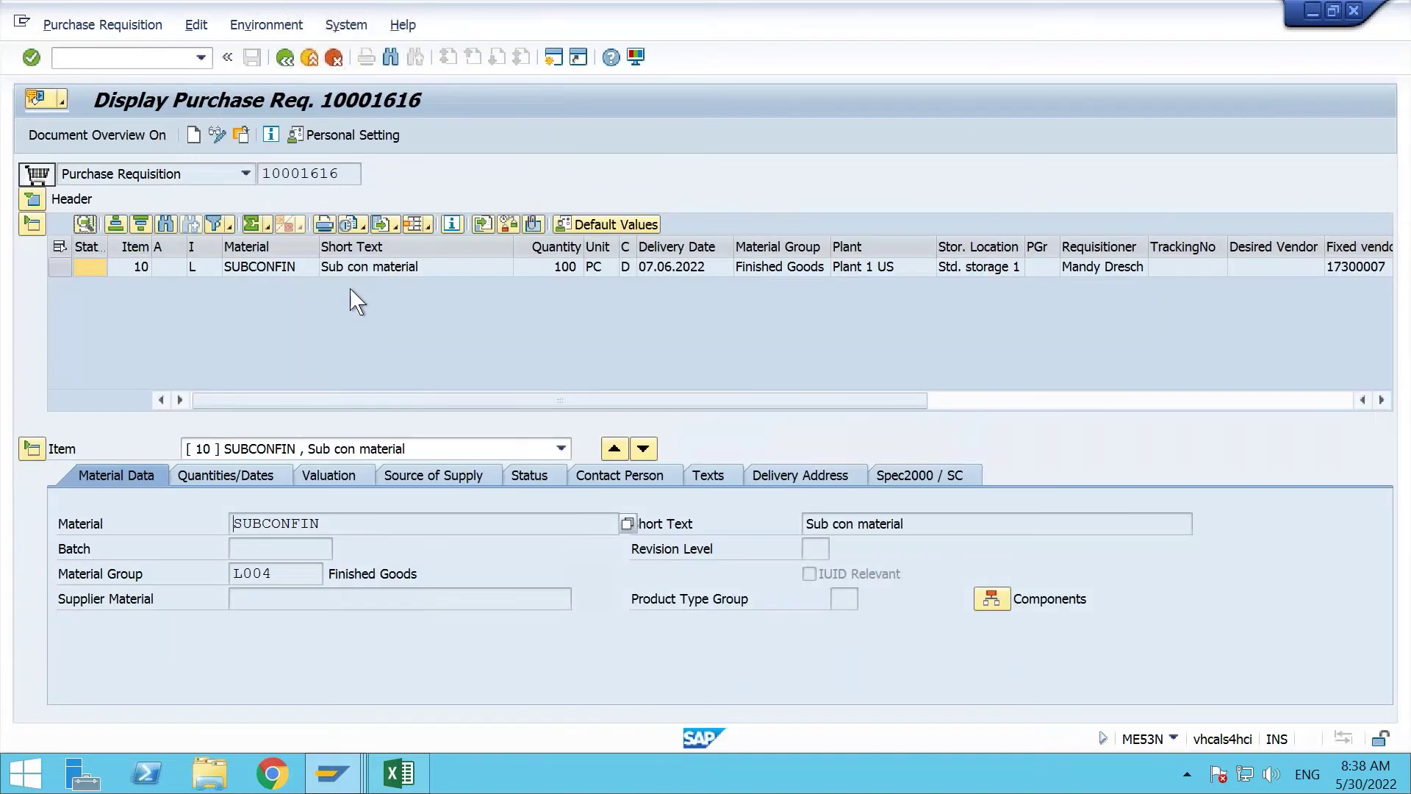
Check the requisition number and review the item's source of supply data again.
{"action": "left_click", "coordinate": [316, 173]}
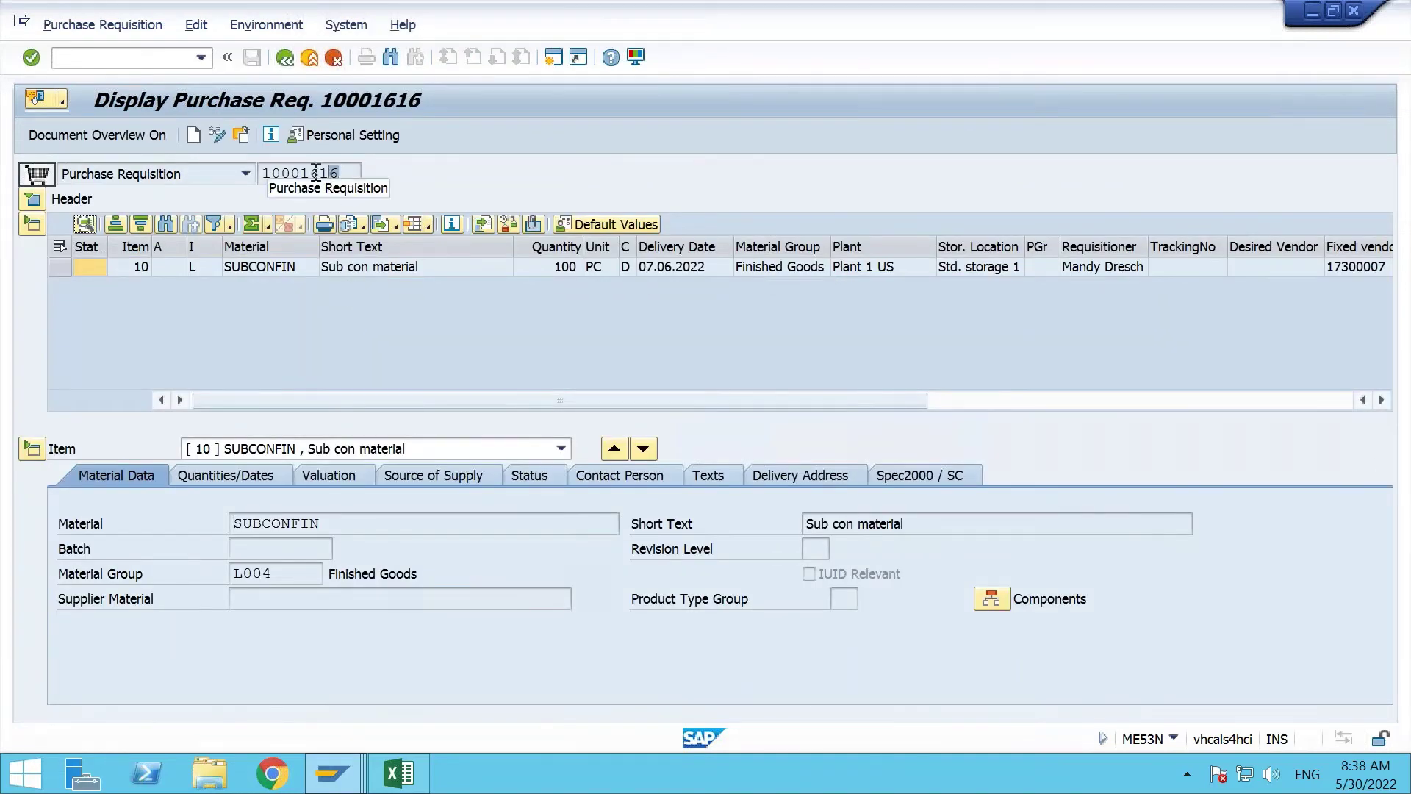
{"action": "left_click_drag", "start_coordinate": [316, 172], "coordinate": [262, 166]}
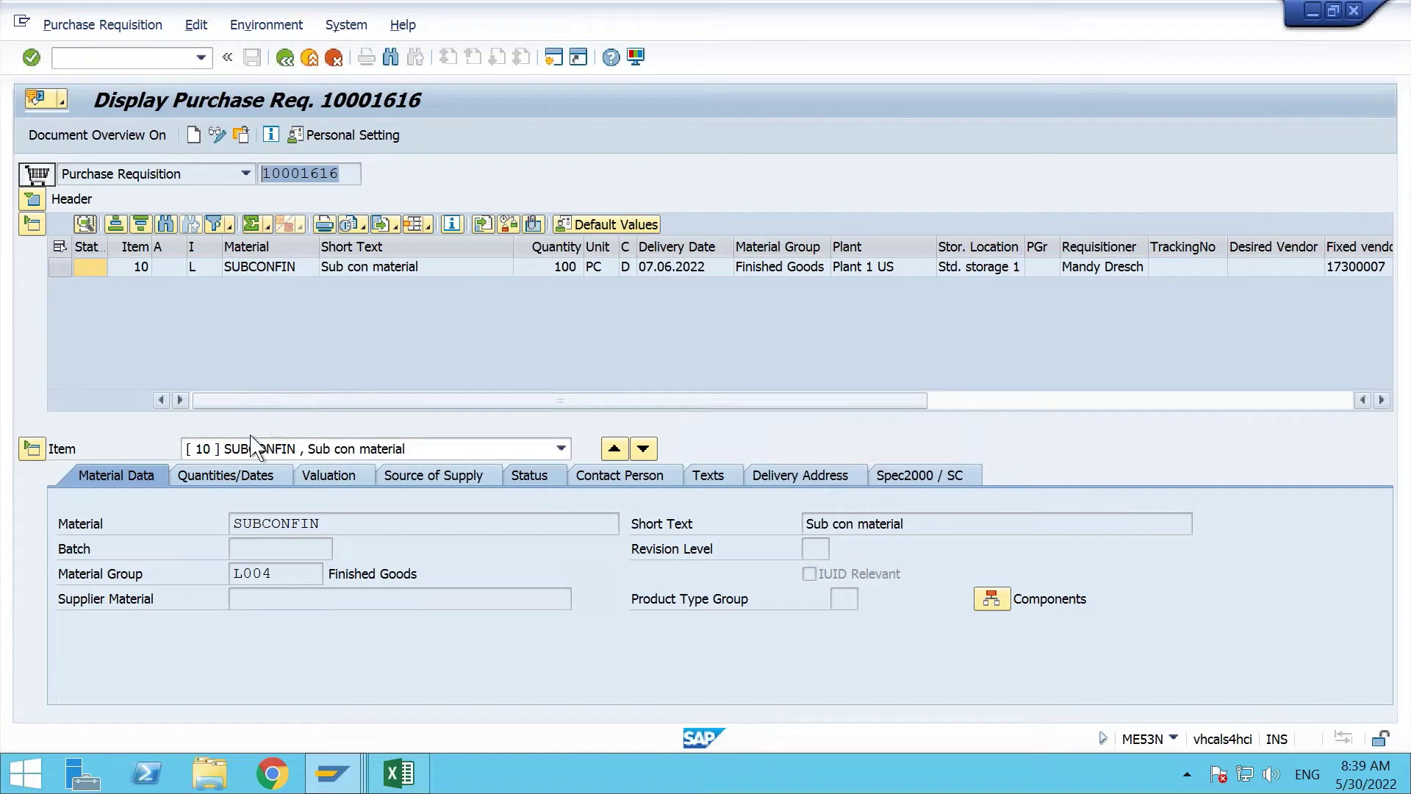
{"action": "left_click", "coordinate": [418, 477]}
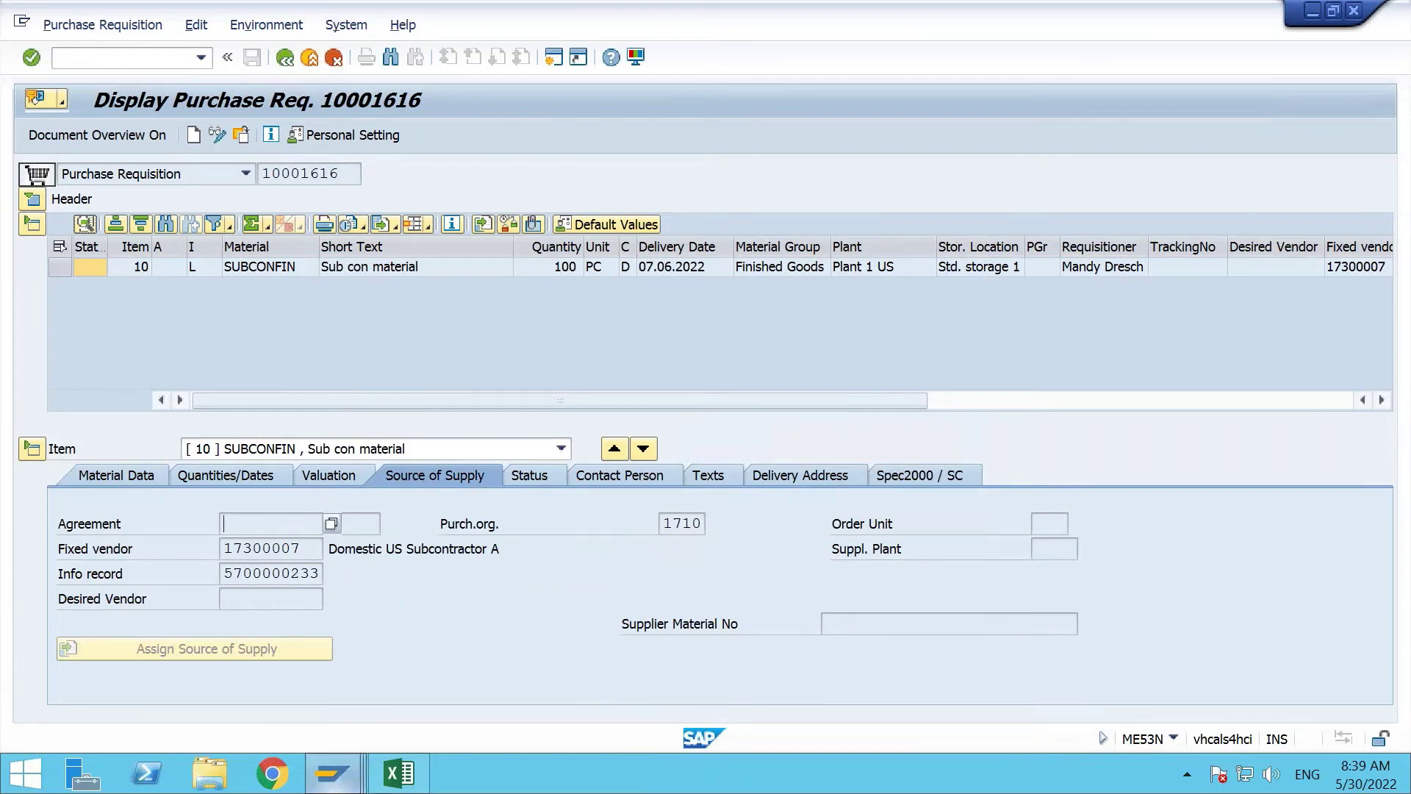
Switch to the Display Info Record session and try to start transaction ME02 there.
{"action": "left_click", "coordinate": [332, 773]}
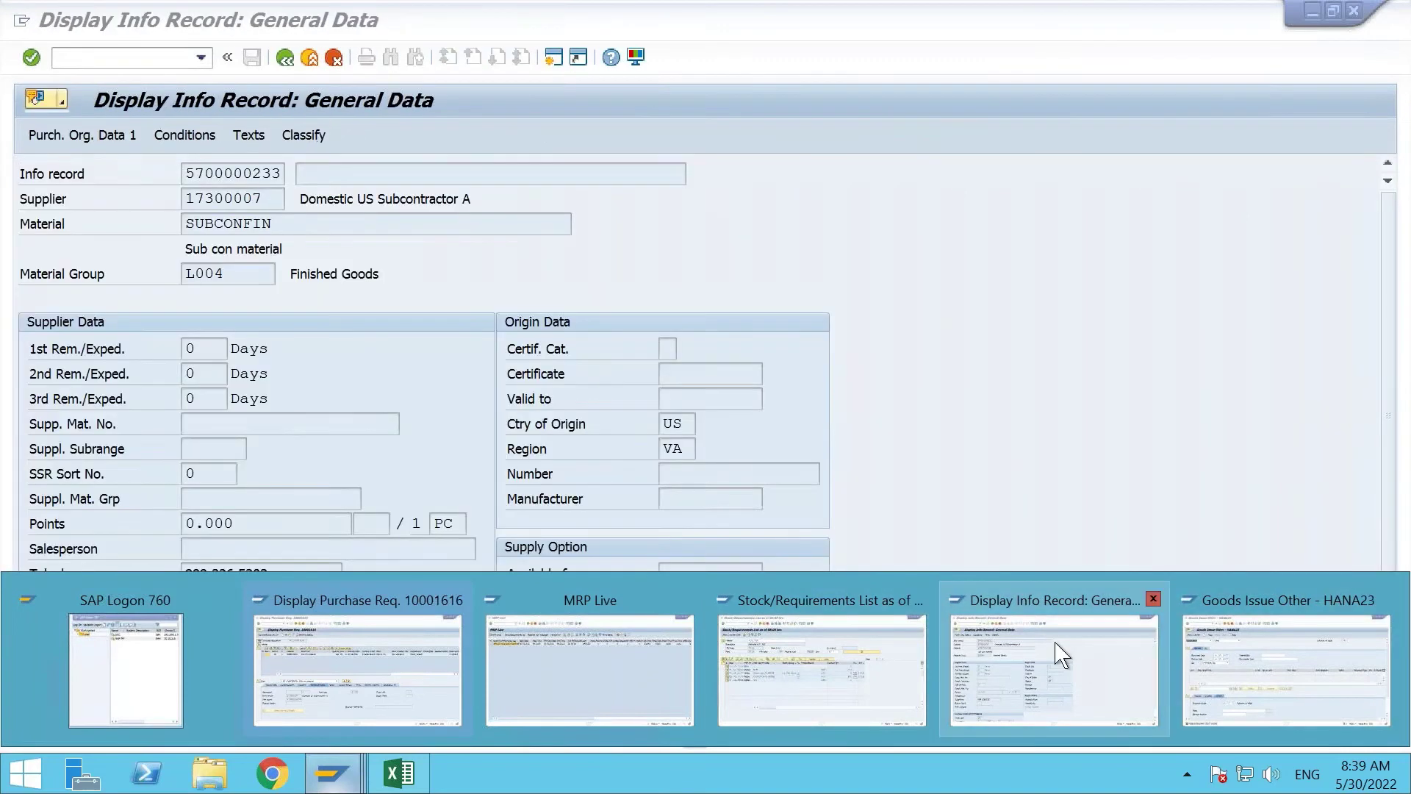
{"action": "left_click", "coordinate": [1058, 655]}
{"action": "left_click", "coordinate": [136, 59]}
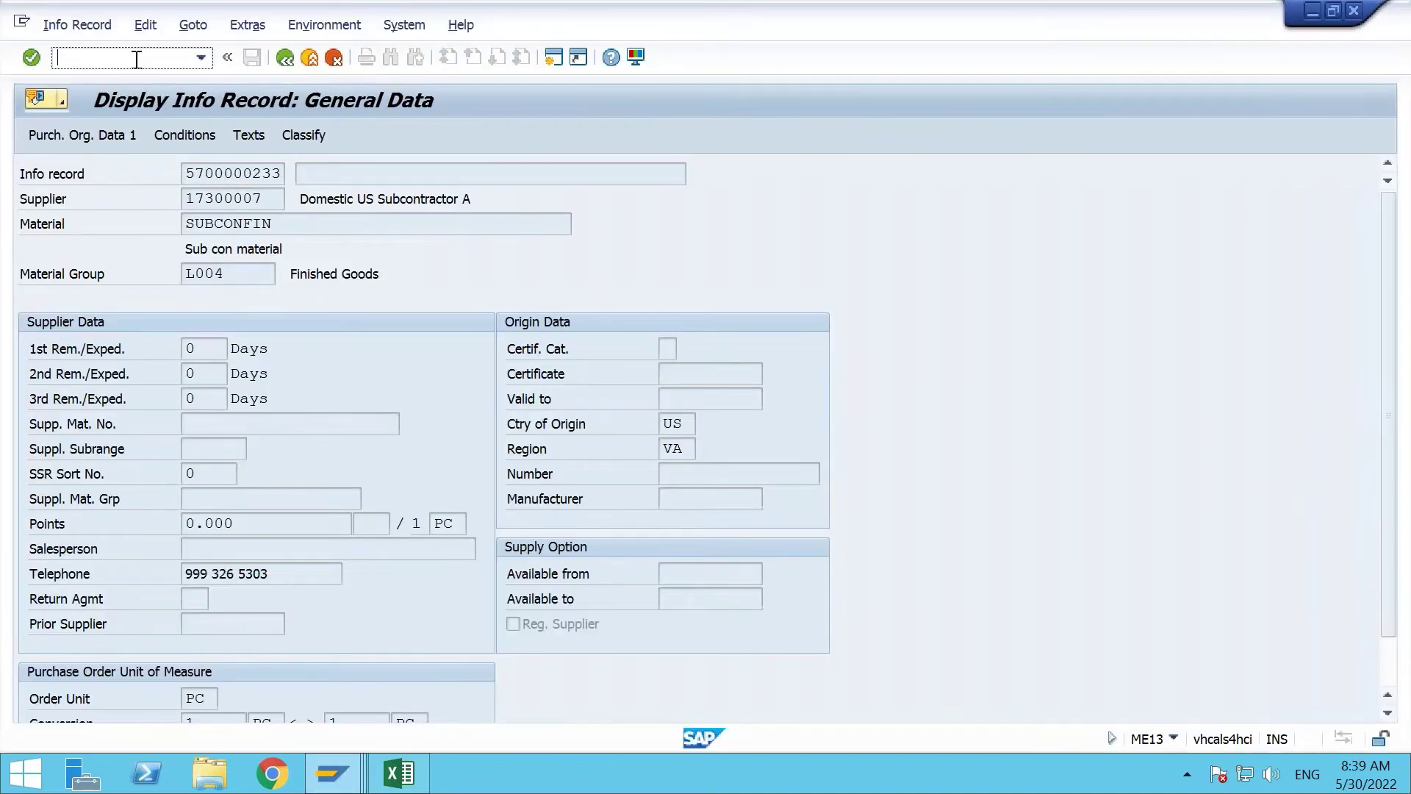
{"action": "type", "text": "/nme02"}
{"action": "key", "text": "Return"}
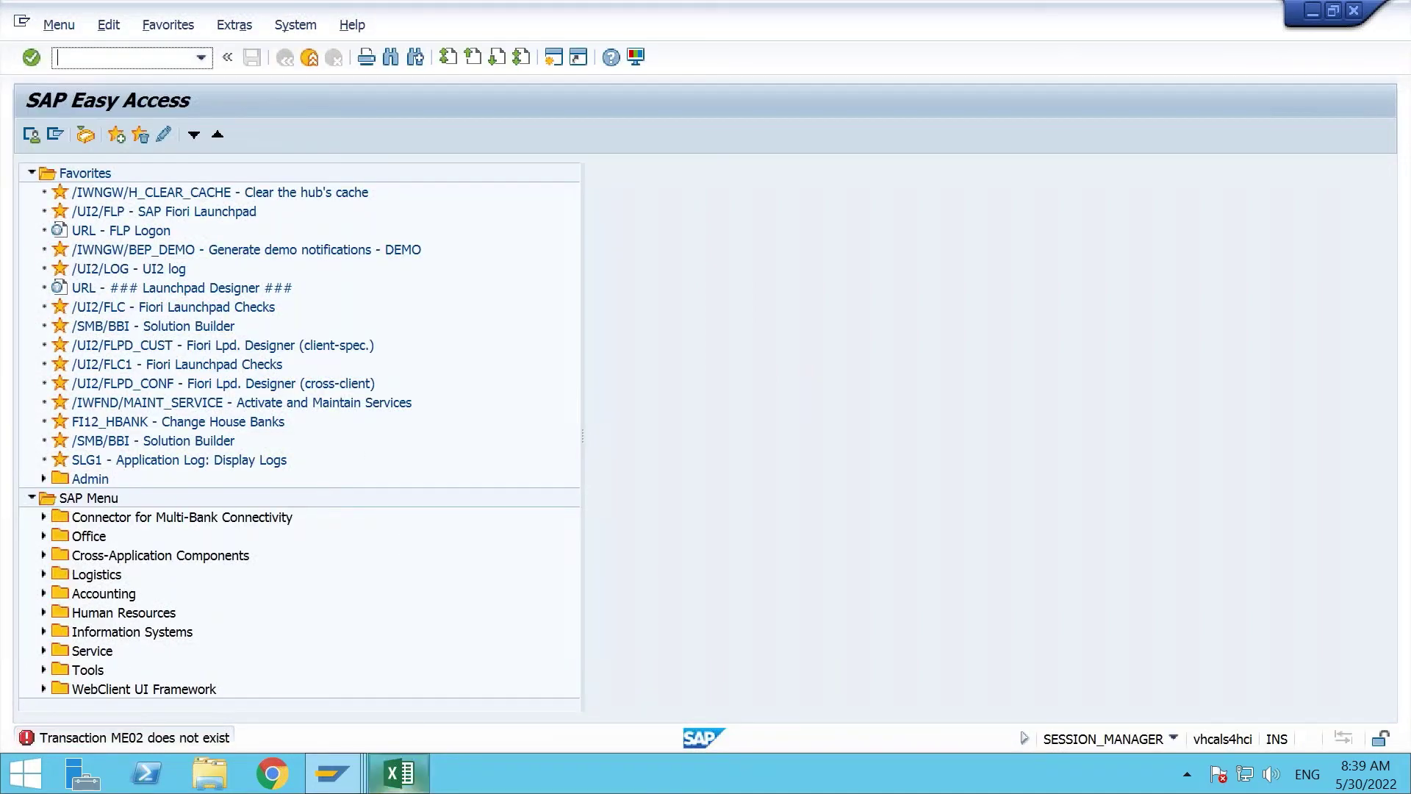
Check the source list transaction code in the Excel workbook, return to SAP and open Display Source List (ME03).
{"action": "left_click", "coordinate": [399, 773]}
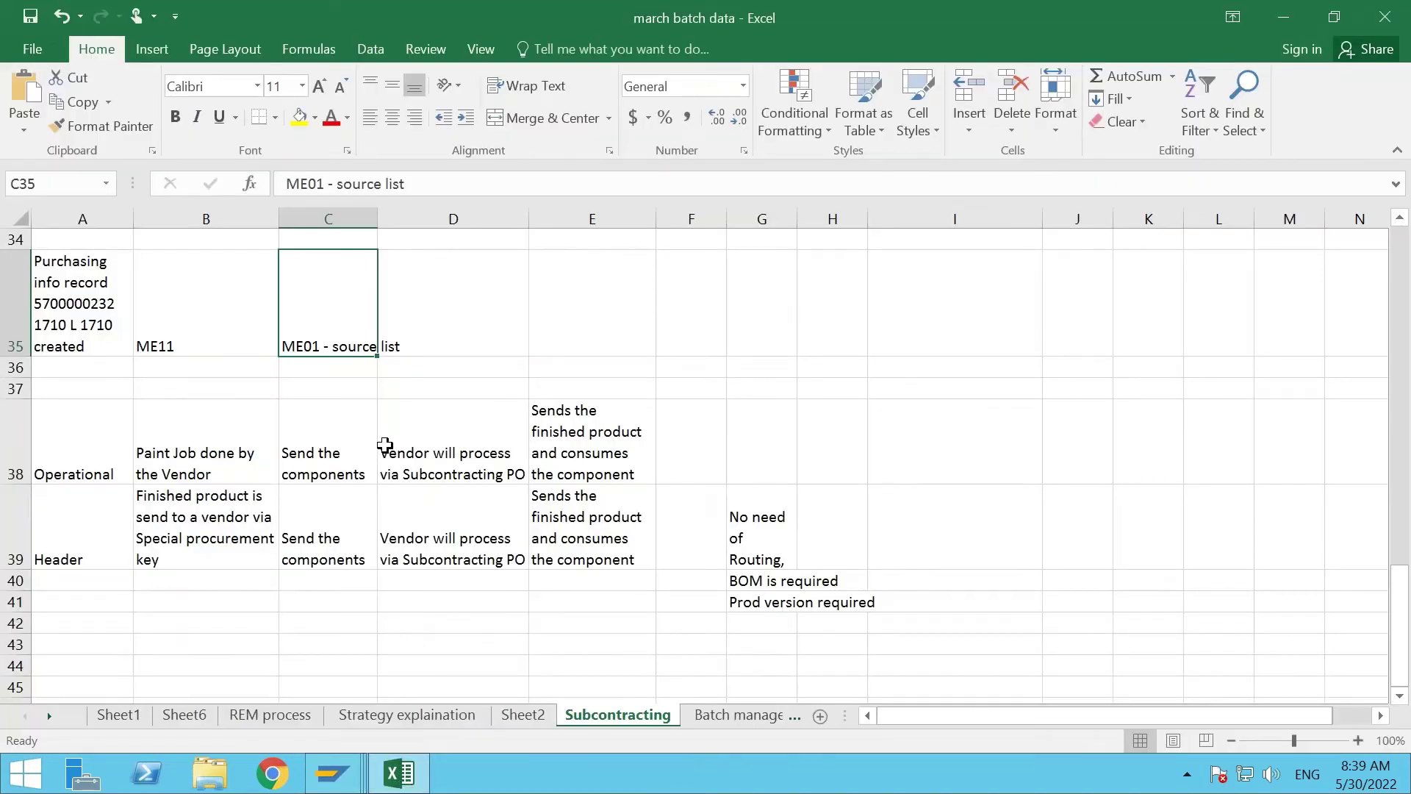
{"action": "key", "text": "alt+Tab"}
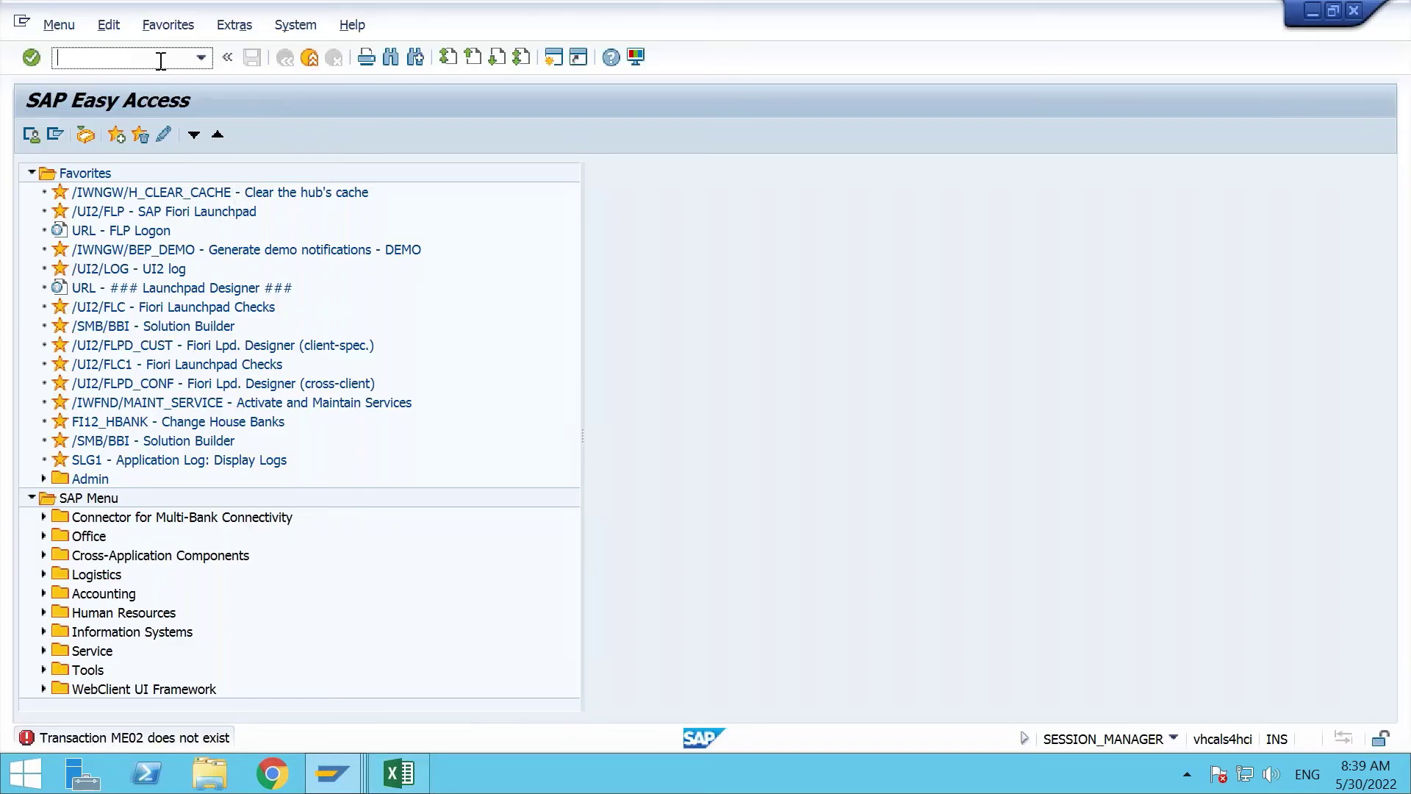
{"action": "type", "text": "me03"}
{"action": "key", "text": "Return"}
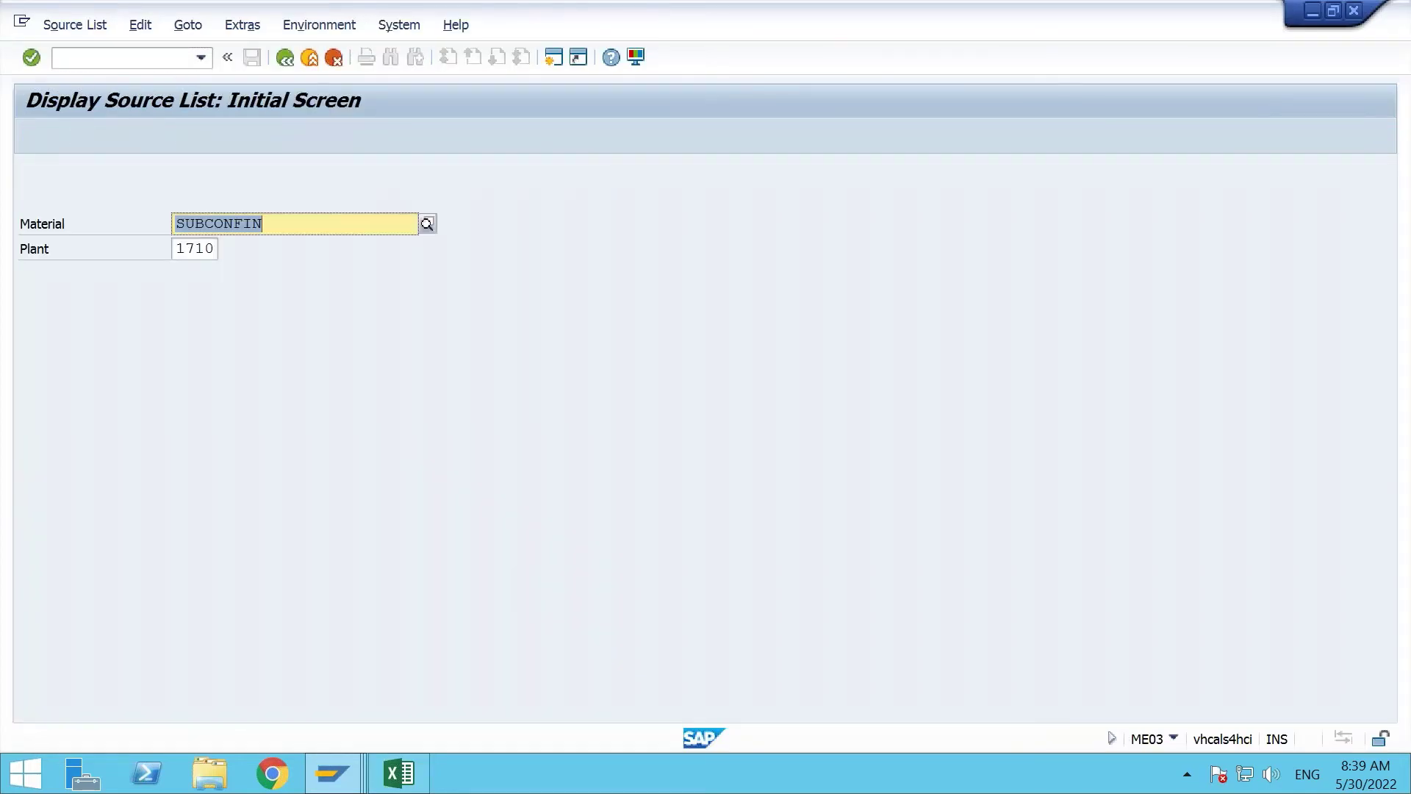
{"action": "left_click", "coordinate": [100, 57]}
{"action": "type", "text": "/nm"}
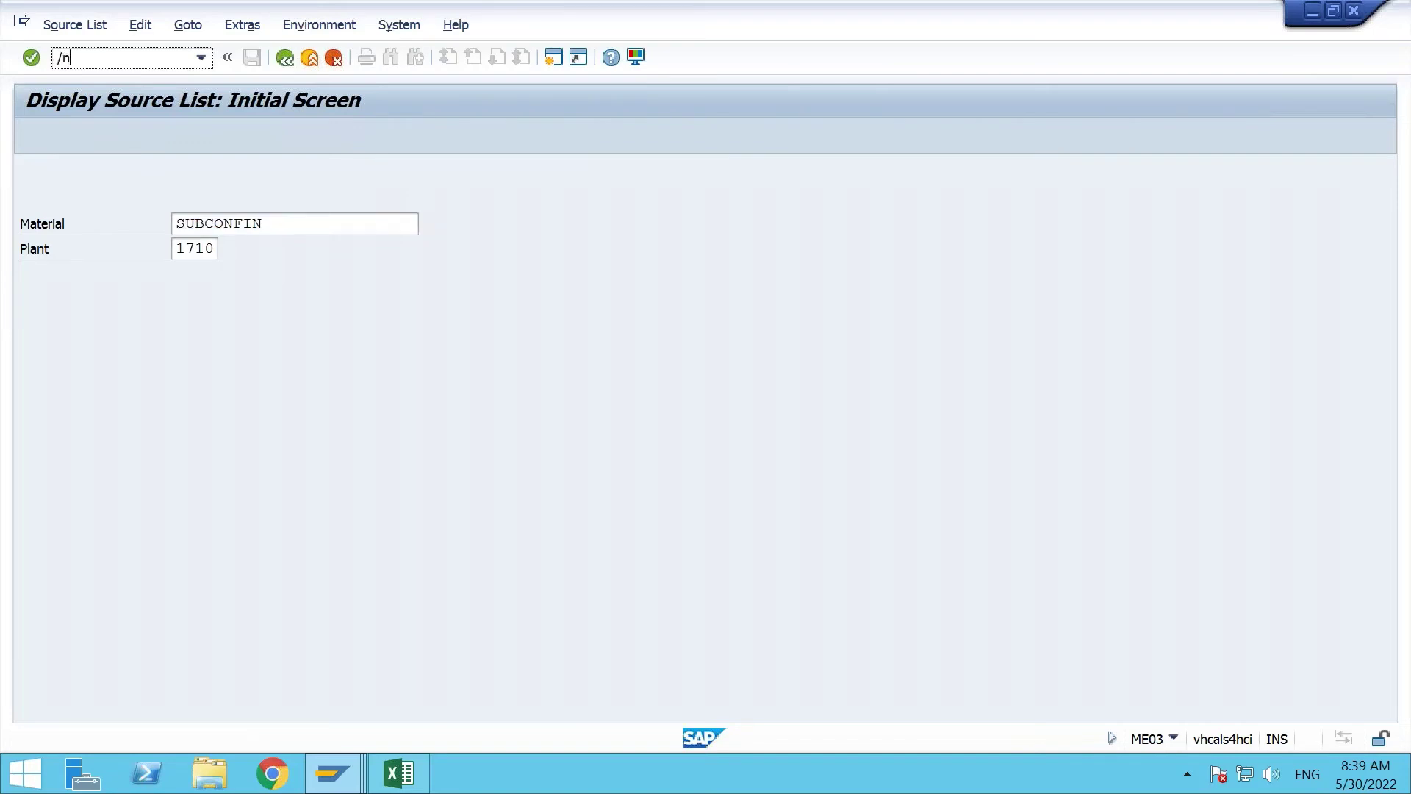
{"action": "key", "text": "BackSpace"}
{"action": "key", "text": "BackSpace"}
{"action": "key", "text": "BackSpace"}
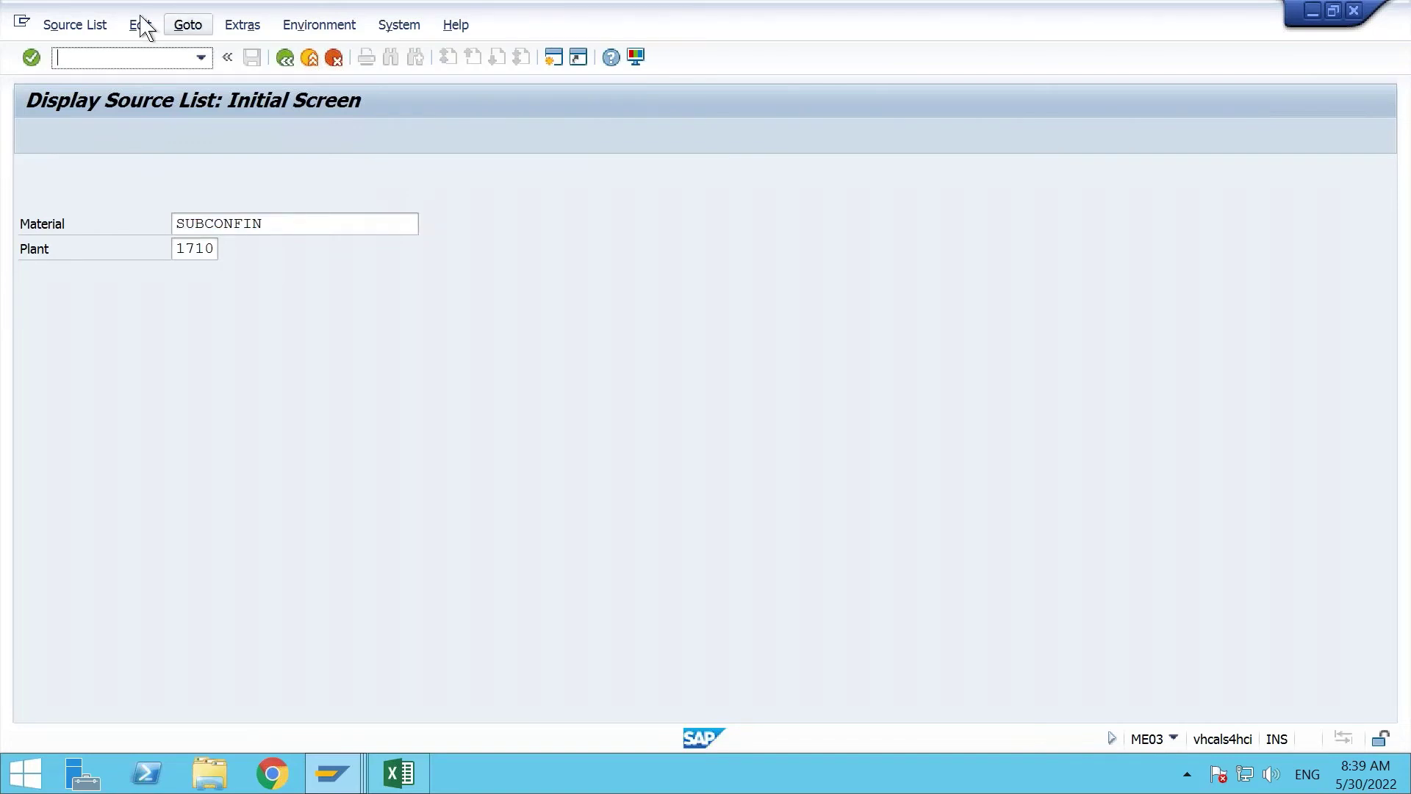
Switch to maintaining the source list of SUBCONFIN in plant 1710, clear the MRP indicator of the source record and save.
{"action": "left_click", "coordinate": [84, 26]}
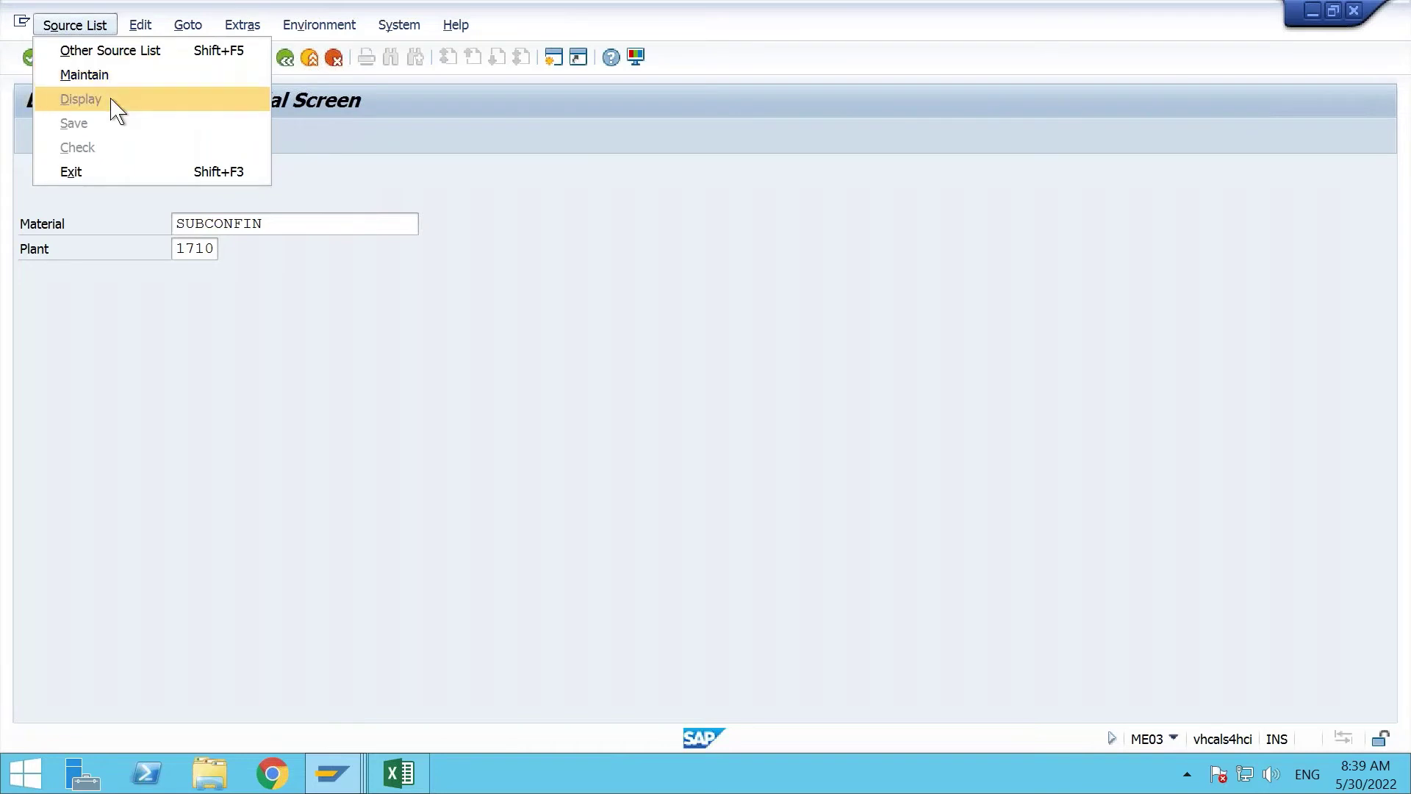
{"action": "left_click", "coordinate": [118, 75]}
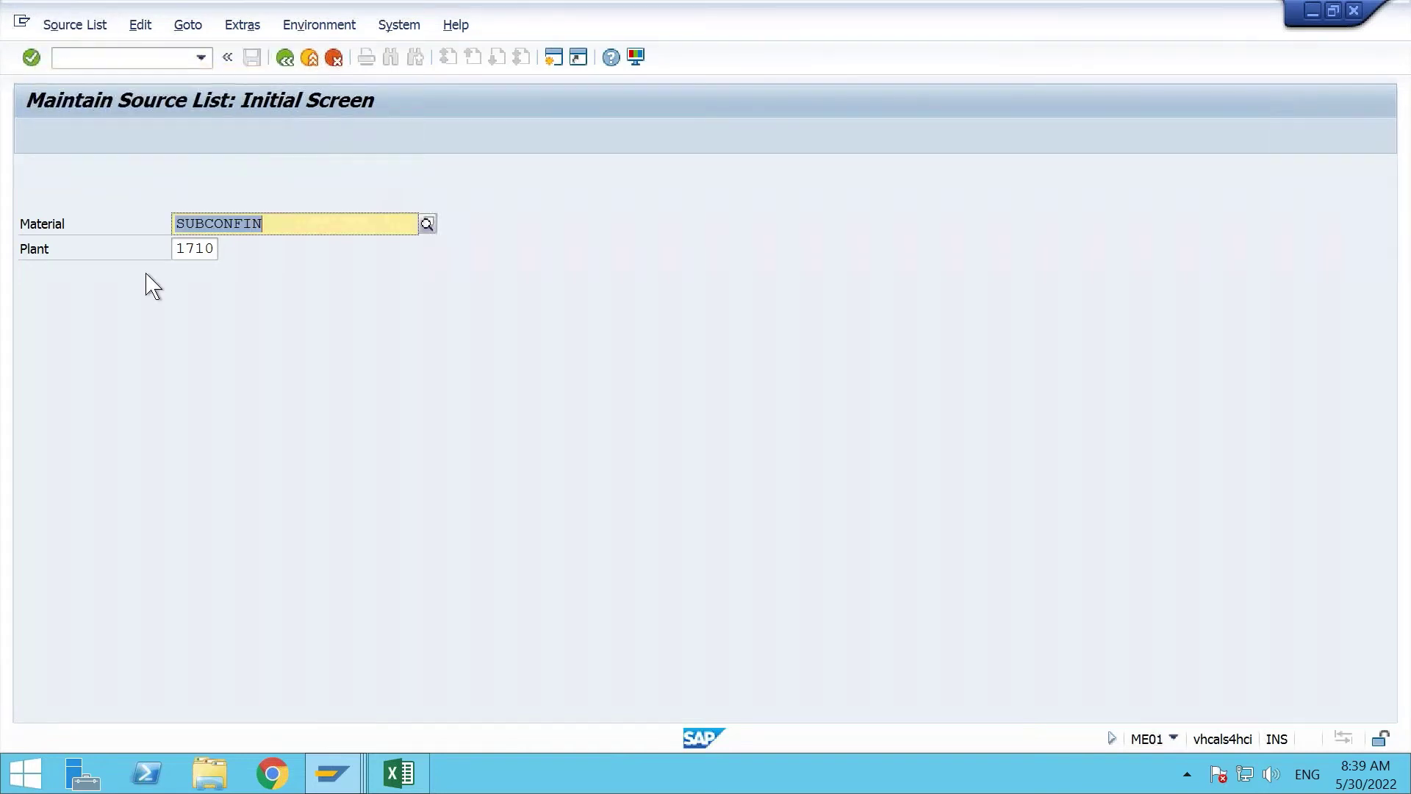
{"action": "key", "text": "Return"}
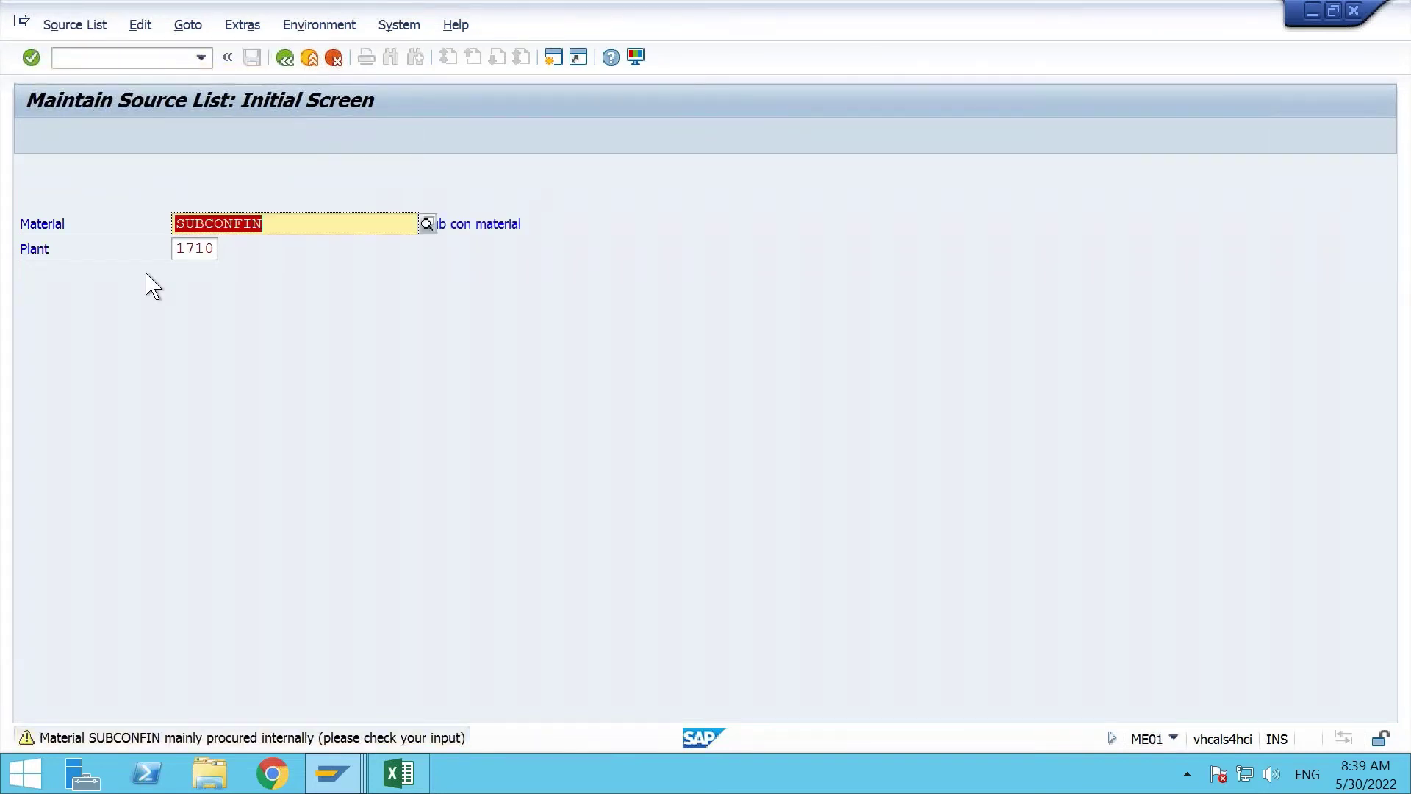
{"action": "key", "text": "Return"}
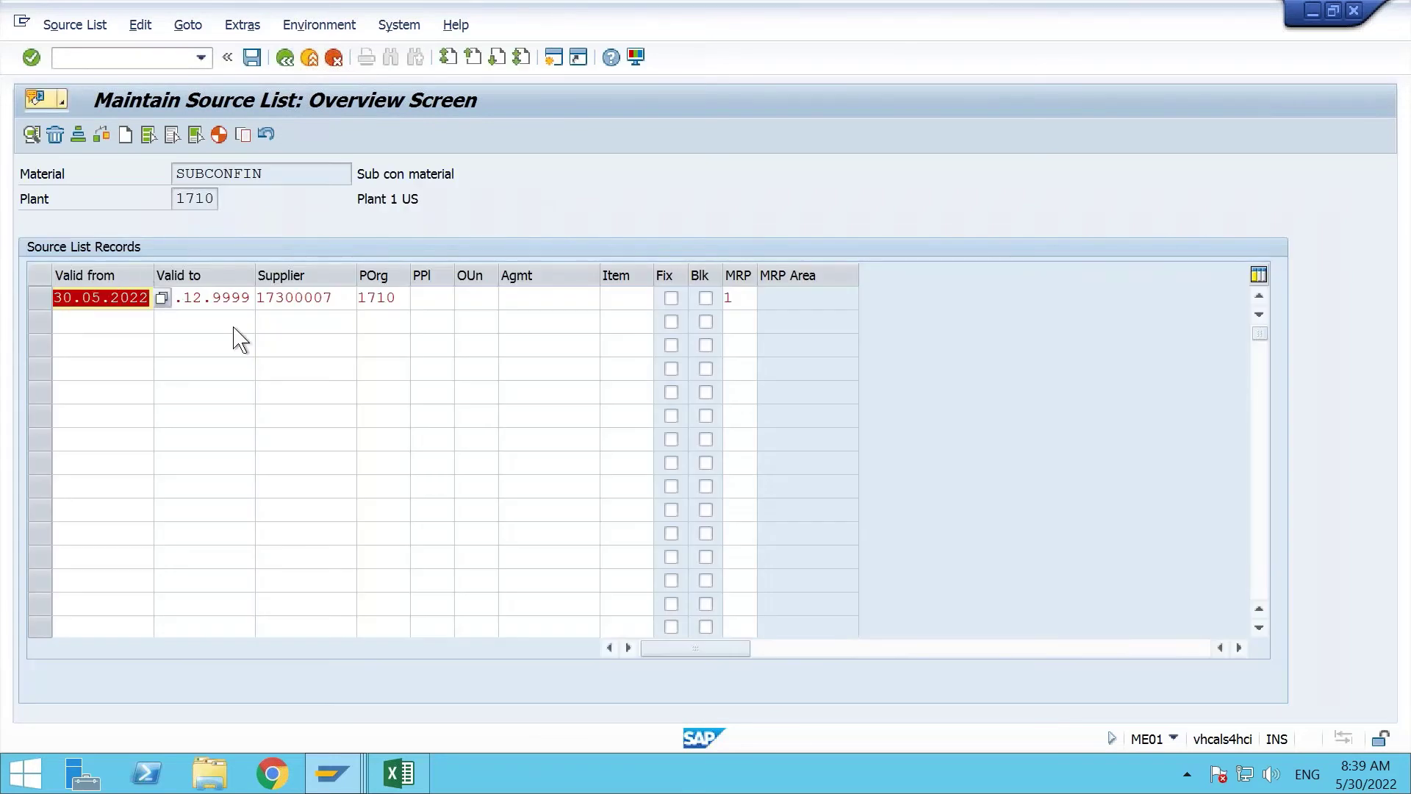
{"action": "left_click", "coordinate": [735, 297]}
{"action": "key", "text": "BackSpace"}
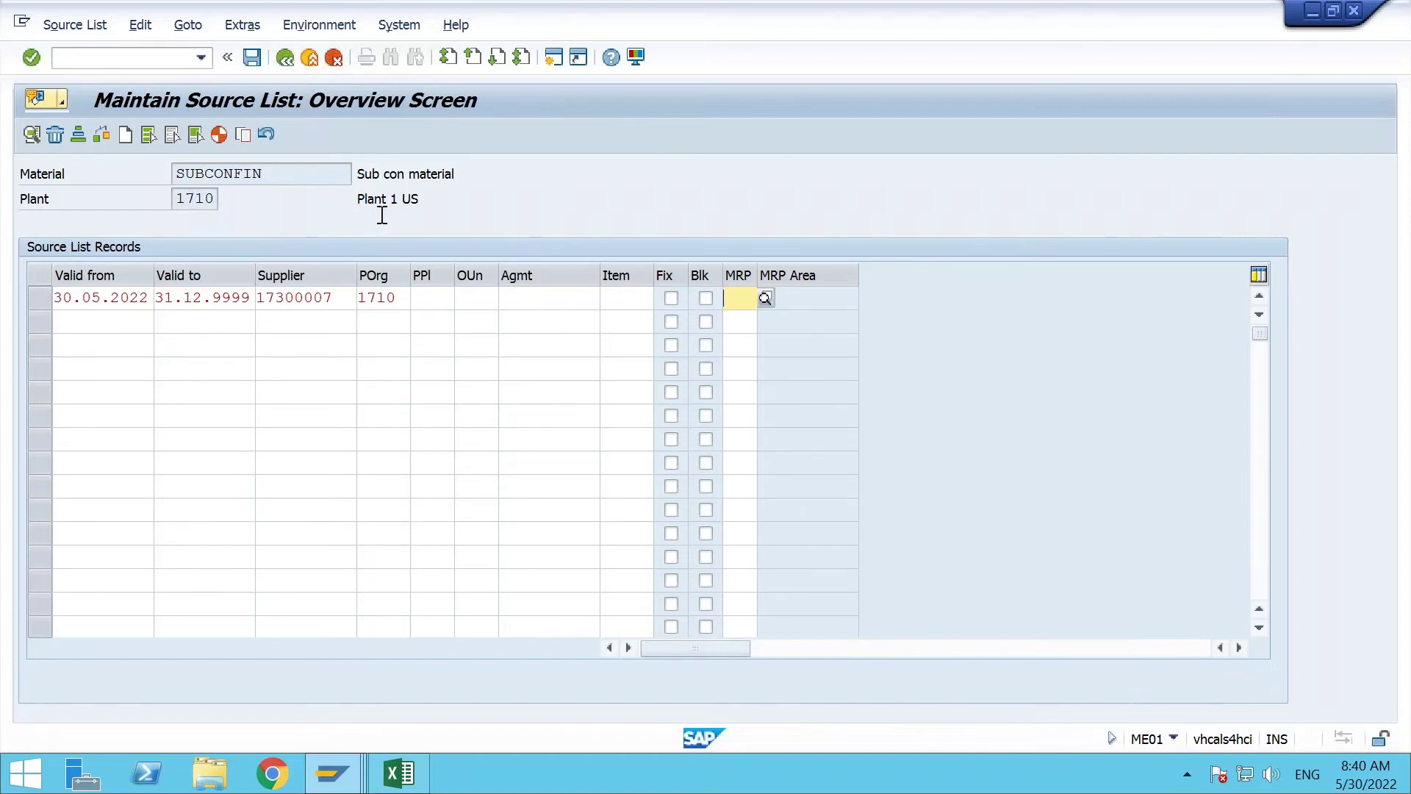
{"action": "left_click", "coordinate": [254, 62]}
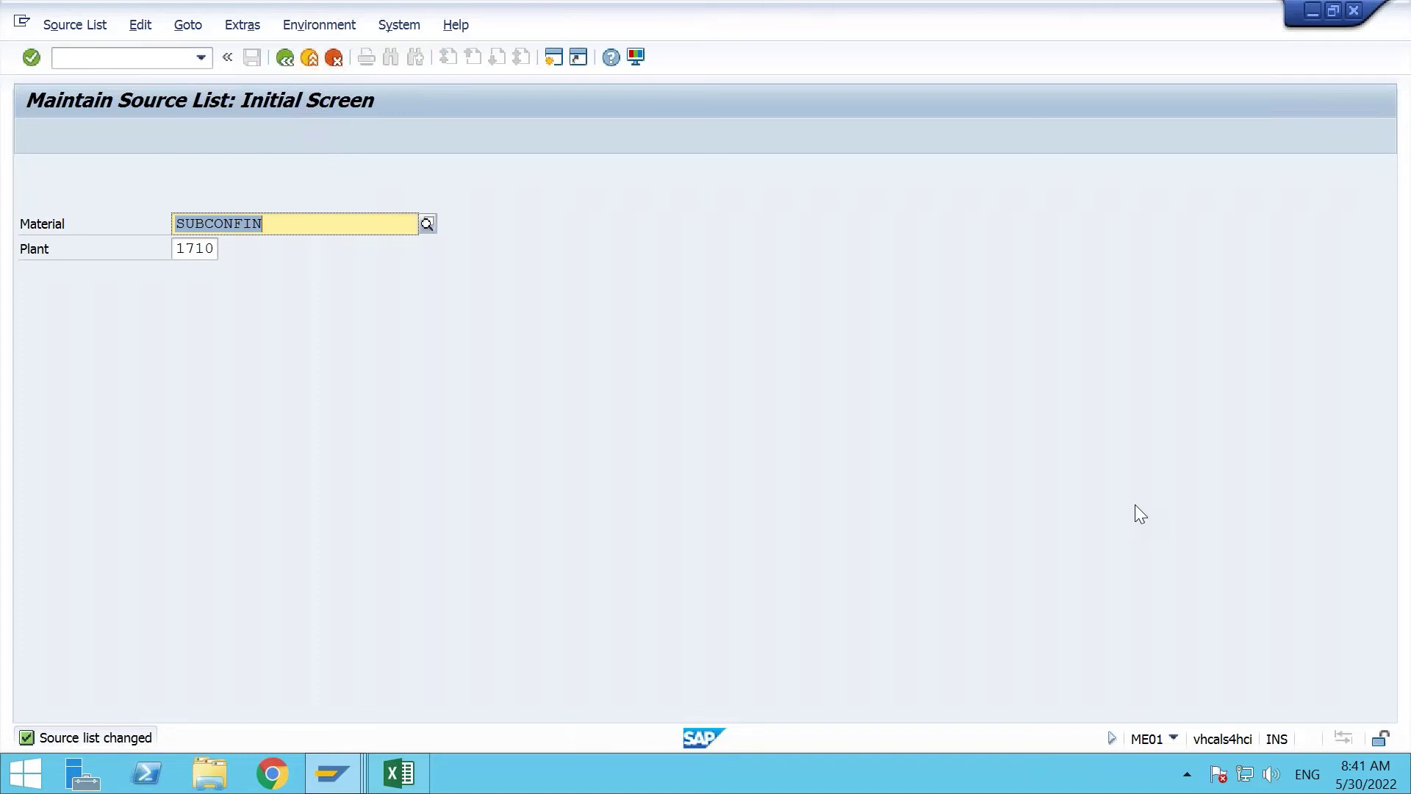
Switch to the MRP Live session, return to its selection screen and rerun planning for SUBCONFIN in plant 1710.
{"action": "left_click", "coordinate": [340, 779]}
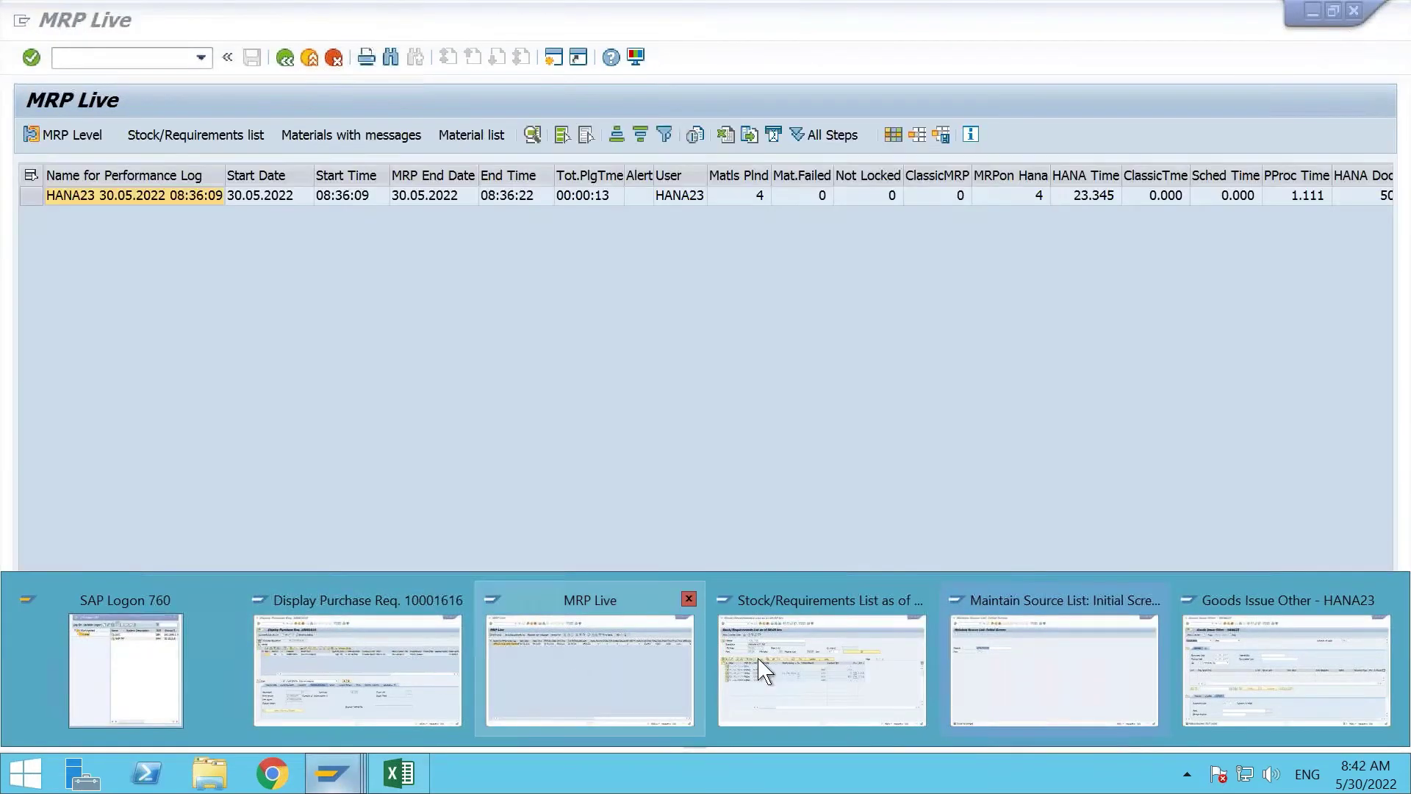
{"action": "mouse_move", "coordinate": [830, 680]}
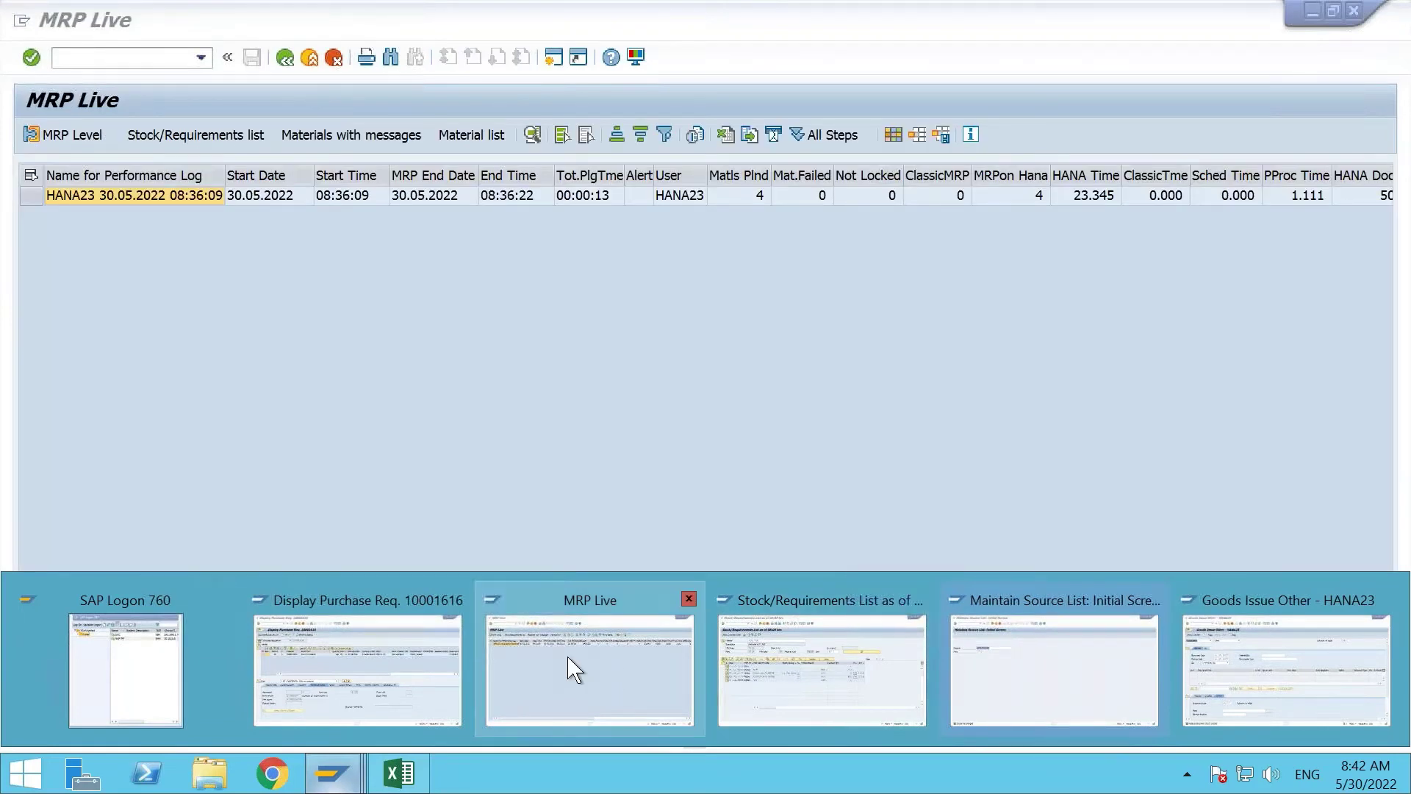
{"action": "left_click", "coordinate": [571, 665]}
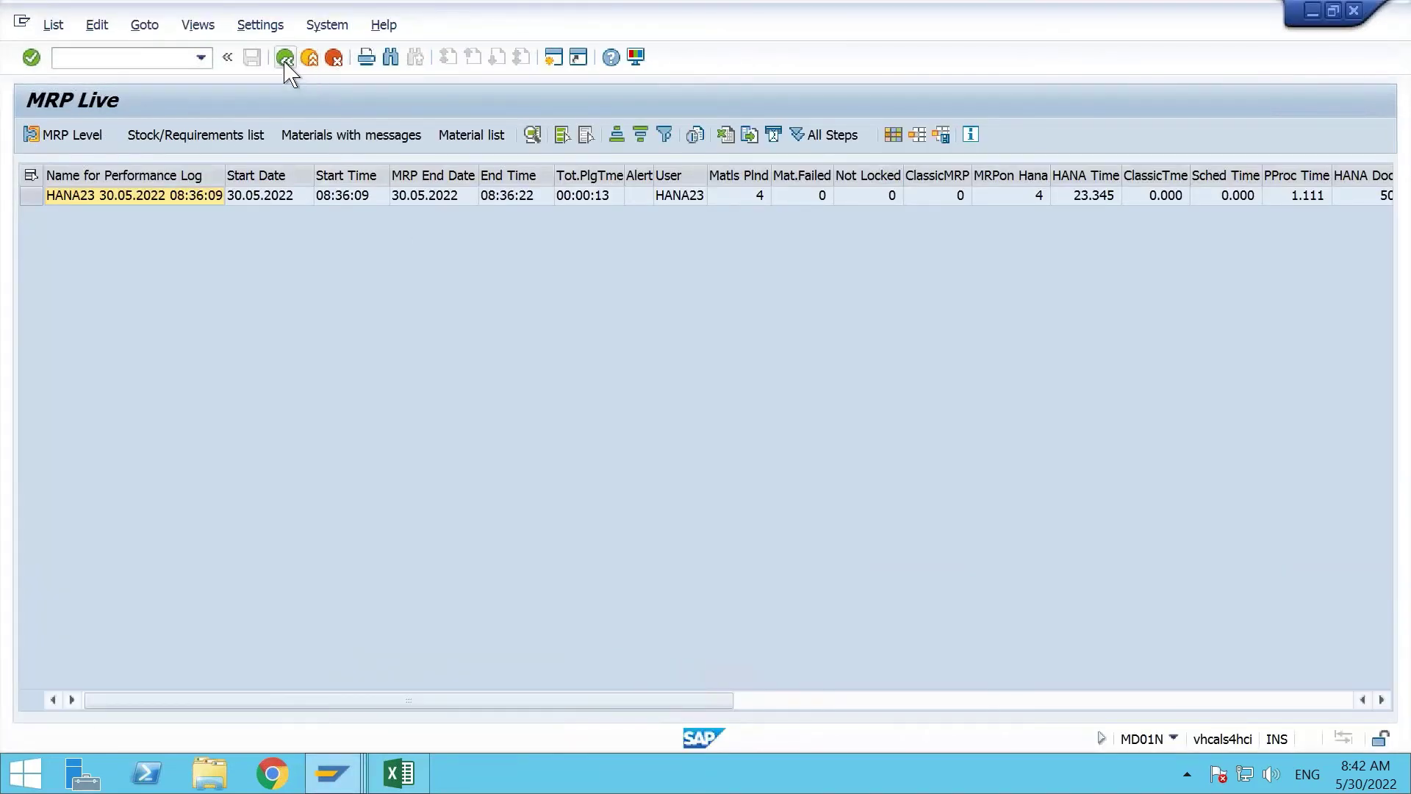
{"action": "left_click", "coordinate": [285, 59]}
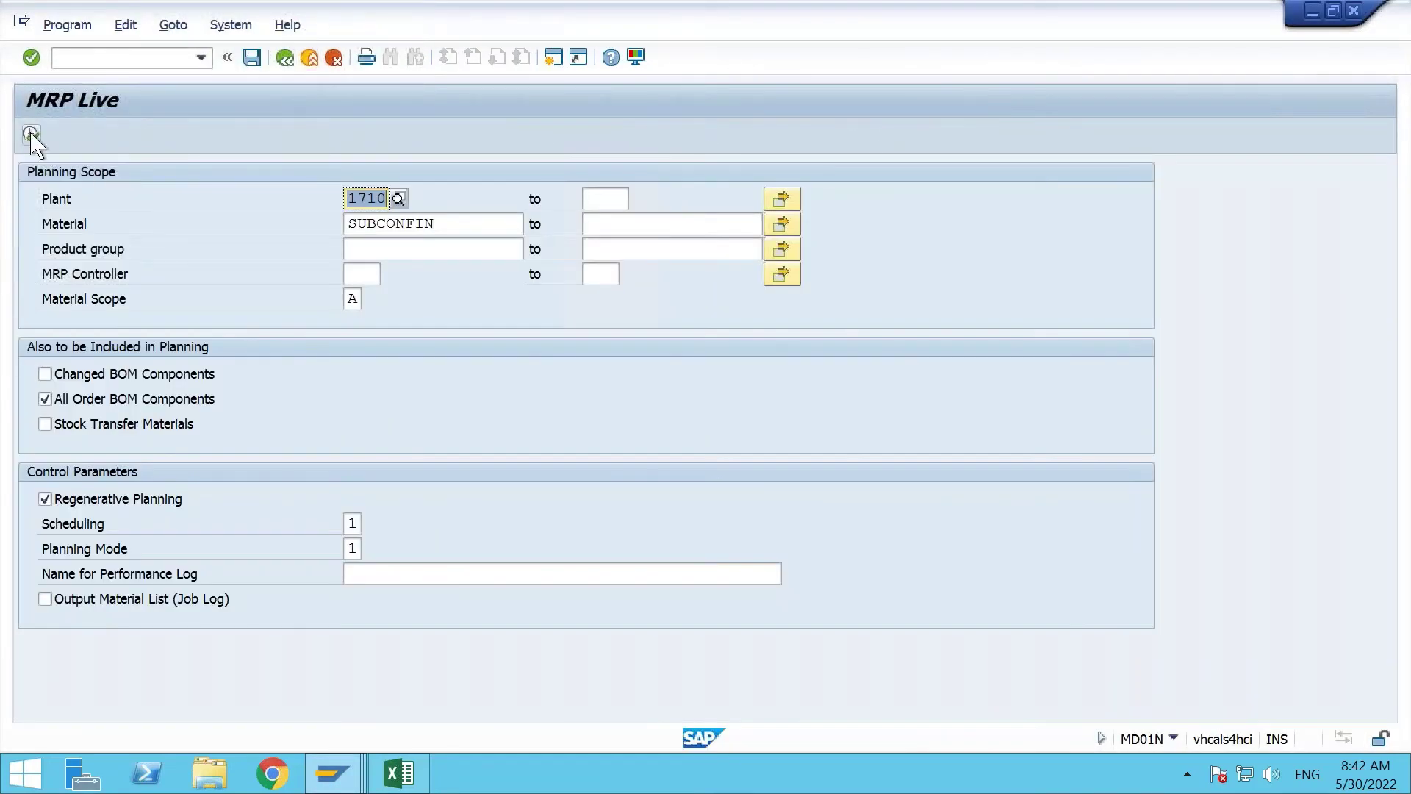
{"action": "left_click", "coordinate": [31, 134]}
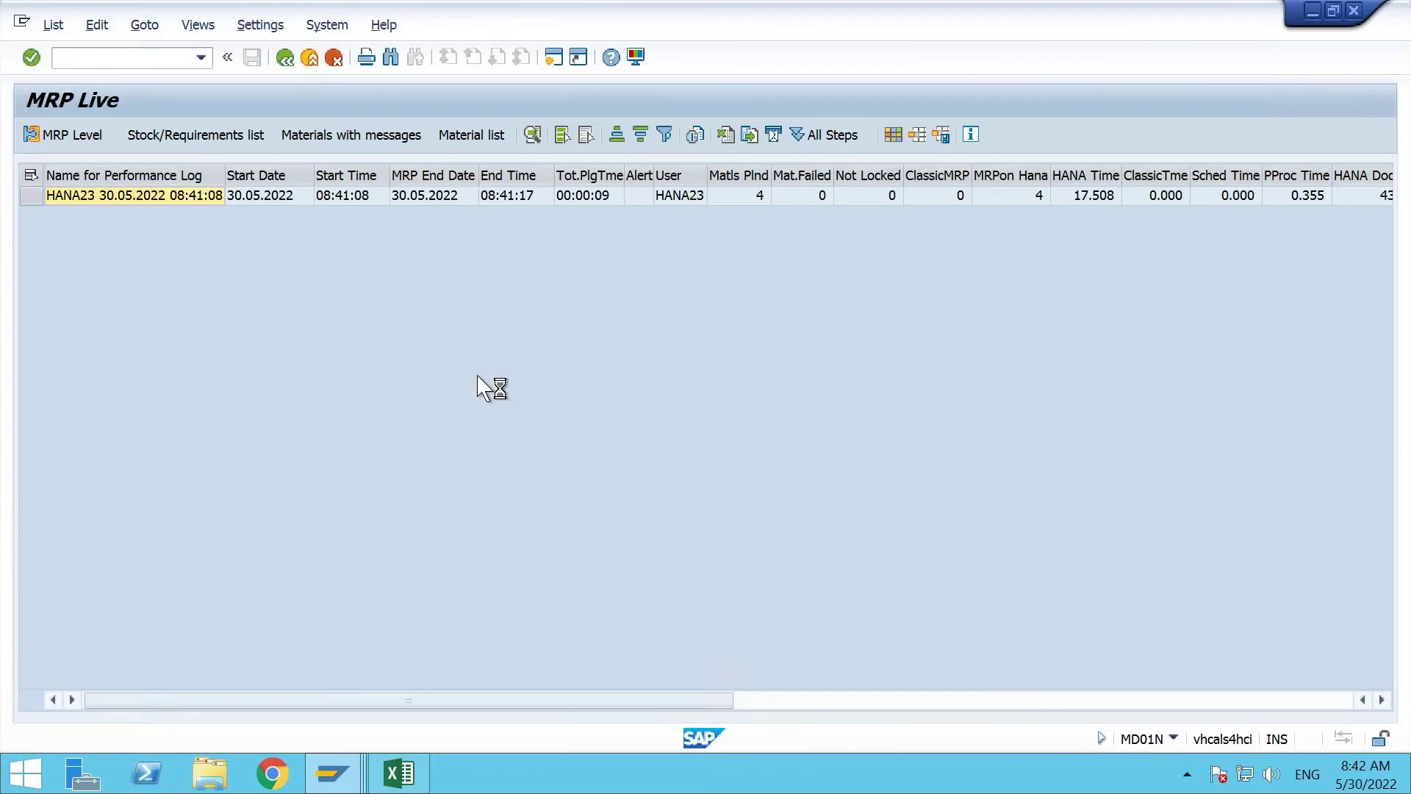
Leave the old purchase requisition display for the SUBCONFIN stock/requirements list and refresh the list.
{"action": "left_click", "coordinate": [332, 774]}
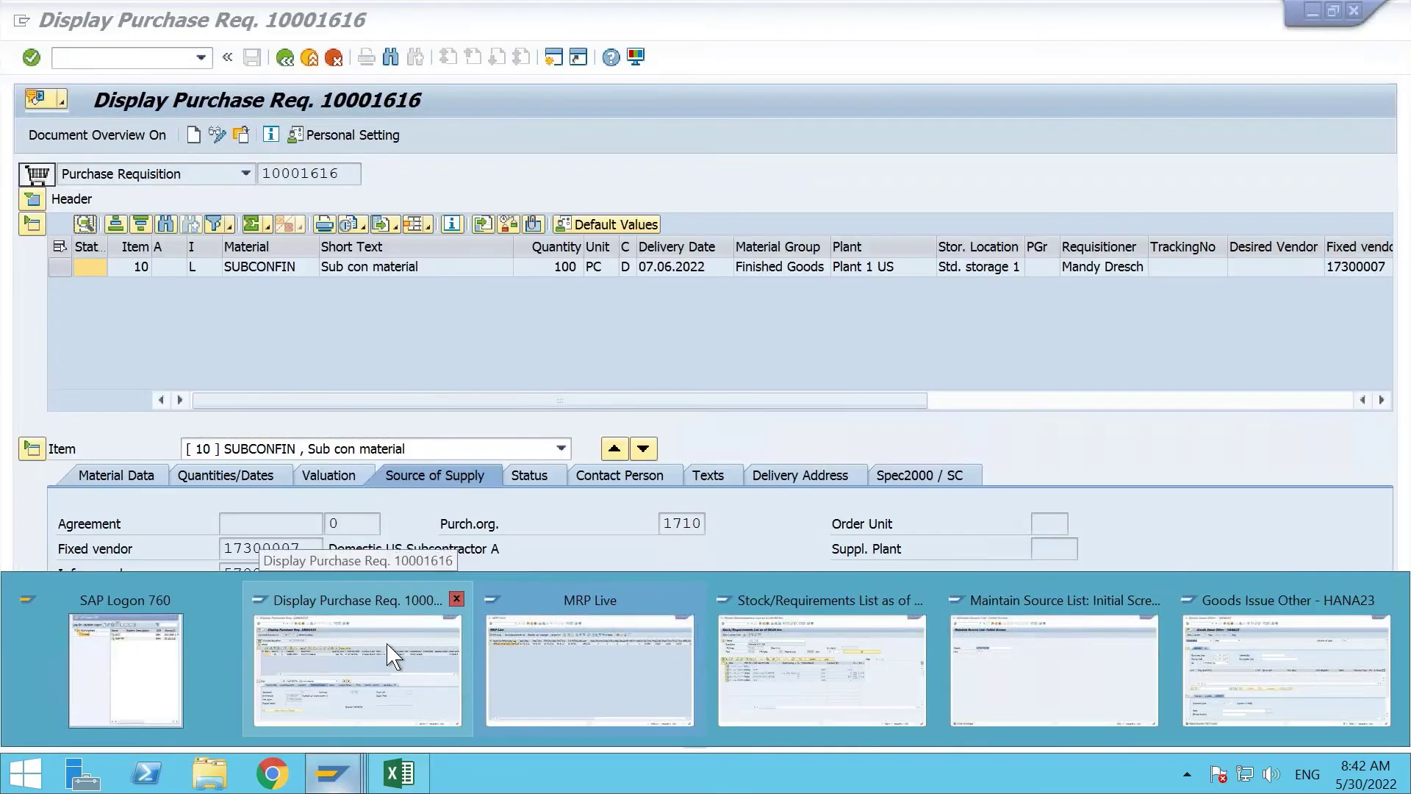
{"action": "left_click", "coordinate": [387, 652]}
{"action": "left_click", "coordinate": [285, 57]}
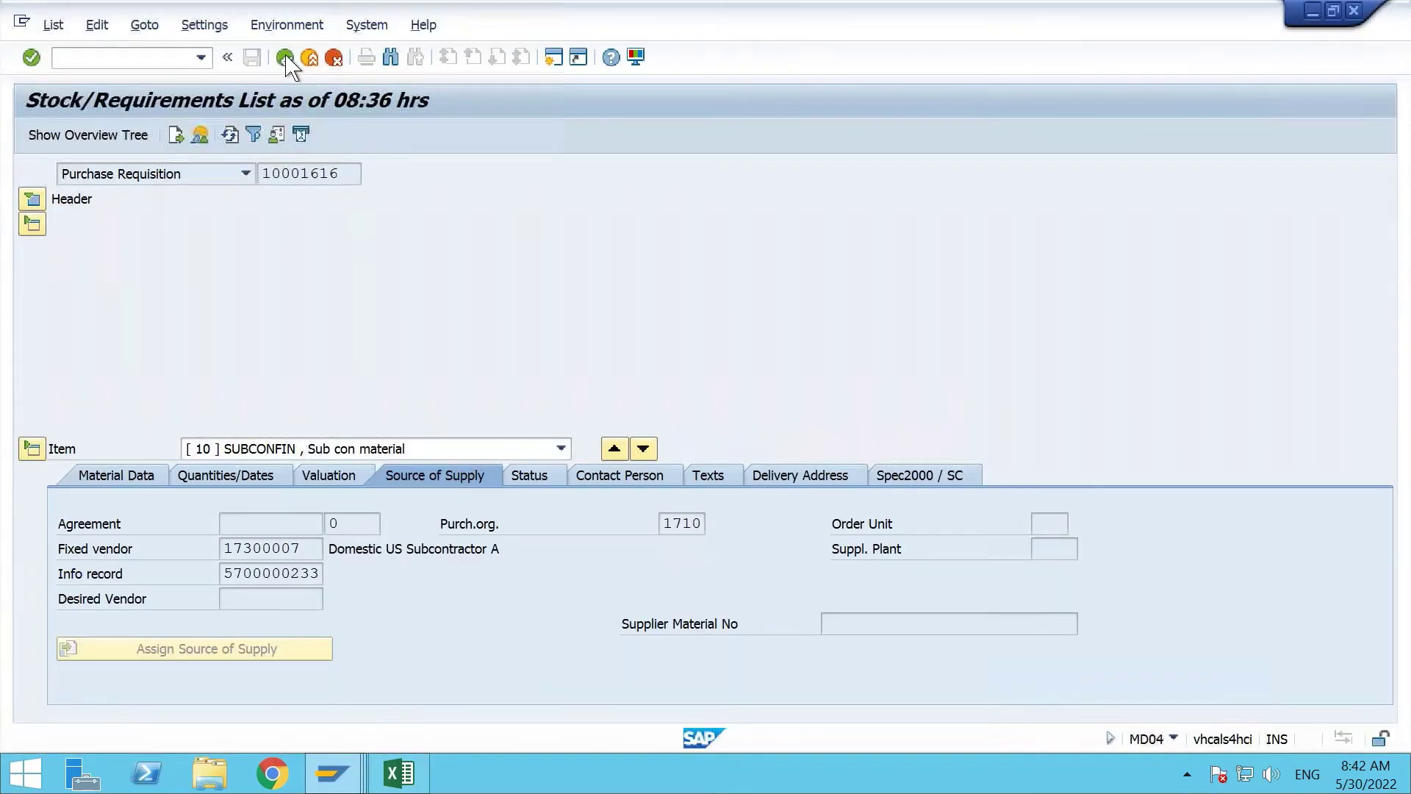
{"action": "left_click", "coordinate": [230, 134]}
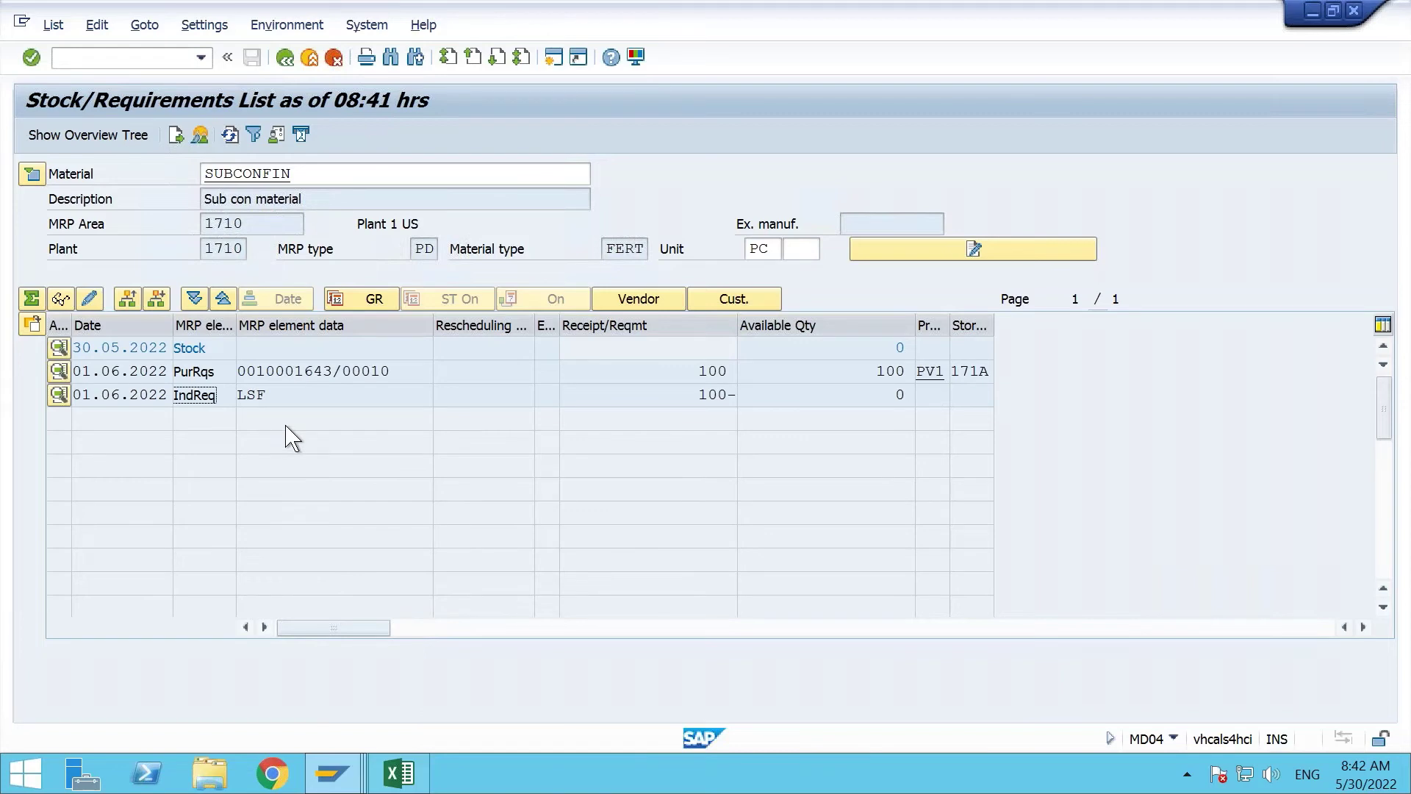
Display the purchase requisition listed for SUBCONFIN and check the fixed vendor and info record in its source of supply data.
{"action": "left_click_drag", "start_coordinate": [333, 369], "coordinate": [291, 372]}
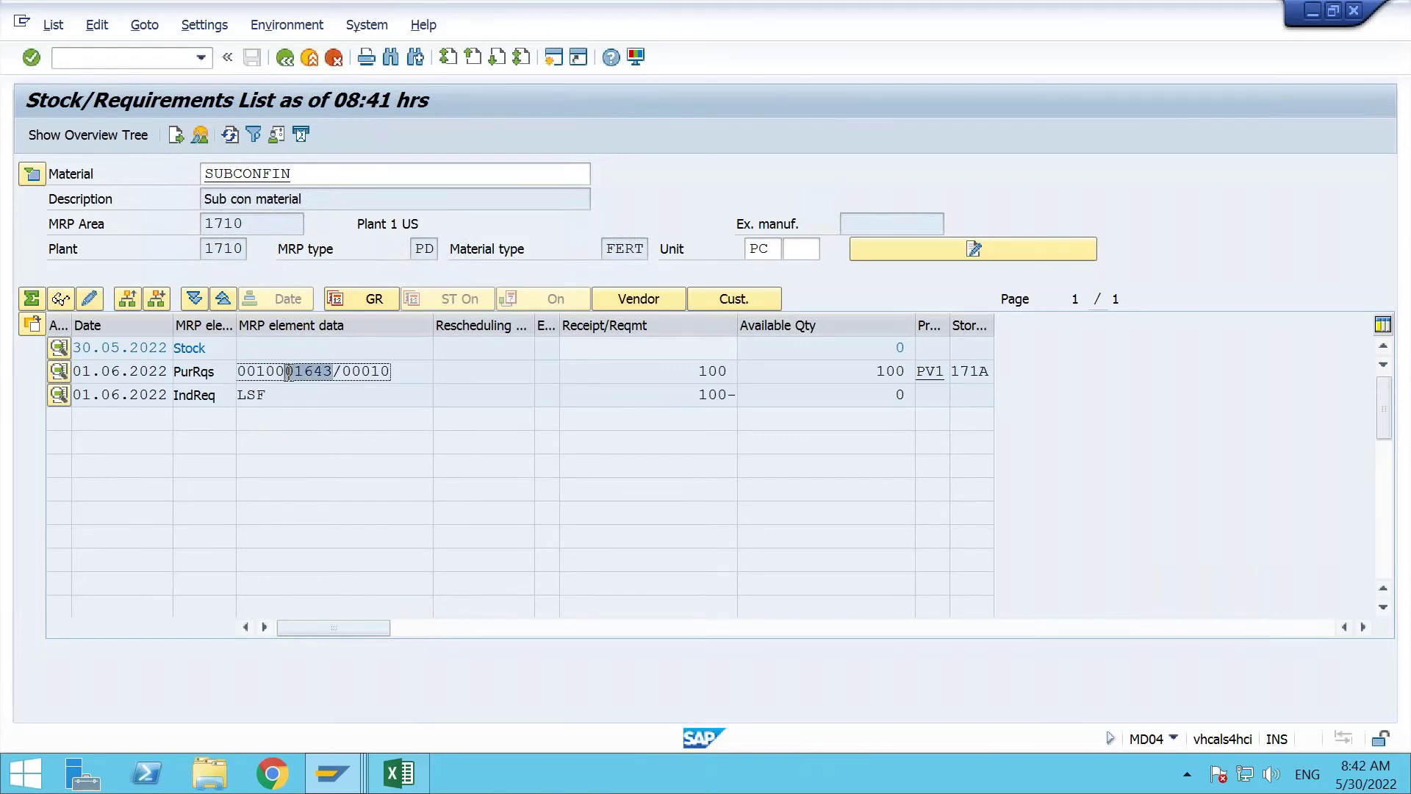
{"action": "left_click", "coordinate": [59, 370]}
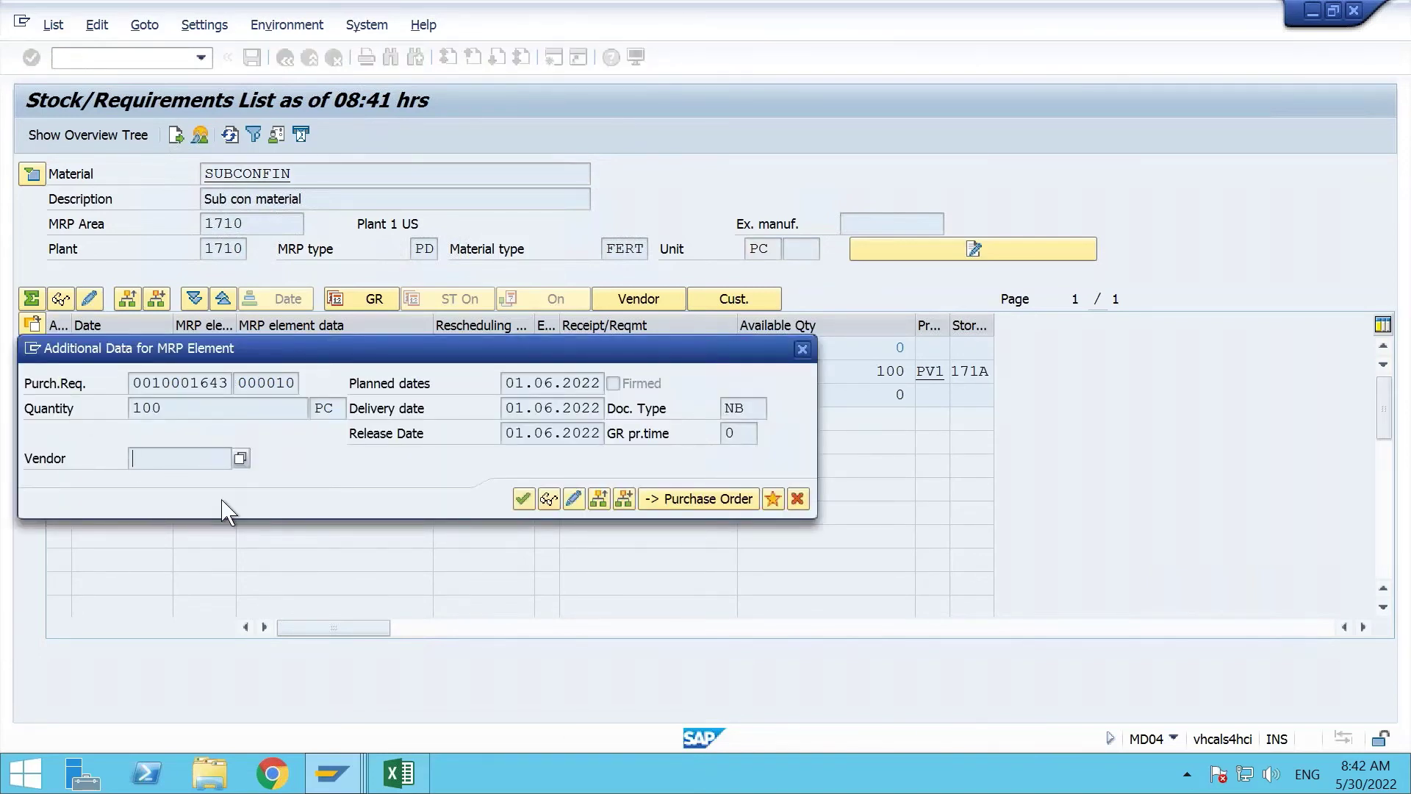
{"action": "left_click", "coordinate": [555, 503]}
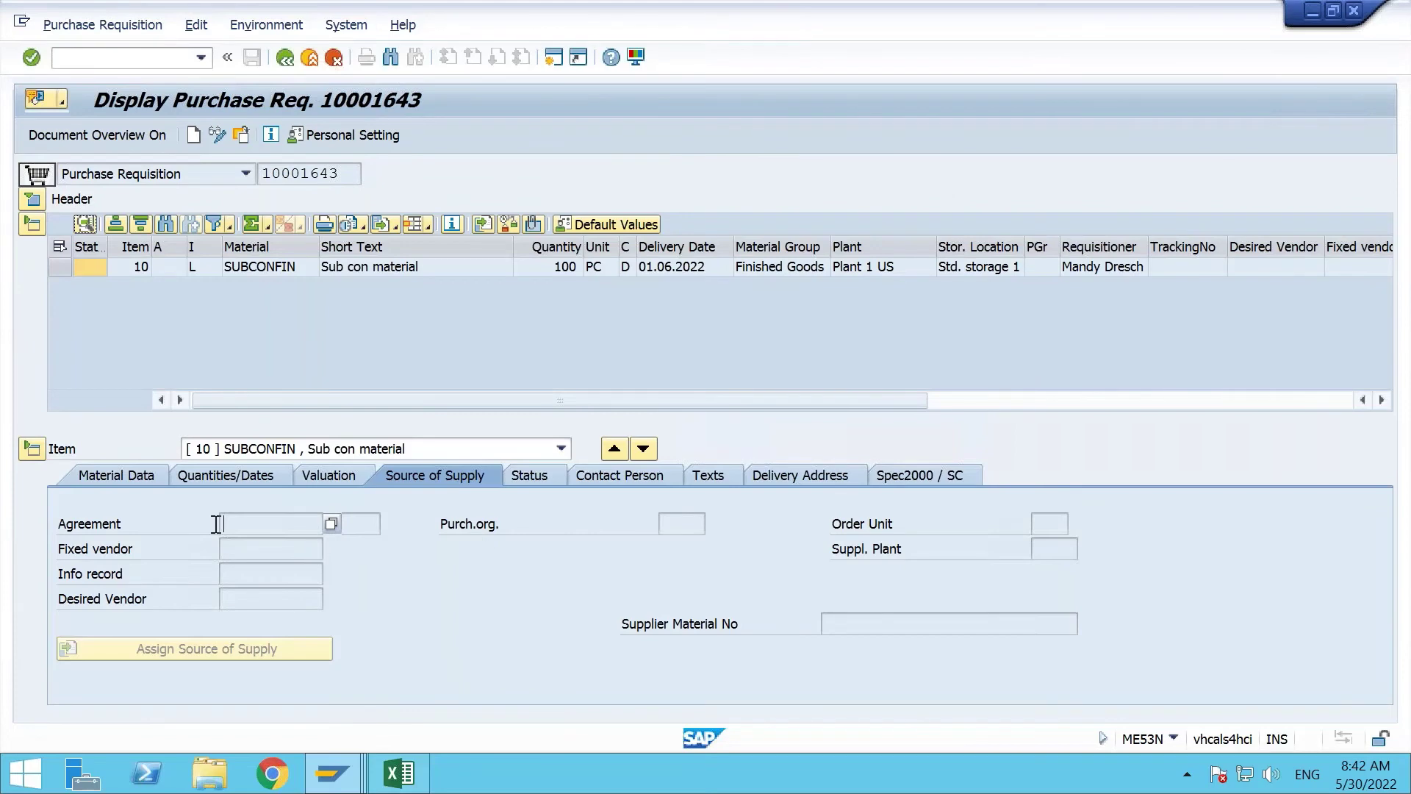
{"action": "left_click", "coordinate": [282, 572]}
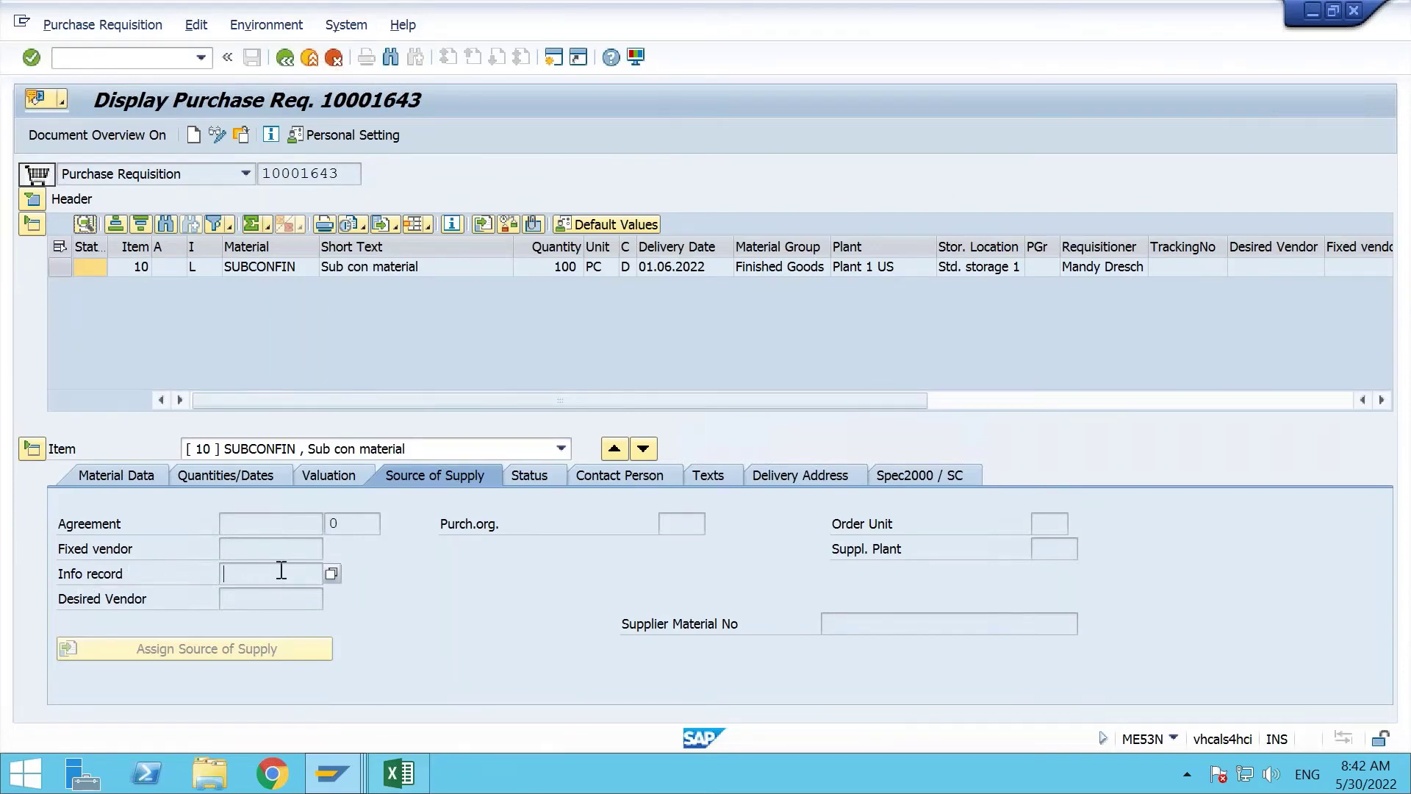
Review the requisition item's material data, its component overview, and its quantities and dates.
{"action": "left_click", "coordinate": [150, 489]}
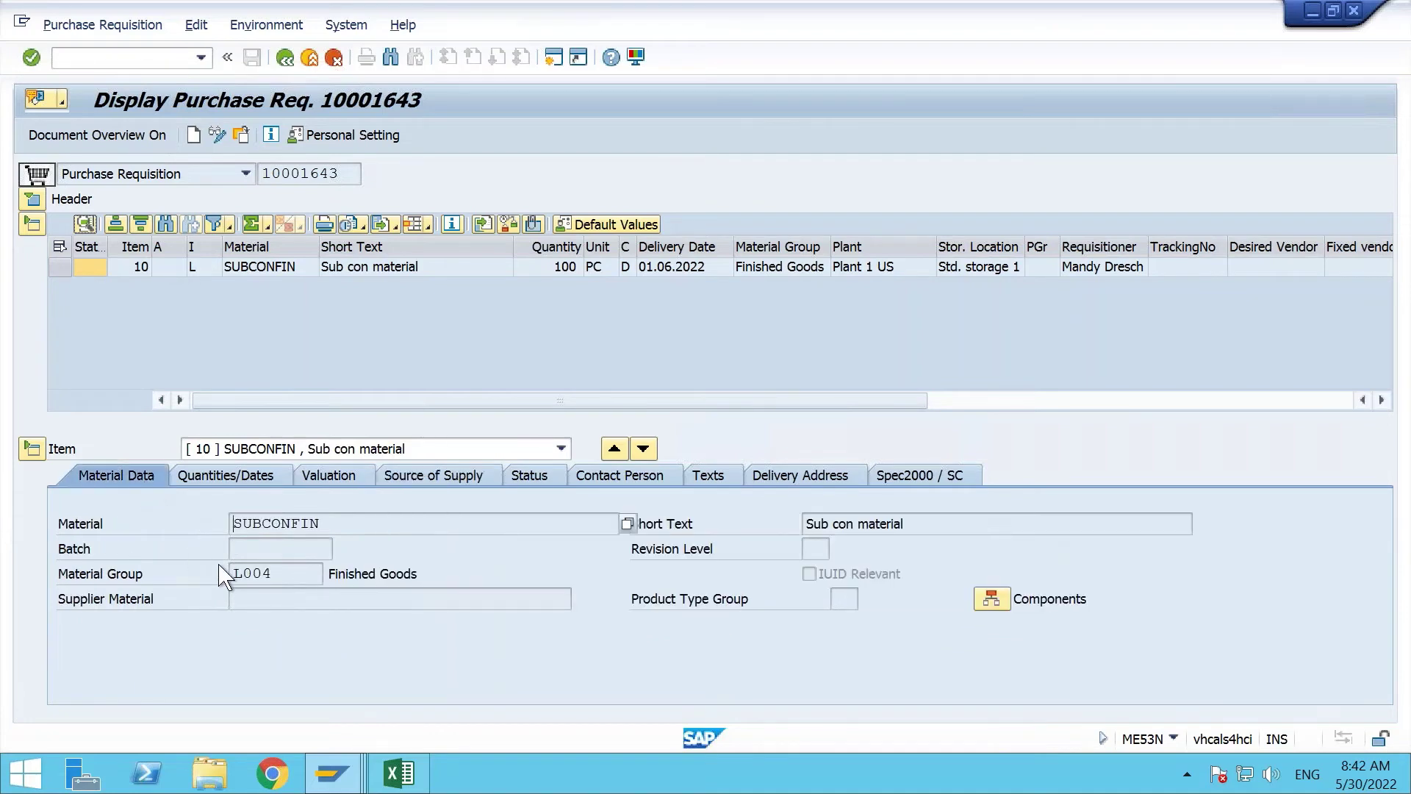
{"action": "double_click", "coordinate": [252, 573]}
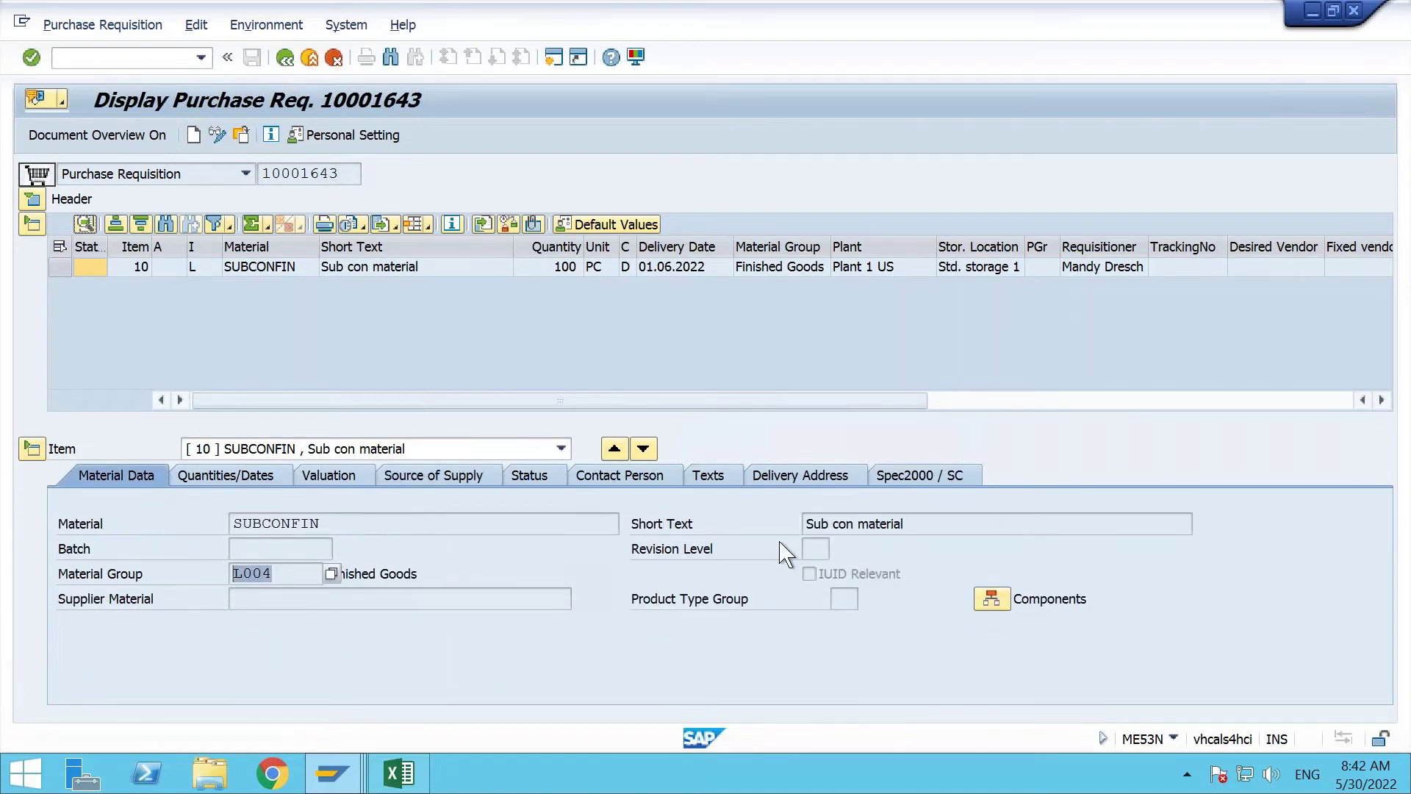
{"action": "left_click_drag", "start_coordinate": [917, 523], "coordinate": [730, 519]}
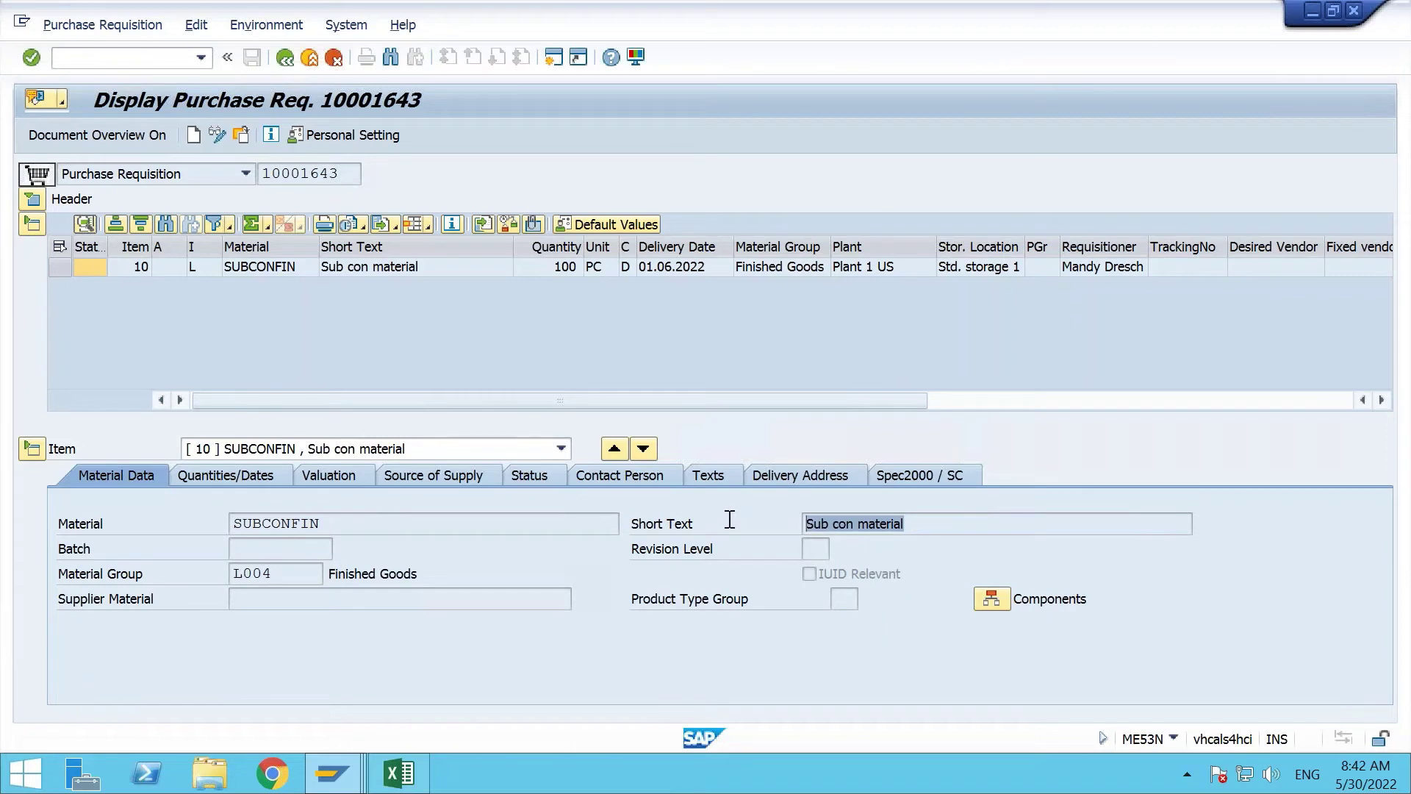
{"action": "left_click", "coordinate": [1000, 604]}
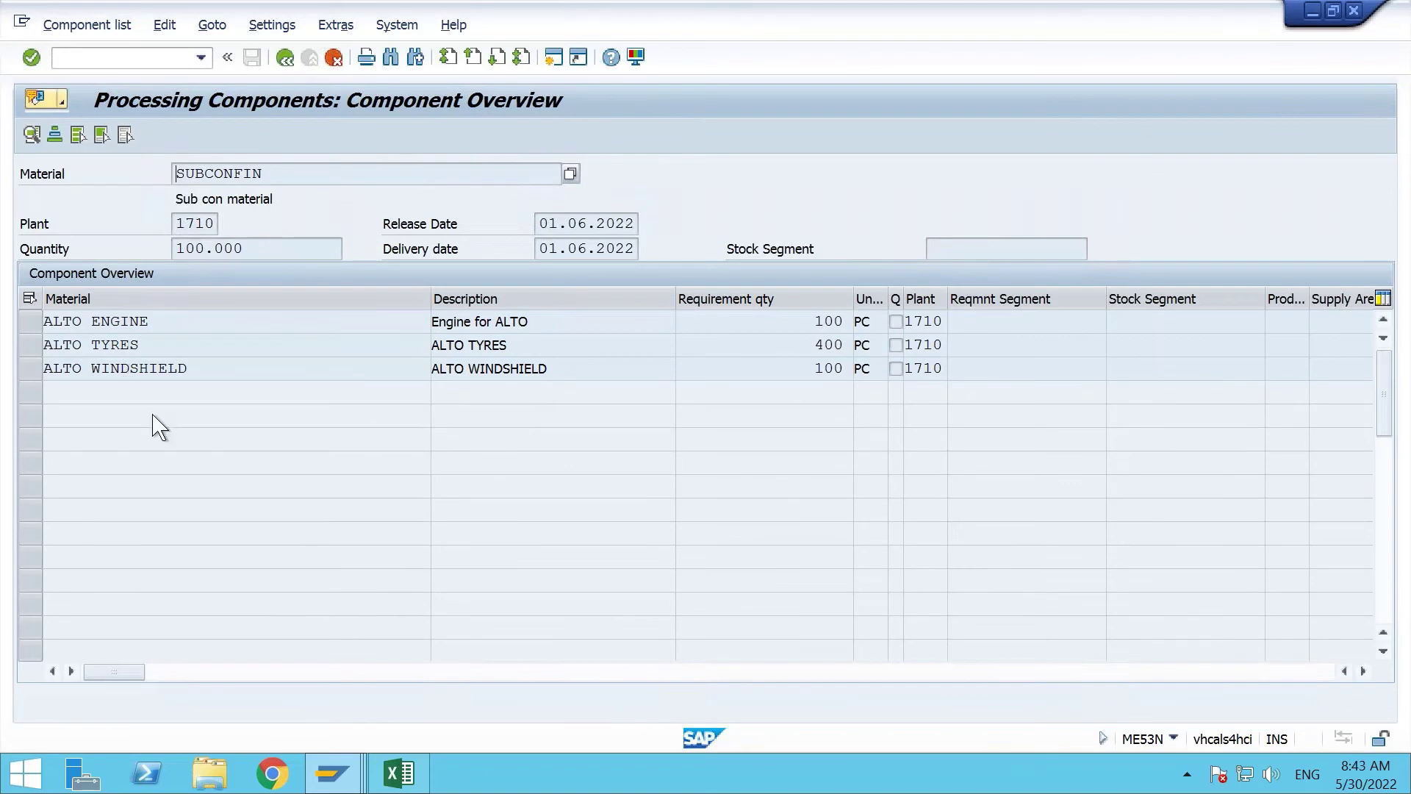
{"action": "left_click", "coordinate": [285, 58]}
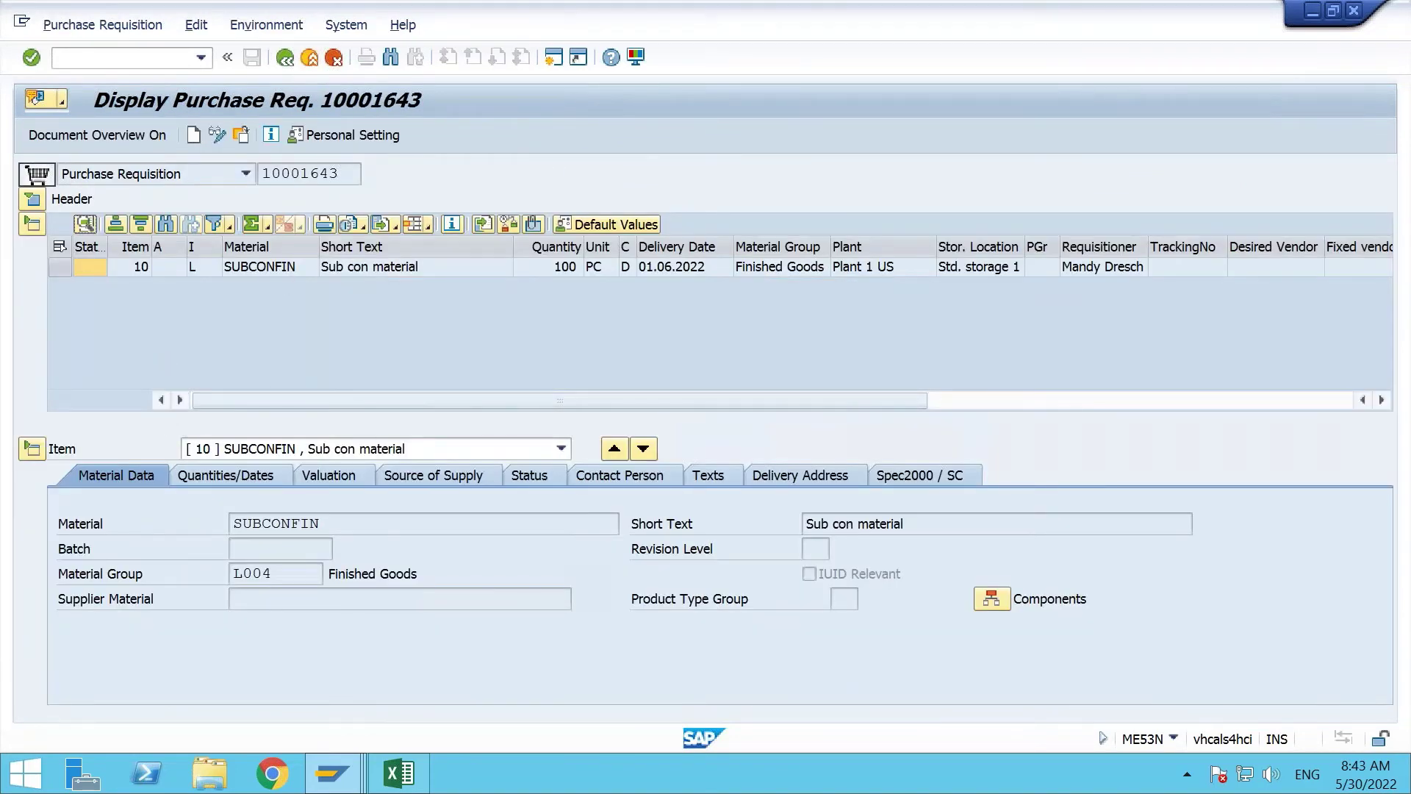
{"action": "left_click", "coordinate": [228, 476]}
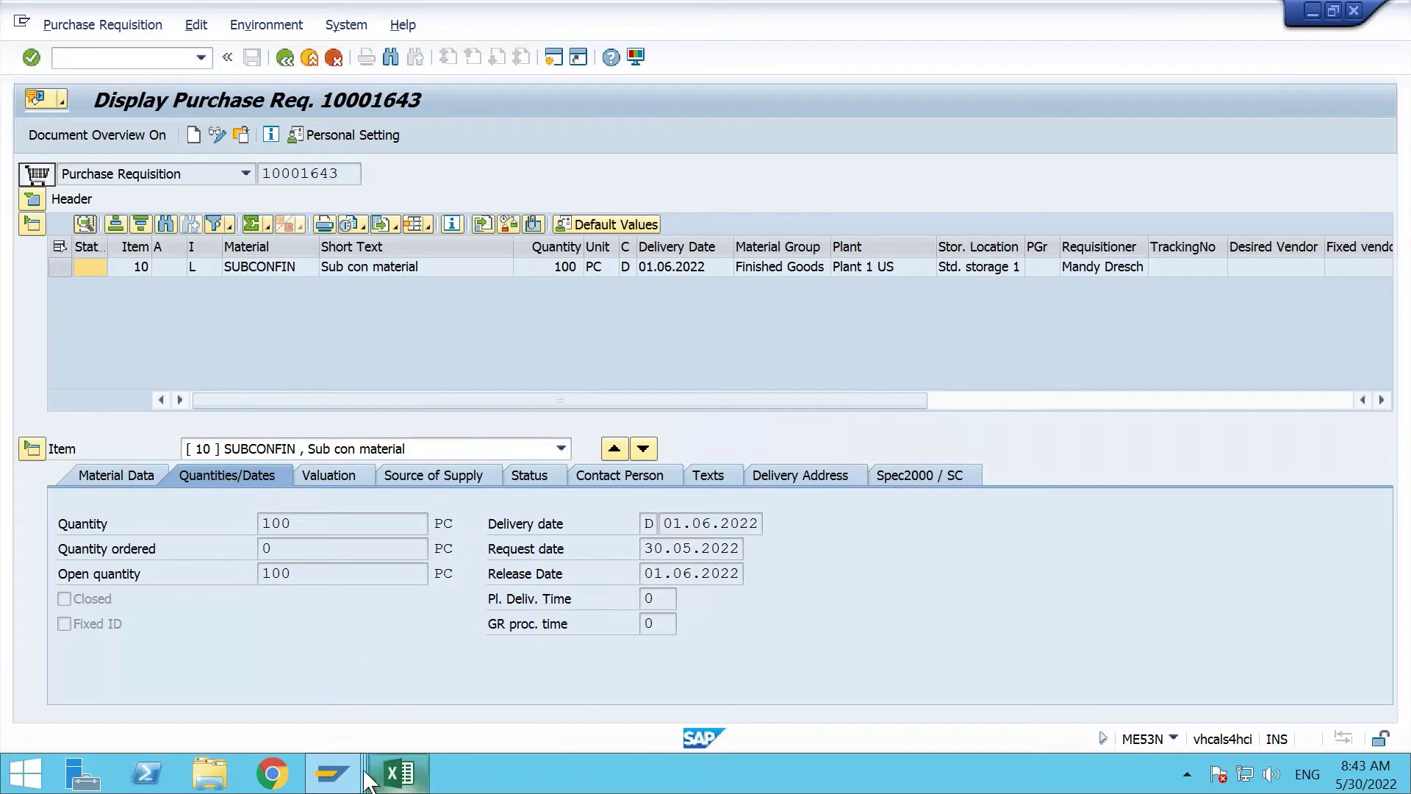
Reopen the SUBCONFIN source list for plant 1710 in the Maintain Source List session, set the record's MRP indicator to 1 and save.
{"action": "left_click", "coordinate": [327, 779]}
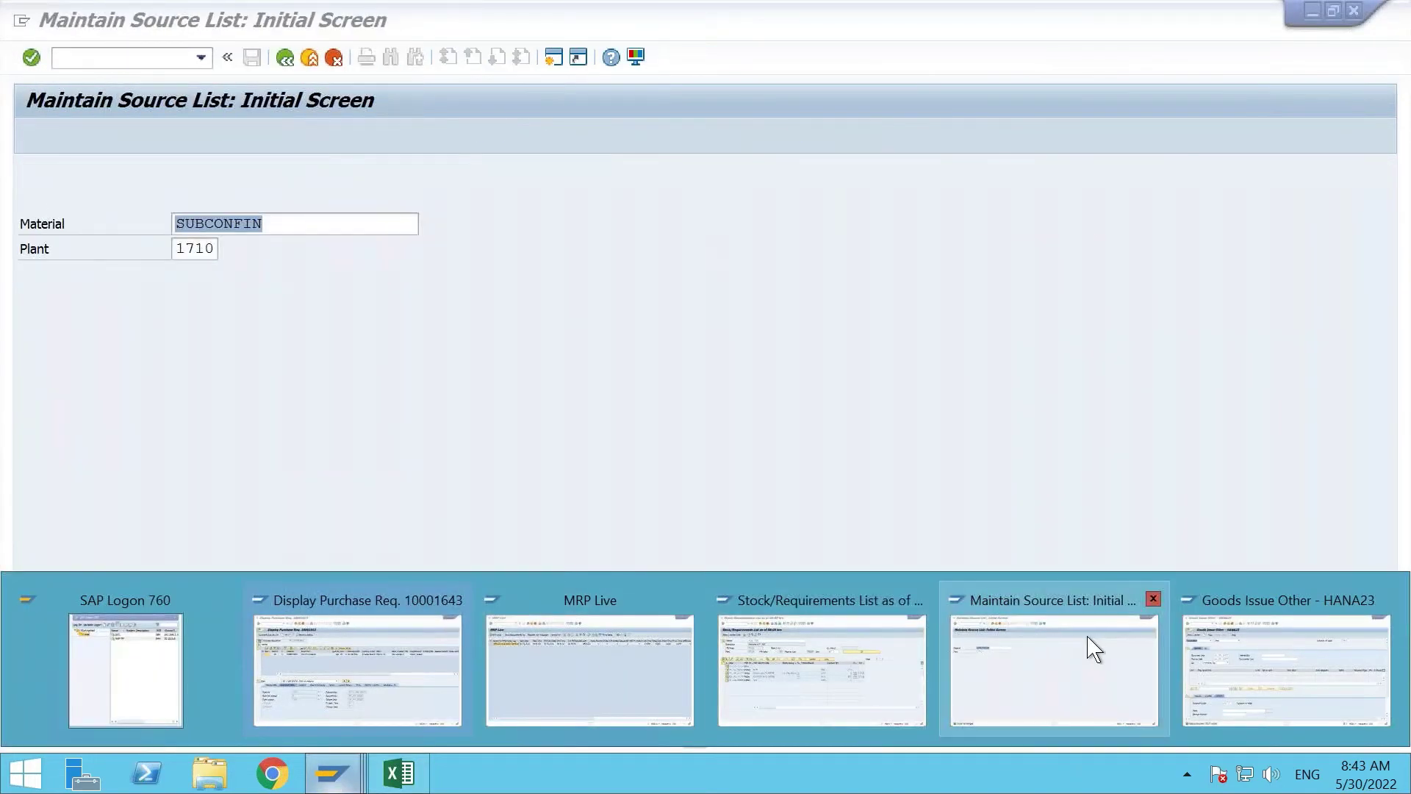
{"action": "left_click", "coordinate": [1094, 649]}
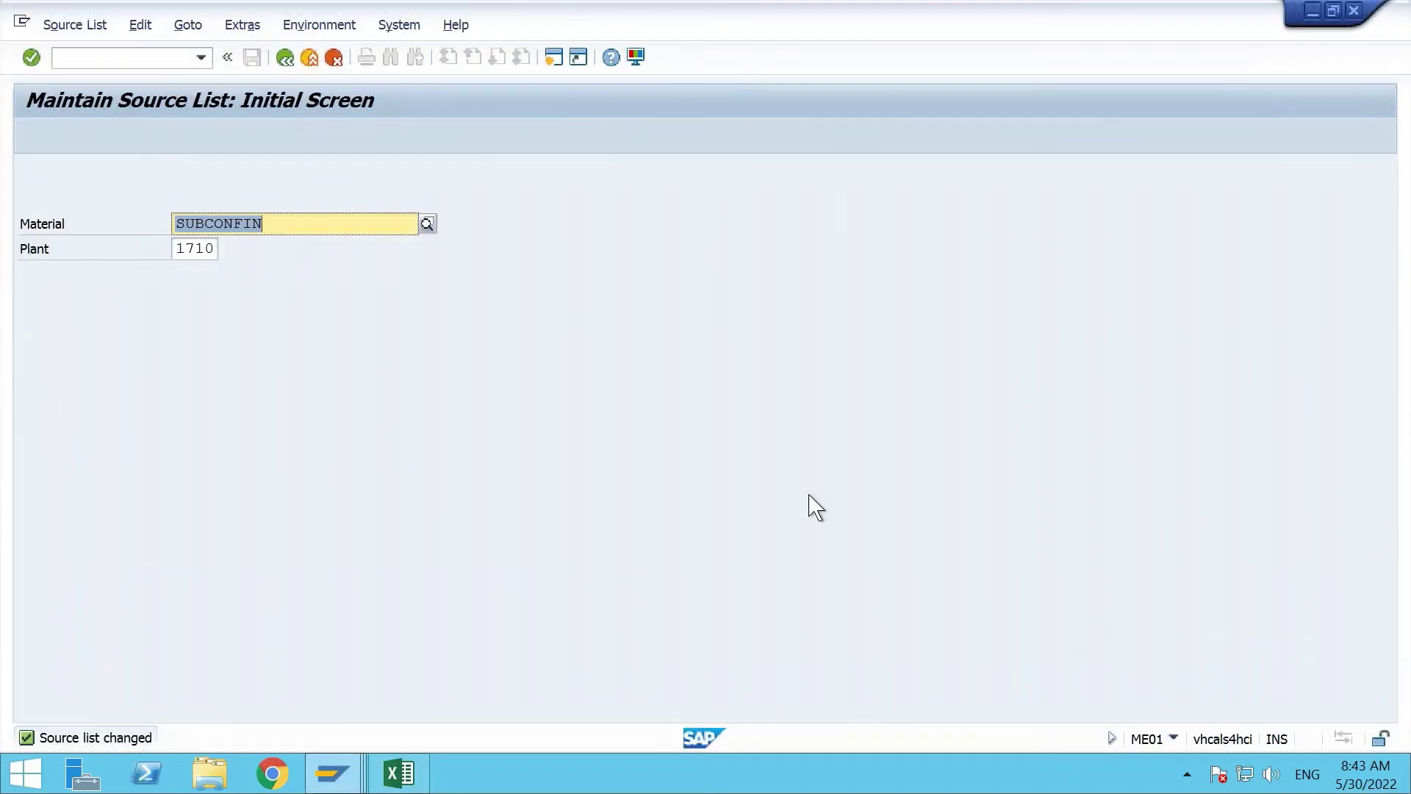
{"action": "key", "text": "Return"}
{"action": "key", "text": "Return"}
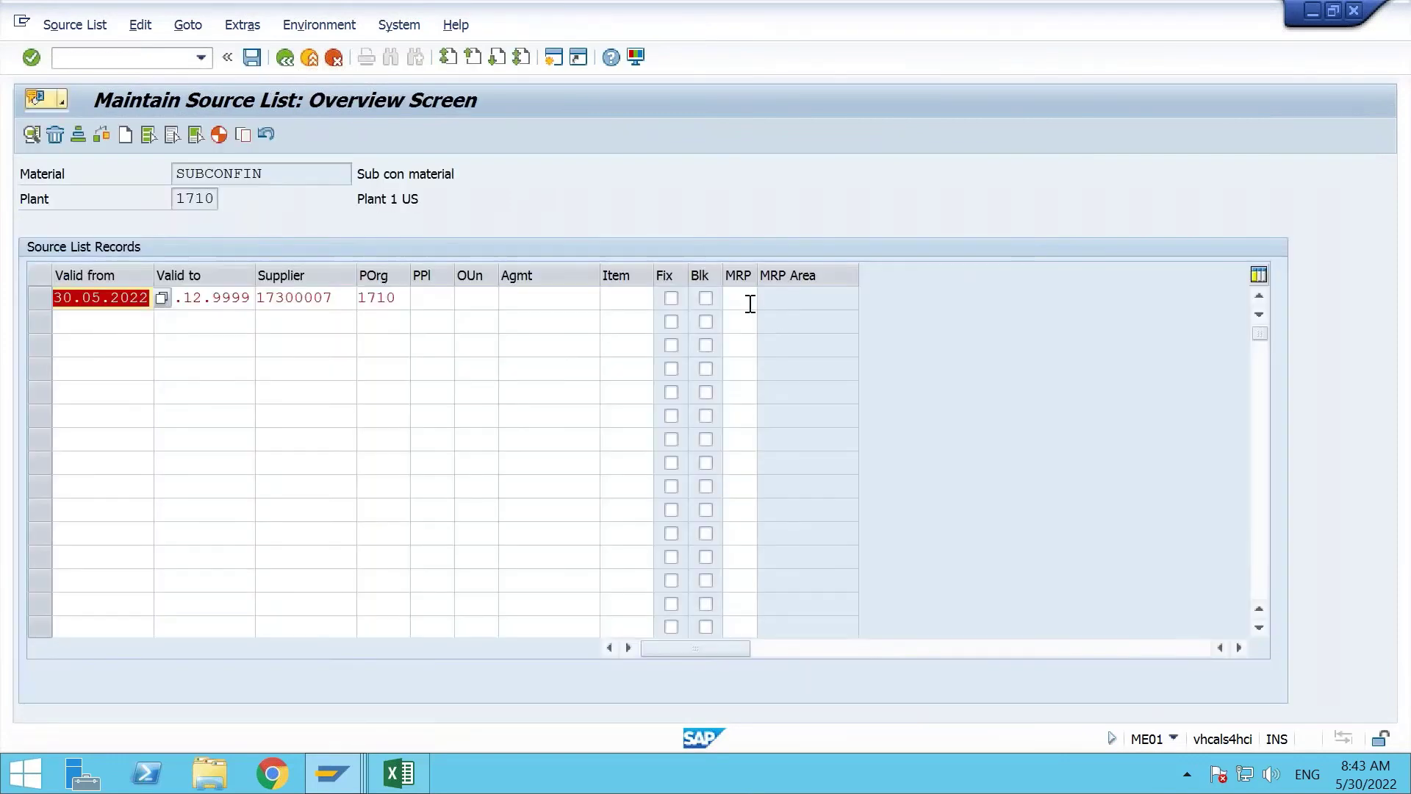
{"action": "left_click", "coordinate": [750, 302]}
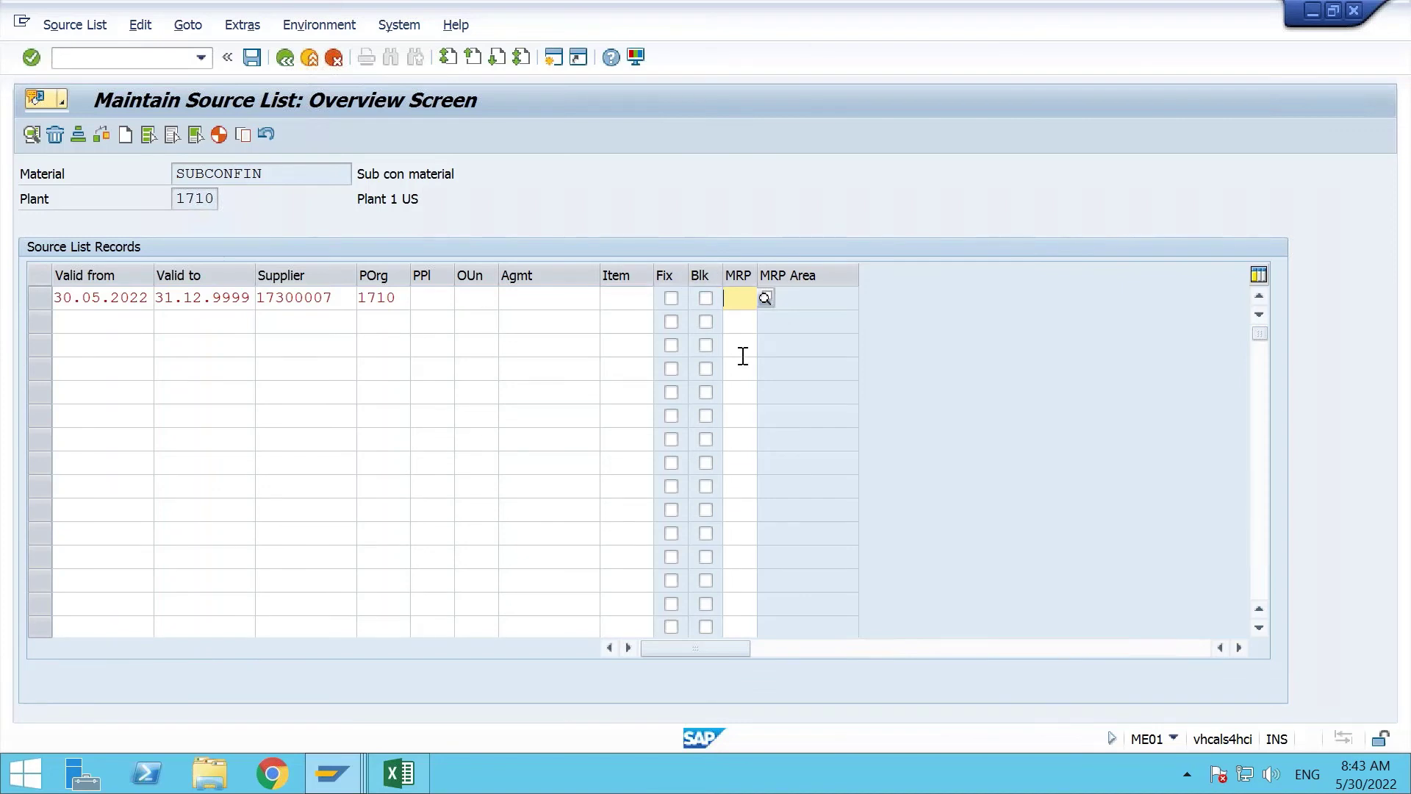
{"action": "type", "text": "1"}
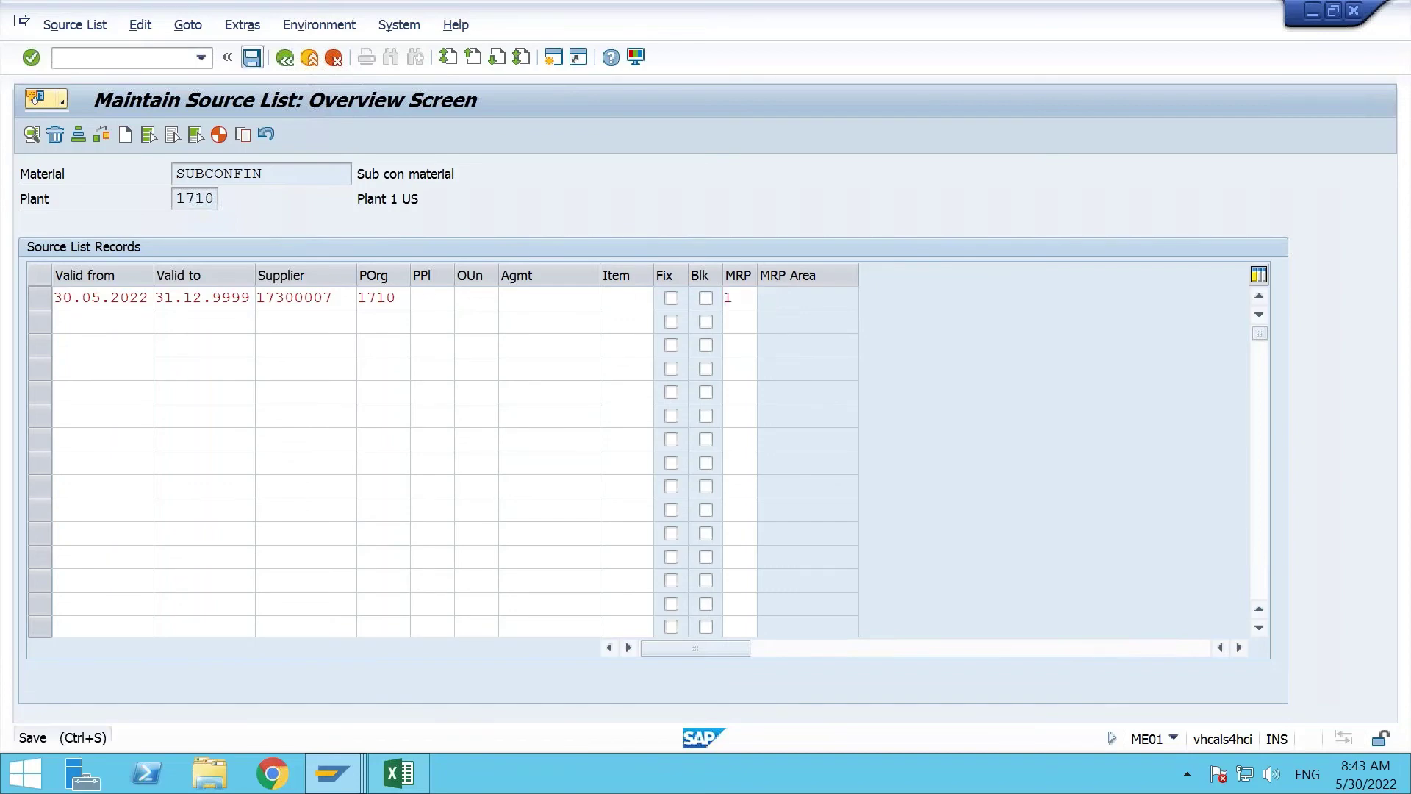
{"action": "left_click", "coordinate": [252, 59]}
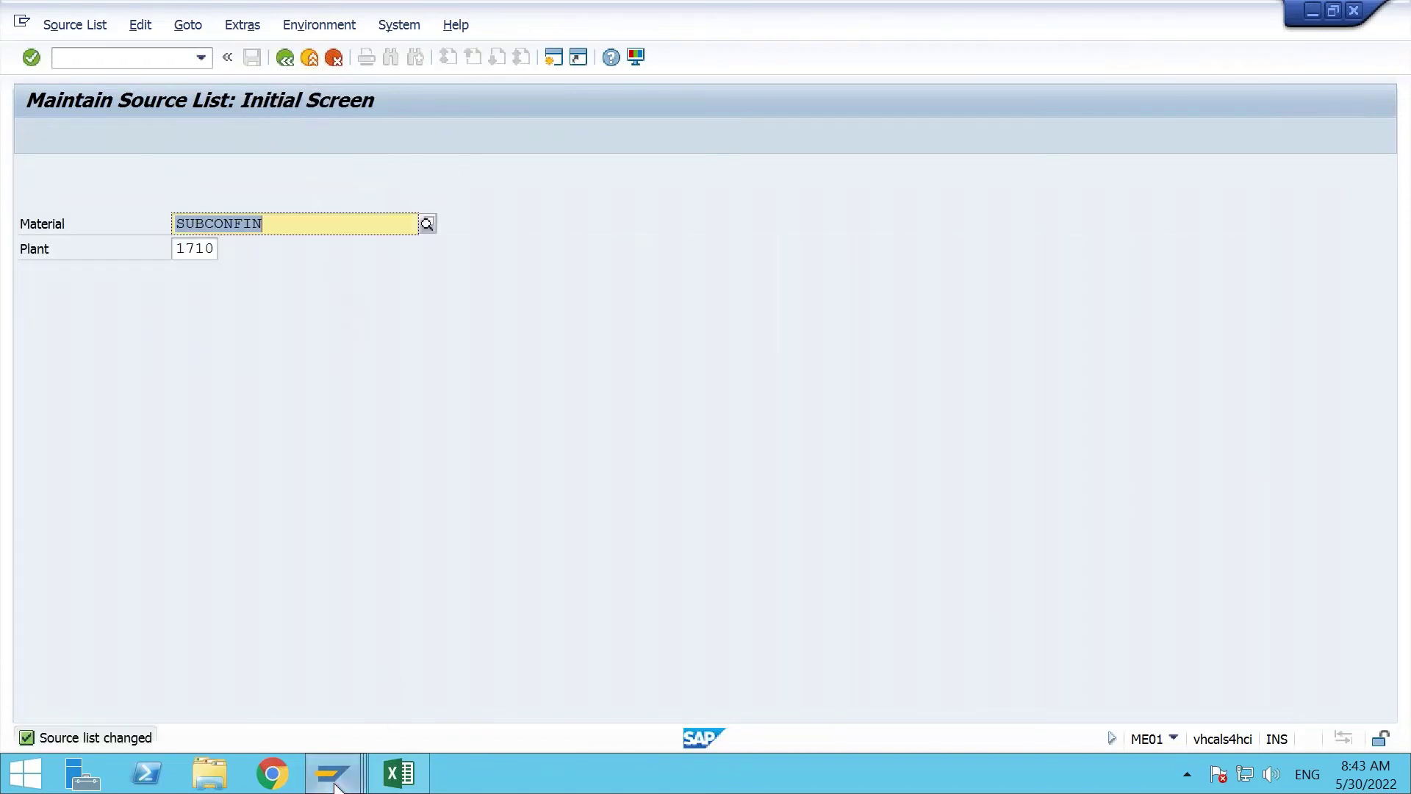
Switch to the purchase requisition session and return to the SUBCONFIN stock/requirements list.
{"action": "left_click", "coordinate": [332, 773]}
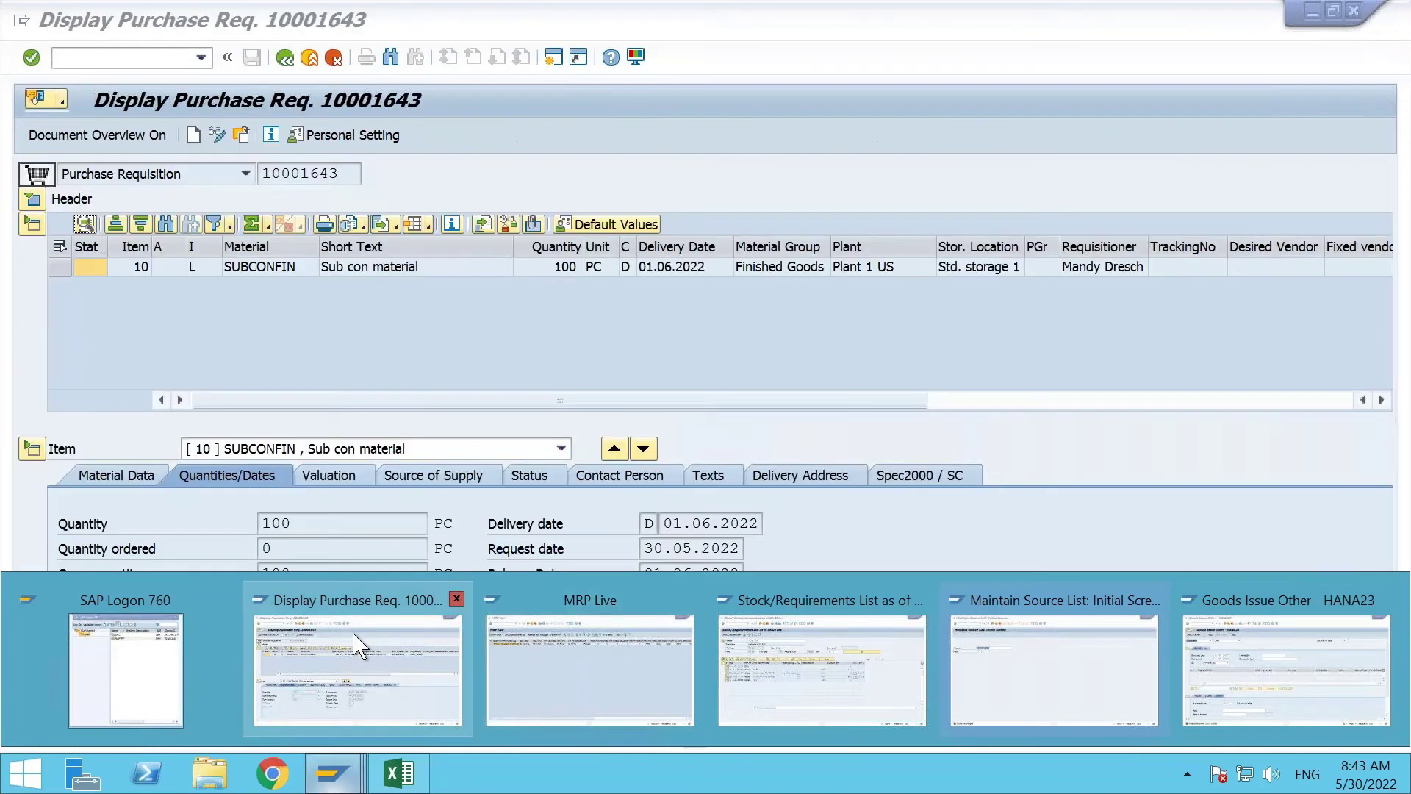
{"action": "left_click", "coordinate": [350, 646]}
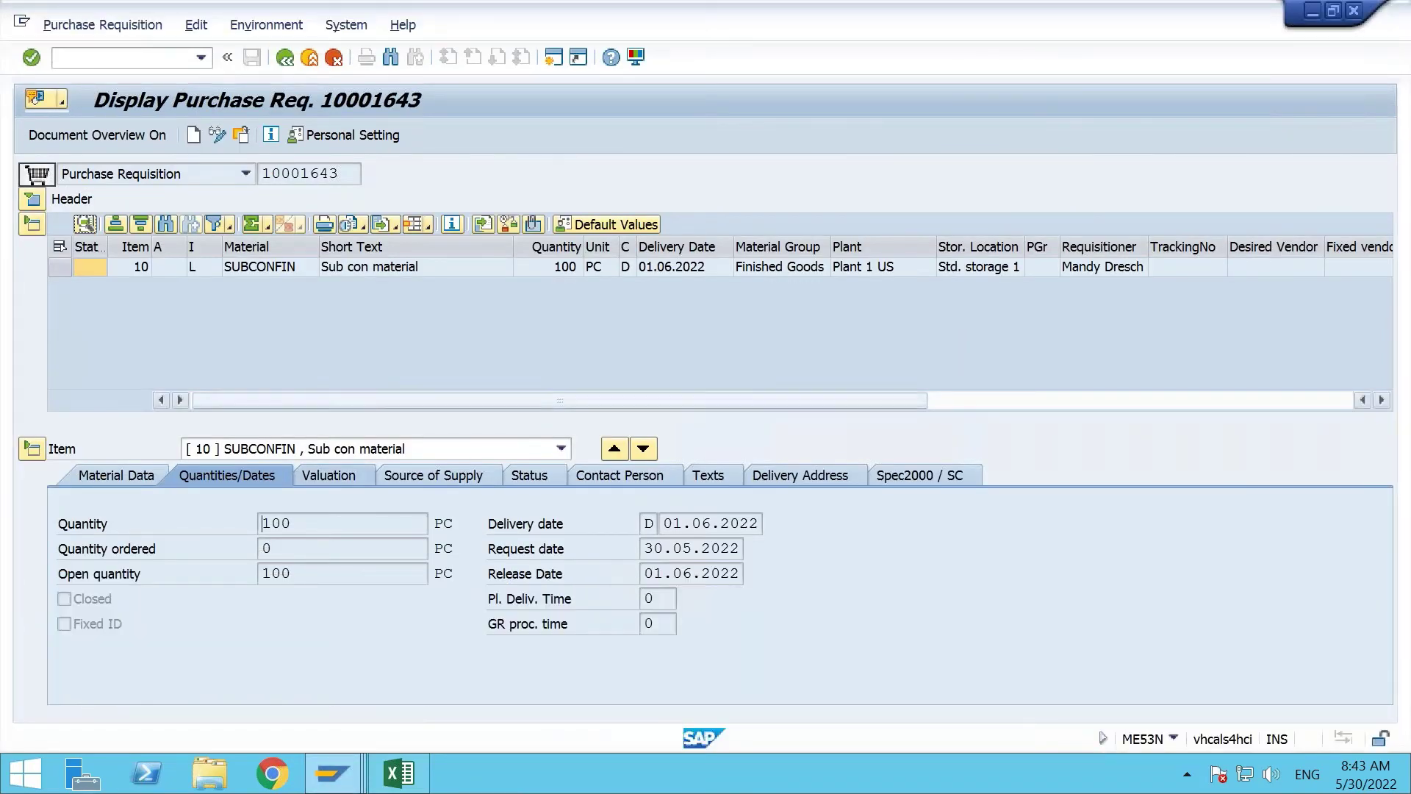
{"action": "left_click", "coordinate": [285, 58]}
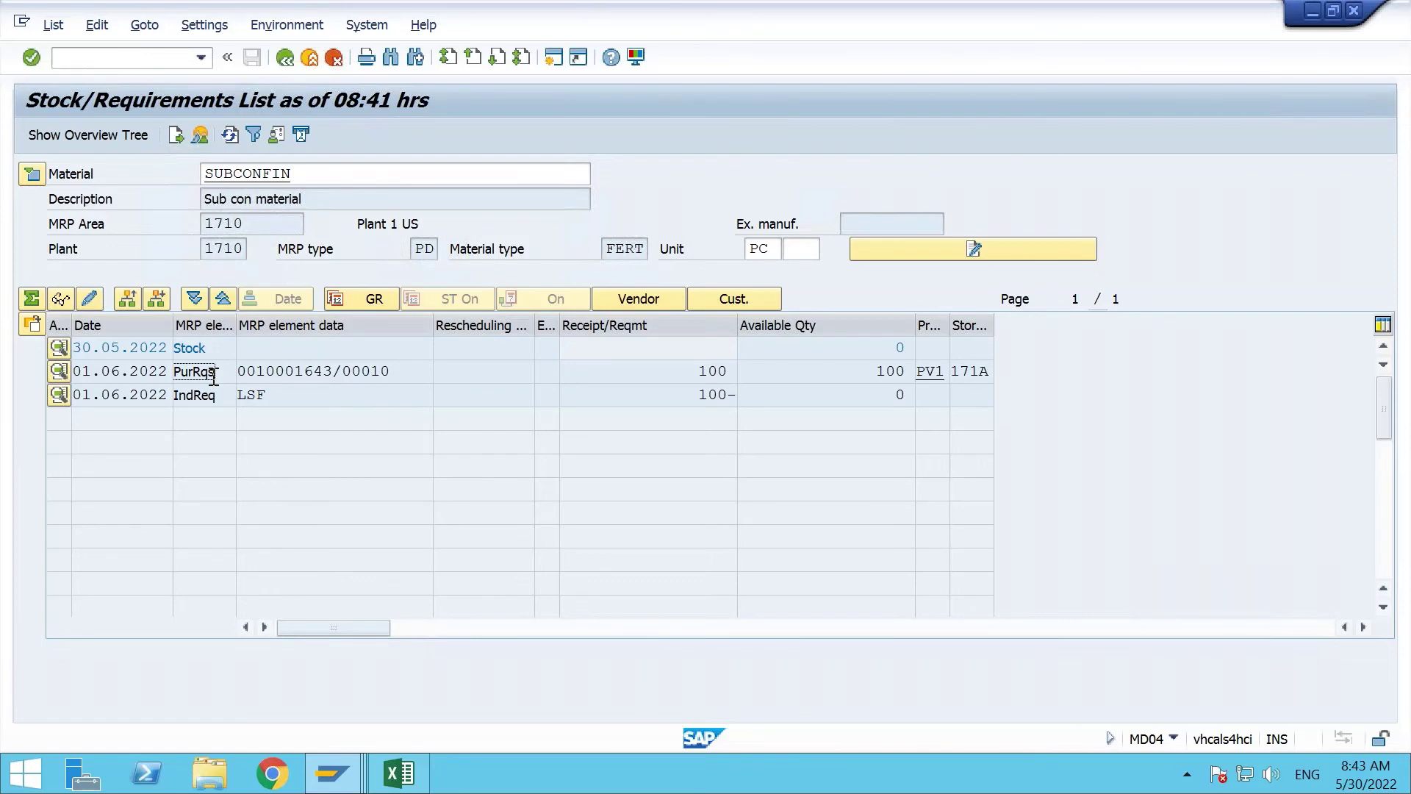
Switch to the MRP Live session, return to the selection screen and rerun planning for SUBCONFIN in plant 1710.
{"action": "left_click", "coordinate": [332, 773]}
{"action": "mouse_move", "coordinate": [1161, 648]}
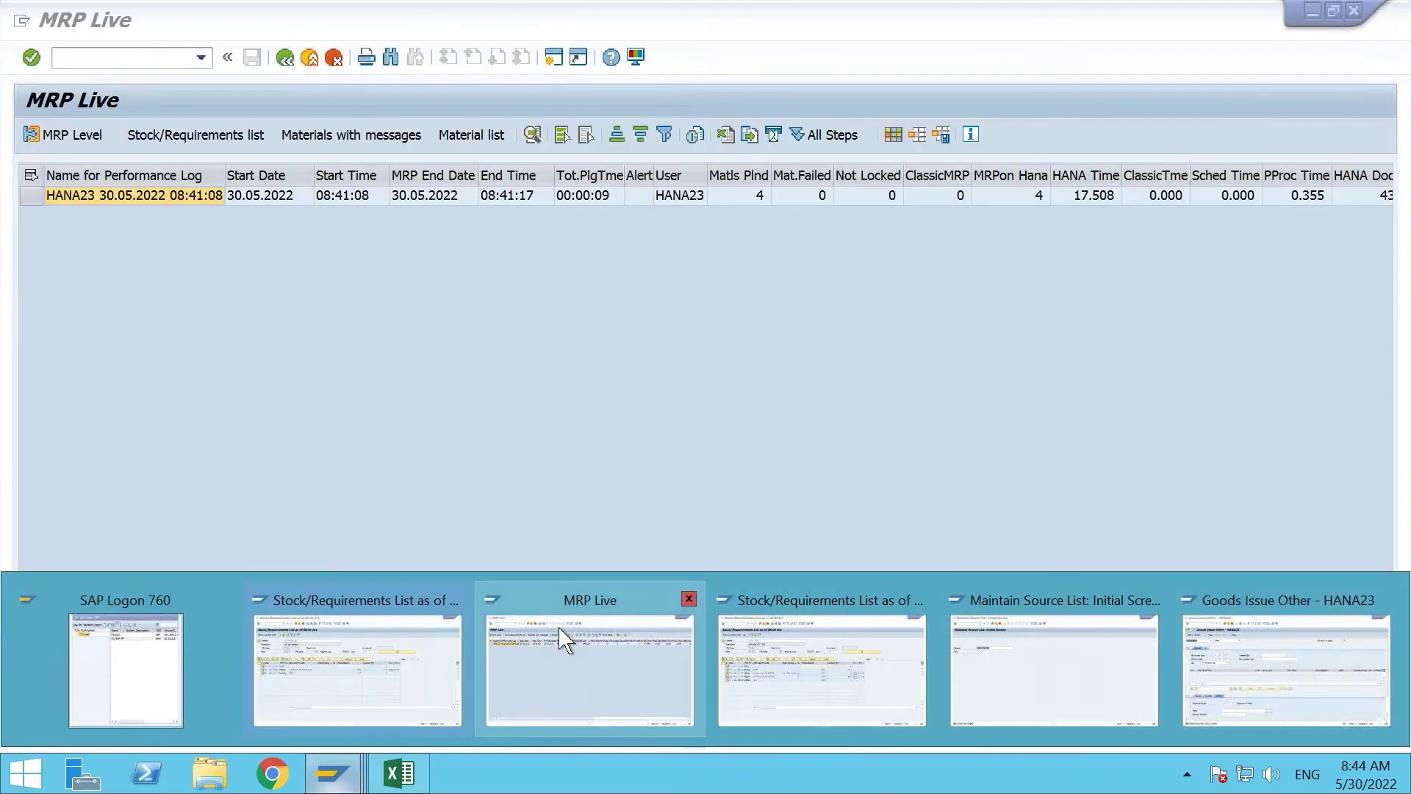
{"action": "left_click", "coordinate": [561, 636]}
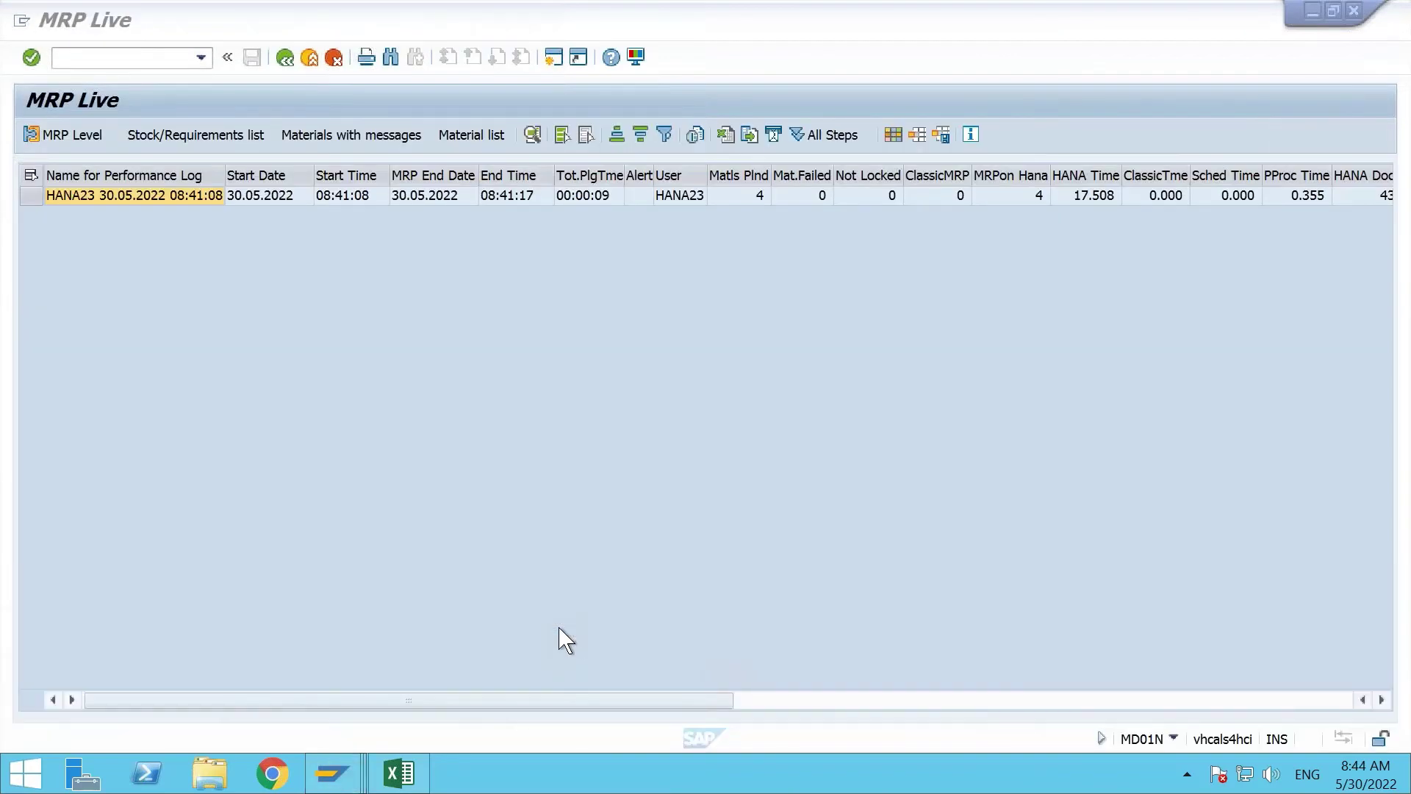
{"action": "left_click", "coordinate": [287, 59]}
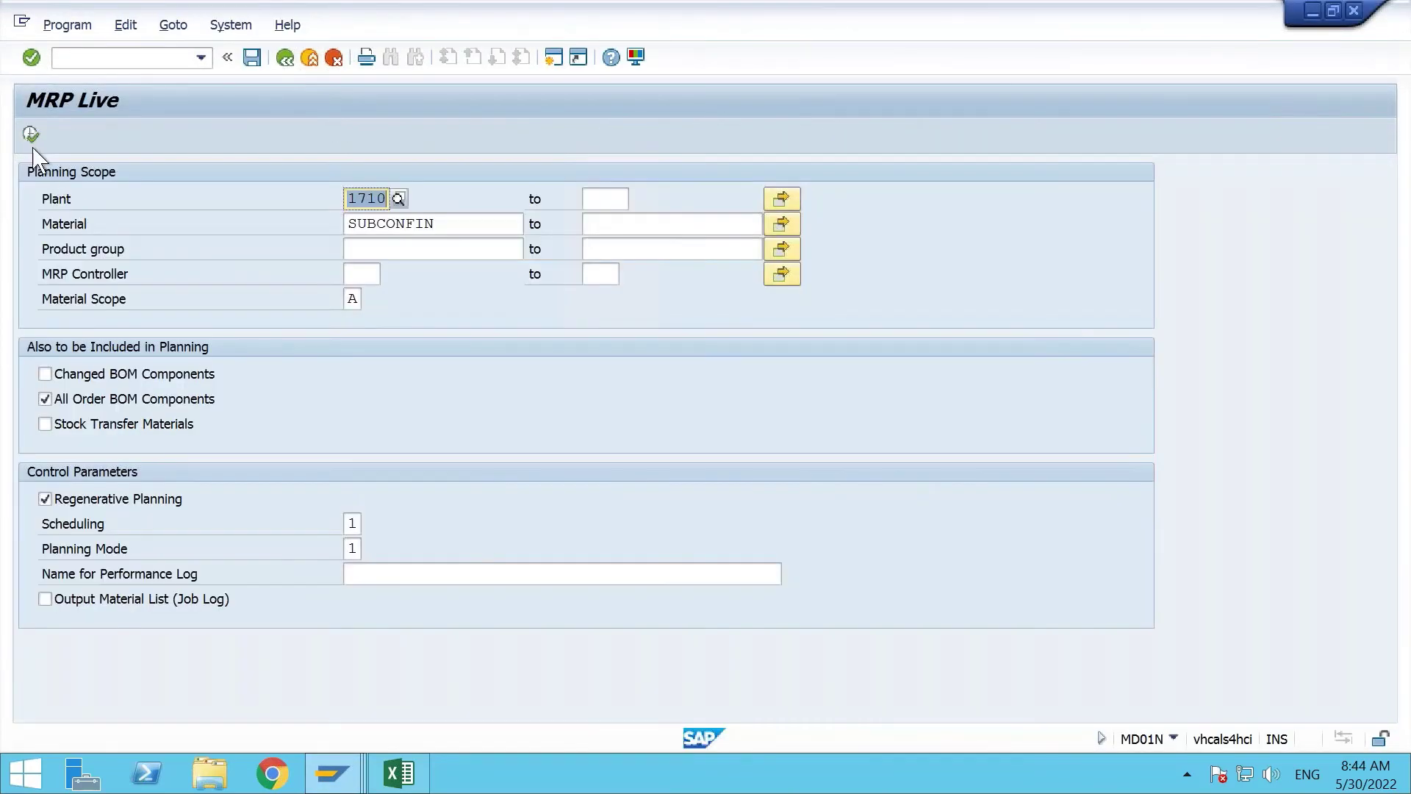
{"action": "left_click", "coordinate": [30, 135]}
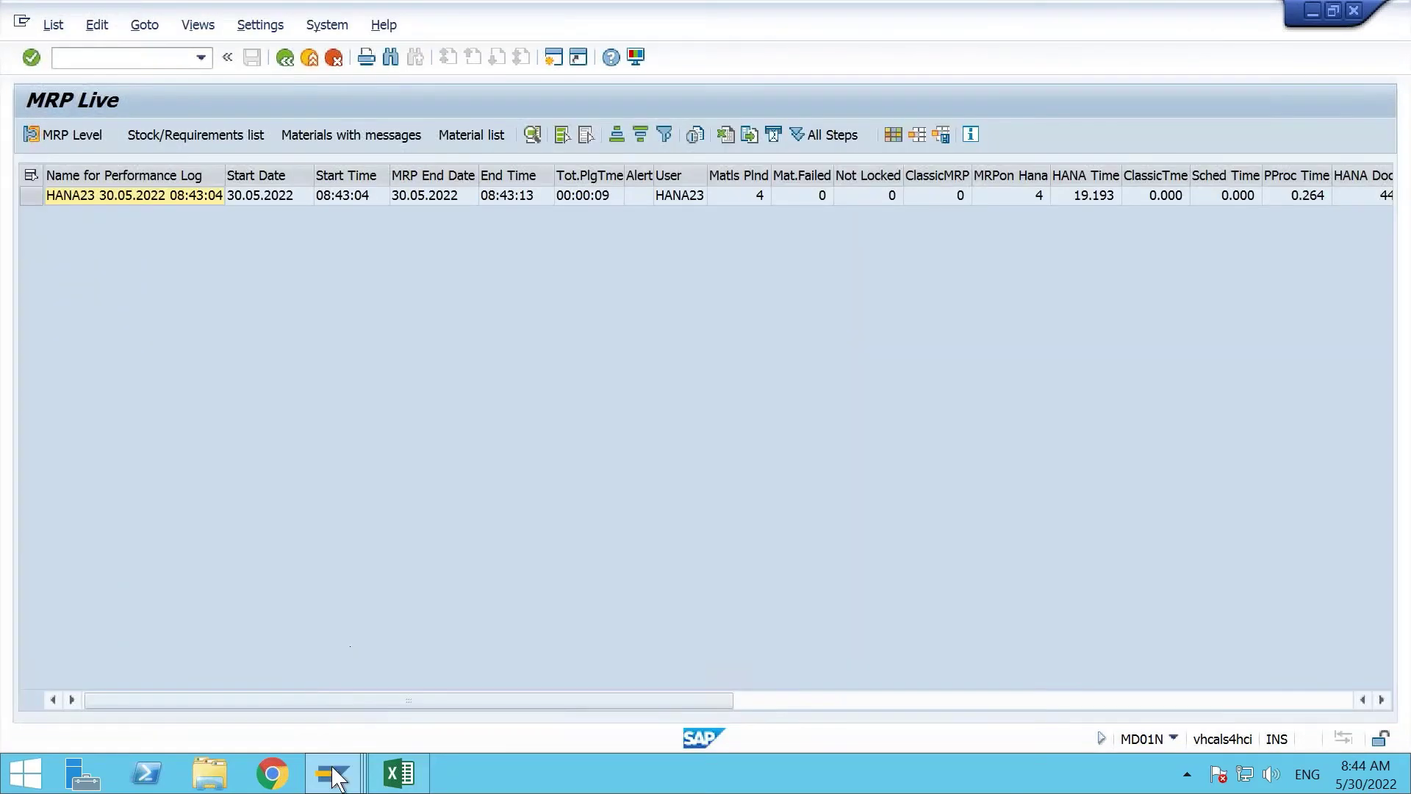
Refresh the SUBCONFIN stock/requirements list and check the vendor and delivery date in the purchase requisition's additional data.
{"action": "left_click", "coordinate": [335, 775]}
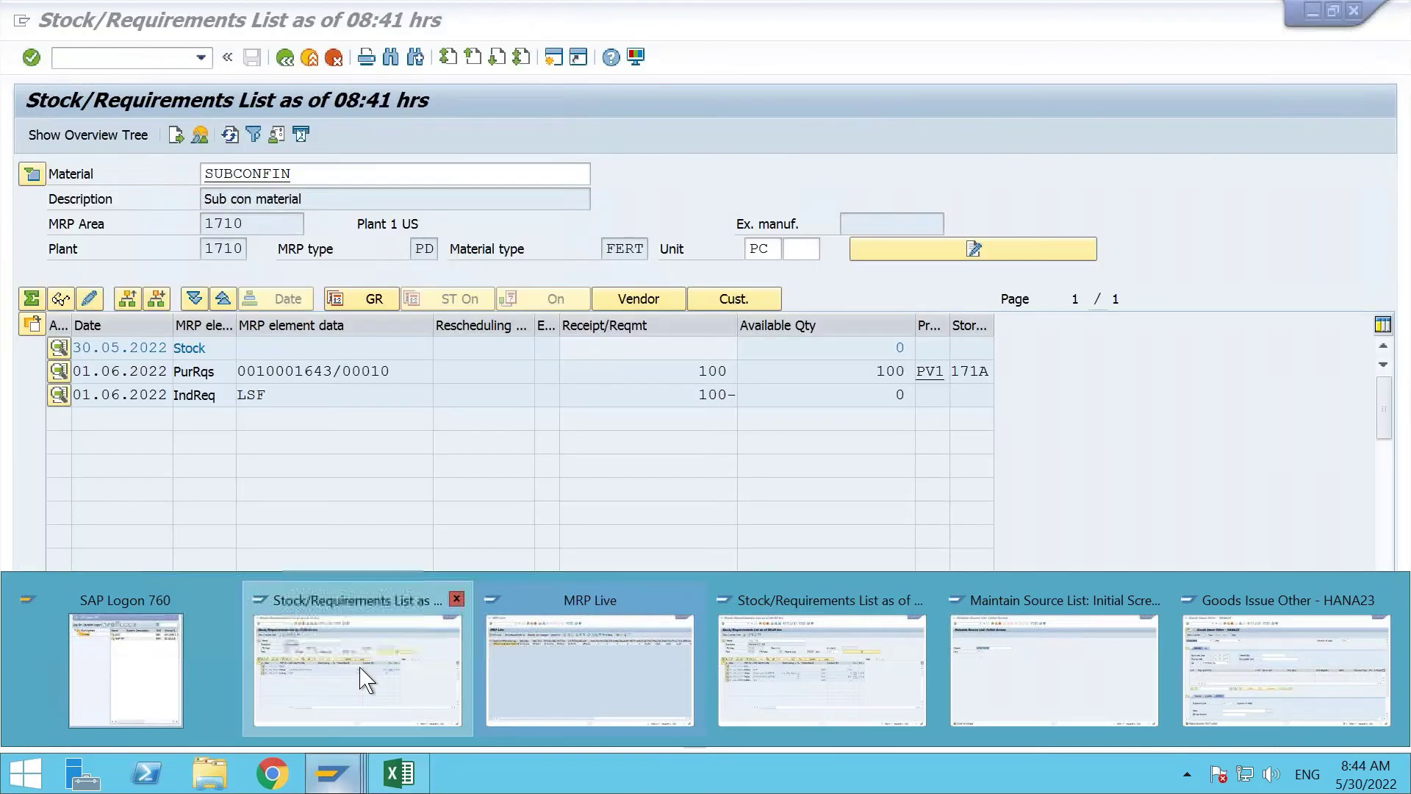
{"action": "left_click", "coordinate": [366, 680]}
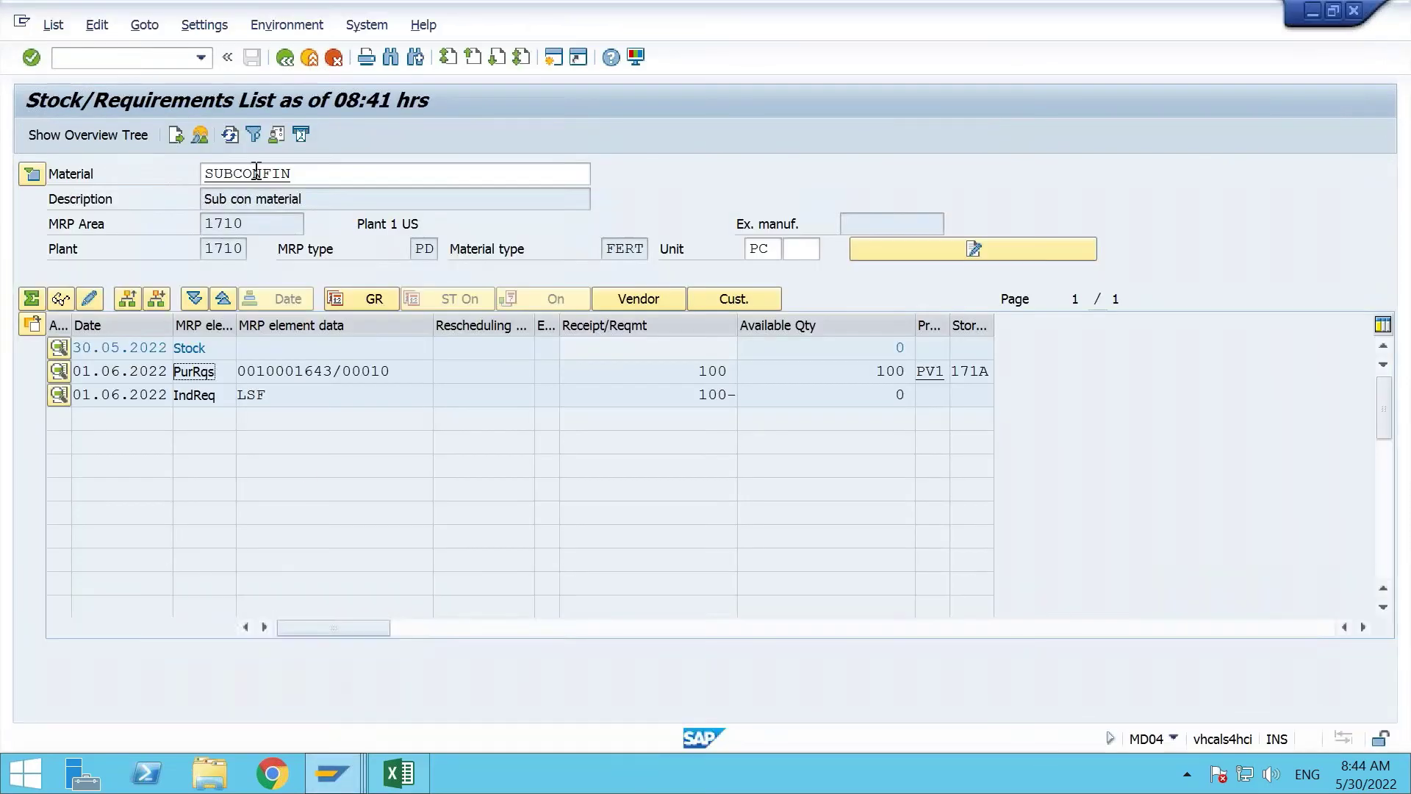
{"action": "left_click", "coordinate": [230, 135]}
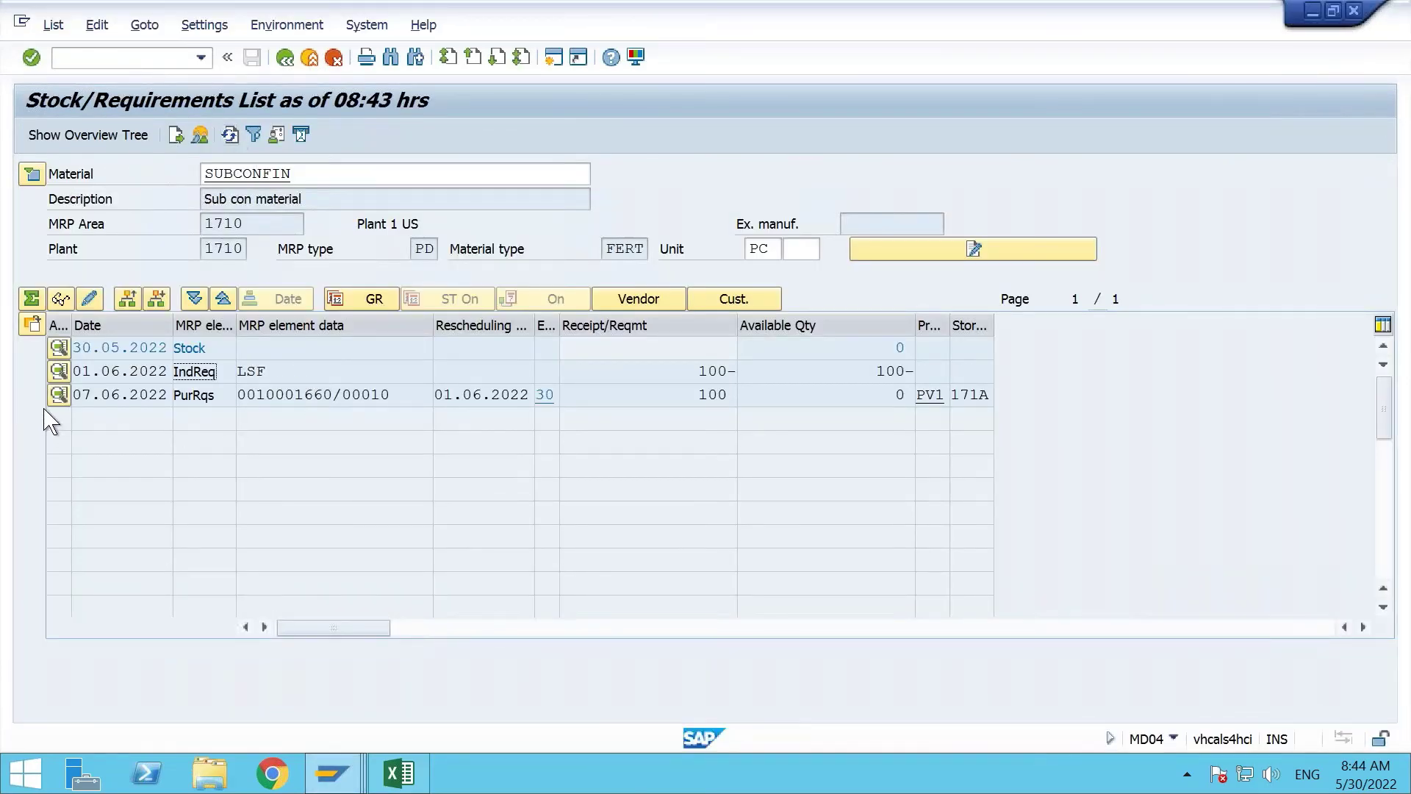
{"action": "left_click", "coordinate": [58, 395]}
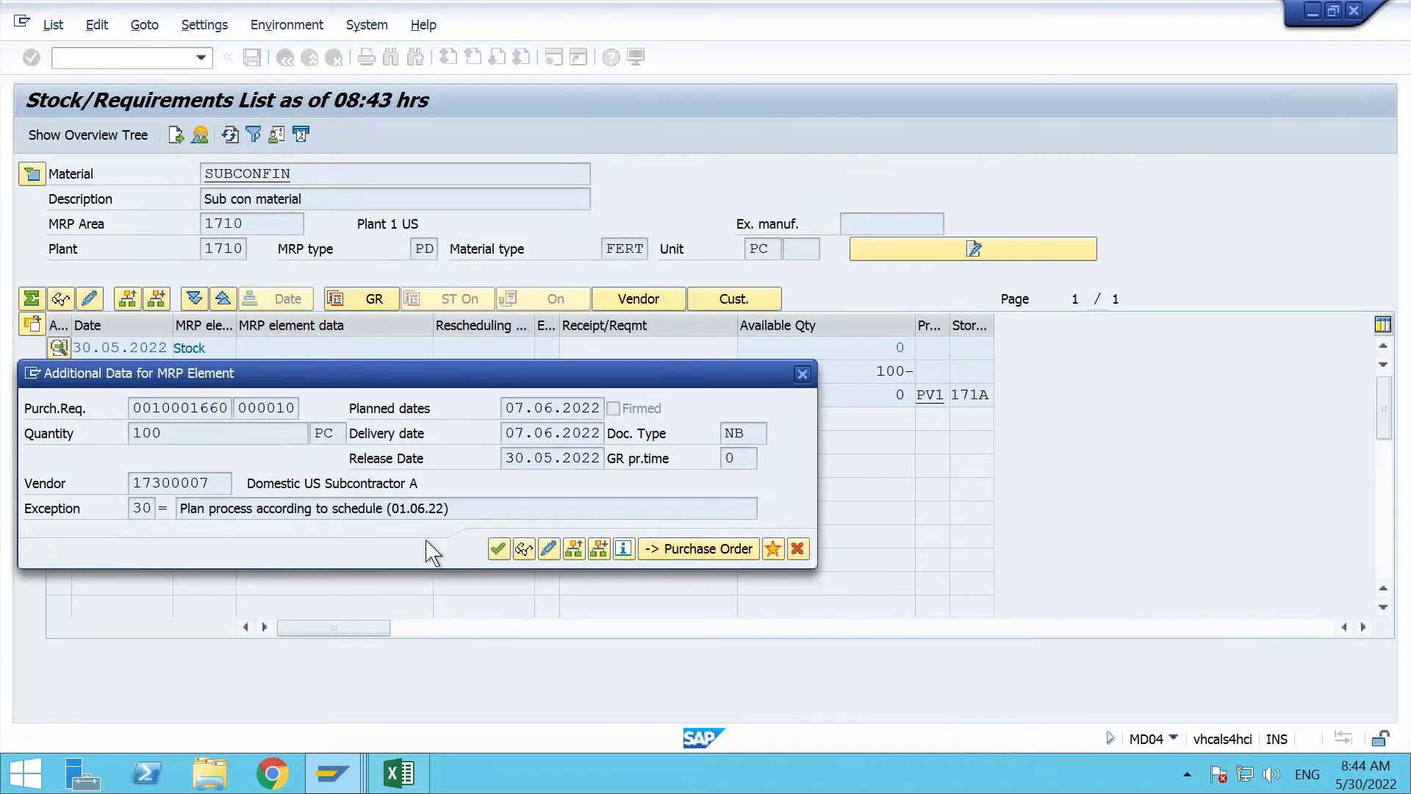
{"action": "double_click", "coordinate": [213, 482]}
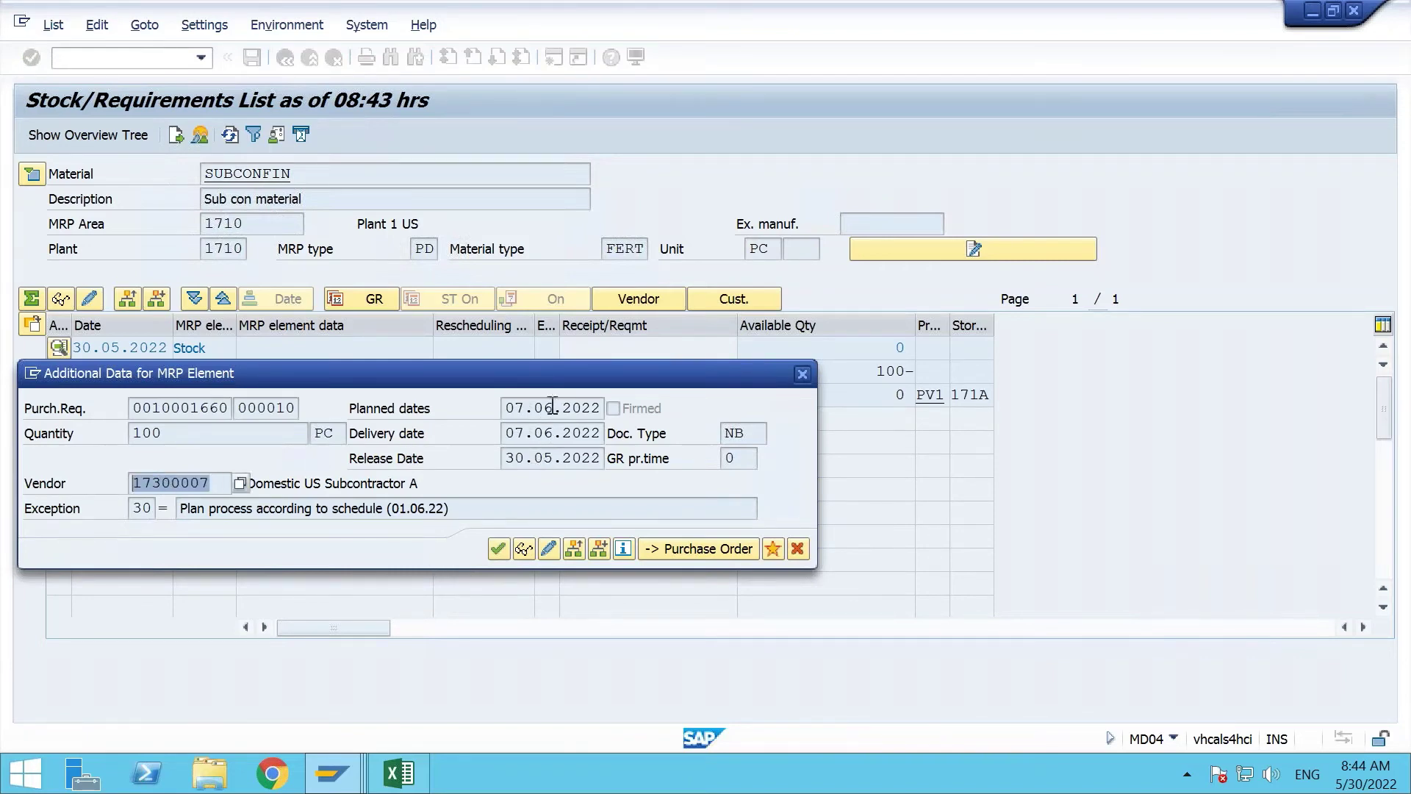
{"action": "left_click_drag", "start_coordinate": [553, 372], "coordinate": [556, 457]}
{"action": "left_click_drag", "start_coordinate": [569, 518], "coordinate": [569, 518]}
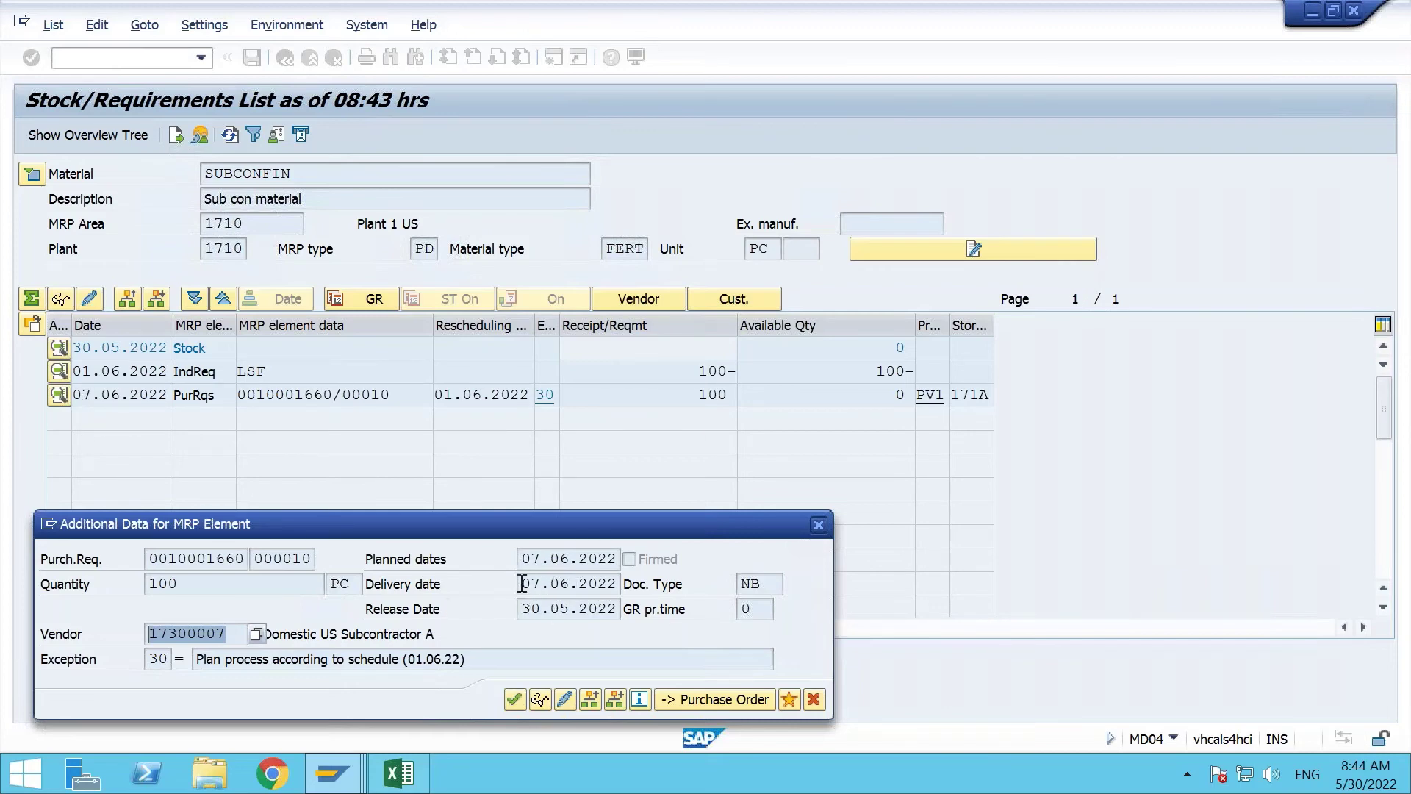
{"action": "left_click_drag", "start_coordinate": [519, 583], "coordinate": [618, 584]}
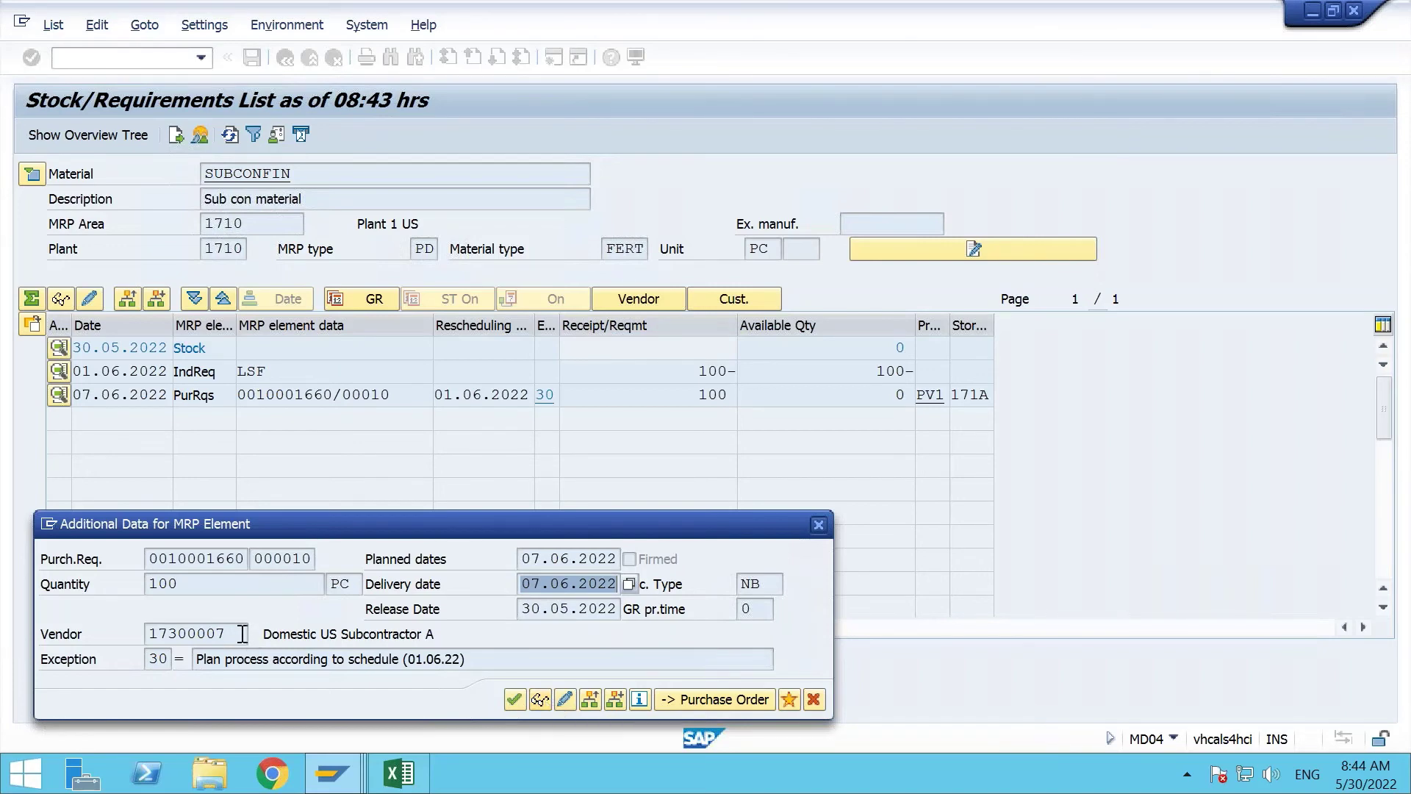
{"action": "left_click", "coordinate": [819, 524]}
Convert the SUBCONFIN purchase requisition to a purchase order and adopt the open requisition as its item.
{"action": "left_click", "coordinate": [59, 395]}
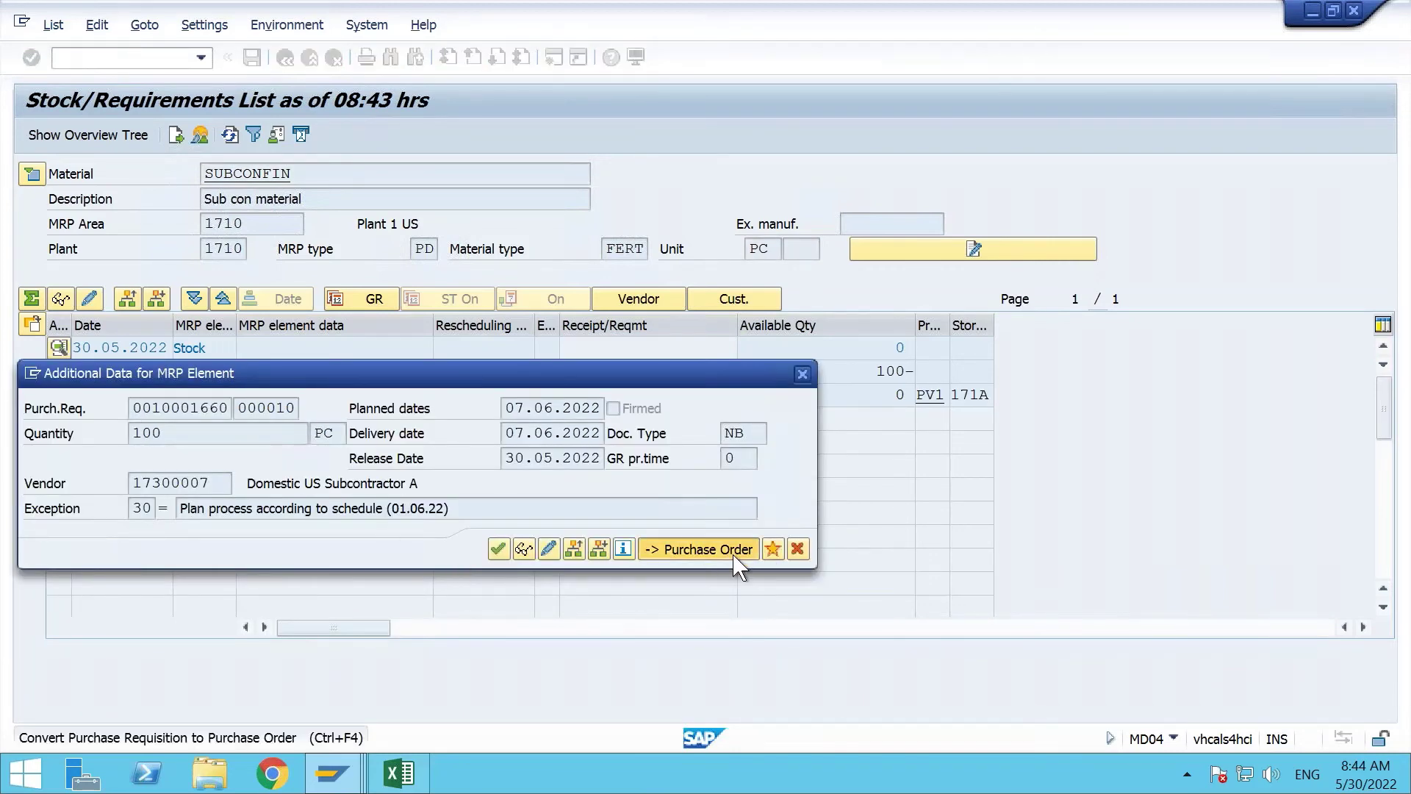
{"action": "left_click", "coordinate": [735, 555]}
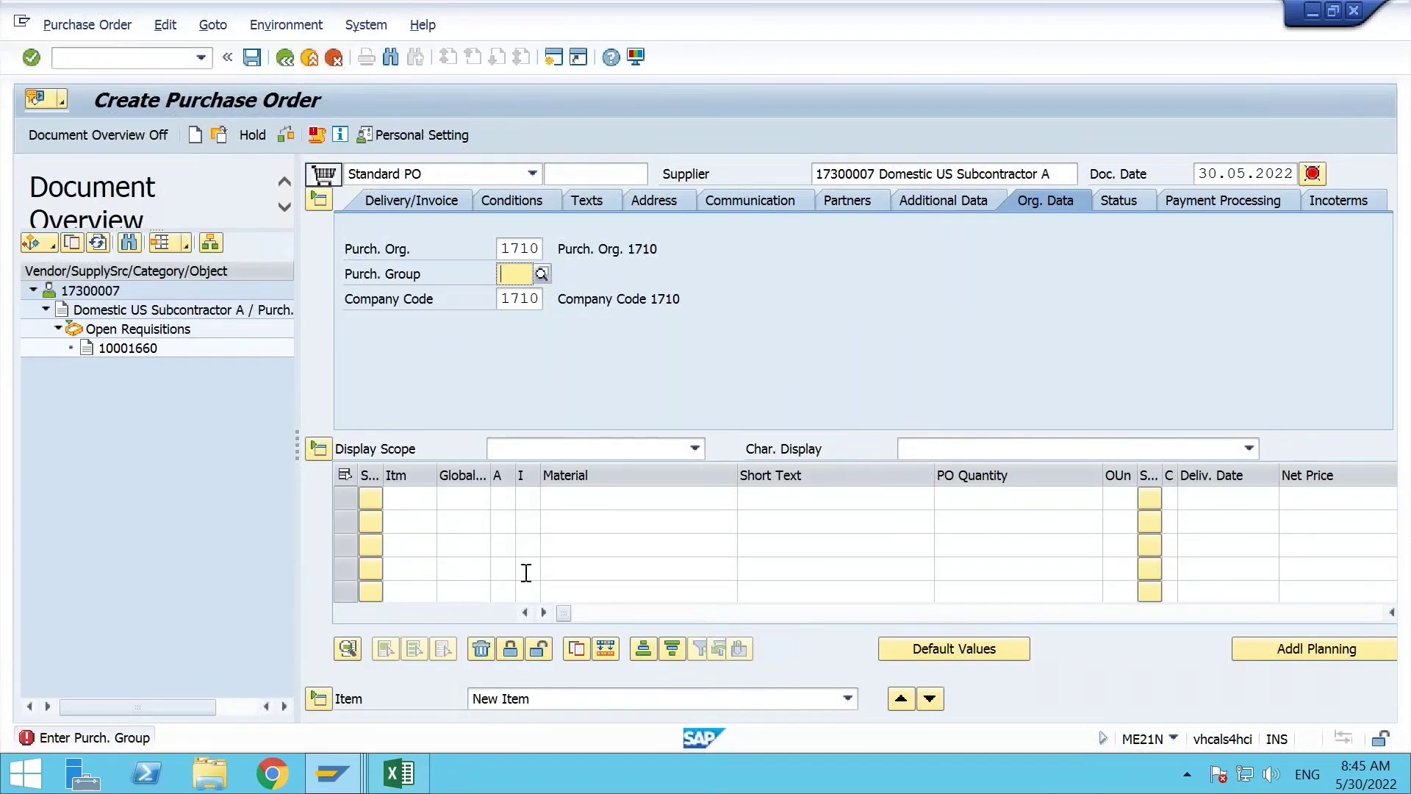
{"action": "left_click", "coordinate": [143, 353]}
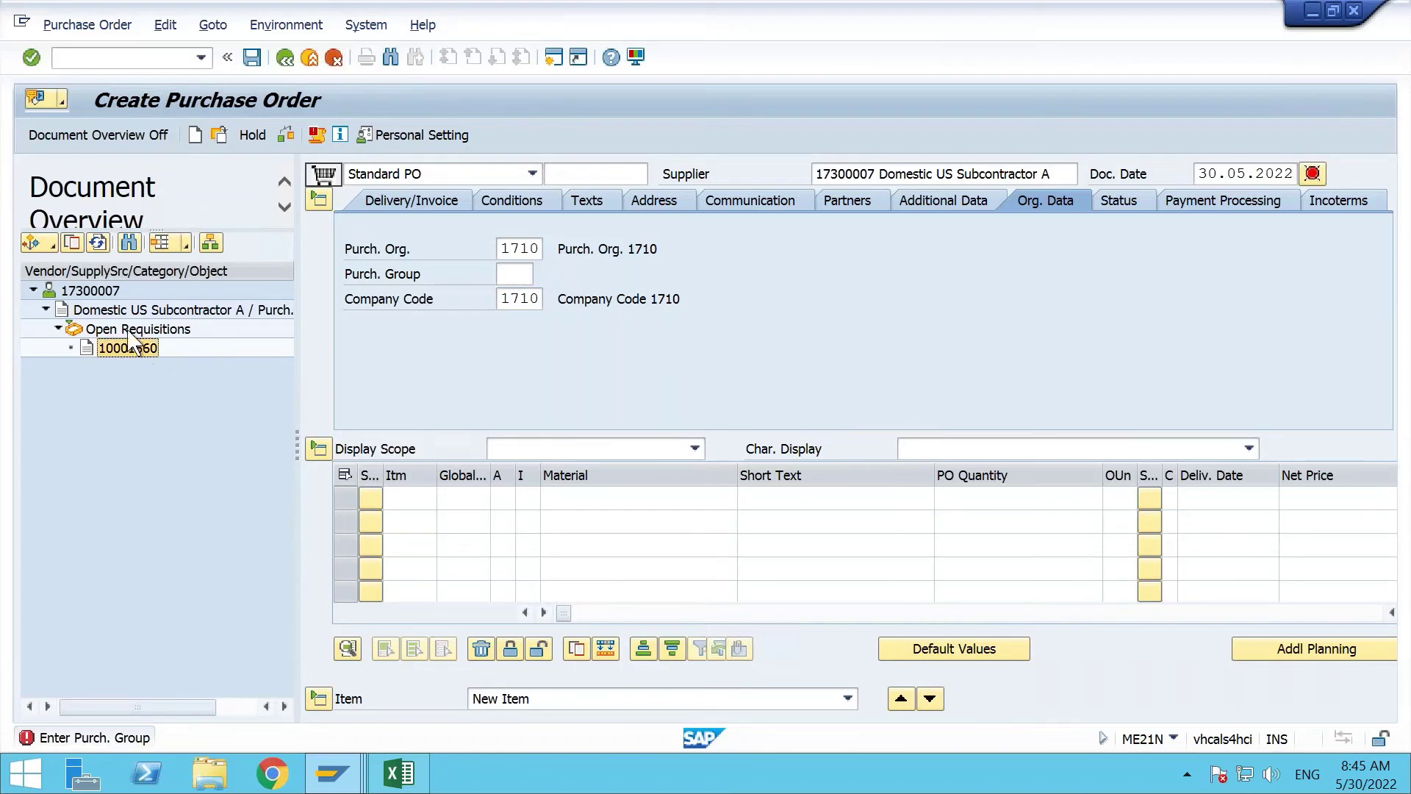
{"action": "left_click", "coordinate": [72, 242]}
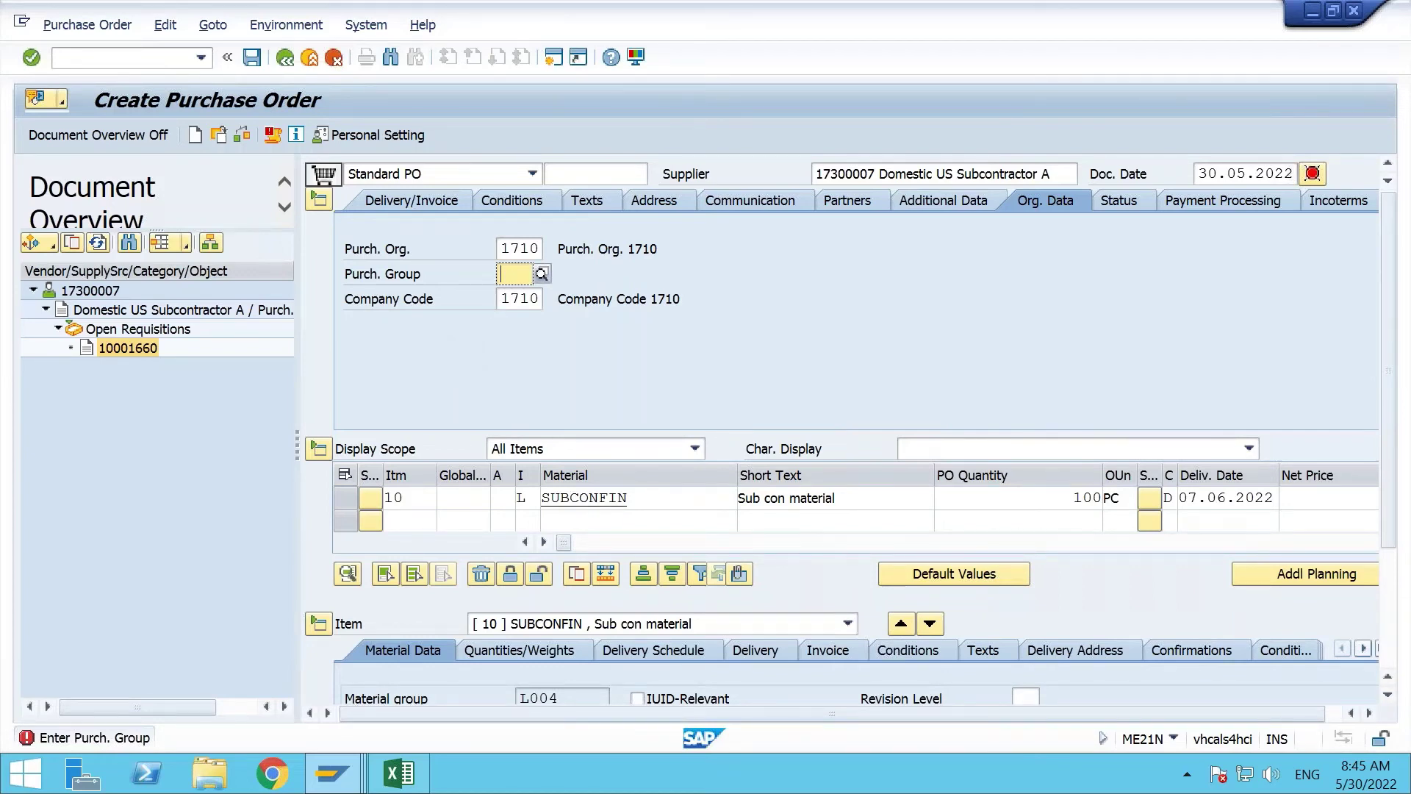
Set the purchase order's purchasing group to 000, then hide the document overview and check the order.
{"action": "left_click", "coordinate": [542, 274]}
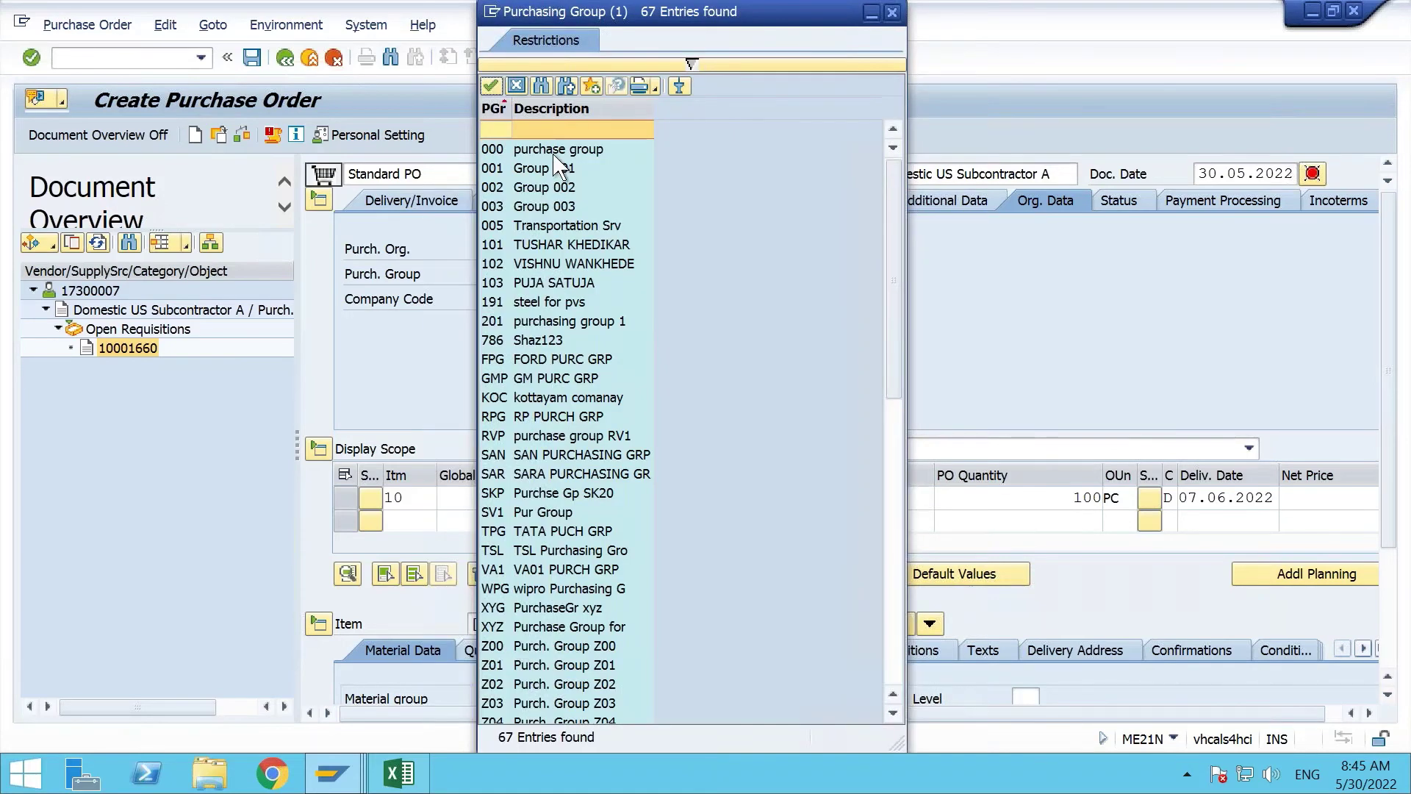
{"action": "double_click", "coordinate": [557, 149]}
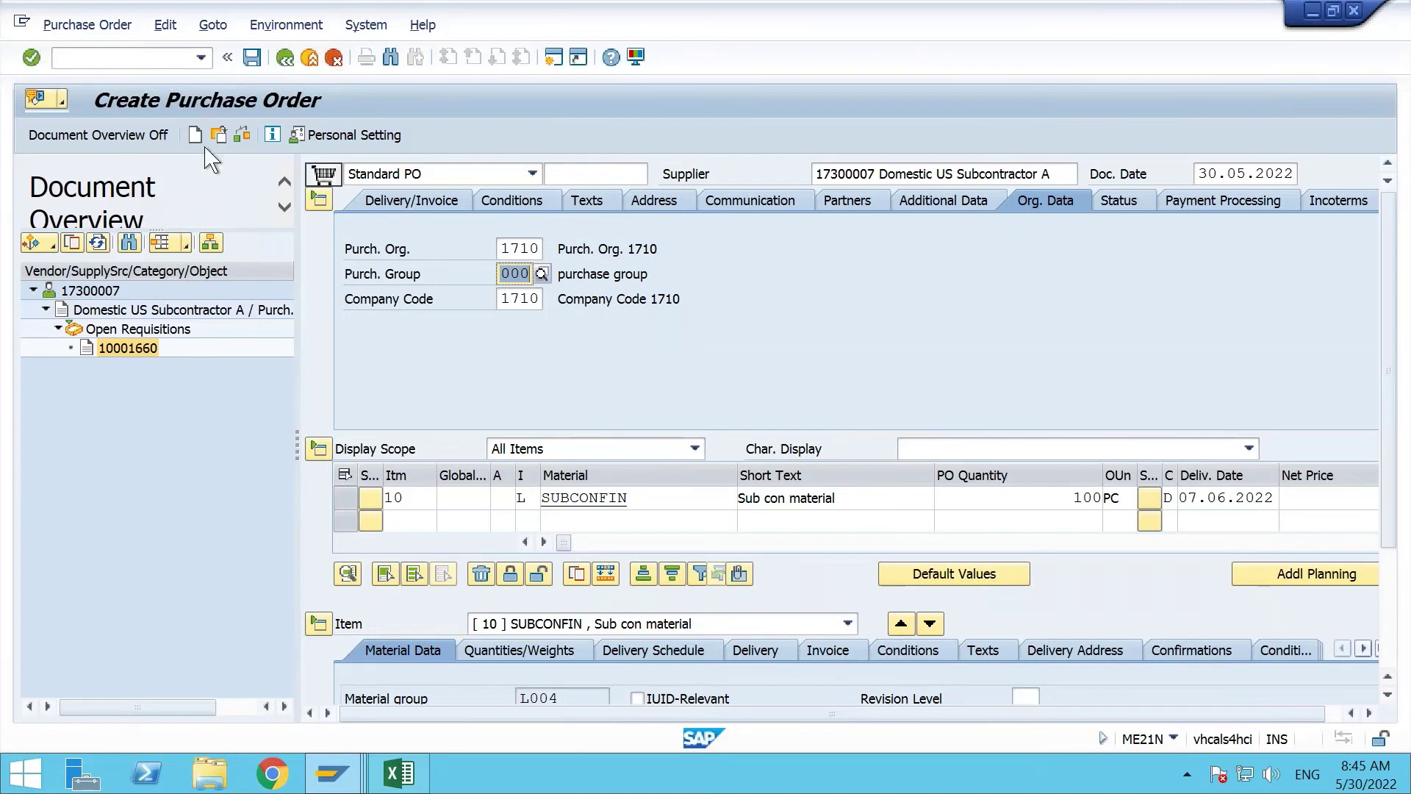
{"action": "left_click", "coordinate": [124, 141]}
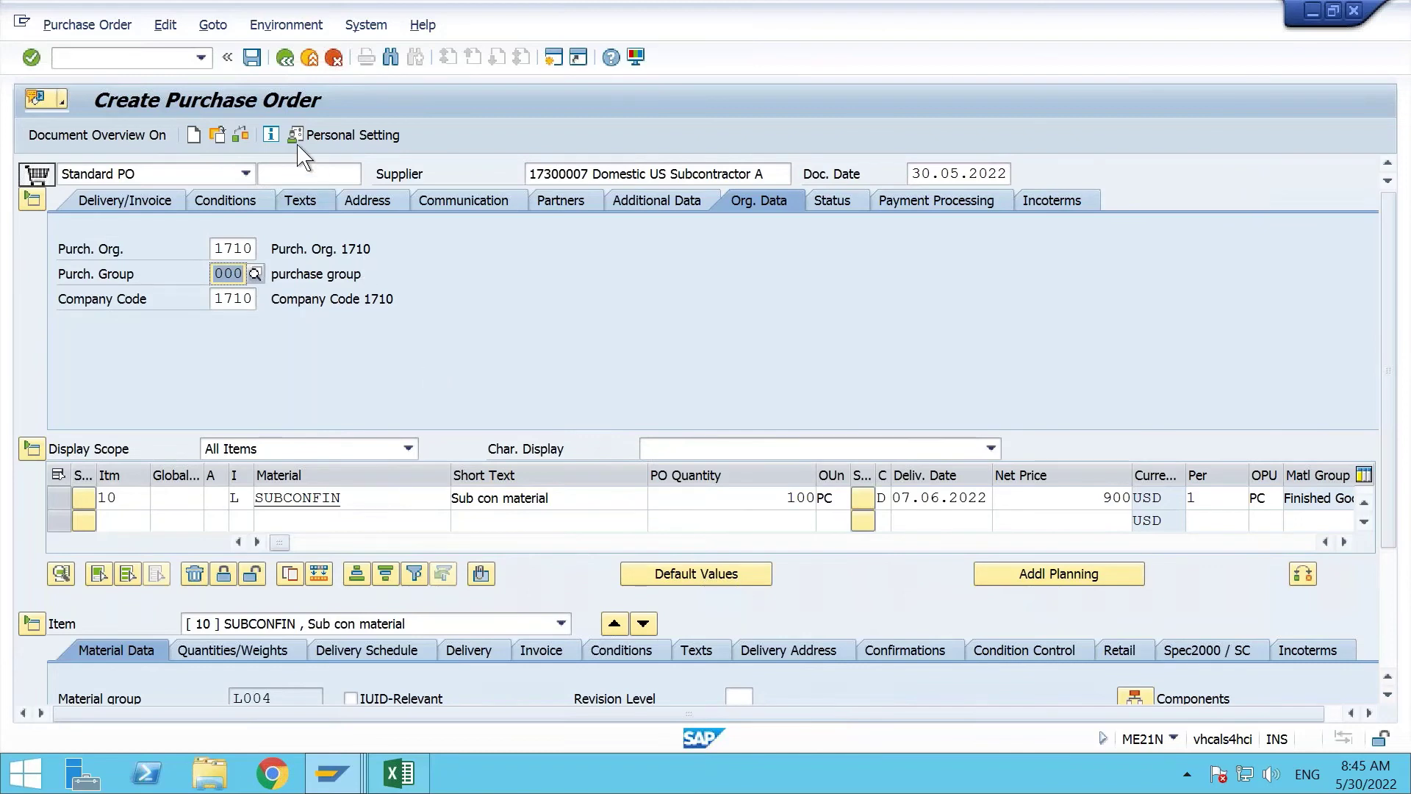
{"action": "left_click", "coordinate": [240, 135]}
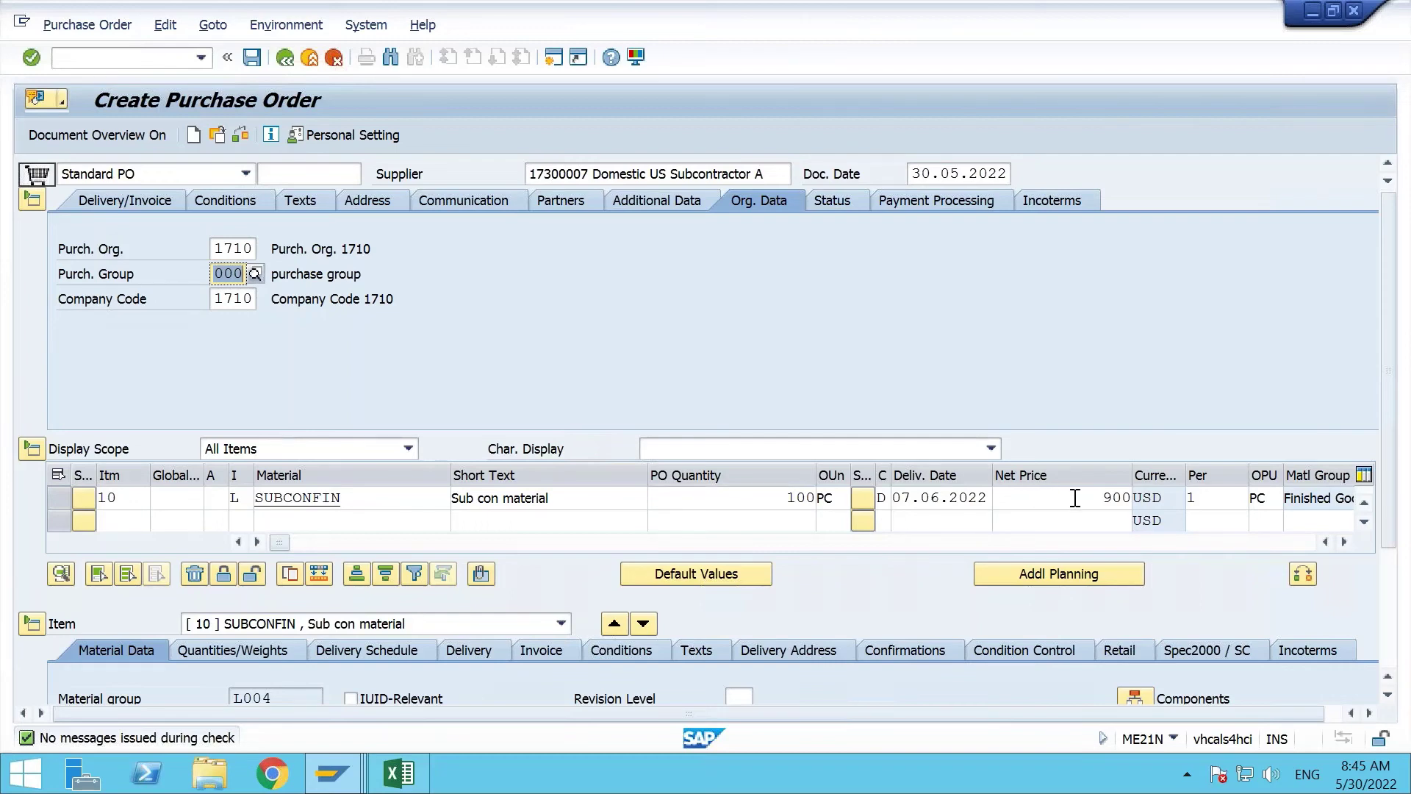
Review the order item's net price and its subcontracting component overview, including the requirement quantities and dates.
{"action": "left_click_drag", "start_coordinate": [1074, 497], "coordinate": [1137, 505]}
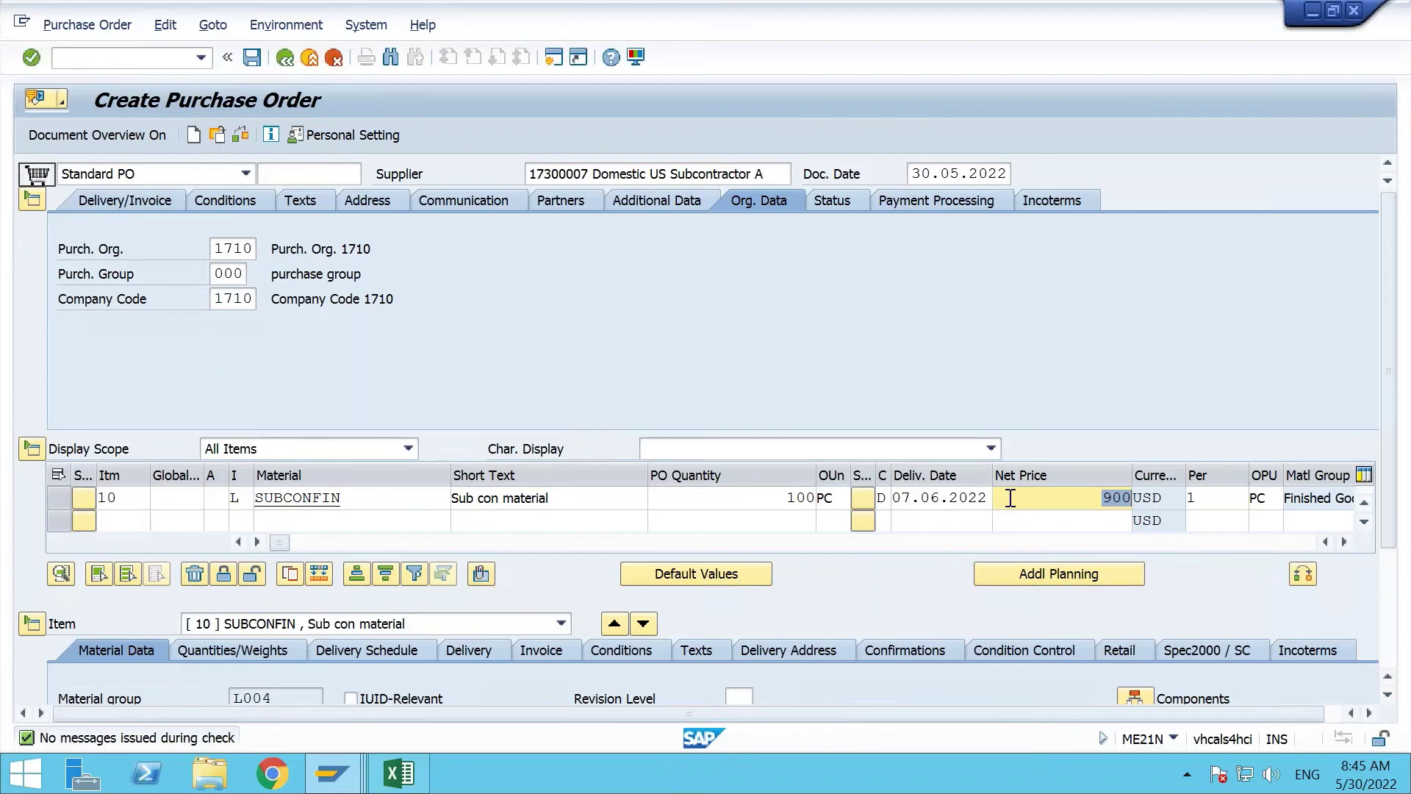
{"action": "key", "text": "Return"}
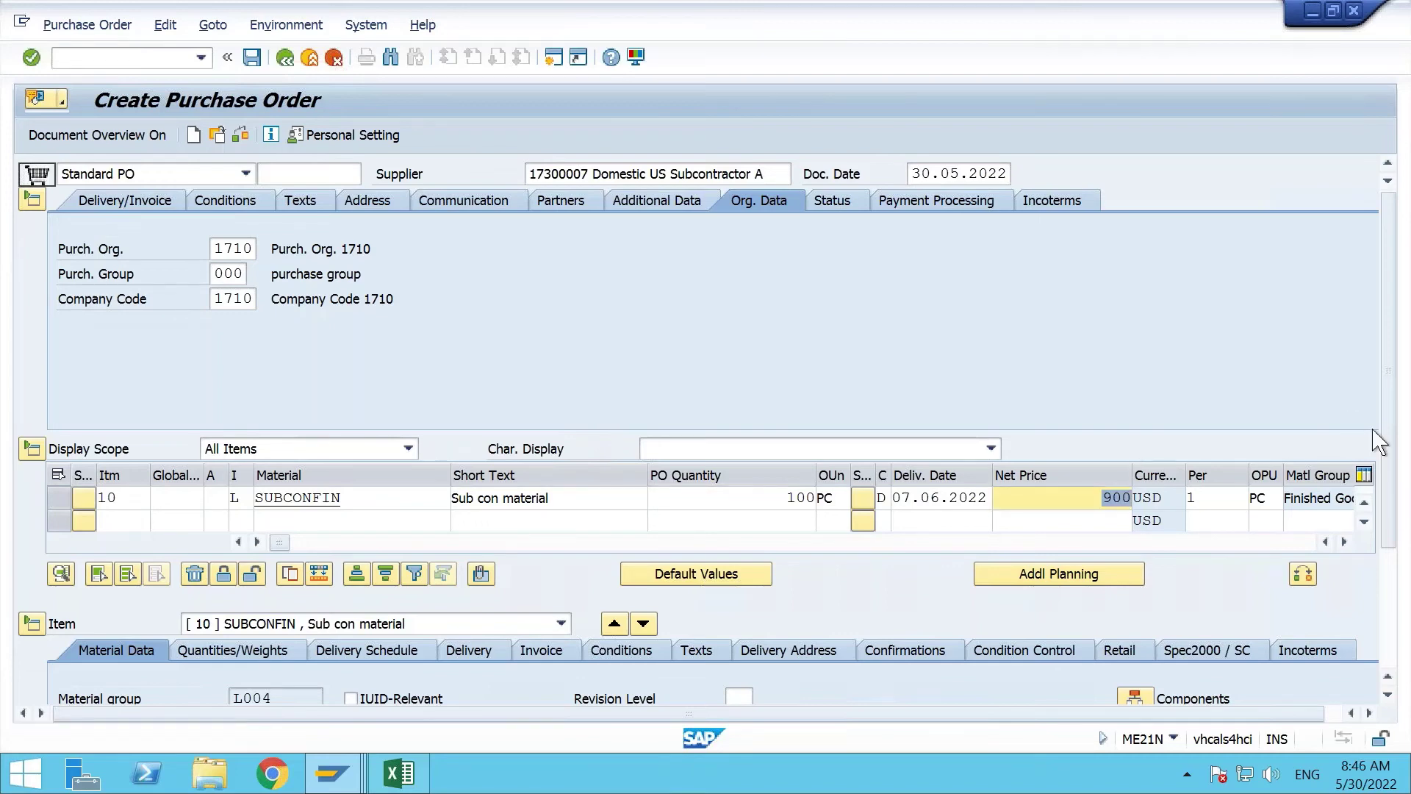
{"action": "scroll", "coordinate": [1393, 541], "scroll_direction": "down", "scroll_amount": 3}
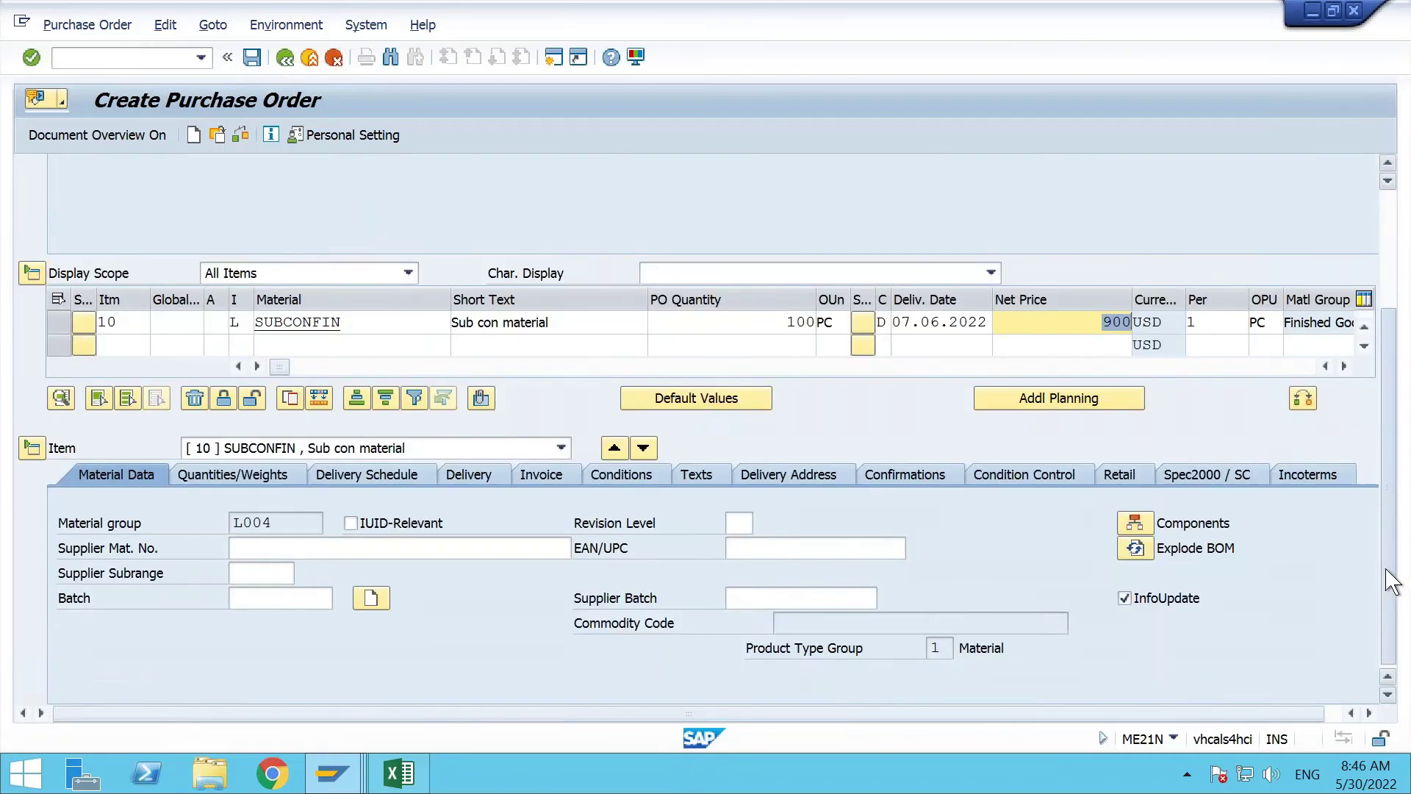
{"action": "left_click", "coordinate": [1140, 522]}
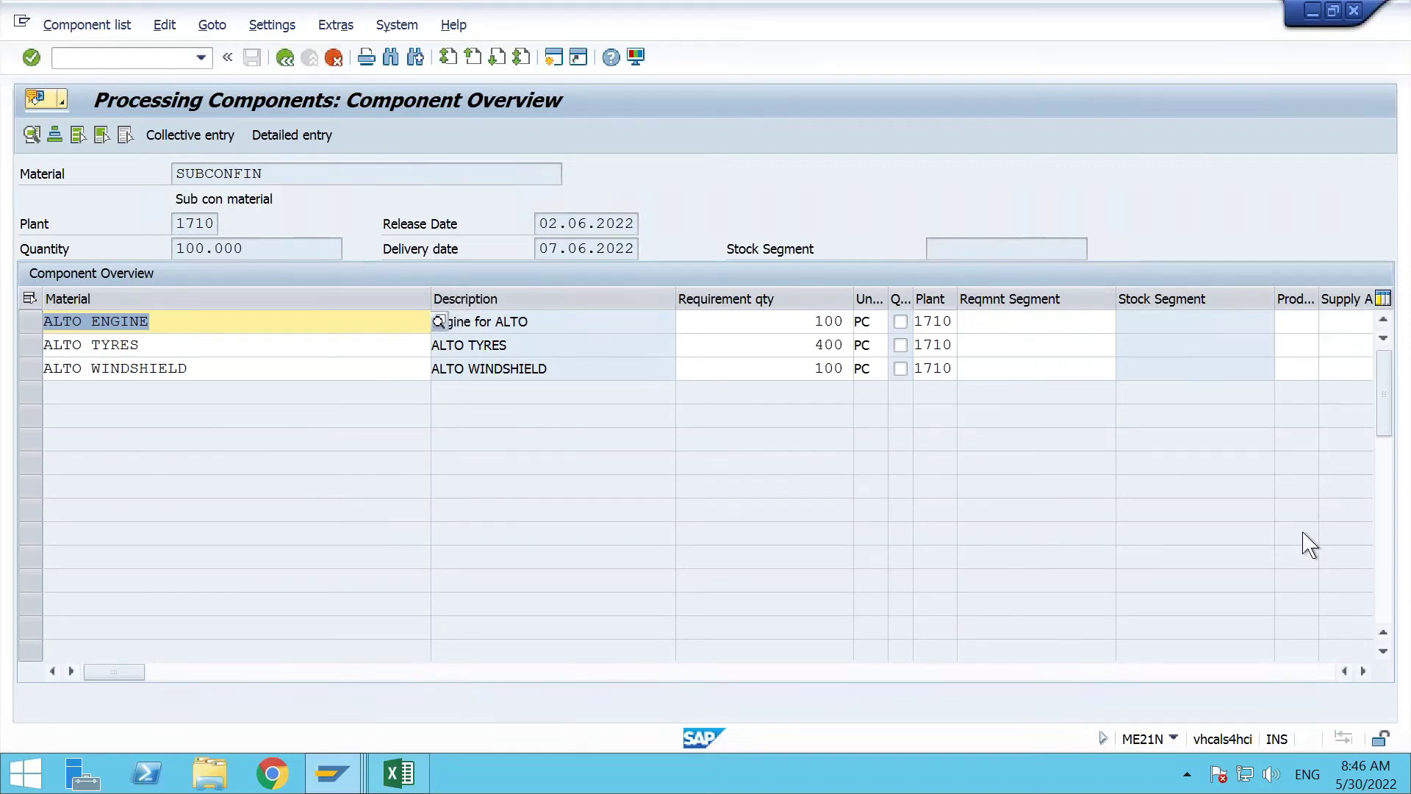
{"action": "left_click", "coordinate": [1363, 671]}
{"action": "left_click", "coordinate": [1364, 671]}
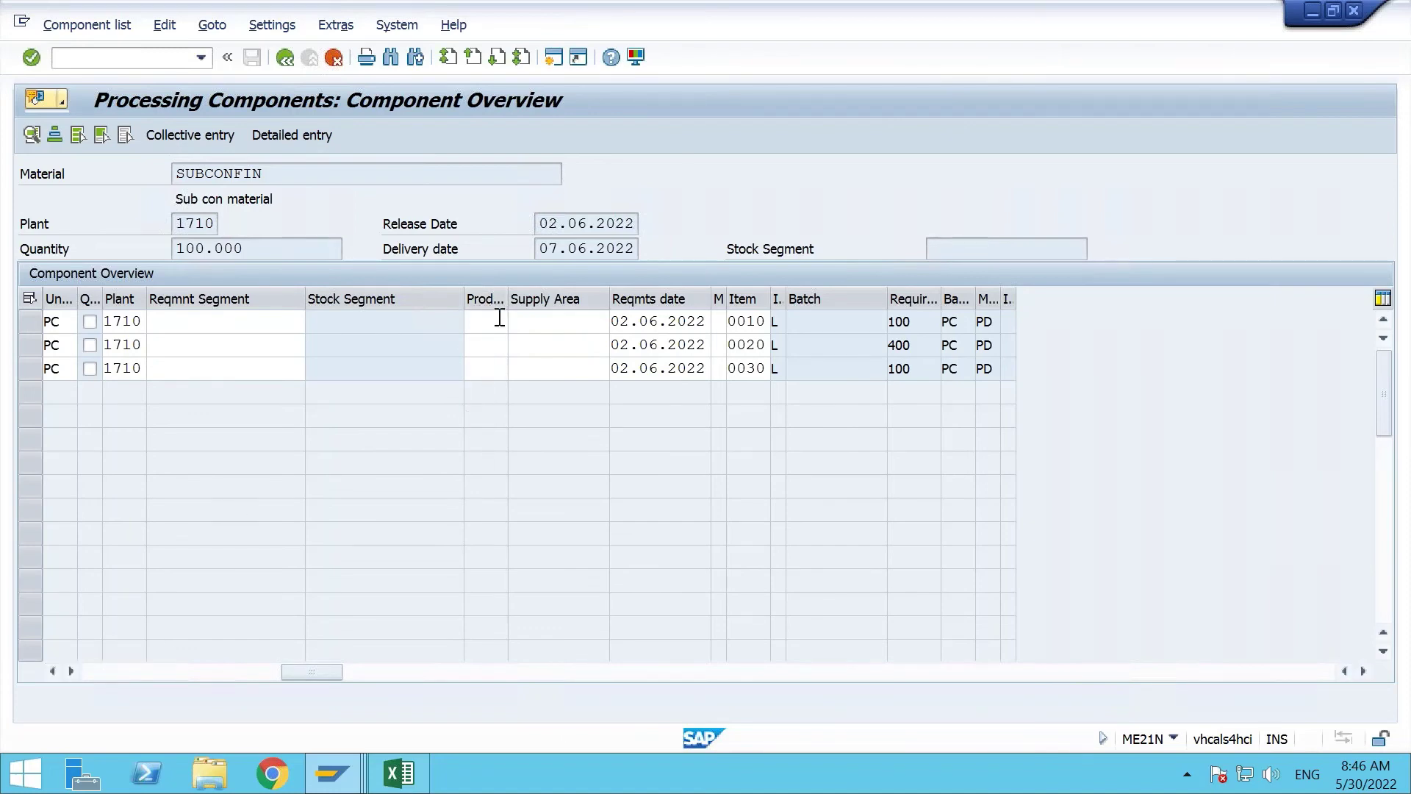
{"action": "left_click", "coordinate": [94, 672]}
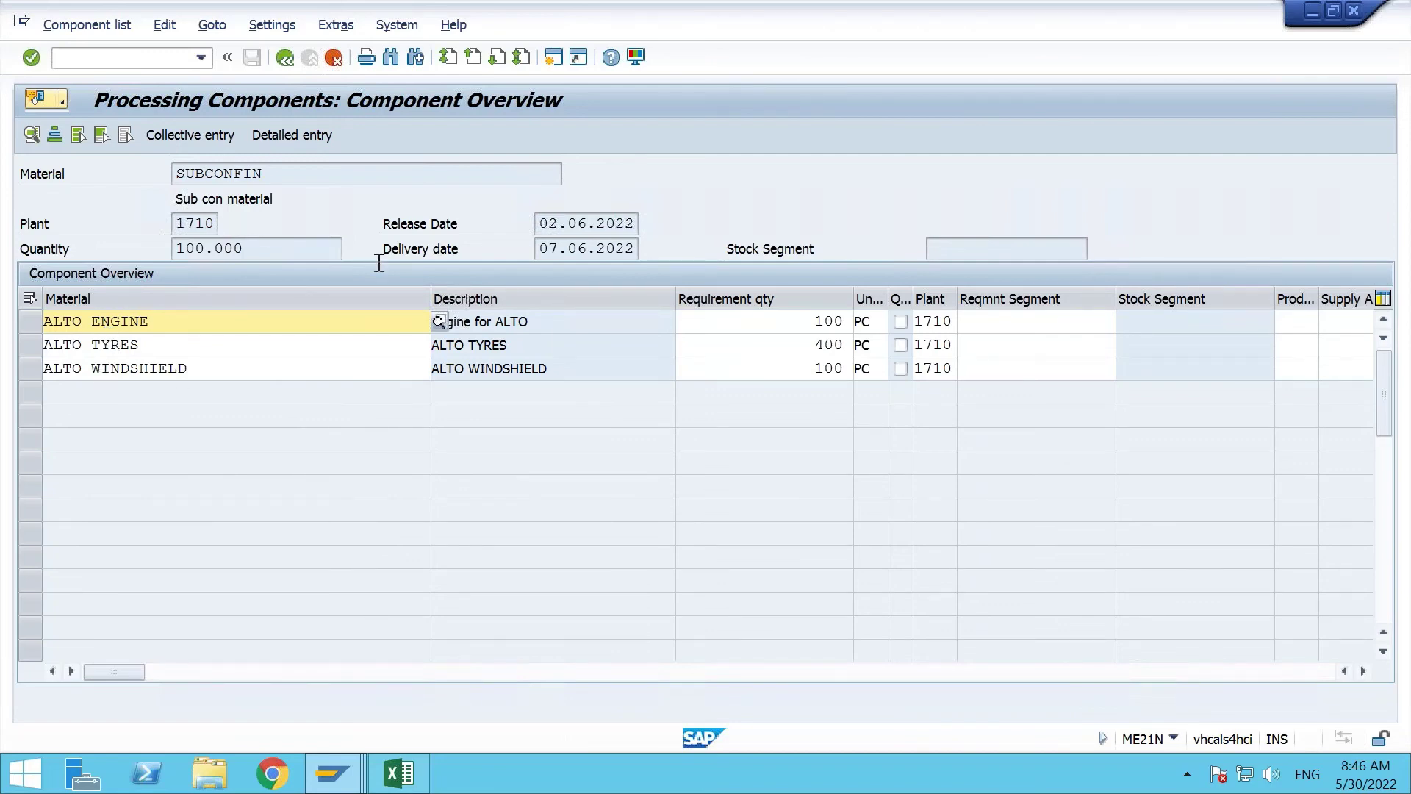
{"action": "left_click", "coordinate": [281, 61]}
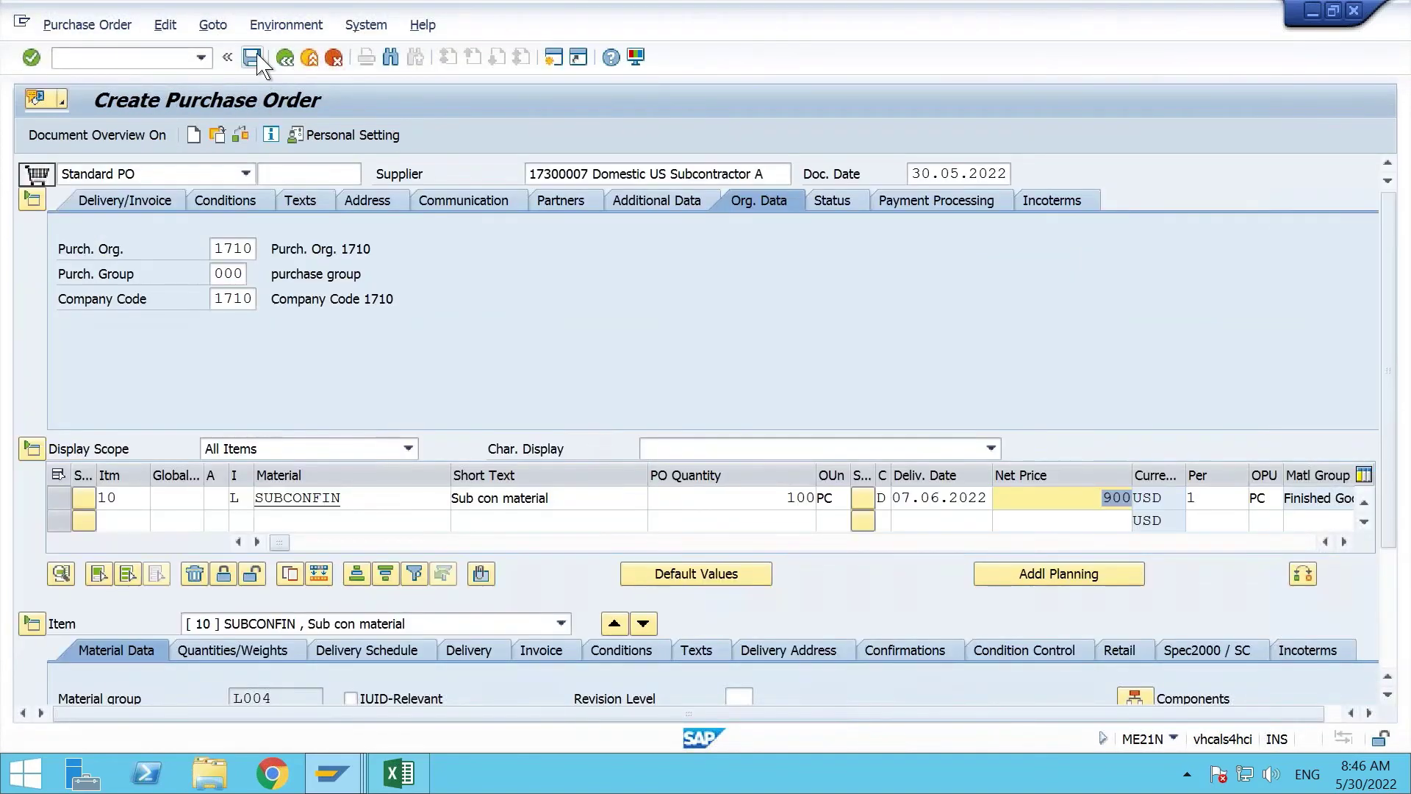
Save the purchase order and copy its number from the refreshed SUBCONFIN stock/requirements list.
{"action": "left_click", "coordinate": [255, 58]}
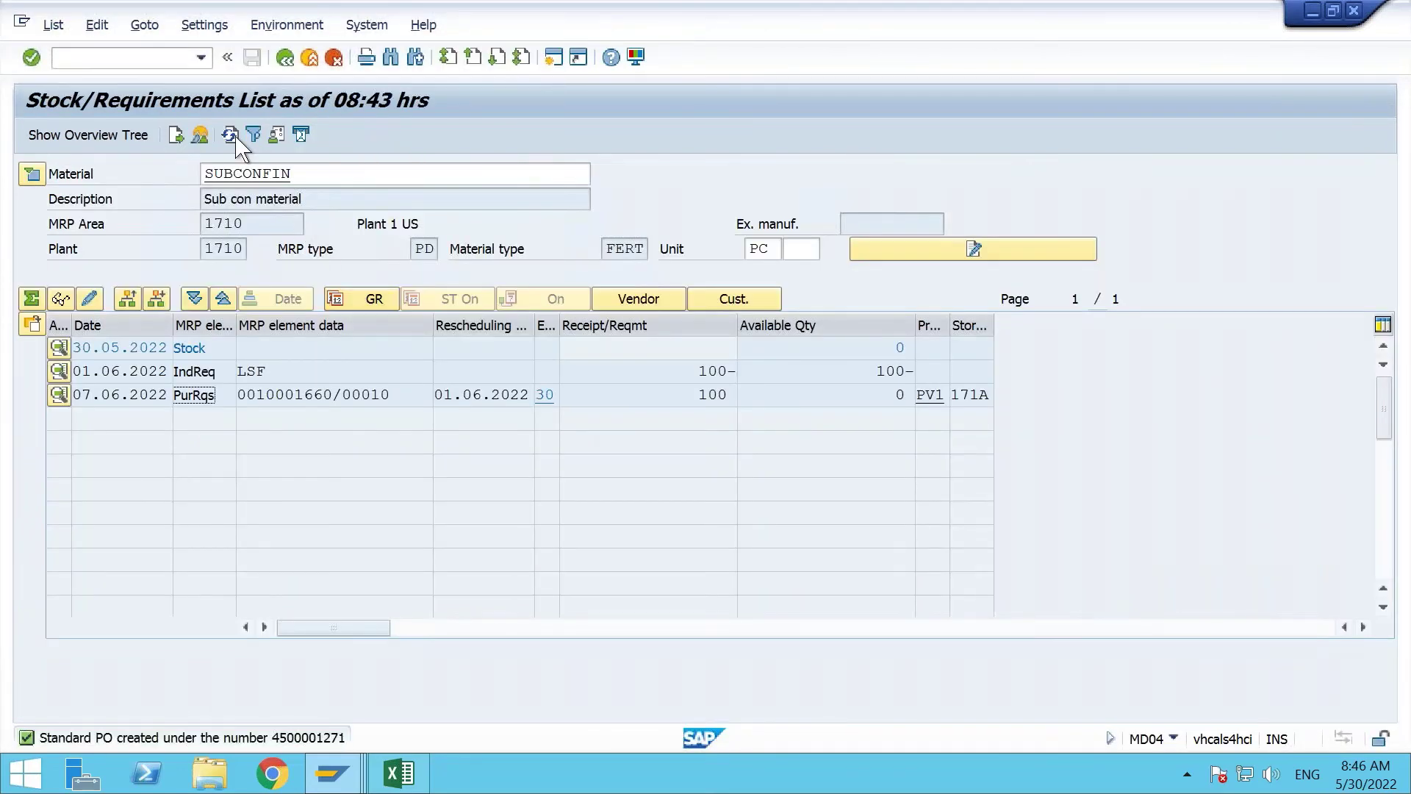
{"action": "left_click", "coordinate": [231, 135]}
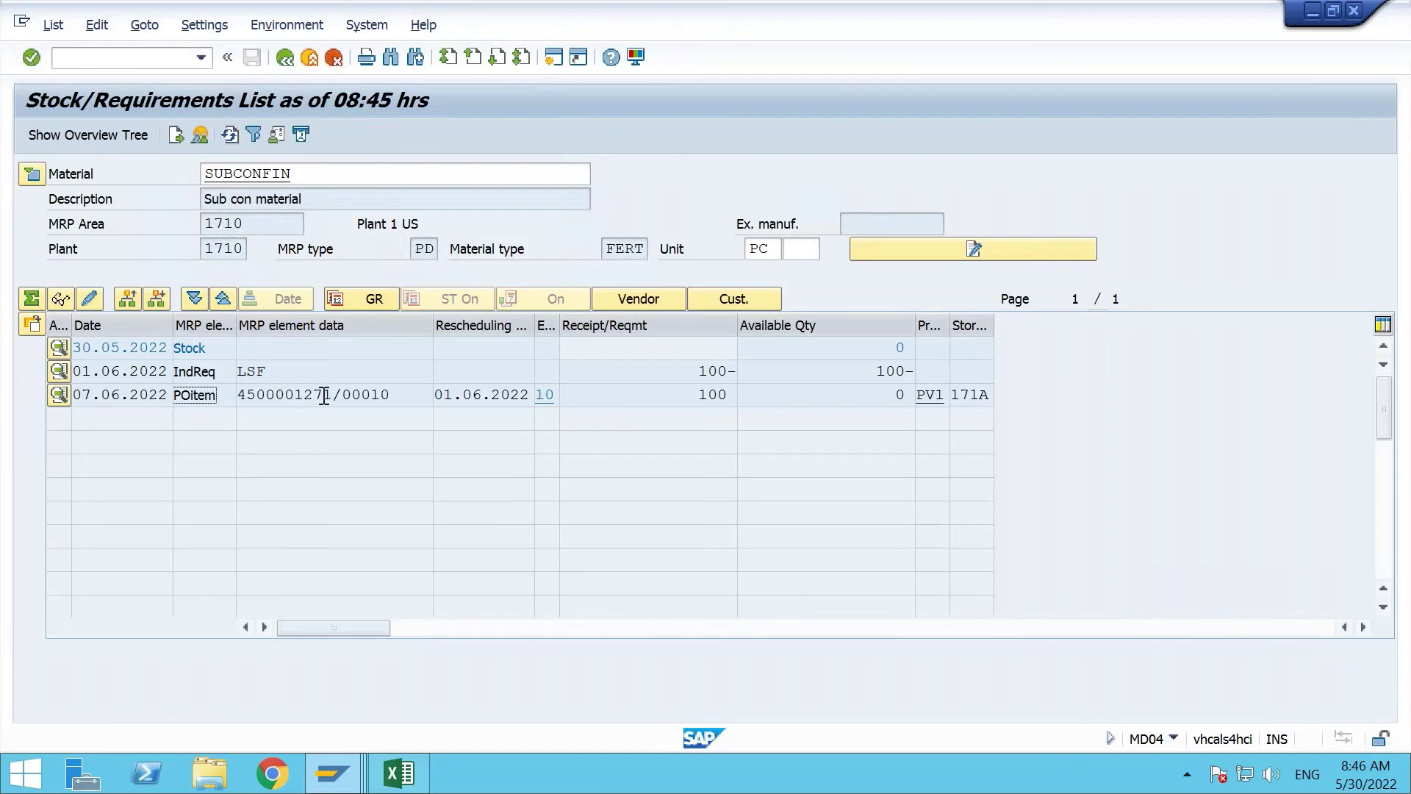
{"action": "left_click_drag", "start_coordinate": [330, 393], "coordinate": [235, 398]}
{"action": "key", "text": "ctrl+c"}
{"action": "left_click", "coordinate": [151, 60]}
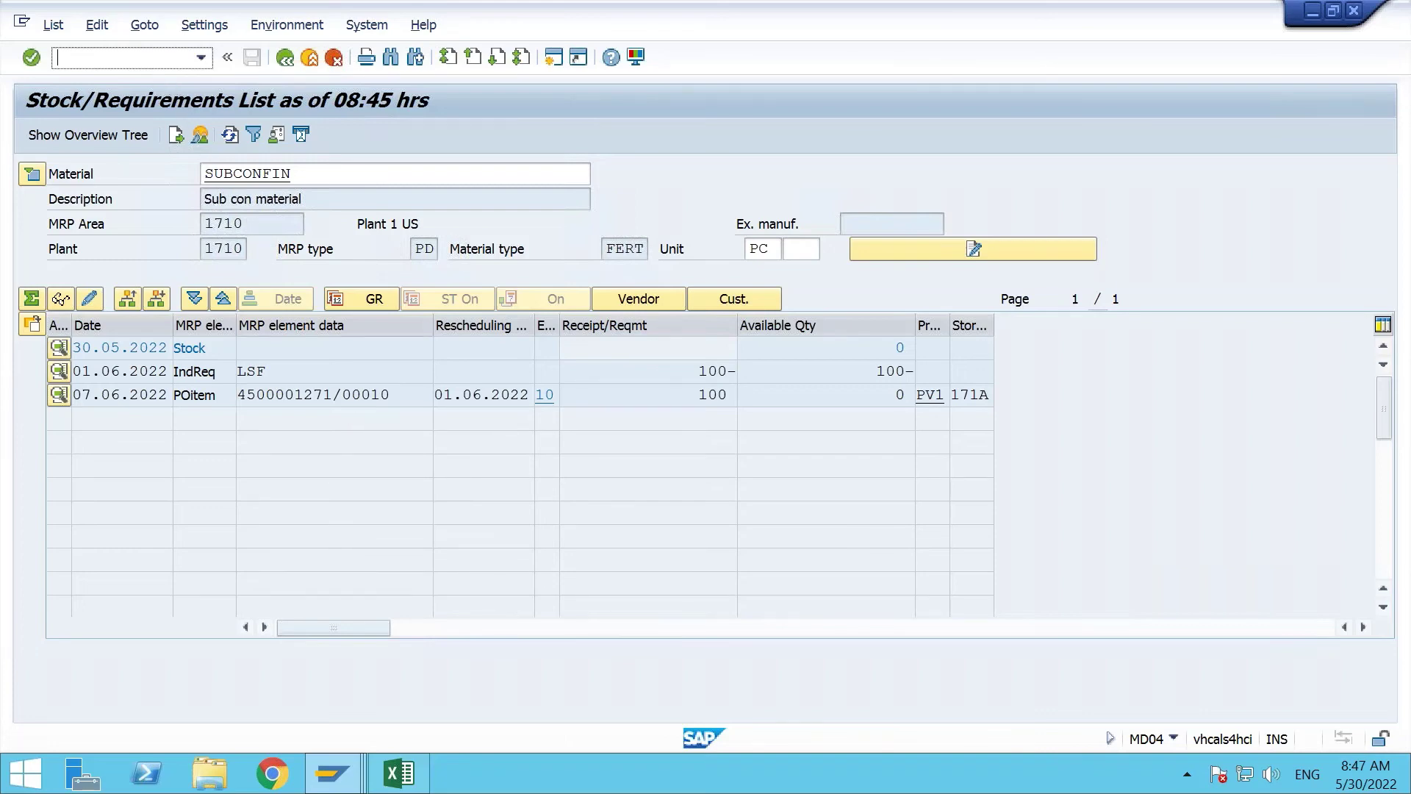
In the Goods Issue session, switch to a transfer posting against a purchase order and load the components using the copied order number.
{"action": "left_click", "coordinate": [331, 773]}
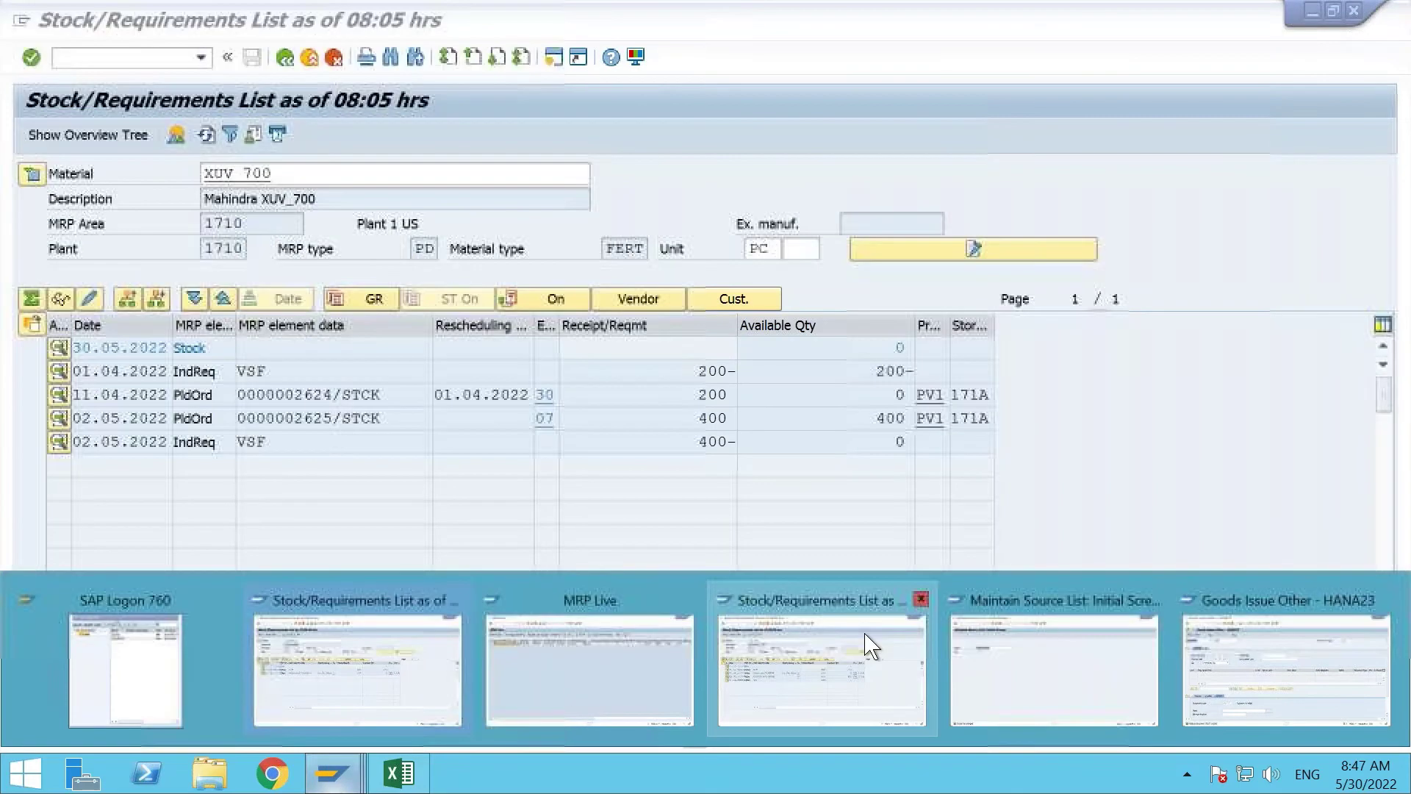
{"action": "left_click", "coordinate": [1263, 656]}
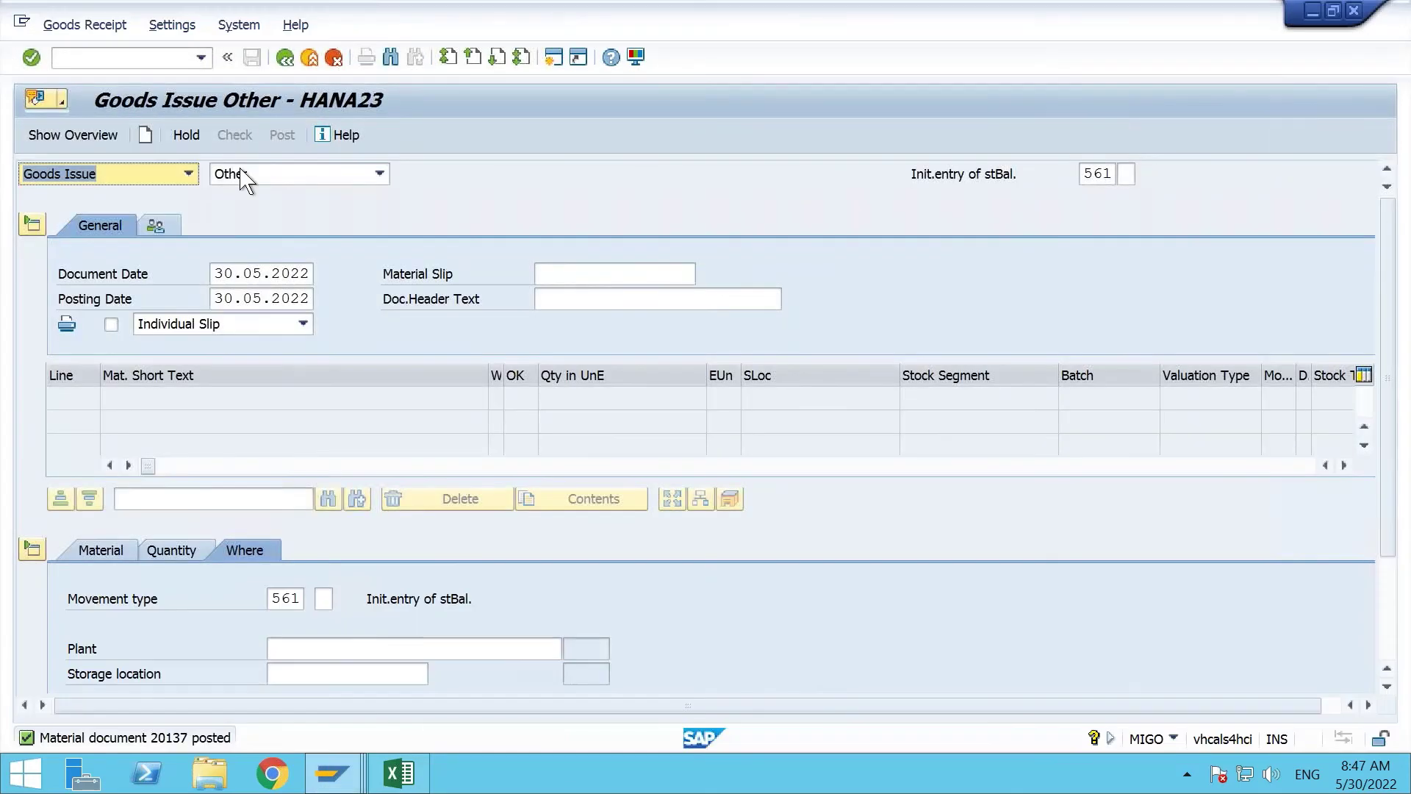
{"action": "left_click", "coordinate": [178, 175]}
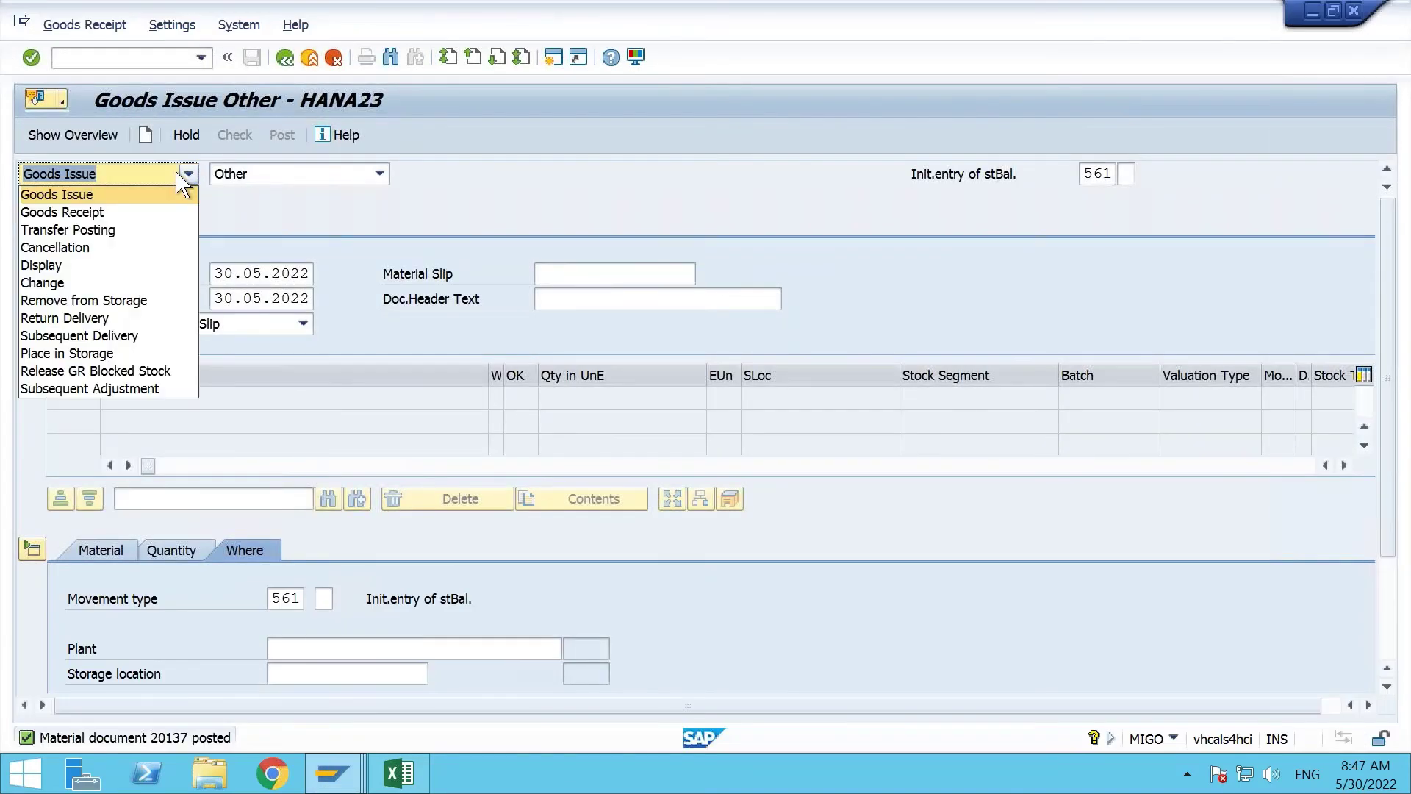
{"action": "left_click", "coordinate": [126, 236]}
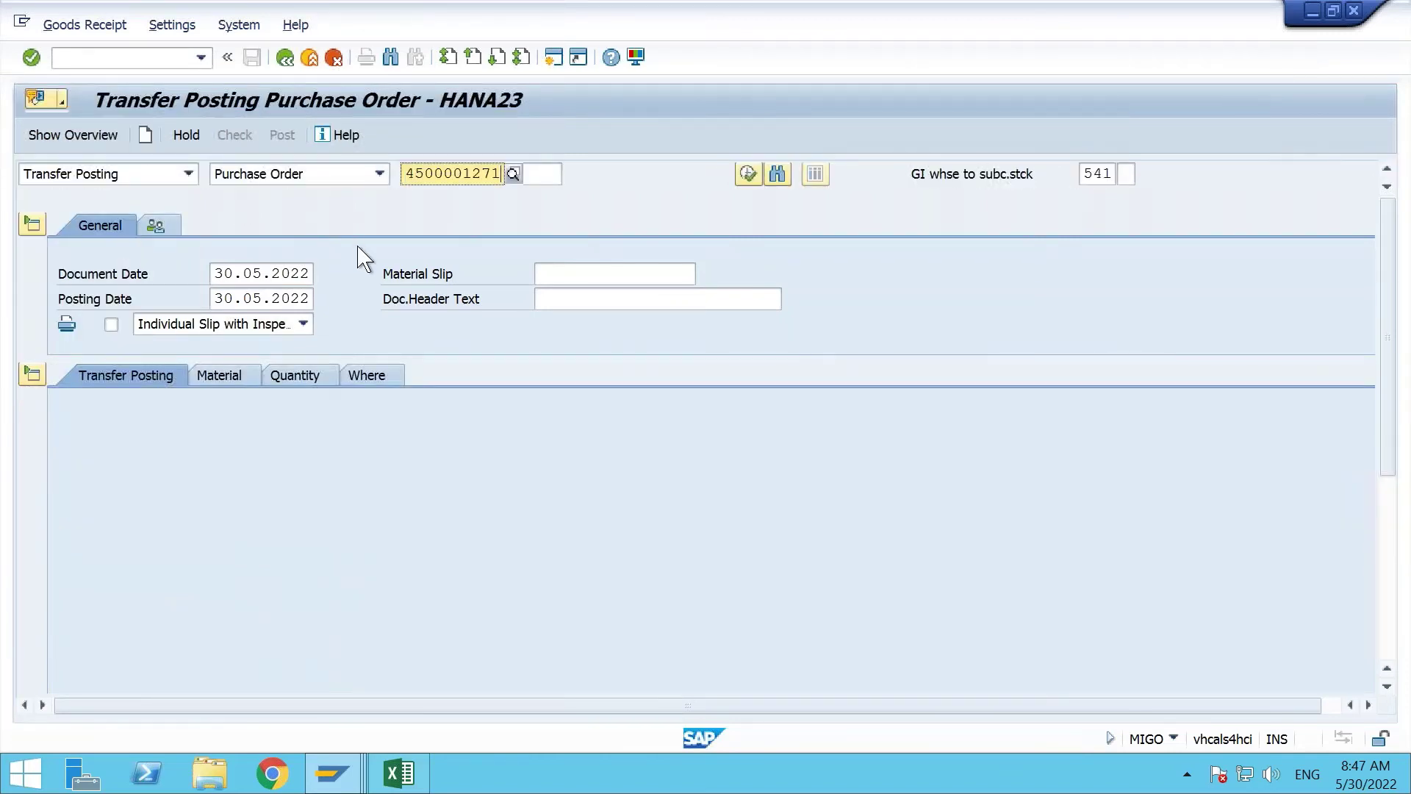
{"action": "key", "text": "Return"}
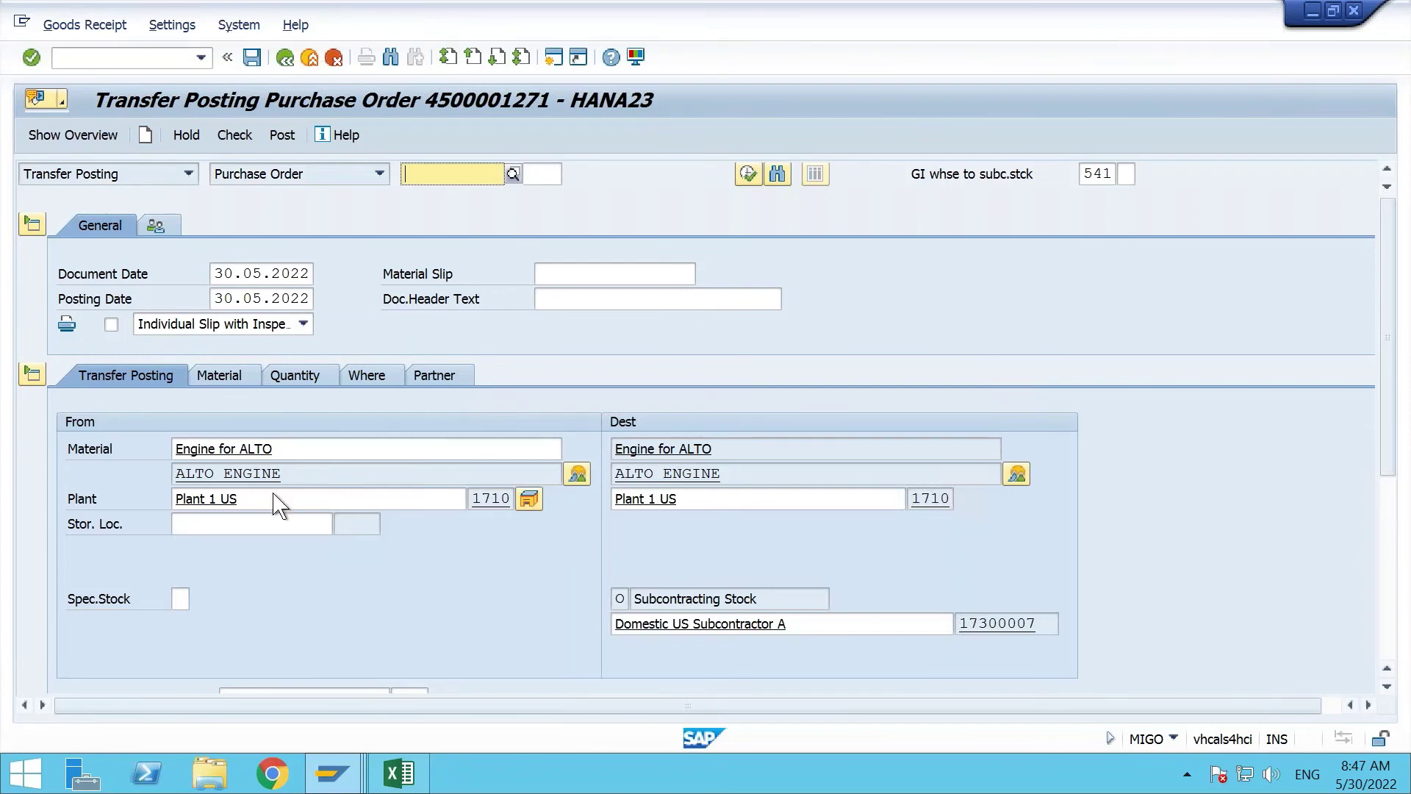
{"action": "left_click", "coordinate": [240, 448]}
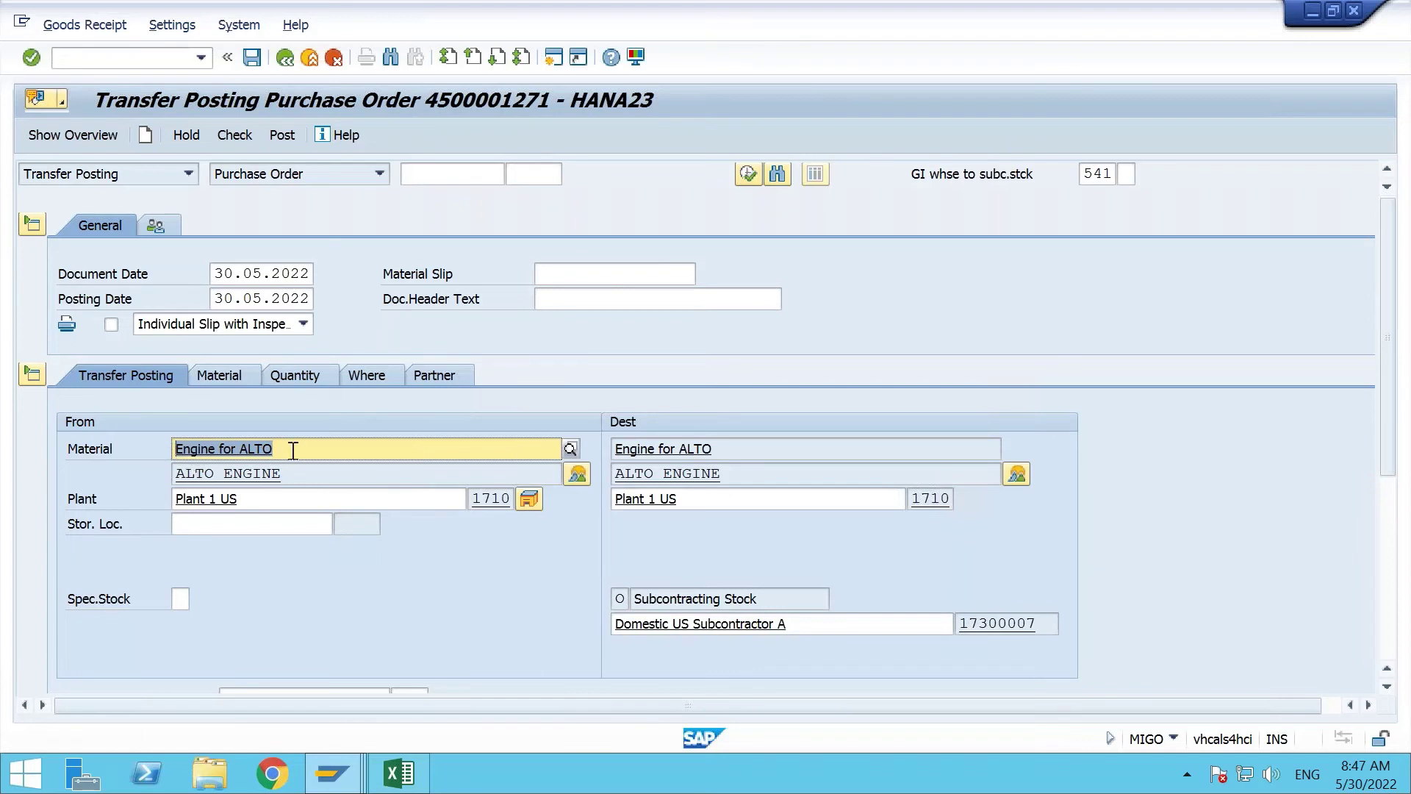
Review the transfer posting's destination subcontracting stock and vendor, and the component lines for ALTO engine, tyres and windshield.
{"action": "left_click_drag", "start_coordinate": [772, 598], "coordinate": [639, 601]}
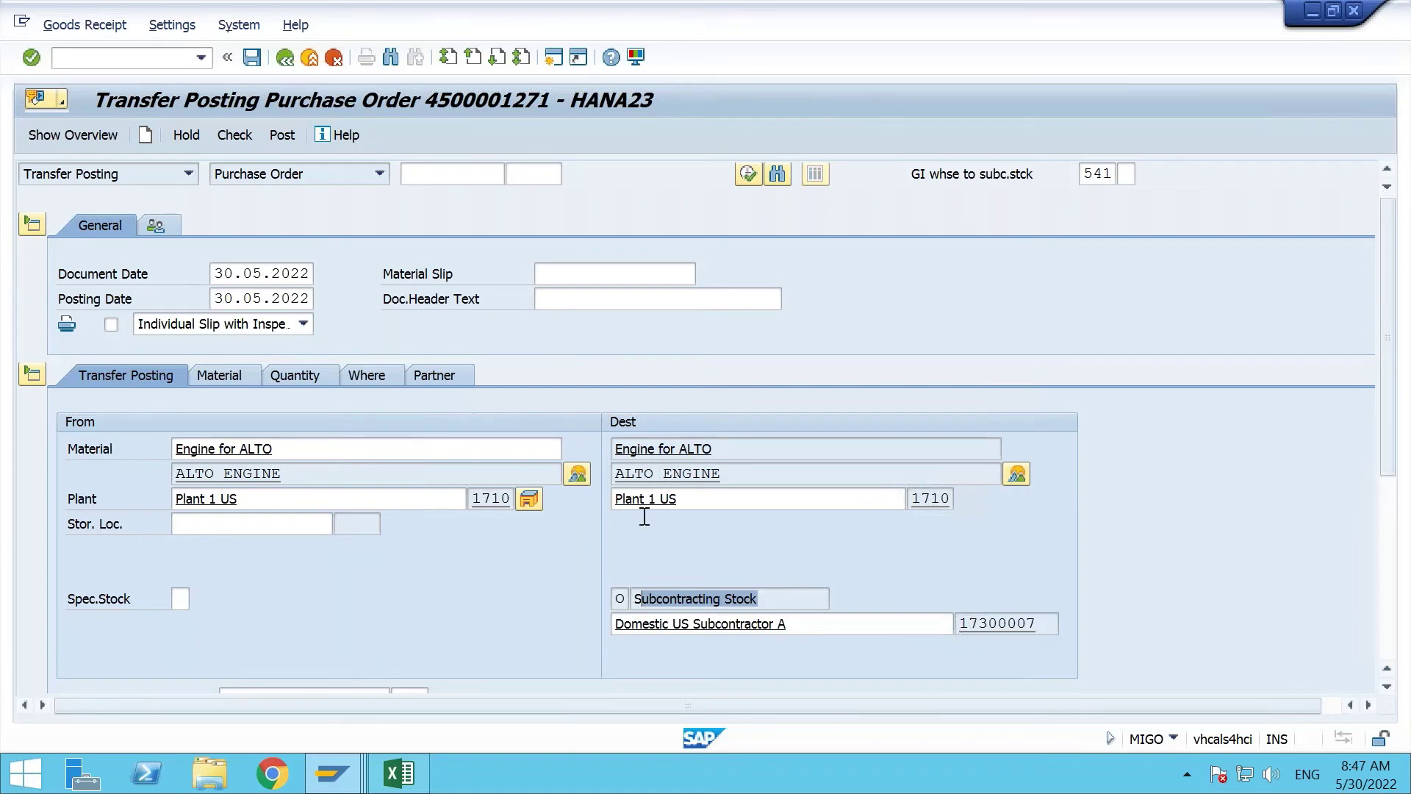
{"action": "left_click_drag", "start_coordinate": [780, 602], "coordinate": [594, 602]}
{"action": "left_click_drag", "start_coordinate": [840, 632], "coordinate": [589, 630]}
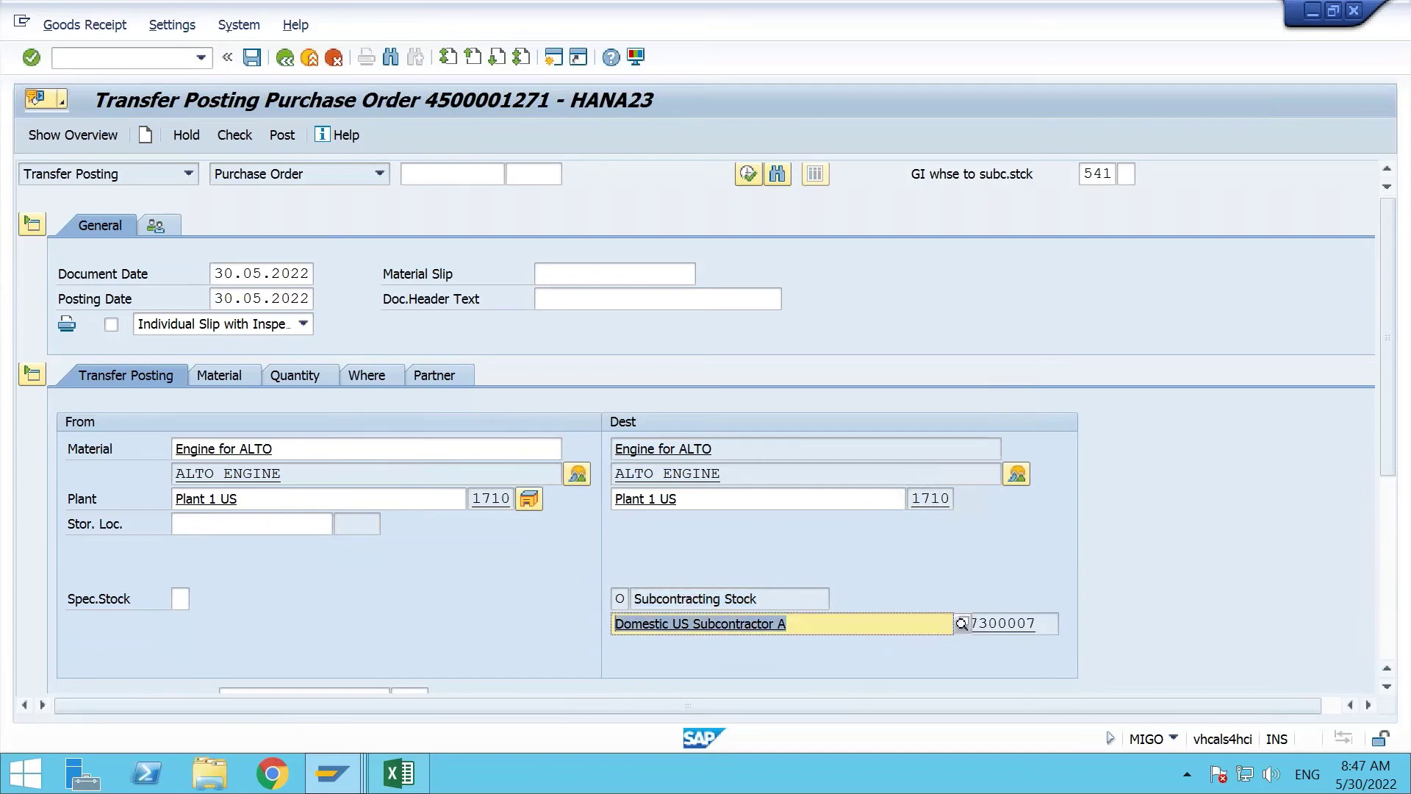
{"action": "scroll", "coordinate": [462, 561], "scroll_direction": "down", "scroll_amount": 3}
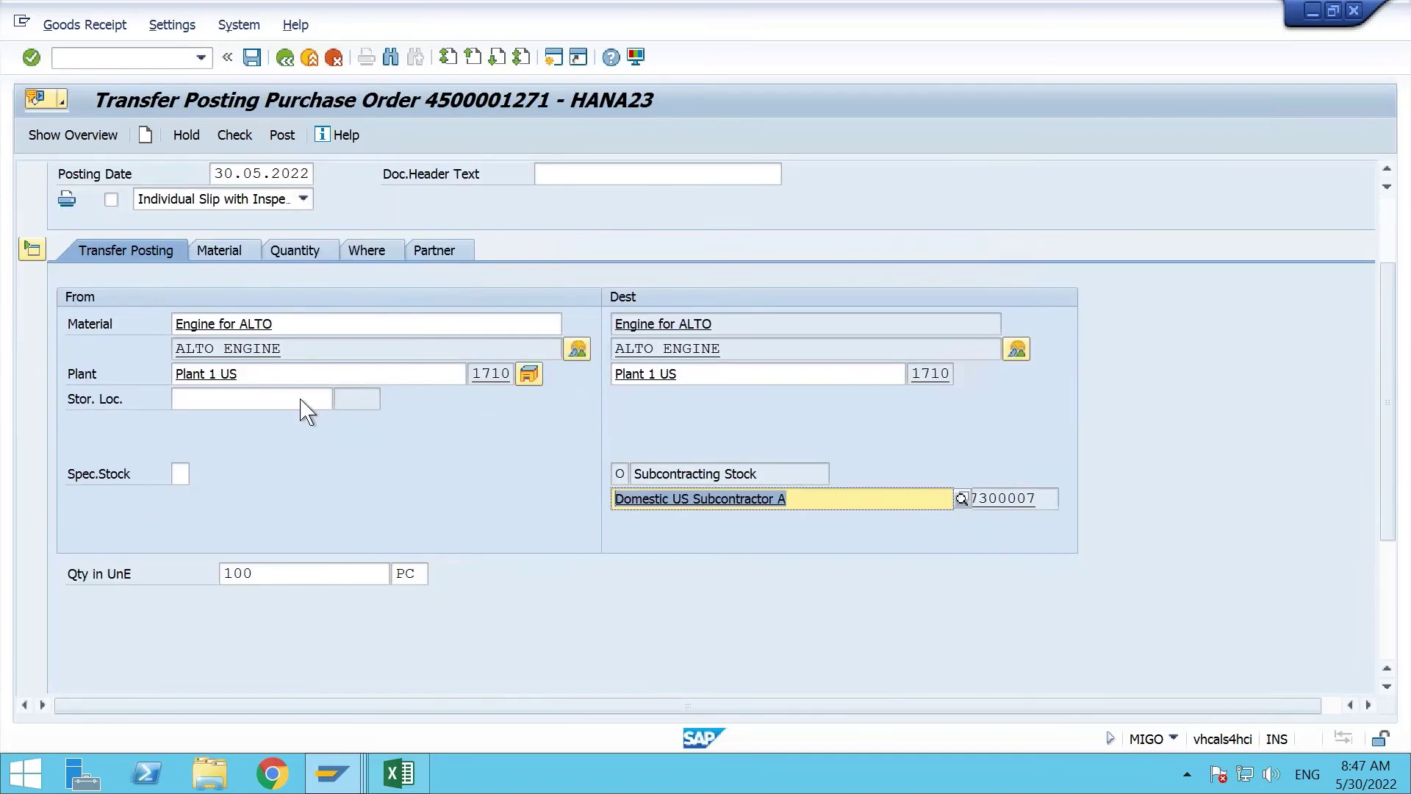
{"action": "scroll", "coordinate": [300, 490], "scroll_direction": "down", "scroll_amount": 5}
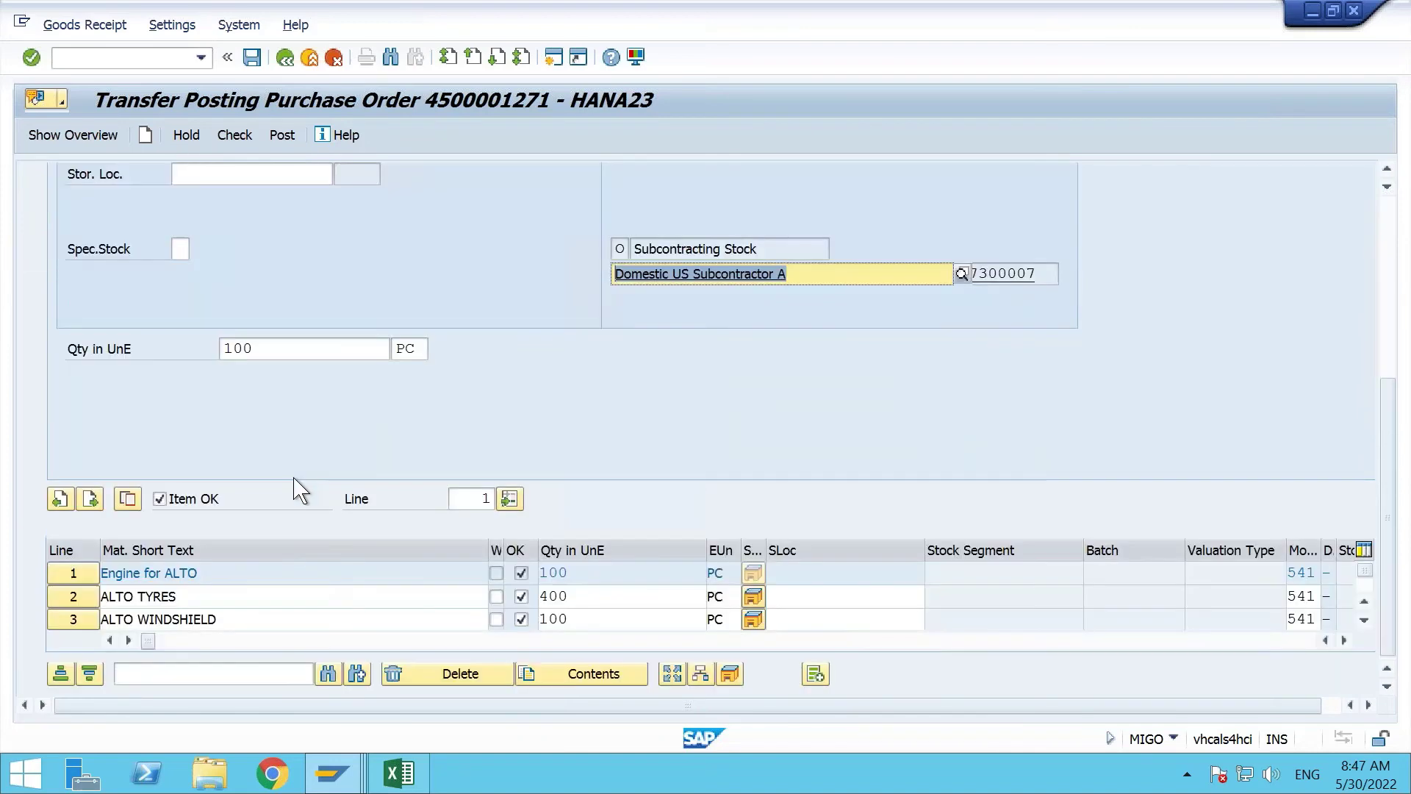
{"action": "left_click", "coordinate": [209, 571]}
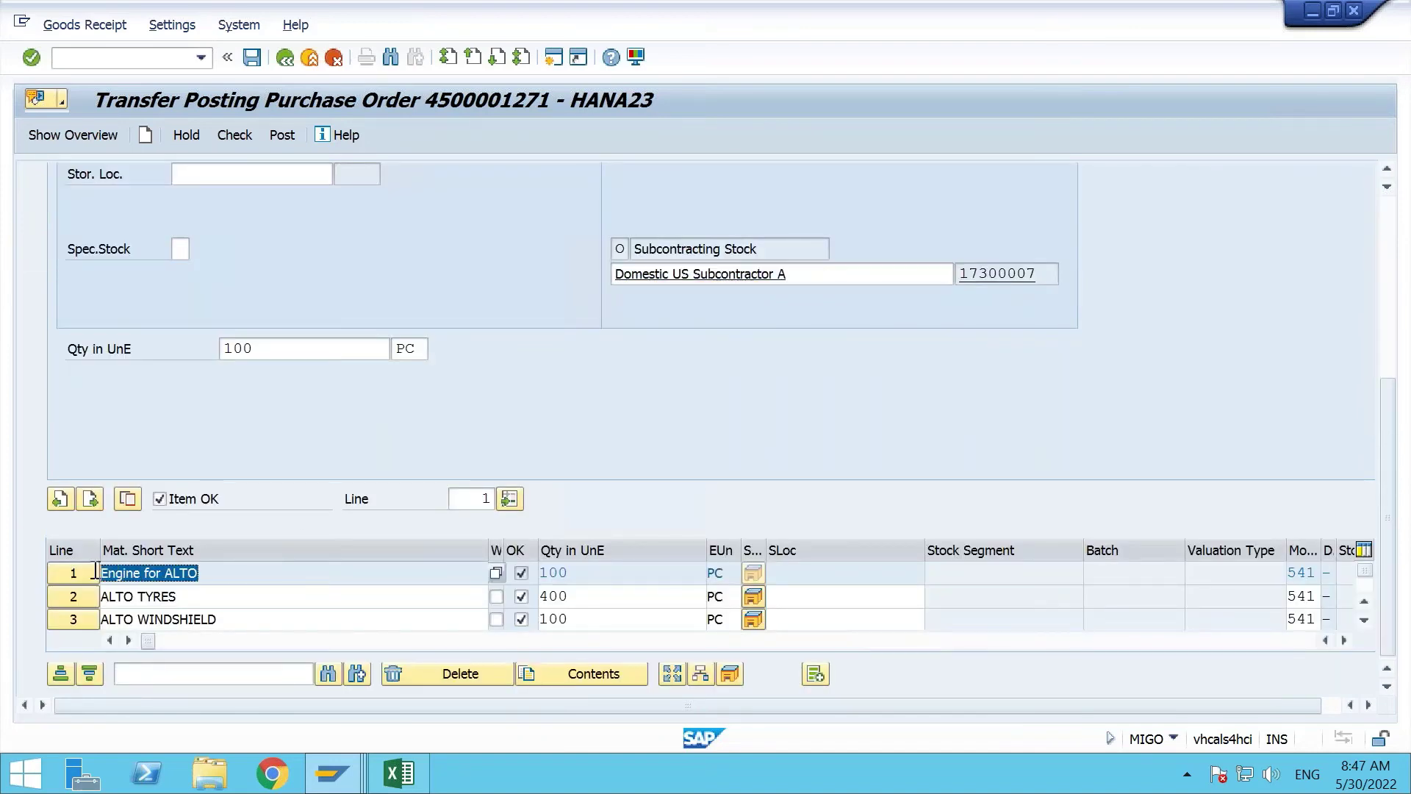
{"action": "left_click_drag", "start_coordinate": [184, 598], "coordinate": [105, 614]}
{"action": "left_click", "coordinate": [226, 619]}
{"action": "left_click_drag", "start_coordinate": [227, 619], "coordinate": [101, 619]}
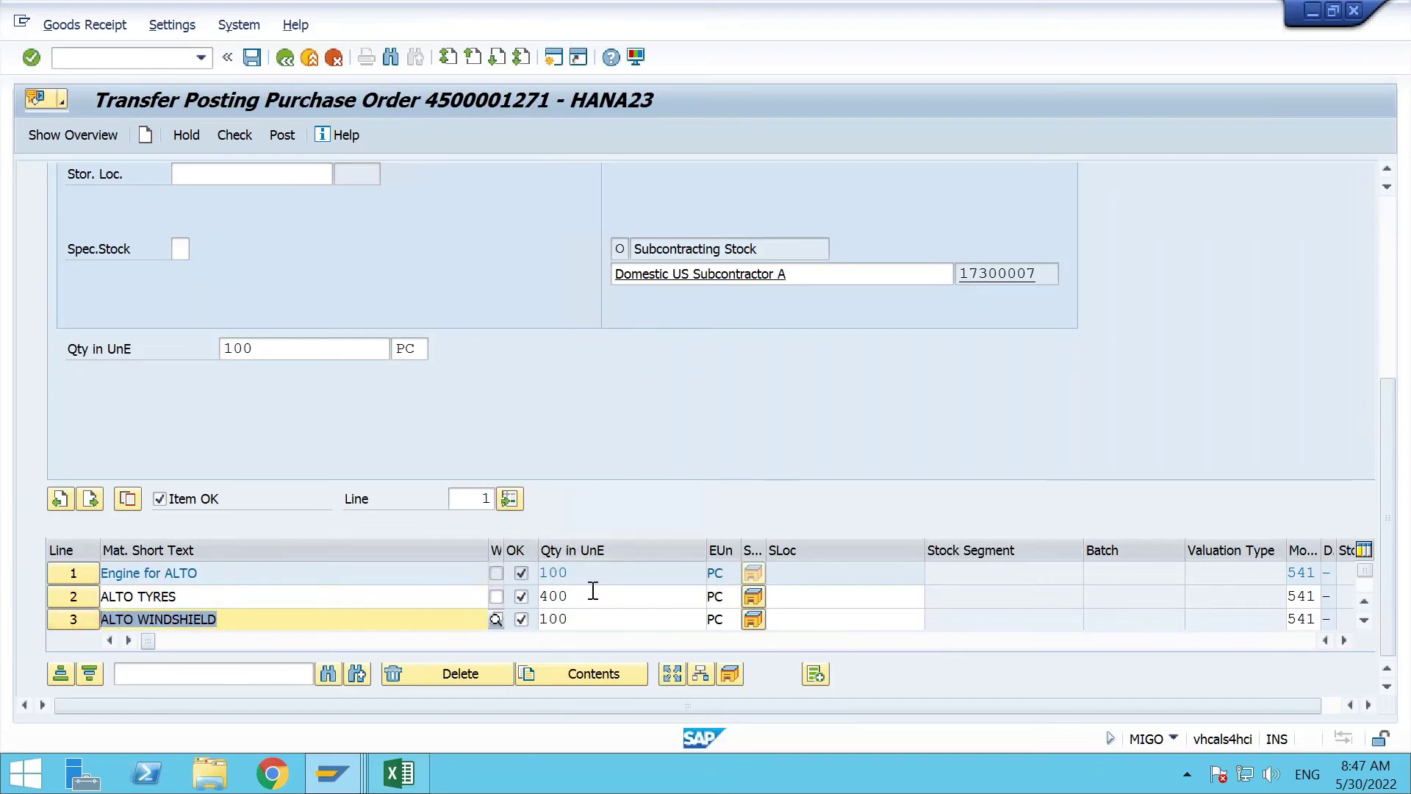
{"action": "scroll", "coordinate": [456, 416], "scroll_direction": "up", "scroll_amount": 5}
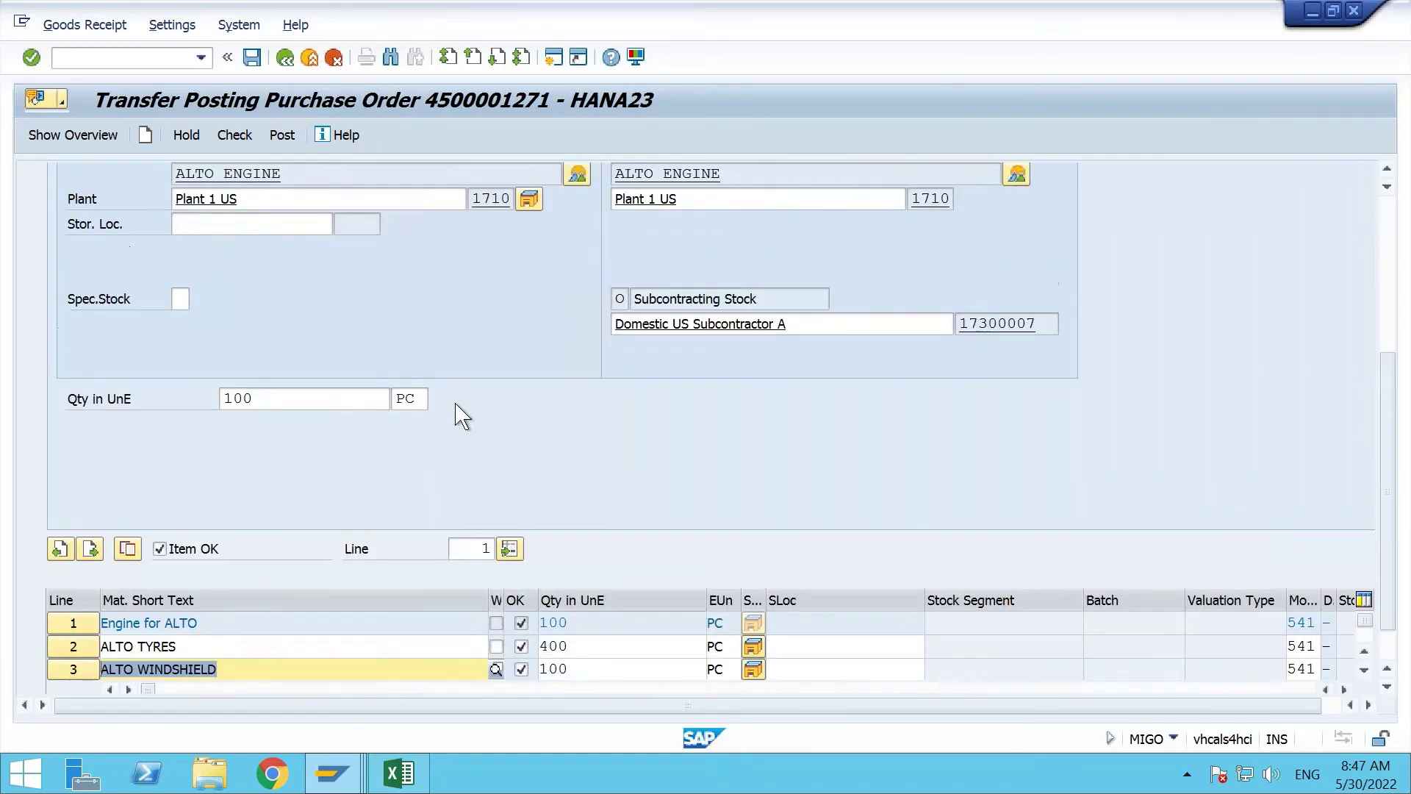
Check the transfer posting, close the log, and set the issuing storage location of the engine item to 171C.
{"action": "left_click", "coordinate": [234, 135]}
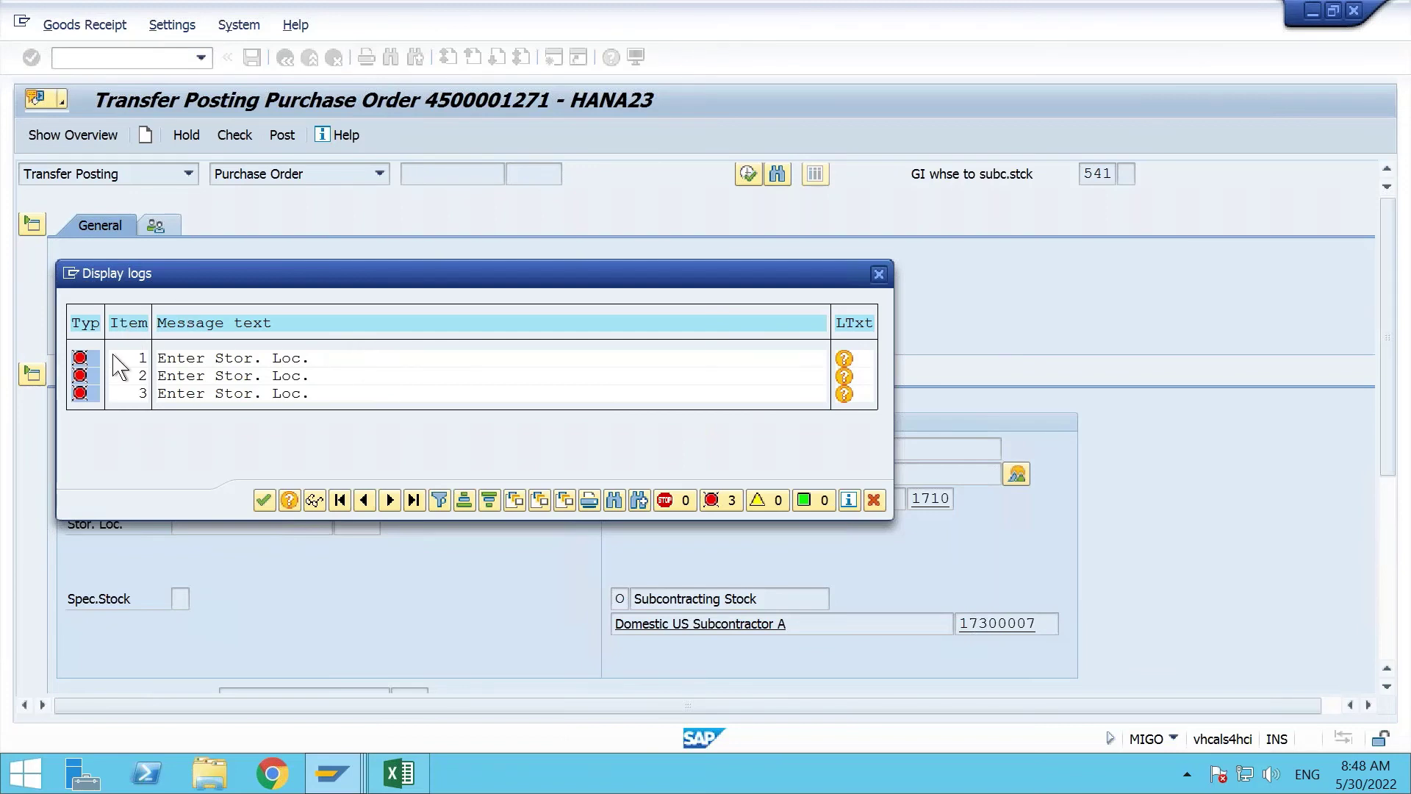
{"action": "left_click", "coordinate": [264, 500]}
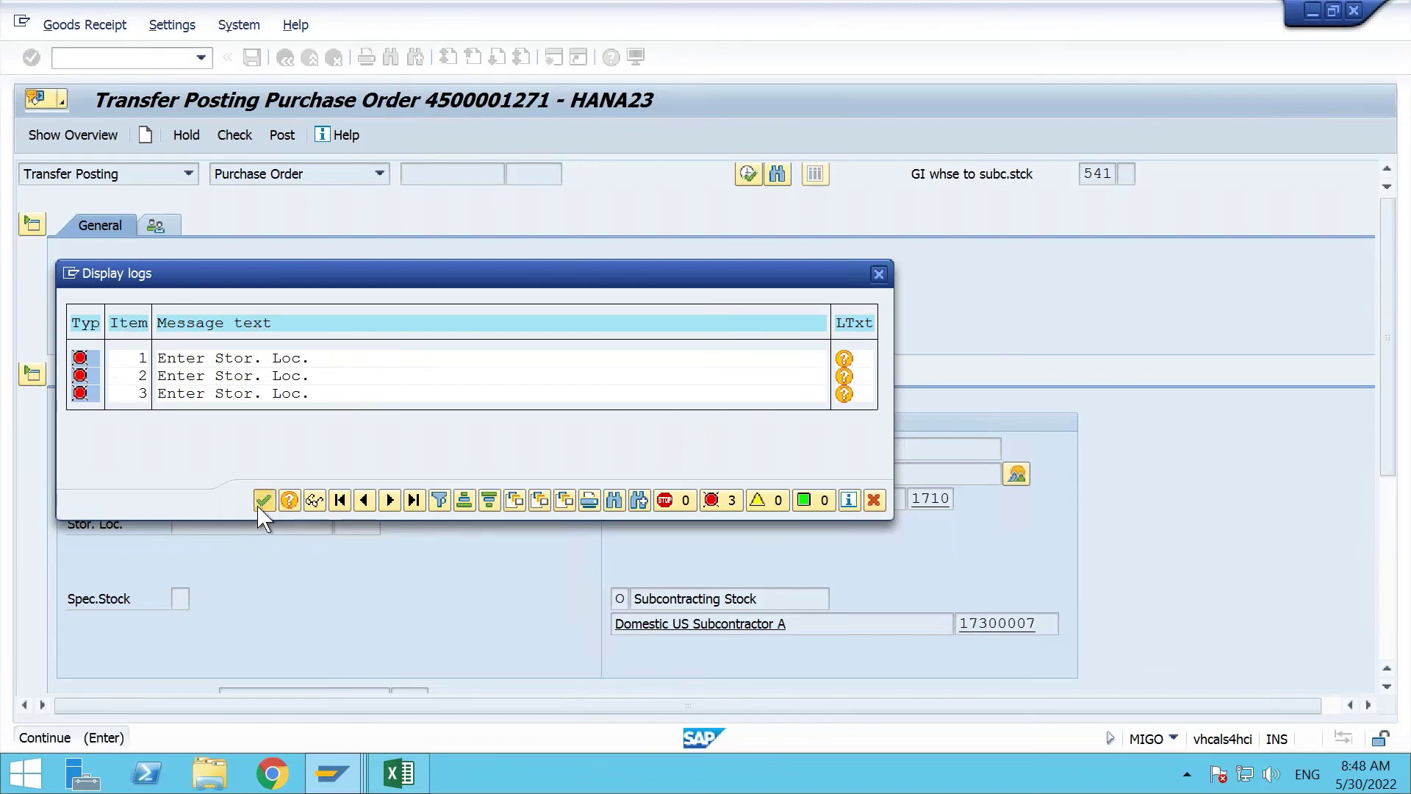
{"action": "scroll", "coordinate": [373, 514], "scroll_direction": "down", "scroll_amount": 5}
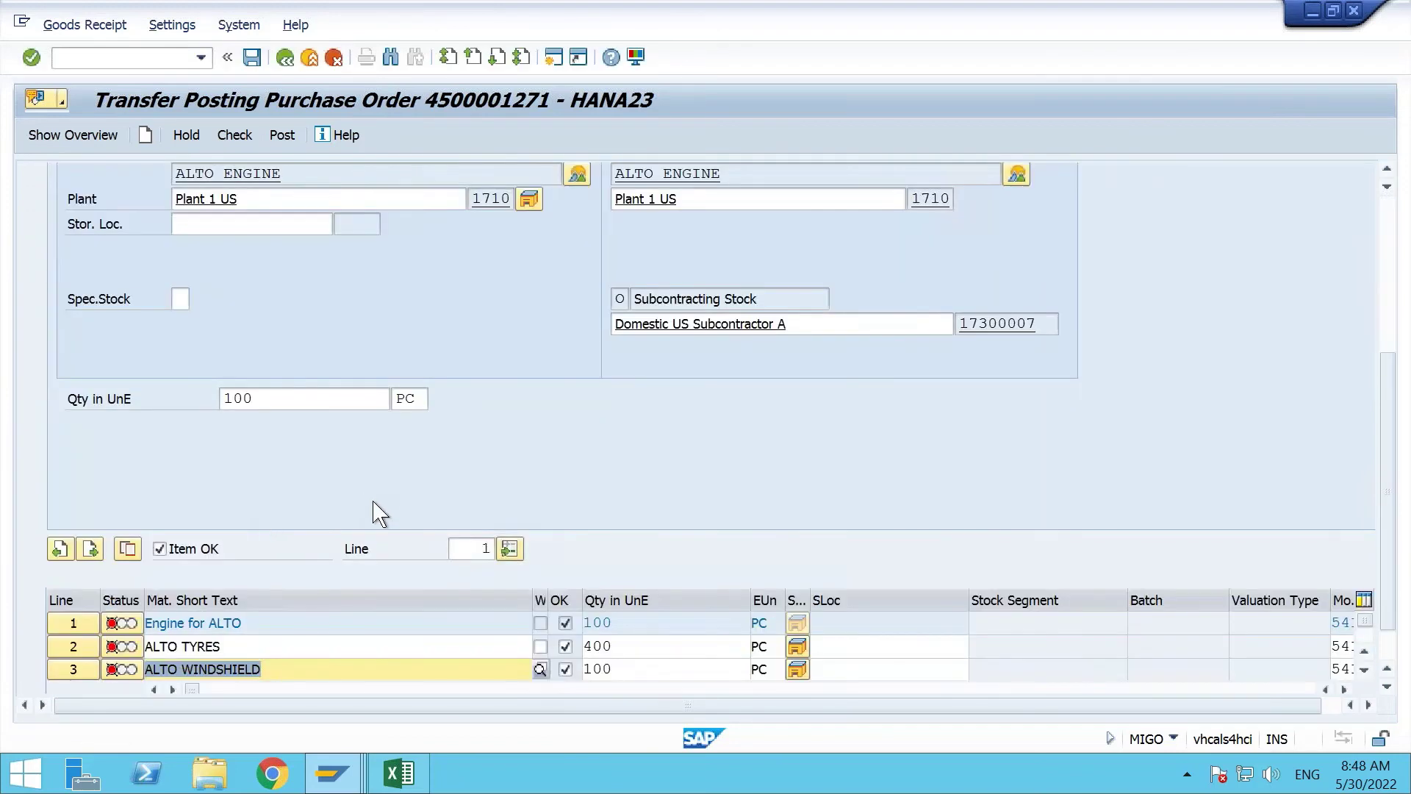
{"action": "left_click", "coordinate": [847, 621]}
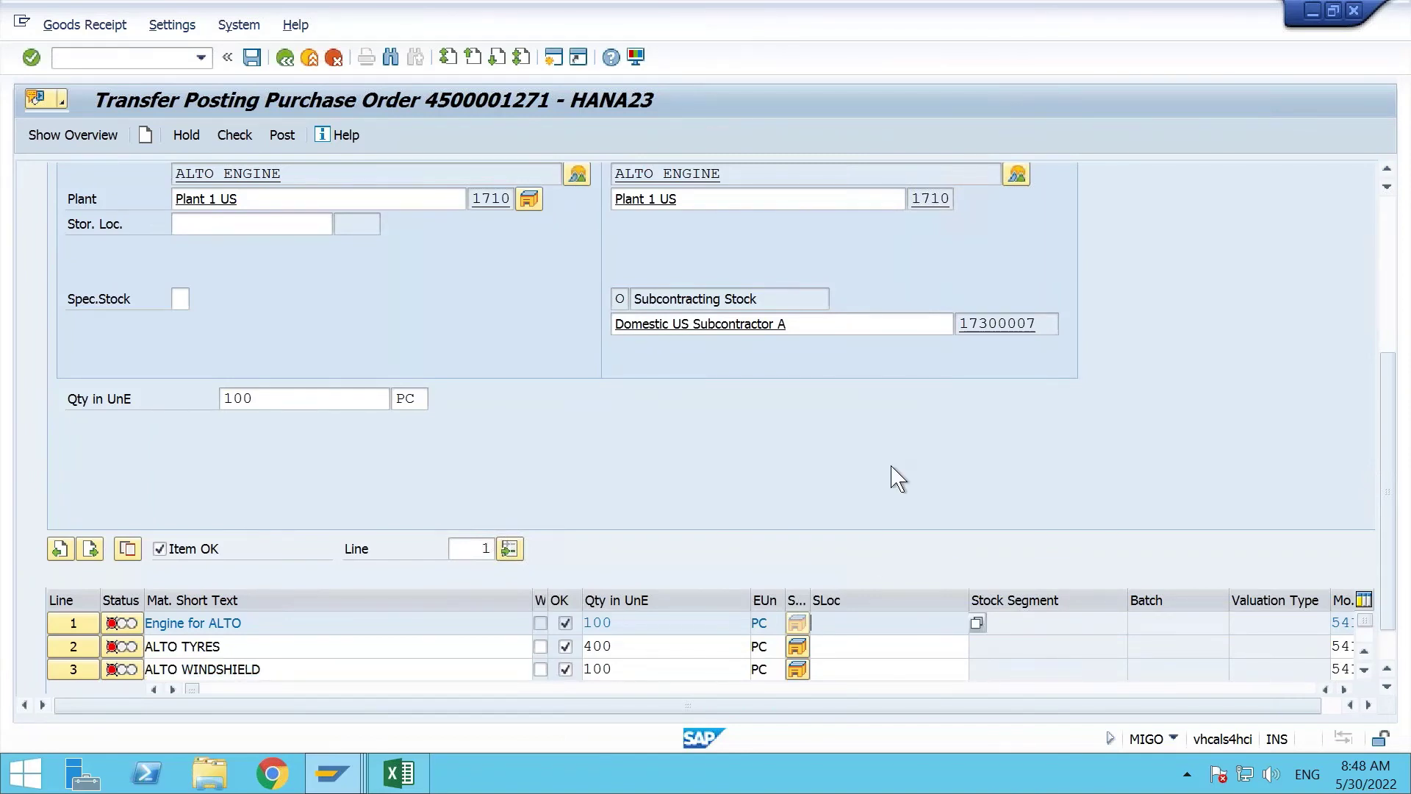
{"action": "left_click", "coordinate": [293, 224]}
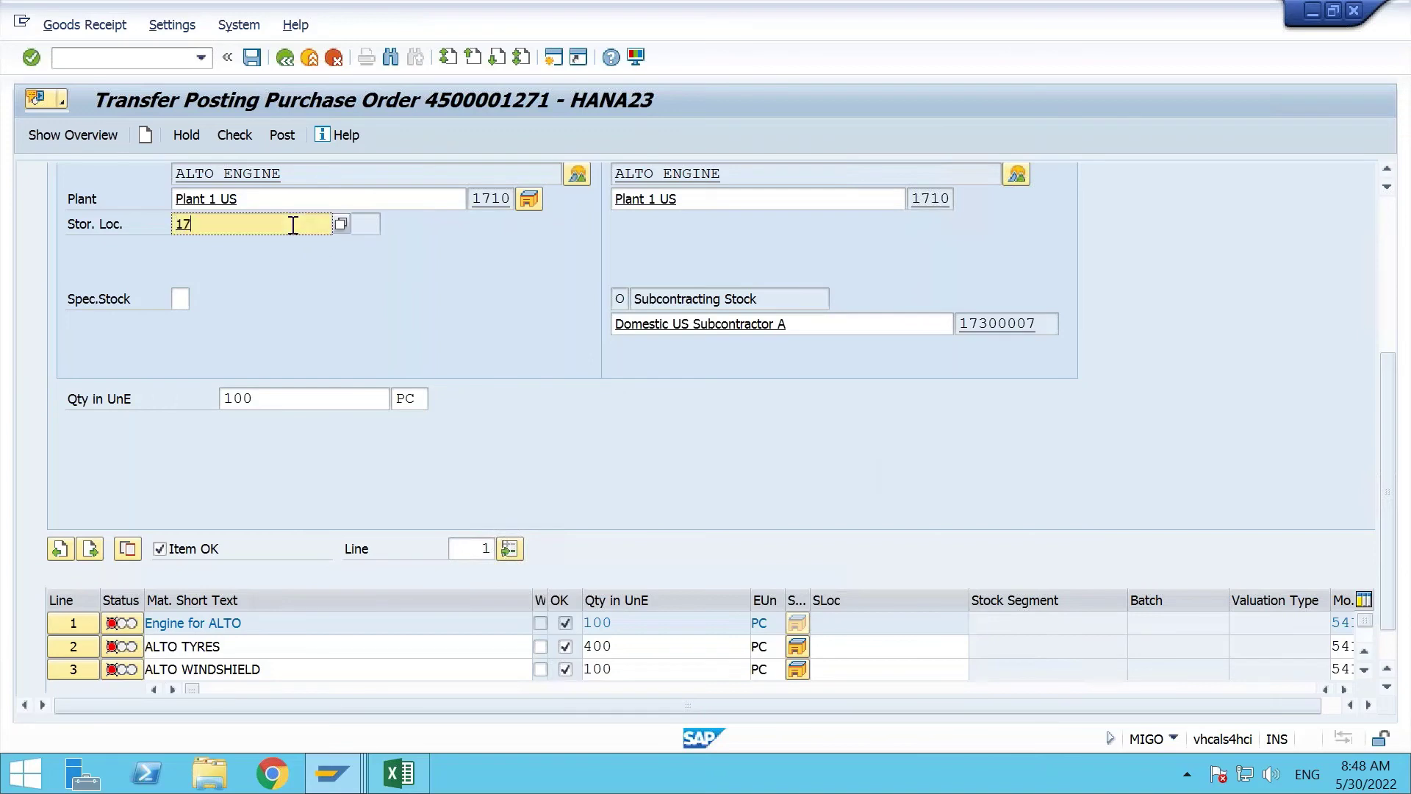
{"action": "key", "text": "Return"}
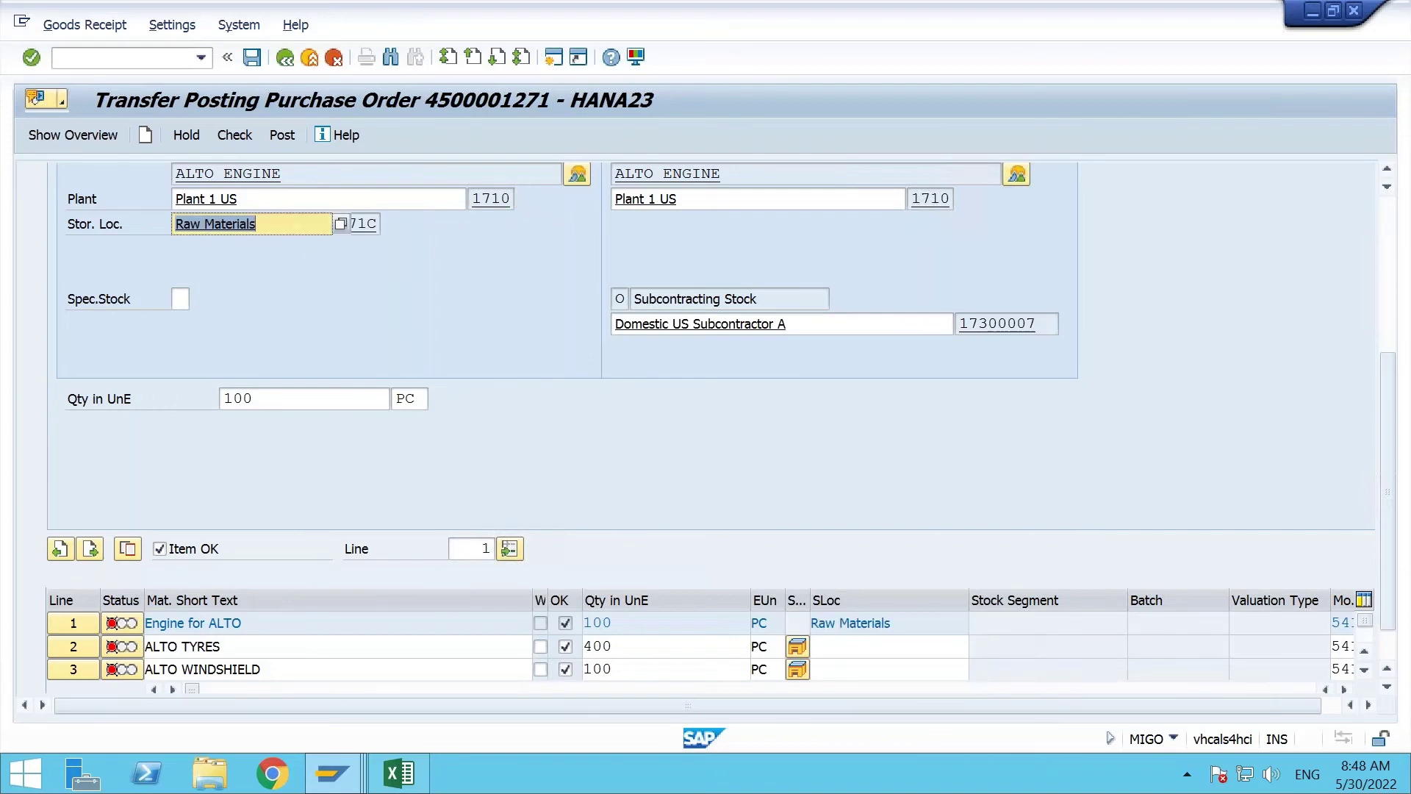
Enter storage location 171C for ALTO TYRES and ALTO WINDSHIELD, and post the transfer after checking it.
{"action": "left_click", "coordinate": [843, 652]}
{"action": "type", "text": "171C"}
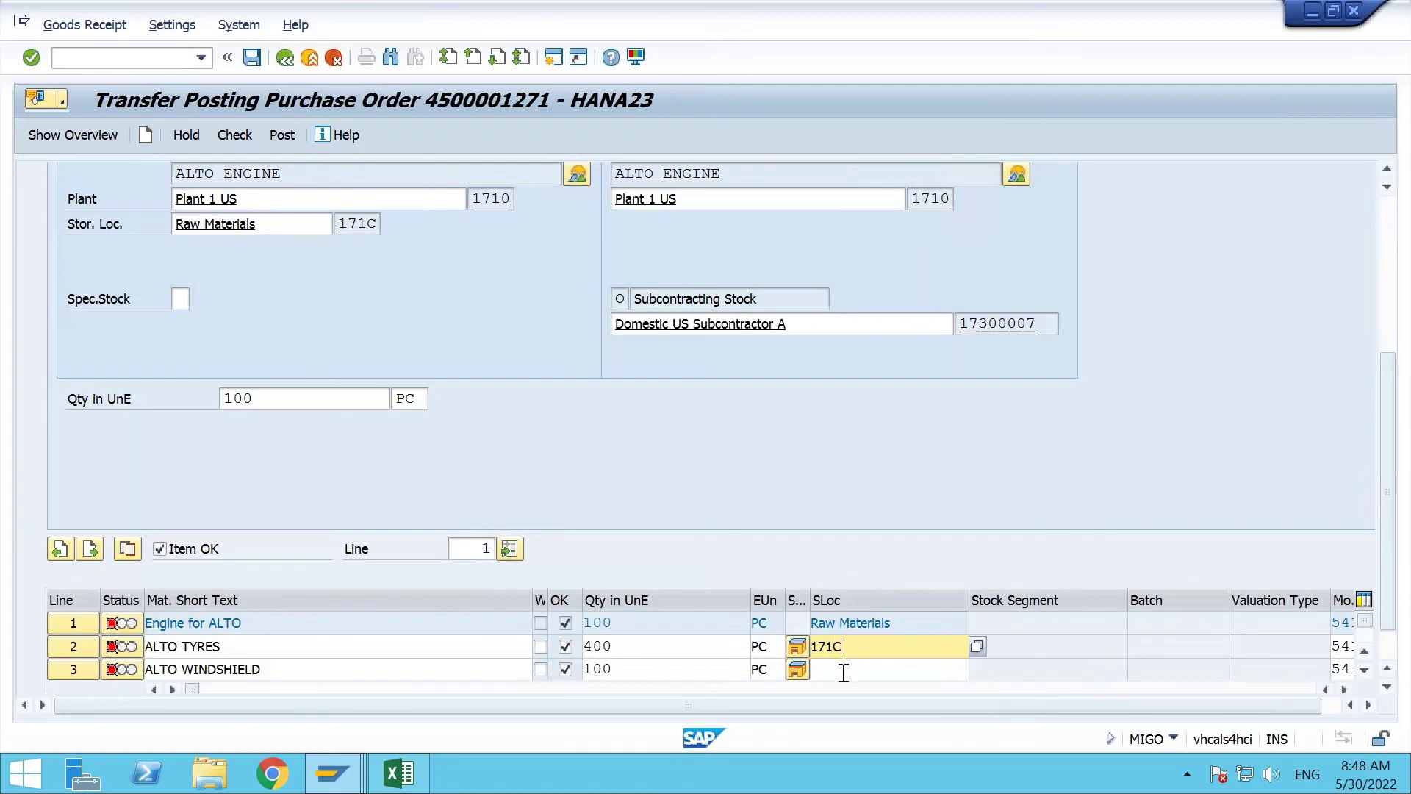
{"action": "left_click", "coordinate": [844, 670]}
{"action": "type", "text": "1"}
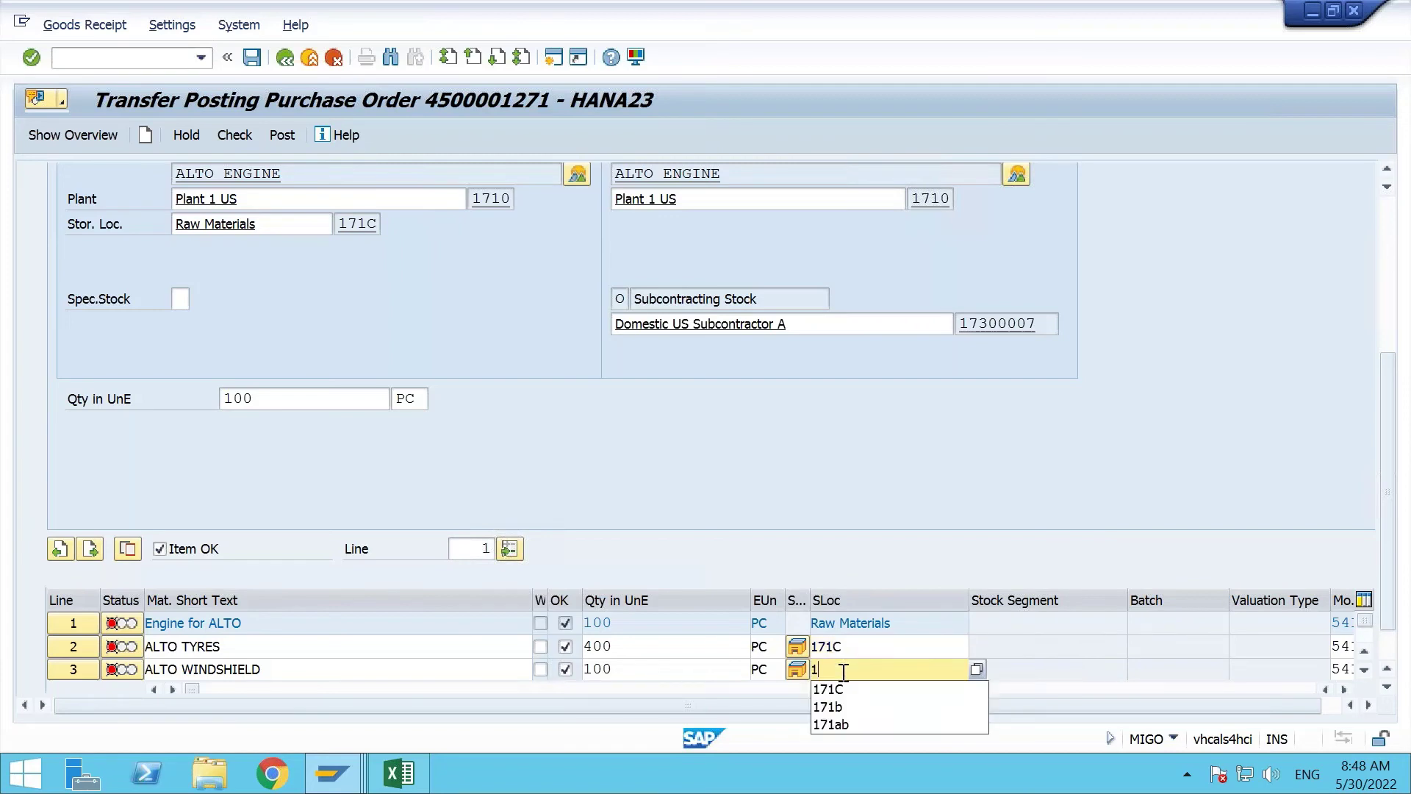
{"action": "type", "text": "71C"}
{"action": "key", "text": "Return"}
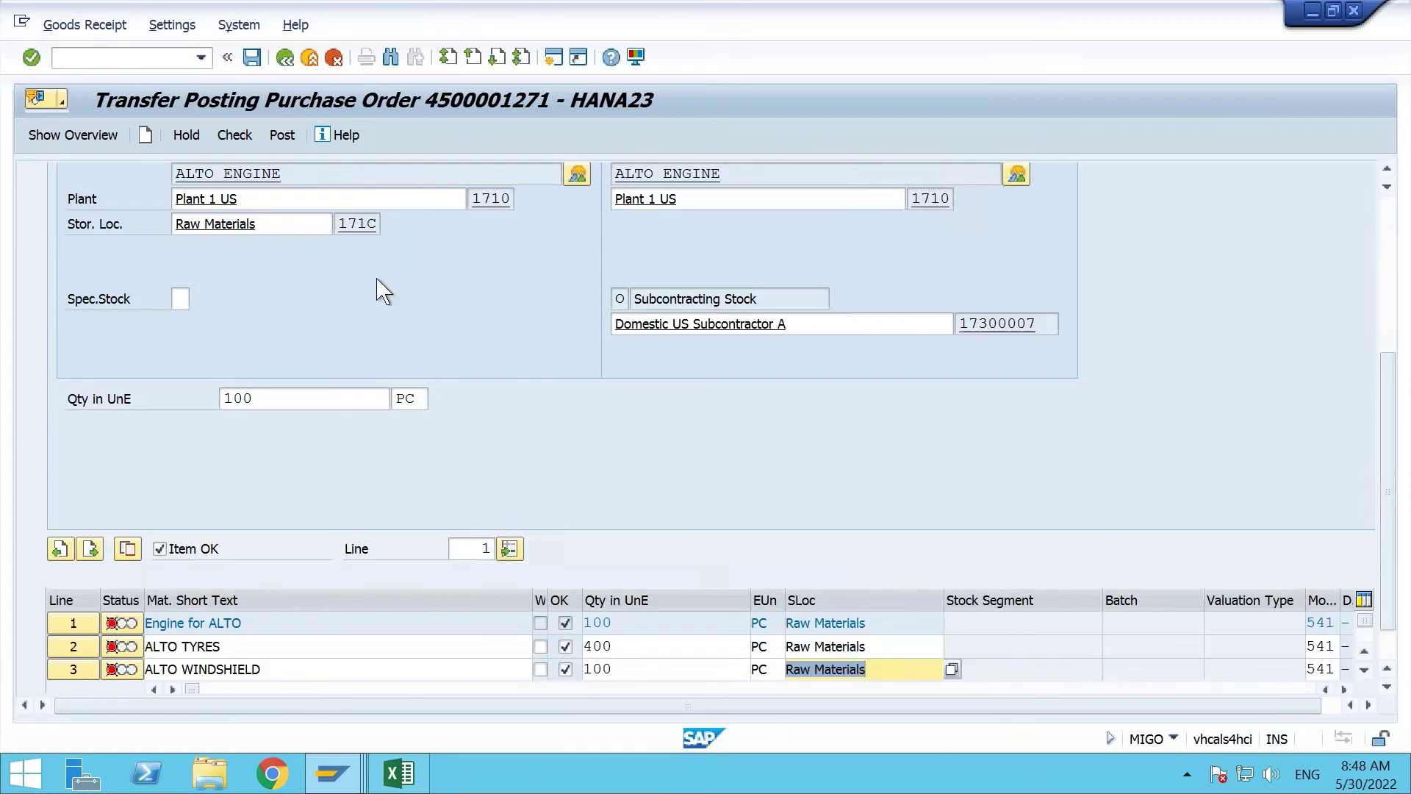
{"action": "left_click", "coordinate": [234, 136]}
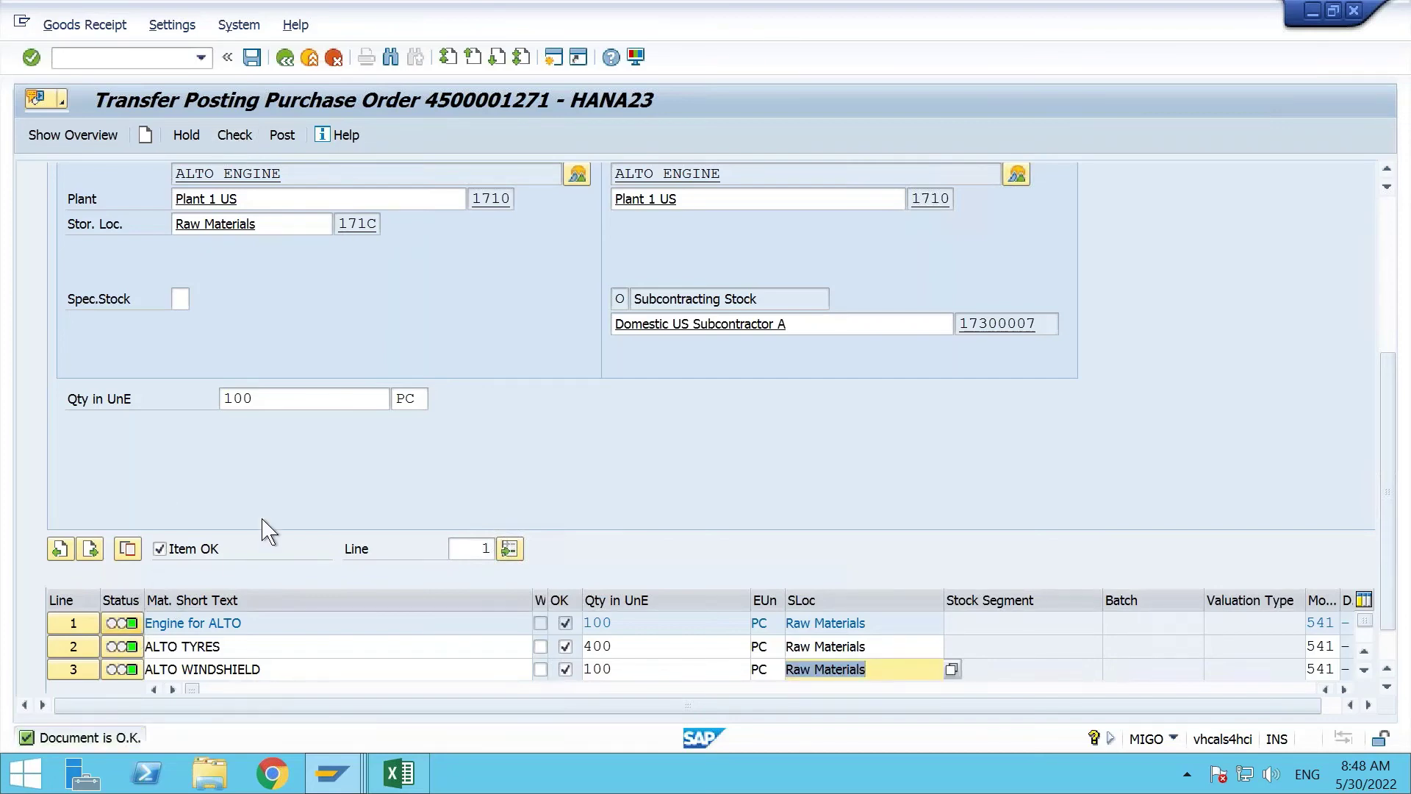
{"action": "left_click", "coordinate": [284, 136]}
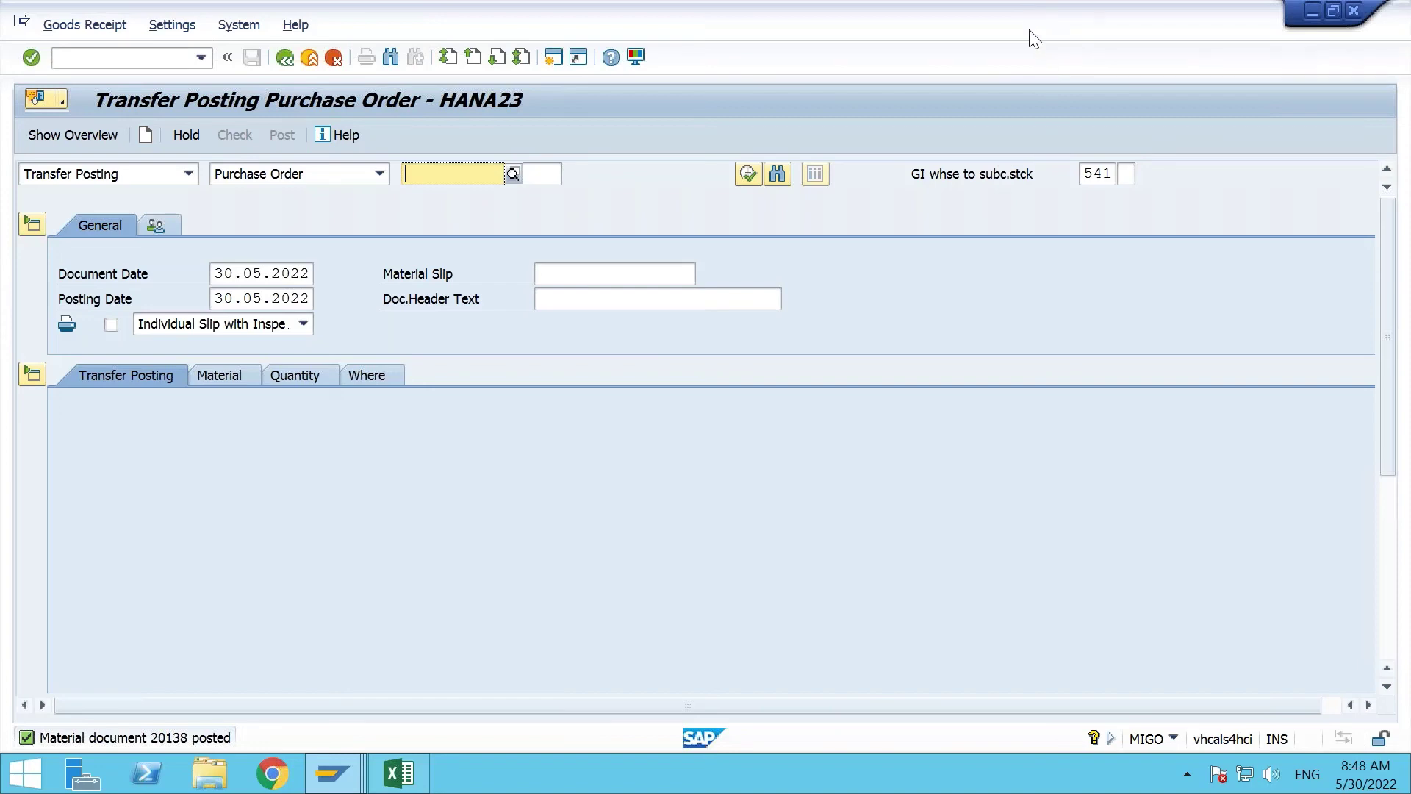
In the MRP Live session, open the MMBE stock overview and display the stock of ALTO ENGINE in plant 1710.
{"action": "left_click", "coordinate": [330, 780]}
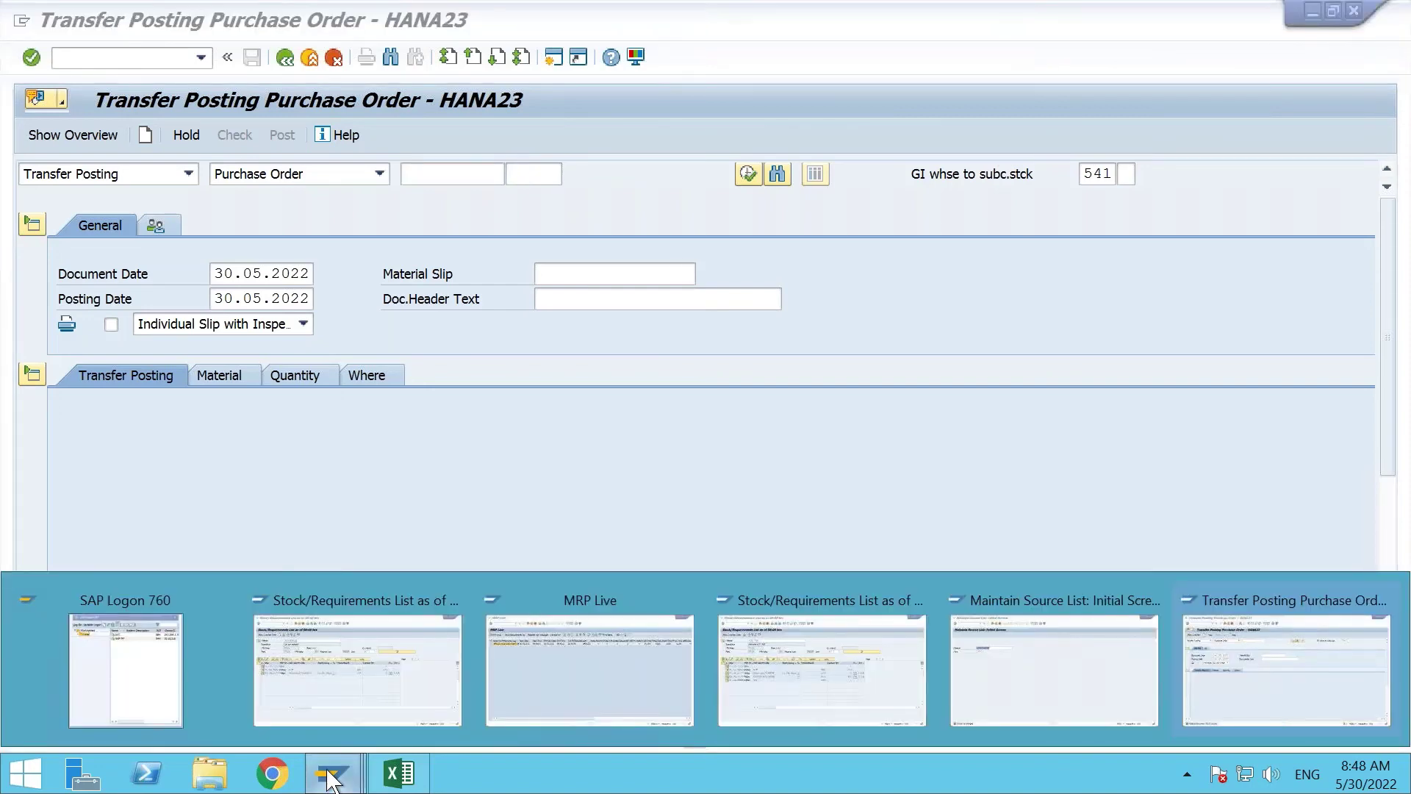
{"action": "left_click", "coordinate": [568, 677]}
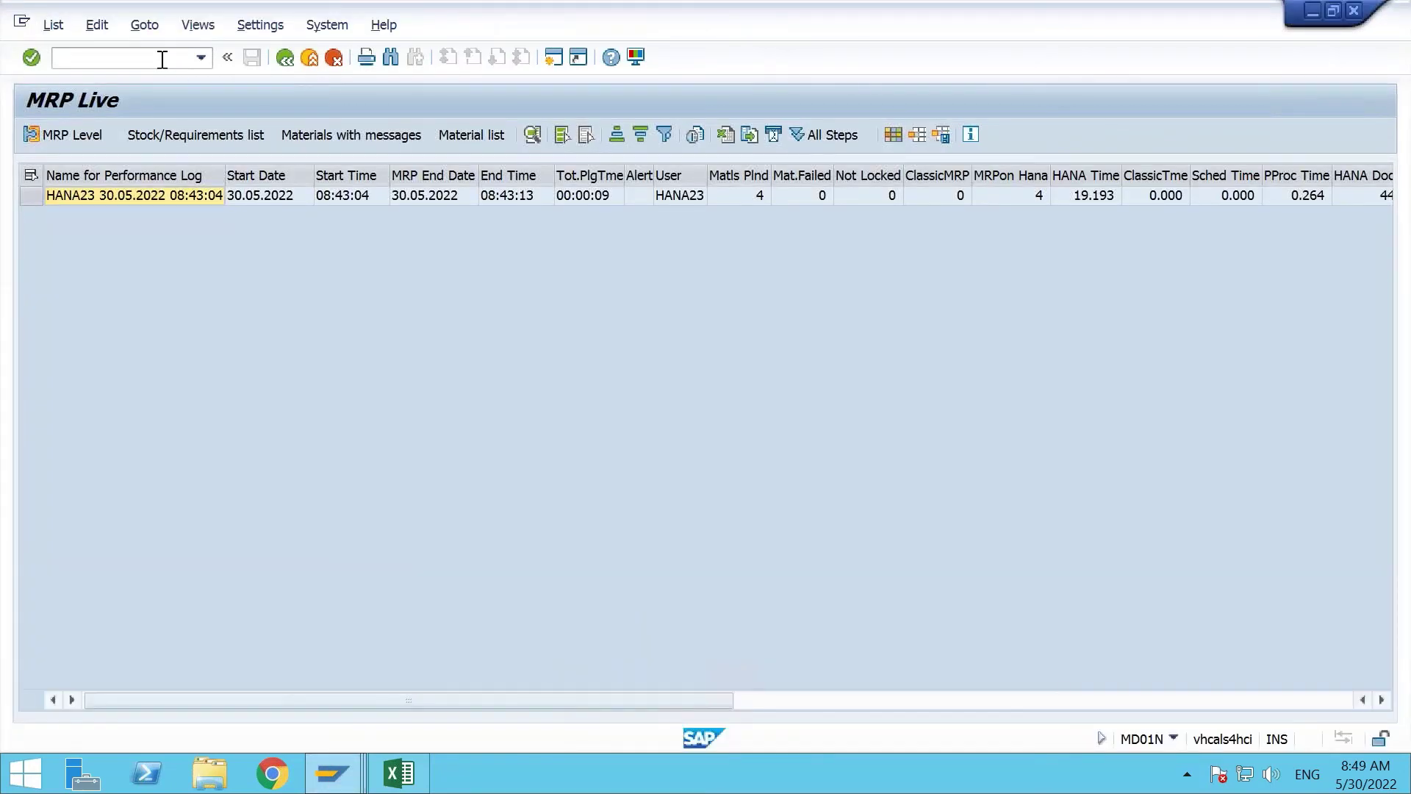
{"action": "left_click", "coordinate": [163, 59]}
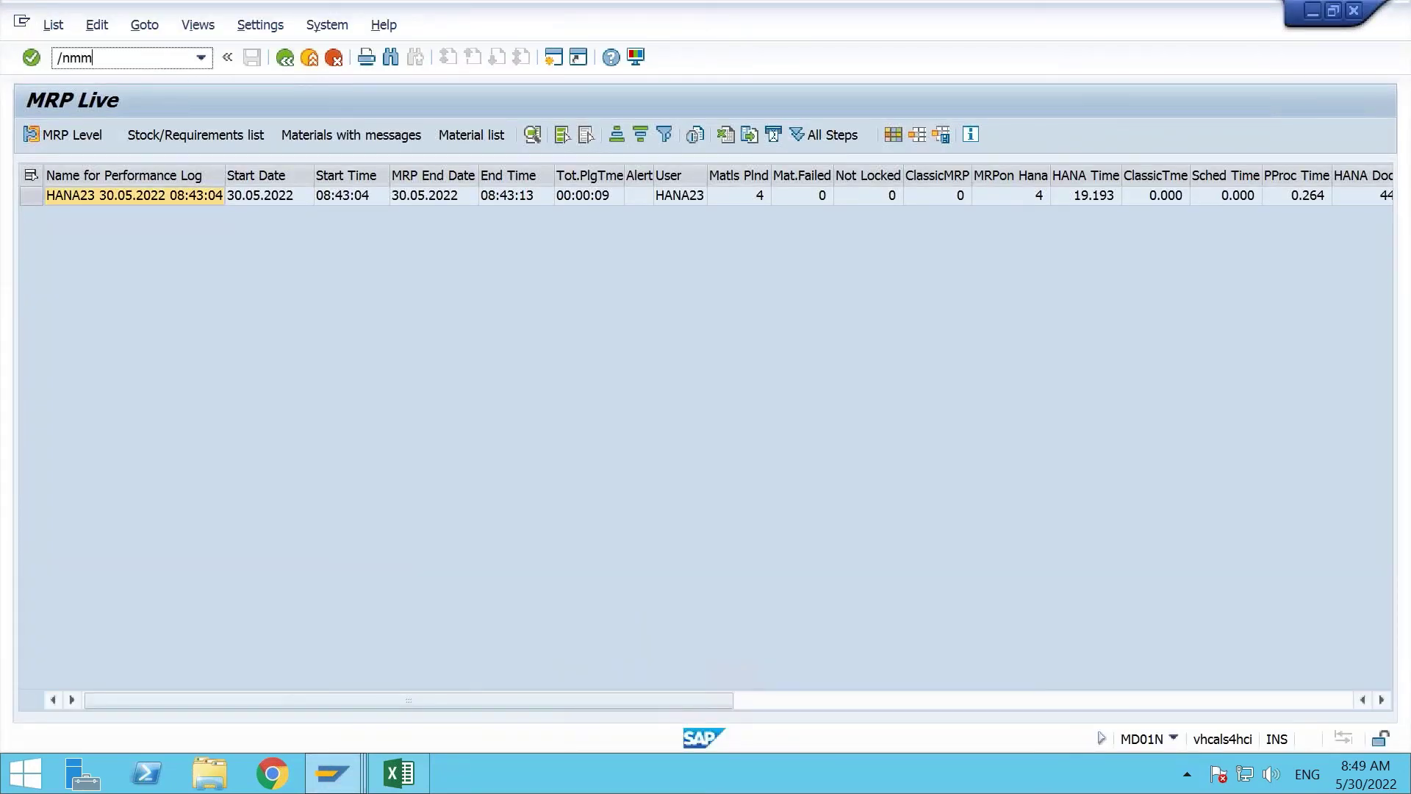
{"action": "key", "text": "Return"}
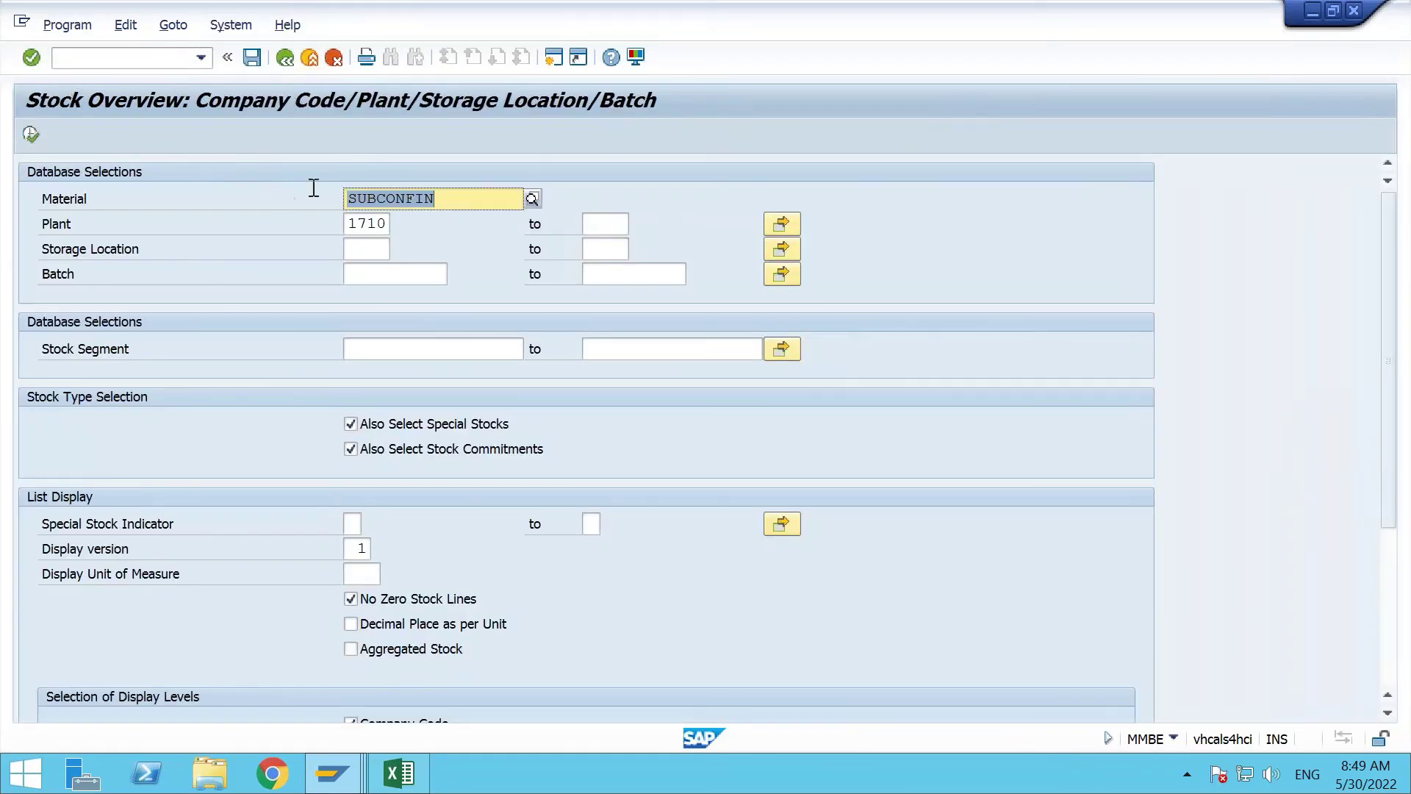
{"action": "type", "text": "alto"}
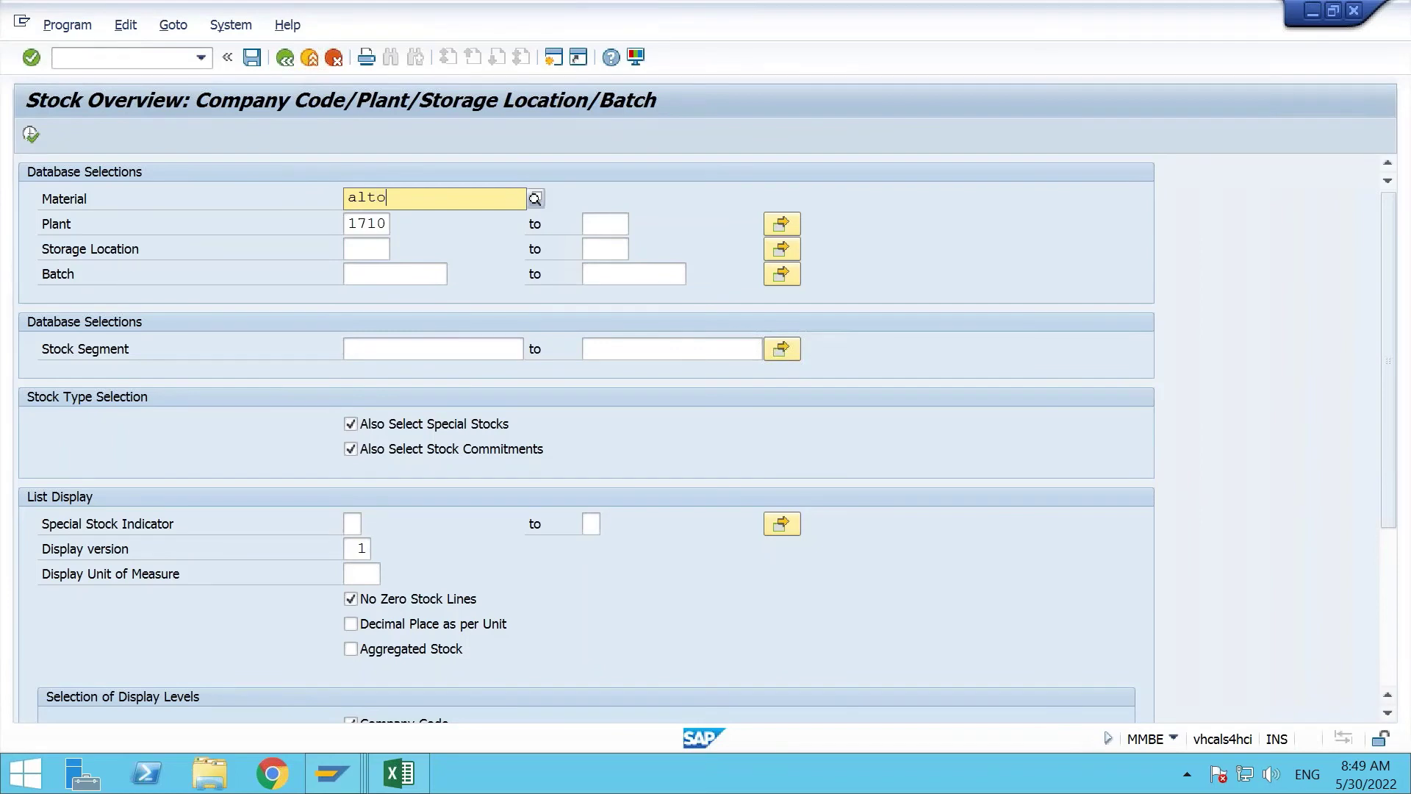
{"action": "left_click", "coordinate": [444, 289]}
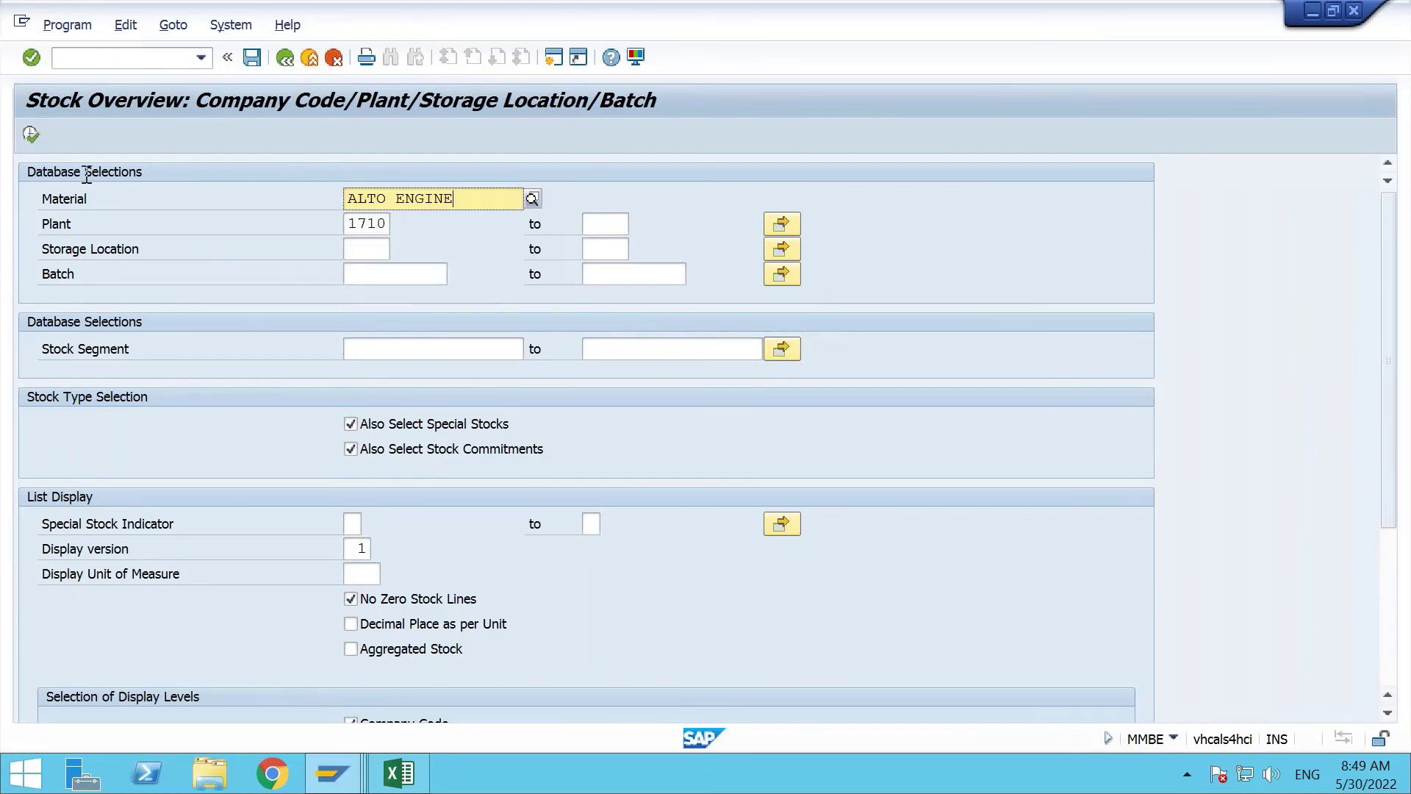
{"action": "left_click", "coordinate": [31, 134]}
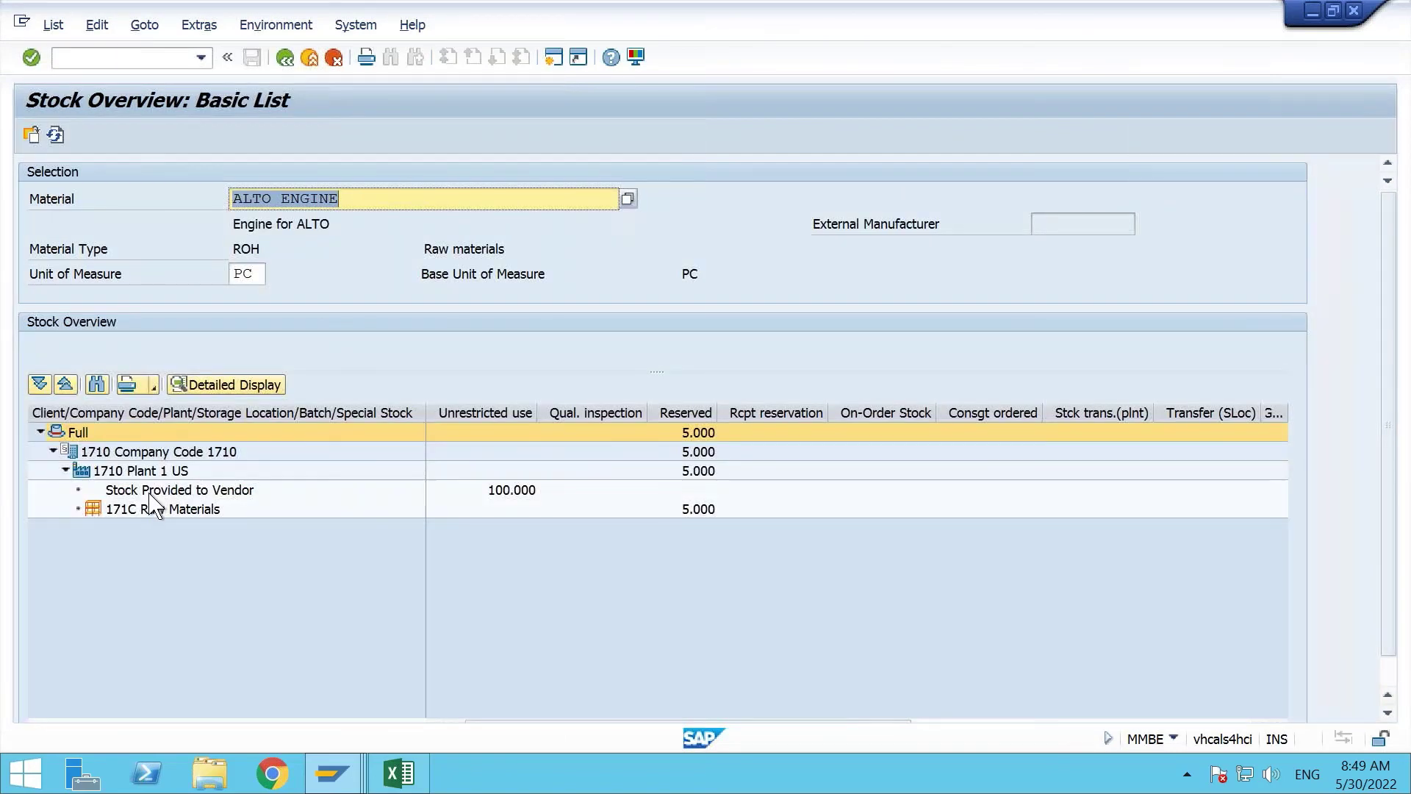
Compare ALTO ENGINE's stock provided to the vendor with its unrestricted stock in storage location 171C Raw Materials.
{"action": "left_click", "coordinate": [150, 492]}
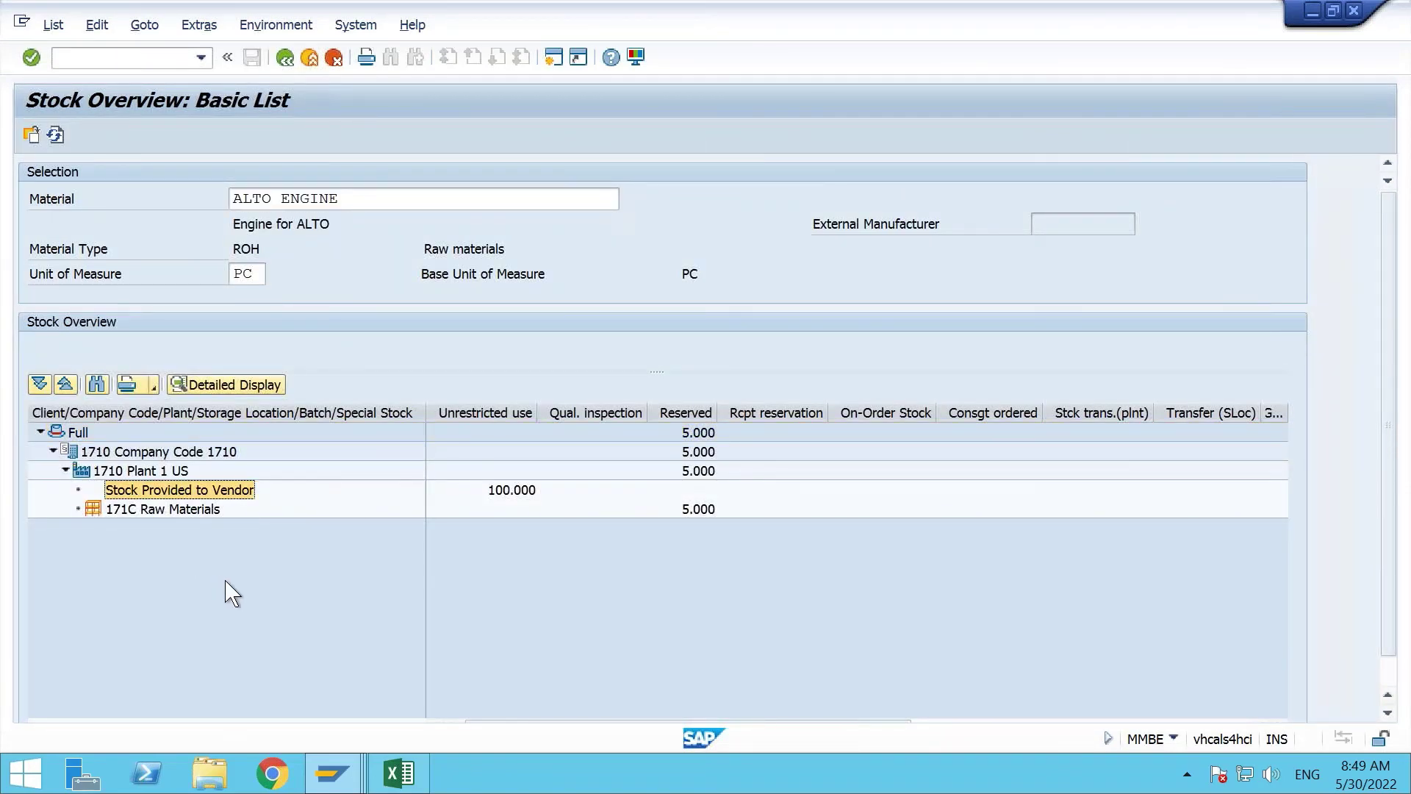
{"action": "left_click", "coordinate": [514, 510]}
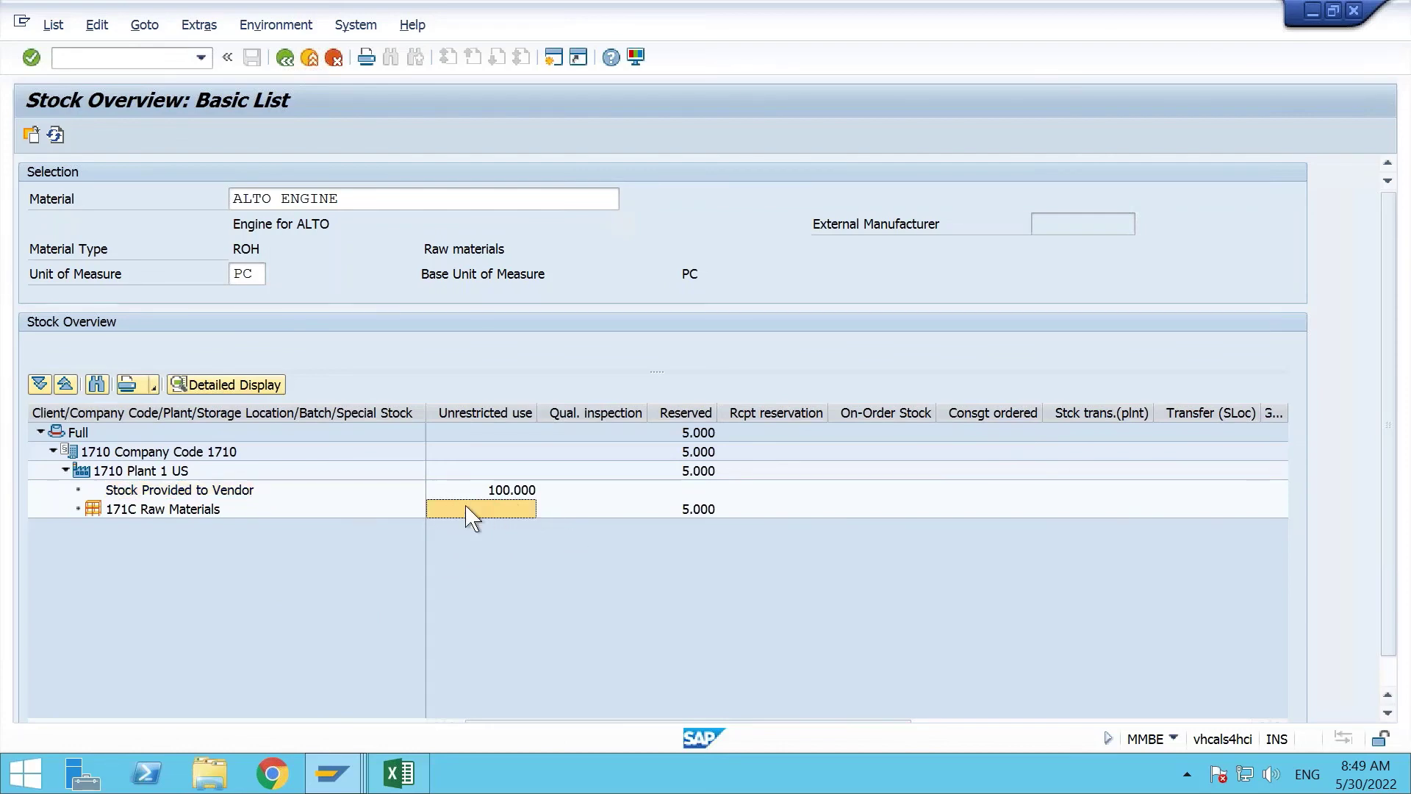
{"action": "left_click", "coordinate": [182, 490]}
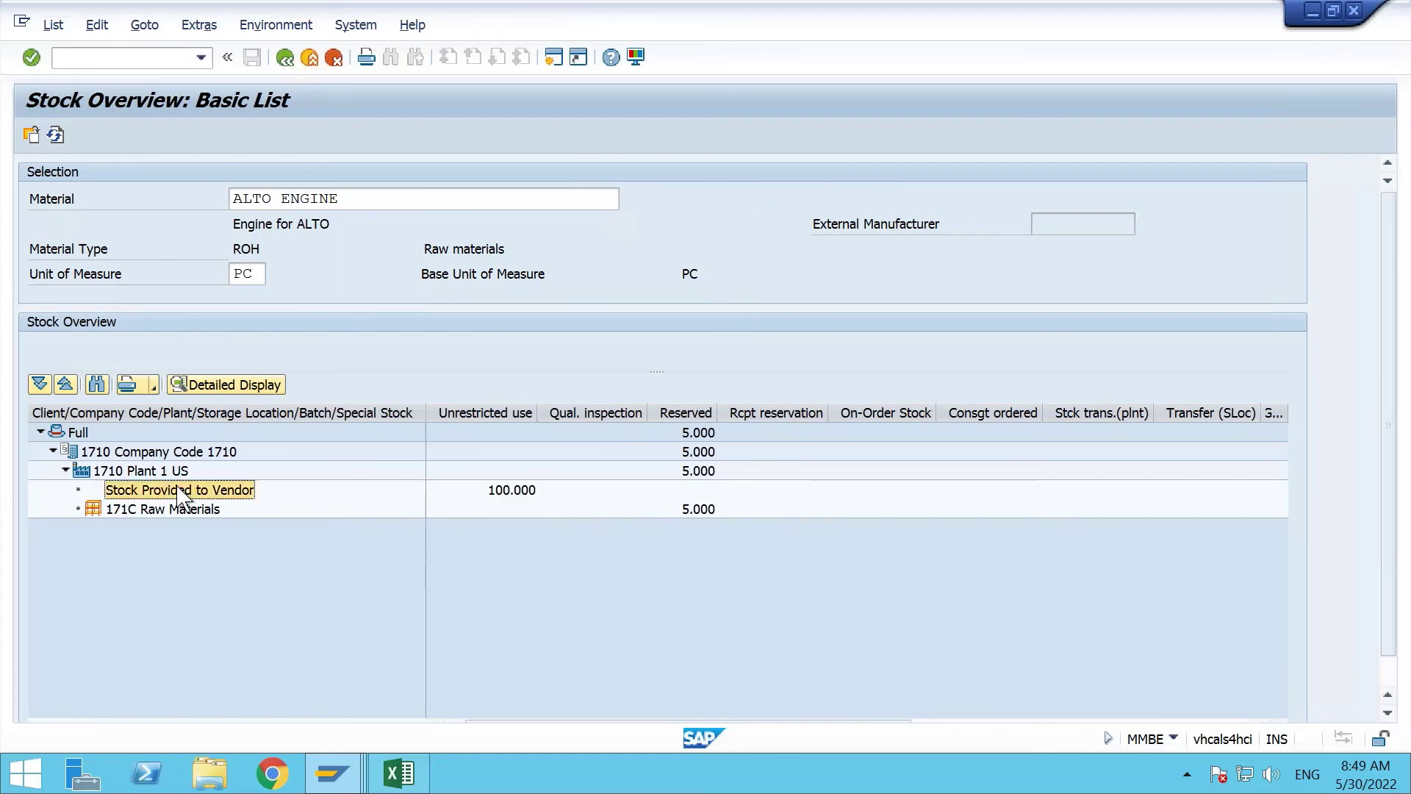
{"action": "left_click_drag", "start_coordinate": [349, 198], "coordinate": [135, 198]}
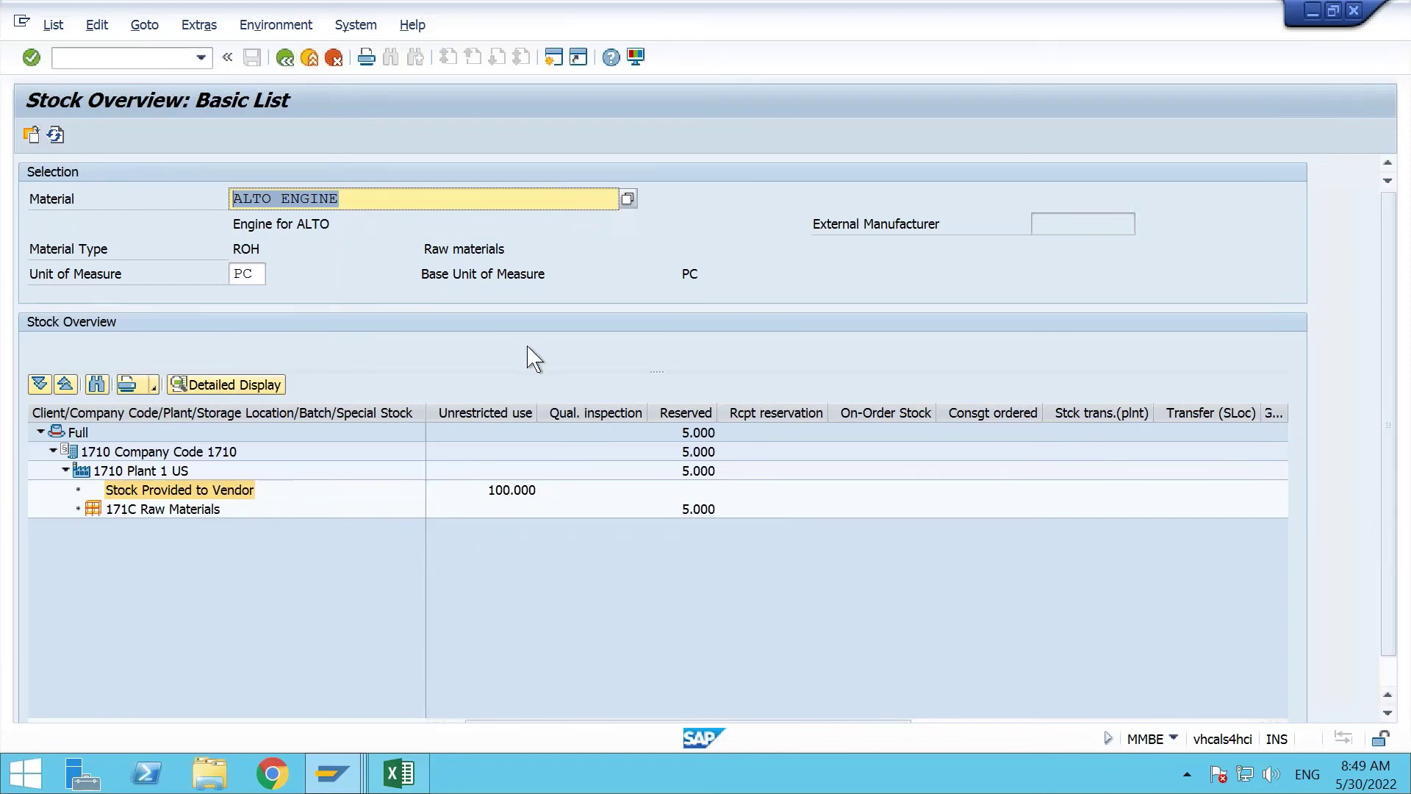
Change the stock overview's material to ALTO WINDSHIELD and display its stock.
{"action": "left_click", "coordinate": [351, 197]}
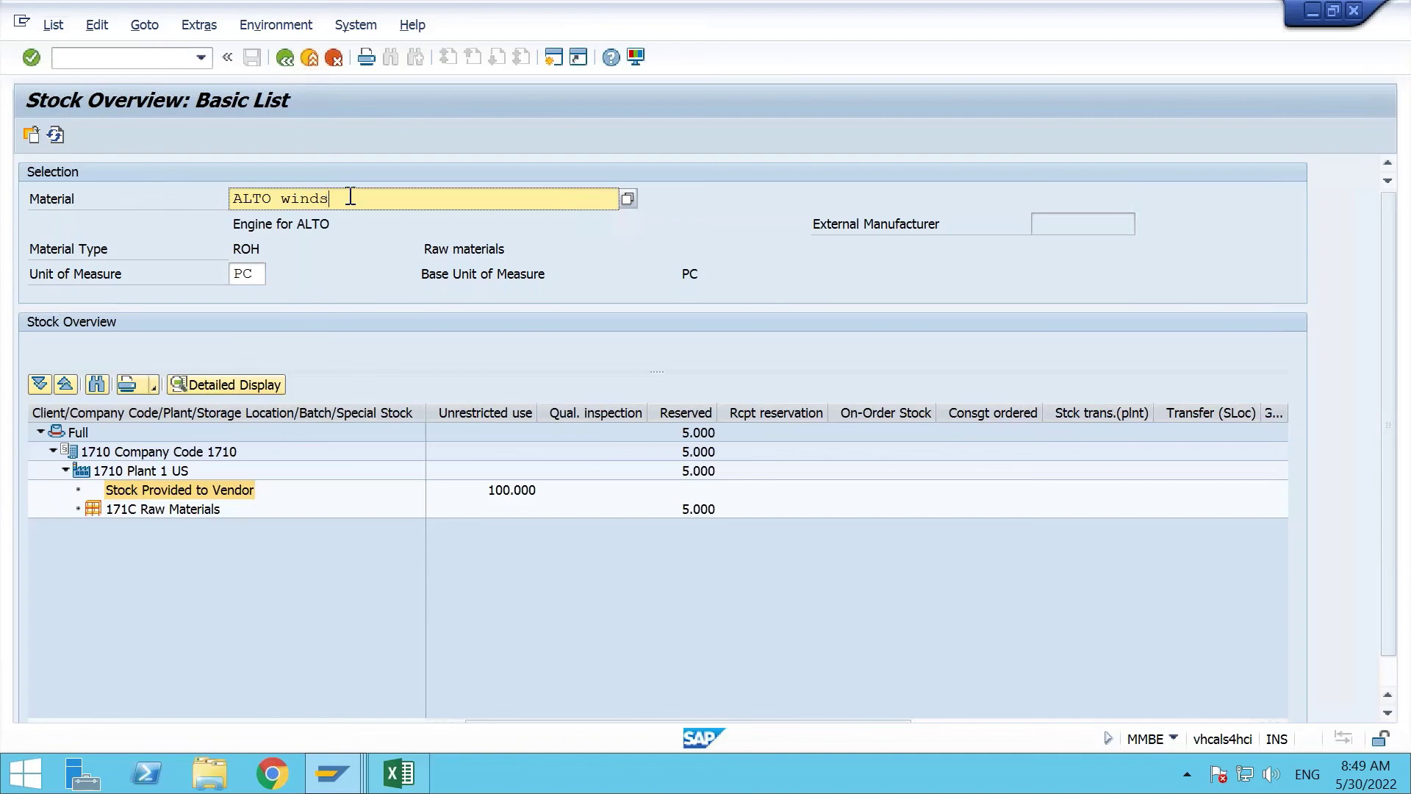
{"action": "type", "text": "windshield"}
{"action": "key", "text": "Return"}
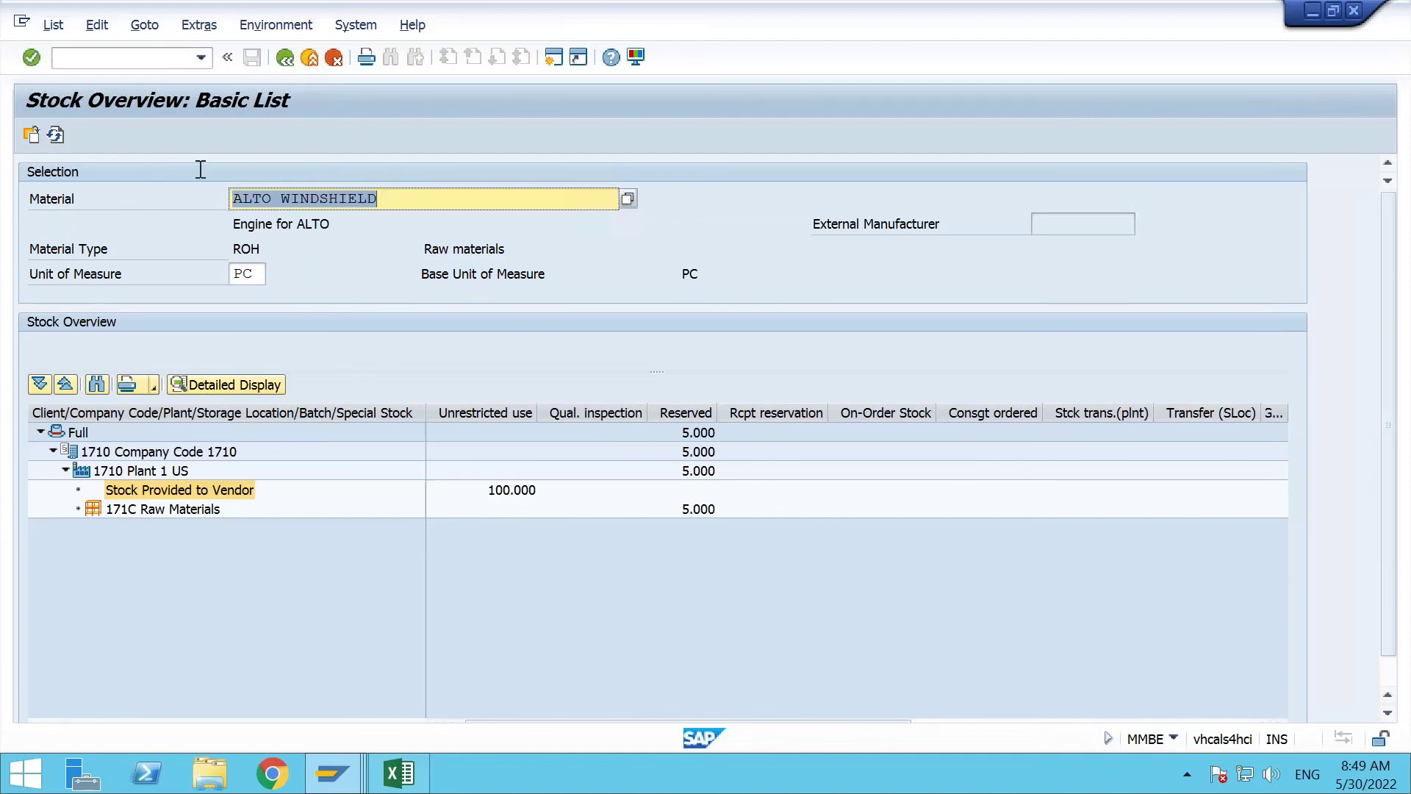
{"action": "left_click", "coordinate": [32, 136]}
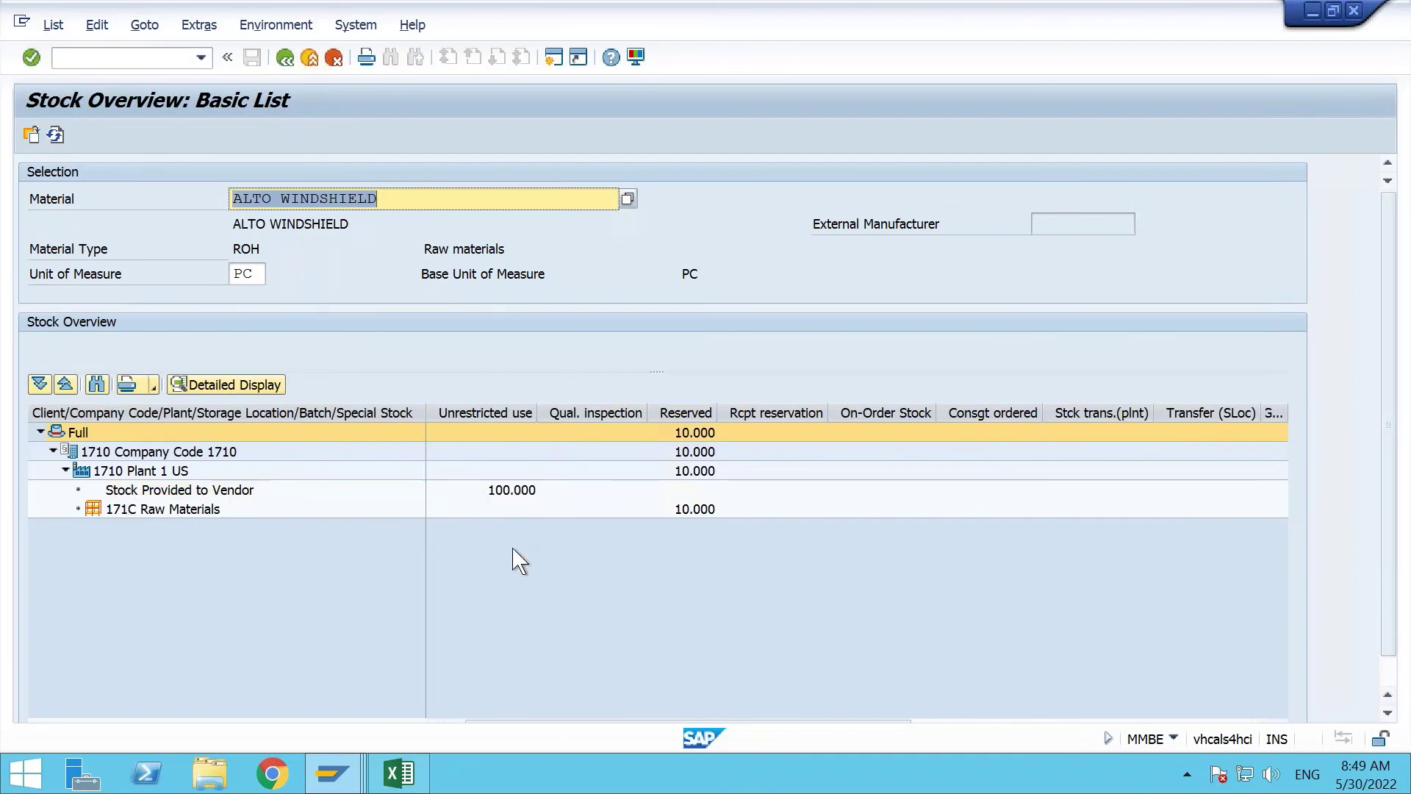
{"action": "left_click", "coordinate": [333, 785]}
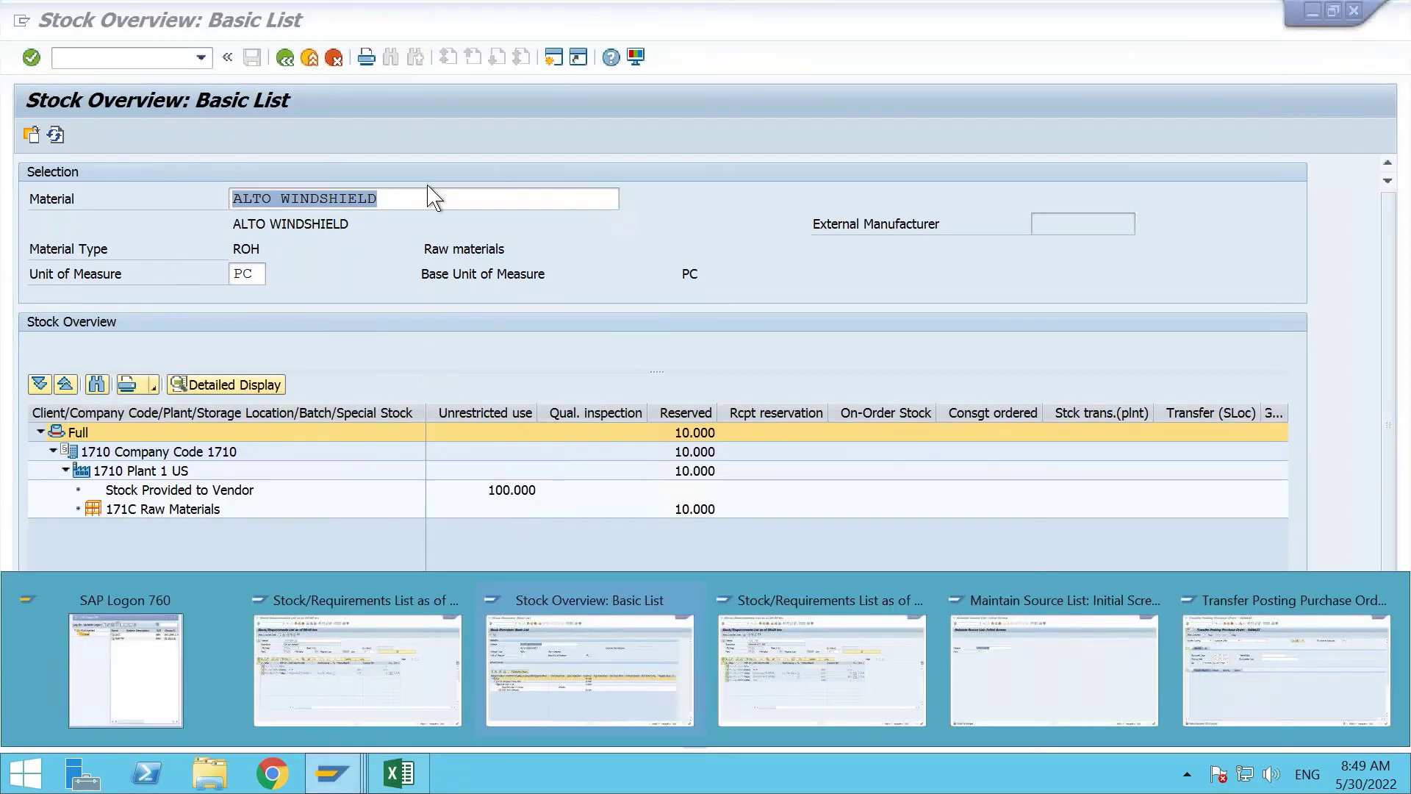
{"action": "left_click", "coordinate": [412, 240]}
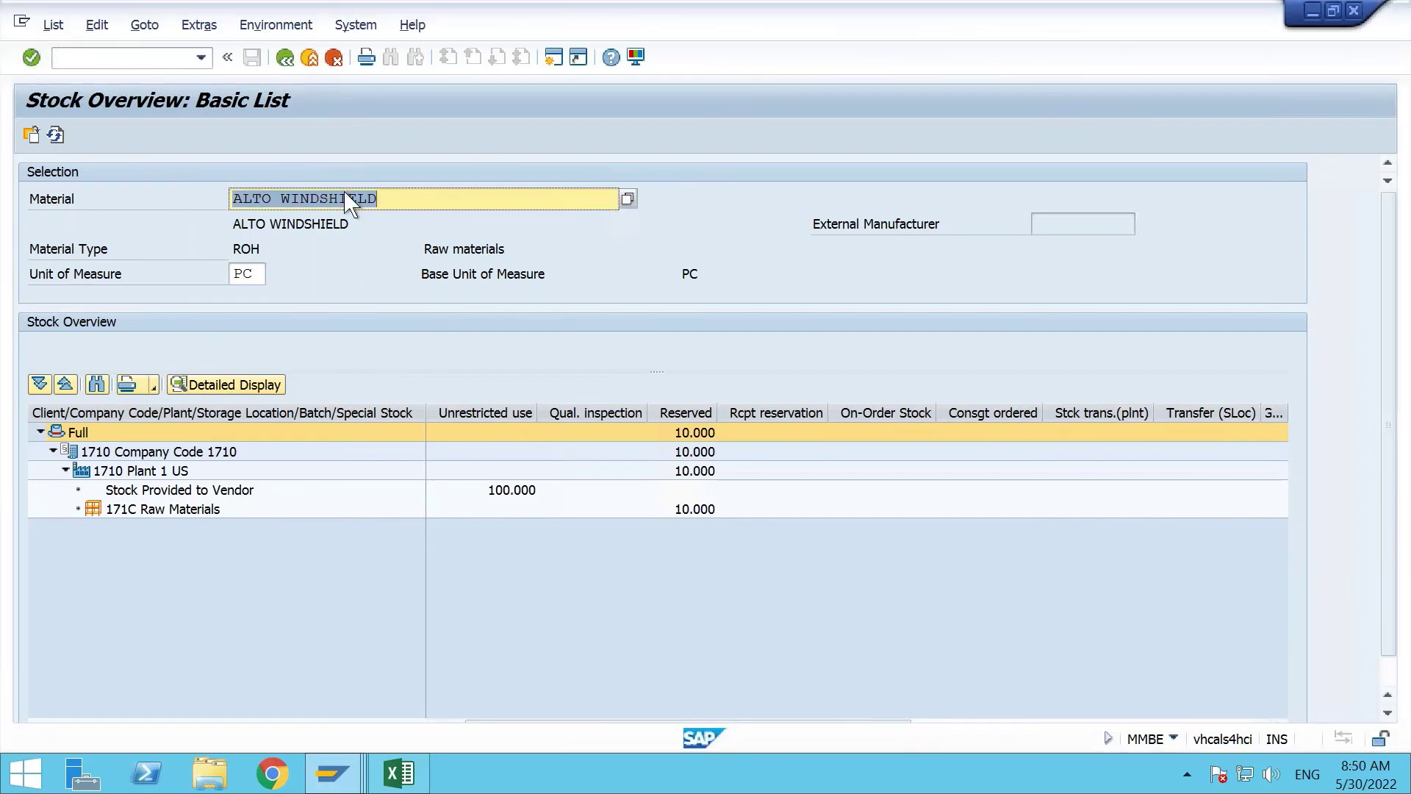
{"action": "mouse_move", "coordinate": [342, 785]}
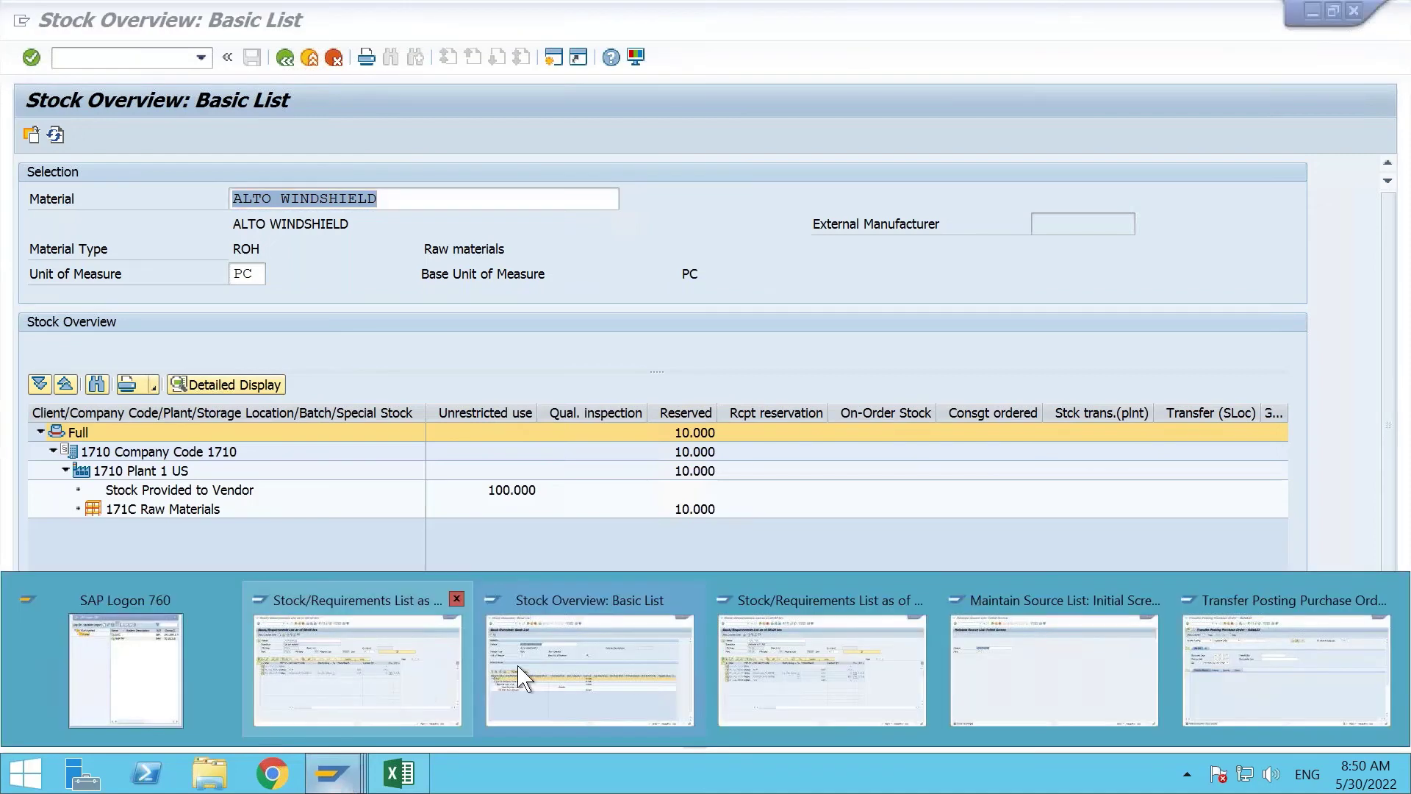
Switch to the MIGO session, change the transaction from Transfer Posting to Goods Receipt, and load the most recent subcontracting purchase order.
{"action": "mouse_move", "coordinate": [892, 652]}
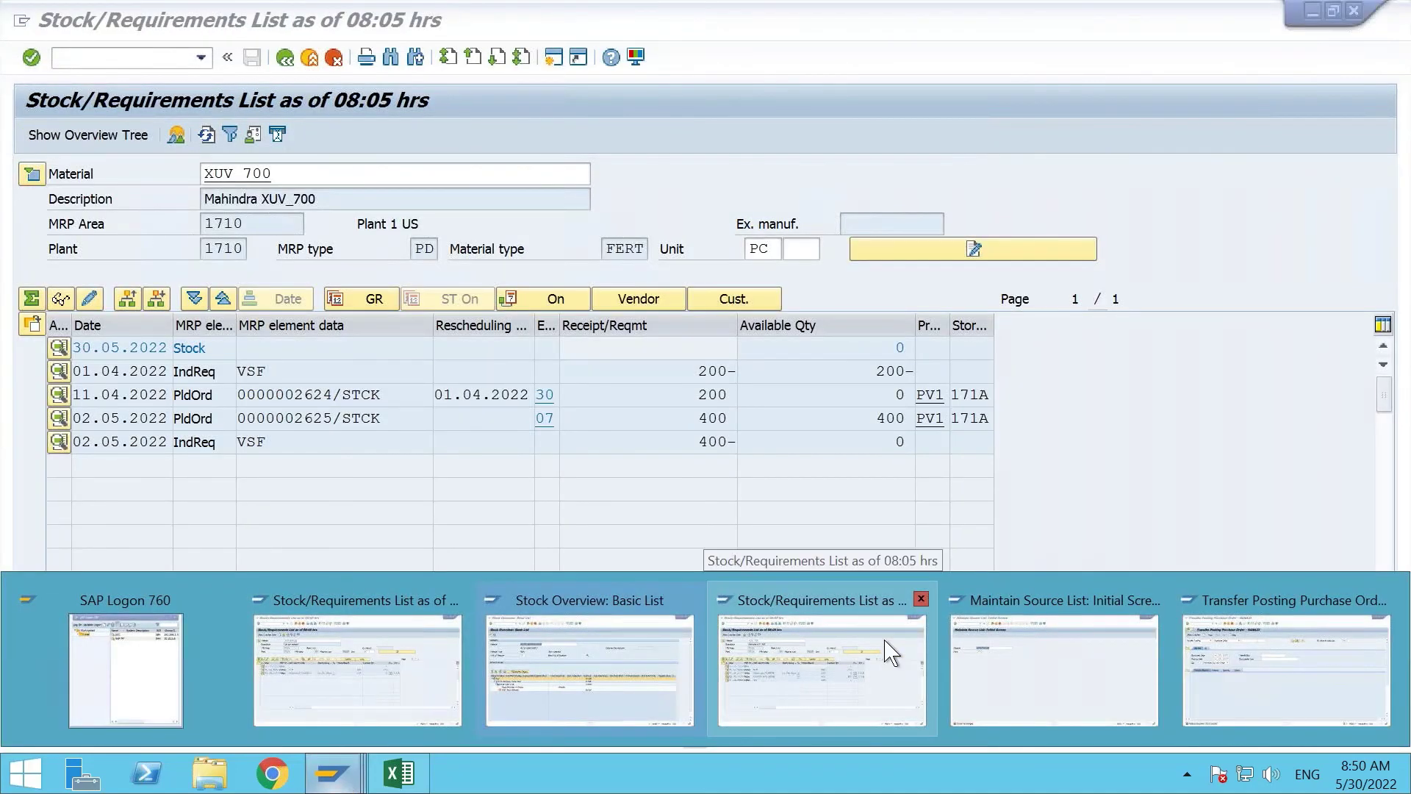
{"action": "left_click", "coordinate": [1245, 655]}
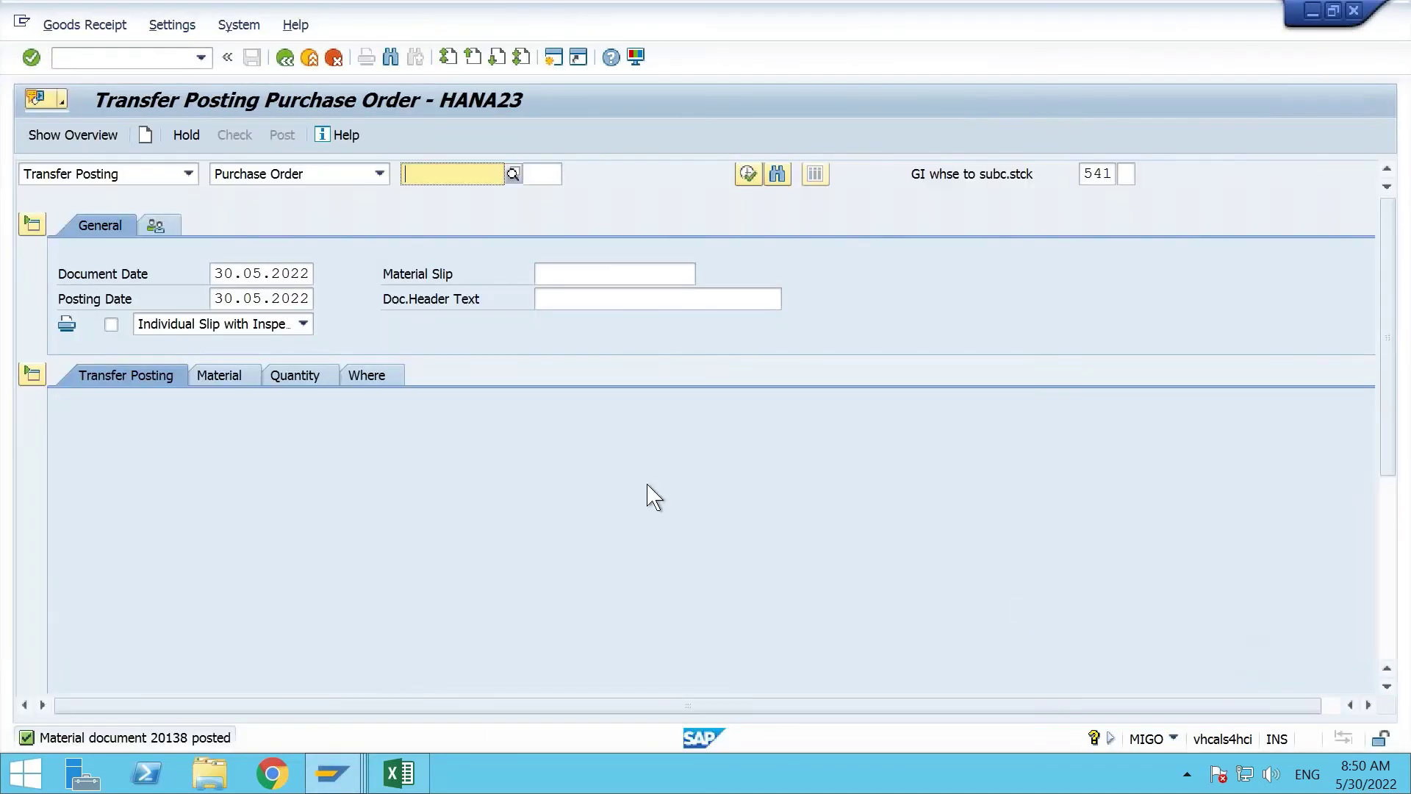
{"action": "left_click", "coordinate": [188, 174]}
{"action": "left_click", "coordinate": [105, 230]}
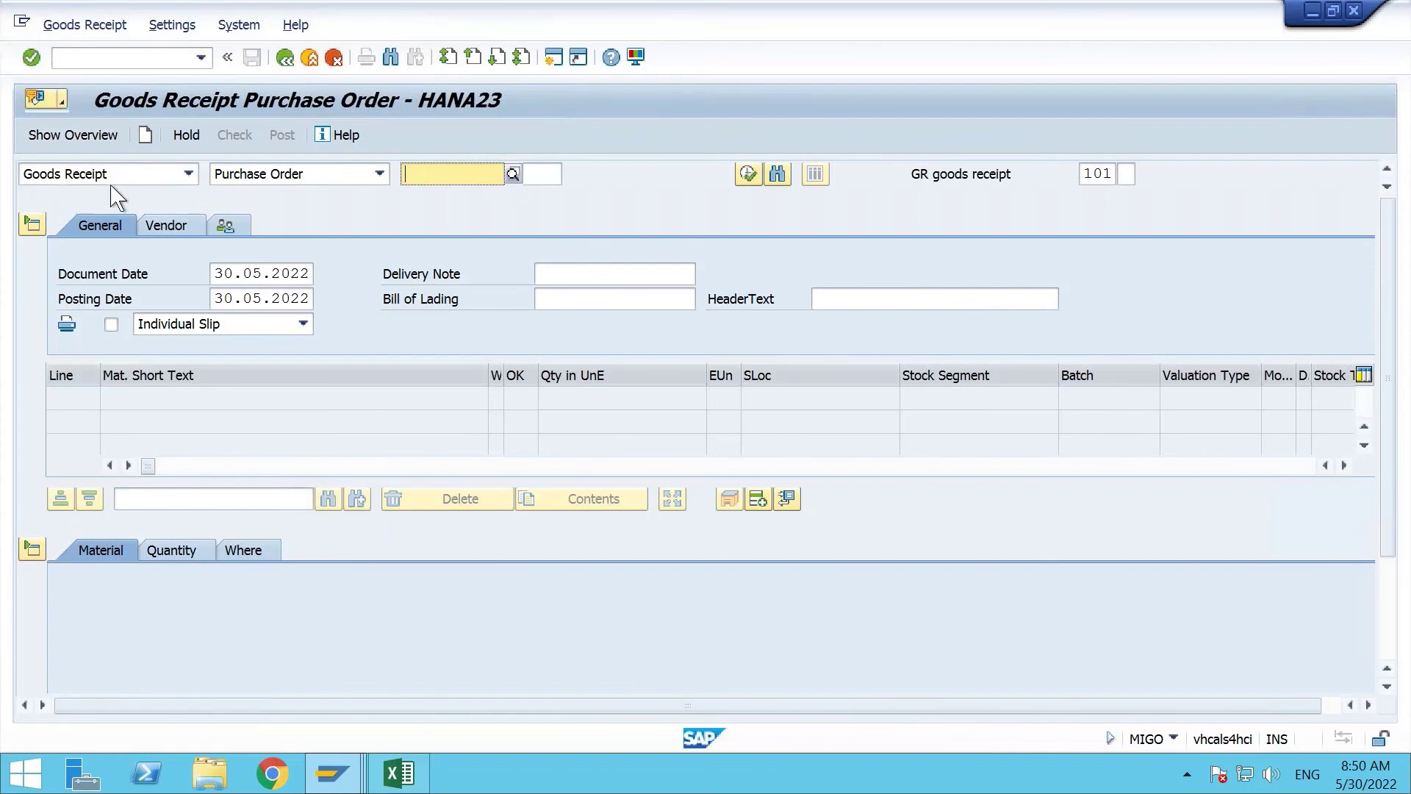
{"action": "key", "text": "BackSpace"}
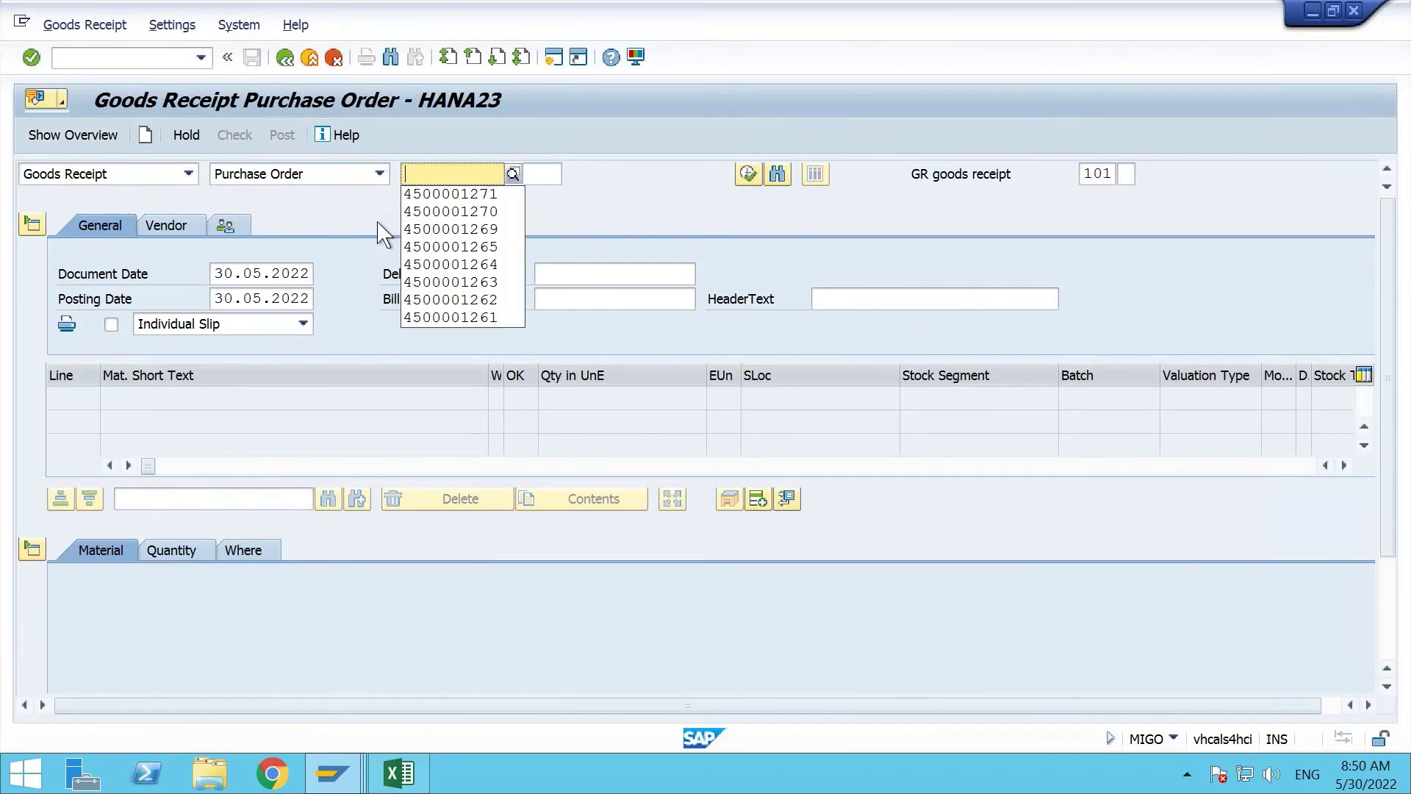
{"action": "left_click", "coordinate": [432, 197]}
{"action": "key", "text": "Return"}
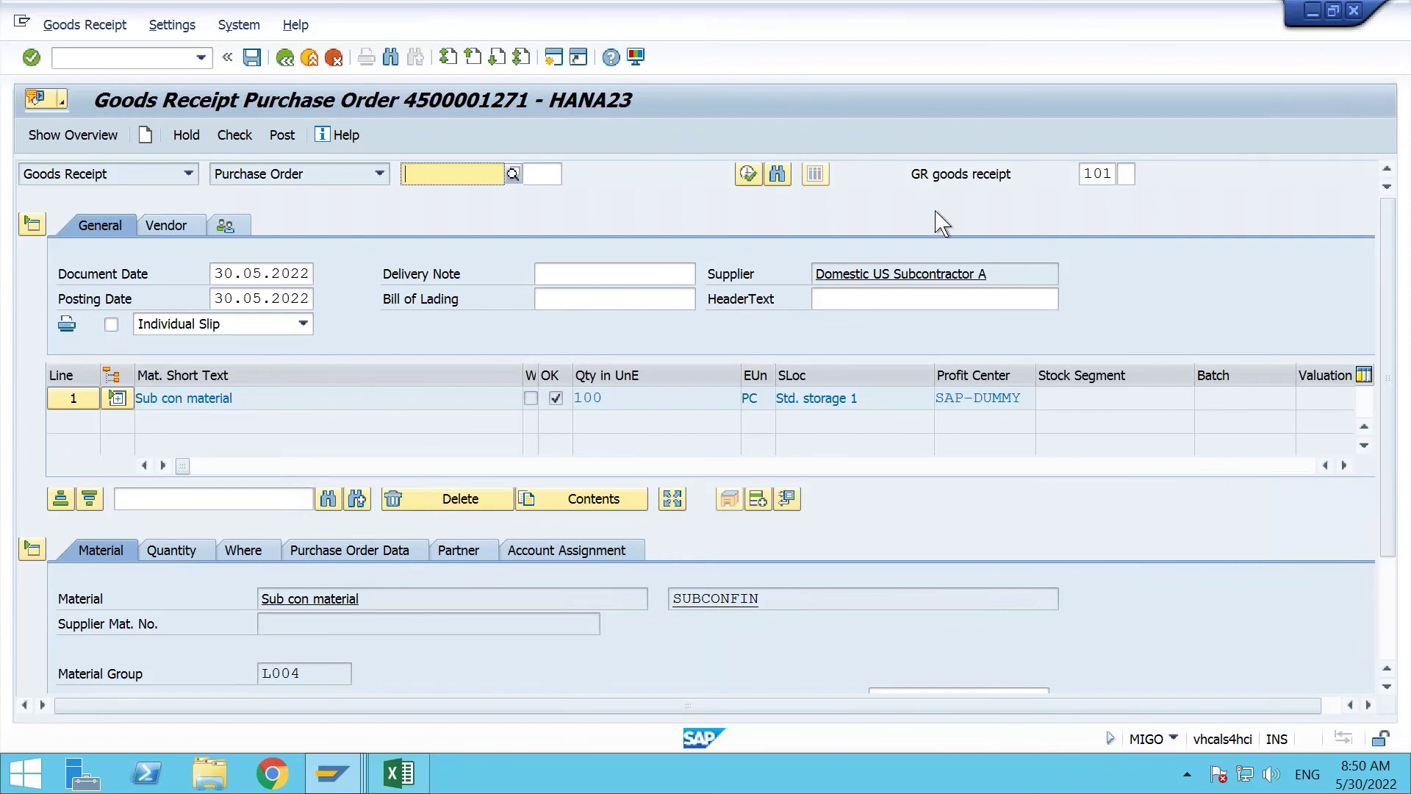
Expand the components under Sub con material and examine the movement types of the Engine for ALTO and ALTO TYRES lines.
{"action": "left_click", "coordinate": [117, 399]}
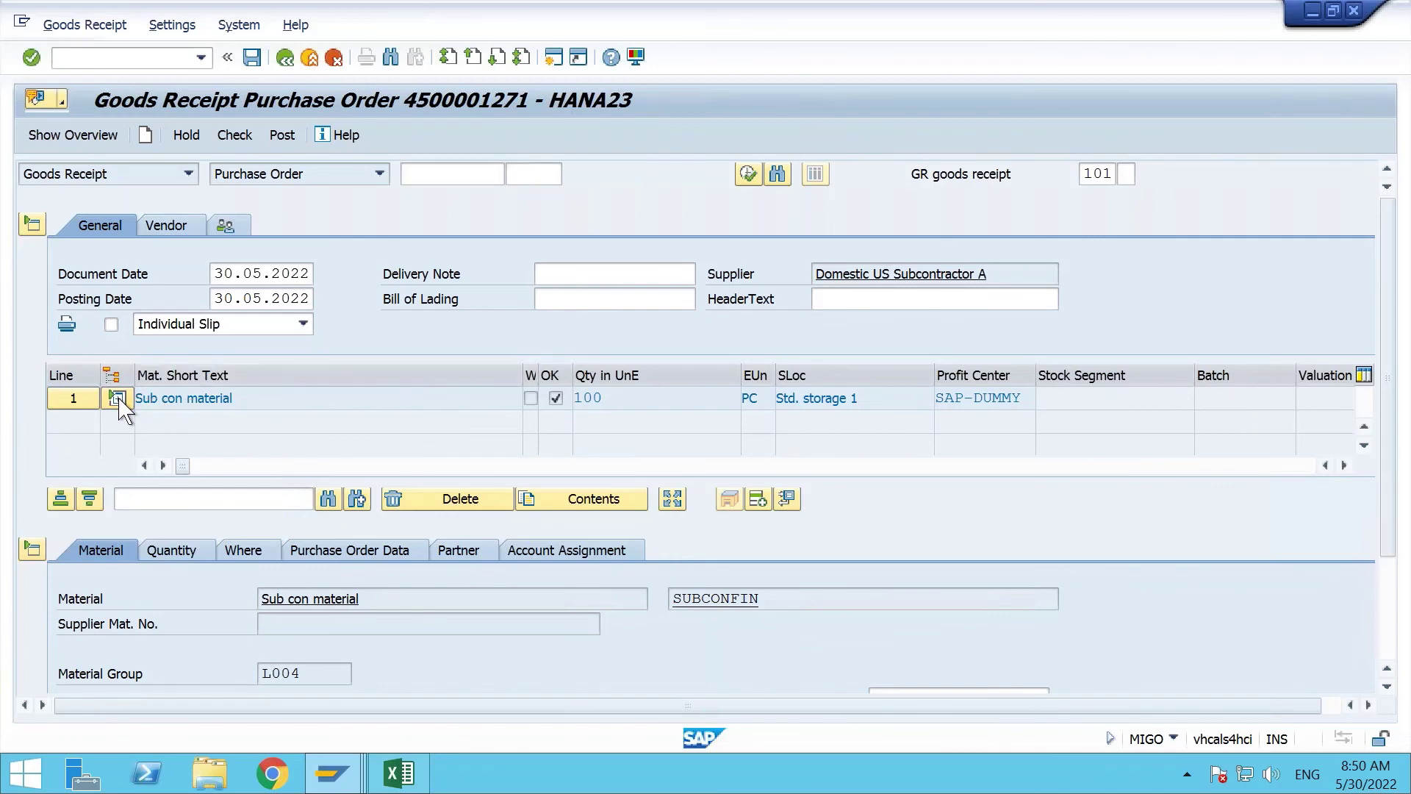
{"action": "left_click", "coordinate": [1344, 465]}
{"action": "left_click", "coordinate": [1344, 465]}
{"action": "left_click", "coordinate": [1344, 465]}
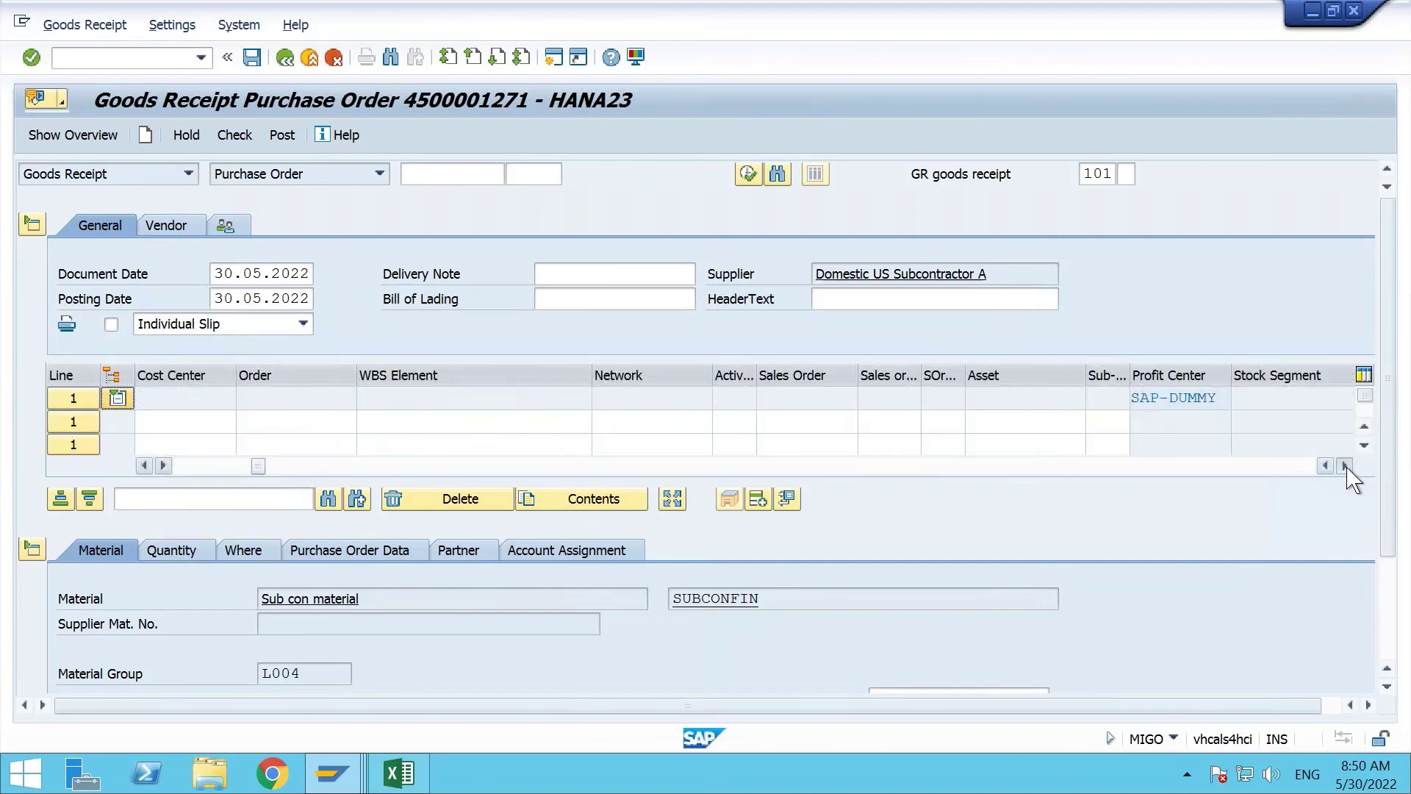
{"action": "left_click", "coordinate": [1345, 466]}
{"action": "left_click", "coordinate": [1344, 465]}
{"action": "left_click", "coordinate": [1345, 465]}
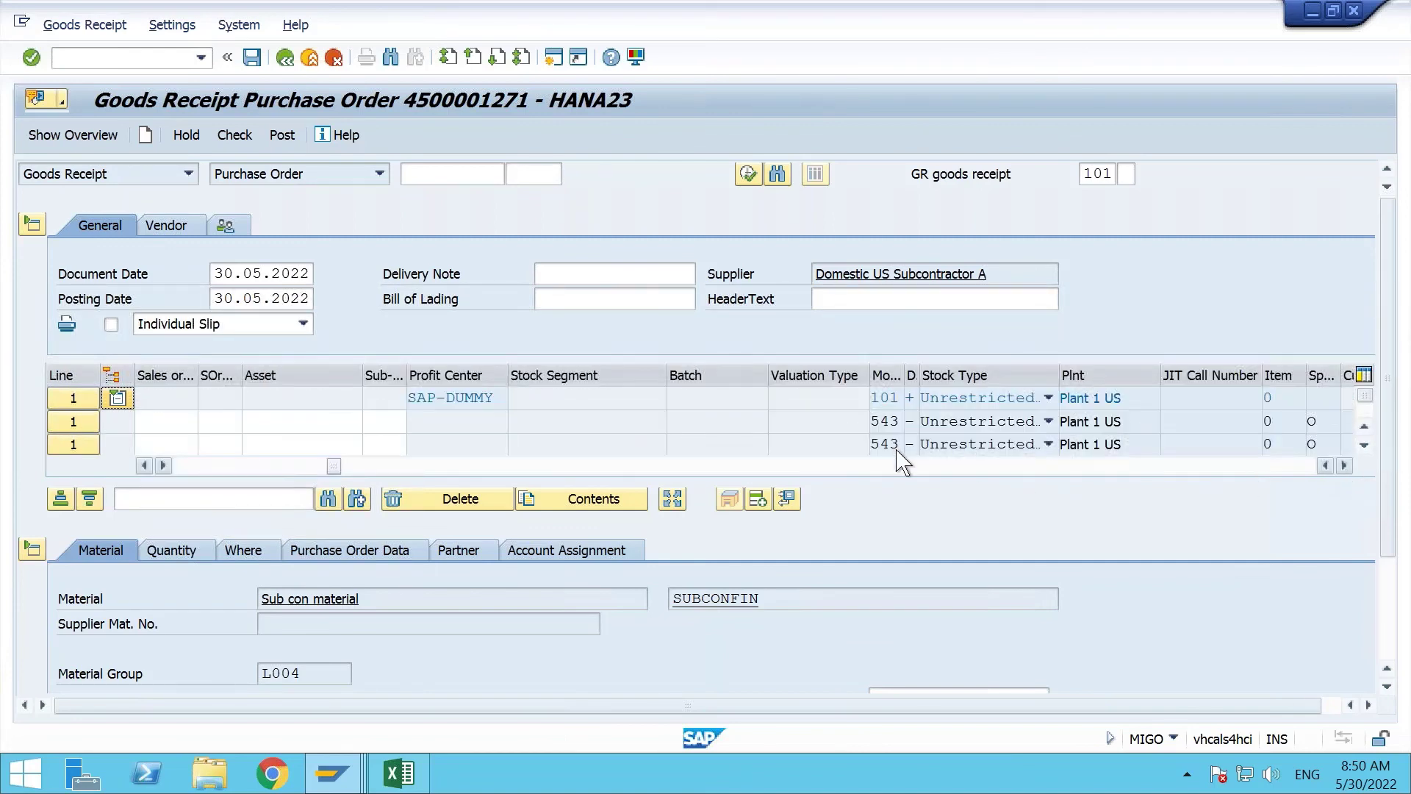
{"action": "left_click", "coordinate": [884, 422]}
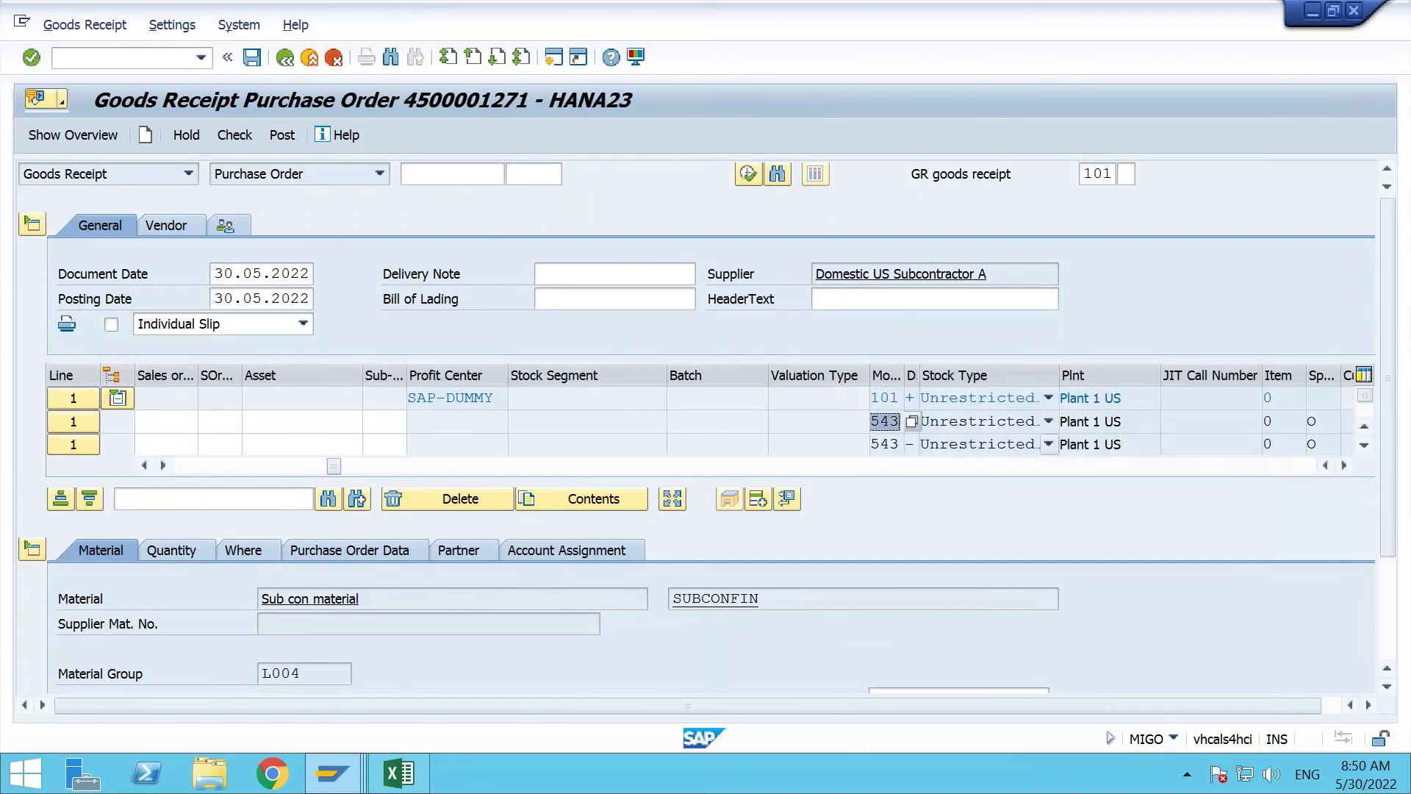
{"action": "left_click", "coordinate": [876, 445]}
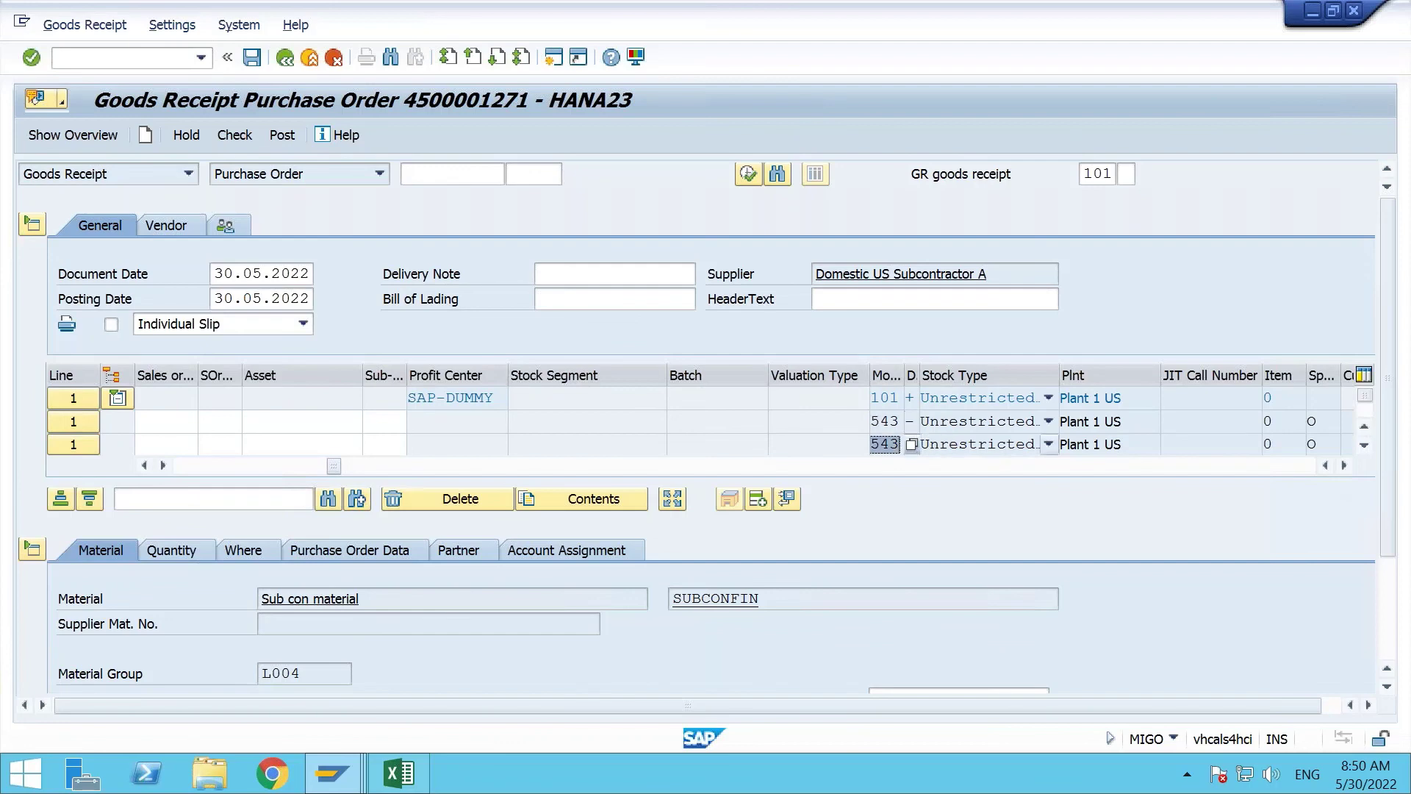
{"action": "left_click", "coordinate": [881, 420]}
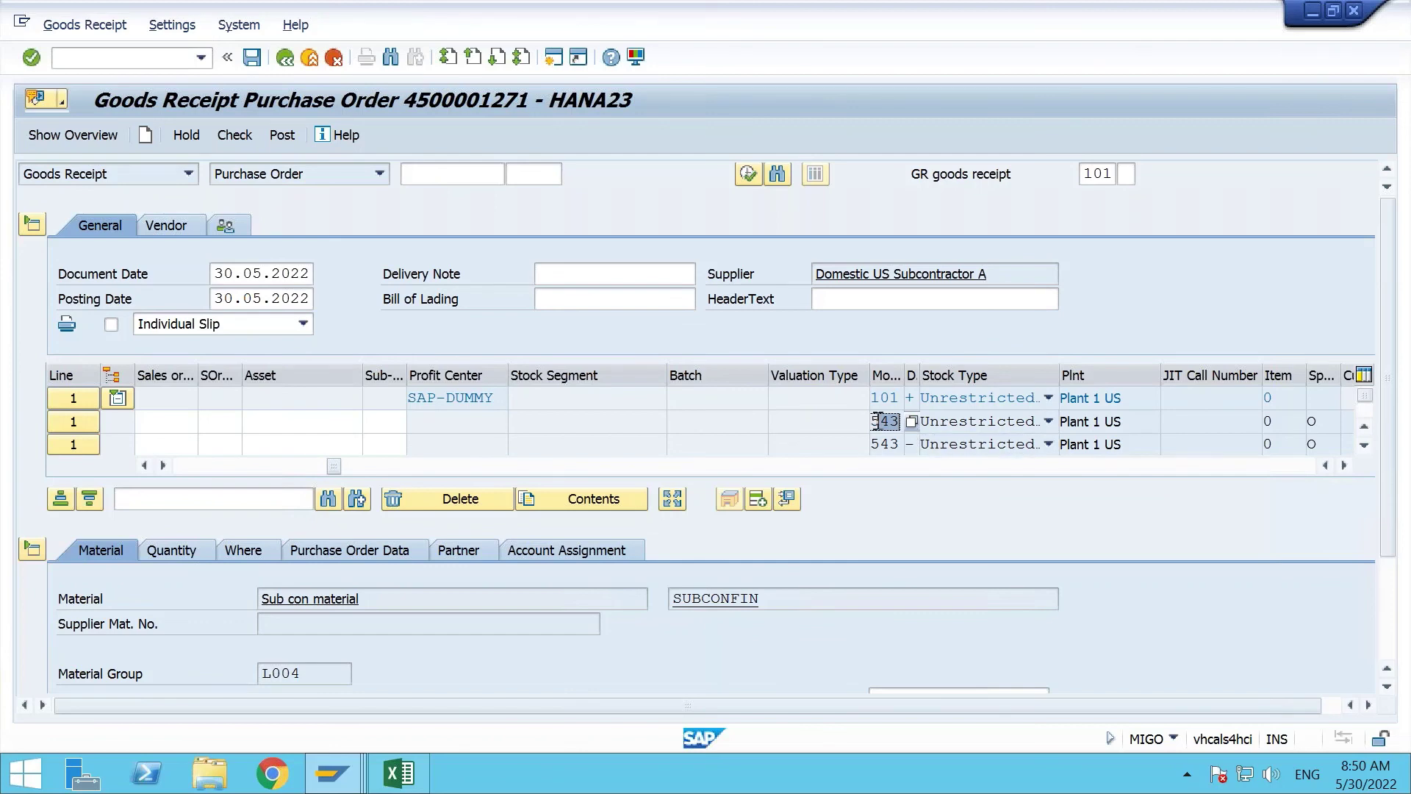
{"action": "left_click_drag", "start_coordinate": [877, 420], "coordinate": [901, 425]}
{"action": "left_click_drag", "start_coordinate": [876, 424], "coordinate": [902, 425]}
Return to the item descriptions and examine the movement type that applies to the Sub con material line.
{"action": "left_click", "coordinate": [183, 466]}
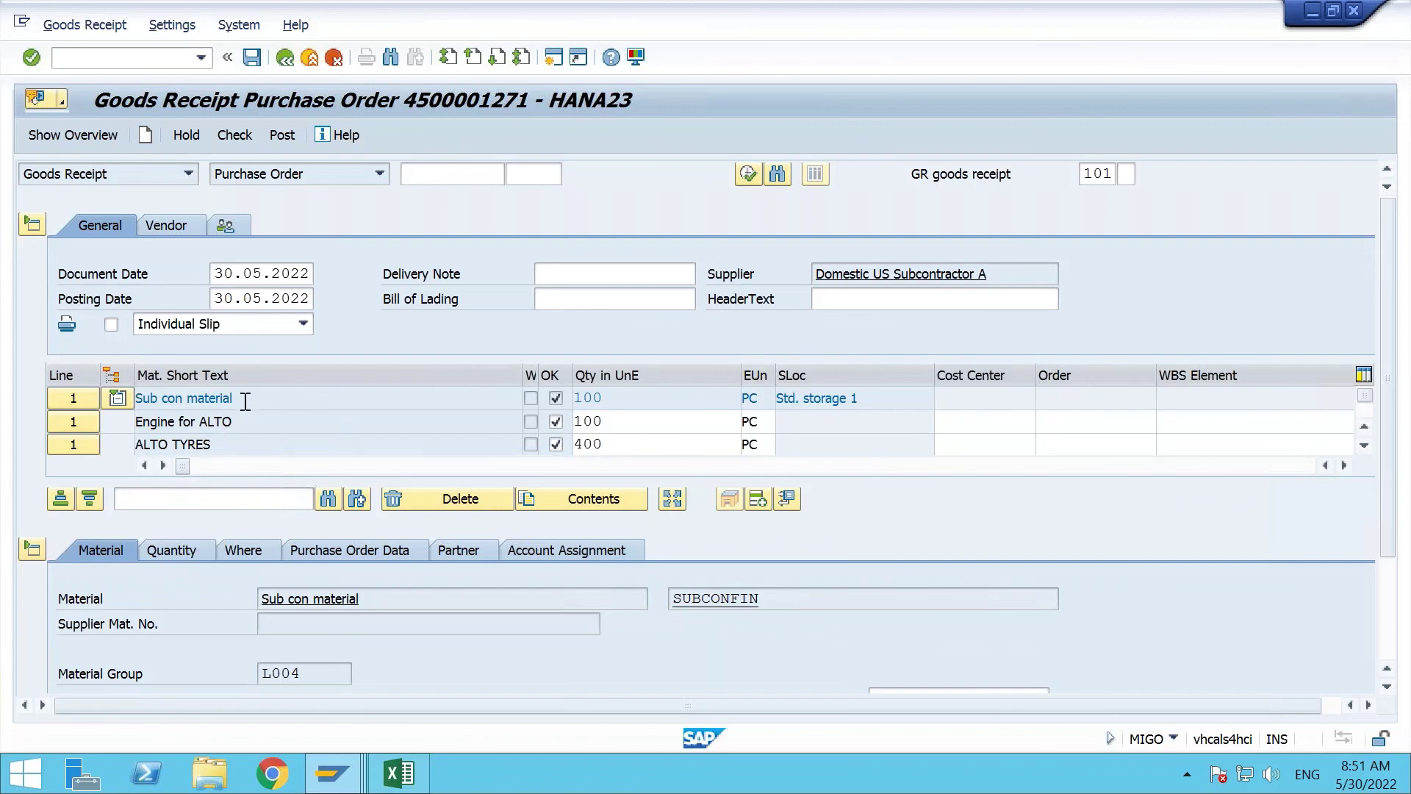
{"action": "left_click_drag", "start_coordinate": [247, 398], "coordinate": [132, 398]}
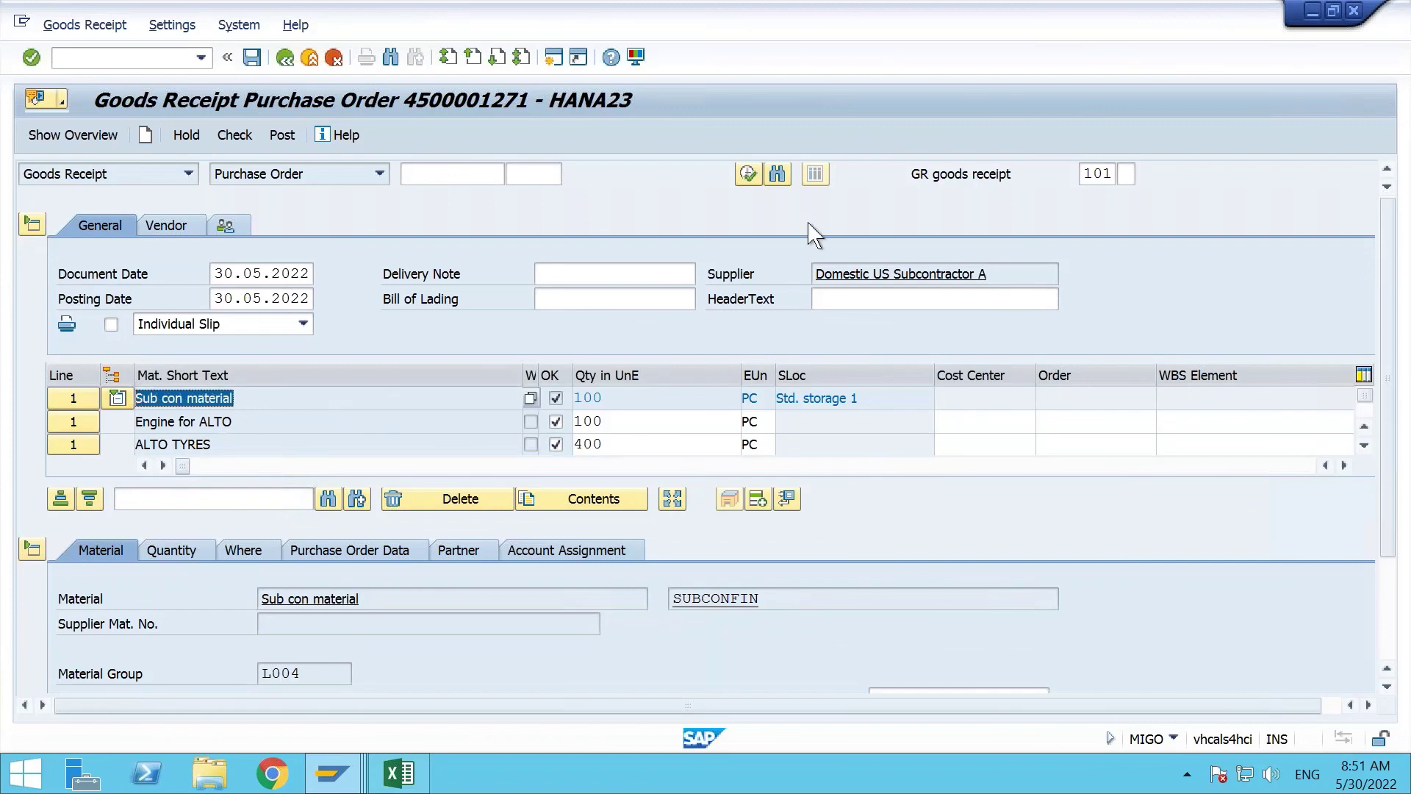
{"action": "left_click", "coordinate": [1131, 180]}
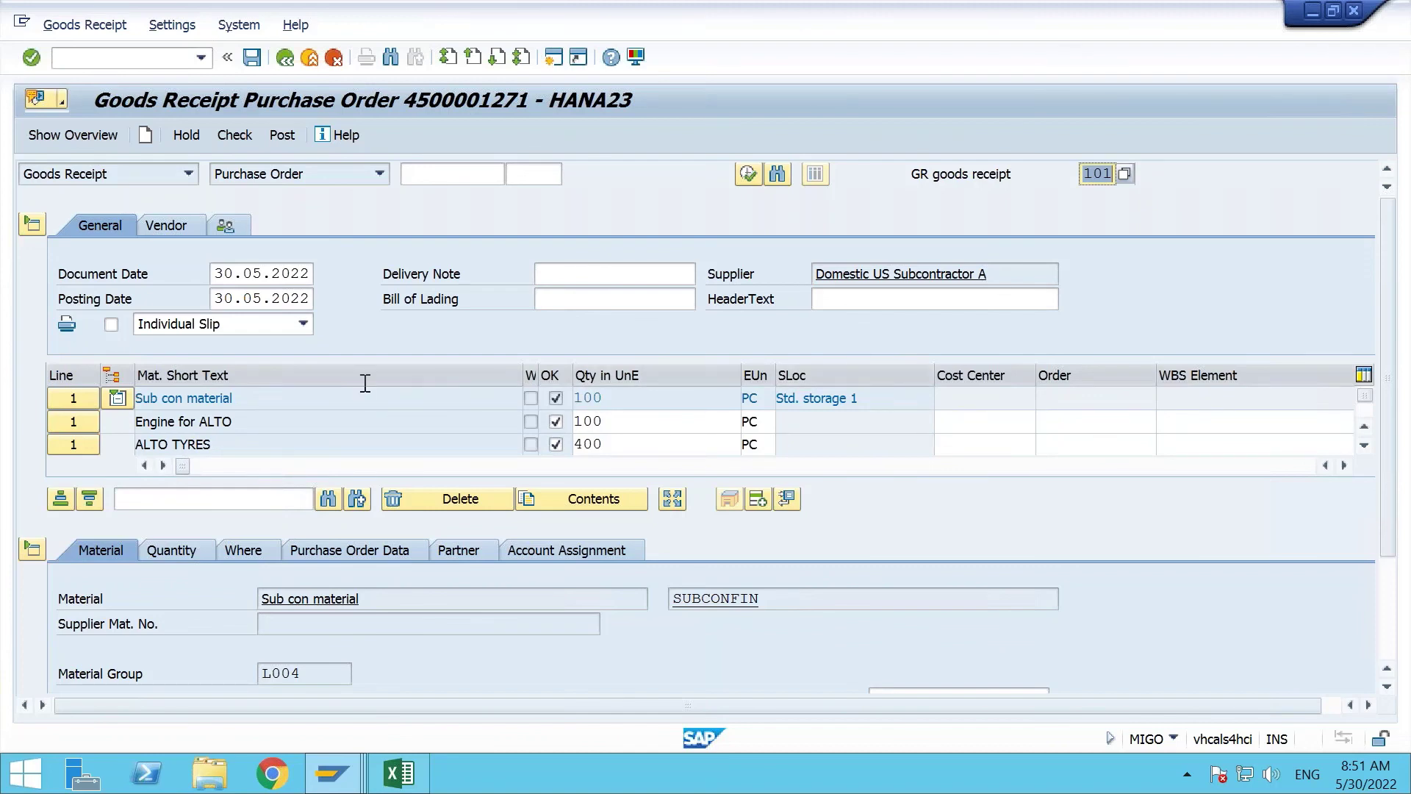
Review the plant and storage location of Sub con material, and post the goods receipt after checking it.
{"action": "left_click", "coordinate": [246, 551]}
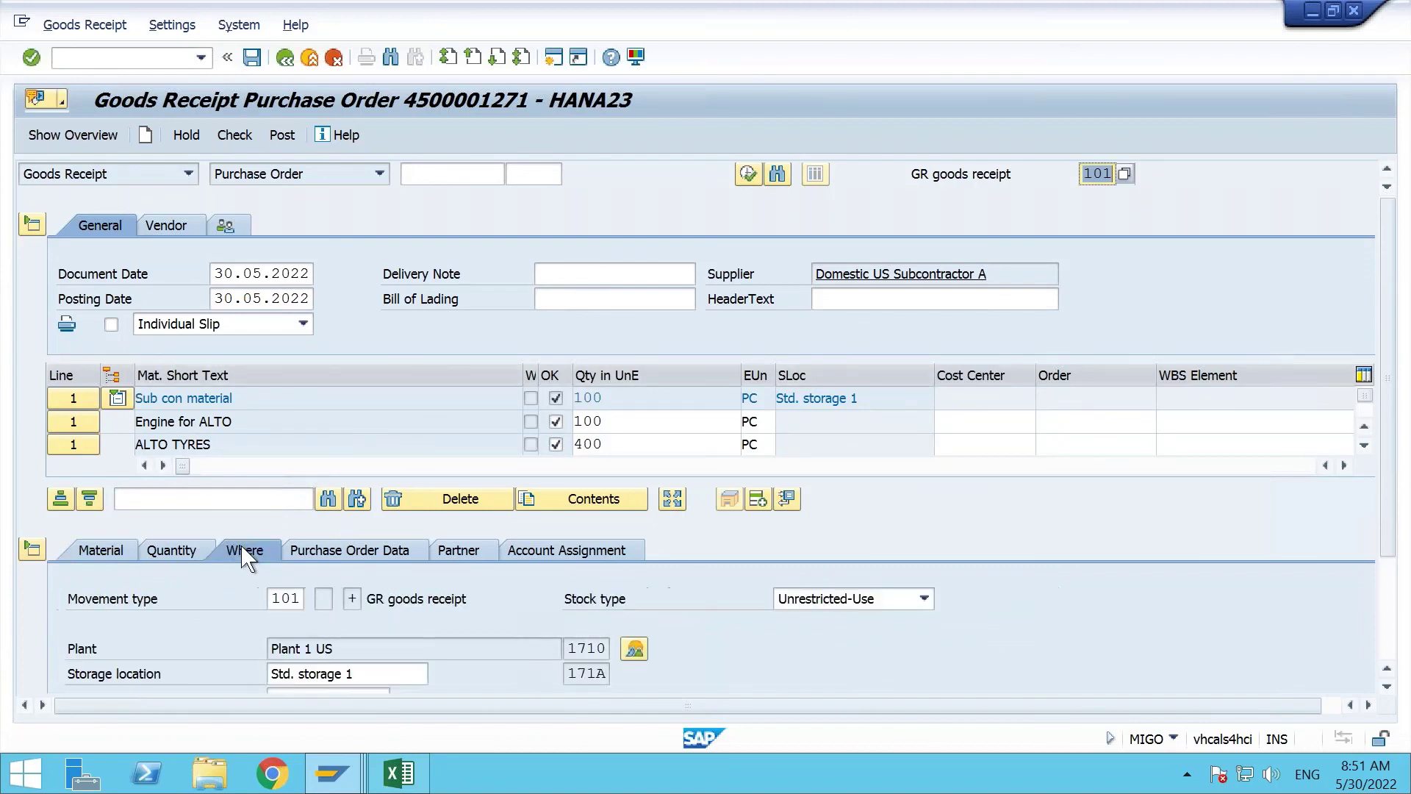
{"action": "scroll", "coordinate": [246, 559], "scroll_direction": "down", "scroll_amount": 3}
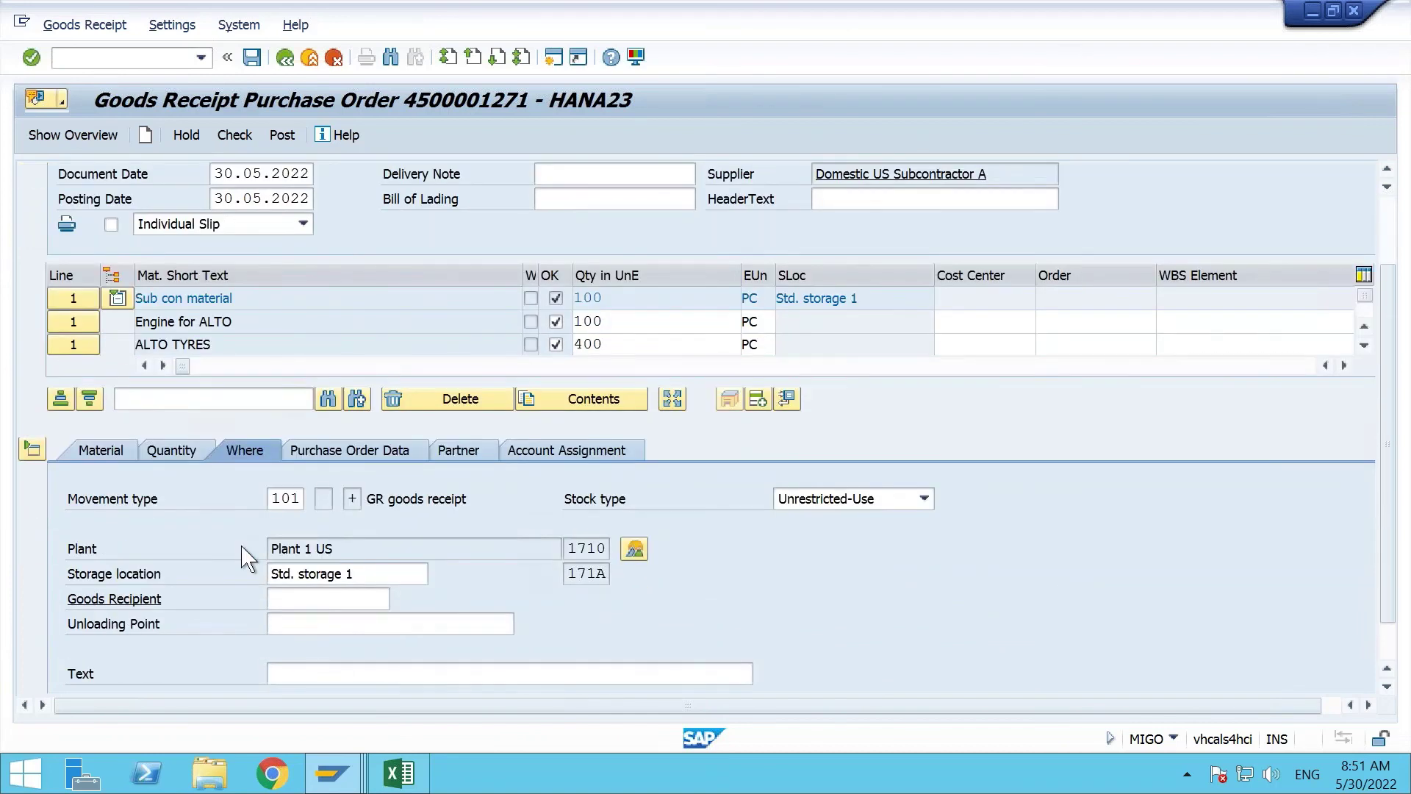
{"action": "scroll", "coordinate": [246, 558], "scroll_direction": "up", "scroll_amount": 3}
{"action": "left_click", "coordinate": [236, 135]}
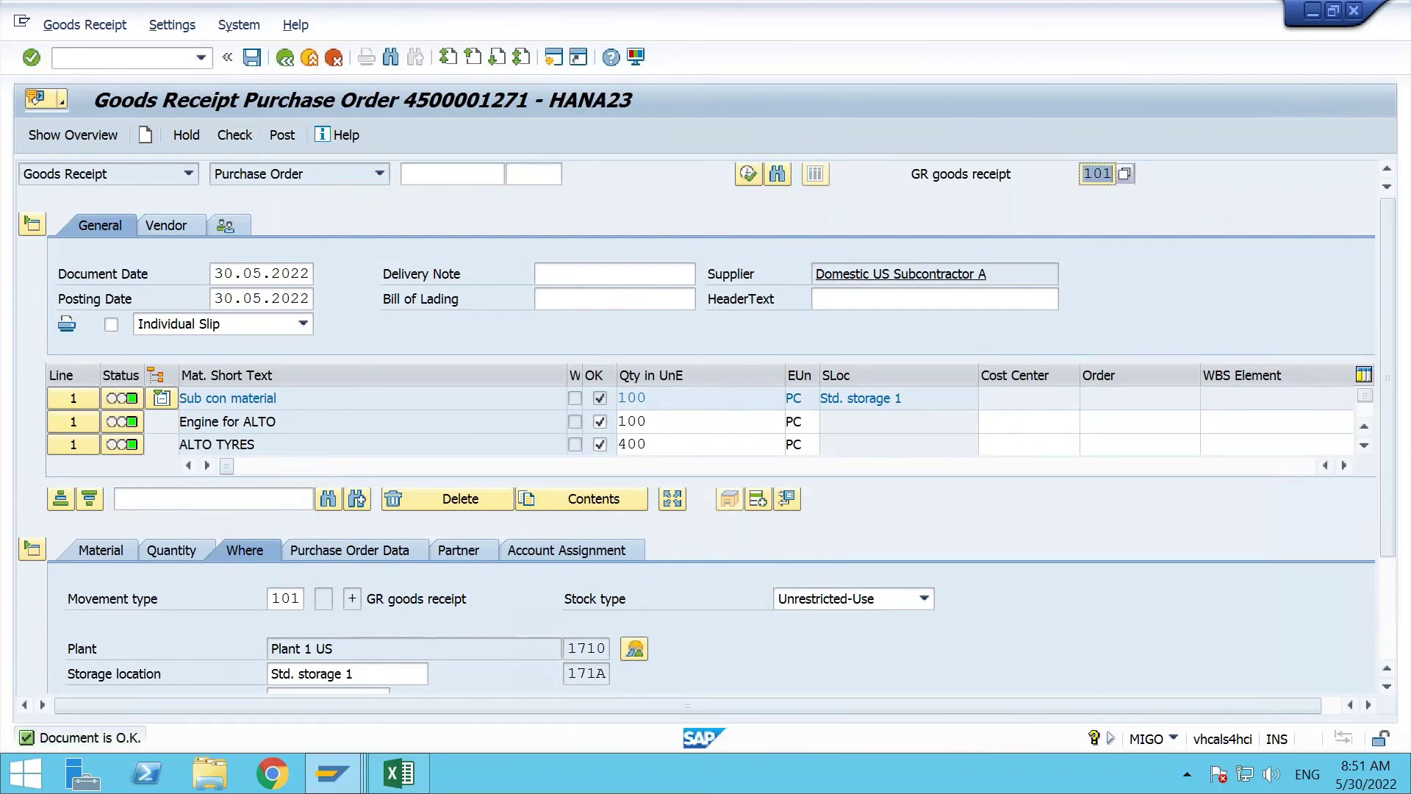
{"action": "left_click", "coordinate": [285, 138]}
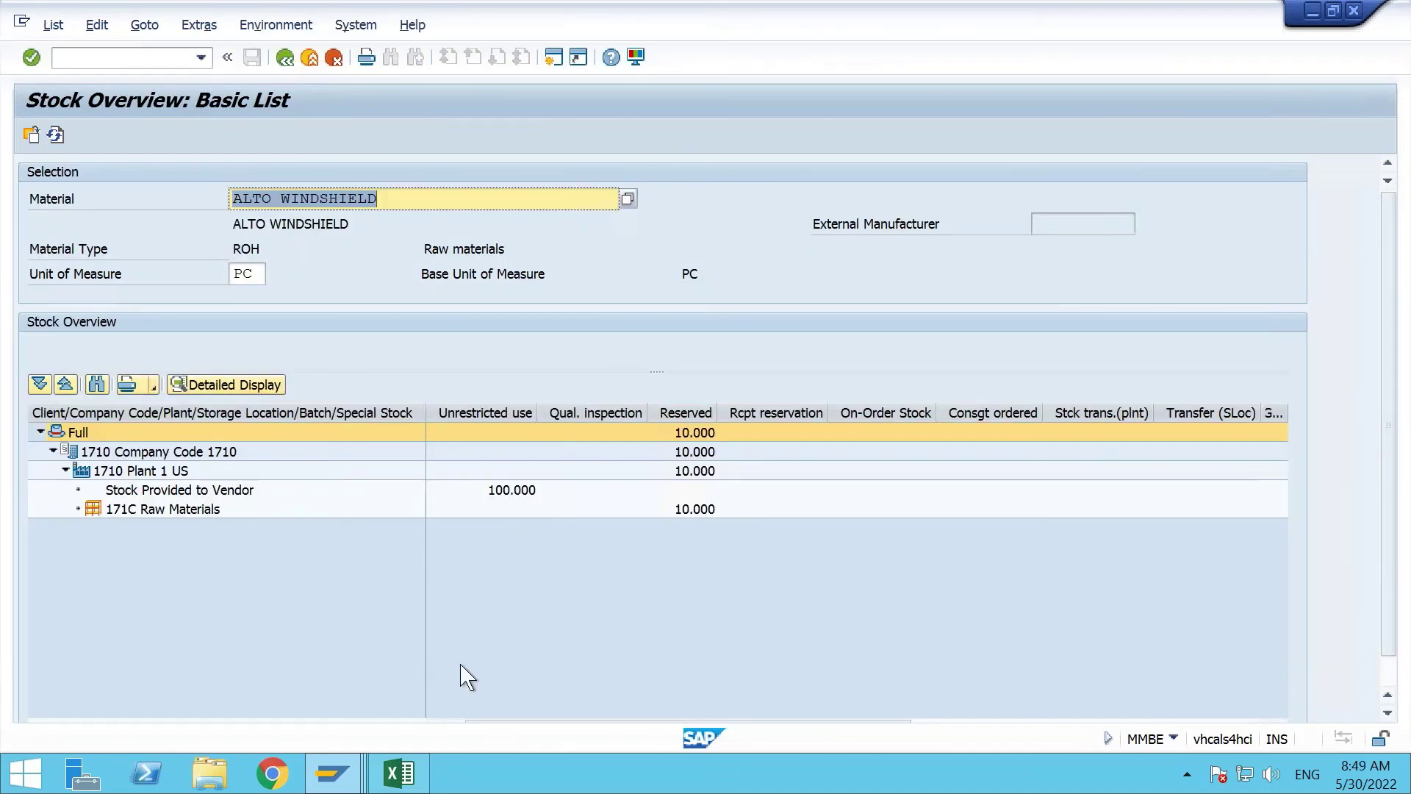
From the ALTO WINDSHIELD stock overview, switch to the MIGO session and load the latest subcontracting purchase order as a Goods Receipt.
{"action": "left_click", "coordinate": [335, 785]}
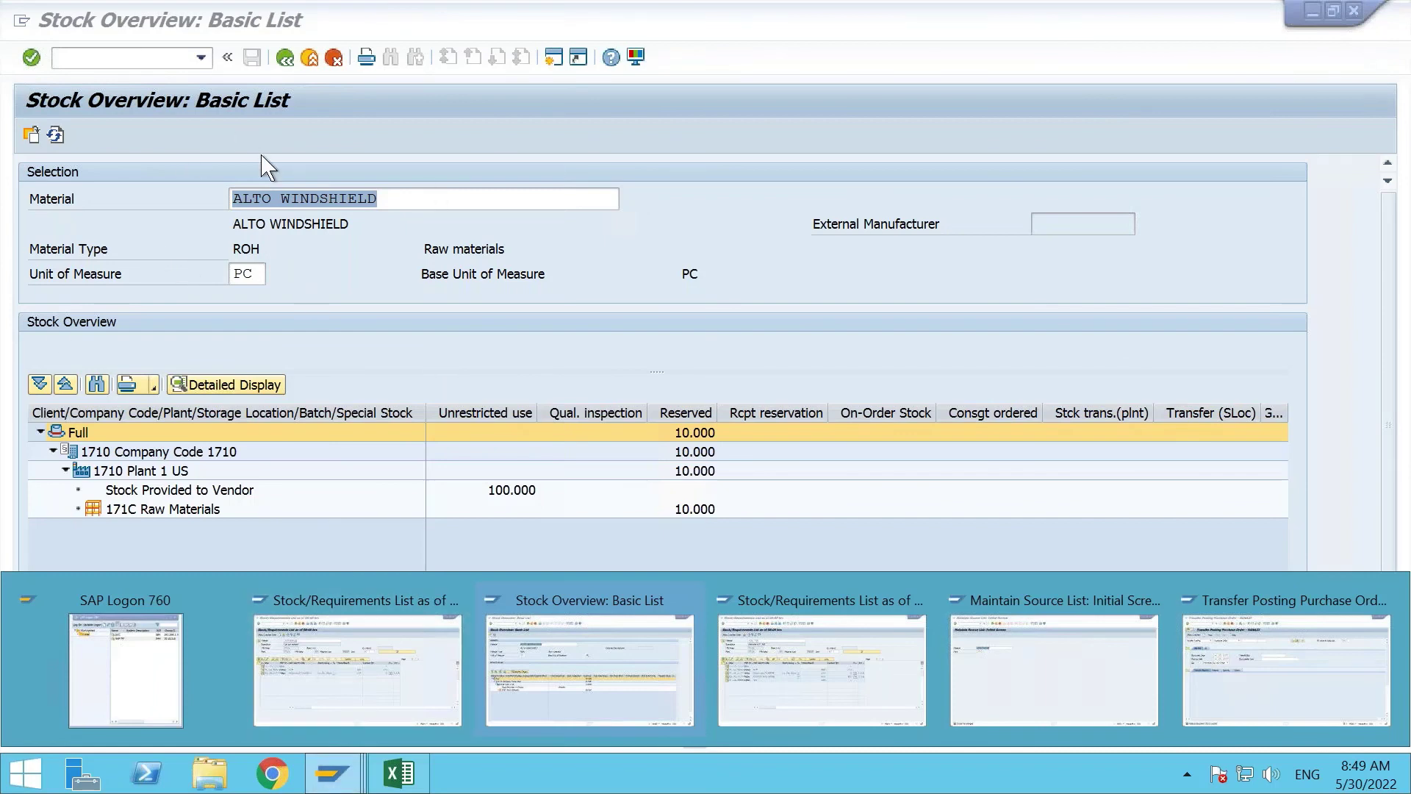
{"action": "left_click", "coordinate": [412, 241]}
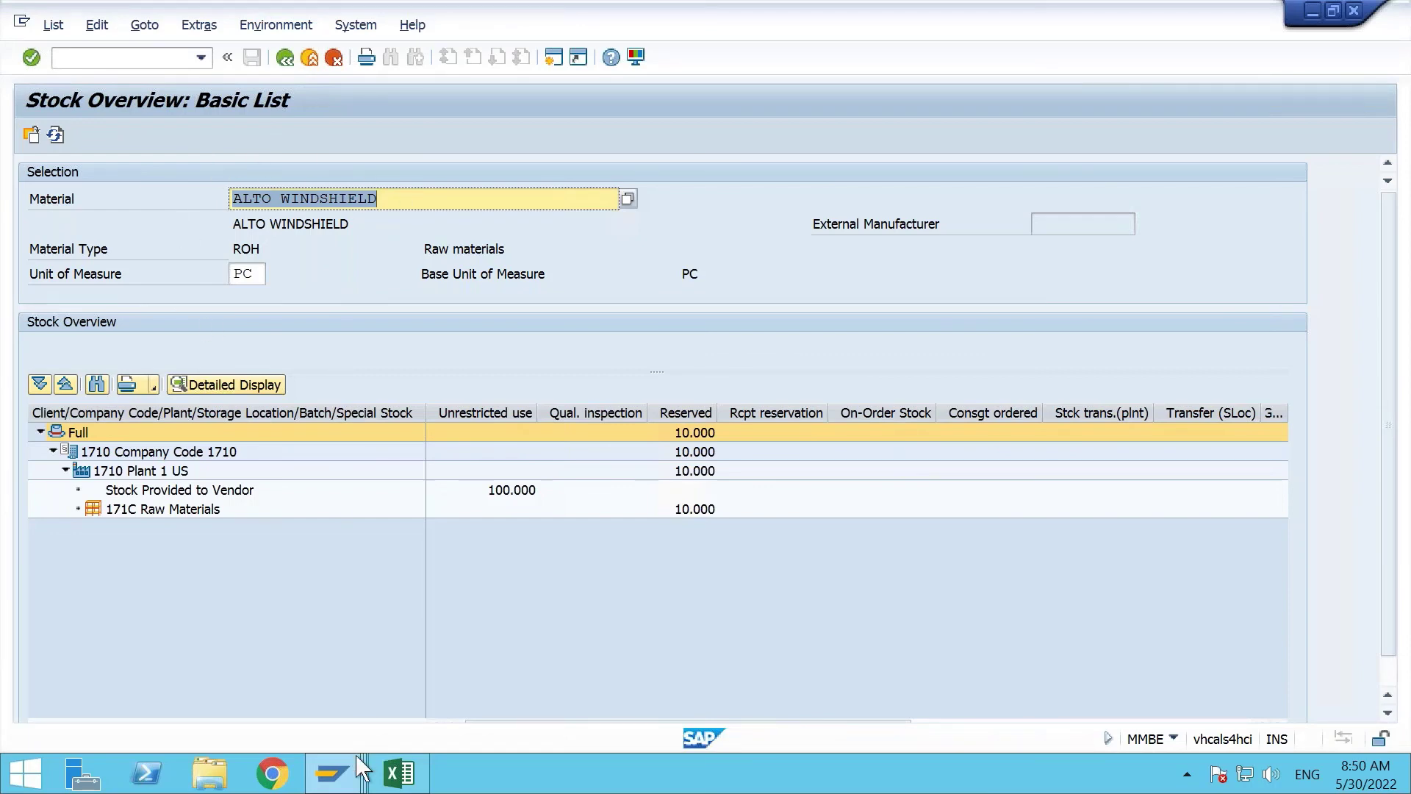
{"action": "left_click", "coordinate": [332, 773]}
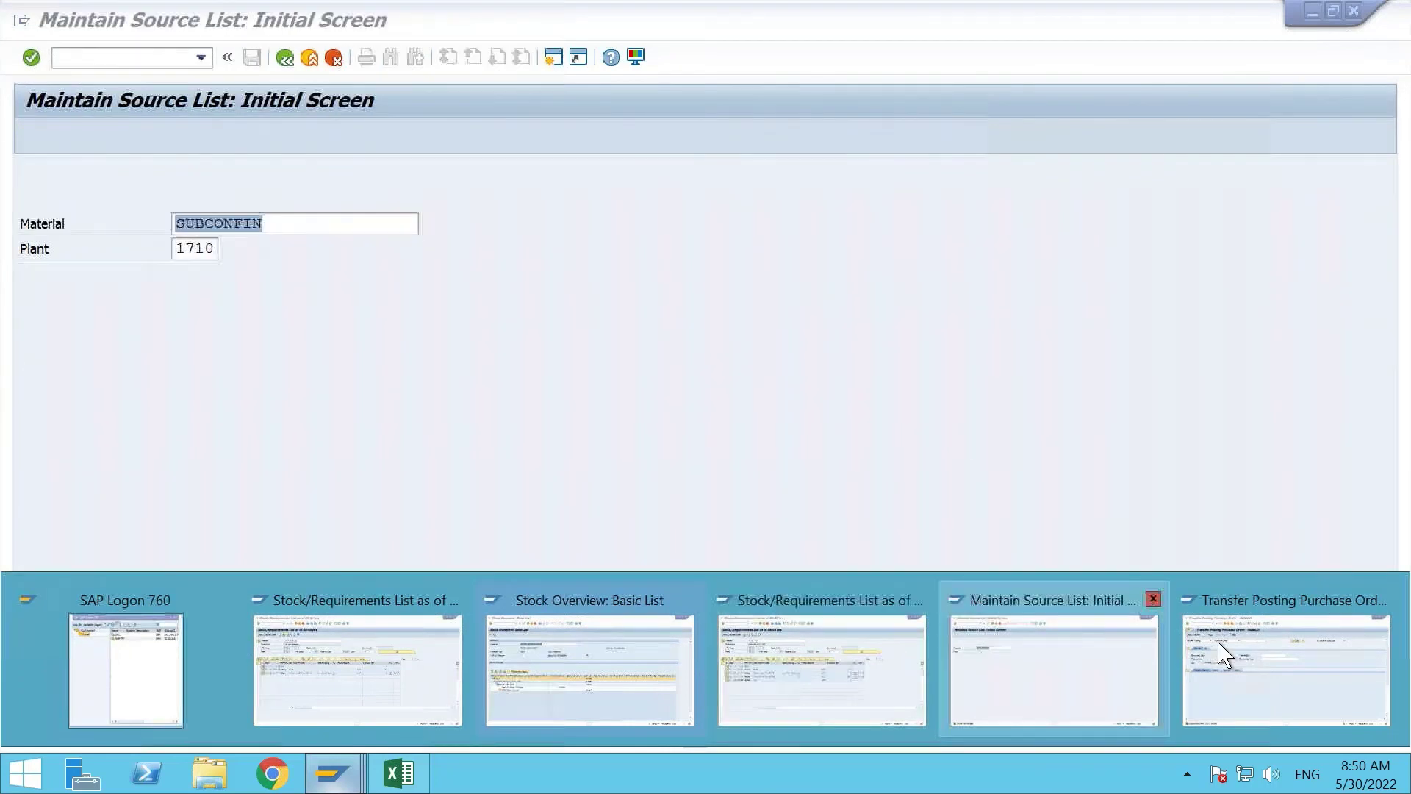
{"action": "left_click", "coordinate": [1244, 655]}
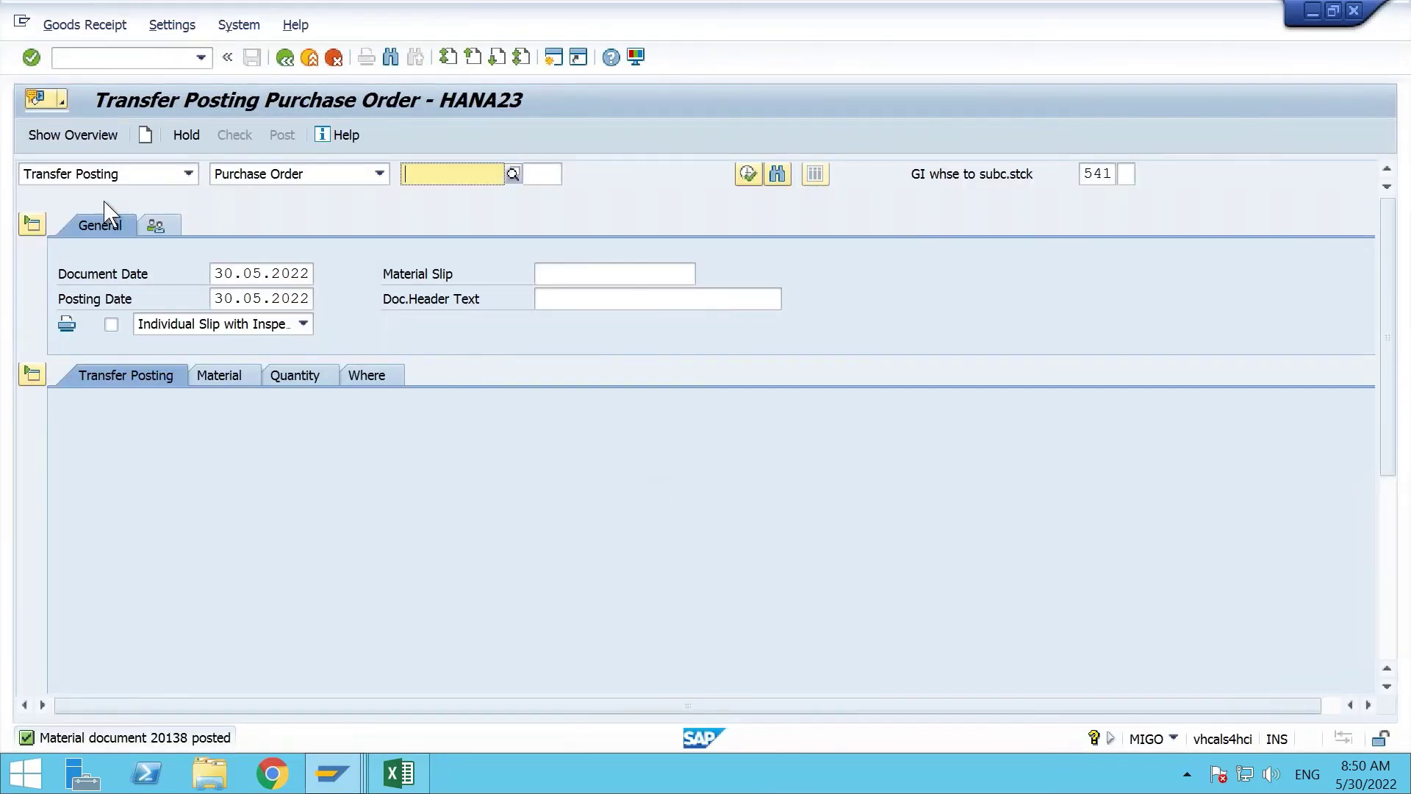
{"action": "left_click", "coordinate": [184, 177]}
{"action": "left_click", "coordinate": [187, 175]}
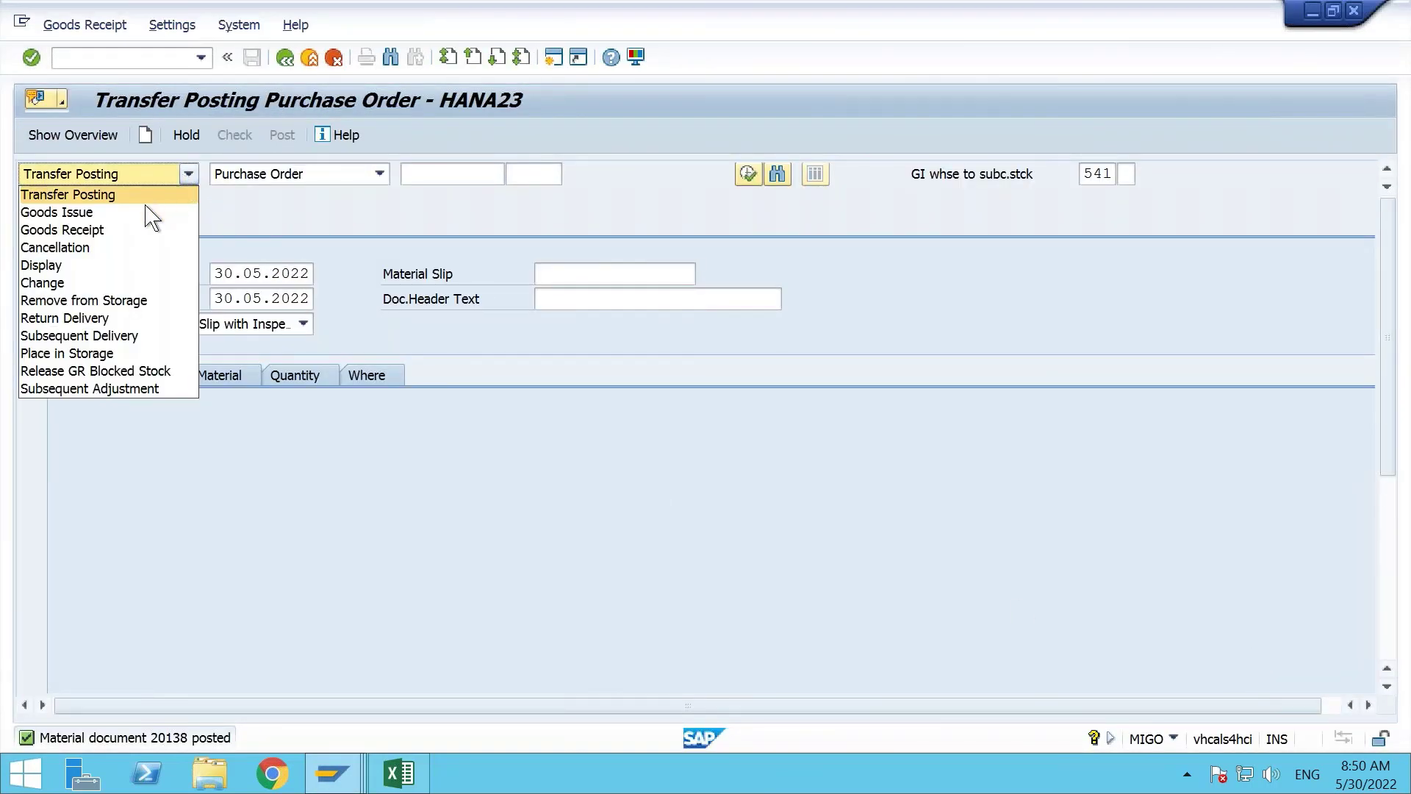
{"action": "left_click", "coordinate": [107, 232]}
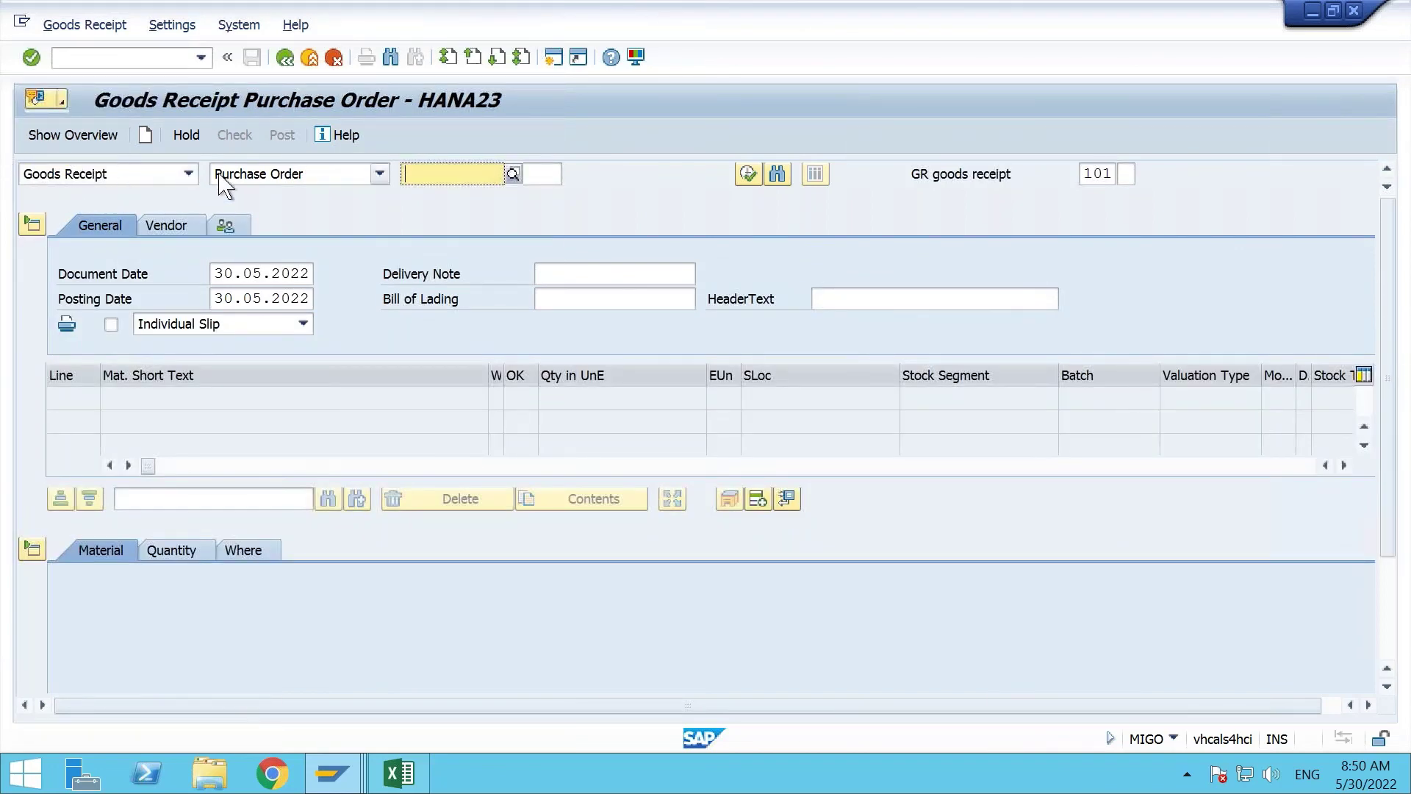
{"action": "key", "text": "Down"}
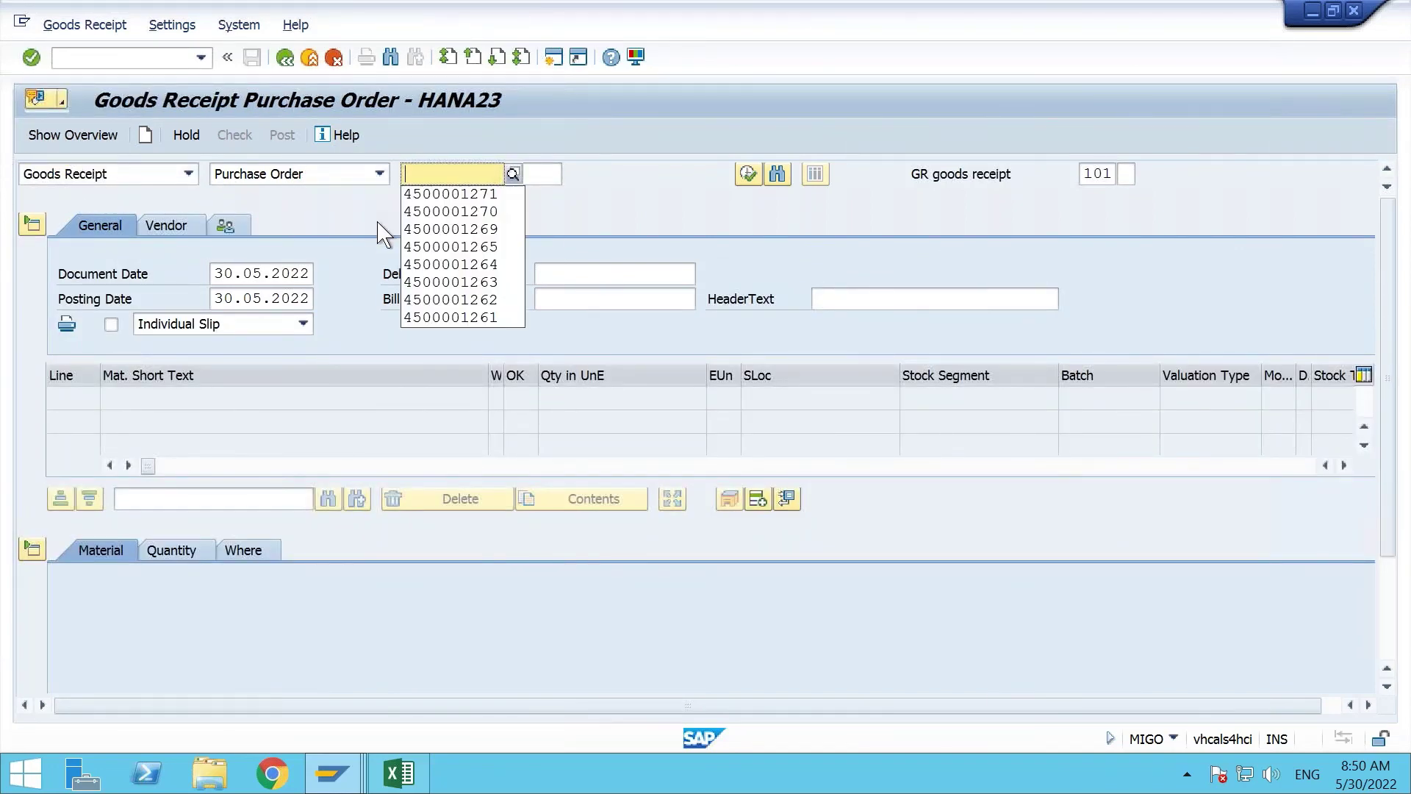
{"action": "left_click", "coordinate": [434, 195]}
{"action": "key", "text": "Return"}
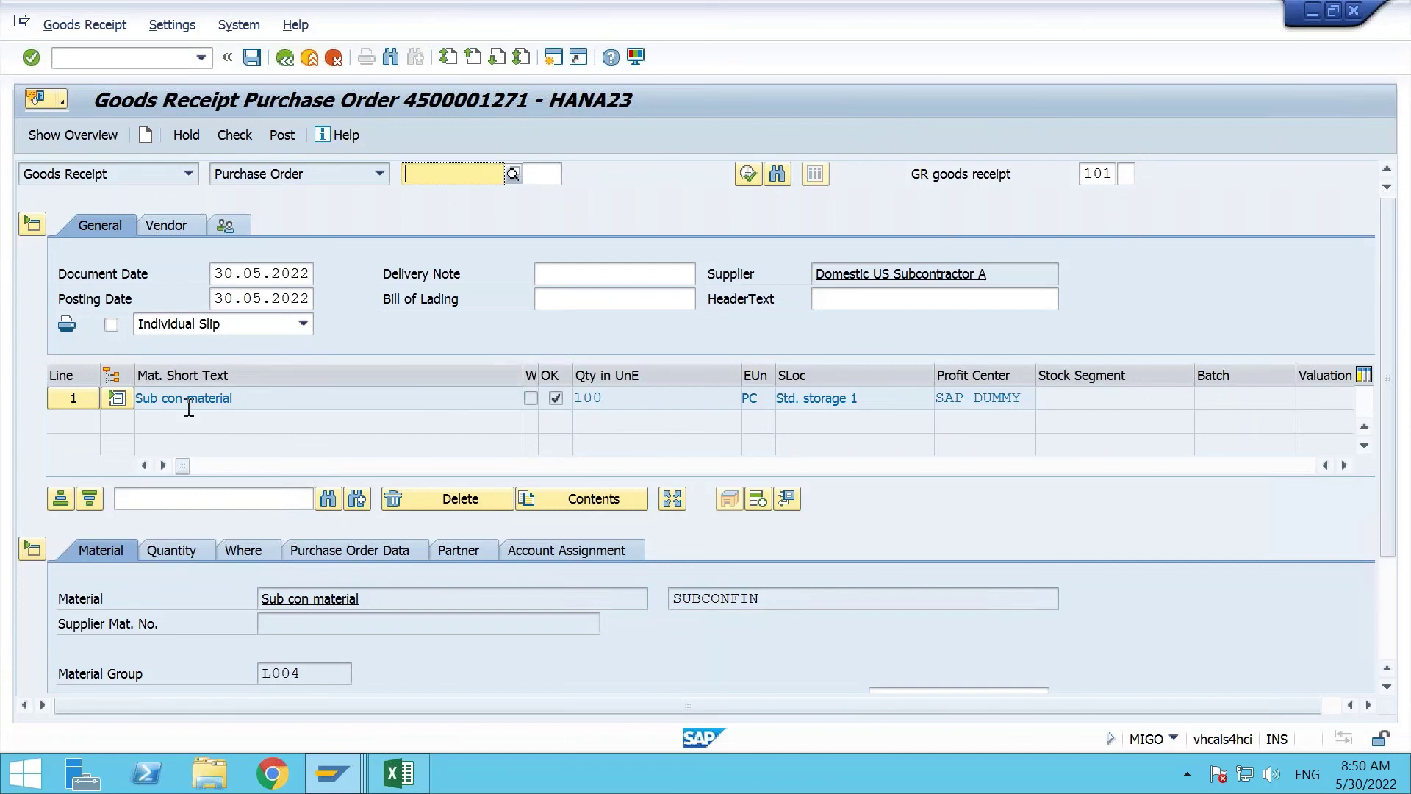
Expand Sub con material's component lines and examine the movement type under which each component is consumed.
{"action": "left_click", "coordinate": [117, 399]}
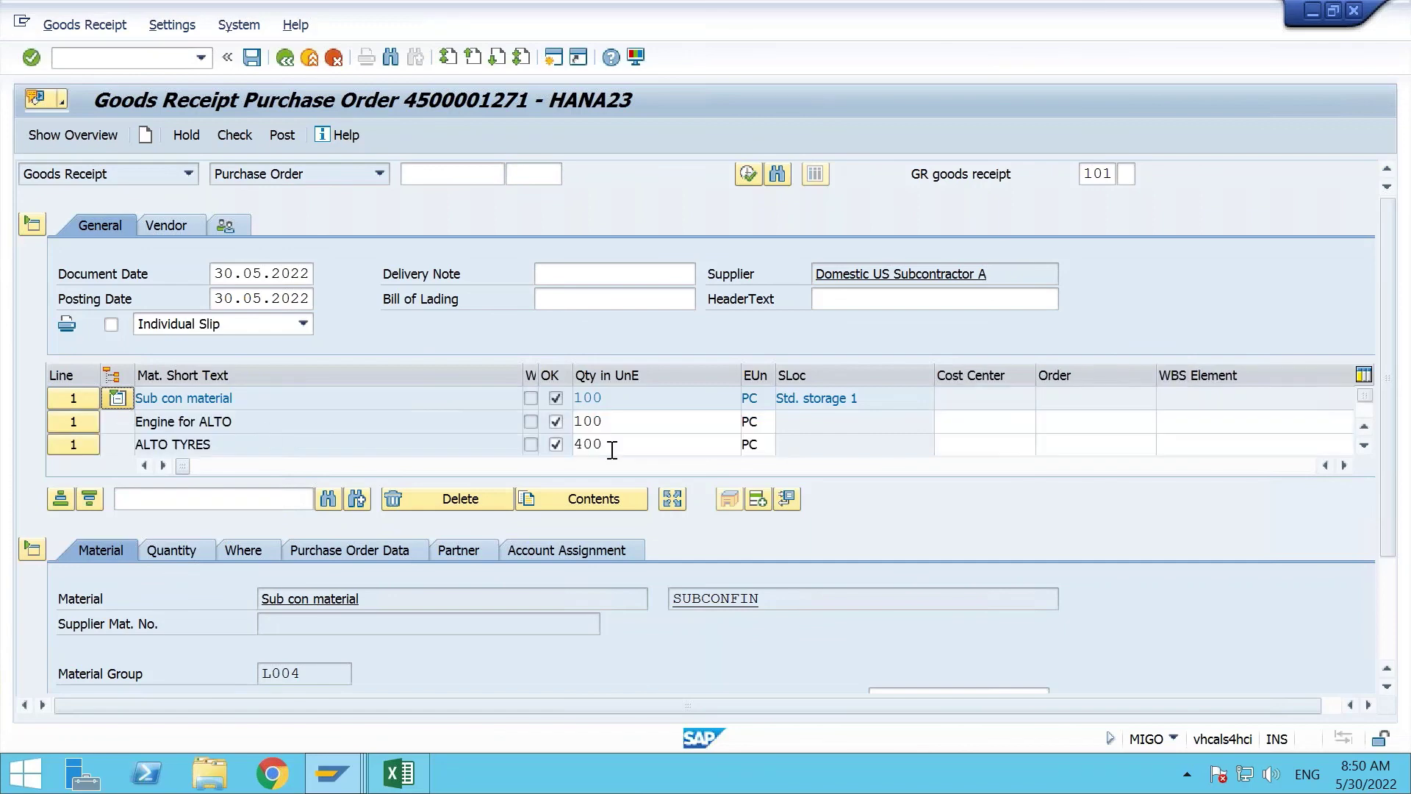
{"action": "left_click", "coordinate": [1345, 465]}
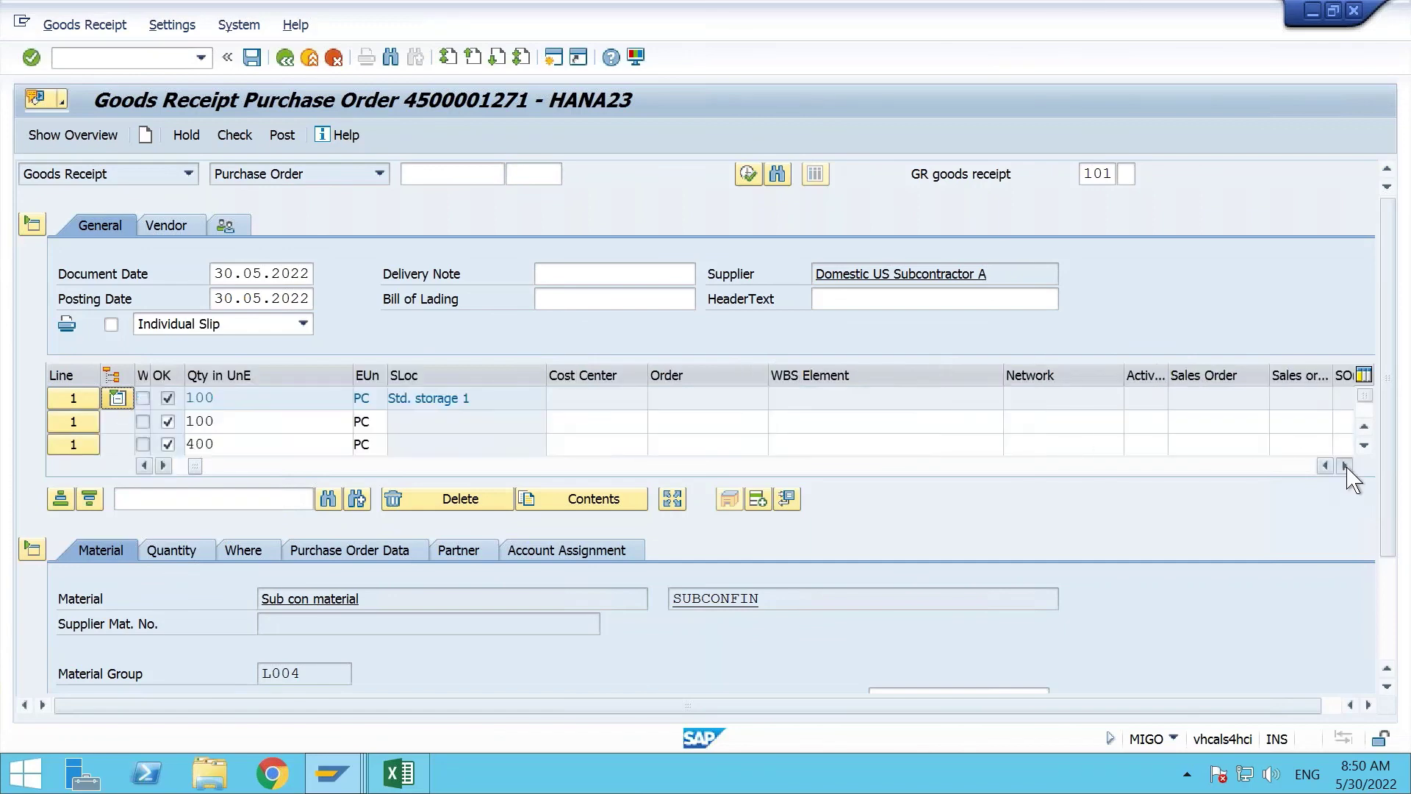
{"action": "left_click", "coordinate": [1344, 465]}
{"action": "left_click", "coordinate": [1344, 465]}
{"action": "left_click", "coordinate": [1344, 465]}
{"action": "left_click", "coordinate": [1345, 464]}
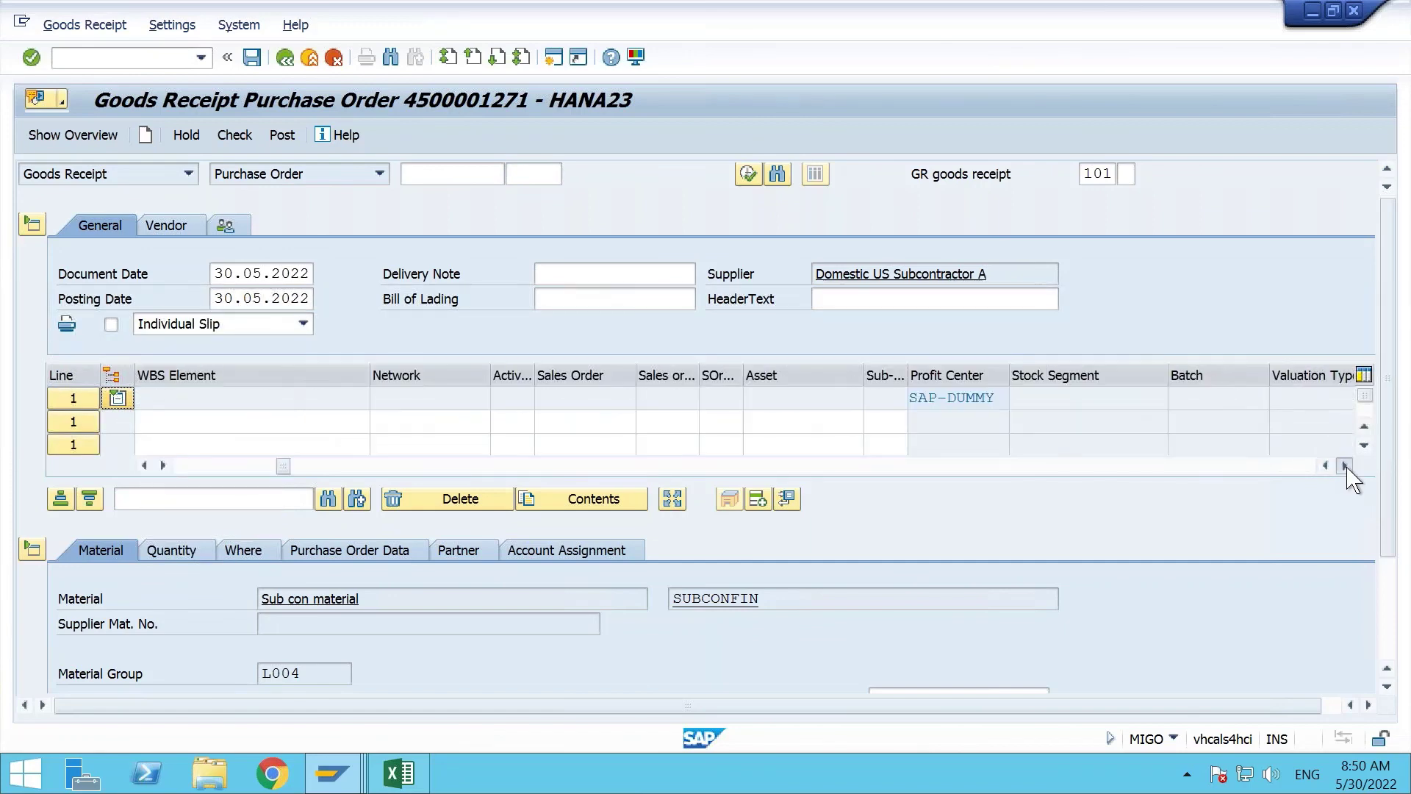
{"action": "left_click", "coordinate": [1344, 464]}
{"action": "left_click", "coordinate": [1344, 464]}
{"action": "left_click", "coordinate": [1344, 464]}
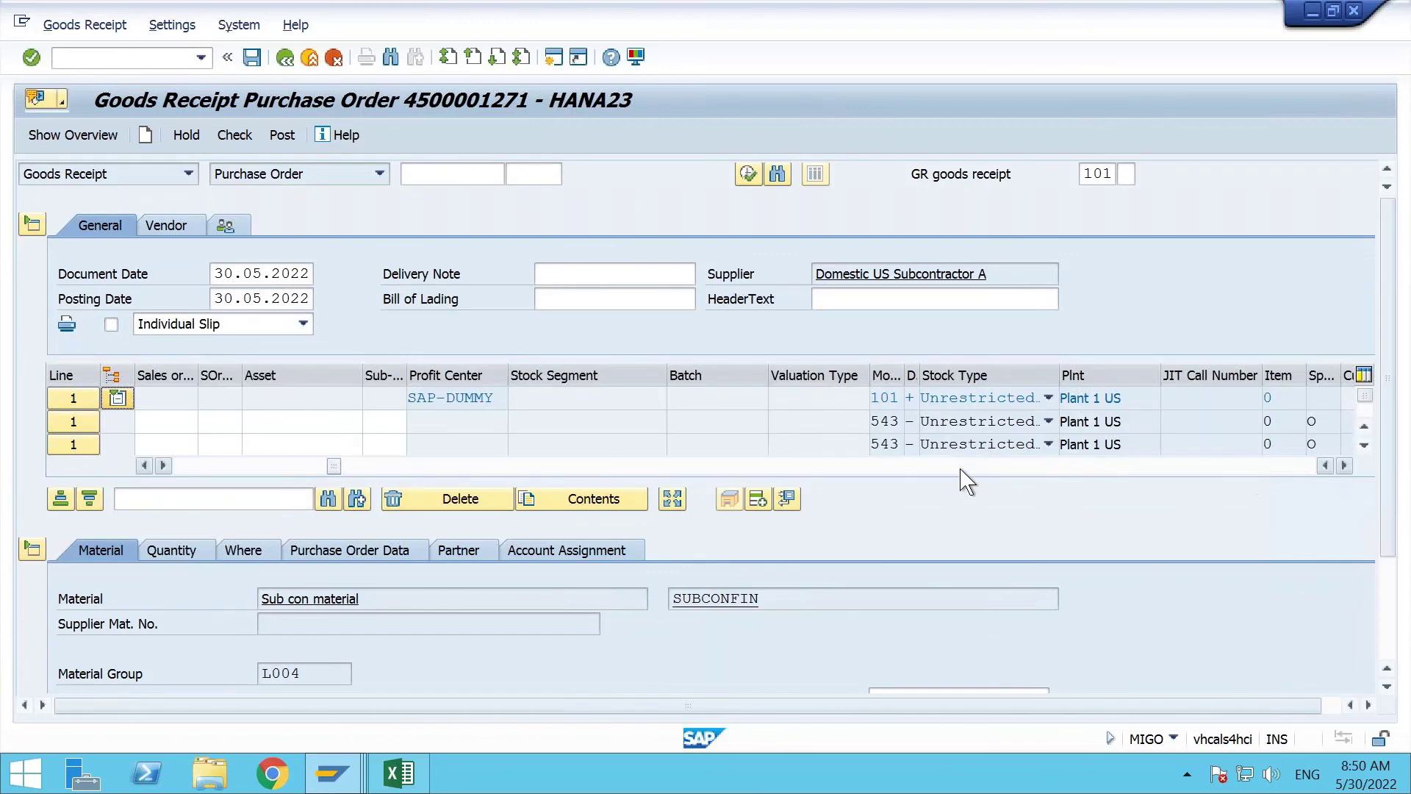
{"action": "left_click", "coordinate": [882, 421]}
{"action": "key", "text": "Down"}
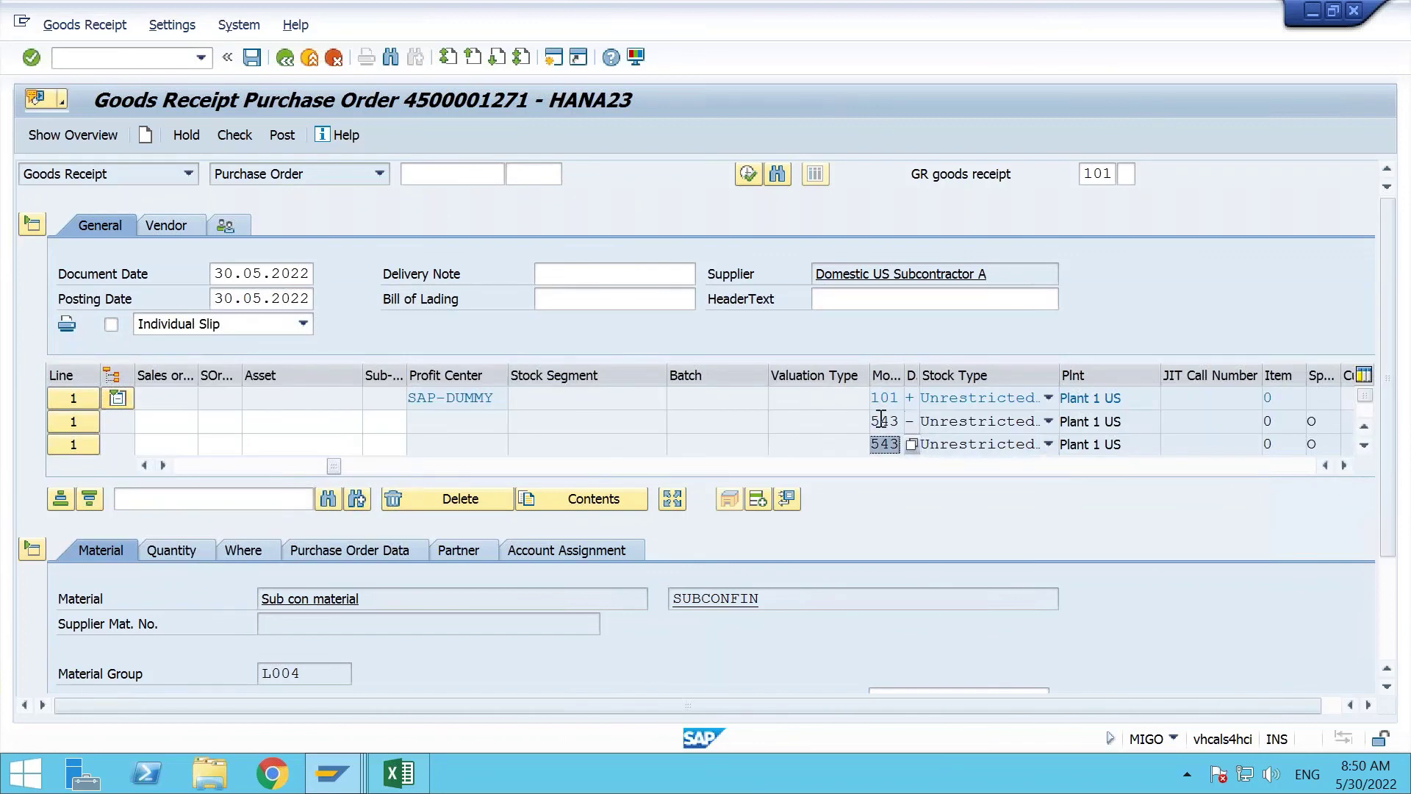
{"action": "left_click_drag", "start_coordinate": [882, 419], "coordinate": [931, 426]}
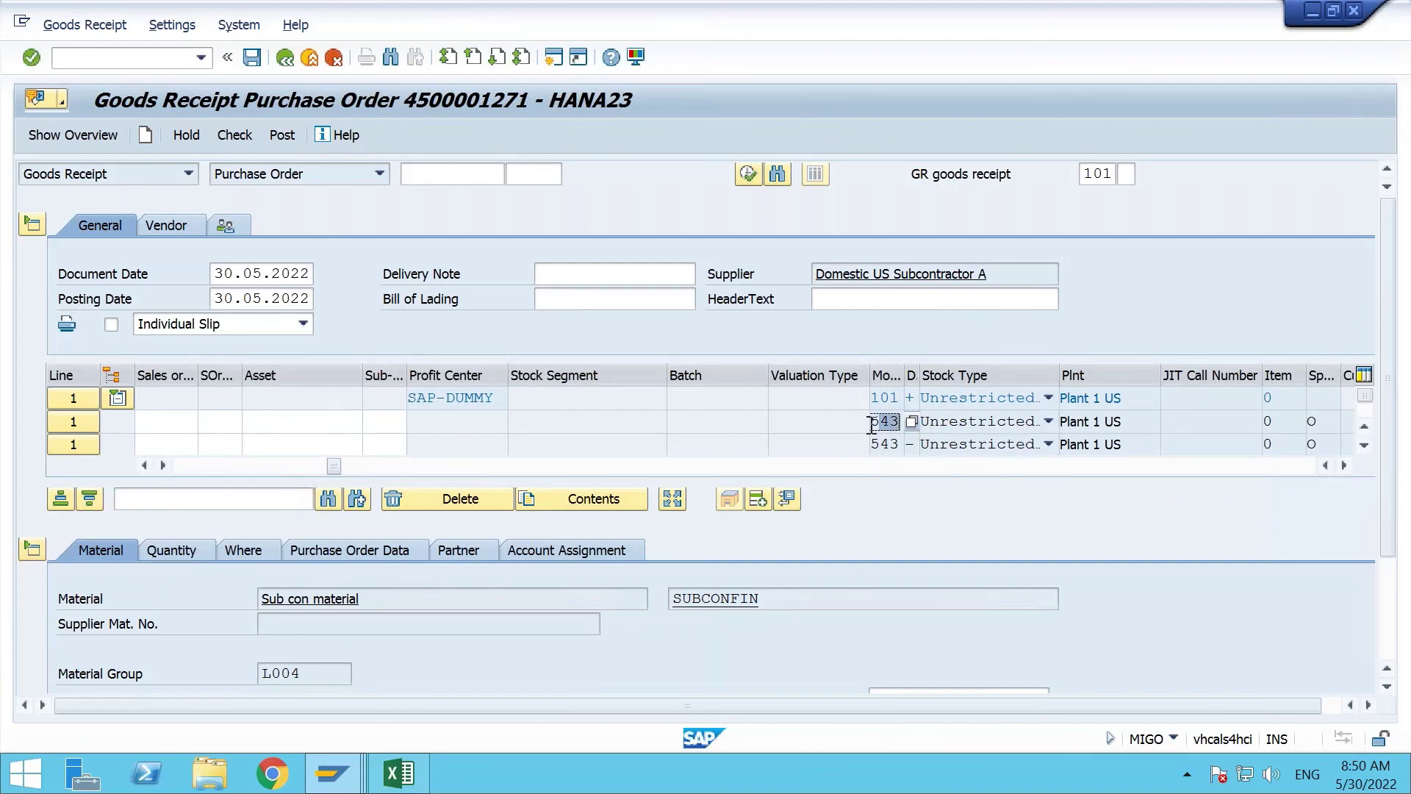
{"action": "left_click_drag", "start_coordinate": [892, 423], "coordinate": [902, 424]}
{"action": "left_click_drag", "start_coordinate": [874, 424], "coordinate": [897, 425]}
Go back to the Sub con material line and examine the goods receipt's default movement type for it.
{"action": "left_click_drag", "start_coordinate": [334, 465], "coordinate": [189, 468]}
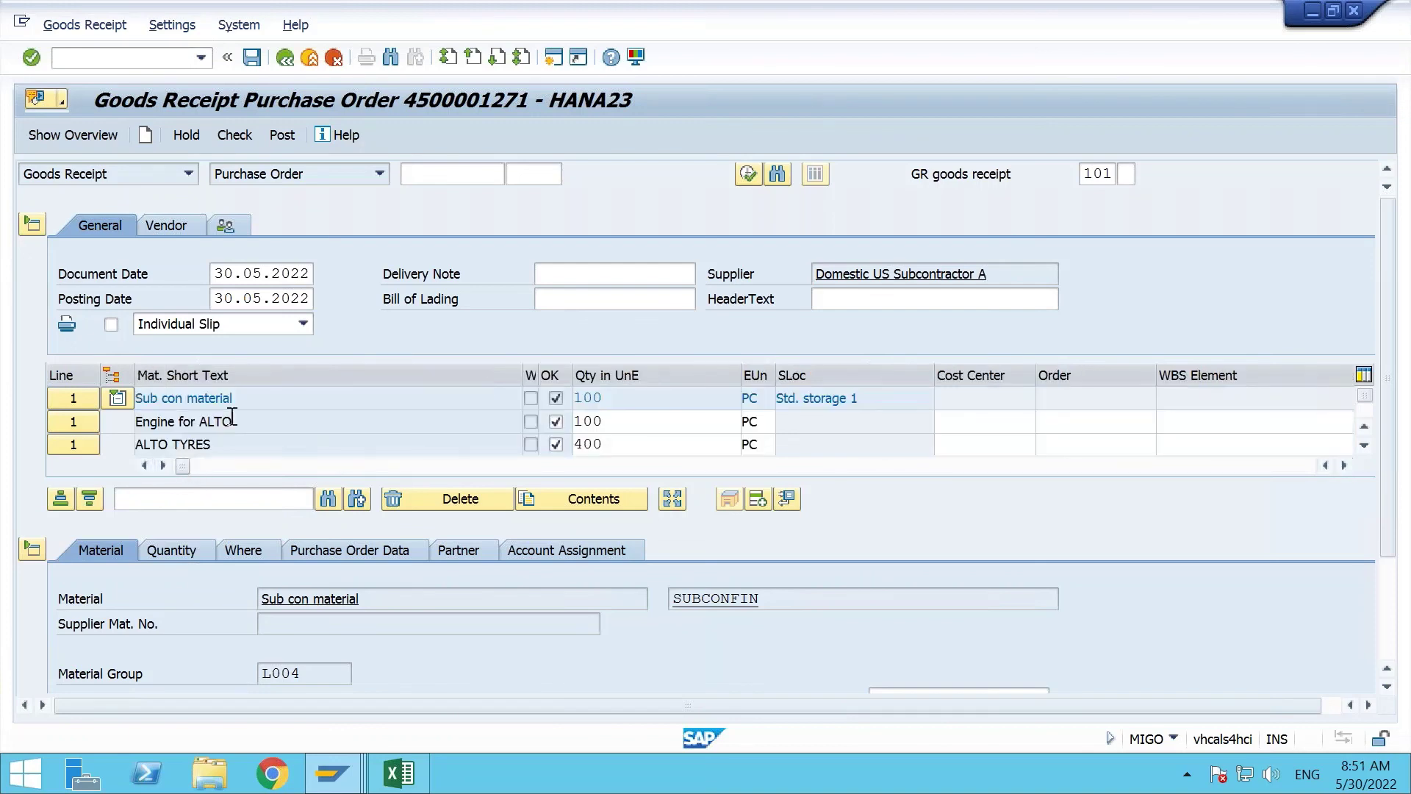
{"action": "left_click_drag", "start_coordinate": [246, 398], "coordinate": [127, 398]}
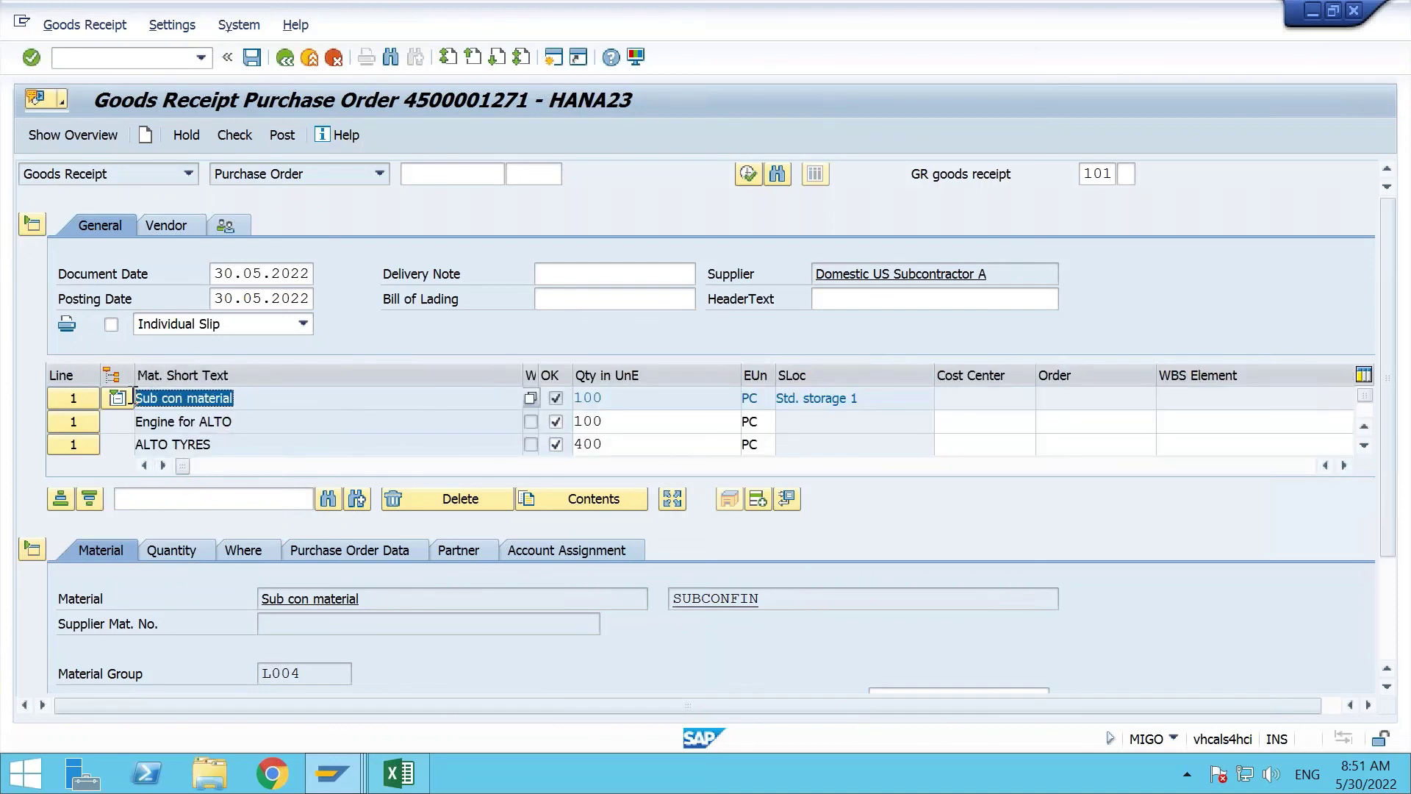
{"action": "double_click", "coordinate": [1095, 174]}
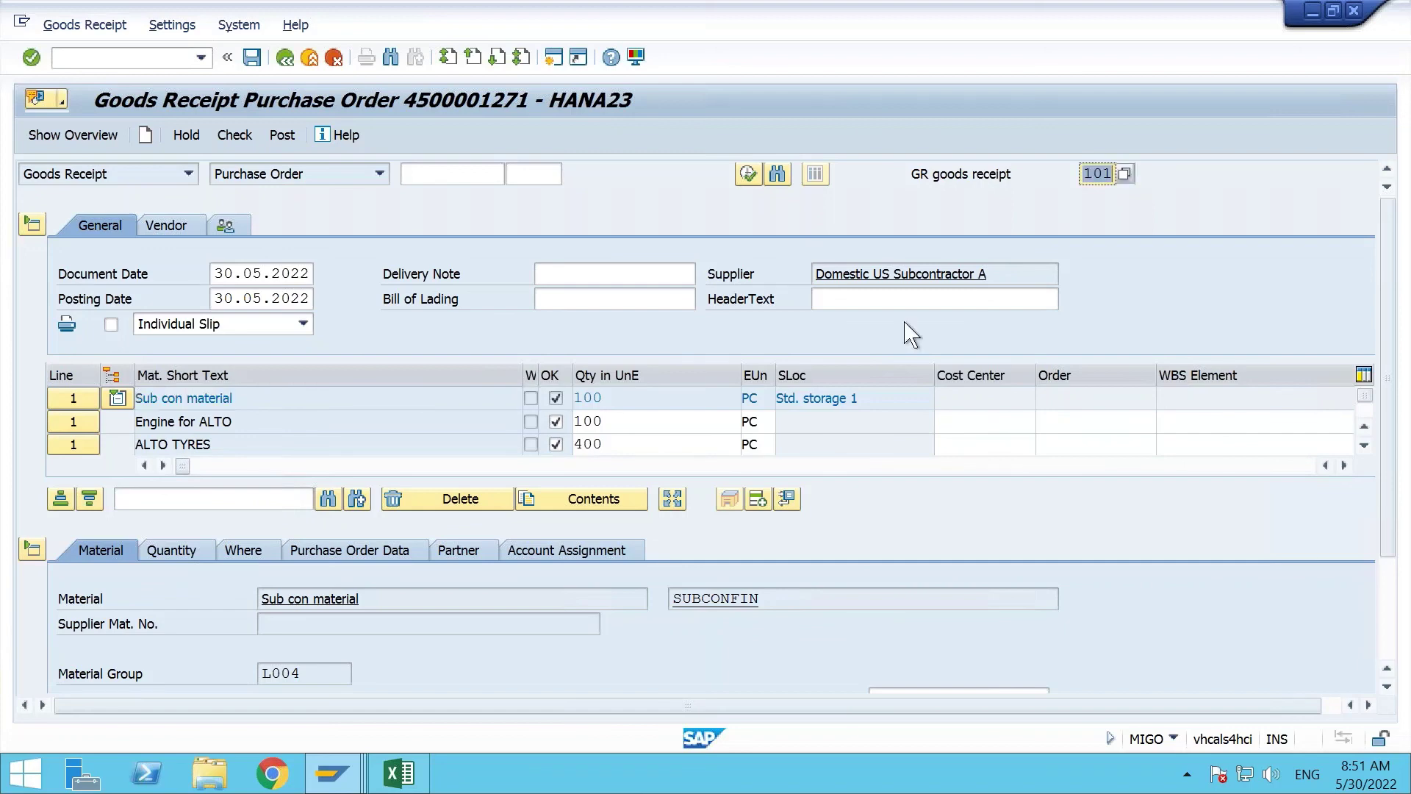
Review the receiving location of the Sub con material line, then check and post the subcontracting goods receipt.
{"action": "left_click", "coordinate": [246, 559]}
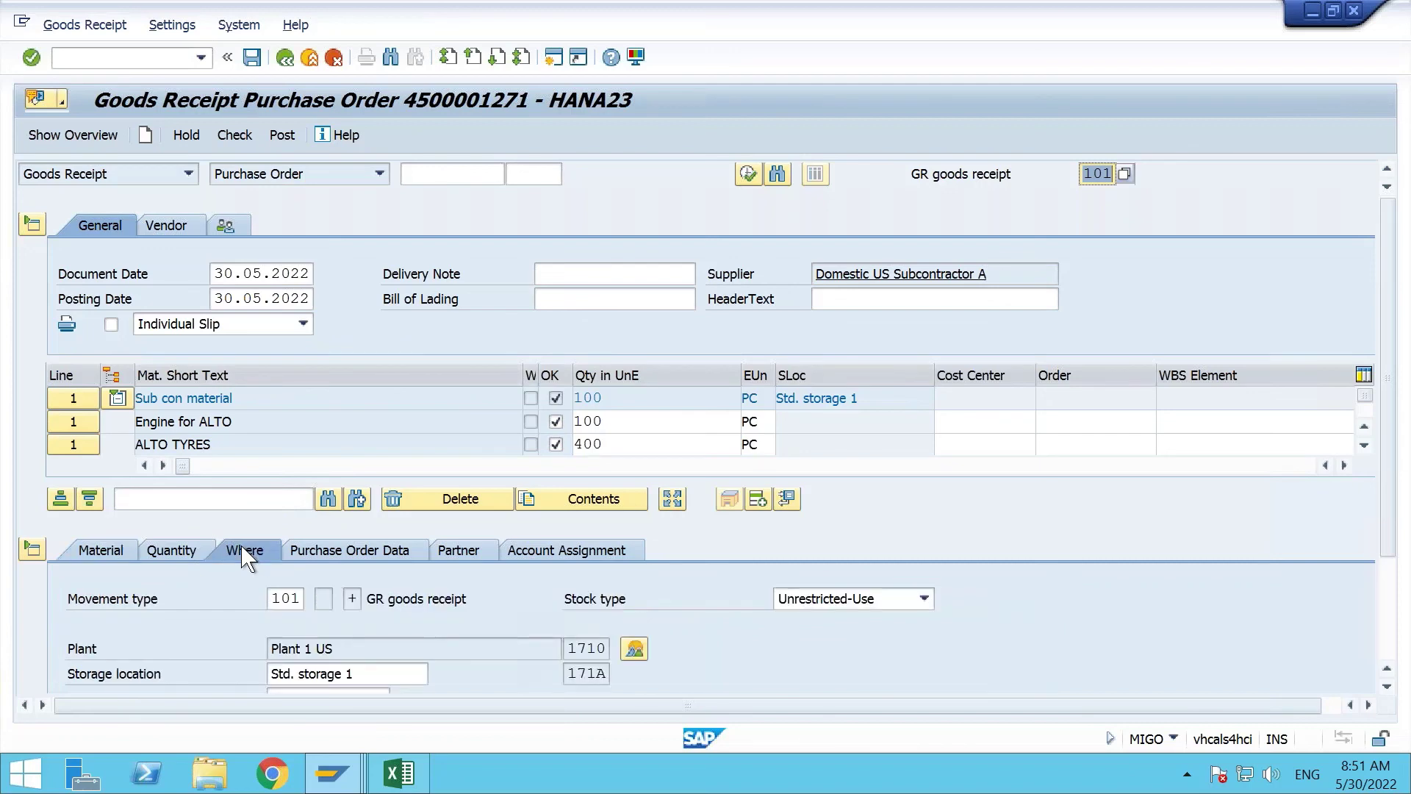
{"action": "scroll", "coordinate": [243, 555], "scroll_direction": "down", "scroll_amount": 4}
{"action": "scroll", "coordinate": [242, 555], "scroll_direction": "up", "scroll_amount": 4}
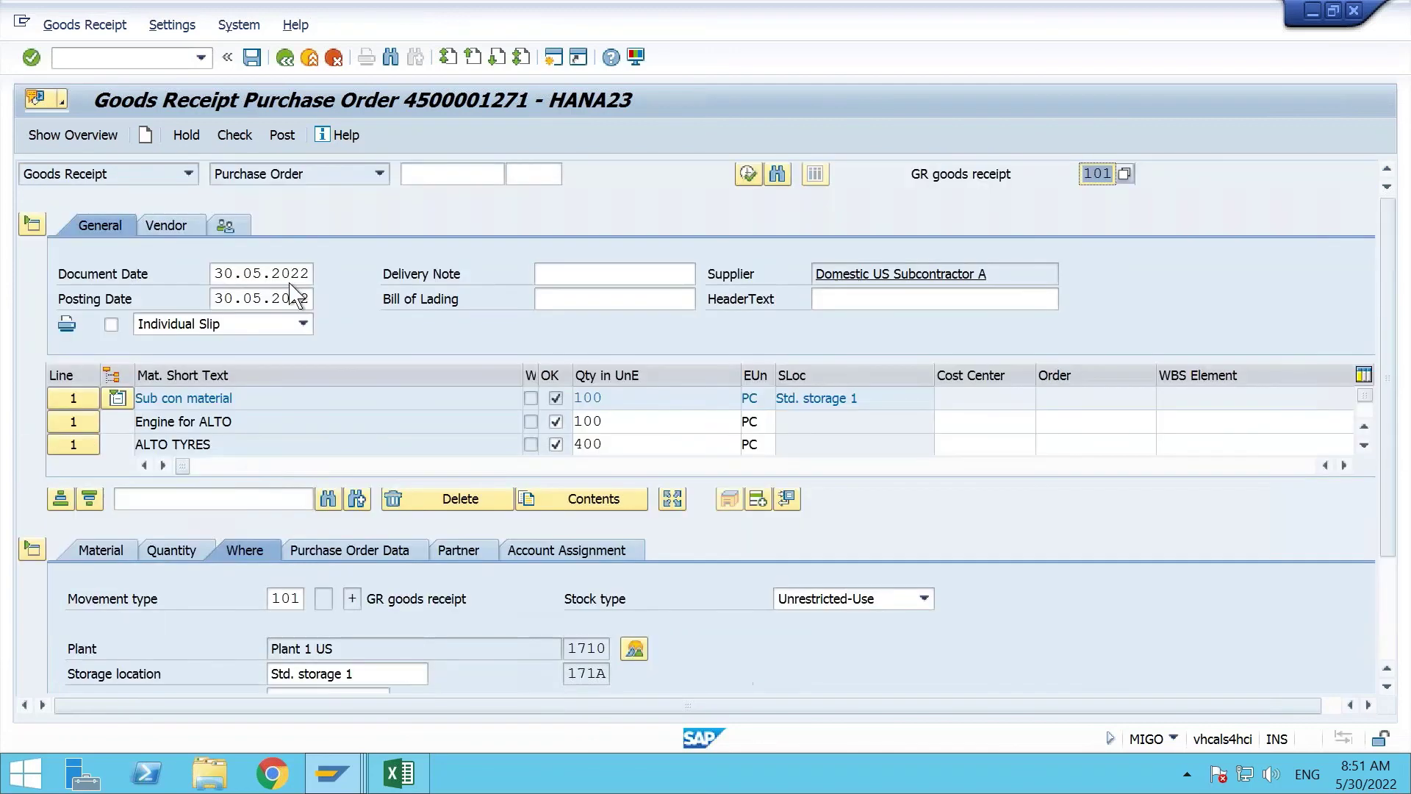
{"action": "left_click", "coordinate": [247, 135]}
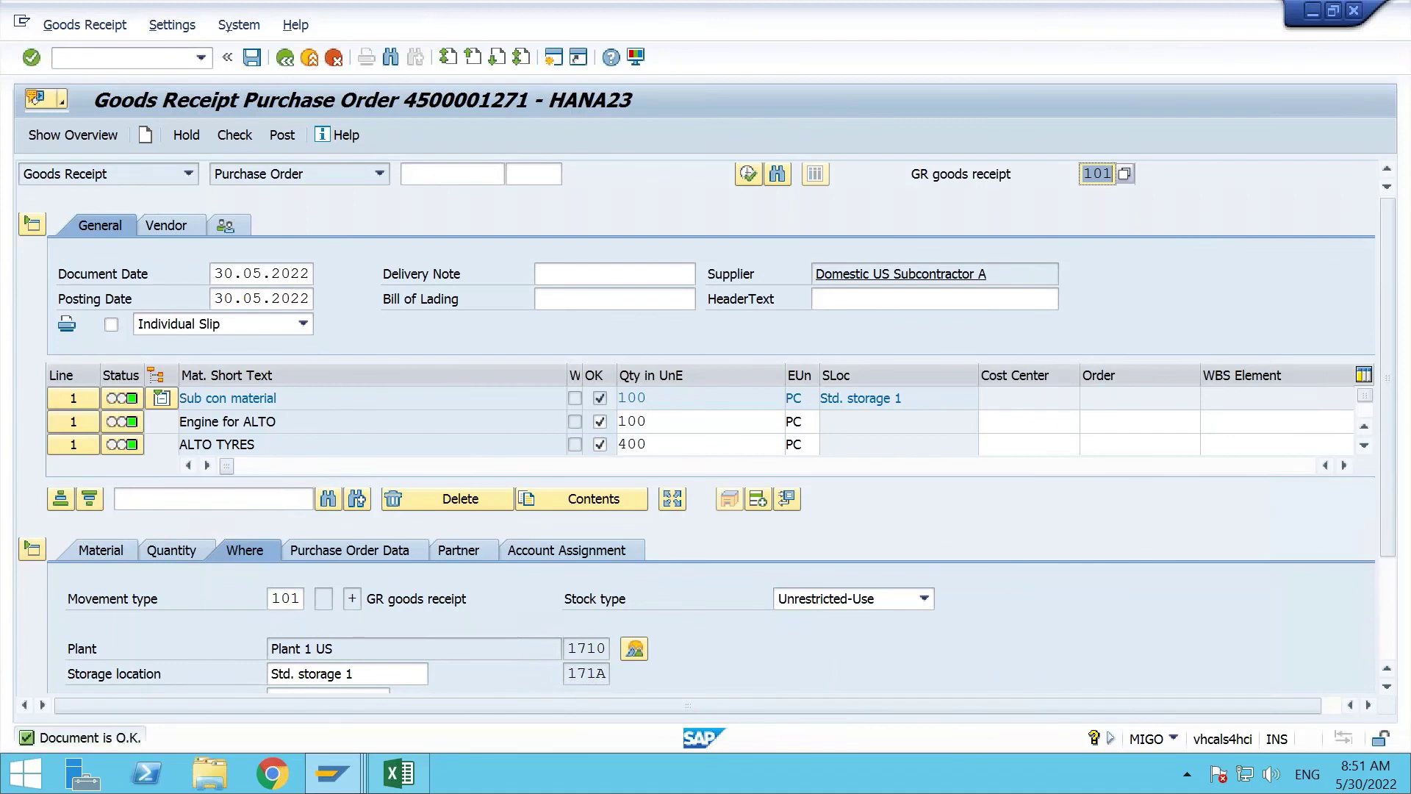
{"action": "left_click", "coordinate": [283, 136]}
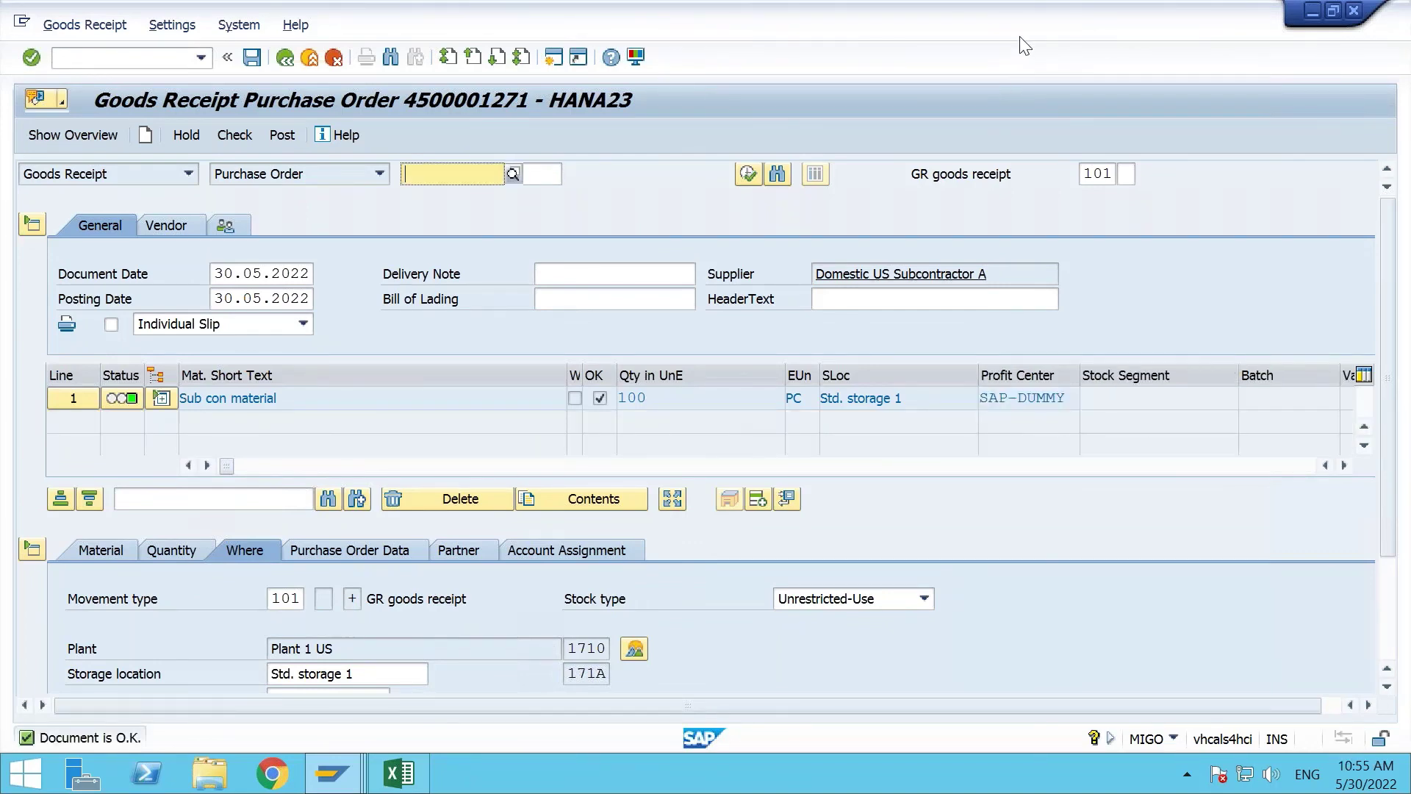
{"action": "left_click", "coordinate": [284, 135]}
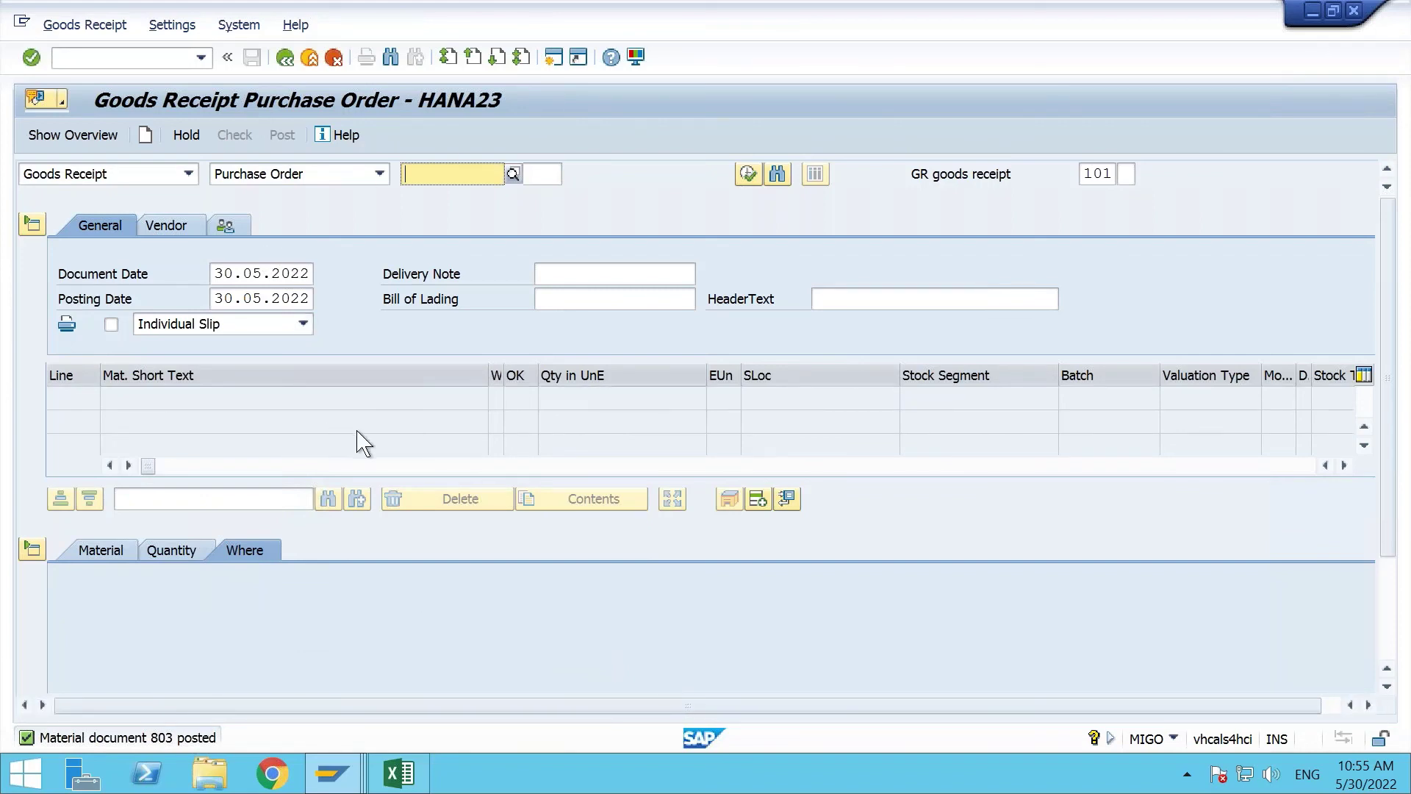
Switch to SUBCONFIN's Stock/Requirements List session, refresh it and examine the available stock quantity.
{"action": "left_click", "coordinate": [337, 781]}
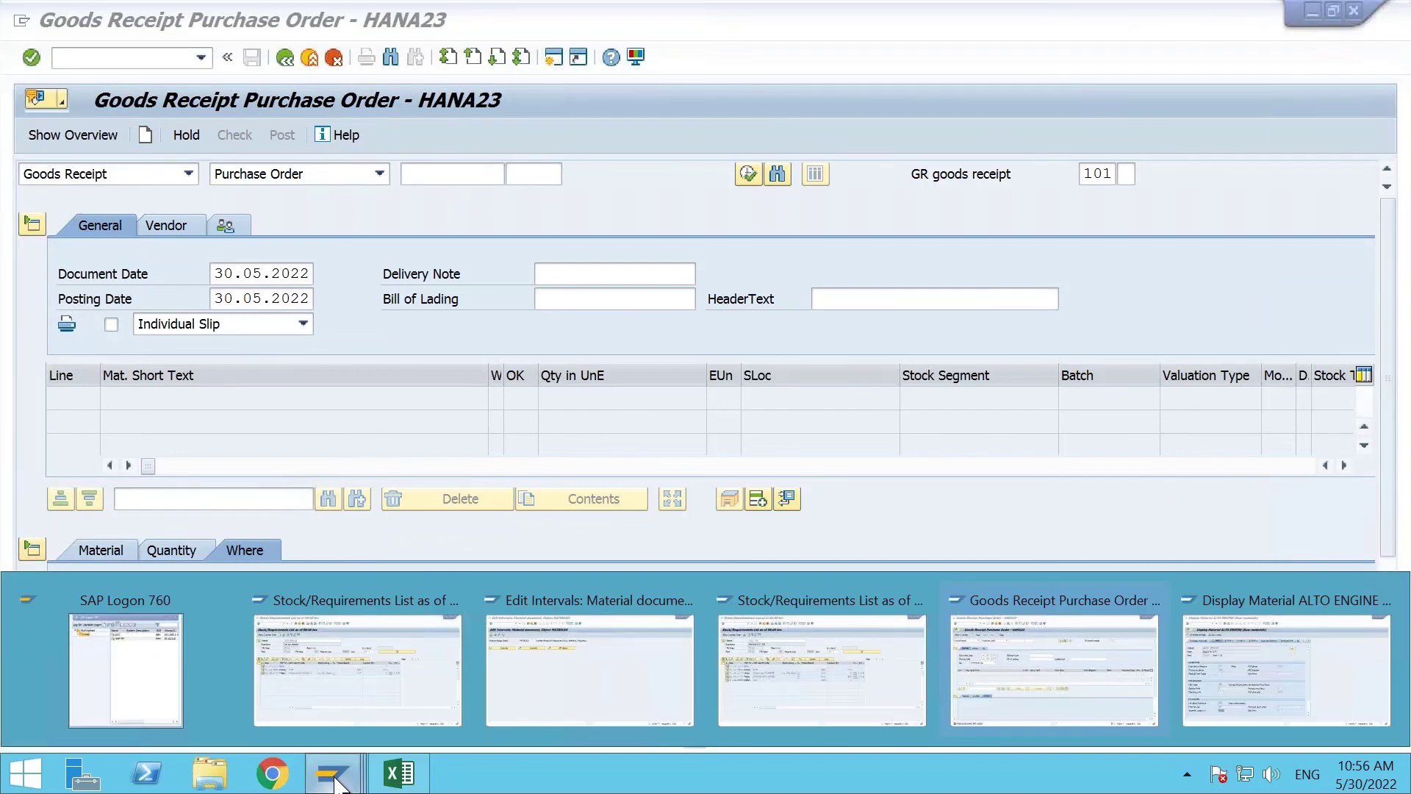
{"action": "left_click", "coordinate": [384, 662]}
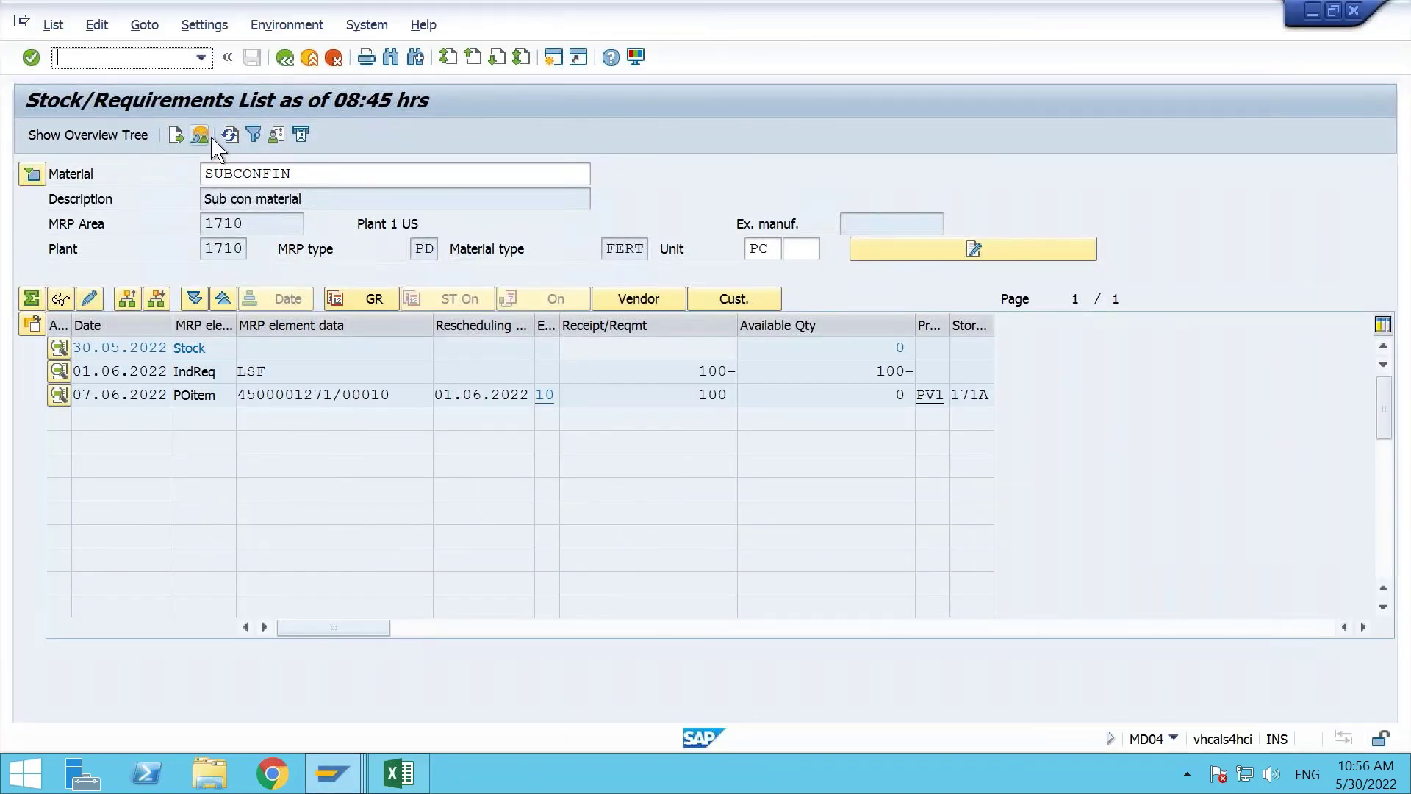
{"action": "left_click", "coordinate": [230, 134]}
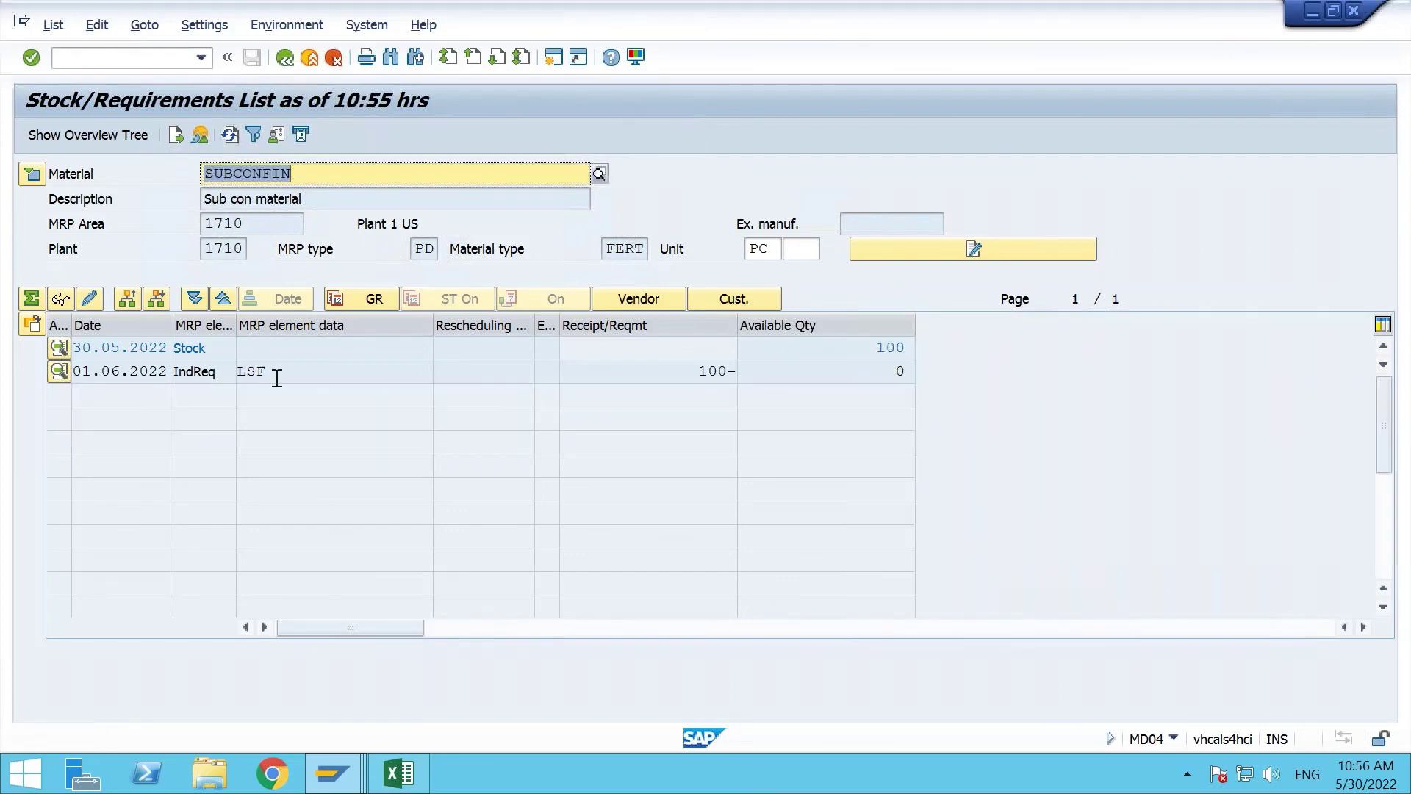
{"action": "left_click_drag", "start_coordinate": [875, 348], "coordinate": [932, 357]}
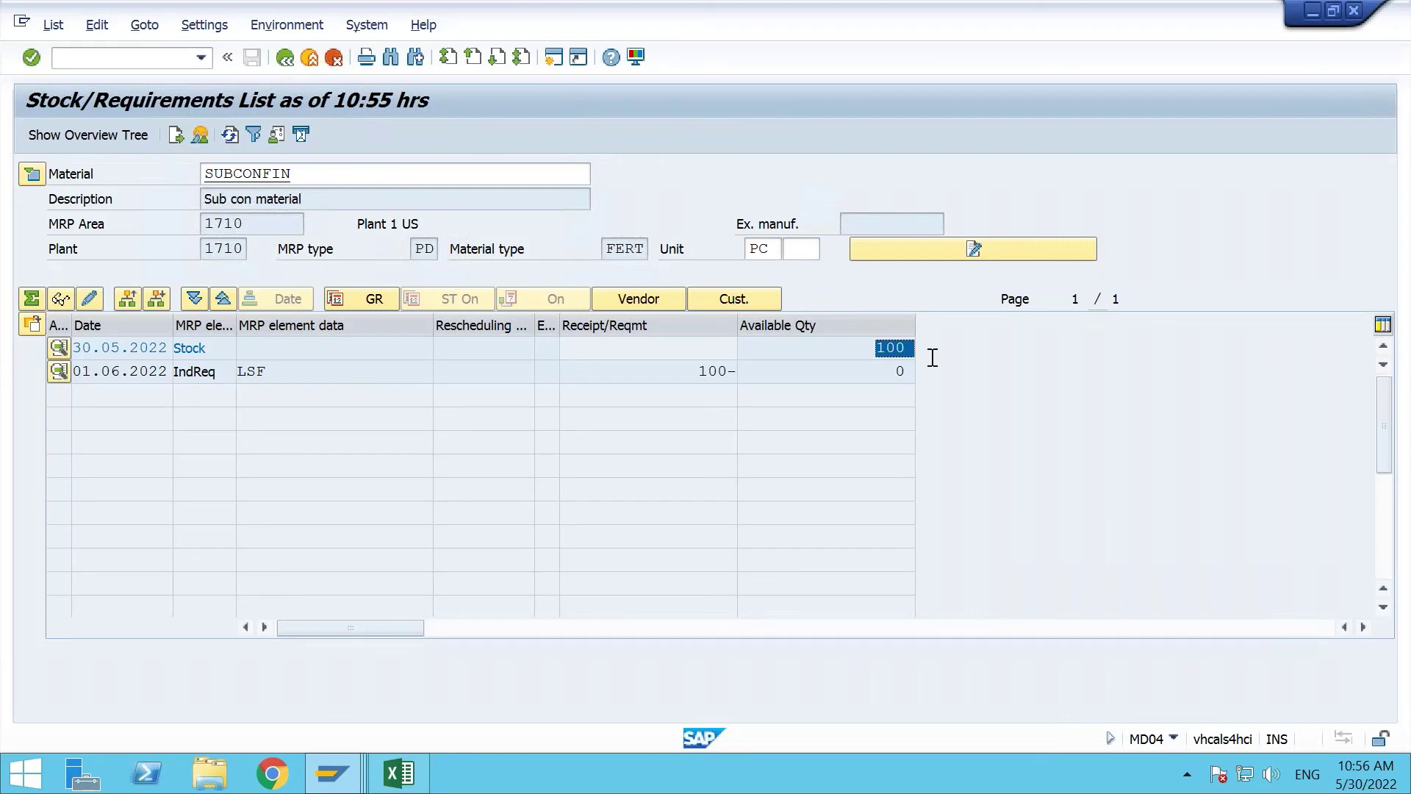
Run the MB51 material document list for SUBCONFIN in plant 1710 without a supplier restriction.
{"action": "left_click", "coordinate": [129, 58]}
{"action": "type", "text": "/"}
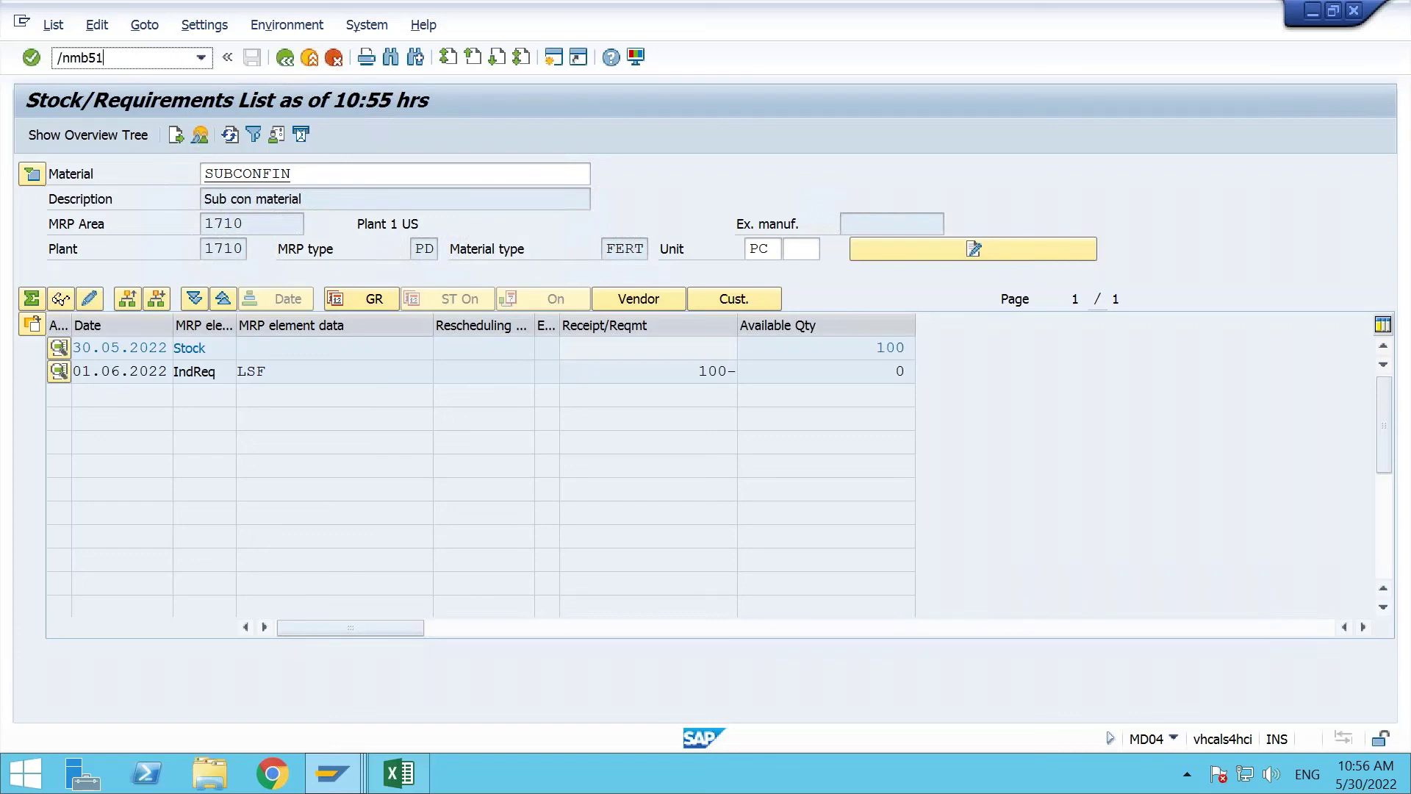
{"action": "type", "text": "nmb51"}
{"action": "key", "text": "Return"}
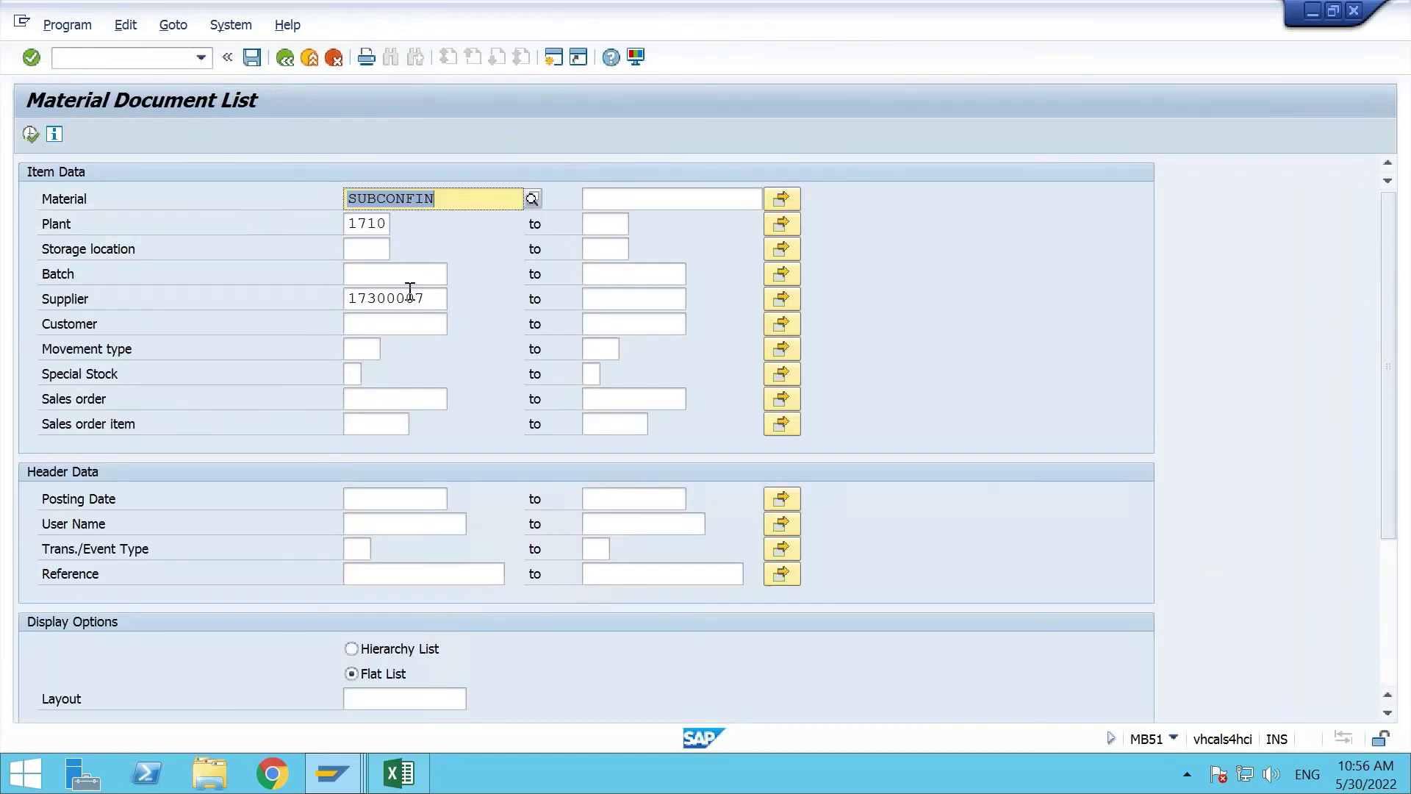
{"action": "left_click_drag", "start_coordinate": [426, 292], "coordinate": [253, 292]}
{"action": "key", "text": "Delete"}
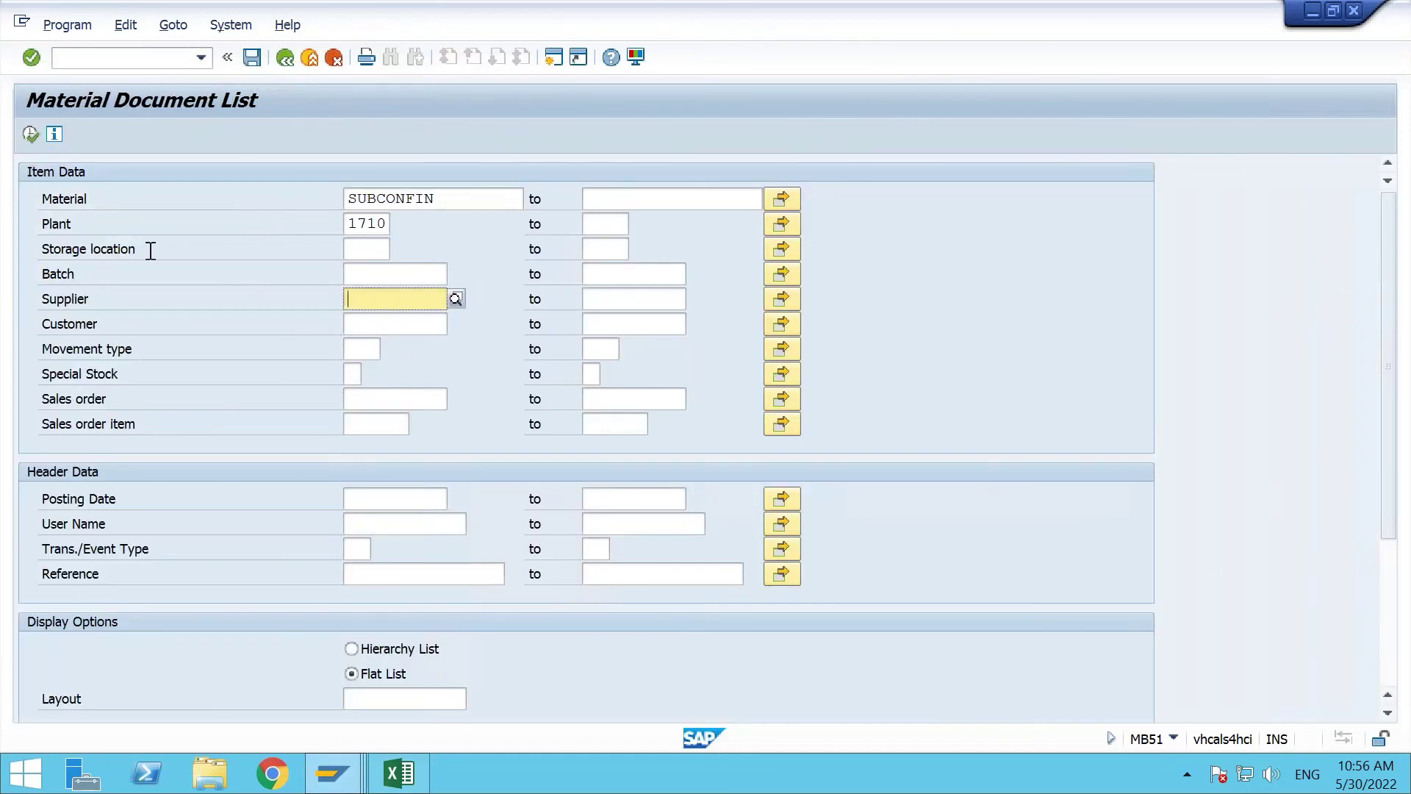
{"action": "left_click", "coordinate": [30, 134]}
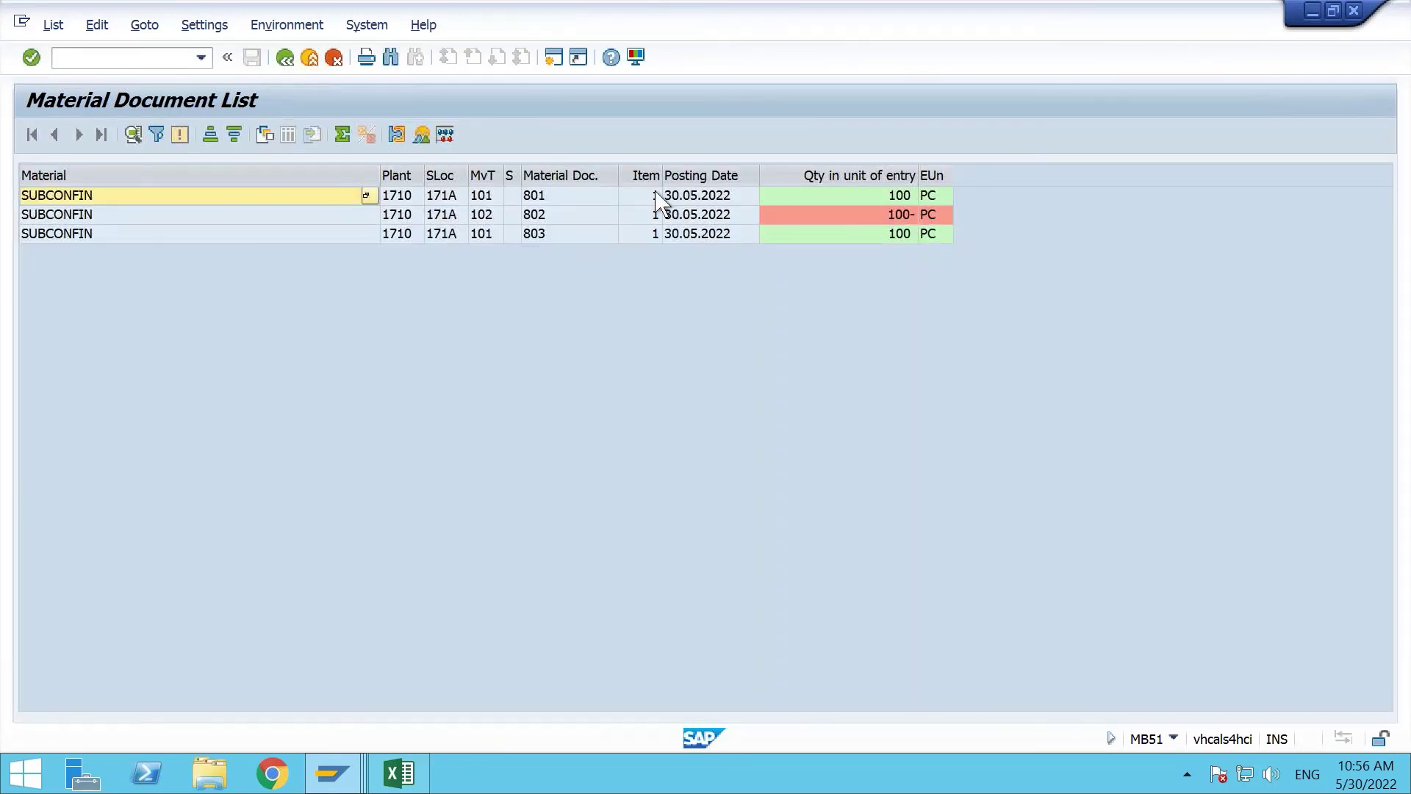
Open SUBCONFIN's latest goods receipt document, examine the movement type of the Engine for ALTO component, and return to SAP Easy Access.
{"action": "left_click", "coordinate": [693, 234]}
{"action": "double_click", "coordinate": [404, 235]}
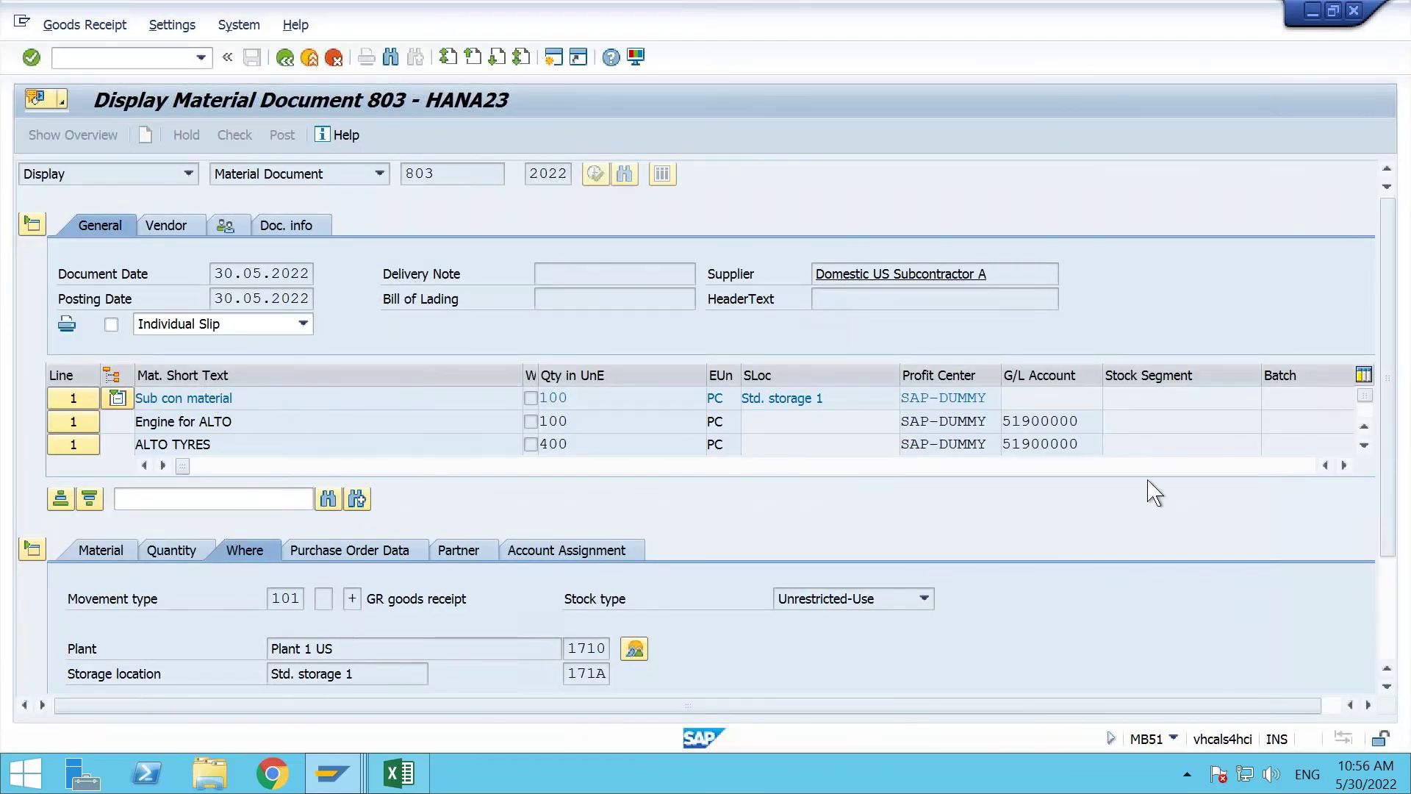
{"action": "left_click", "coordinate": [73, 422]}
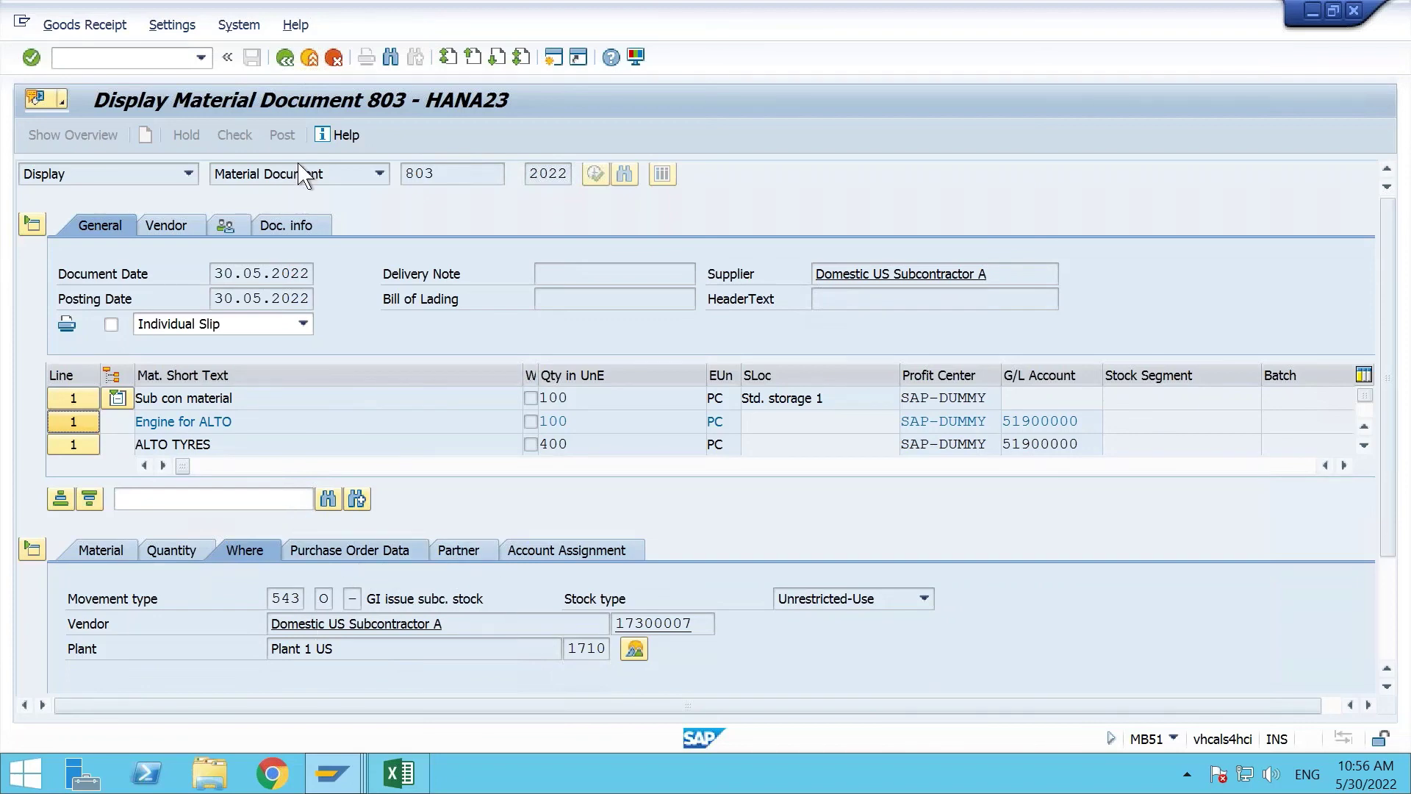
{"action": "left_click", "coordinate": [308, 63]}
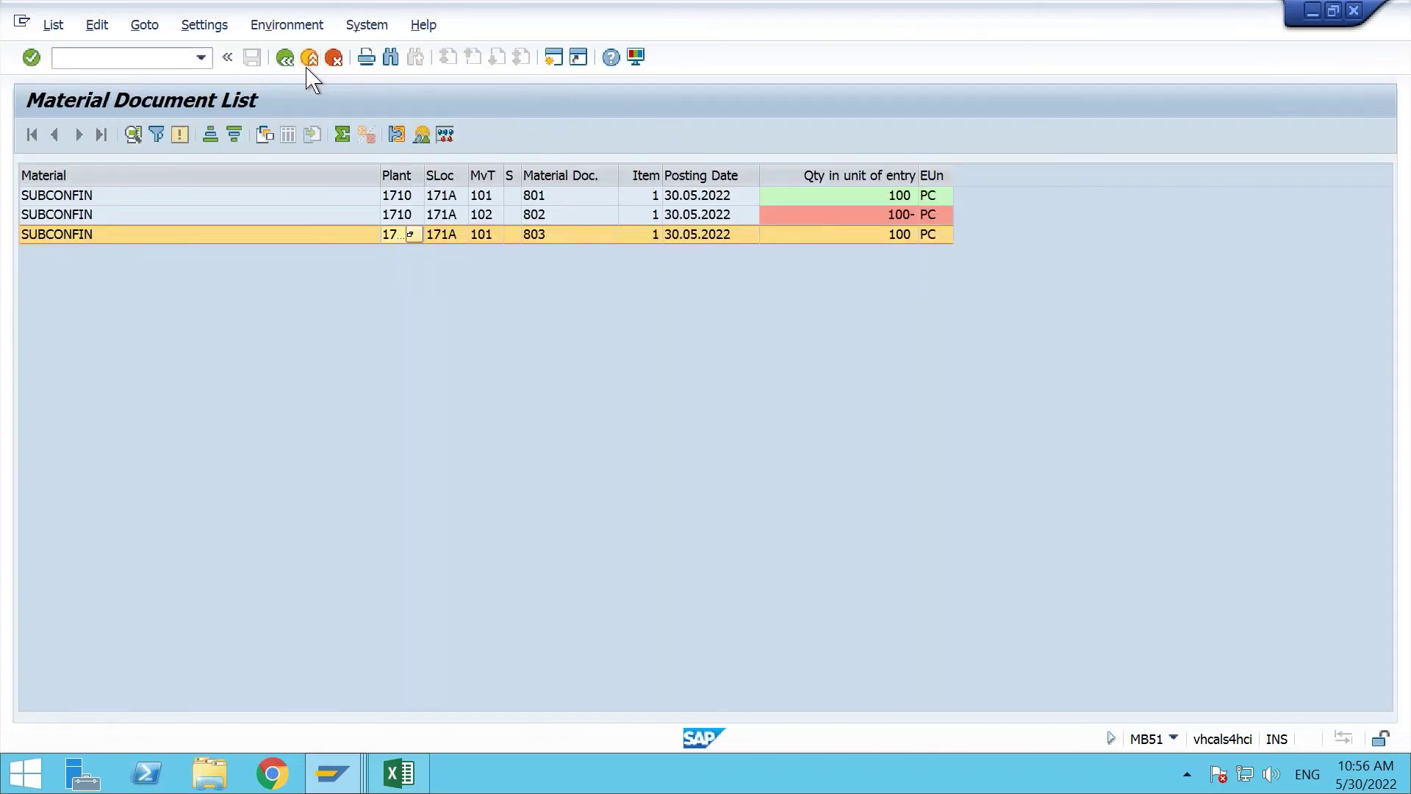
{"action": "left_click", "coordinate": [308, 67]}
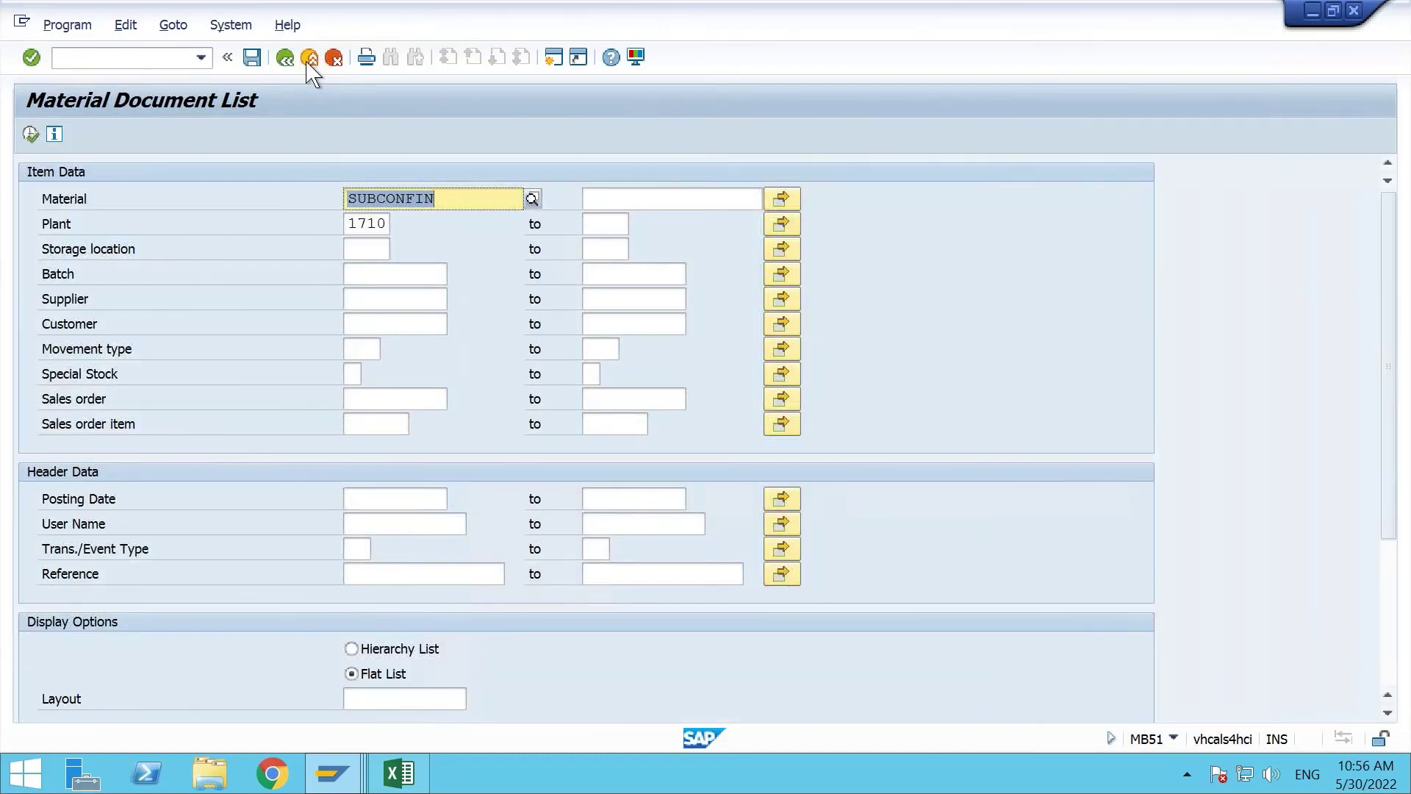
{"action": "left_click", "coordinate": [308, 63]}
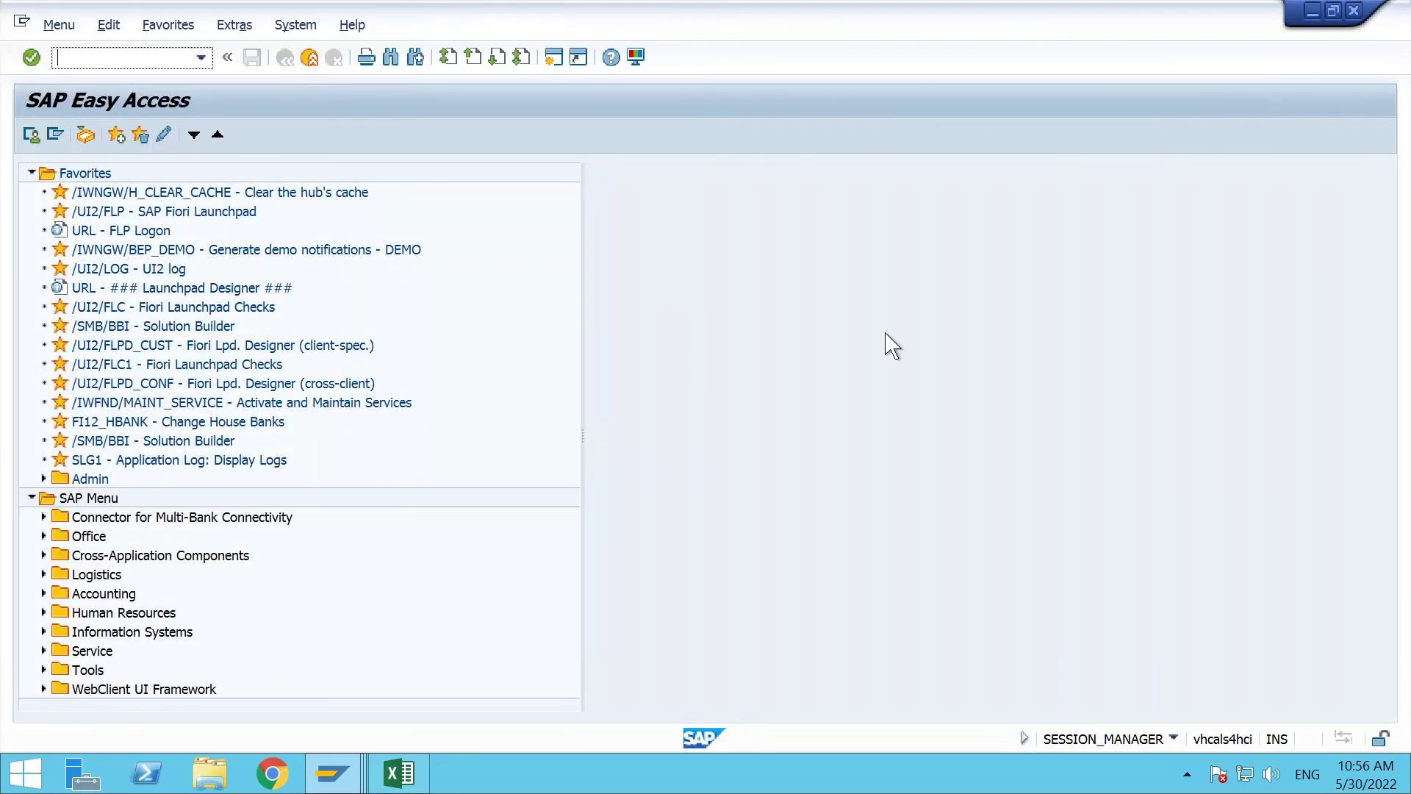